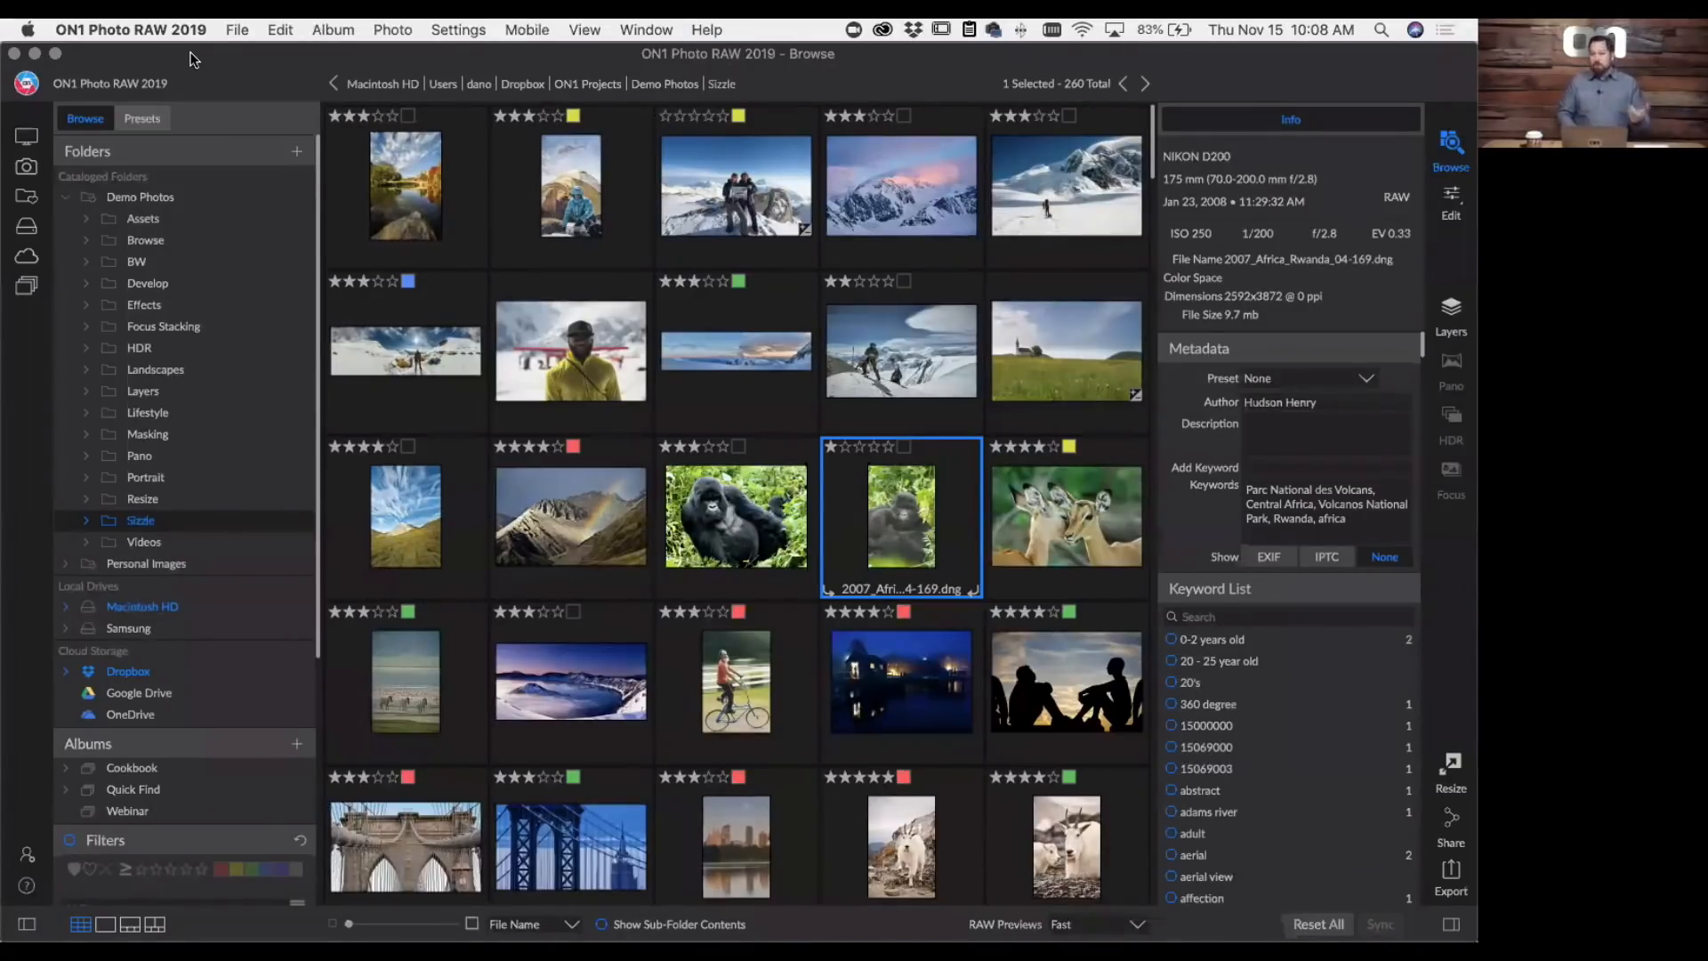
- Review the scrolling, background and accent color options in the General preferences, then dismiss the dialog
{"action": "left_click", "coordinate": [153, 32]}
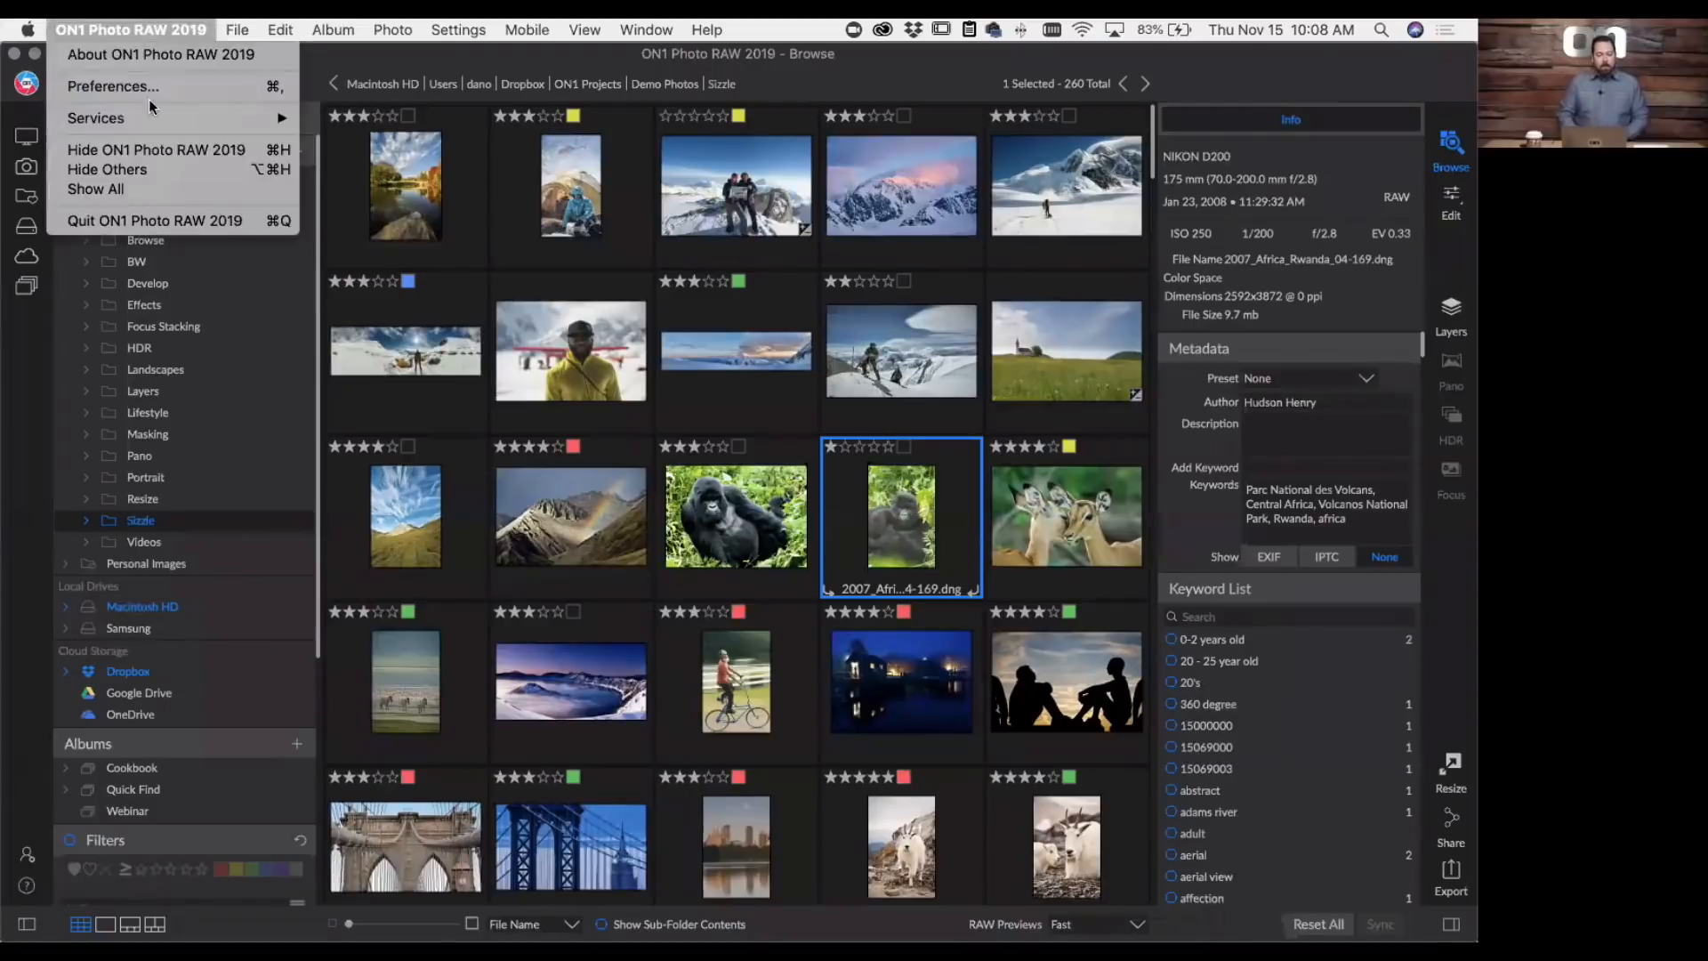
{"action": "left_click", "coordinate": [147, 87]}
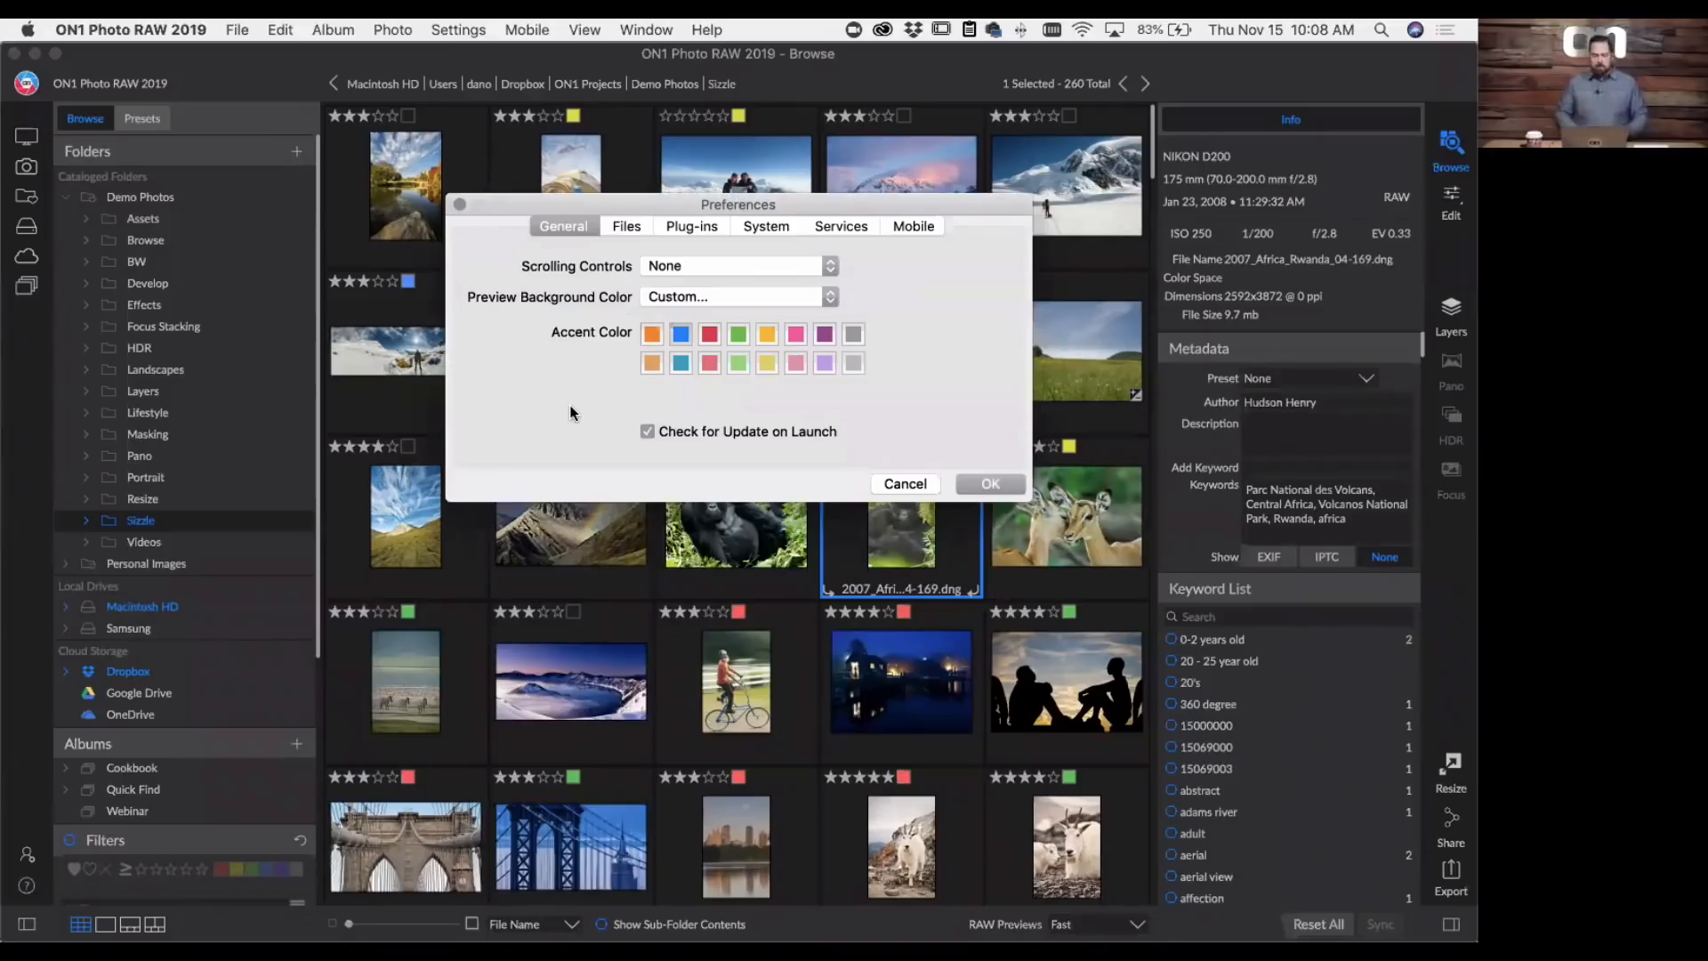
{"action": "left_click", "coordinate": [906, 482]}
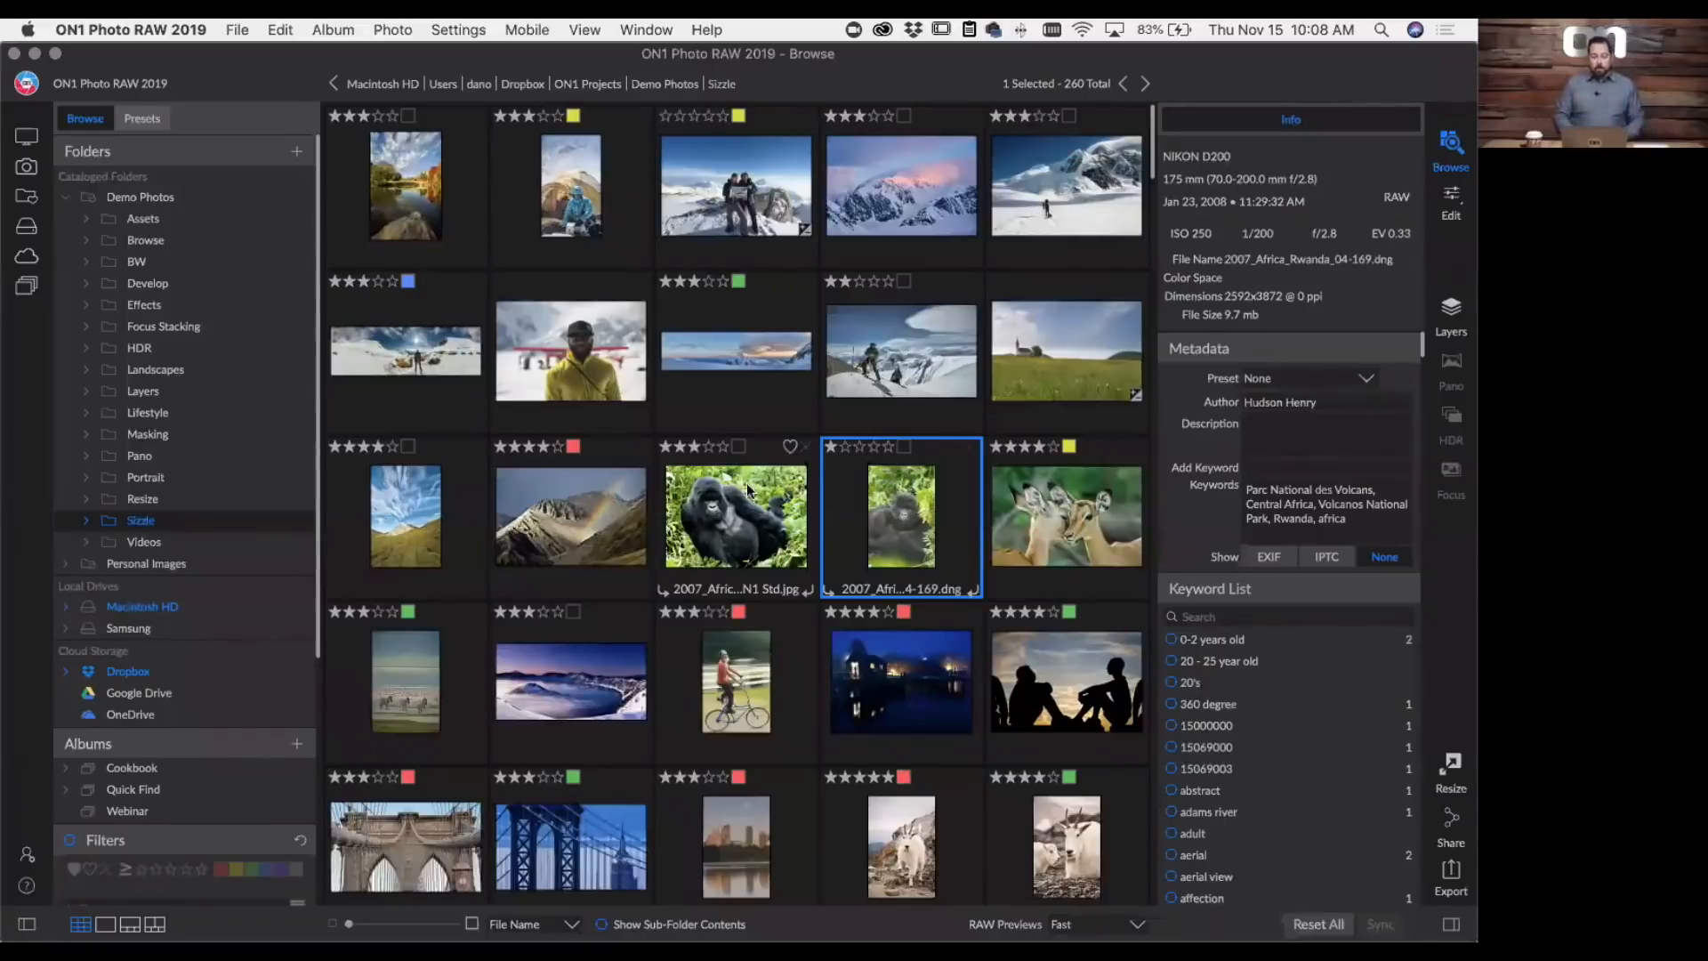
- Select the adult gorilla photo and review the commands available for it, such as editing, exporting and sending to other applications
{"action": "left_click", "coordinate": [752, 505]}
{"action": "right_click", "coordinate": [752, 505]}
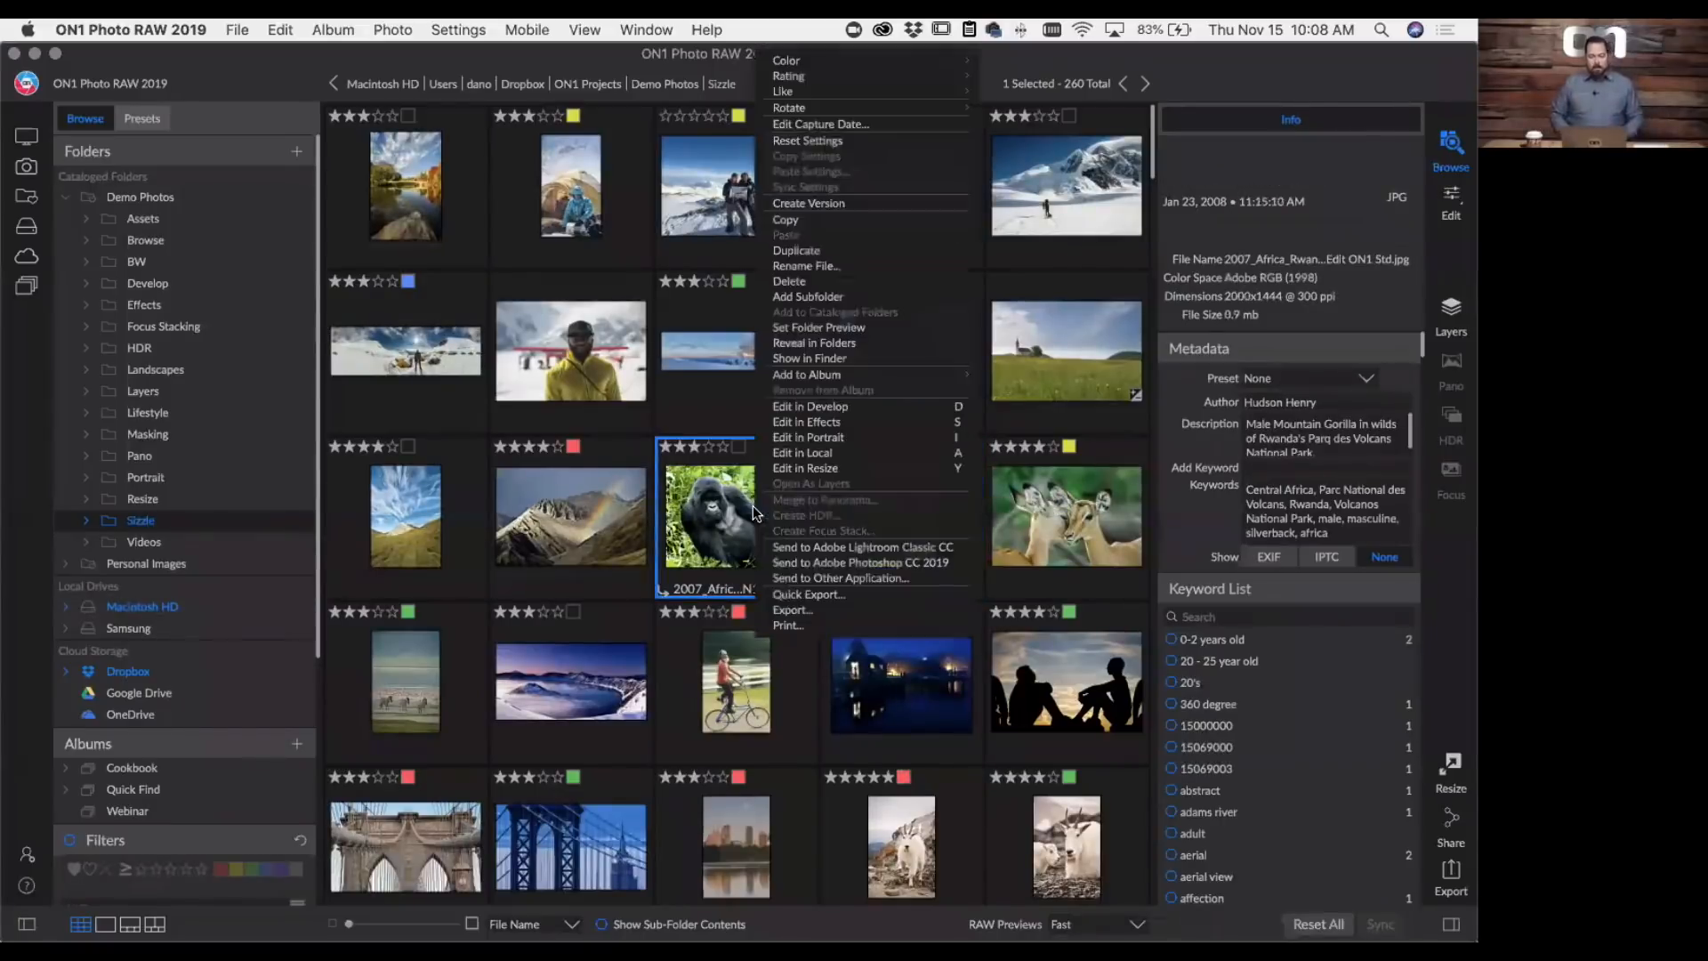
{"action": "left_click", "coordinate": [913, 420]}
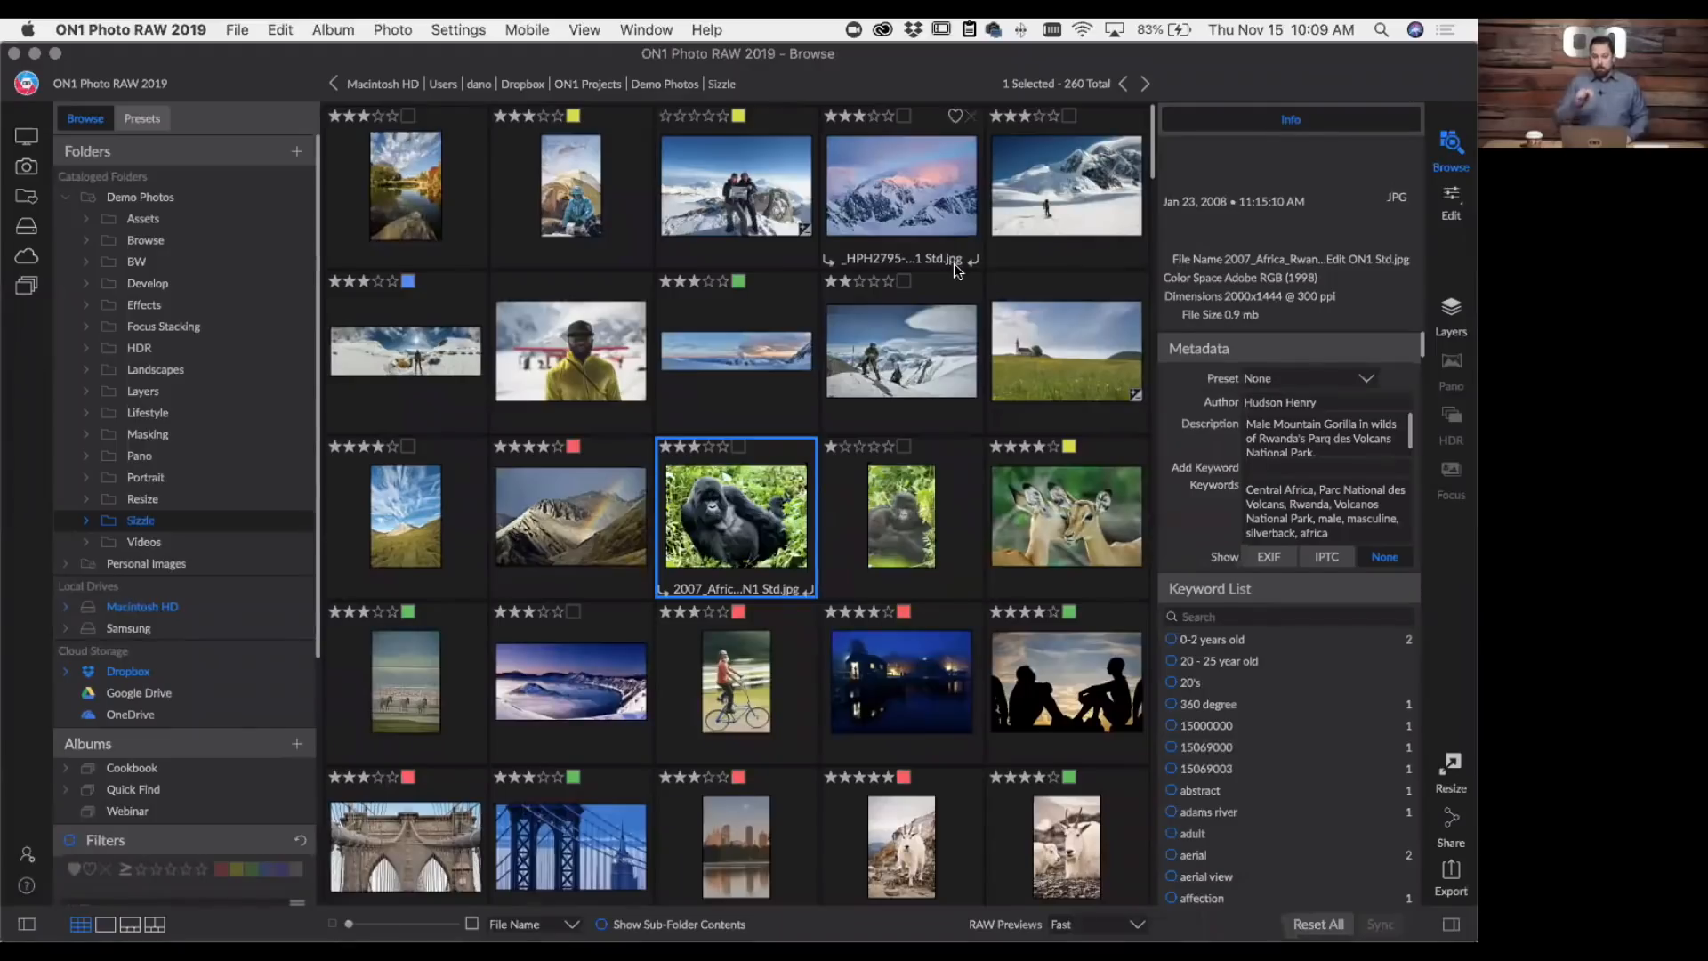
{"action": "scroll", "coordinate": [954, 263], "scroll_direction": "down", "scroll_amount": 2}
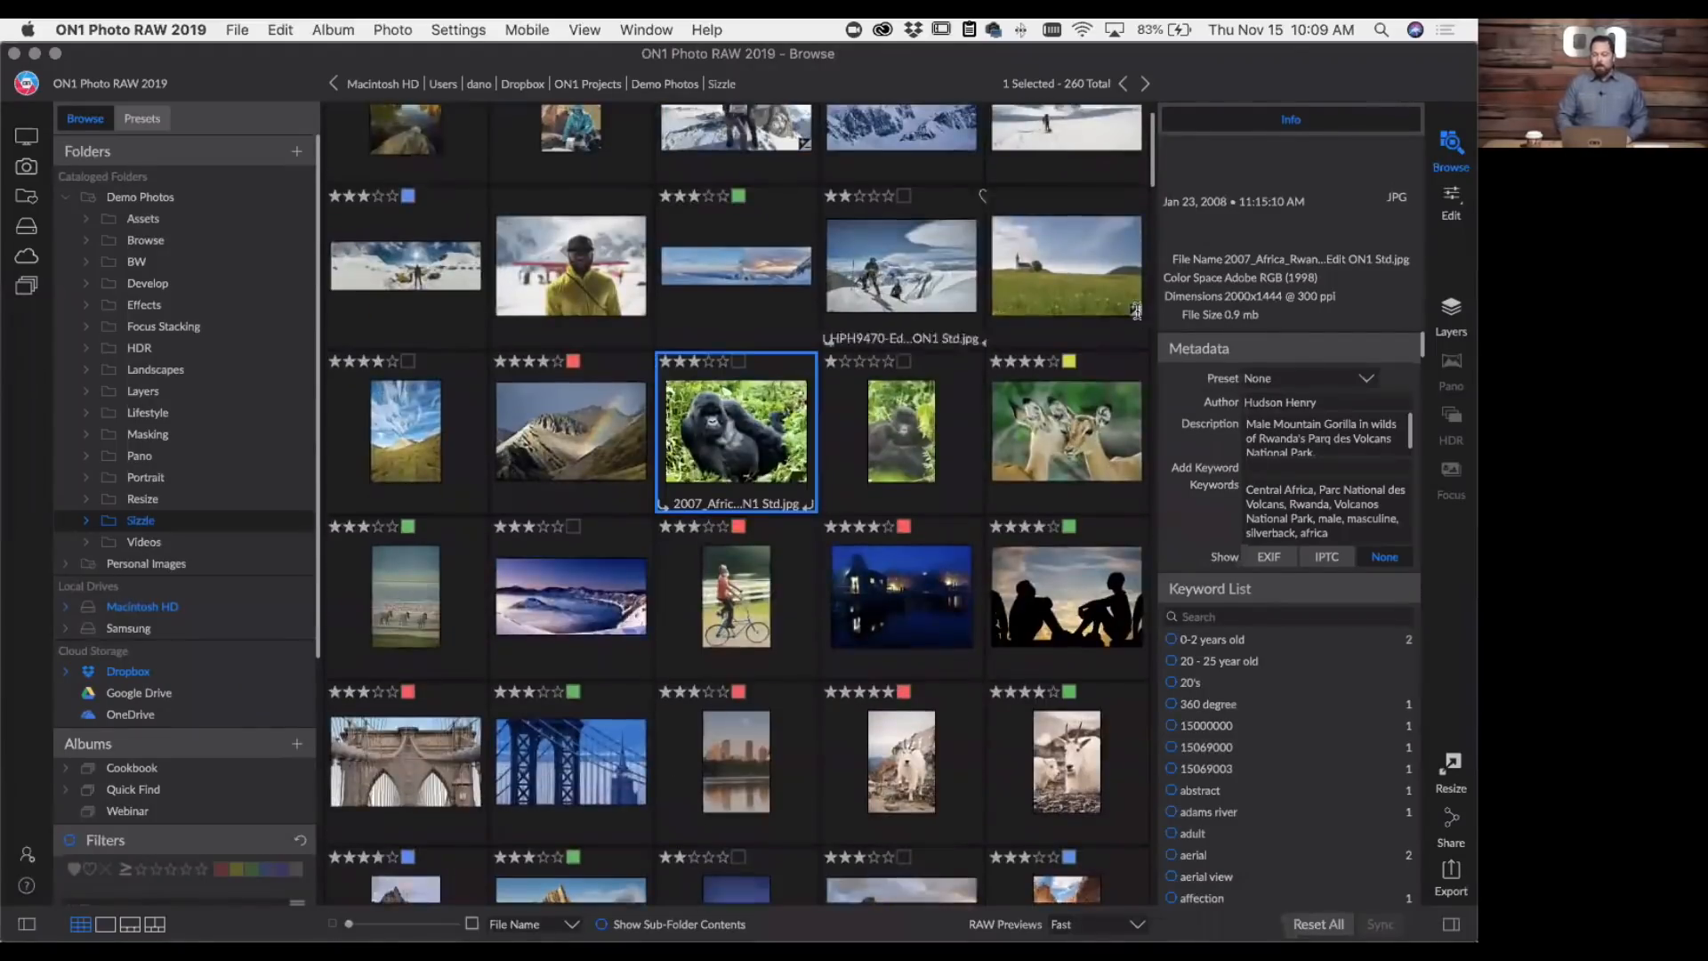
{"action": "scroll", "coordinate": [1375, 468], "scroll_direction": "down", "scroll_amount": 5}
{"action": "scroll", "coordinate": [1375, 468], "scroll_direction": "up", "scroll_amount": 5}
{"action": "scroll", "coordinate": [1375, 468], "scroll_direction": "down", "scroll_amount": 4}
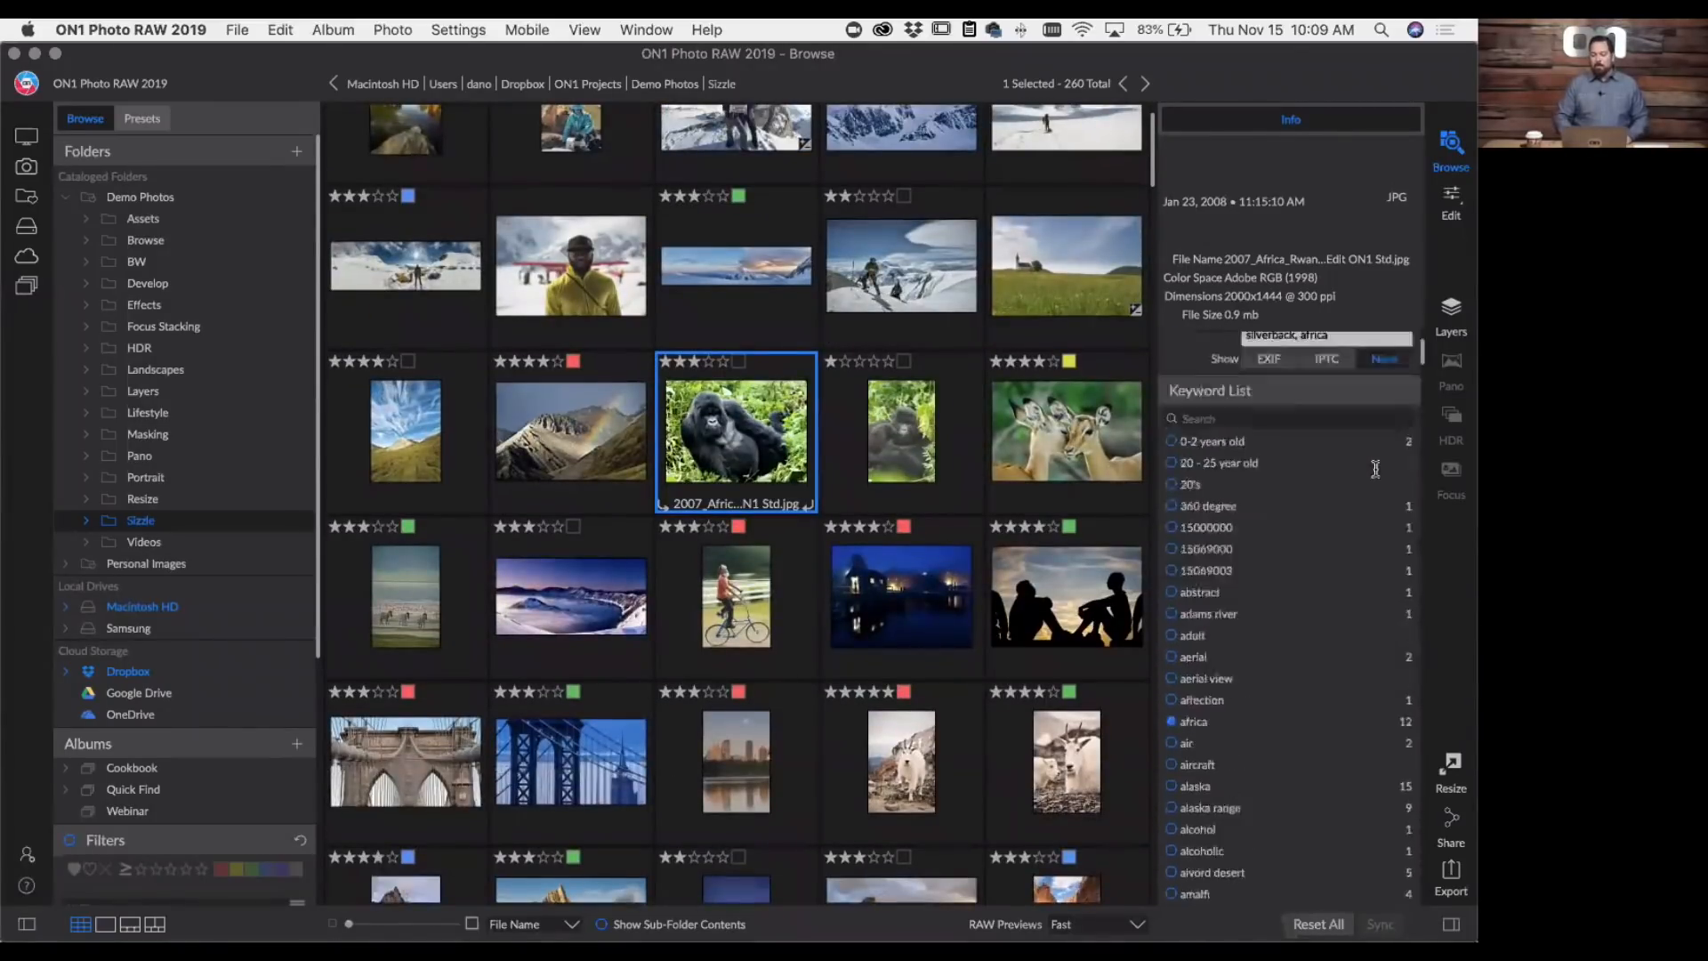
{"action": "scroll", "coordinate": [1375, 468], "scroll_direction": "up", "scroll_amount": 4}
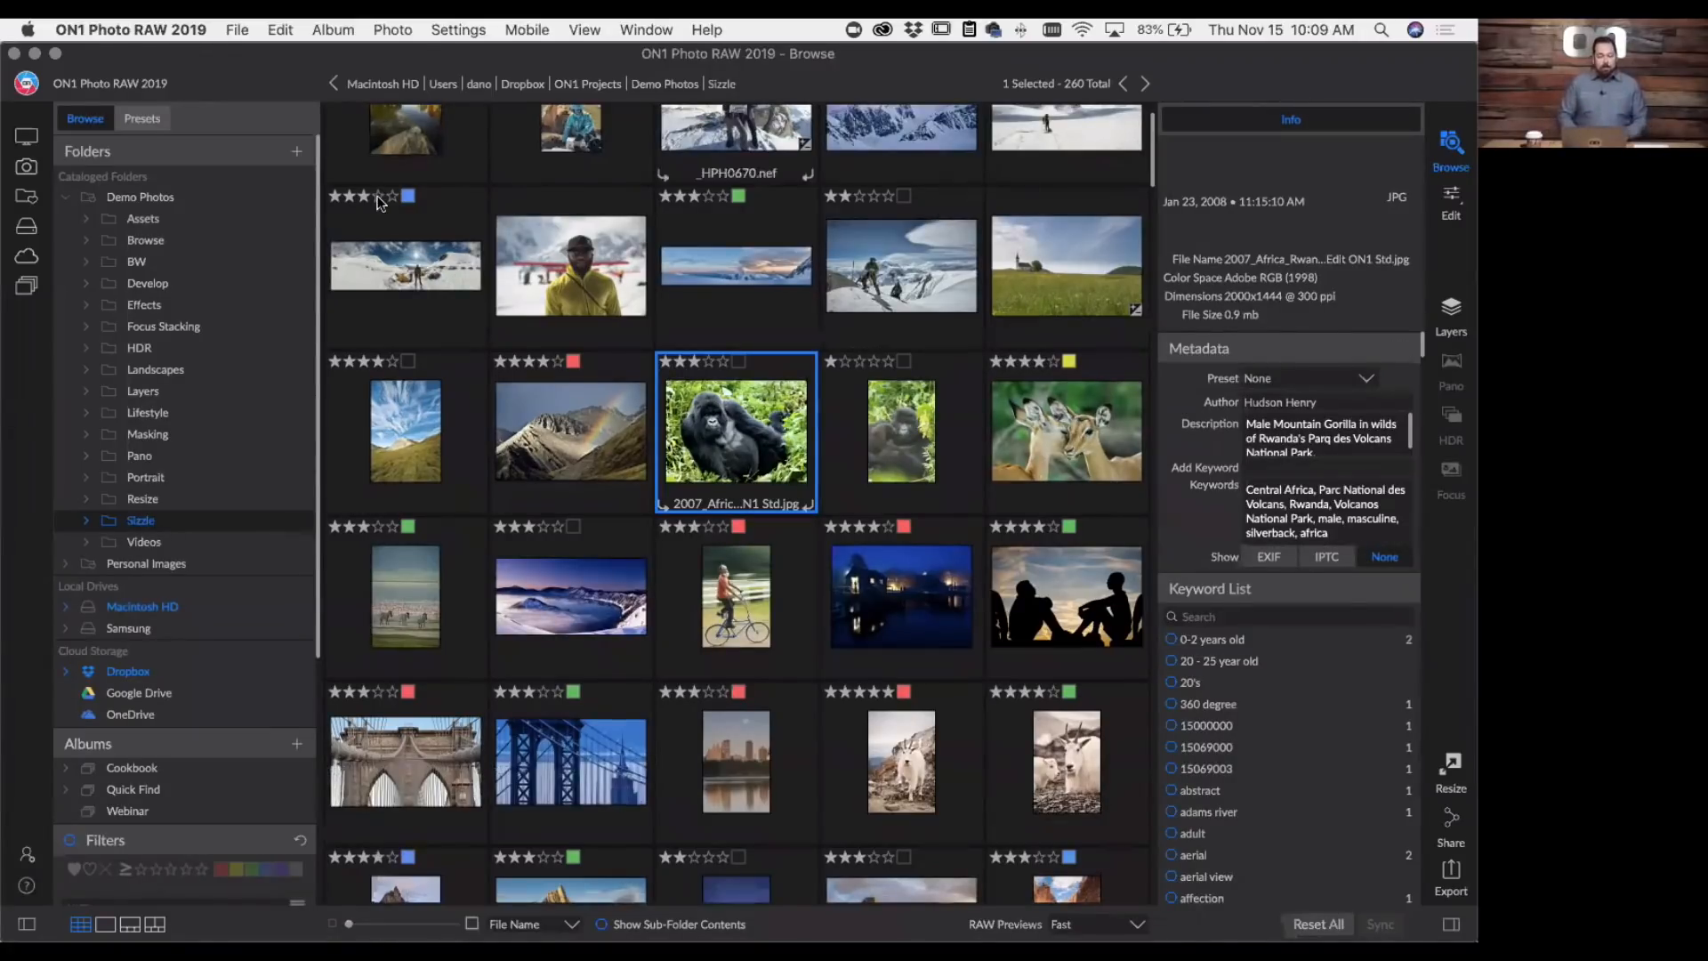
- Expand the INBOX folder in Personal Images and label its Blue Heron Paper subfolder Red
{"action": "left_click", "coordinate": [139, 570]}
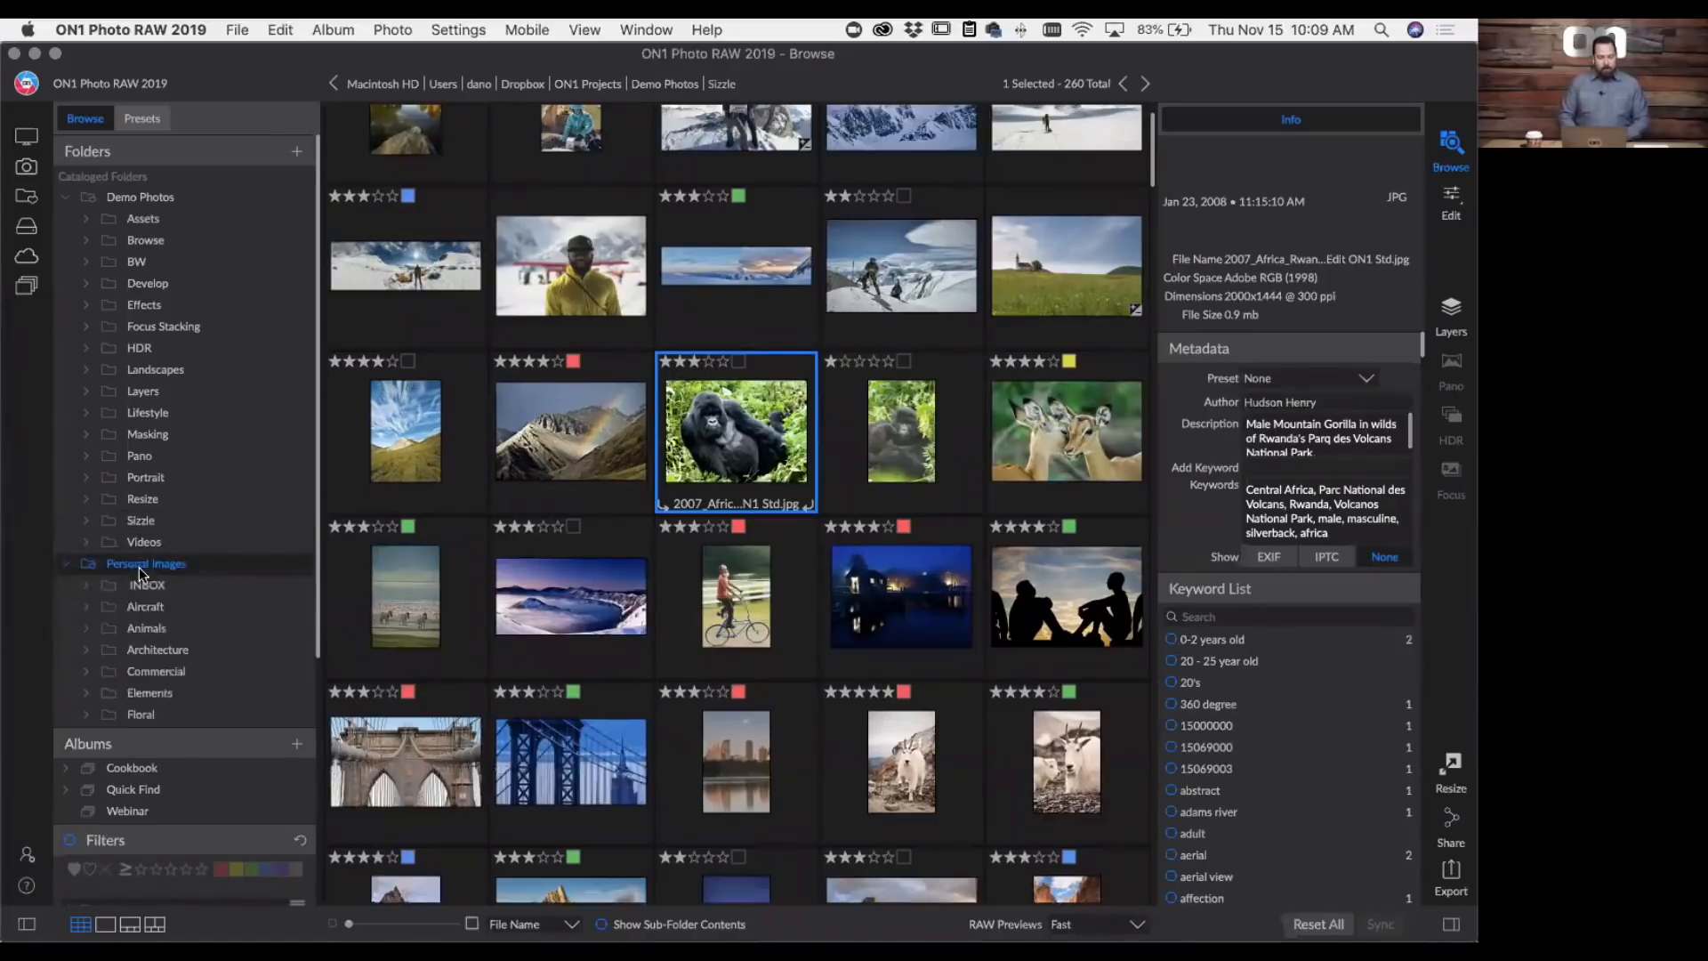
{"action": "left_click", "coordinate": [87, 585]}
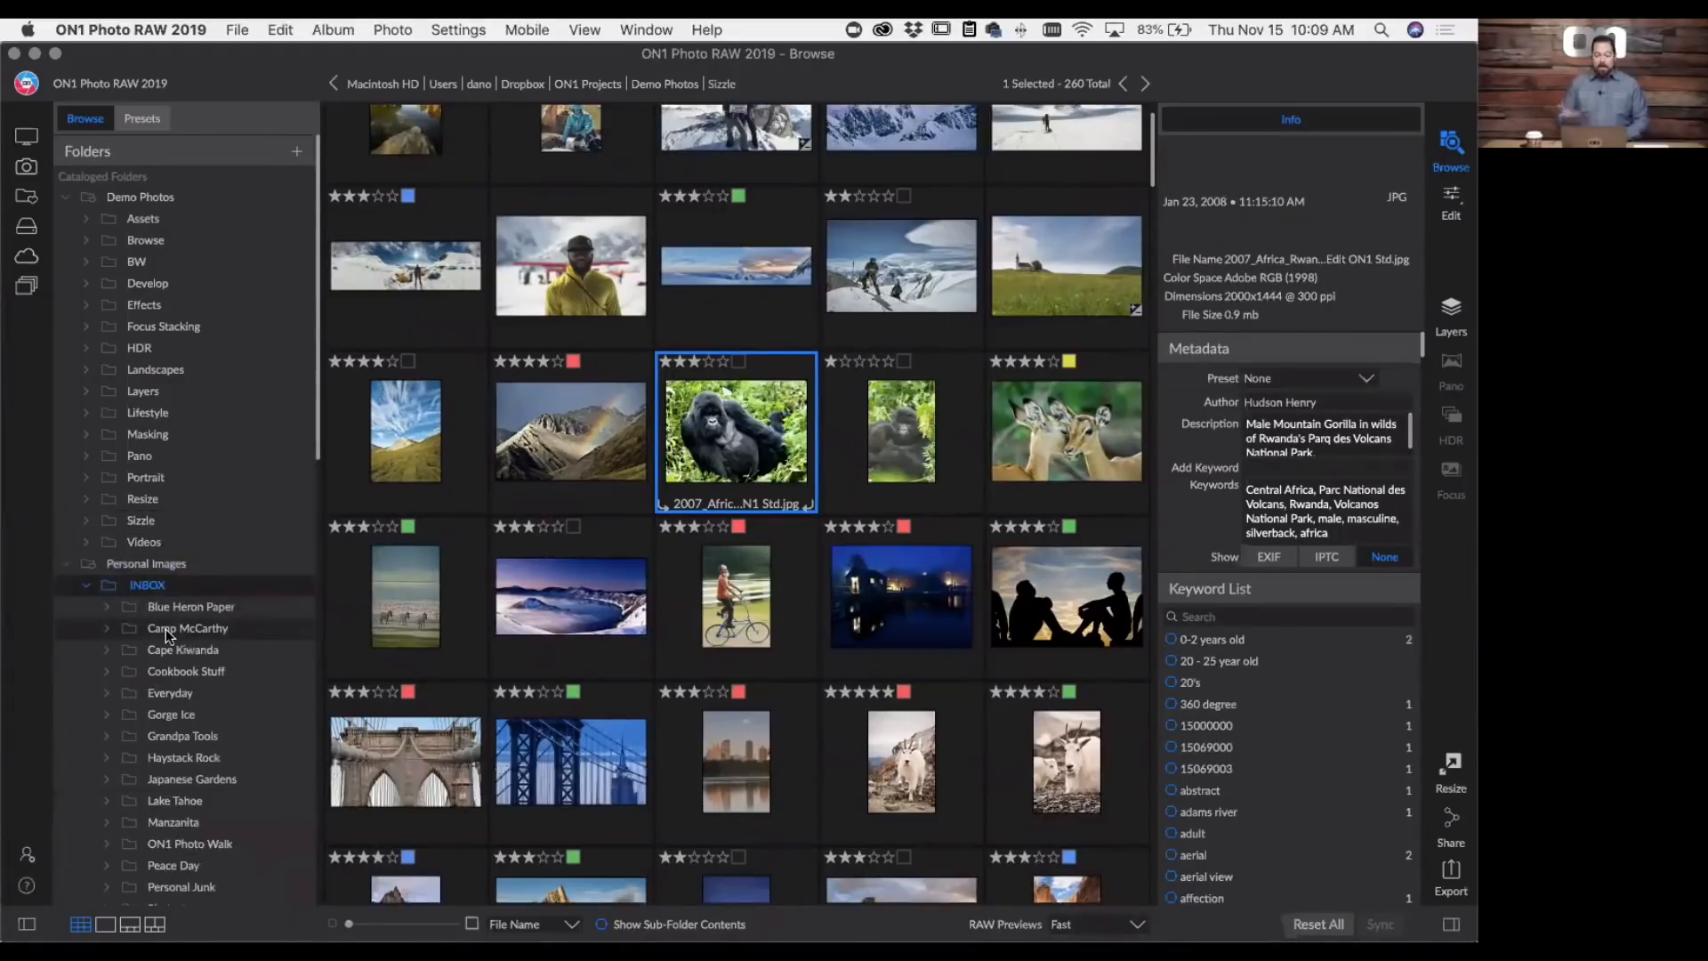
{"action": "scroll", "coordinate": [166, 628], "scroll_direction": "down", "scroll_amount": 5}
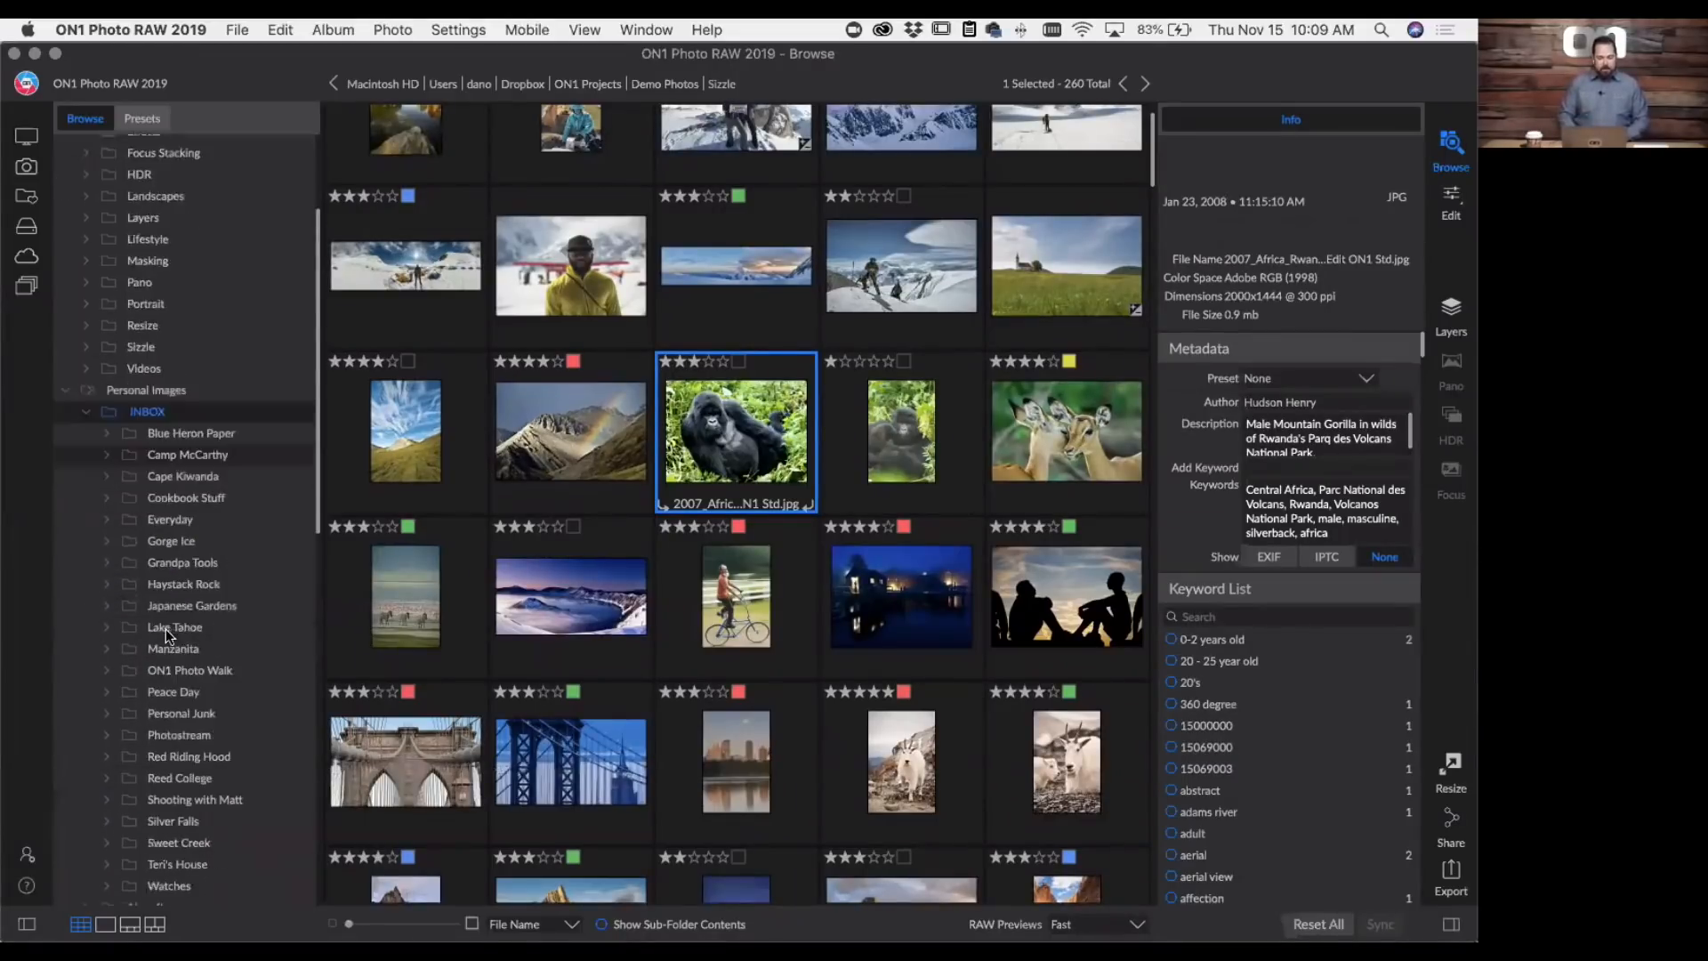
{"action": "right_click", "coordinate": [184, 439]}
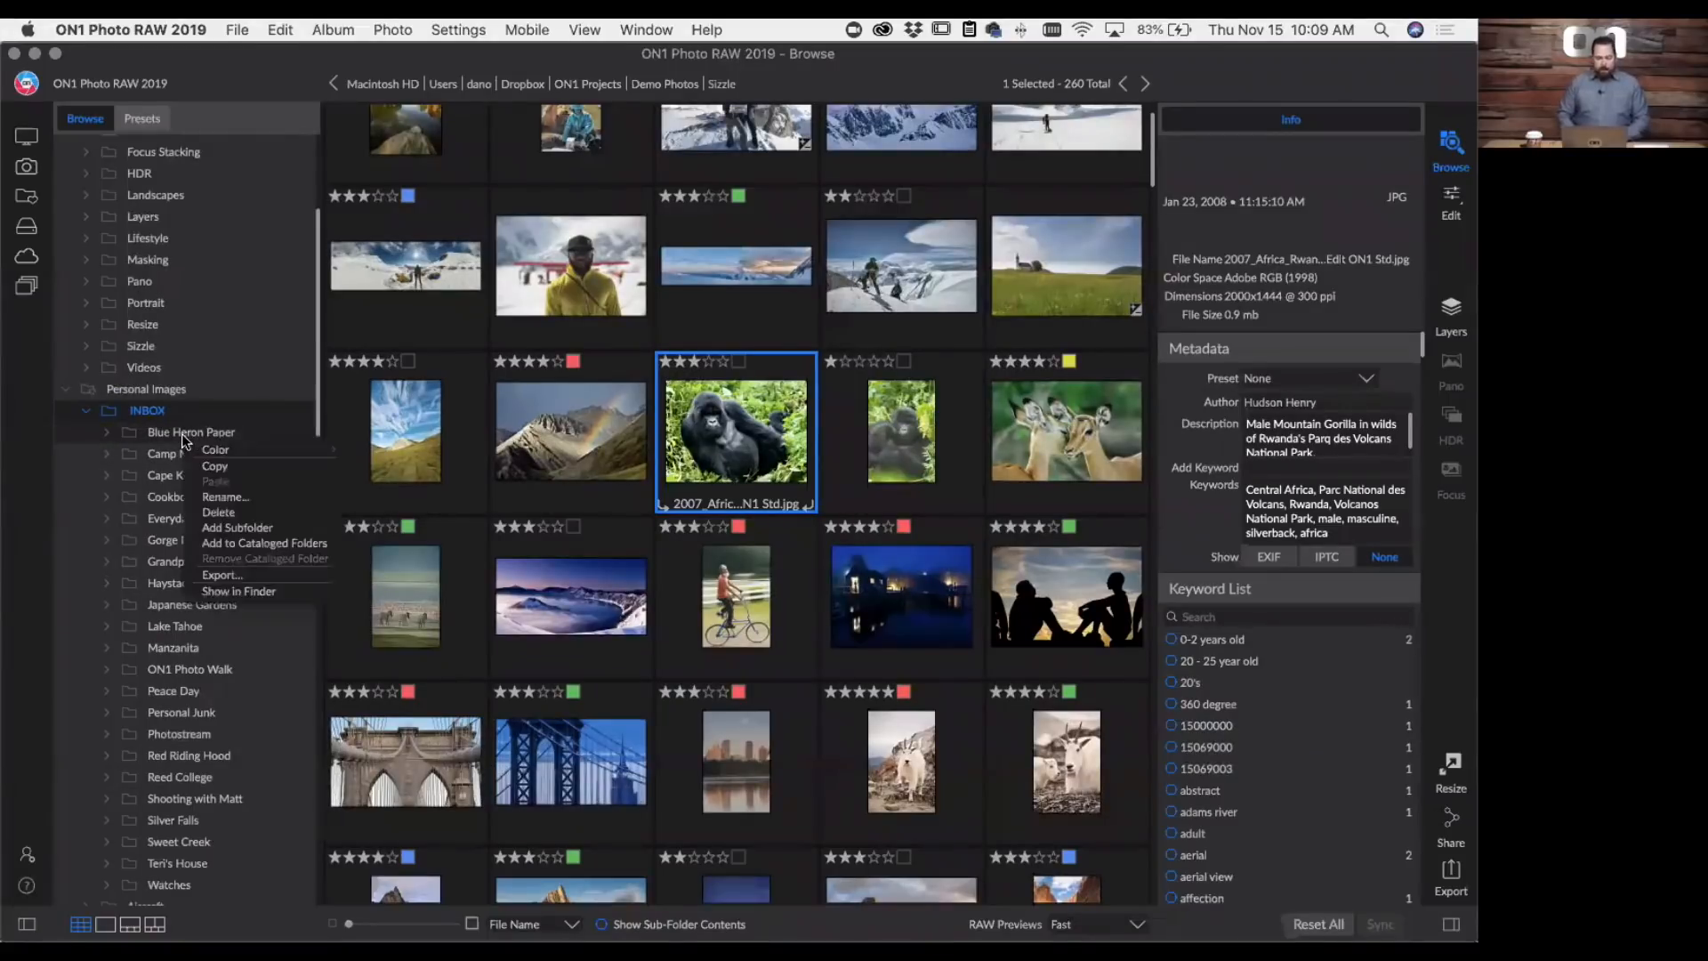
{"action": "mouse_move", "coordinate": [193, 454]}
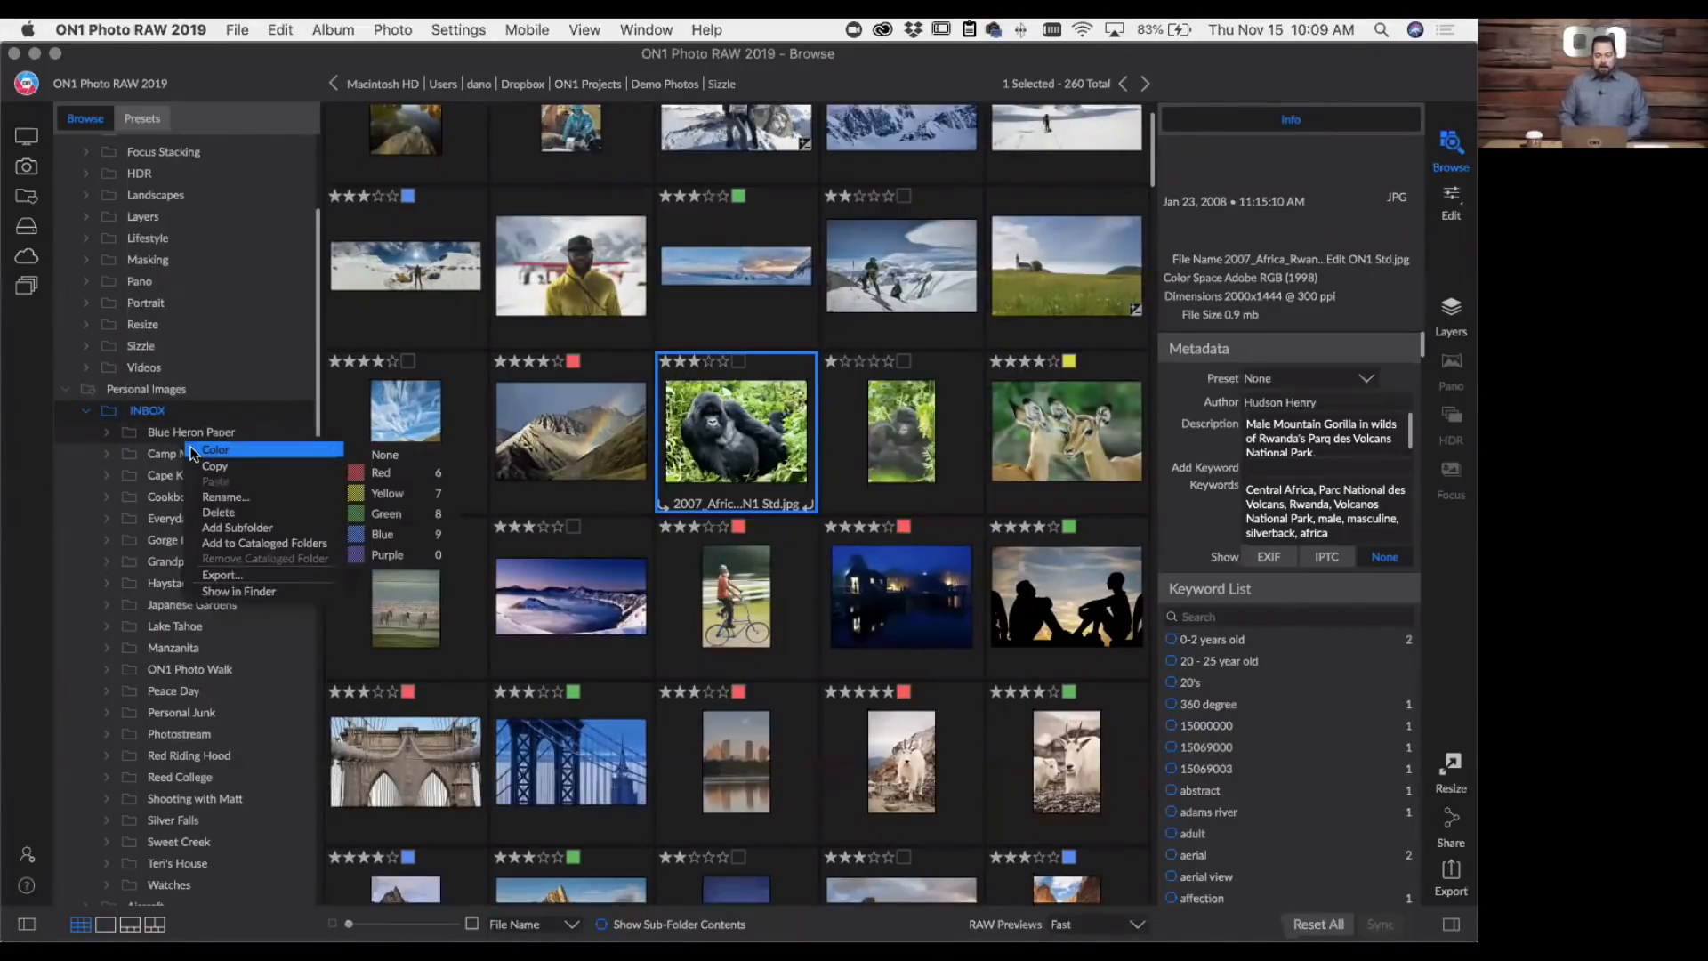
{"action": "left_click", "coordinate": [372, 476]}
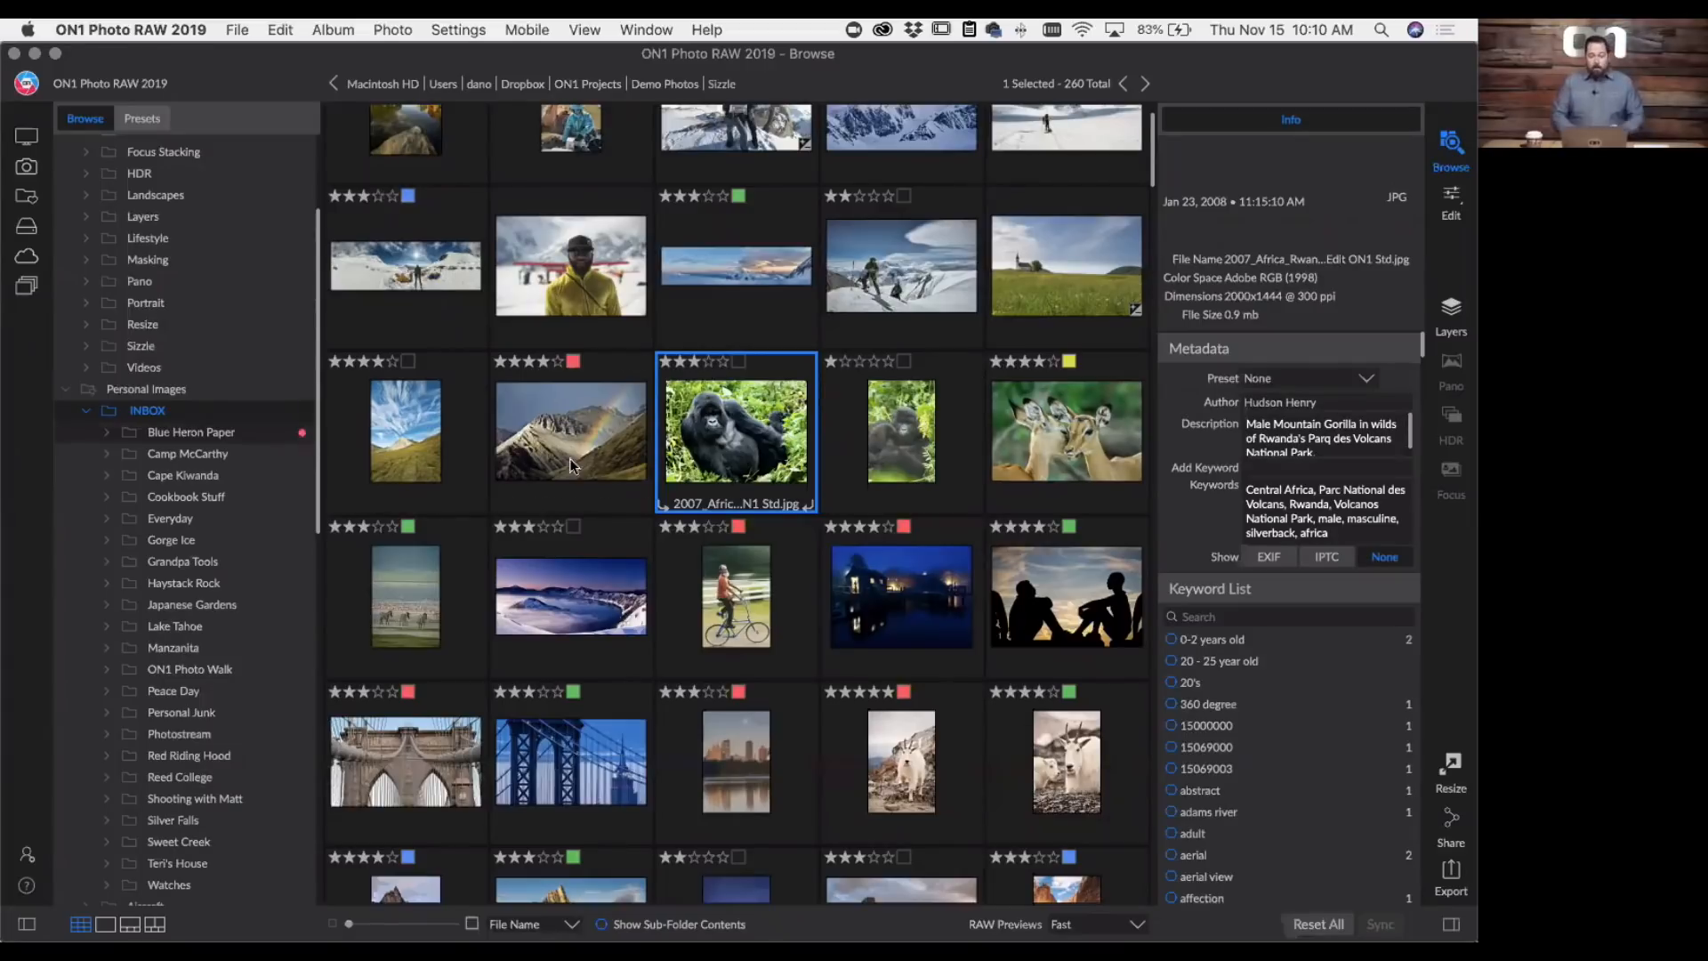
- Open the photo _HPH5592.nef of the man in the yellow jacket for editing and activate the Fix retouching tools
{"action": "left_click", "coordinate": [542, 270]}
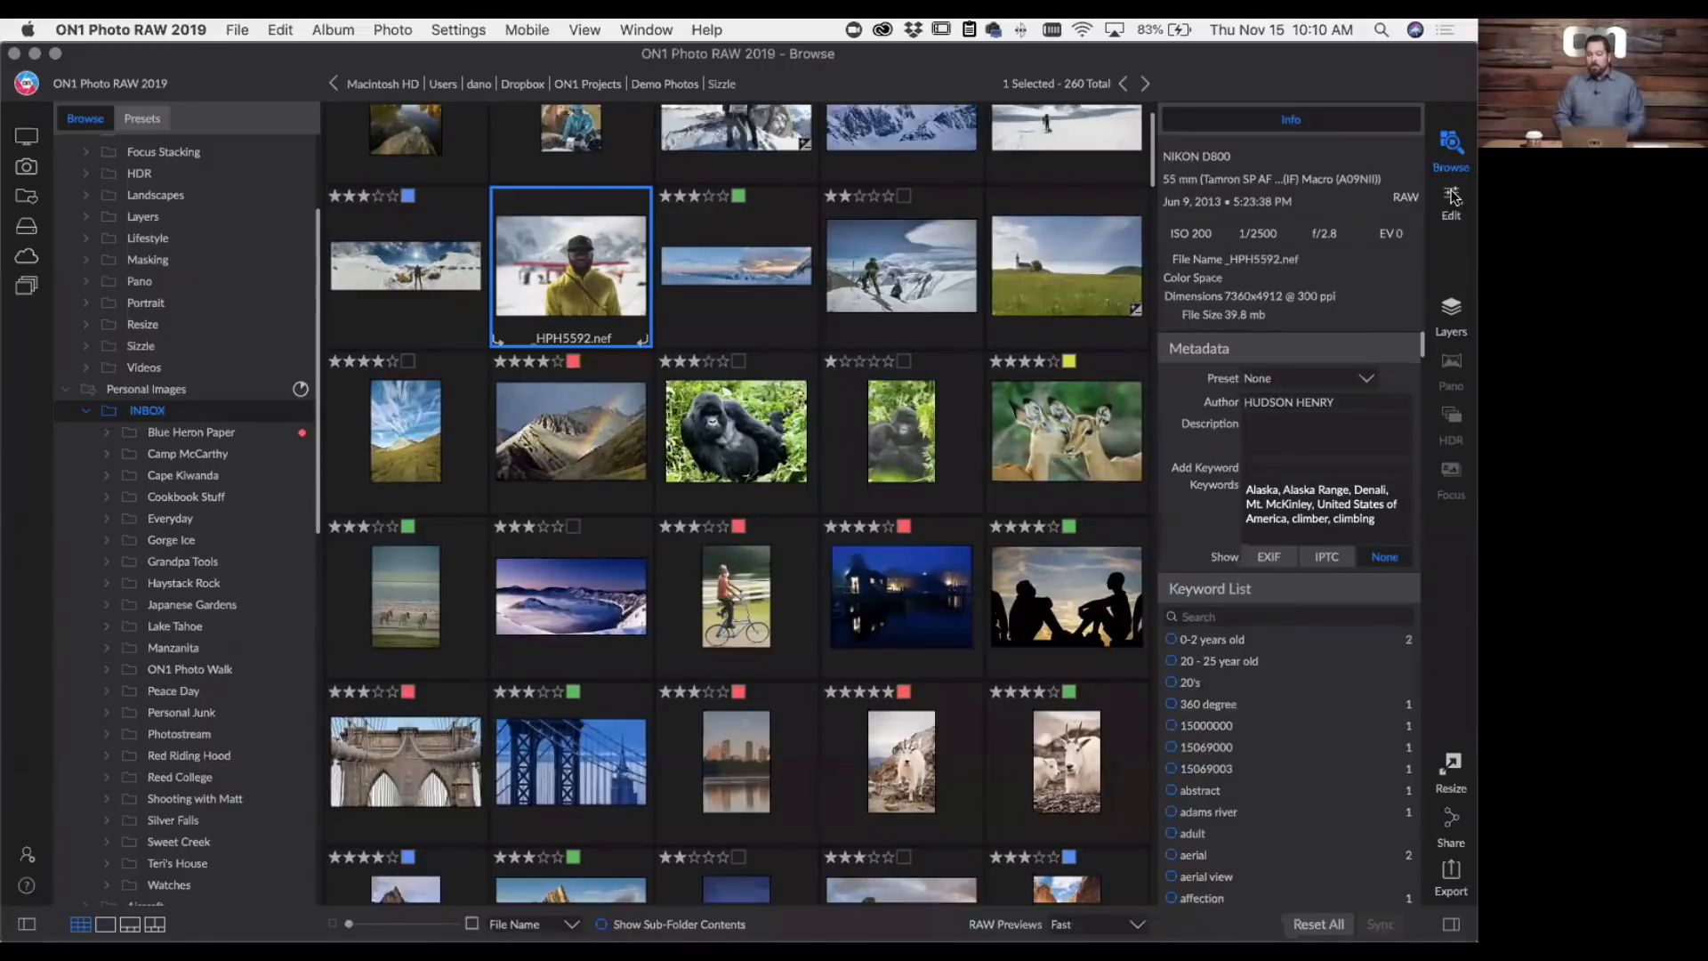
{"action": "left_click", "coordinate": [1452, 197]}
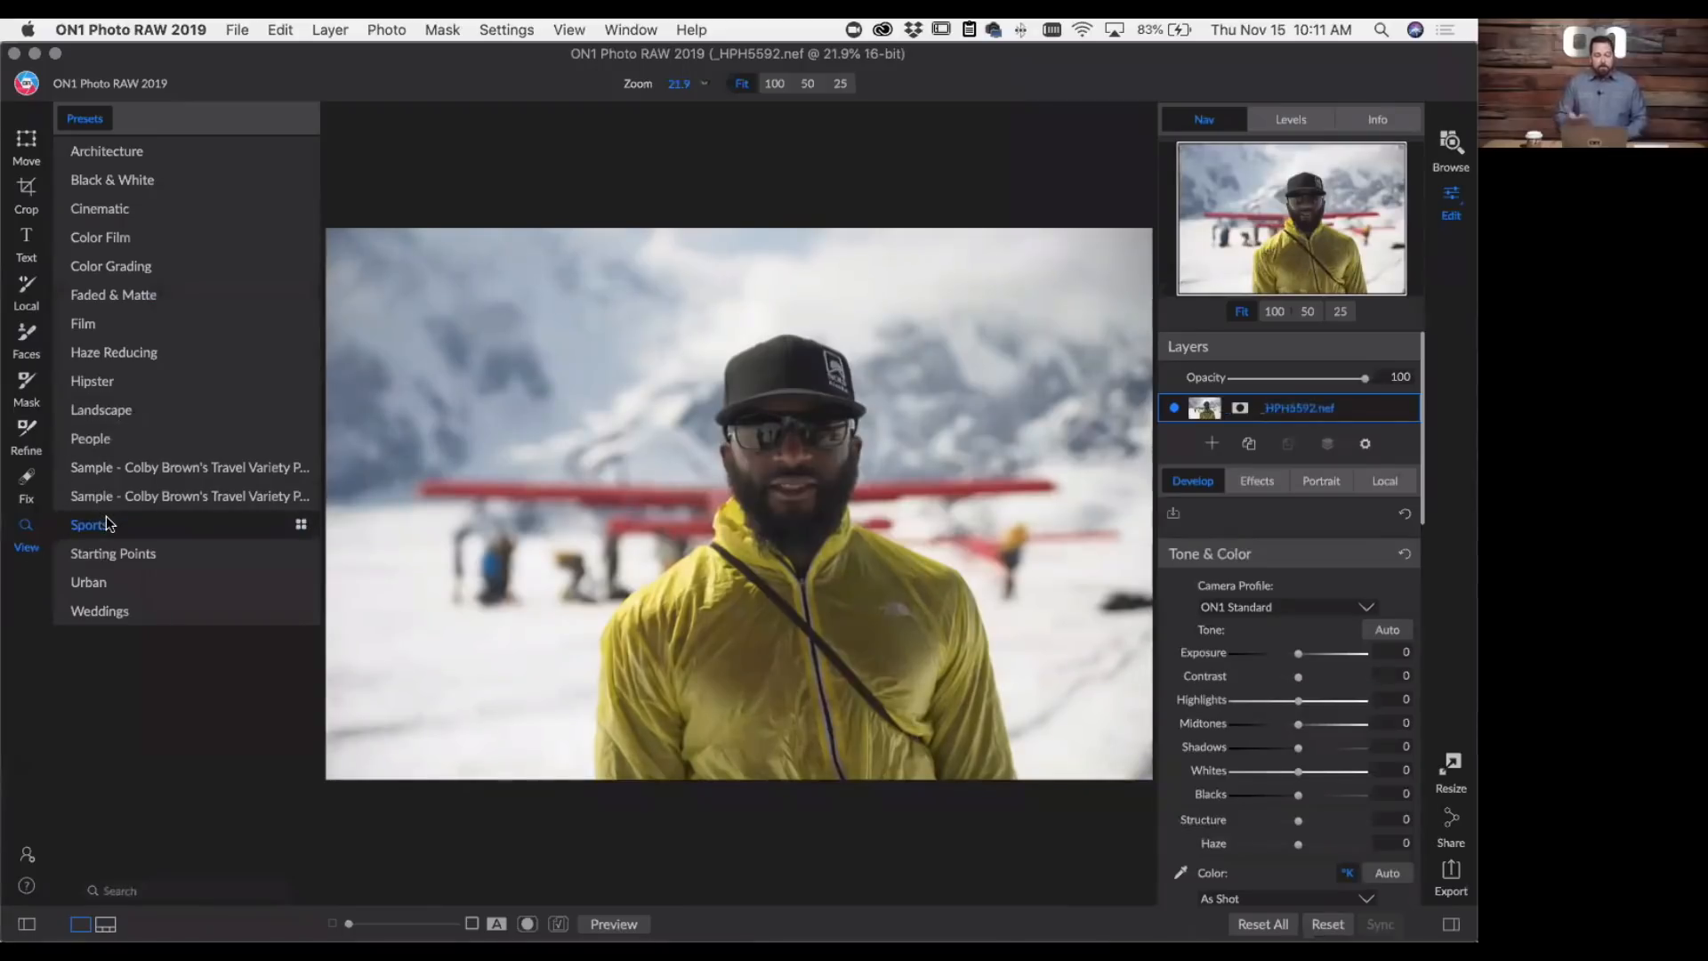
{"action": "left_click", "coordinate": [26, 480]}
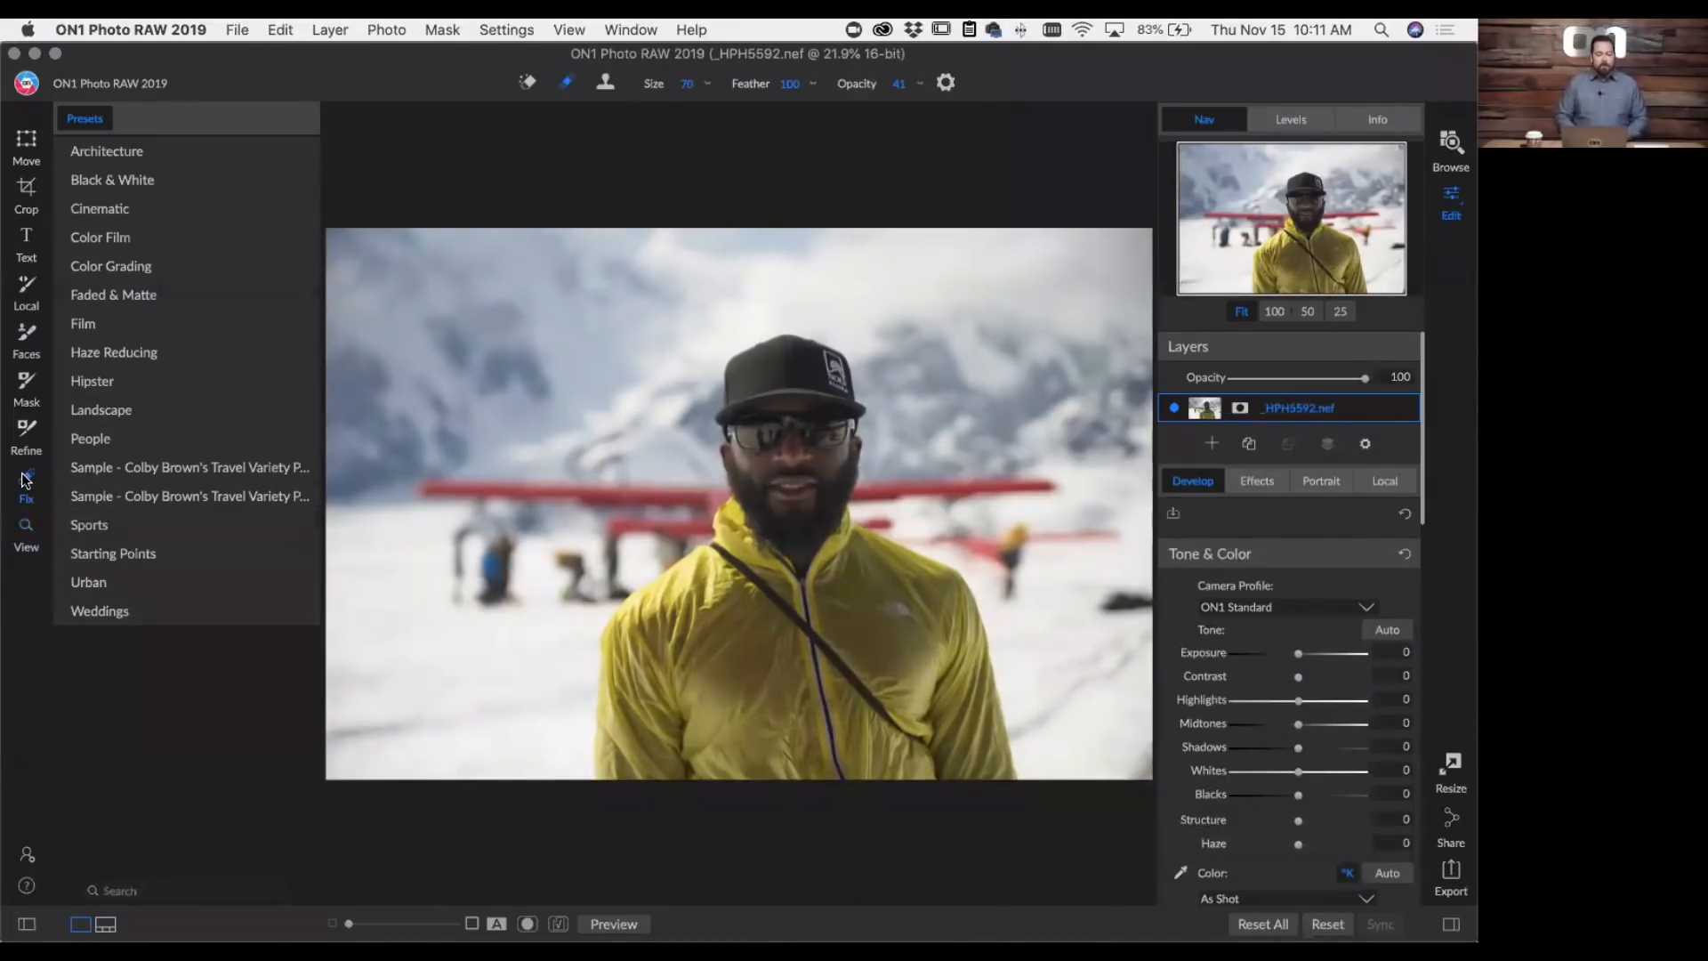
- Switch through the Perfect Eraser, Retouch Brush, Clone Stamp and Refine tools, and return to browsing the photos
{"action": "left_click", "coordinate": [527, 82]}
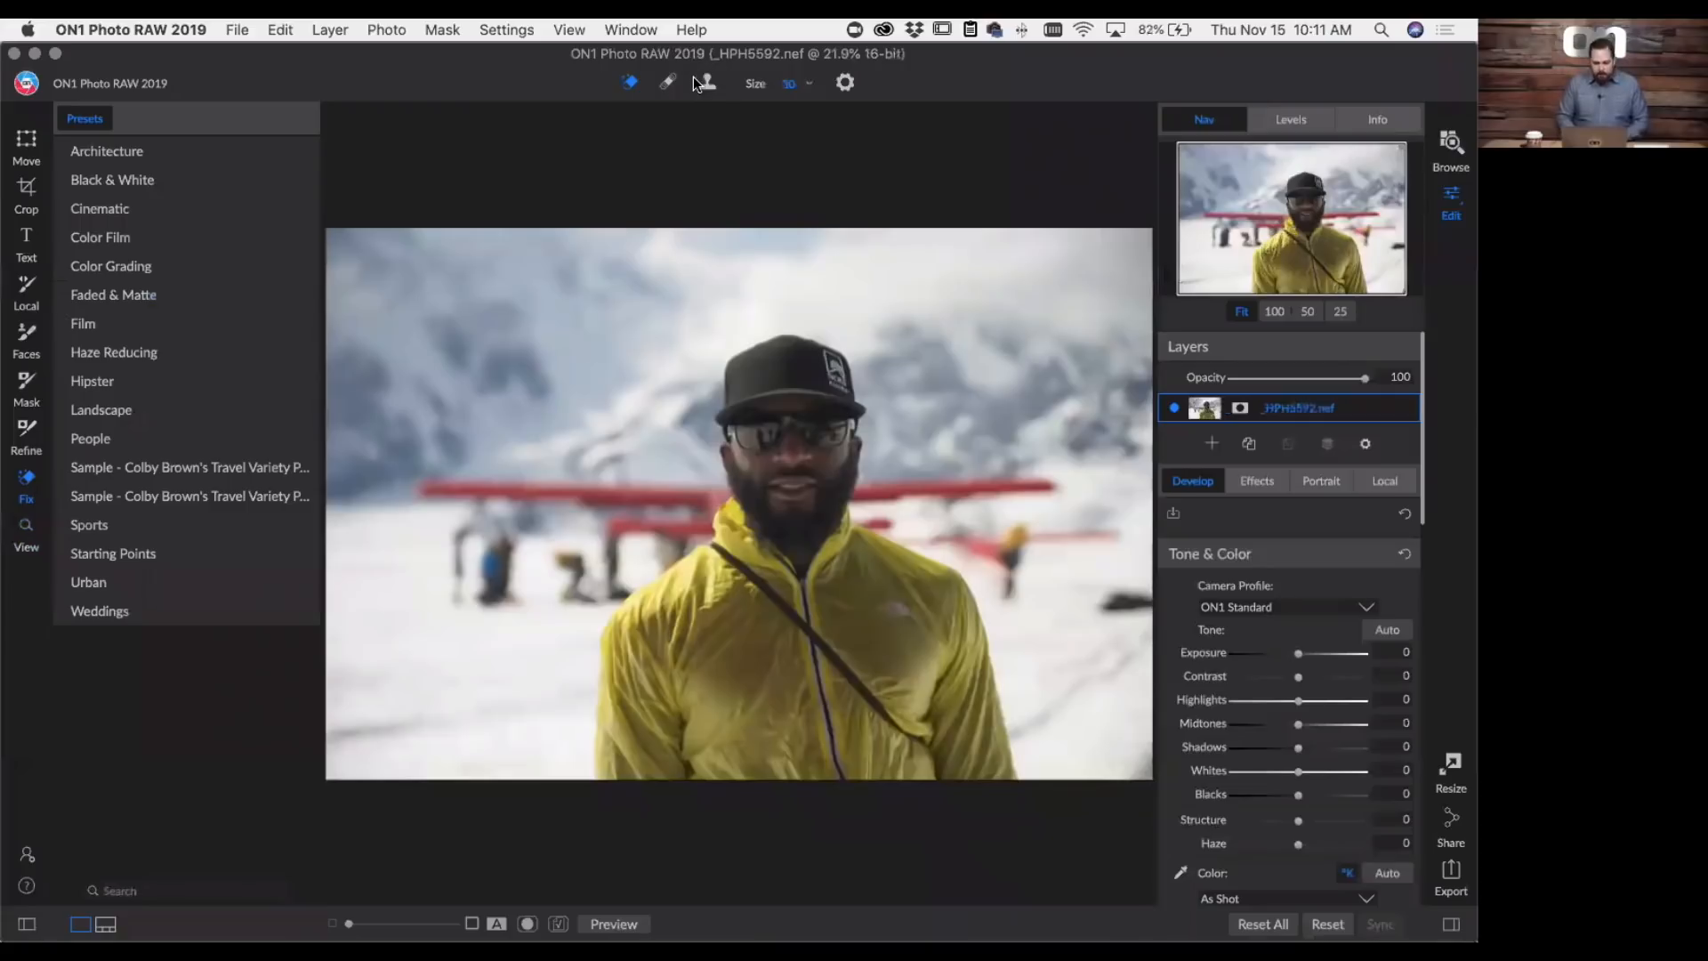
{"action": "left_click", "coordinate": [668, 83]}
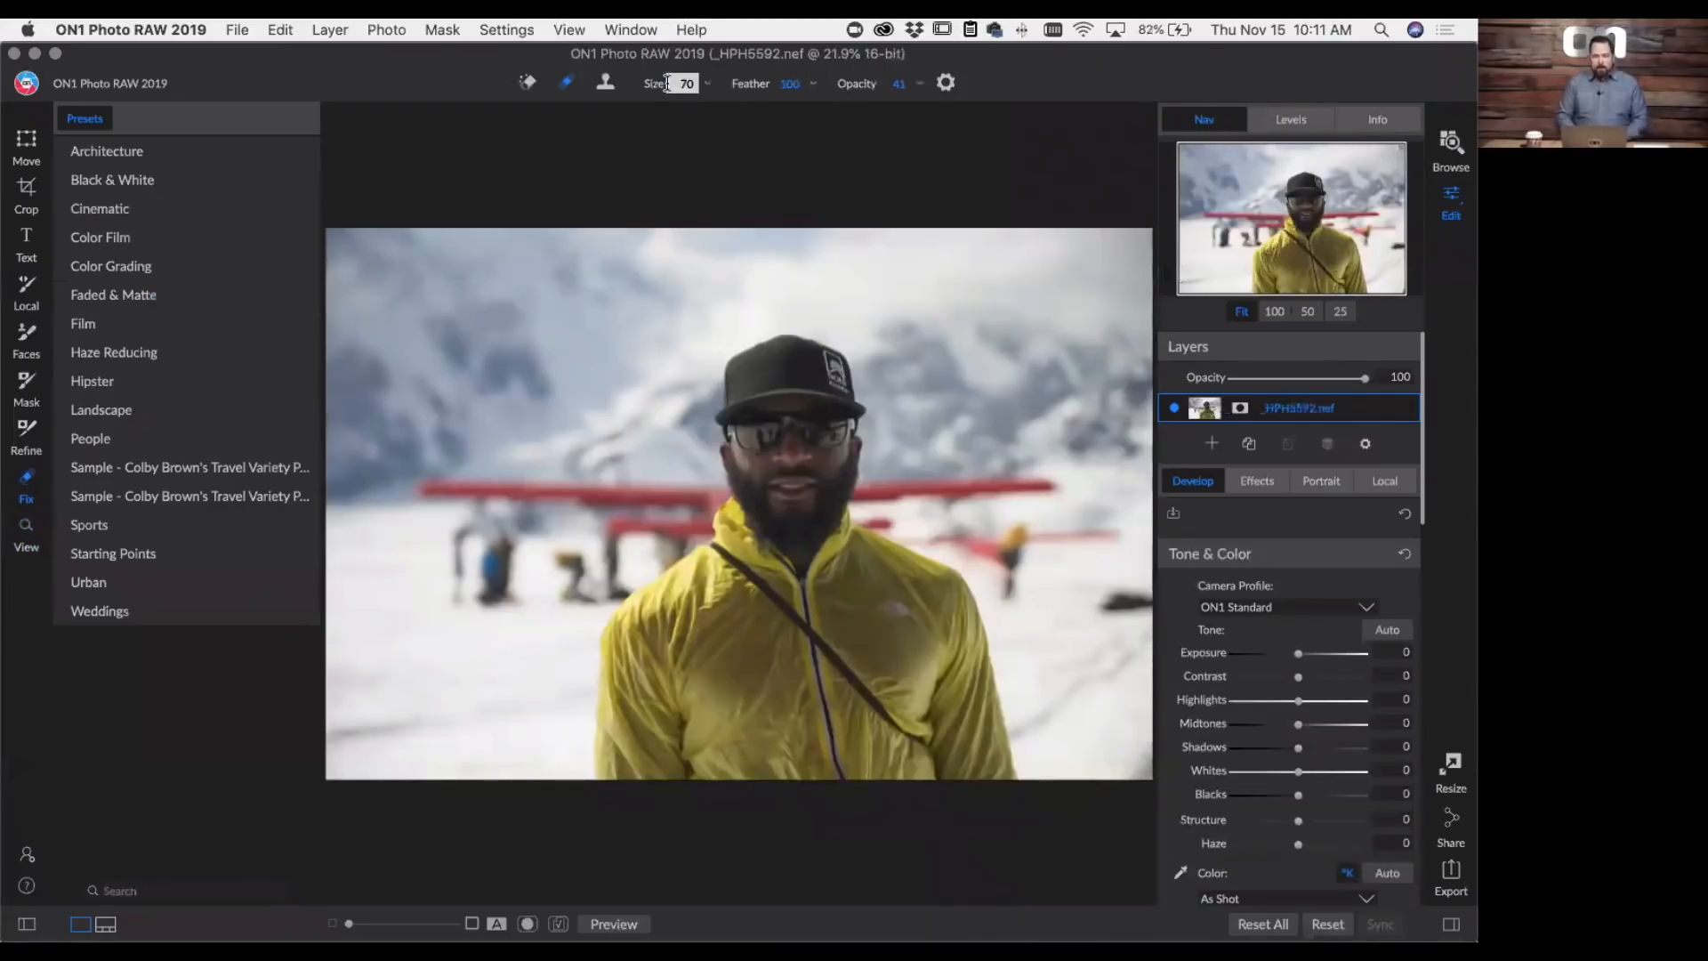
{"action": "left_click", "coordinate": [605, 83]}
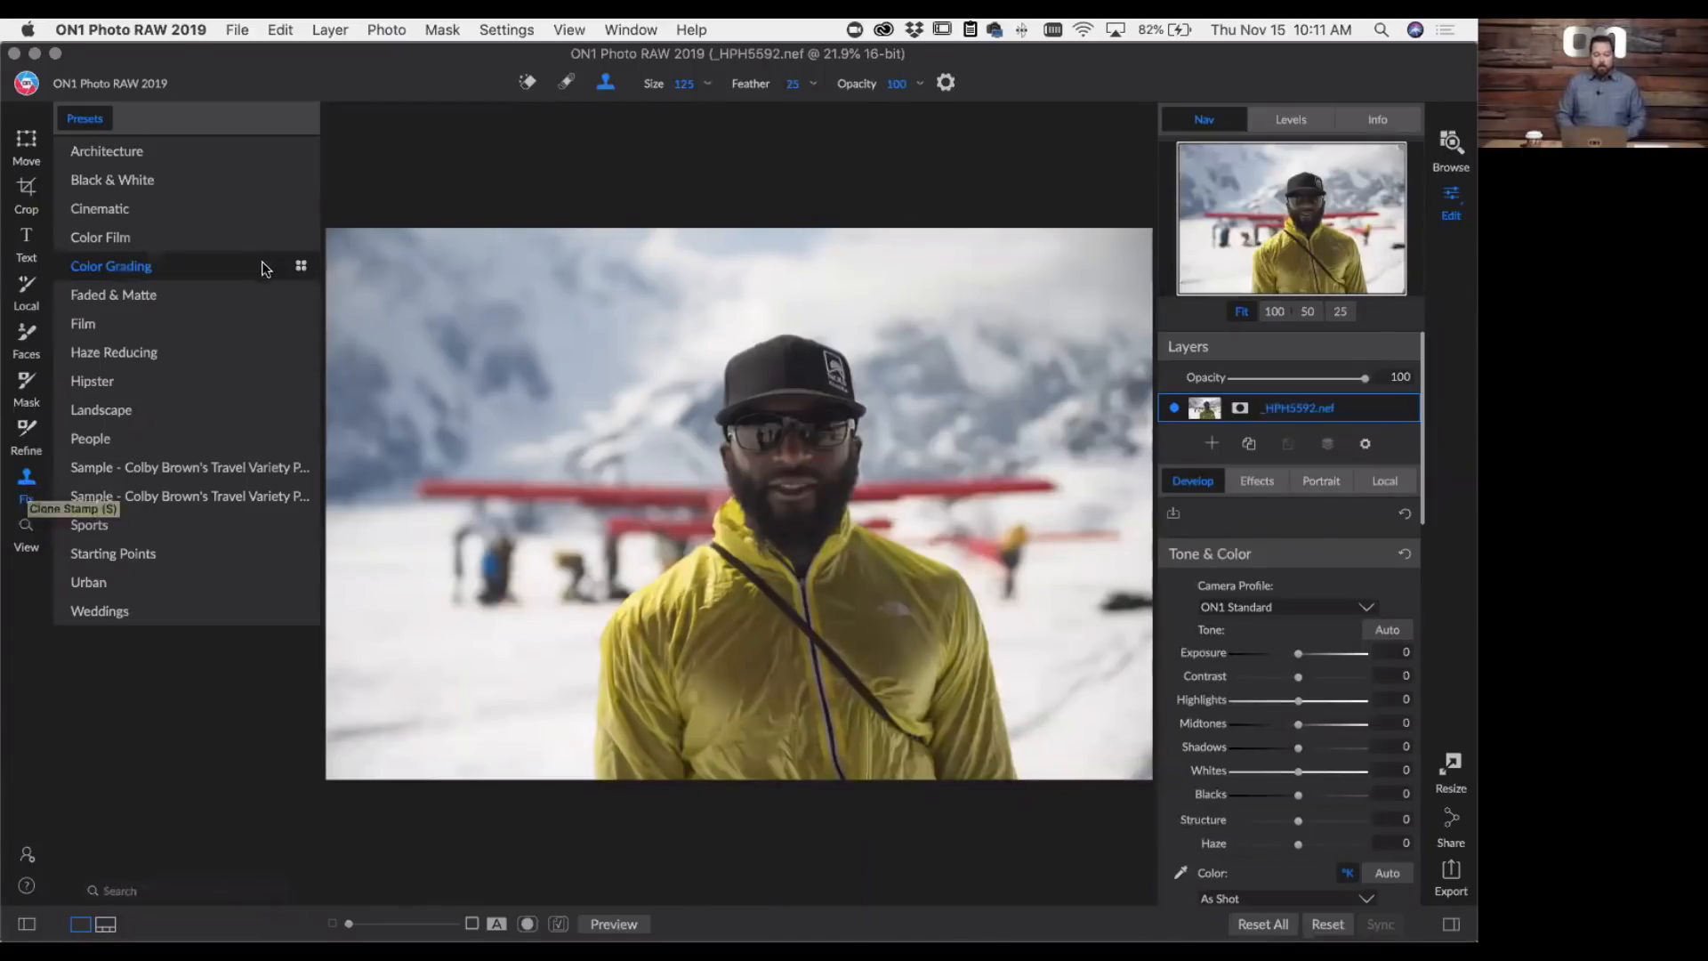
{"action": "key", "text": "q"}
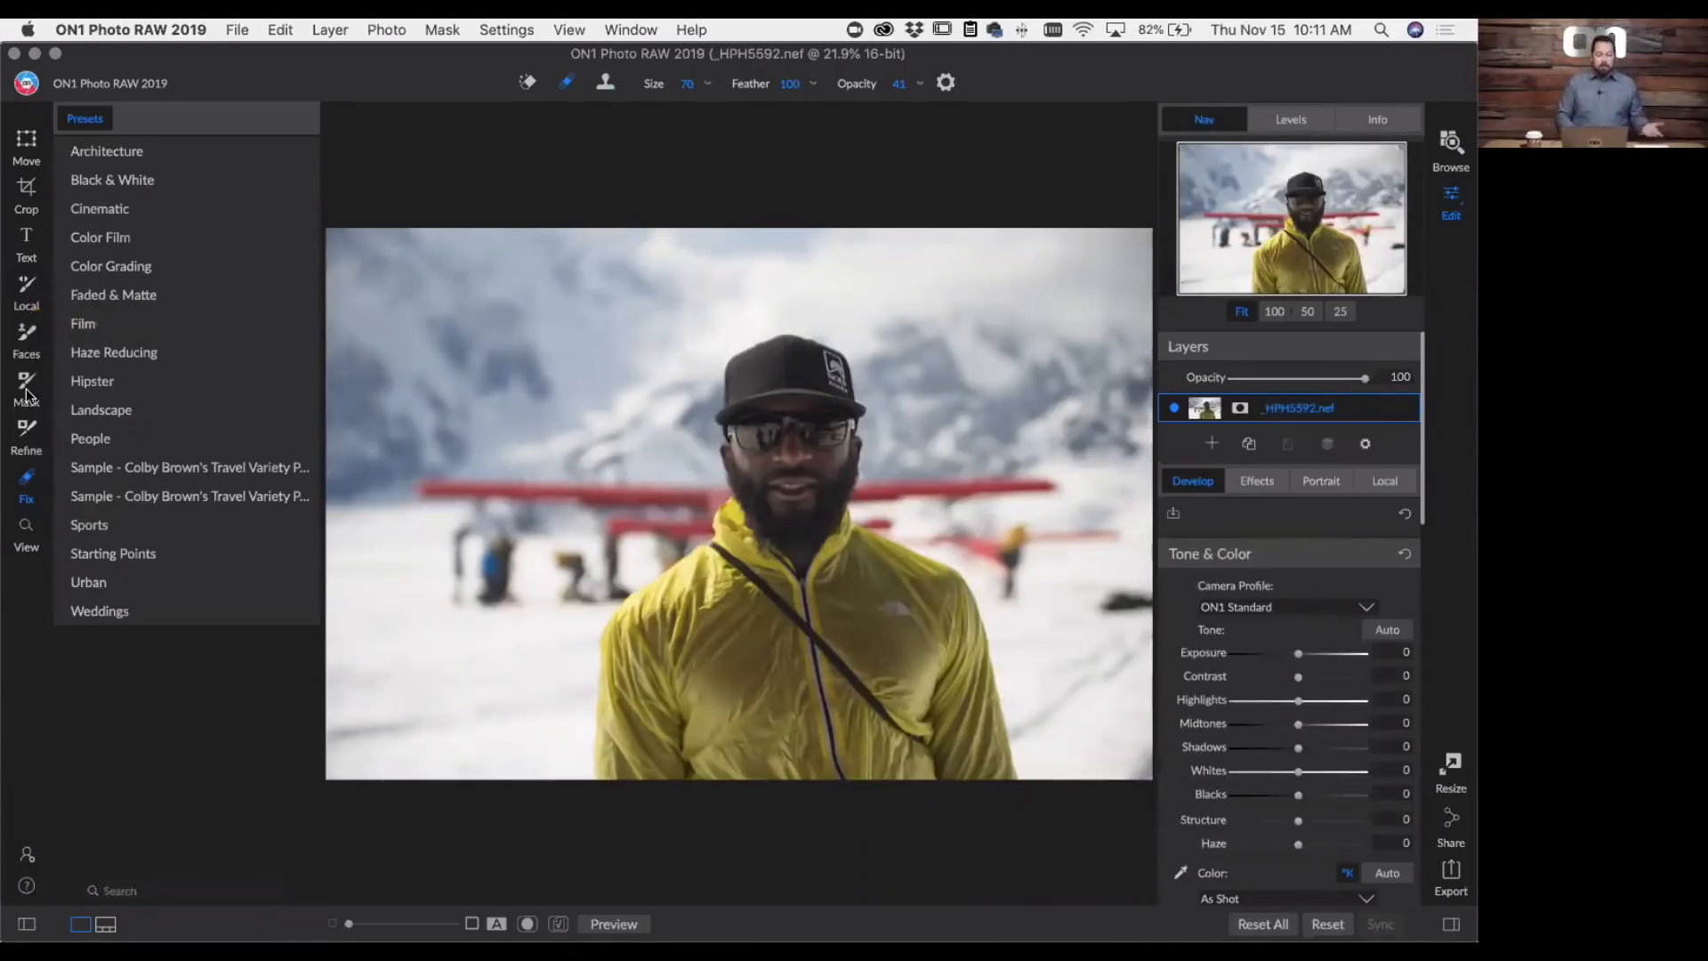
{"action": "left_click", "coordinate": [21, 432]}
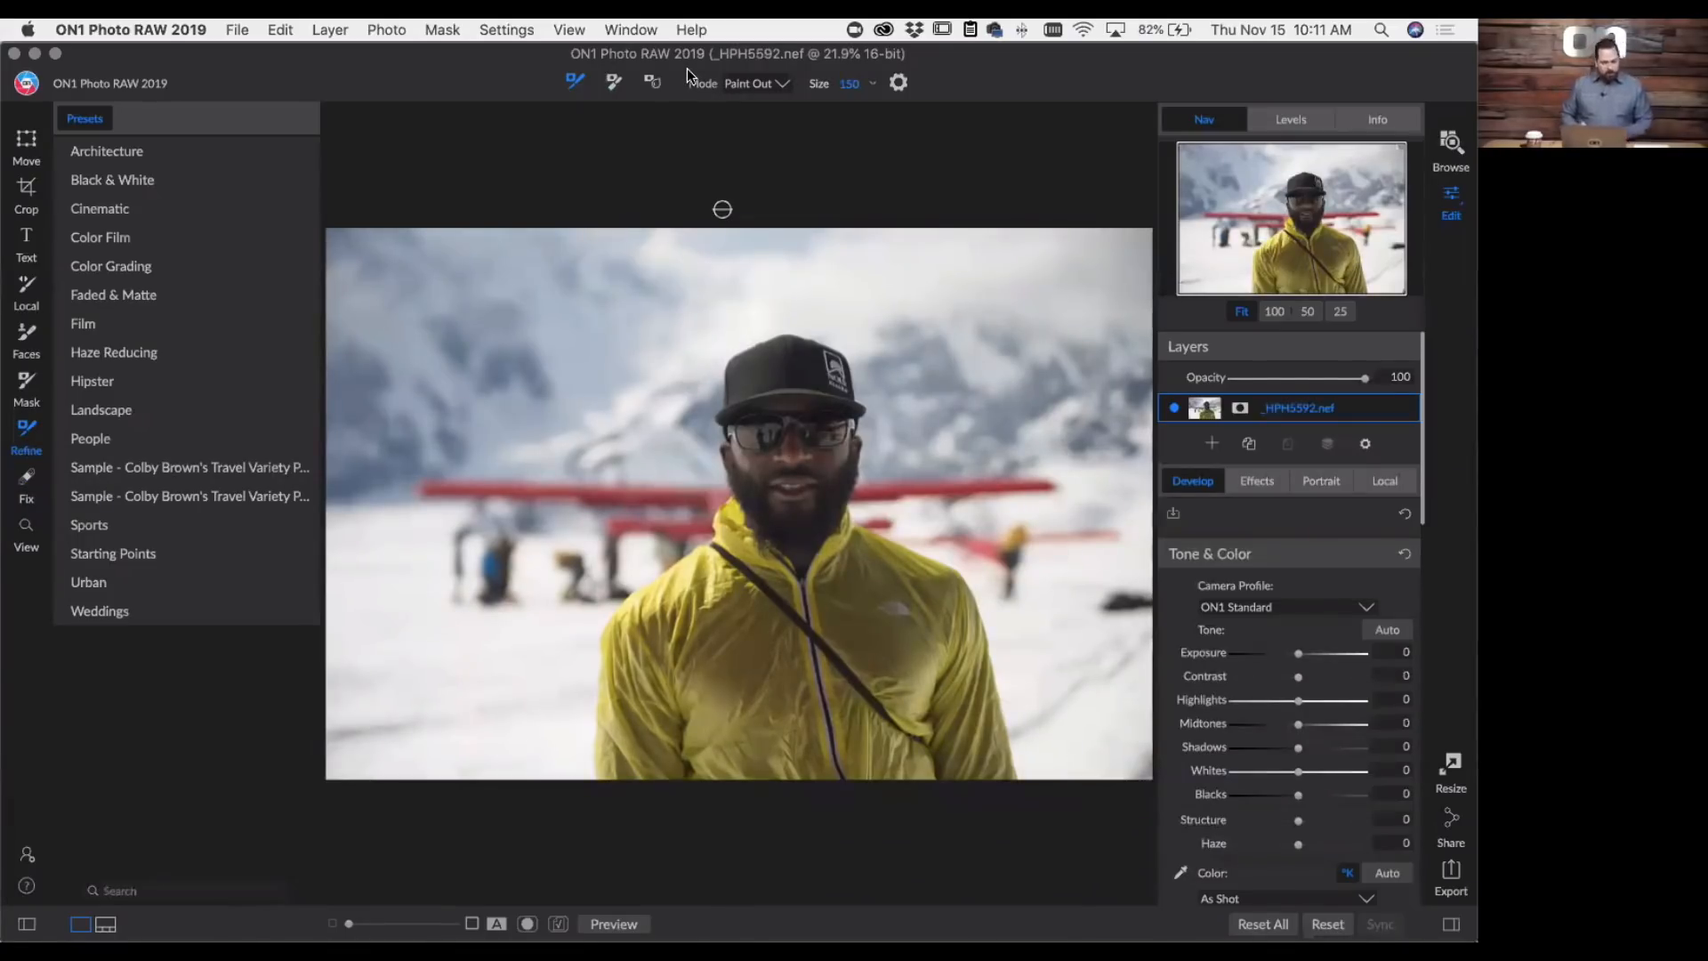
{"action": "left_click", "coordinate": [1450, 143]}
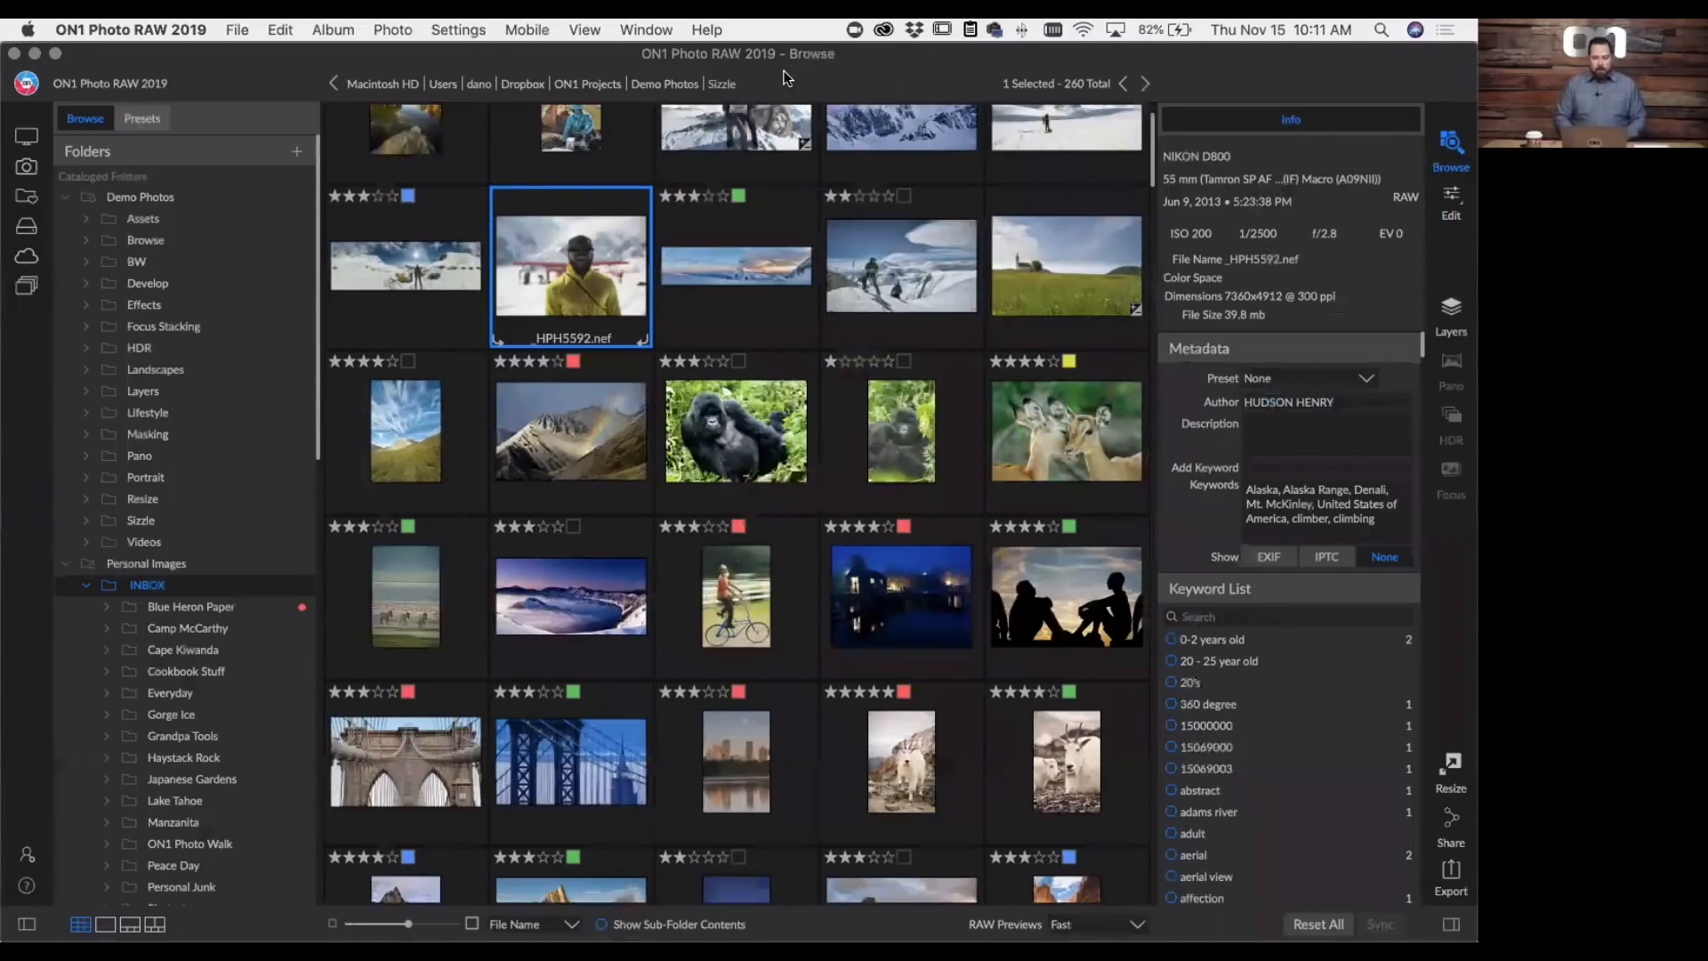
- Hide the bumper labels of the module and tool icons and show them again
{"action": "left_click", "coordinate": [636, 35]}
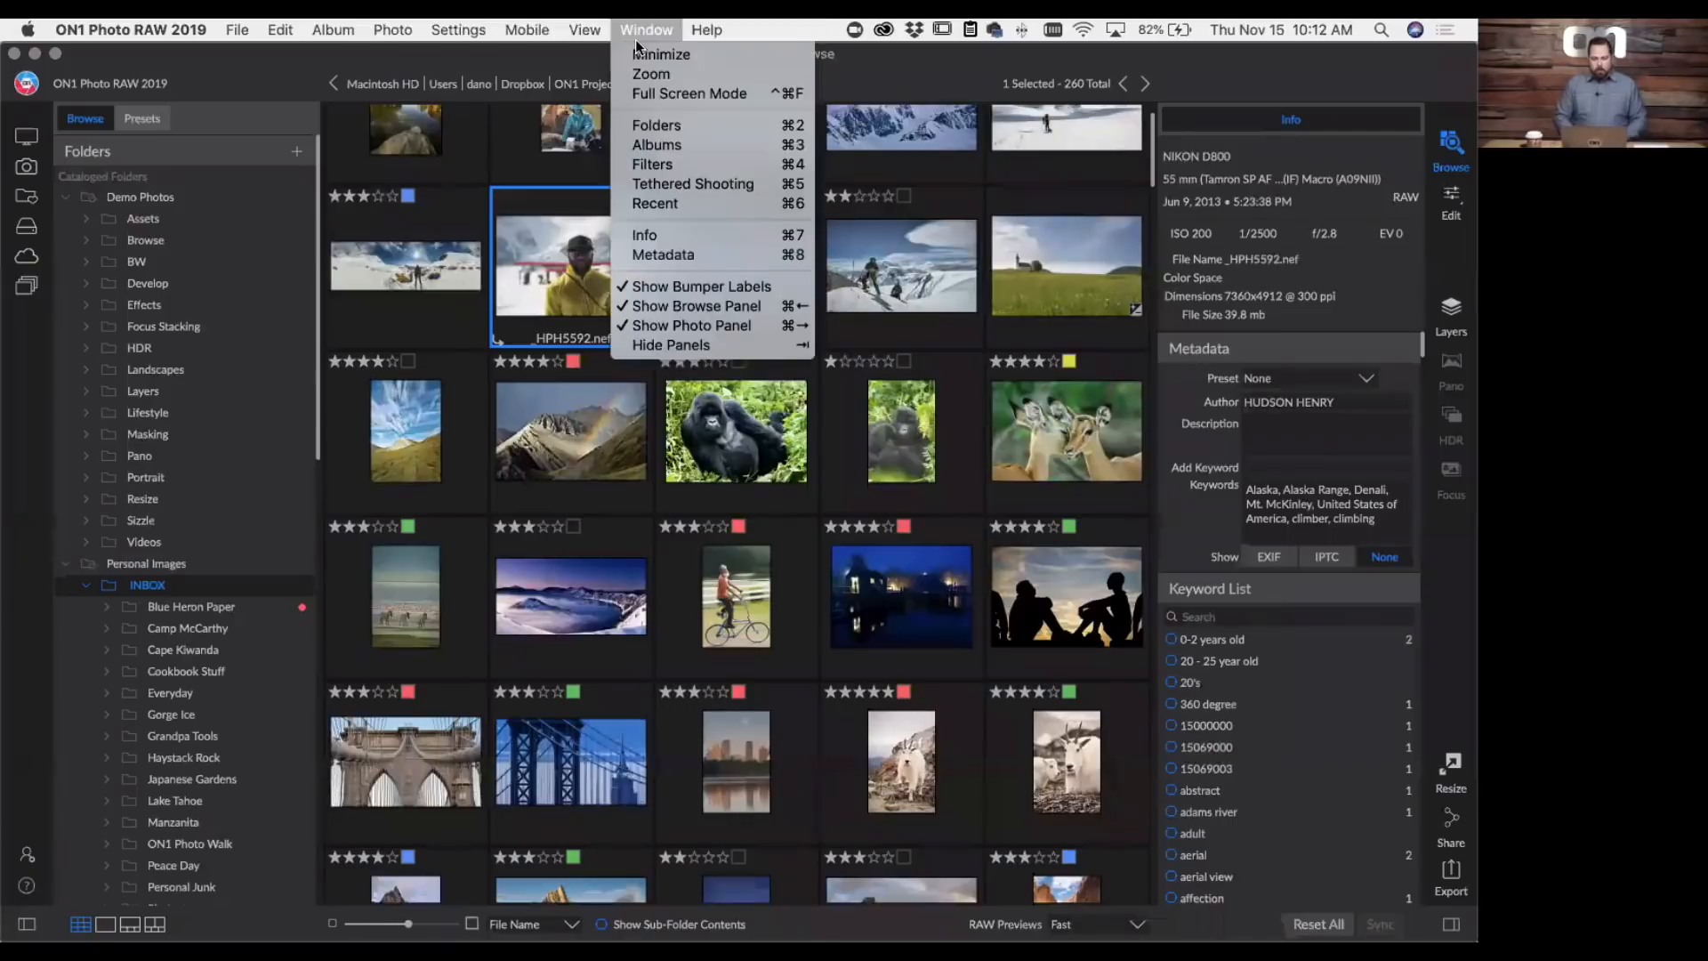
{"action": "left_click", "coordinate": [644, 287]}
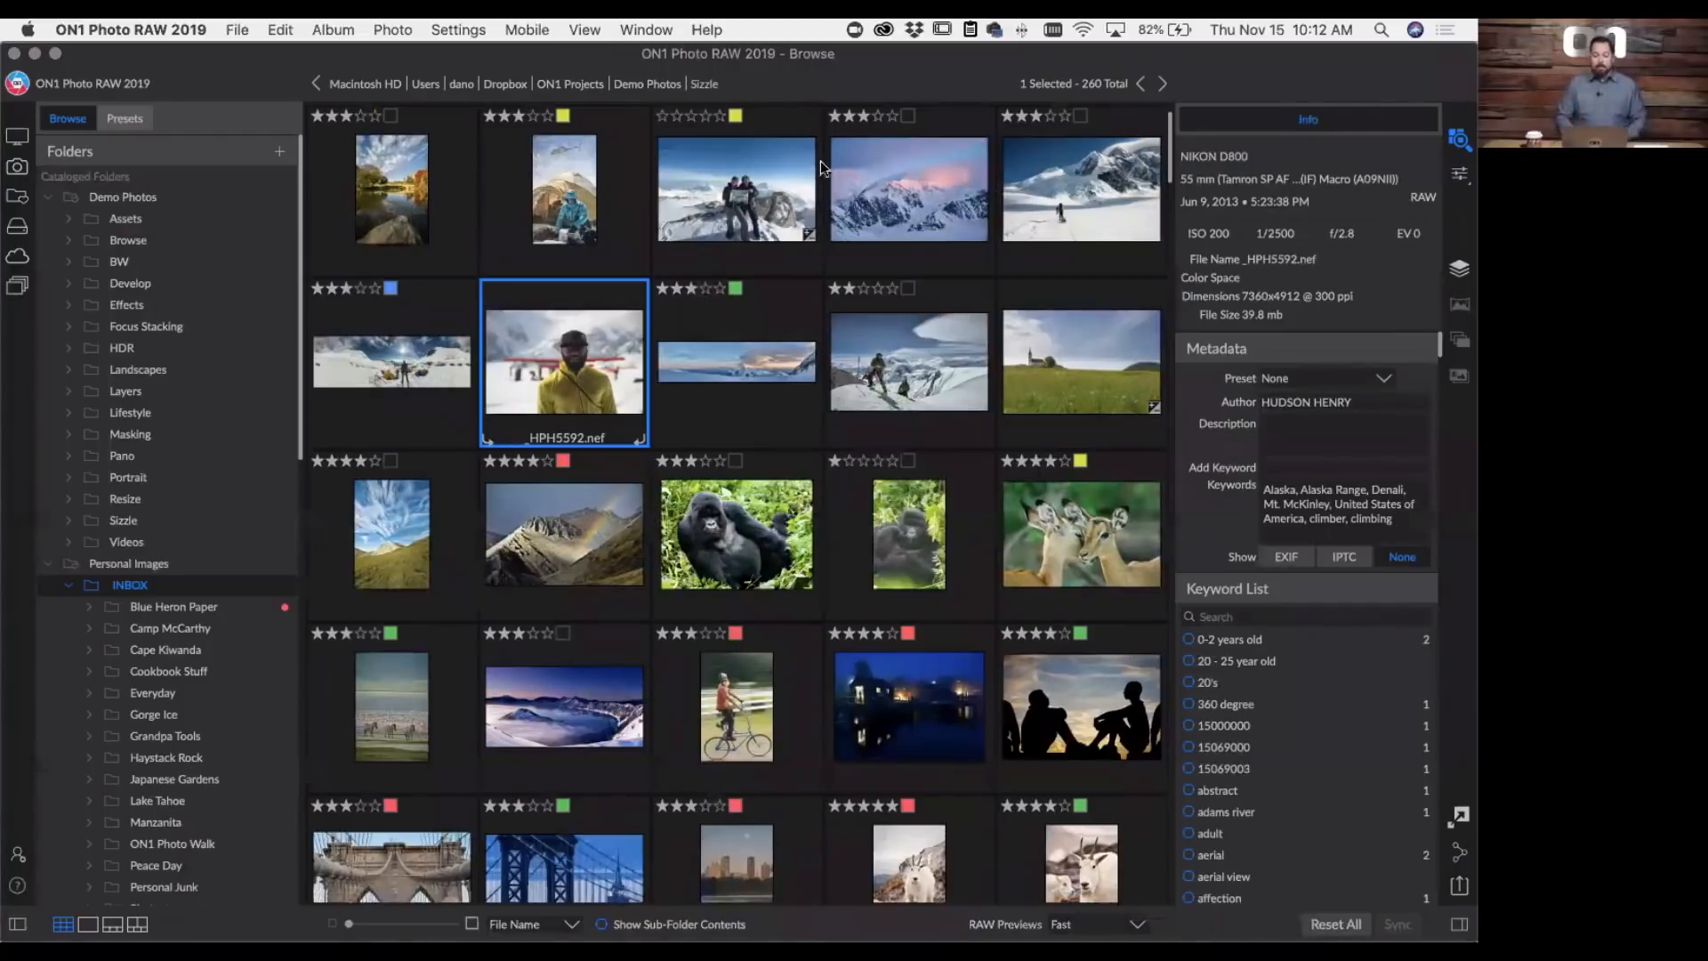
{"action": "left_click", "coordinate": [647, 30]}
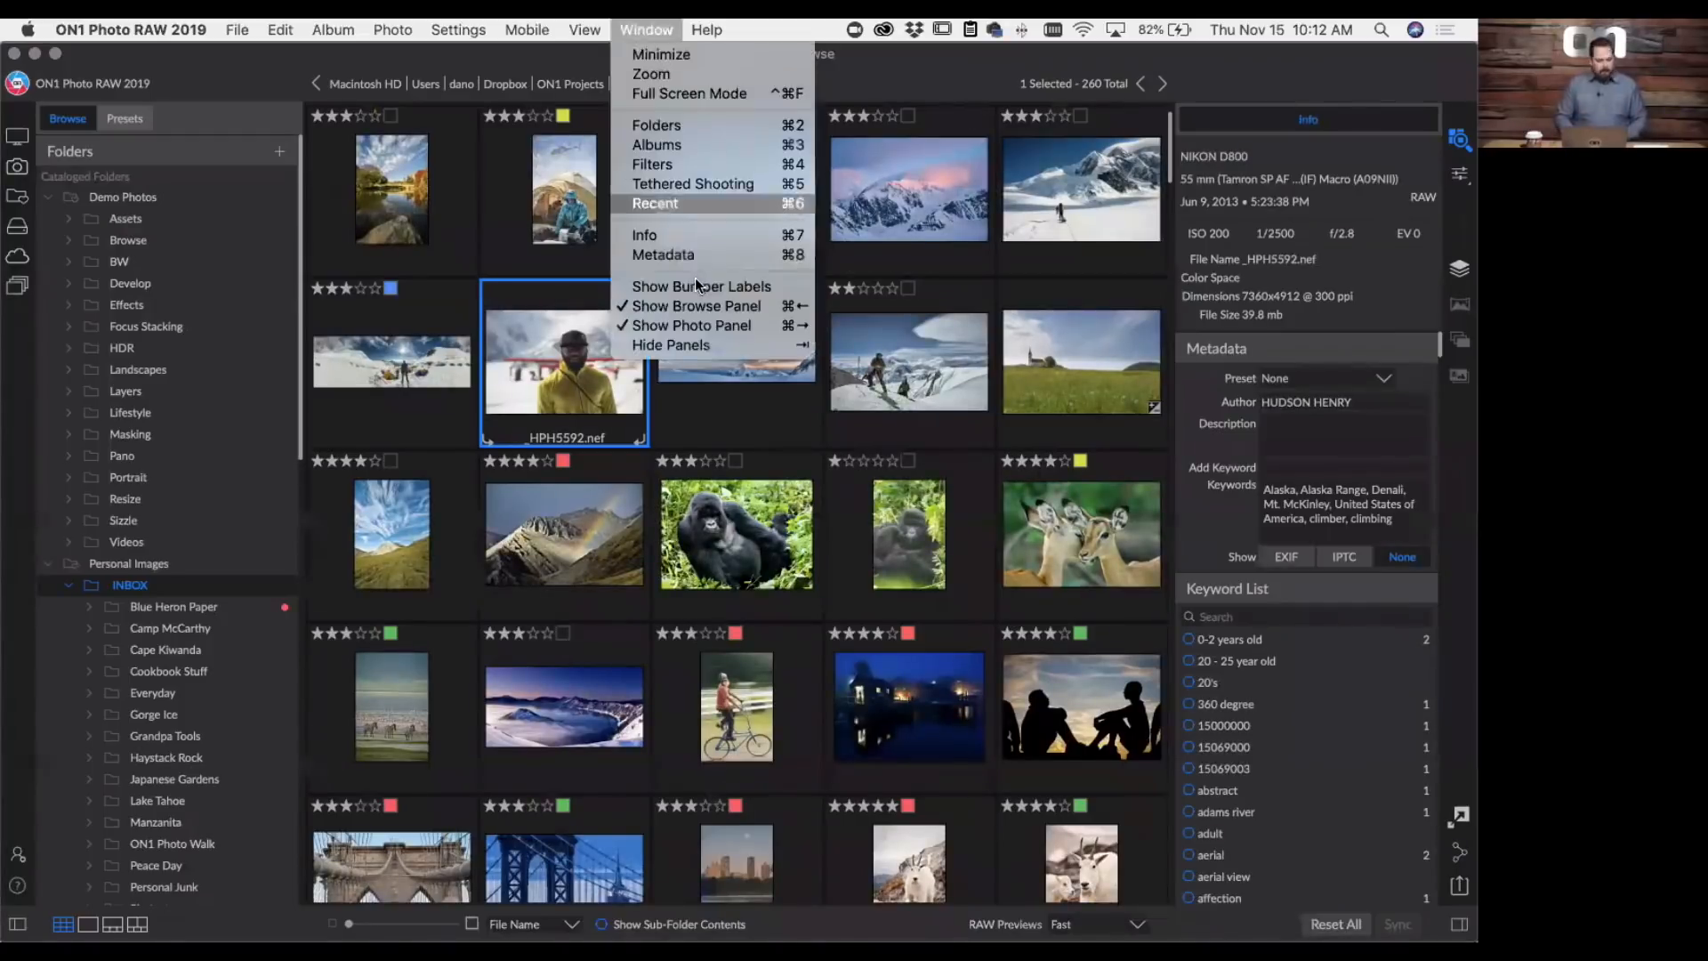
{"action": "left_click", "coordinate": [696, 284]}
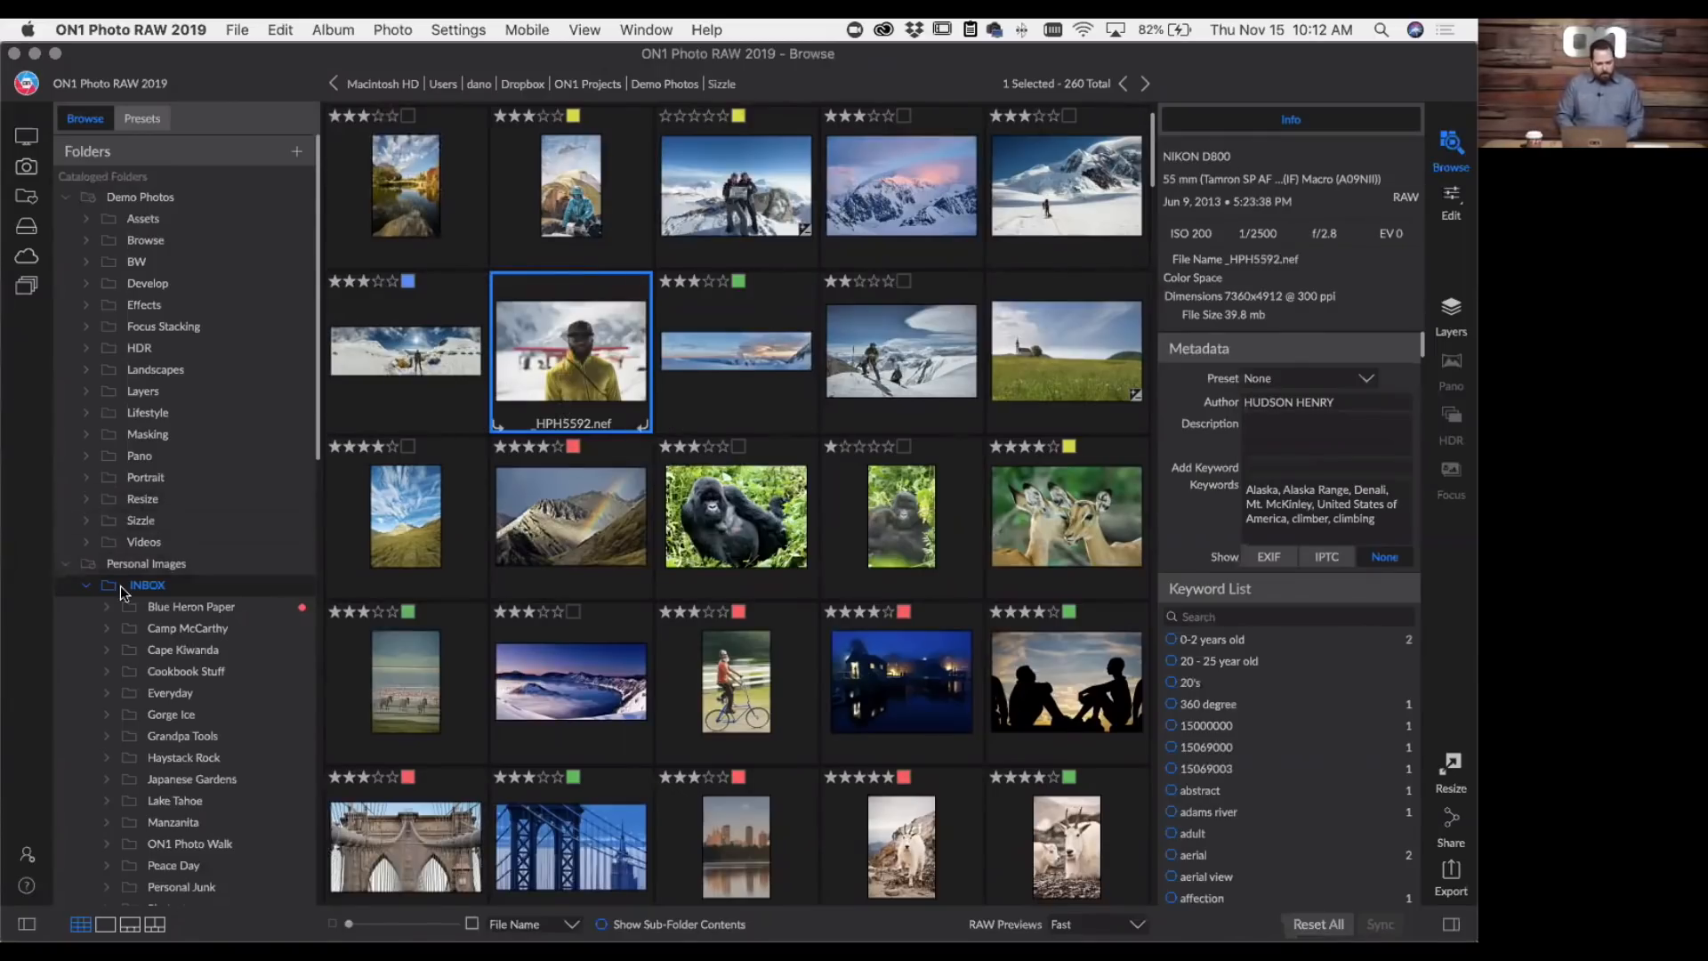
- Open the skyscraper photo _MG_2485.CR2 from the Webinar album for editing
{"action": "scroll", "coordinate": [139, 534], "scroll_direction": "down", "scroll_amount": 10}
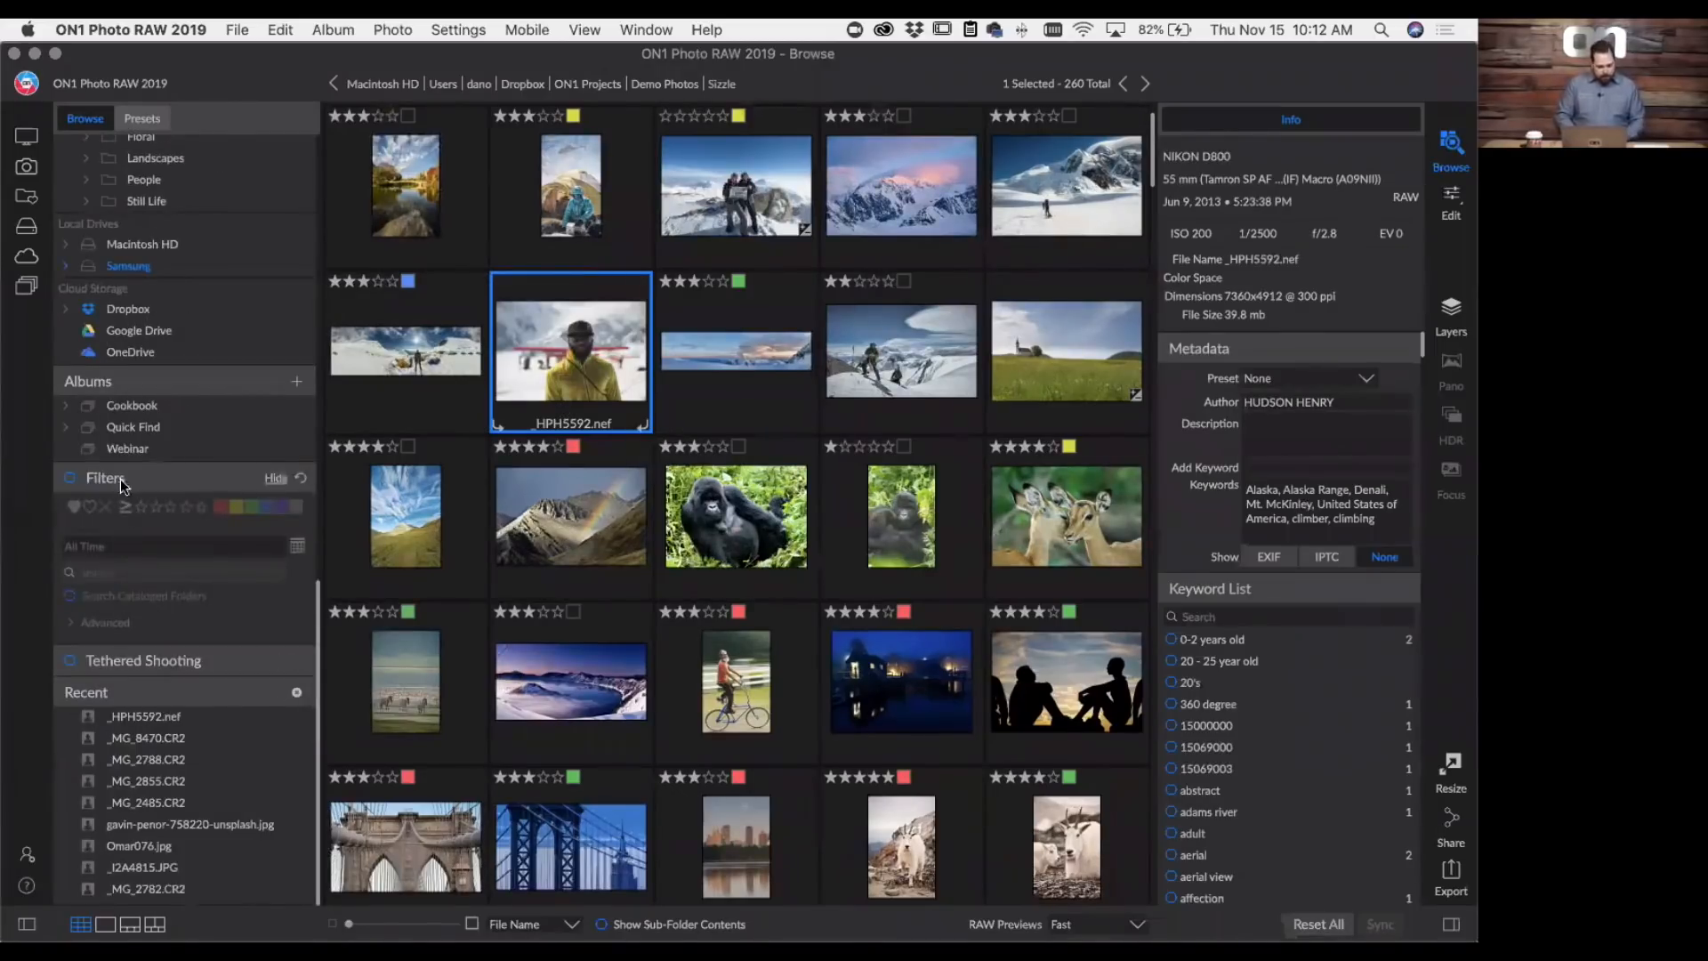
{"action": "left_click", "coordinate": [129, 449]}
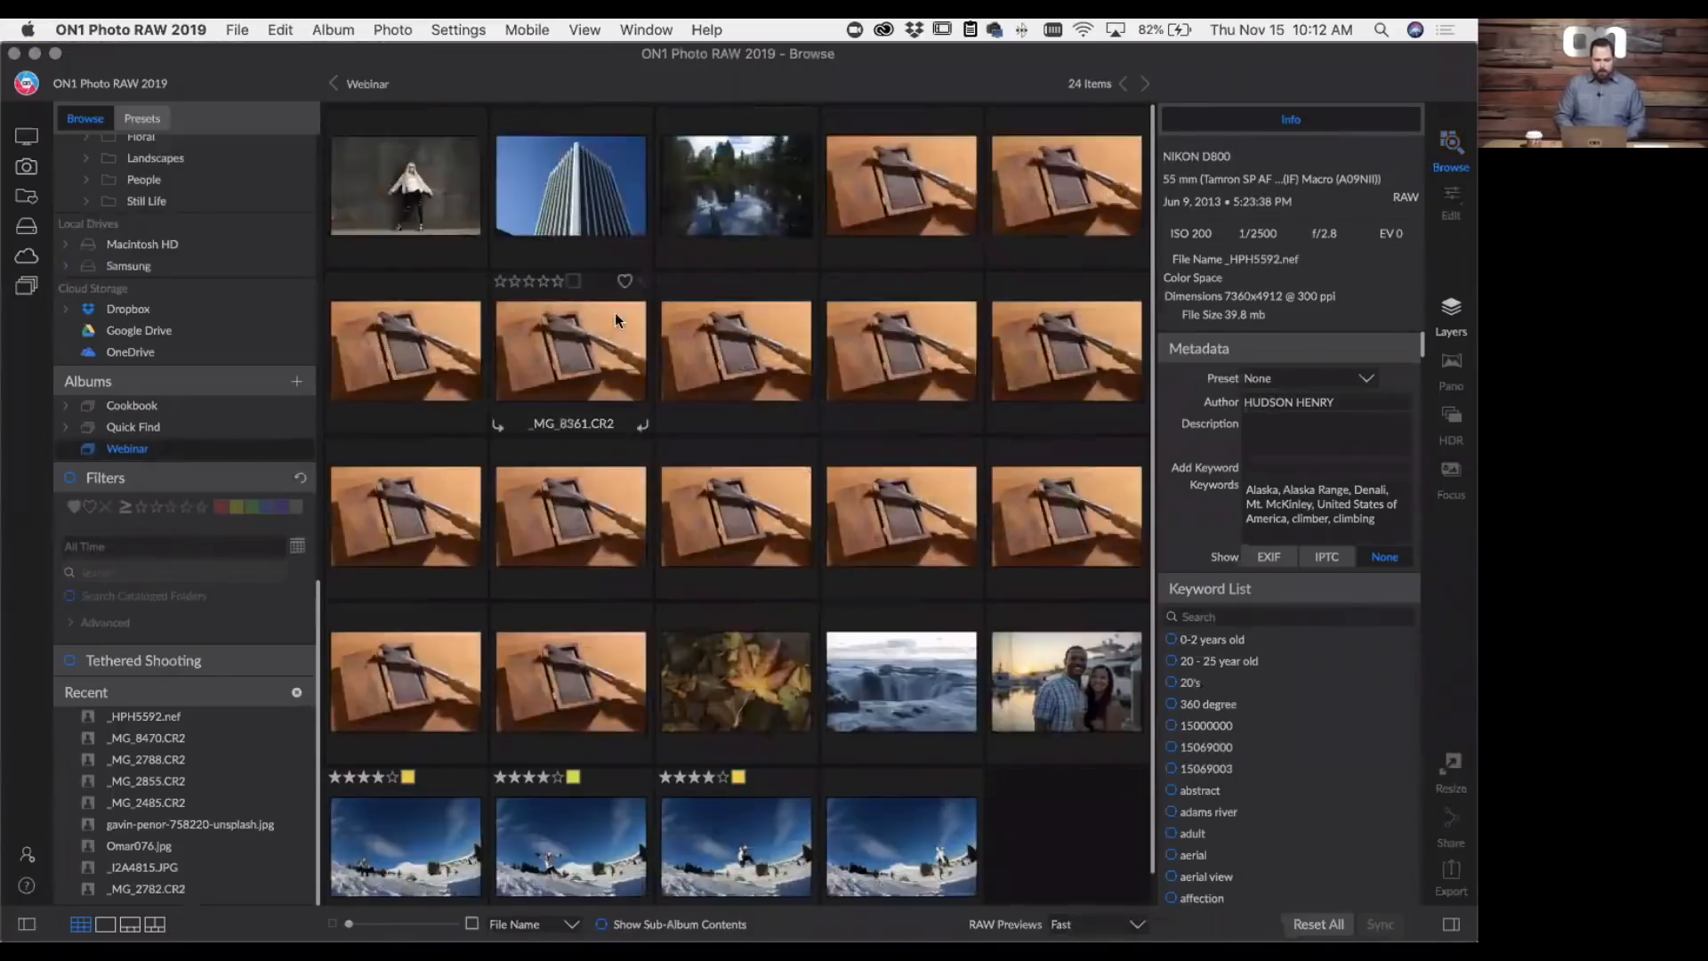
{"action": "left_click", "coordinate": [609, 169]}
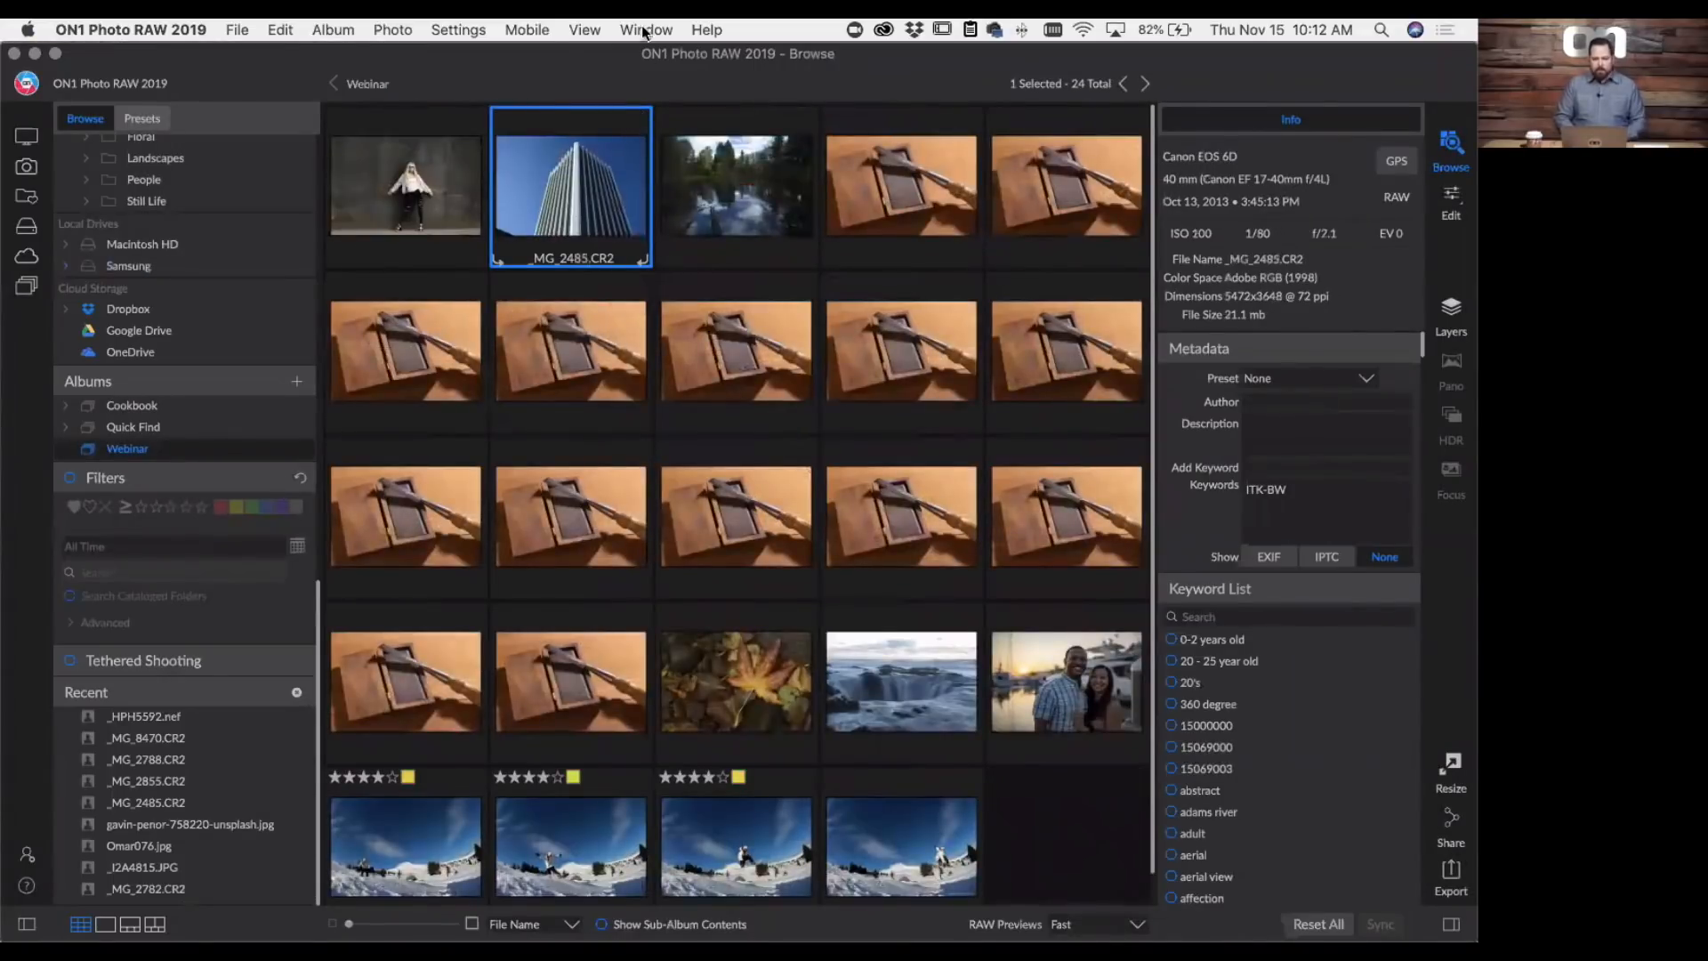
{"action": "left_click", "coordinate": [1452, 201]}
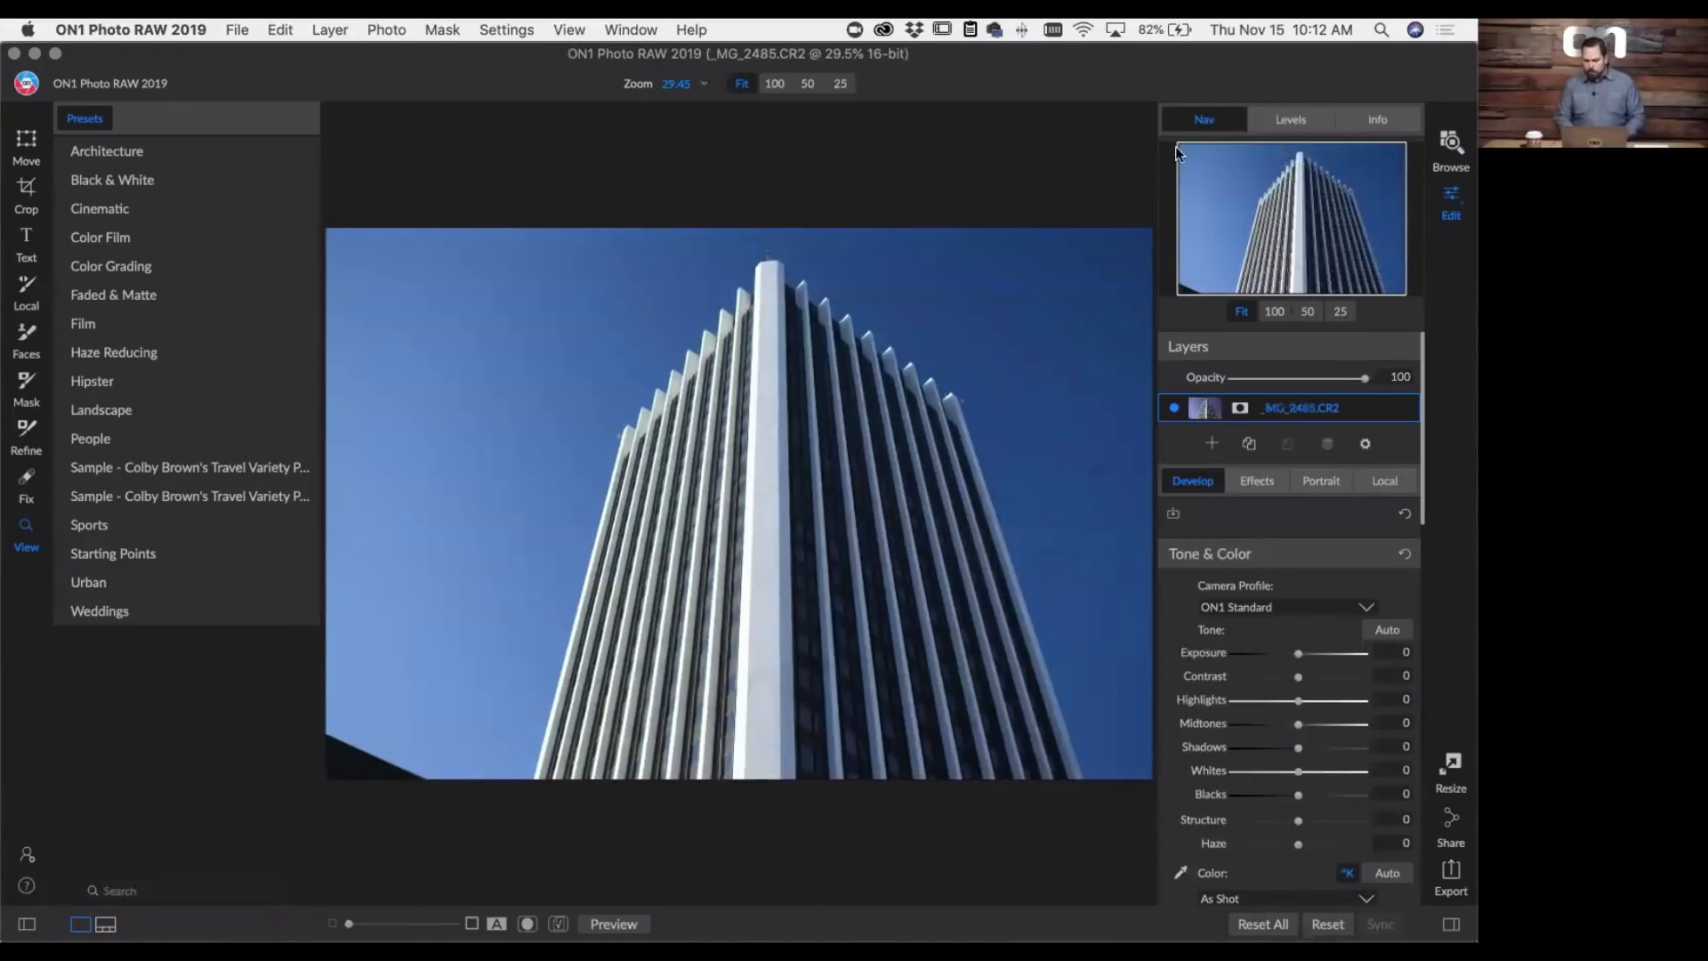
- Collapse the Navigator preview and hide the Layers pane
{"action": "left_click", "coordinate": [1226, 117]}
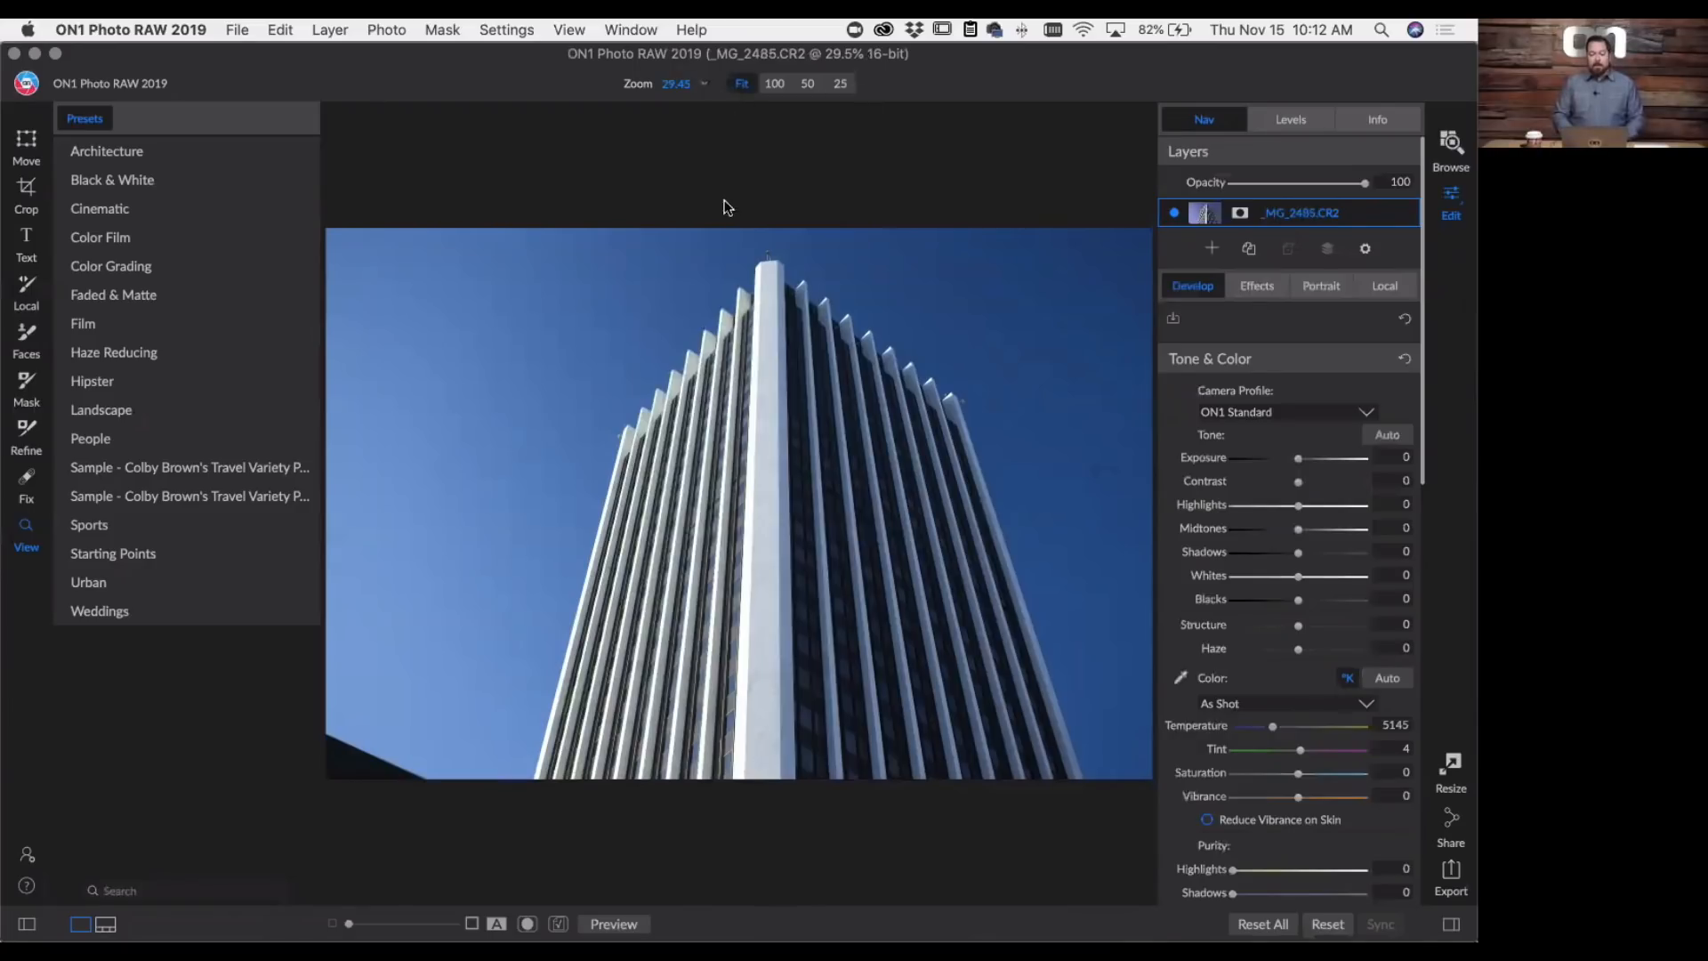
{"action": "left_click", "coordinate": [625, 30]}
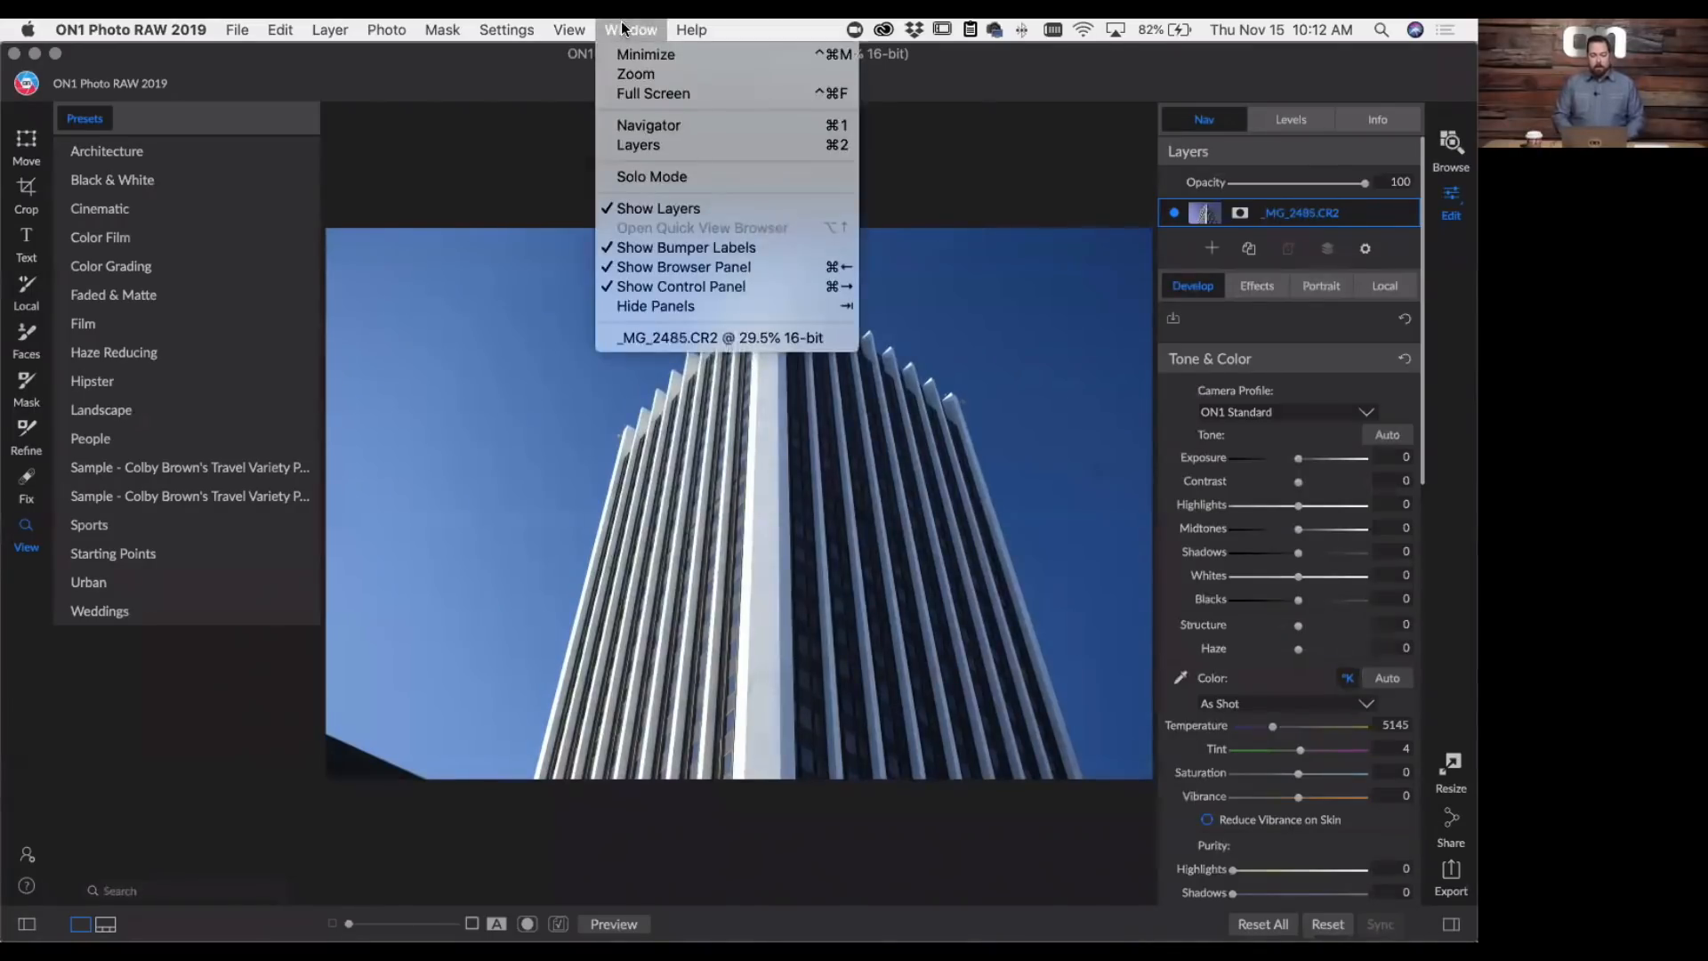
{"action": "left_click", "coordinate": [665, 208]}
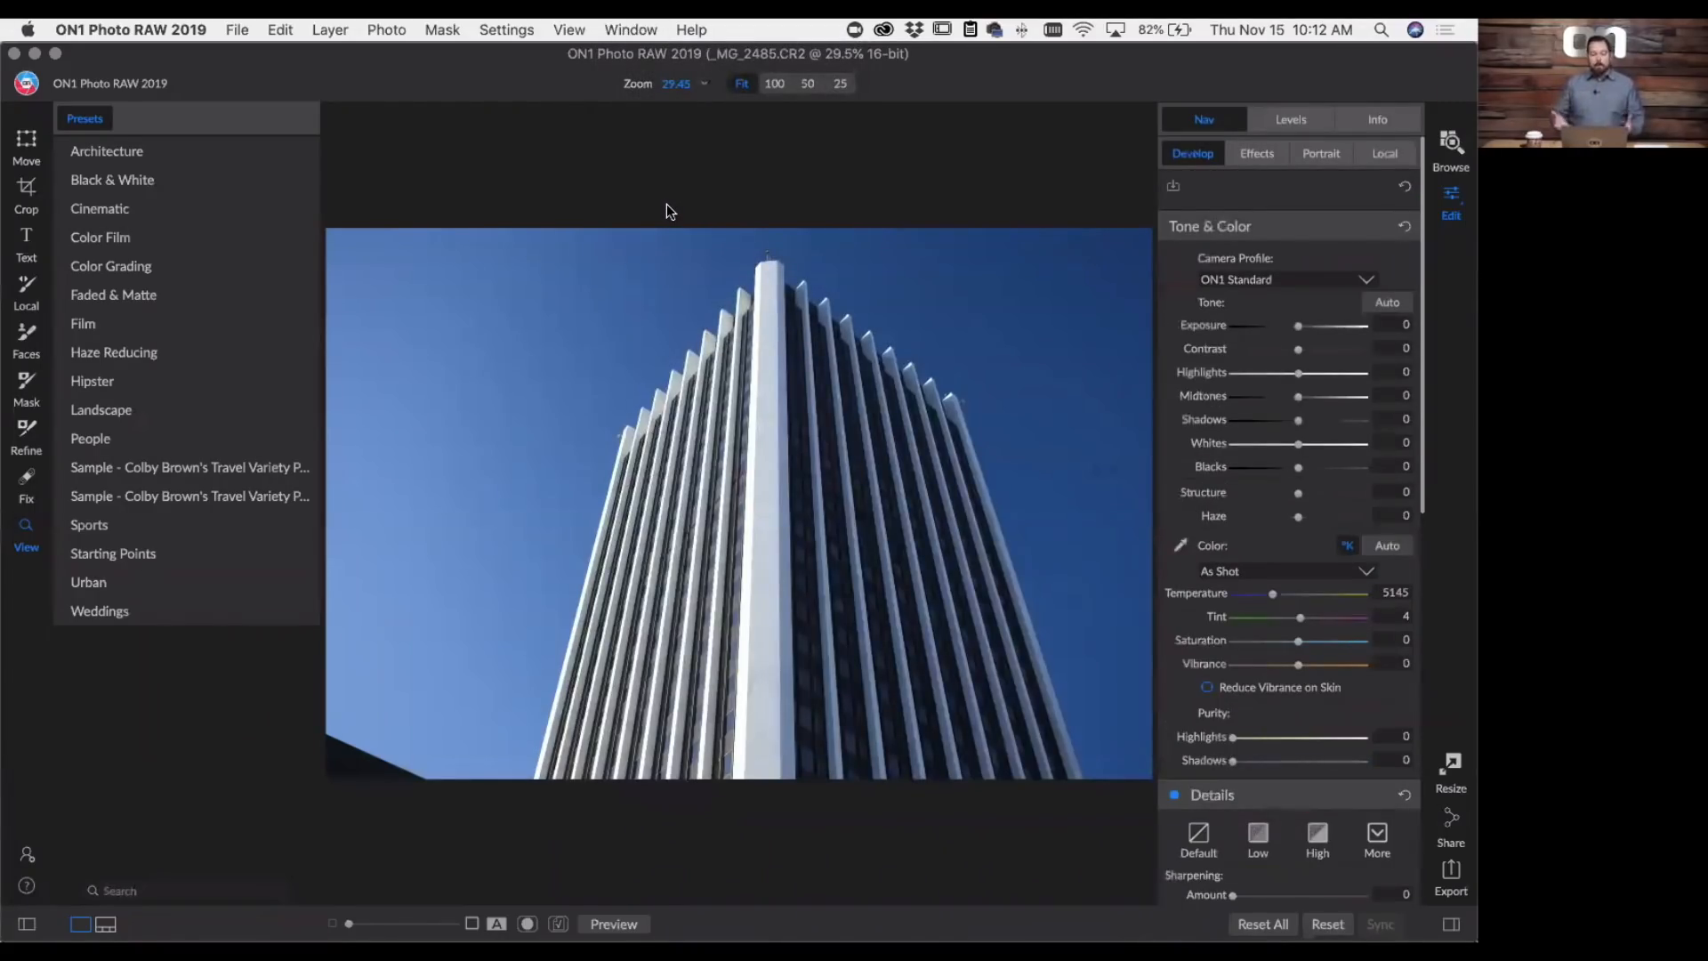
- Show the Layers pane again and hide the Presets panel to enlarge the photo area
{"action": "left_click", "coordinate": [617, 27]}
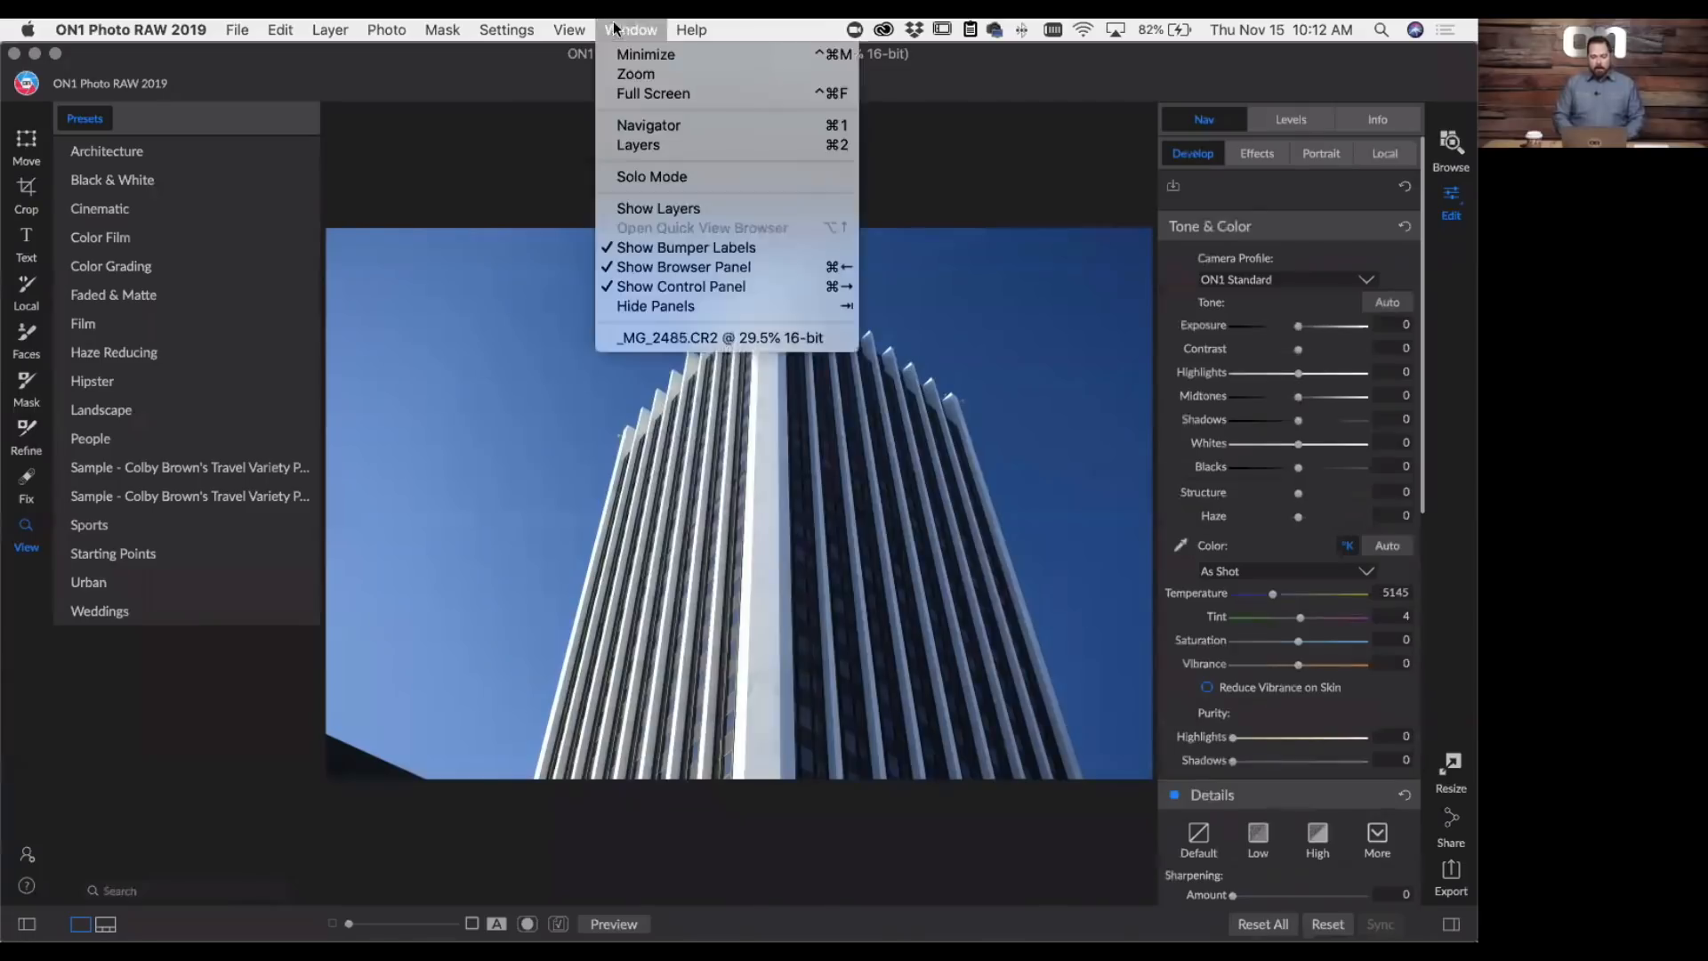
{"action": "left_click", "coordinate": [665, 208]}
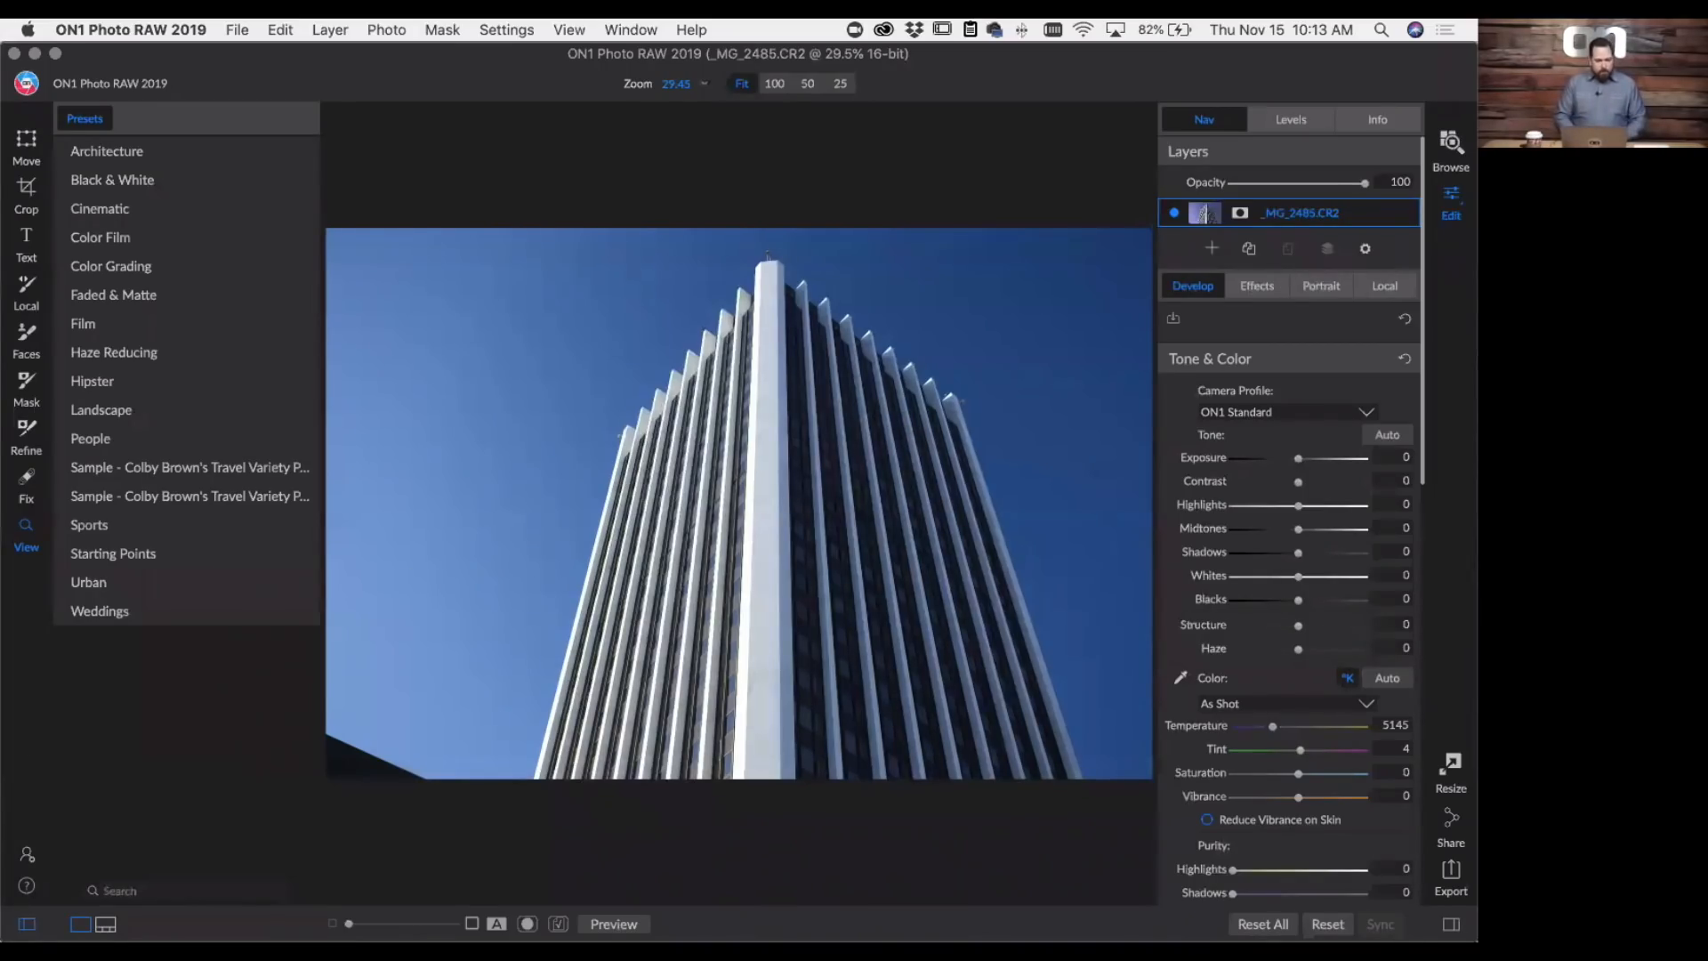
{"action": "left_click", "coordinate": [27, 923]}
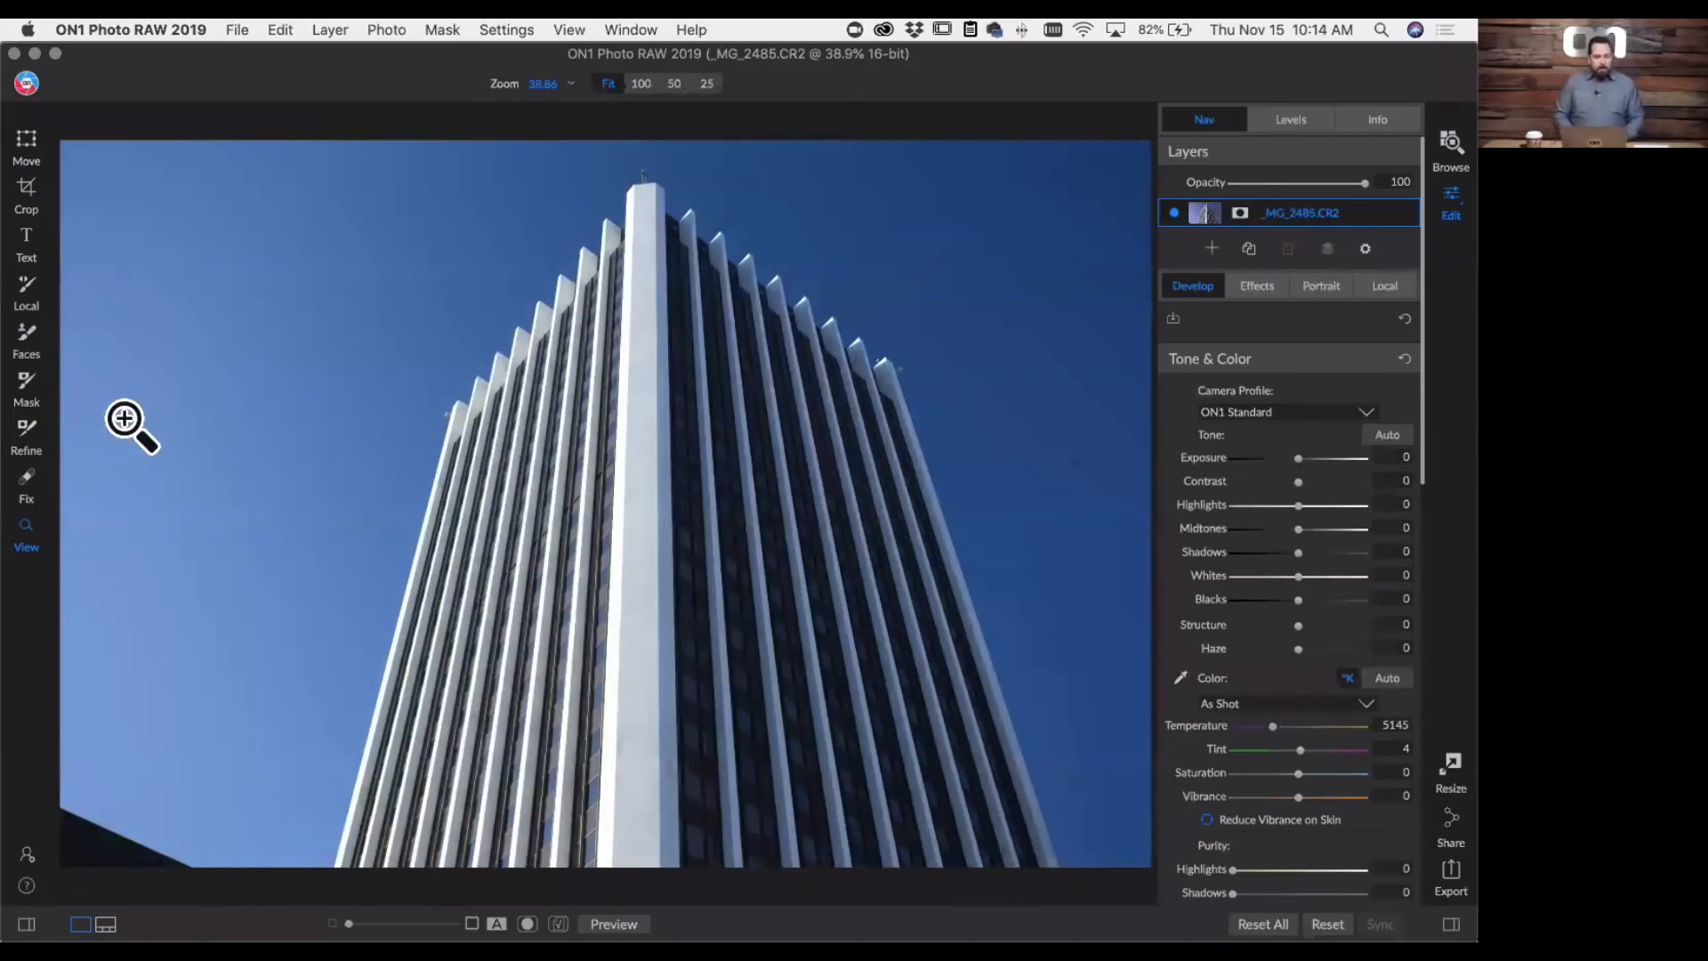
- Set the Masking Brush feather to 26 and paint out most of the sky on both sides of the skyscraper
{"action": "left_click", "coordinate": [26, 383]}
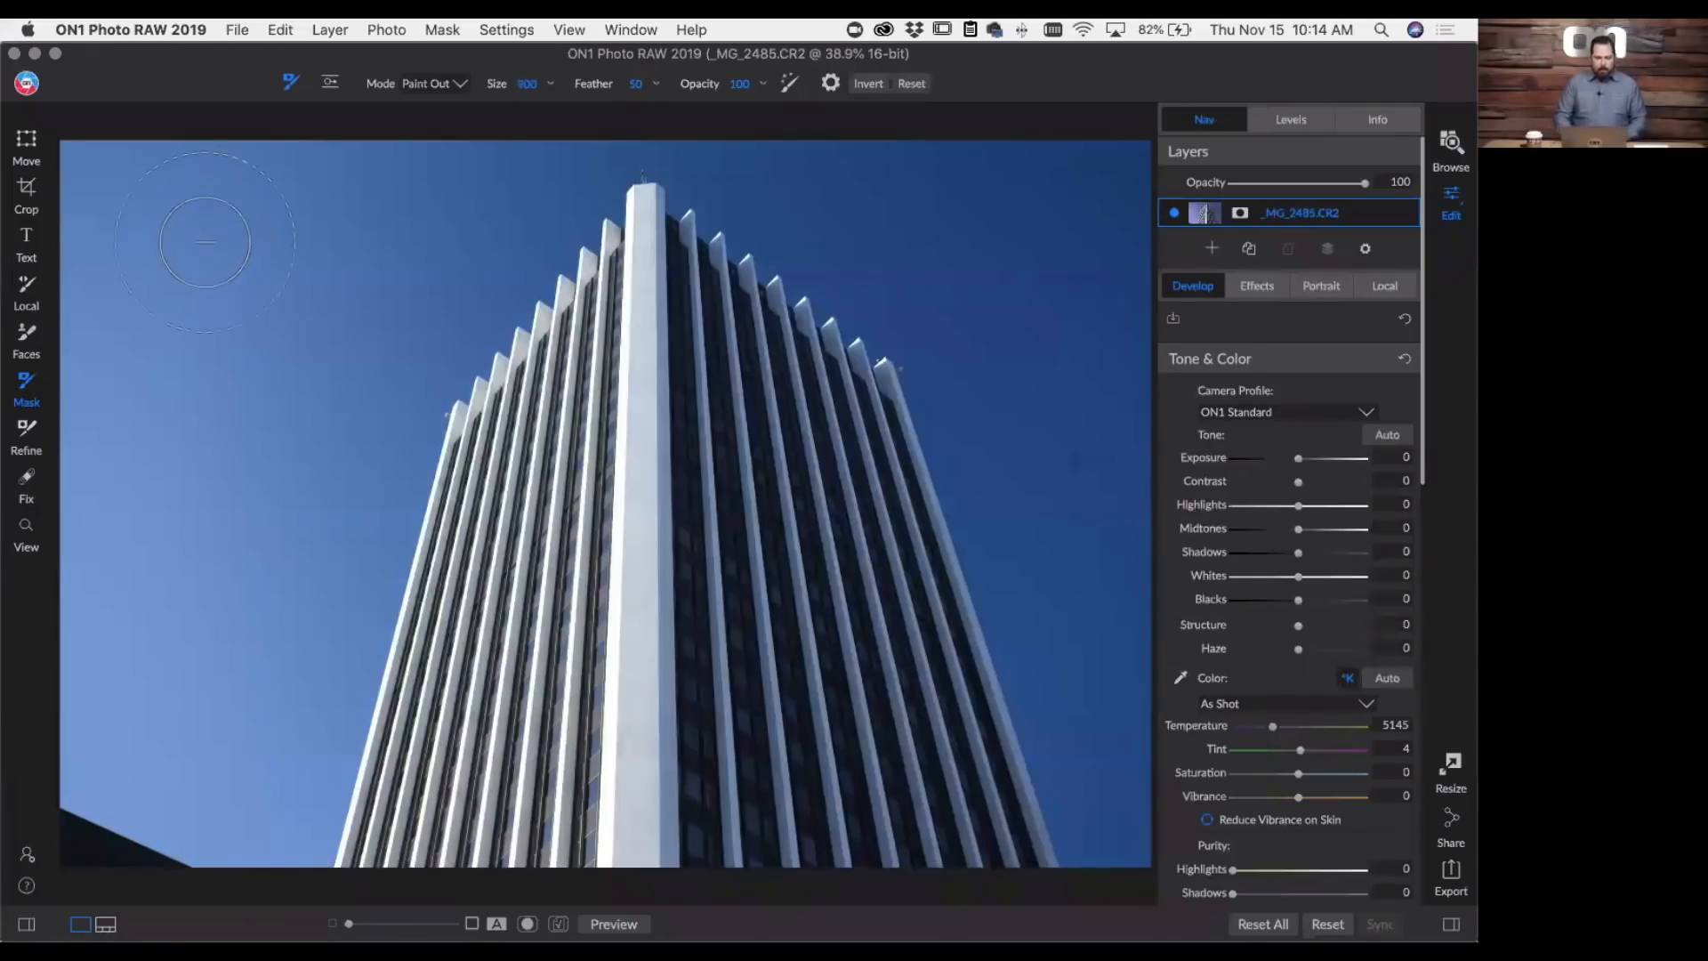
{"action": "left_click_drag", "start_coordinate": [598, 83], "coordinate": [551, 82]}
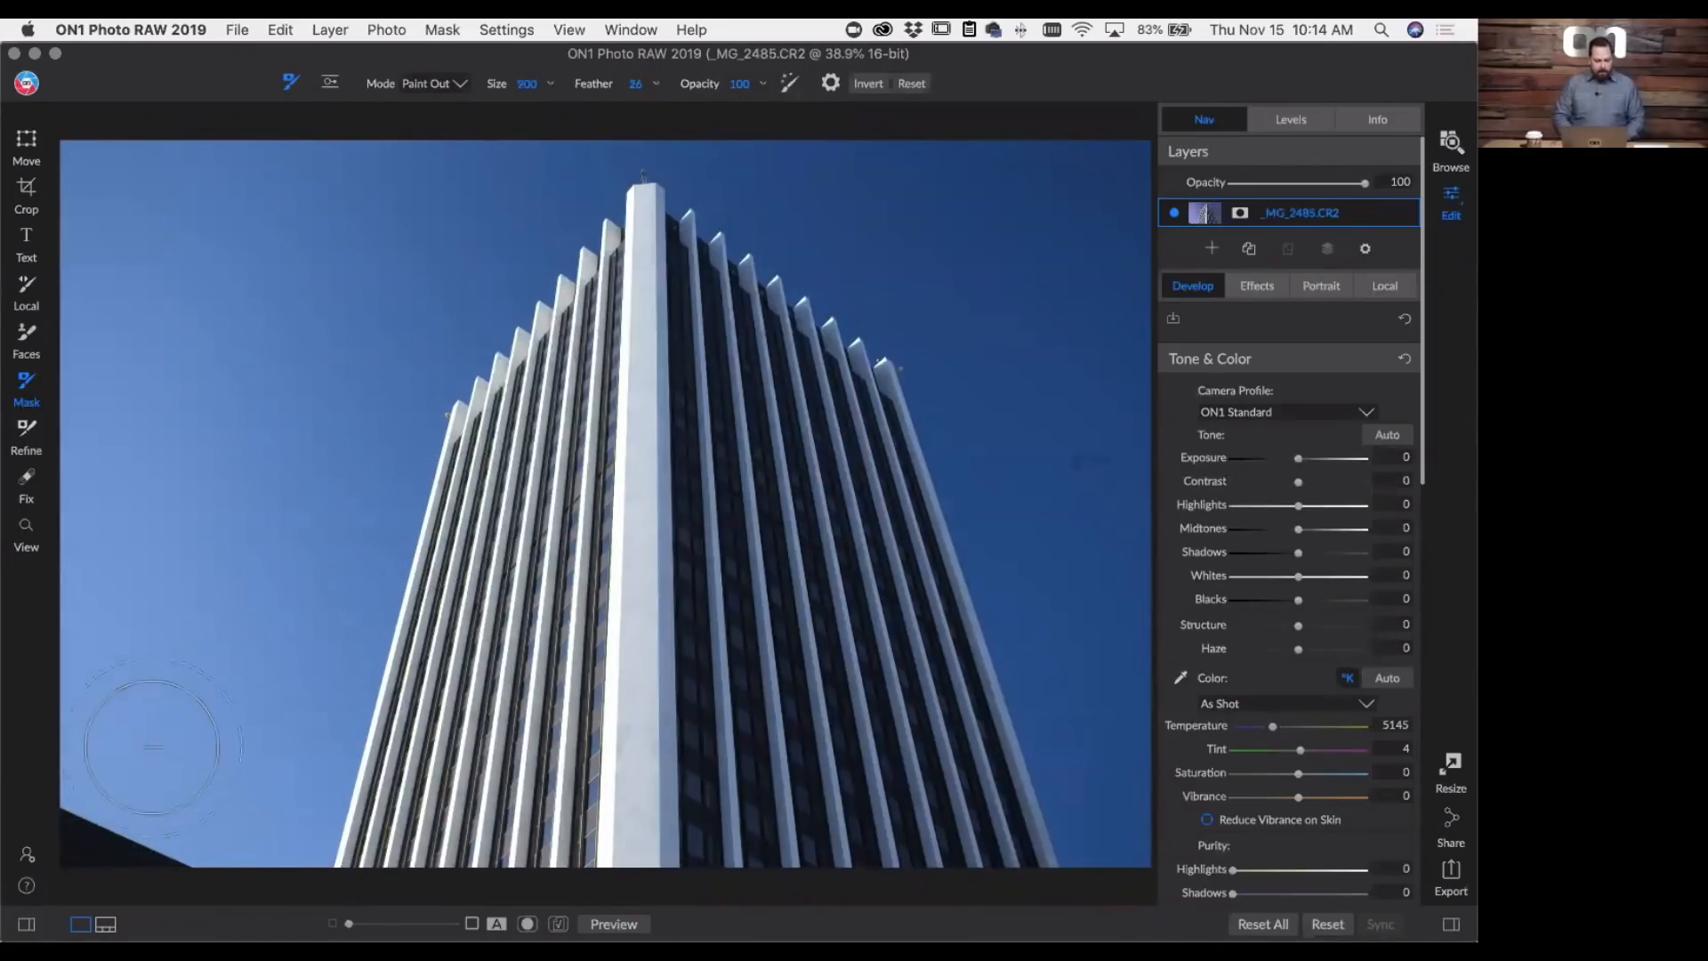
{"action": "mouse_move", "coordinate": [152, 747]}
{"action": "left_mouse_down"}
{"action": "mouse_move", "coordinate": [110, 837]}
{"action": "mouse_move", "coordinate": [81, 833]}
{"action": "mouse_move", "coordinate": [197, 845]}
{"action": "mouse_move", "coordinate": [118, 638]}
{"action": "mouse_move", "coordinate": [105, 198]}
{"action": "mouse_move", "coordinate": [383, 207]}
{"action": "mouse_move", "coordinate": [387, 287]}
{"action": "mouse_move", "coordinate": [326, 395]}
{"action": "mouse_move", "coordinate": [225, 684]}
{"action": "mouse_move", "coordinate": [260, 675]}
{"action": "mouse_move", "coordinate": [225, 813]}
{"action": "mouse_move", "coordinate": [195, 406]}
{"action": "mouse_move", "coordinate": [207, 329]}
{"action": "mouse_move", "coordinate": [249, 259]}
{"action": "left_mouse_up"}
{"action": "mouse_move", "coordinate": [1035, 255]}
{"action": "left_mouse_down"}
{"action": "mouse_move", "coordinate": [1125, 513]}
{"action": "mouse_move", "coordinate": [1180, 825]}
{"action": "mouse_move", "coordinate": [1147, 504]}
{"action": "mouse_move", "coordinate": [1149, 268]}
{"action": "mouse_move", "coordinate": [1061, 225]}
{"action": "mouse_move", "coordinate": [835, 172]}
{"action": "left_mouse_up"}
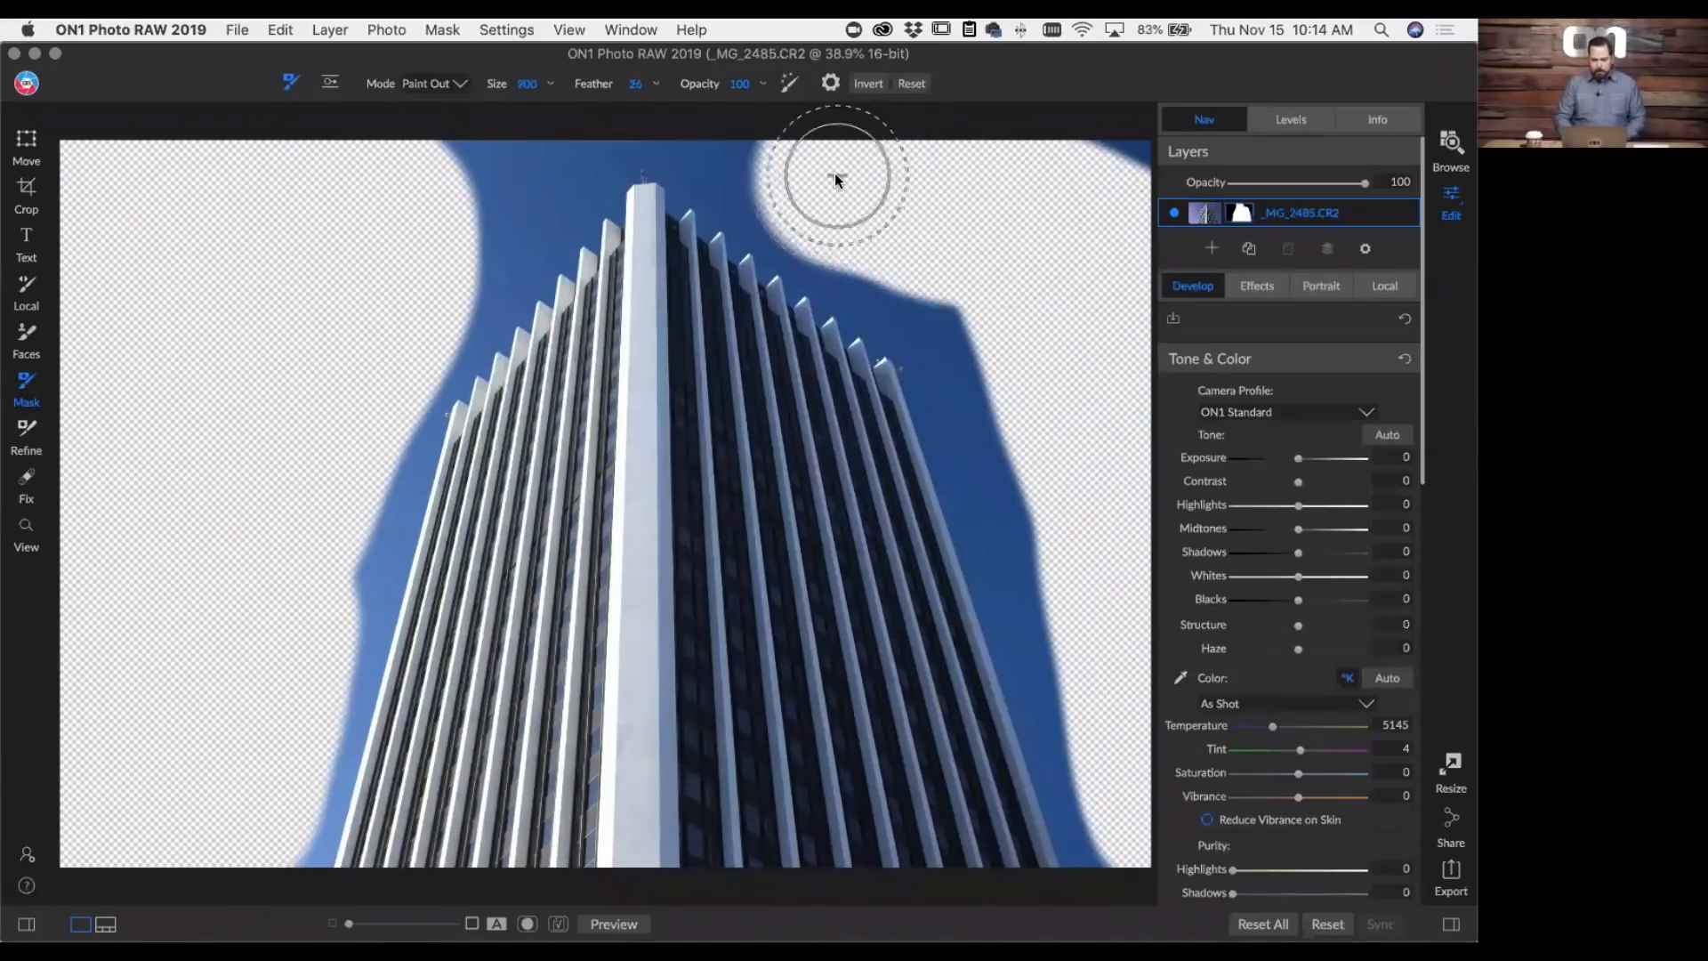
- Reduce the masking brush size to 200 and paint out the sky around the top of the tower
{"action": "key", "text": "bracketleft"}
{"action": "key", "text": "bracketleft"}
{"action": "key", "text": "bracketleft"}
{"action": "key", "text": "bracketleft"}
{"action": "key", "text": "bracketleft"}
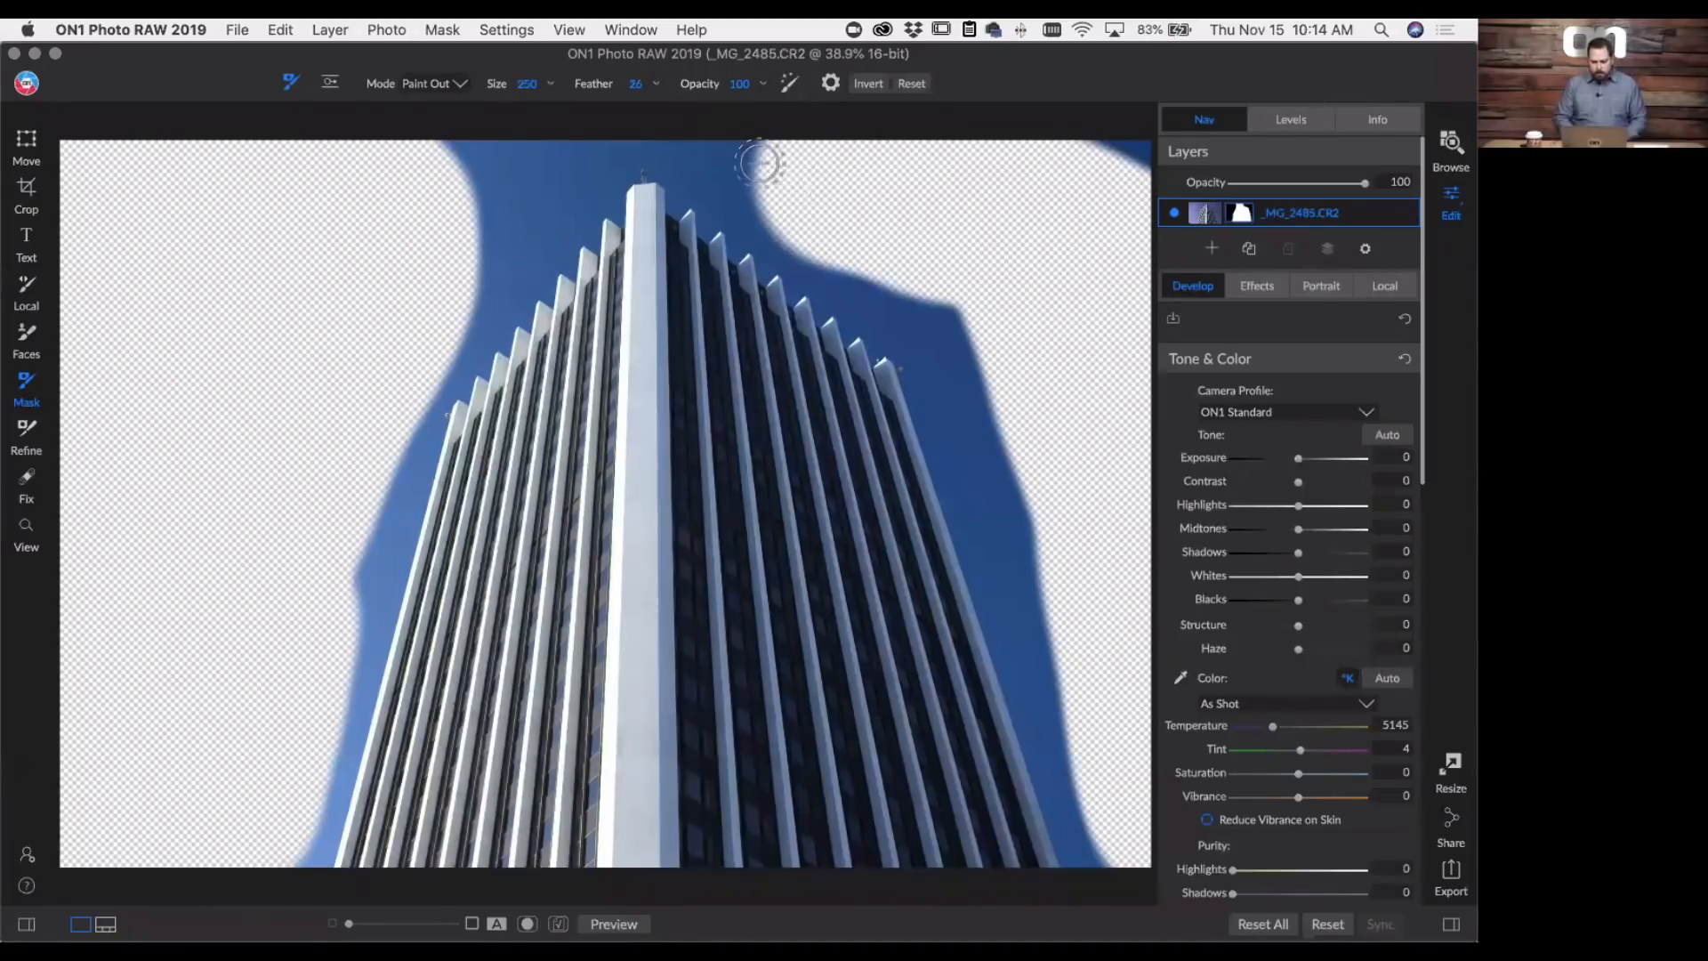
{"action": "mouse_move", "coordinate": [759, 162]}
{"action": "left_mouse_down"}
{"action": "mouse_move", "coordinate": [722, 160]}
{"action": "mouse_move", "coordinate": [876, 276]}
{"action": "mouse_move", "coordinate": [941, 284]}
{"action": "mouse_move", "coordinate": [996, 387]}
{"action": "mouse_move", "coordinate": [788, 155]}
{"action": "mouse_move", "coordinate": [597, 137]}
{"action": "mouse_move", "coordinate": [682, 140]}
{"action": "mouse_move", "coordinate": [597, 142]}
{"action": "mouse_move", "coordinate": [488, 282]}
{"action": "mouse_move", "coordinate": [506, 180]}
{"action": "mouse_move", "coordinate": [565, 150]}
{"action": "mouse_move", "coordinate": [476, 170]}
{"action": "mouse_move", "coordinate": [423, 152]}
{"action": "left_mouse_up"}
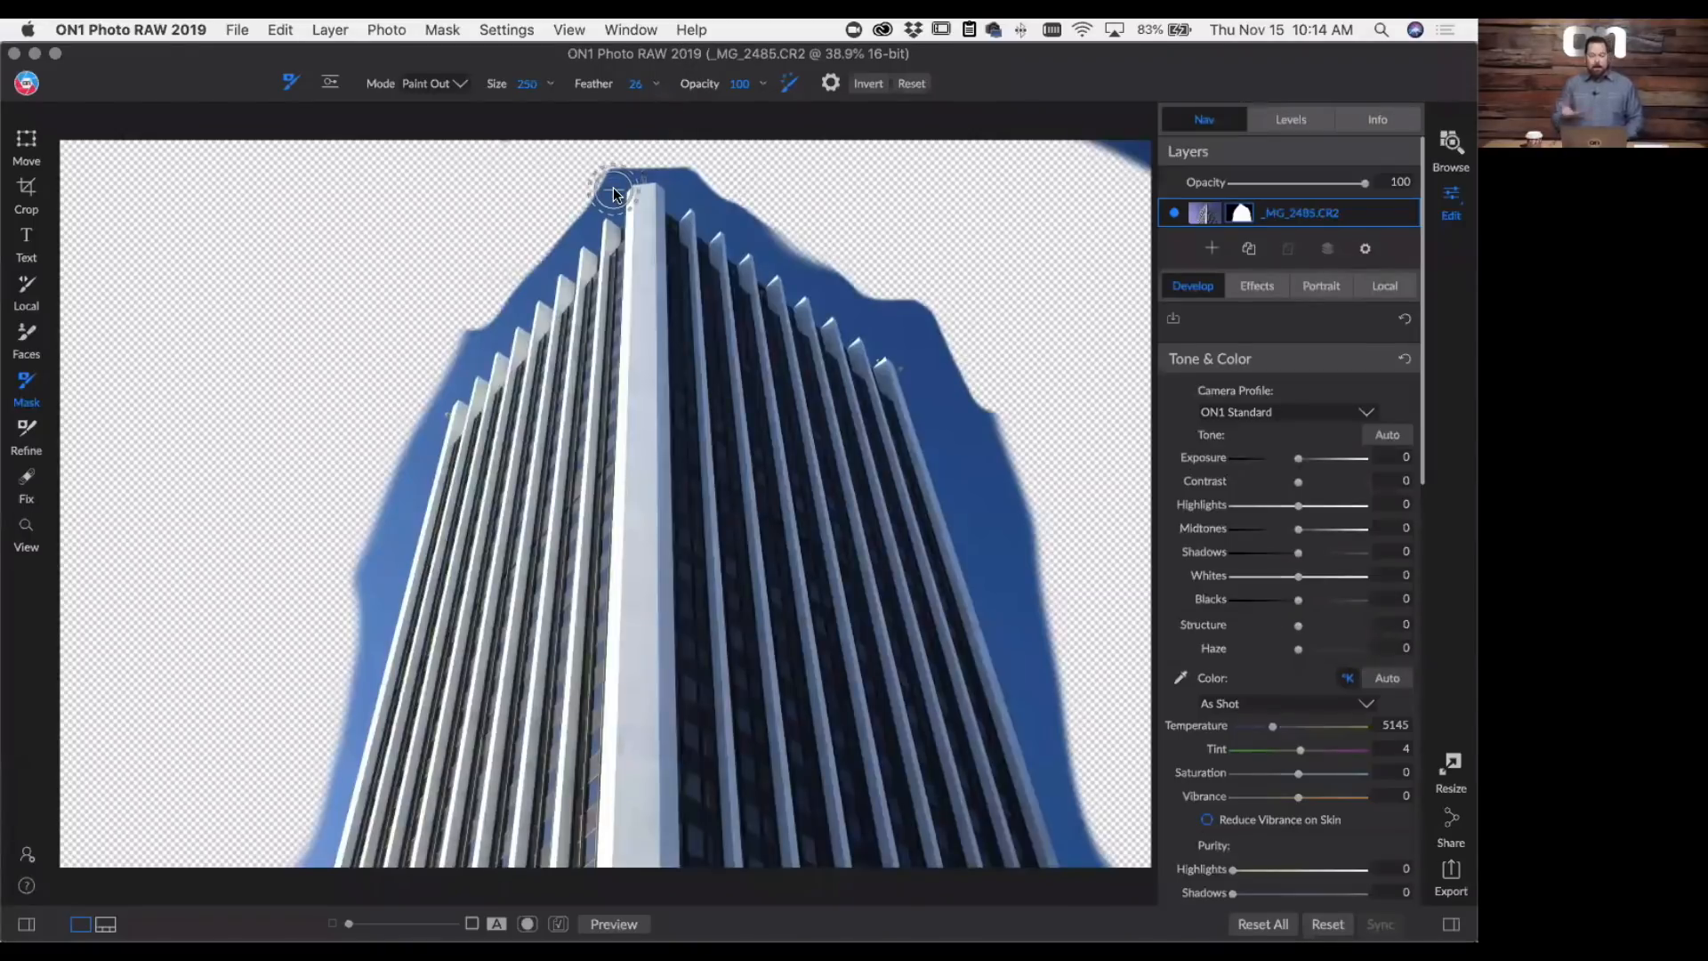
- Paint out the remaining blue sky tight along the tower's left, roof and right edges with the Perfect Brush, enlarging the brush to 500
{"action": "left_click", "coordinate": [402, 483]}
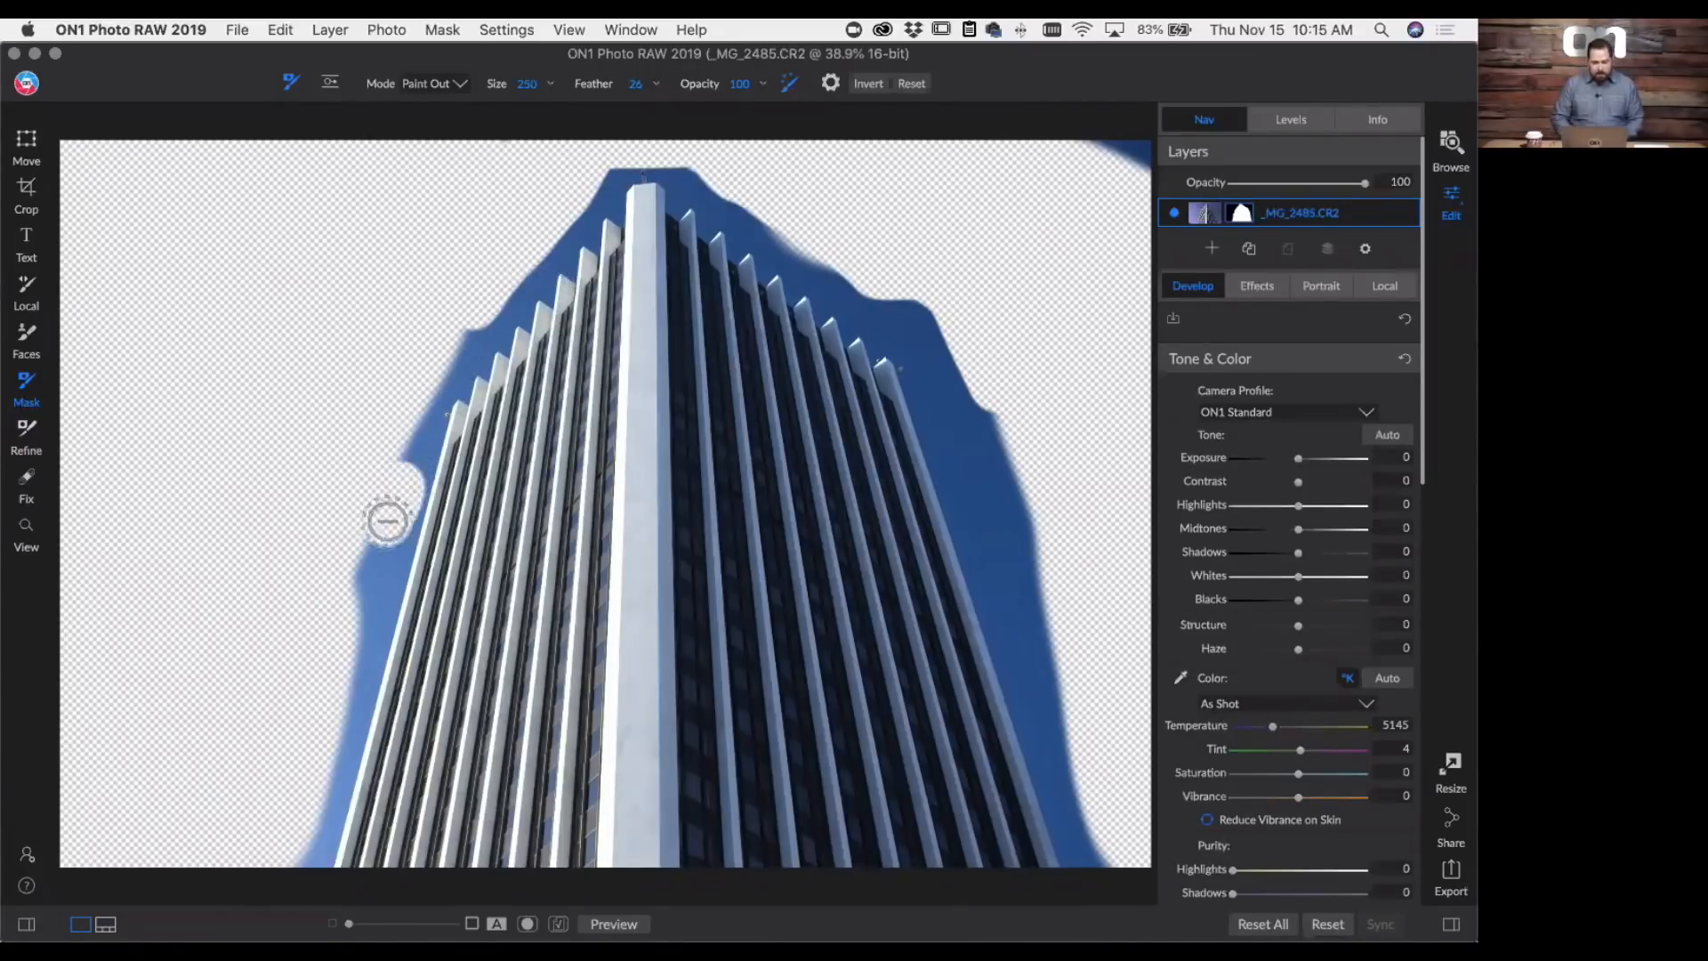
{"action": "mouse_move", "coordinate": [408, 488]}
{"action": "left_mouse_down"}
{"action": "mouse_move", "coordinate": [307, 860]}
{"action": "mouse_move", "coordinate": [331, 823]}
{"action": "mouse_move", "coordinate": [349, 544]}
{"action": "mouse_move", "coordinate": [407, 413]}
{"action": "mouse_move", "coordinate": [394, 473]}
{"action": "mouse_move", "coordinate": [438, 387]}
{"action": "mouse_move", "coordinate": [421, 441]}
{"action": "mouse_move", "coordinate": [440, 381]}
{"action": "left_mouse_up"}
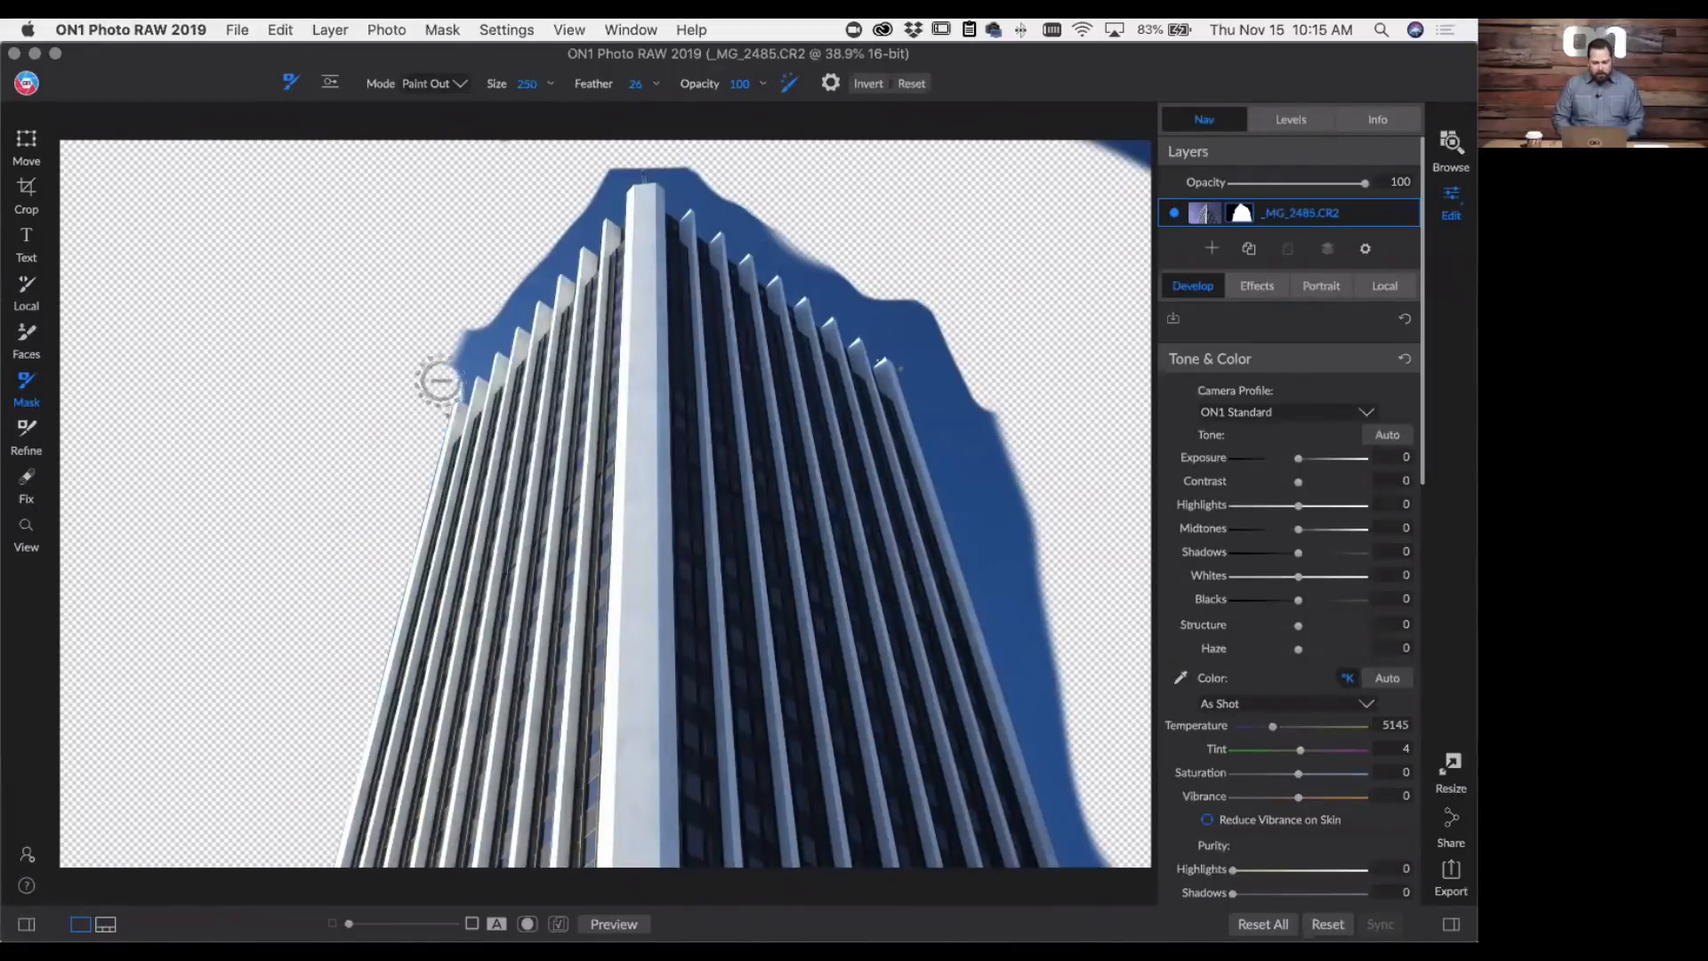
{"action": "key", "text": "bracketright"}
{"action": "key", "text": "bracketright"}
{"action": "key", "text": "bracketright"}
{"action": "key", "text": "bracketright"}
{"action": "key", "text": "bracketright"}
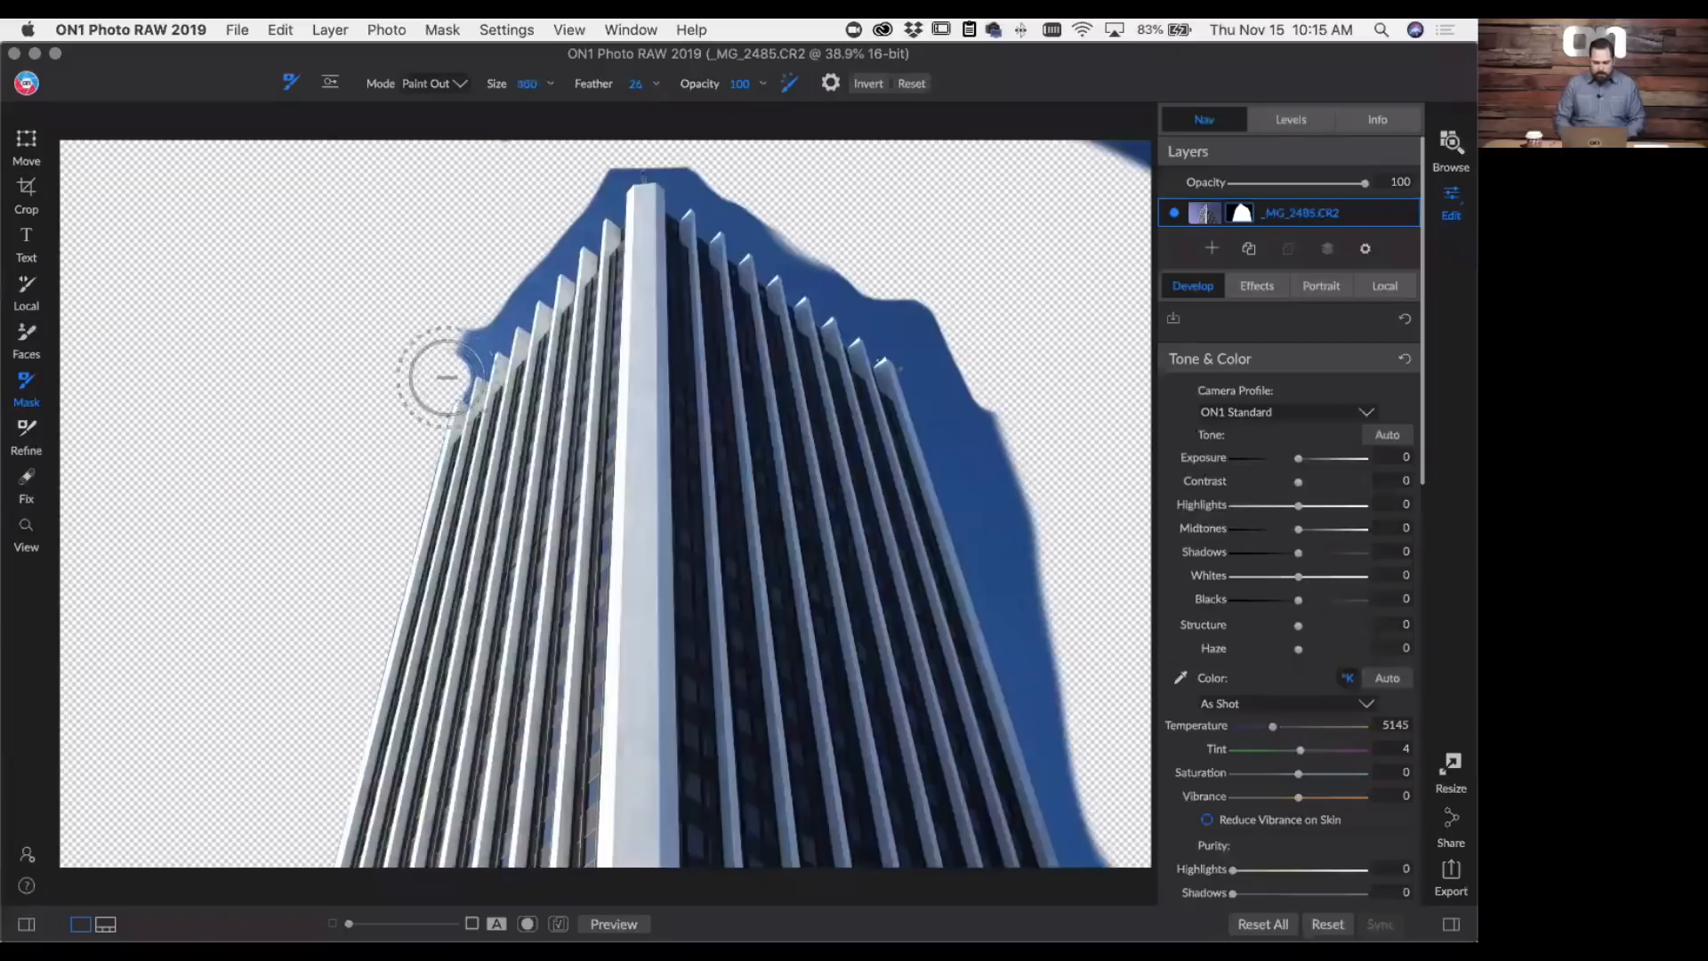
{"action": "mouse_move", "coordinate": [457, 336]}
{"action": "left_mouse_down"}
{"action": "mouse_move", "coordinate": [440, 366]}
{"action": "mouse_move", "coordinate": [592, 175]}
{"action": "mouse_move", "coordinate": [650, 142]}
{"action": "mouse_move", "coordinate": [691, 149]}
{"action": "mouse_move", "coordinate": [925, 319]}
{"action": "mouse_move", "coordinate": [695, 194]}
{"action": "mouse_move", "coordinate": [869, 278]}
{"action": "mouse_move", "coordinate": [877, 310]}
{"action": "mouse_move", "coordinate": [947, 370]}
{"action": "mouse_move", "coordinate": [1044, 609]}
{"action": "mouse_move", "coordinate": [1114, 871]}
{"action": "mouse_move", "coordinate": [1103, 814]}
{"action": "left_mouse_up"}
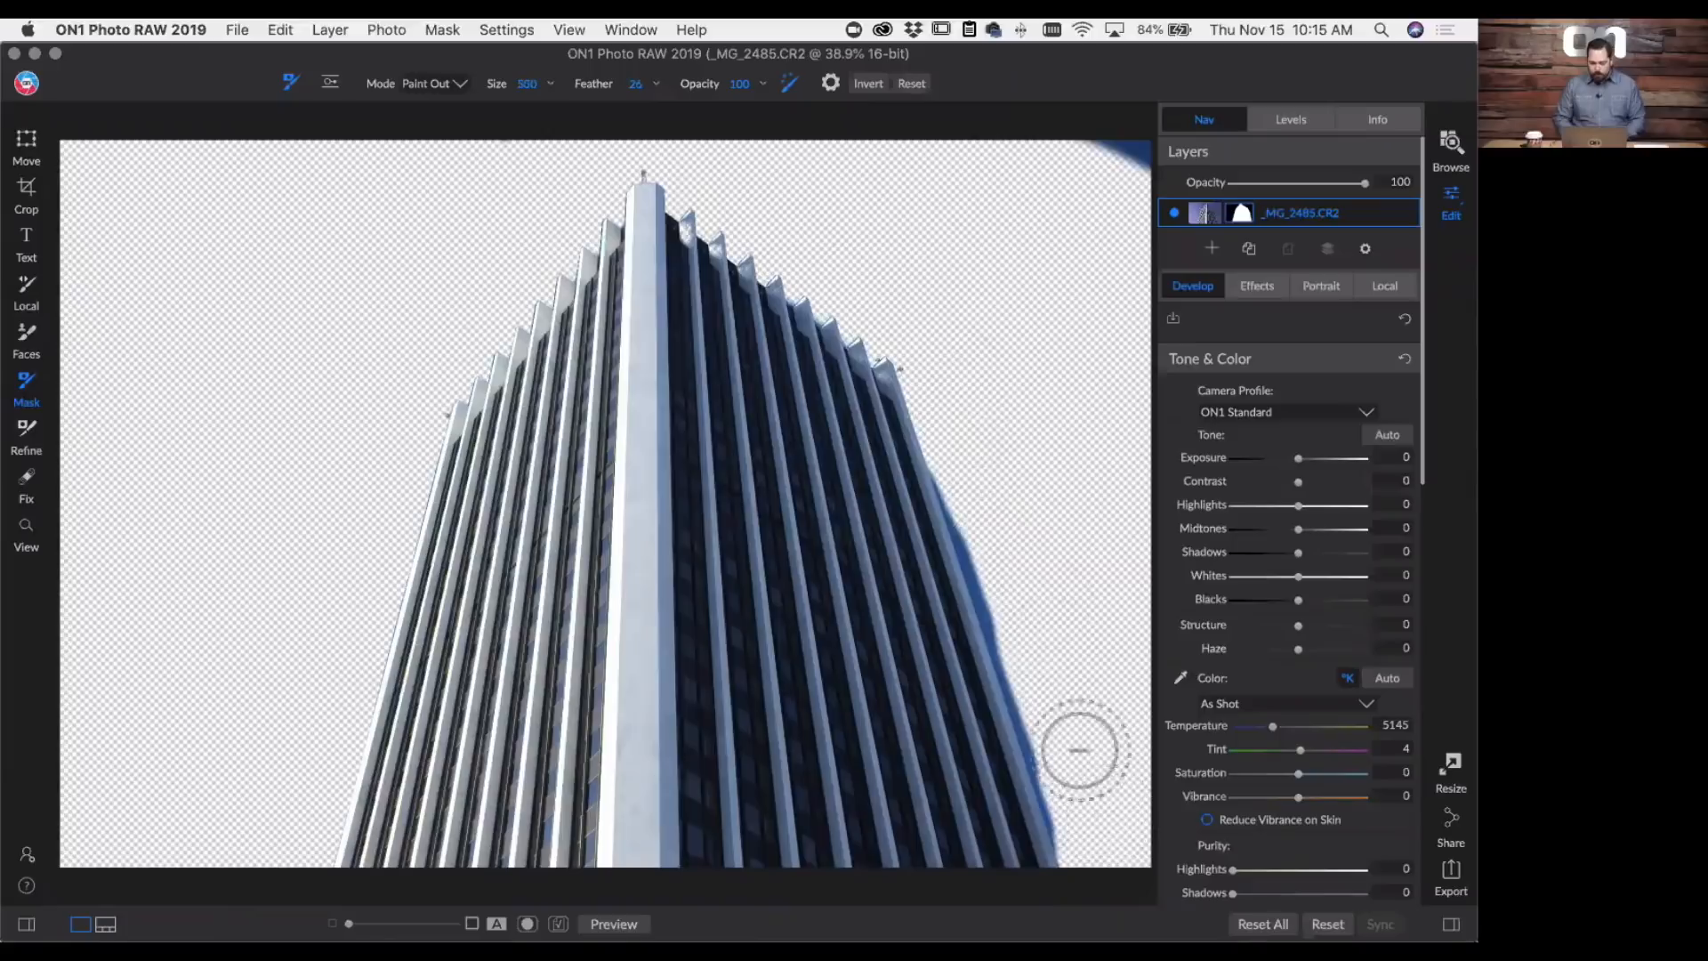
{"action": "left_click_drag", "start_coordinate": [974, 449], "coordinate": [1094, 827]}
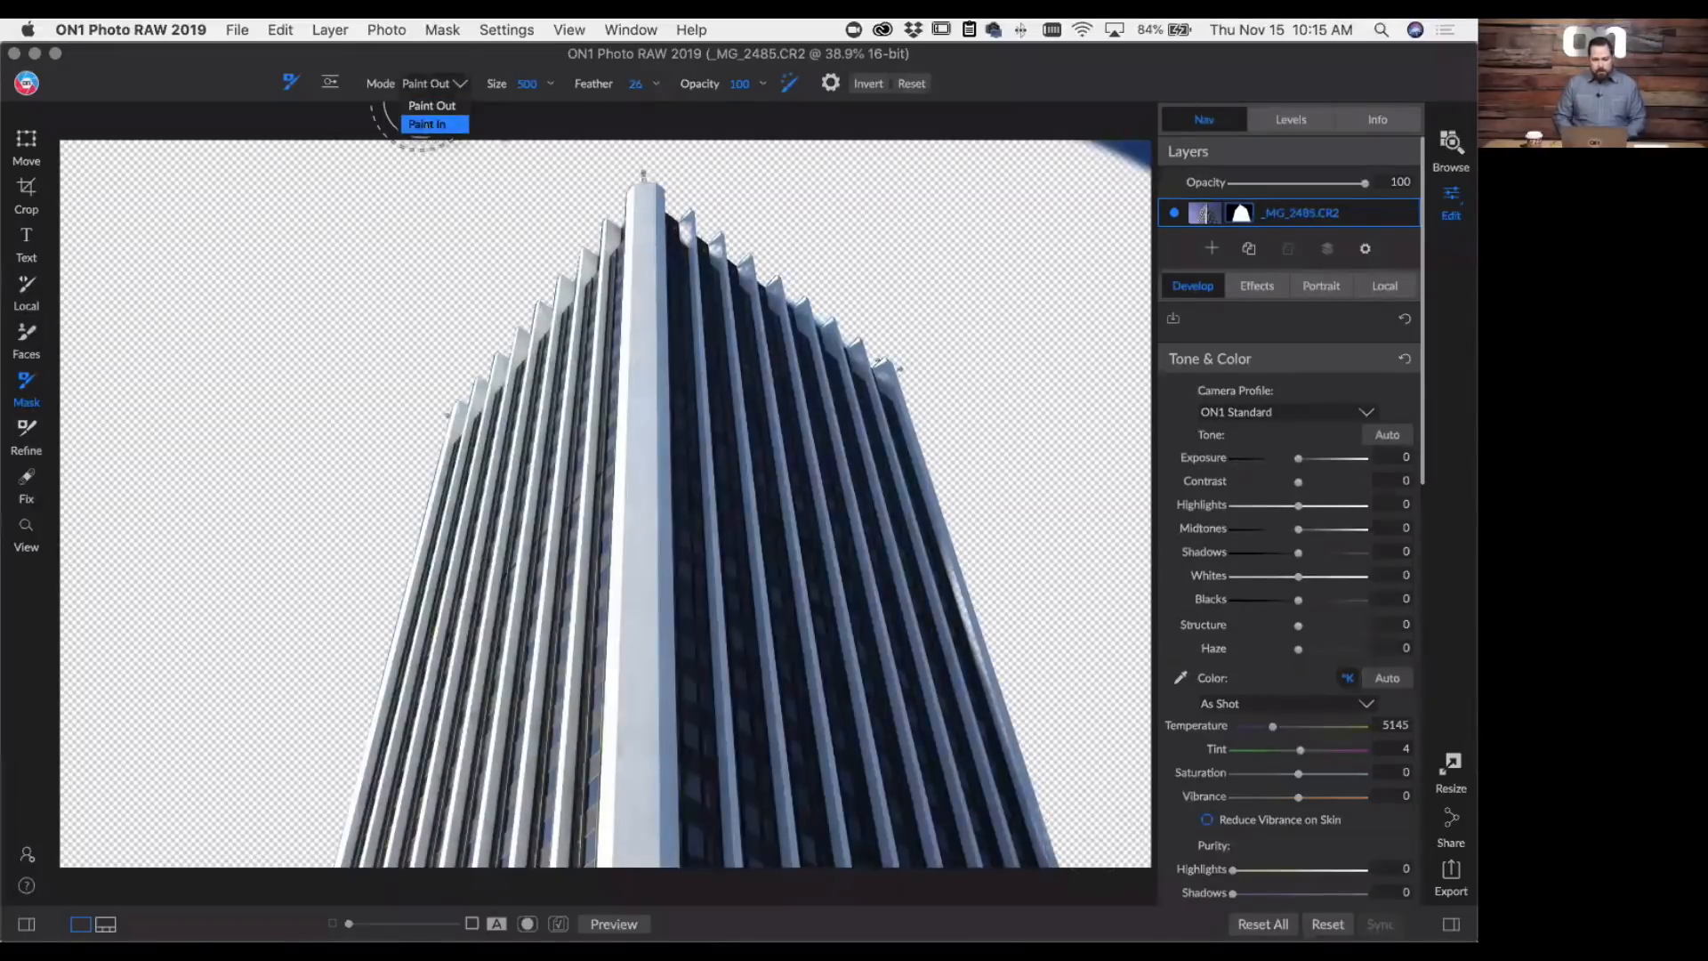
- Set the masking brush to Paint In at size 80 and restore the partly erased roof fins on the tower's shaded side
{"action": "left_click", "coordinate": [427, 125]}
{"action": "key", "text": "super+1"}
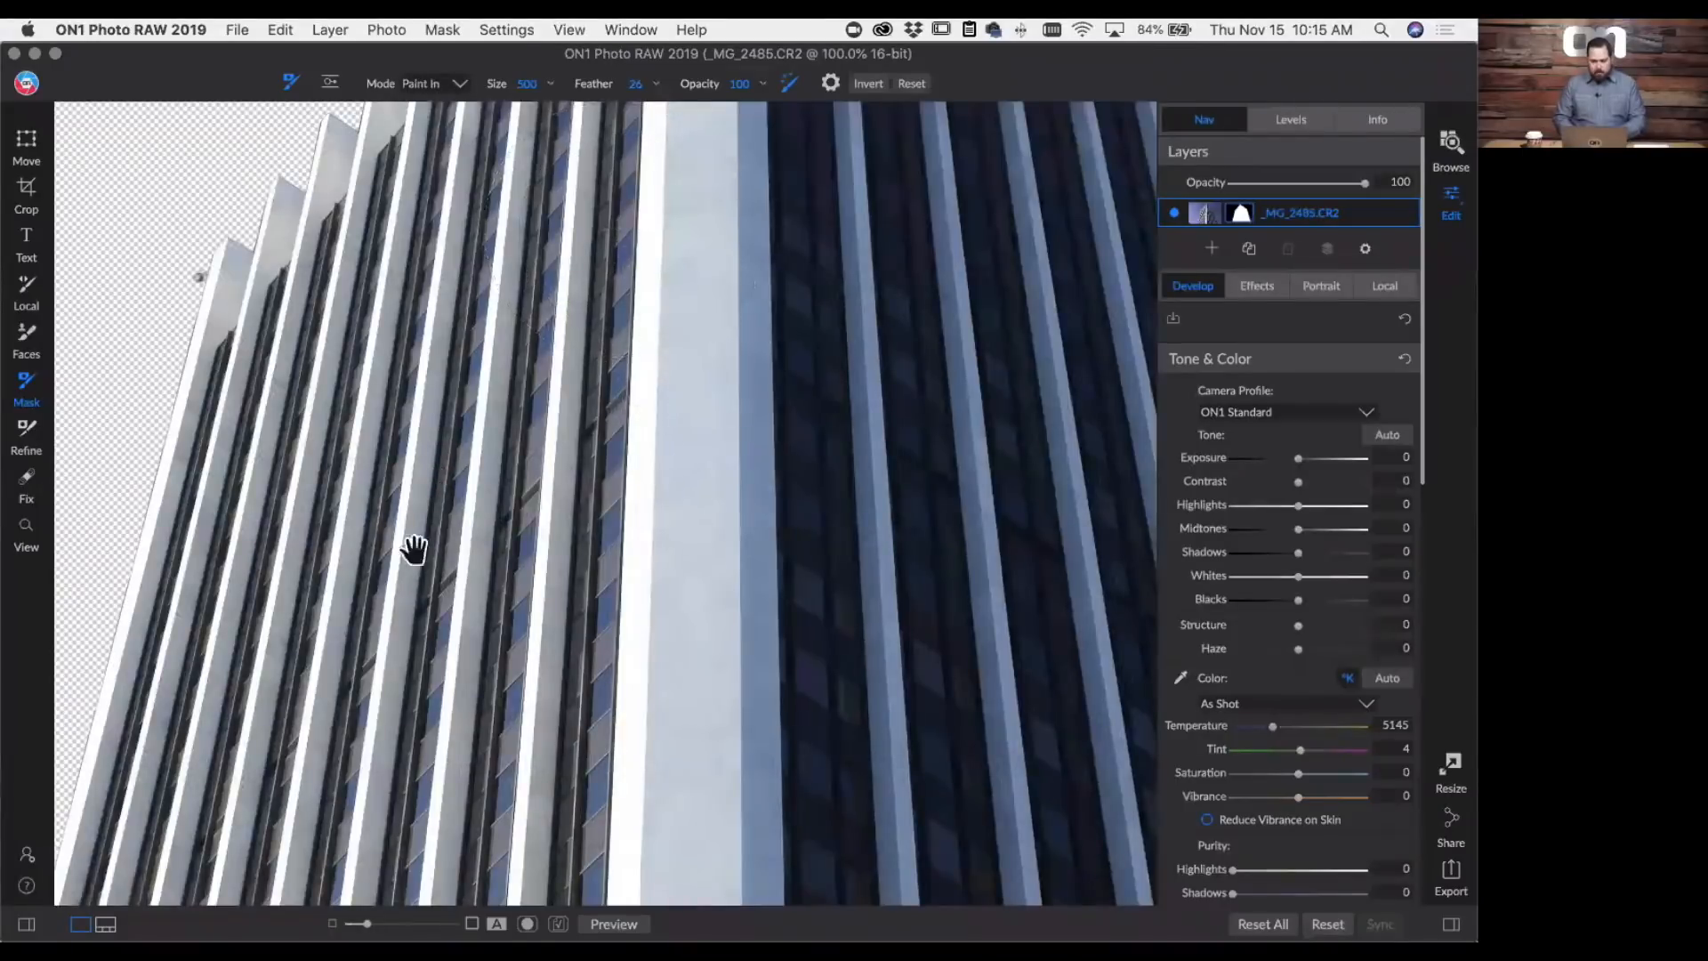
{"action": "left_click_drag", "start_coordinate": [806, 523], "coordinate": [414, 550]}
{"action": "left_click_drag", "start_coordinate": [487, 587], "coordinate": [469, 690]}
{"action": "left_click_drag", "start_coordinate": [466, 499], "coordinate": [515, 645]}
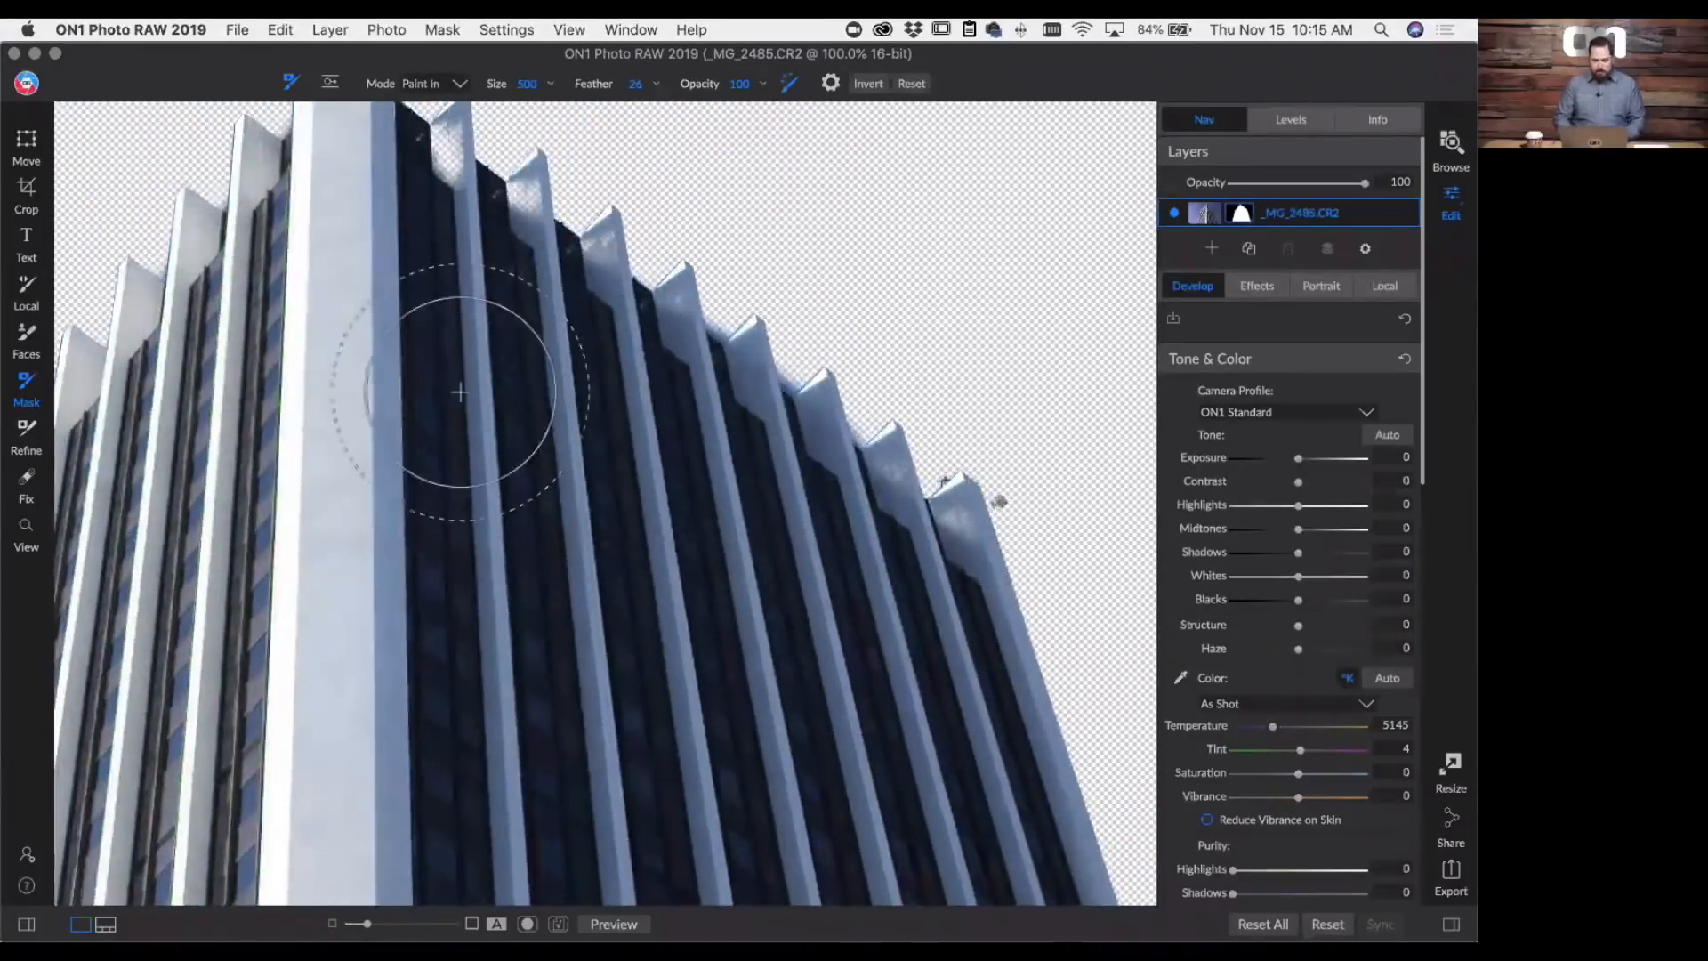
{"action": "key", "text": "bracketleft"}
{"action": "key", "text": "bracketleft"}
{"action": "key", "text": "bracketleft"}
{"action": "key", "text": "bracketleft"}
{"action": "key", "text": "bracketleft"}
{"action": "key", "text": "bracketleft"}
{"action": "key", "text": "bracketleft"}
{"action": "key", "text": "bracketleft"}
{"action": "key", "text": "bracketleft"}
{"action": "key", "text": "bracketleft"}
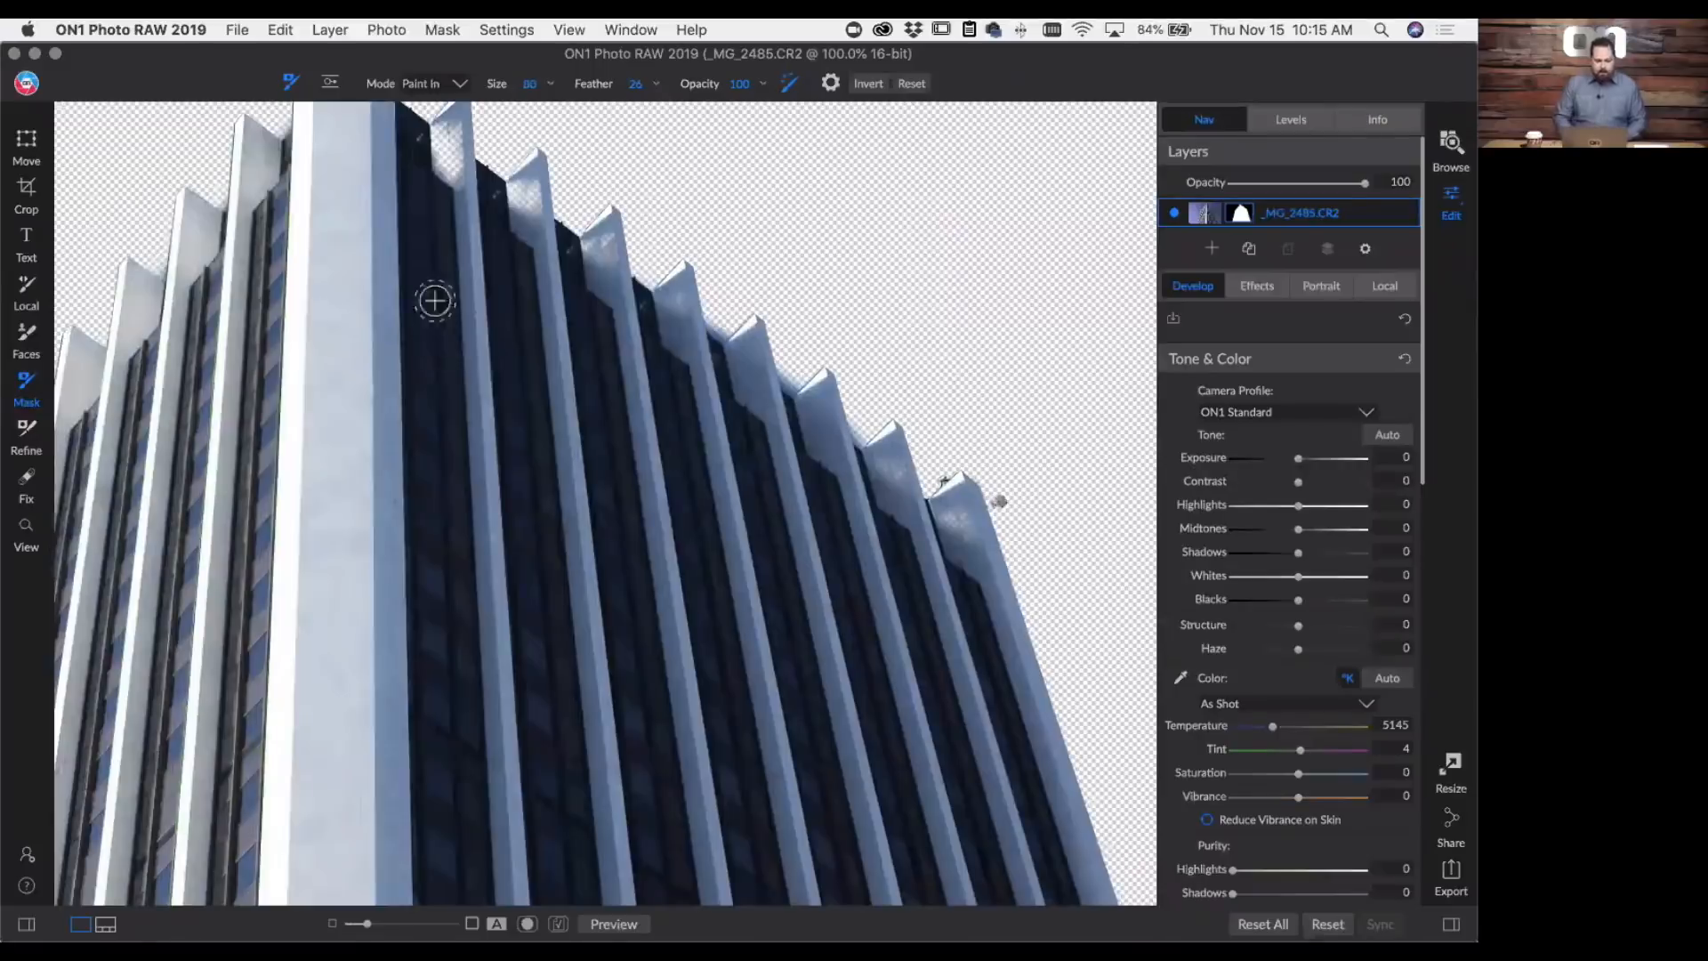
{"action": "left_click_drag", "start_coordinate": [457, 237], "coordinate": [442, 346]}
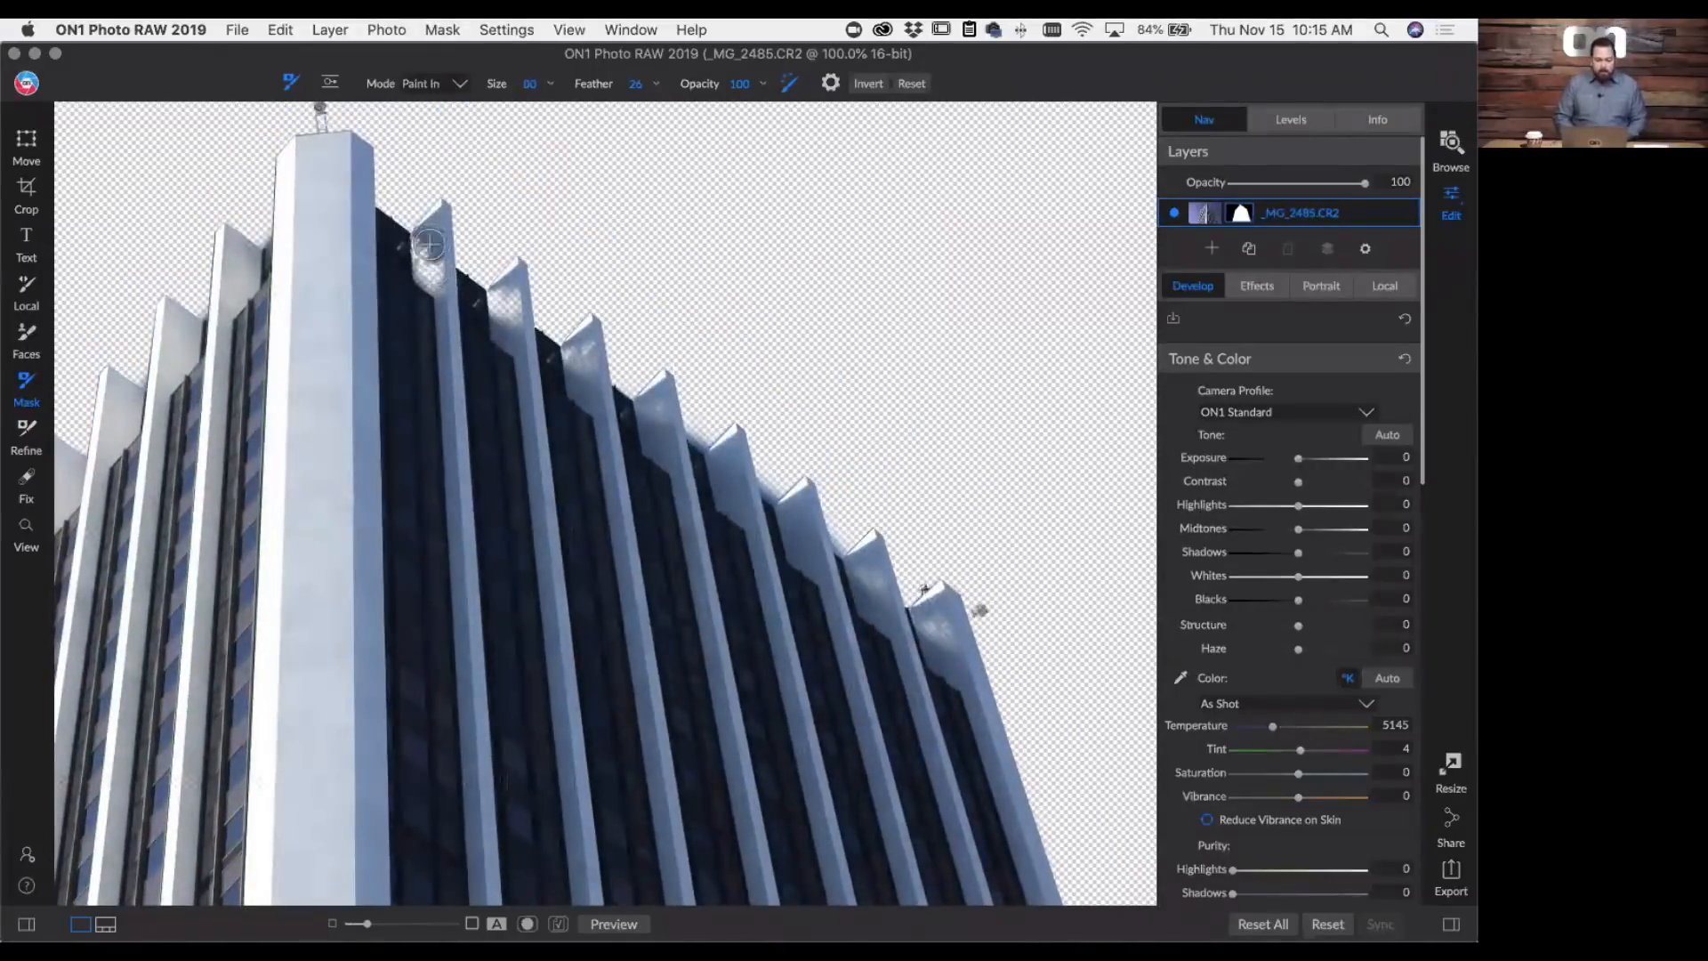
{"action": "left_click_drag", "start_coordinate": [429, 243], "coordinate": [428, 302]}
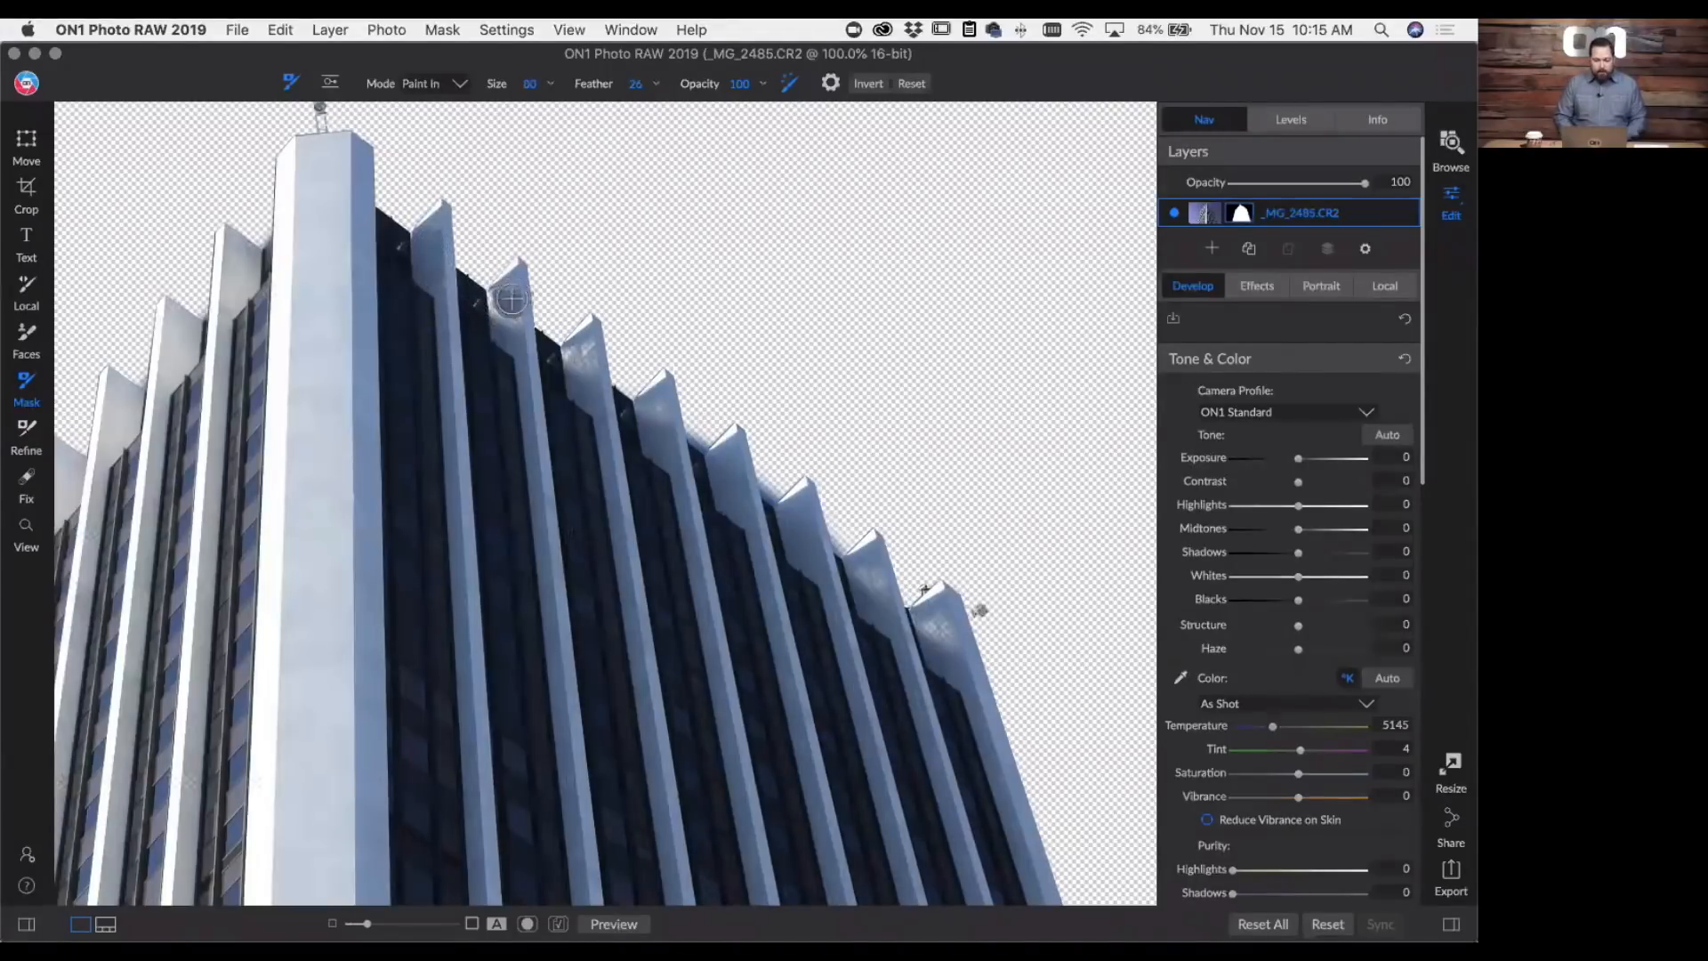
{"action": "left_click_drag", "start_coordinate": [512, 299], "coordinate": [511, 359]}
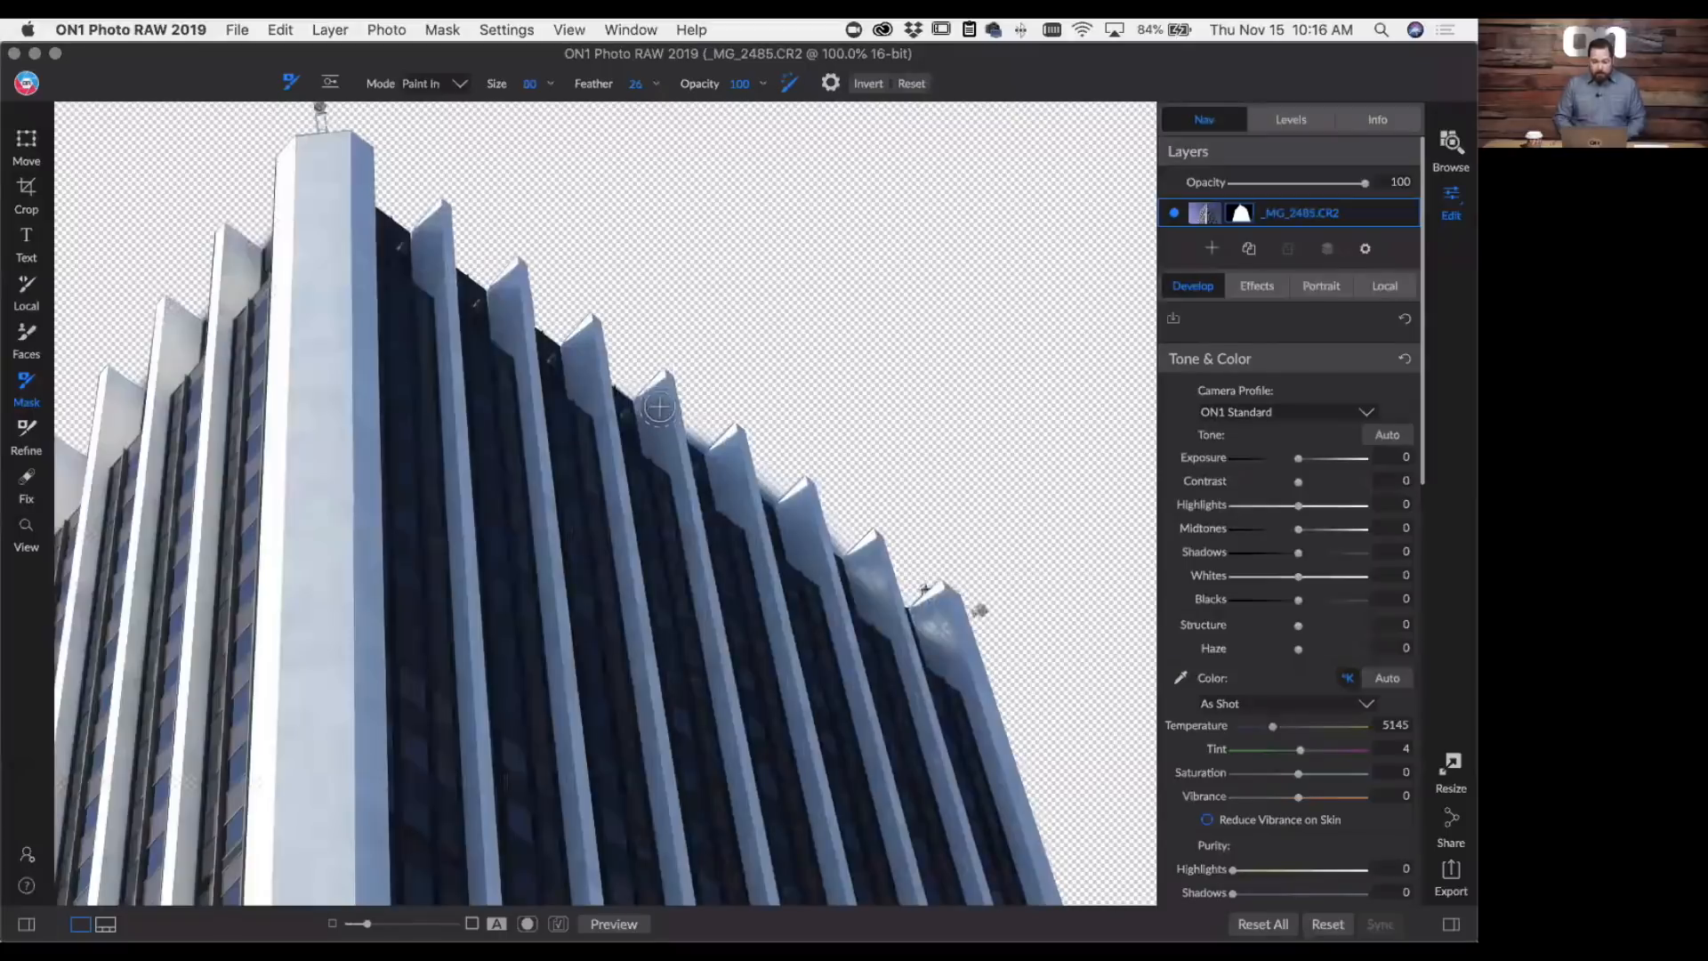
{"action": "left_click_drag", "start_coordinate": [657, 438], "coordinate": [663, 483]}
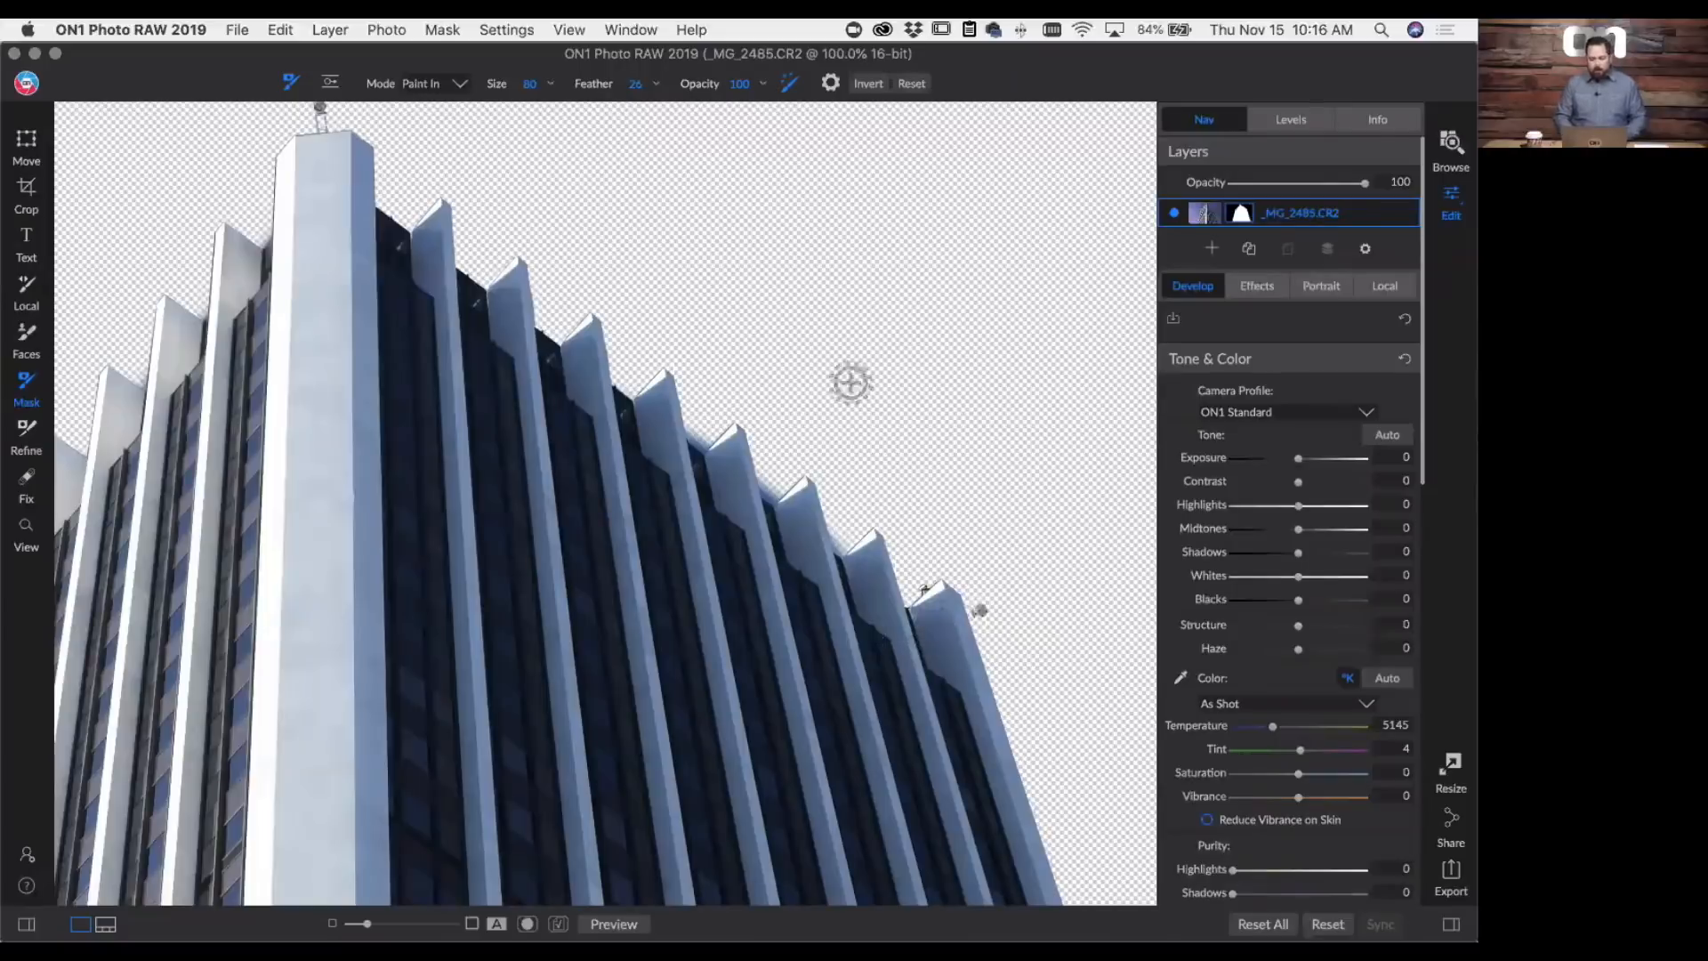
- Inspect the mask along the roofline and restore the tower's right edge with a Paint In brush of size 90
{"action": "left_click_drag", "start_coordinate": [946, 507], "coordinate": [1474, 752]}
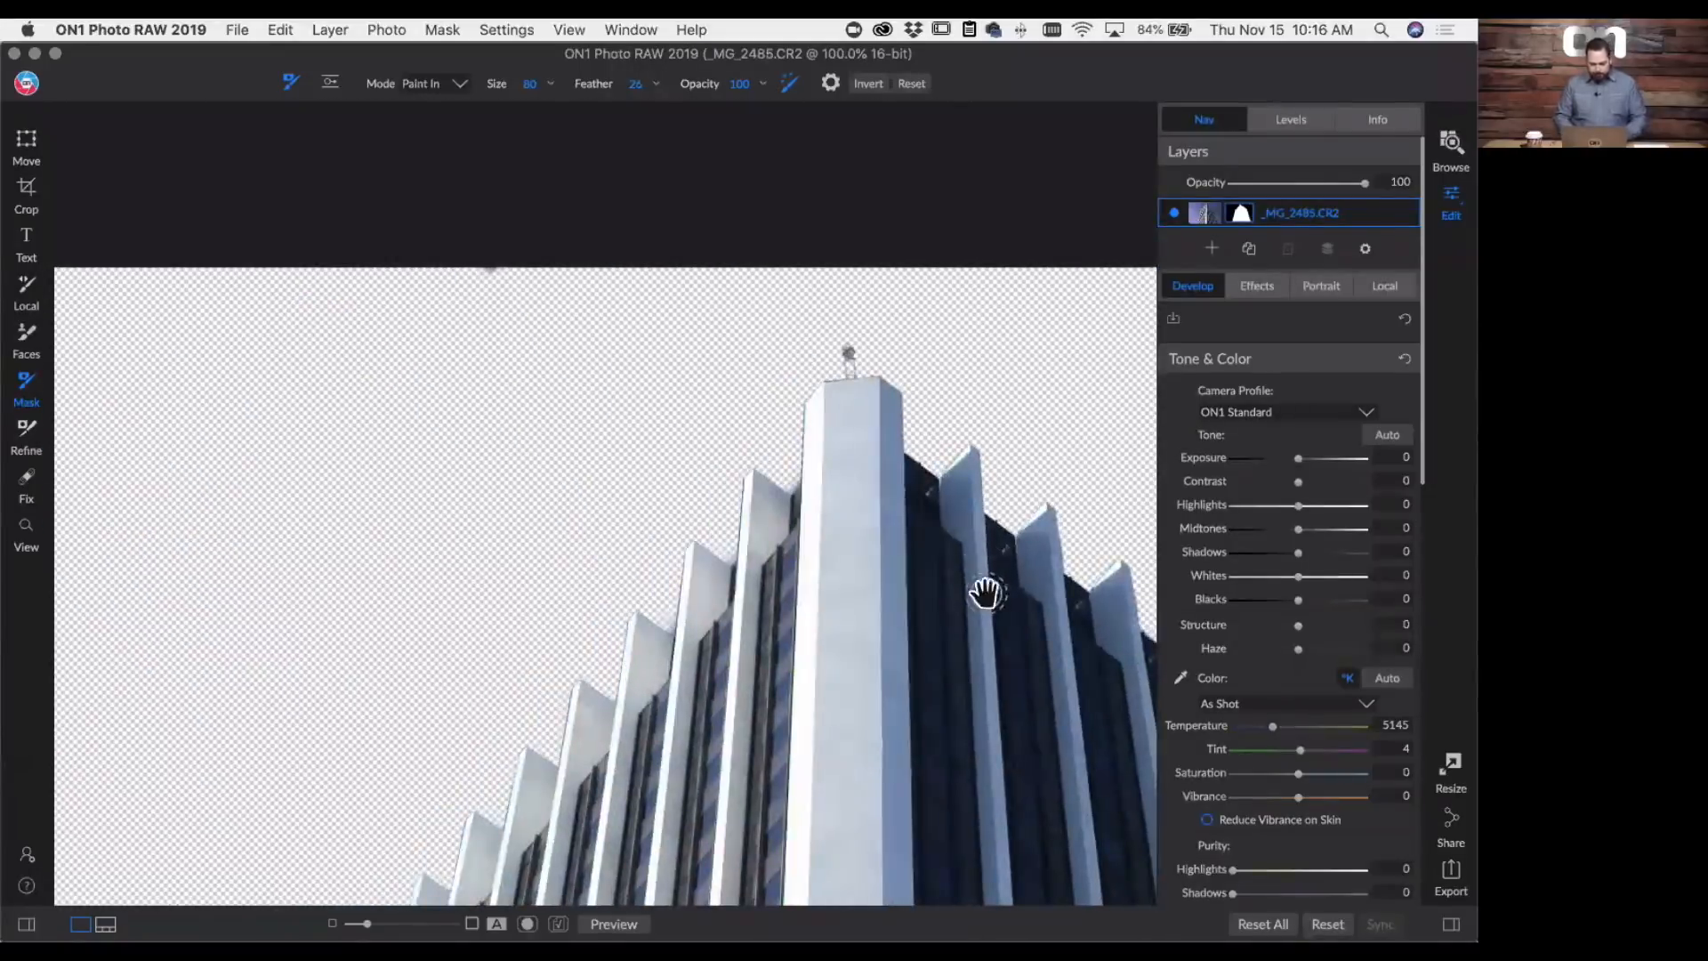
{"action": "left_click_drag", "start_coordinate": [964, 579], "coordinate": [446, 305]}
{"action": "left_click_drag", "start_coordinate": [892, 622], "coordinate": [724, 442]}
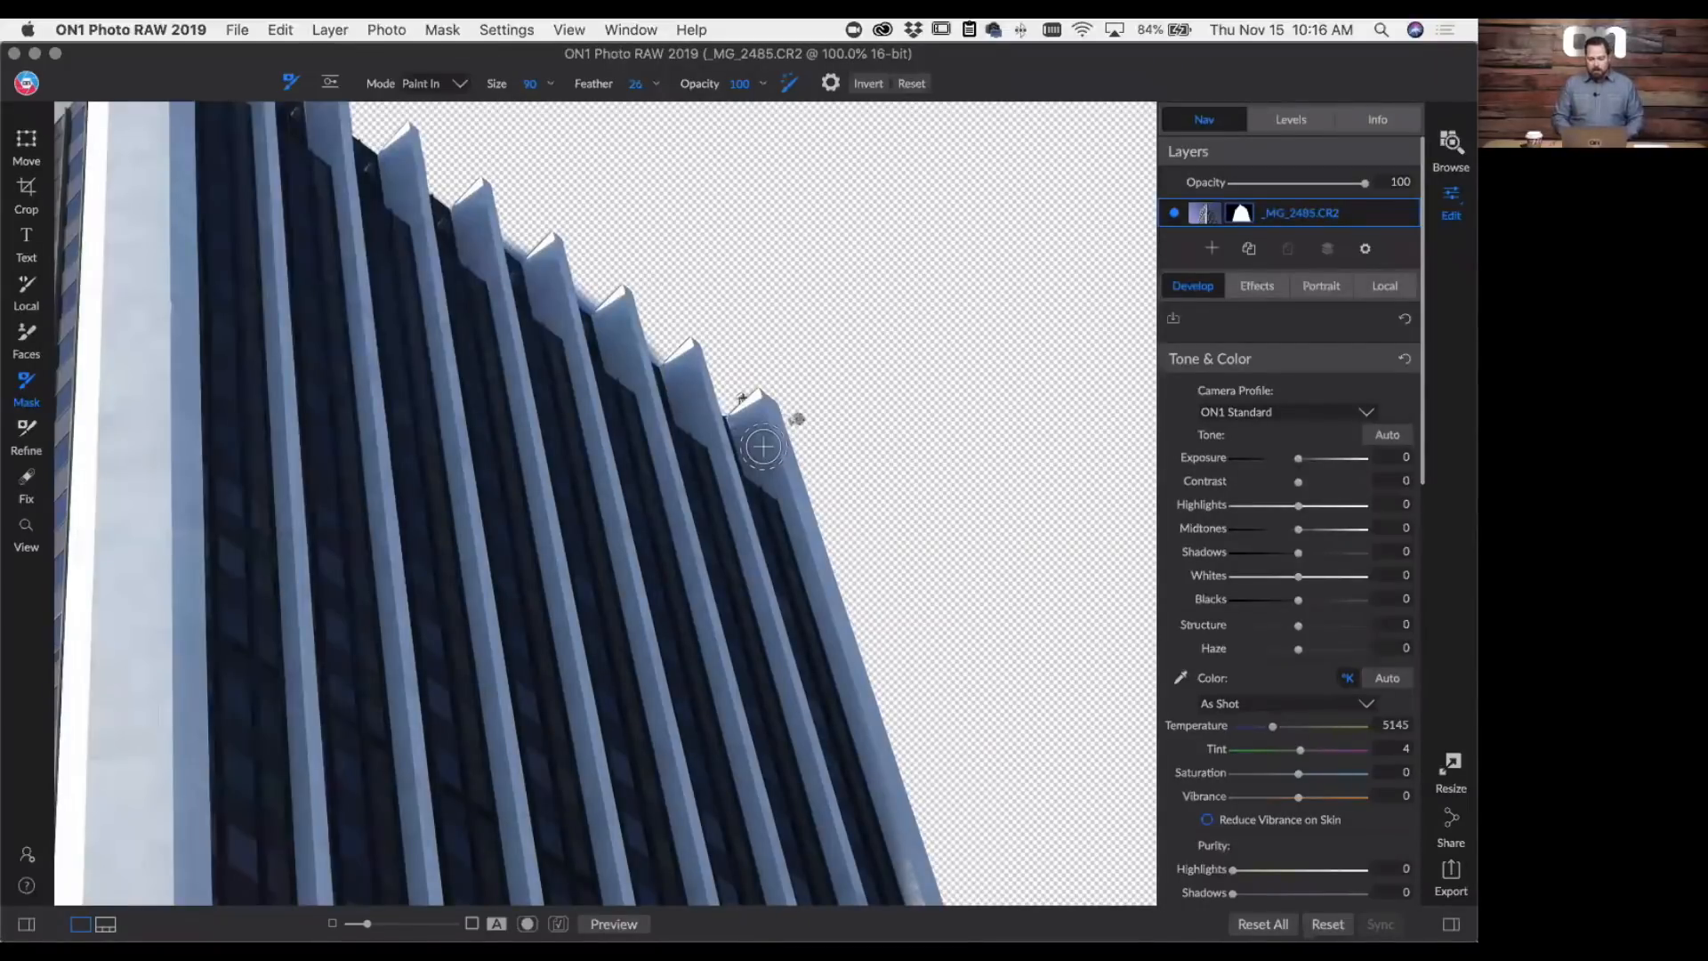
{"action": "key", "text": "space"}
{"action": "mouse_move", "coordinate": [840, 654]}
{"action": "left_mouse_down"}
{"action": "mouse_move", "coordinate": [911, 777]}
{"action": "mouse_move", "coordinate": [667, 445]}
{"action": "mouse_move", "coordinate": [811, 739]}
{"action": "mouse_move", "coordinate": [729, 495]}
{"action": "mouse_move", "coordinate": [899, 881]}
{"action": "mouse_move", "coordinate": [705, 446]}
{"action": "mouse_move", "coordinate": [817, 714]}
{"action": "mouse_move", "coordinate": [733, 356]}
{"action": "left_mouse_up"}
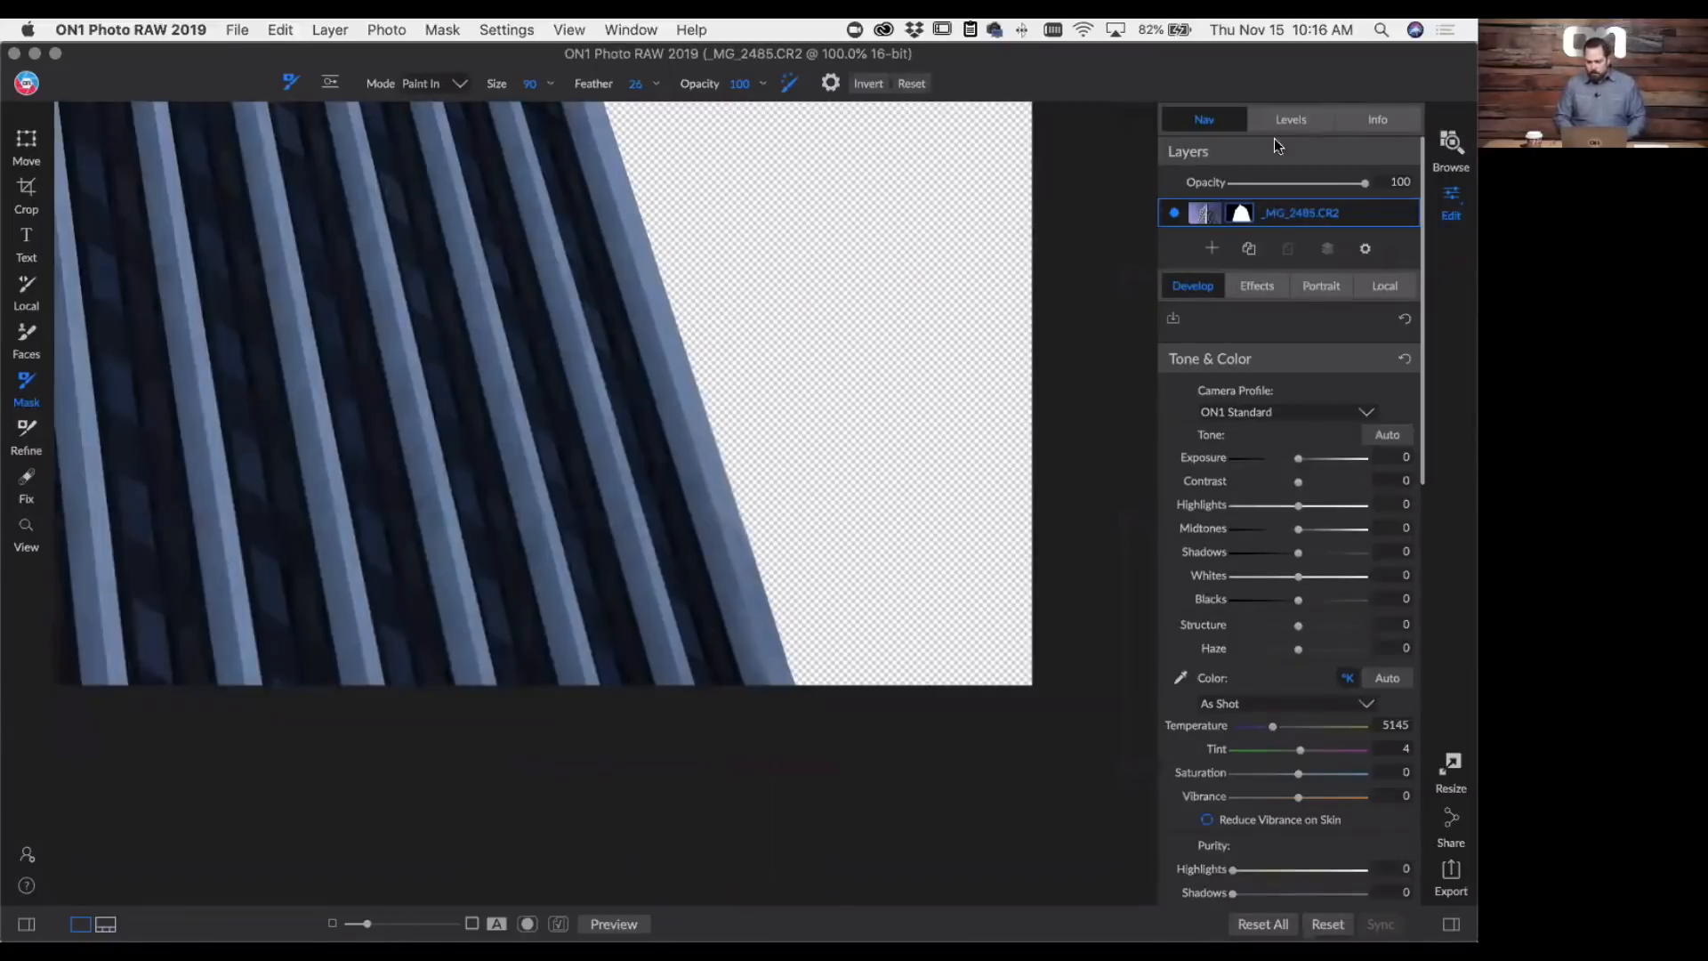
{"action": "key", "text": "super+0"}
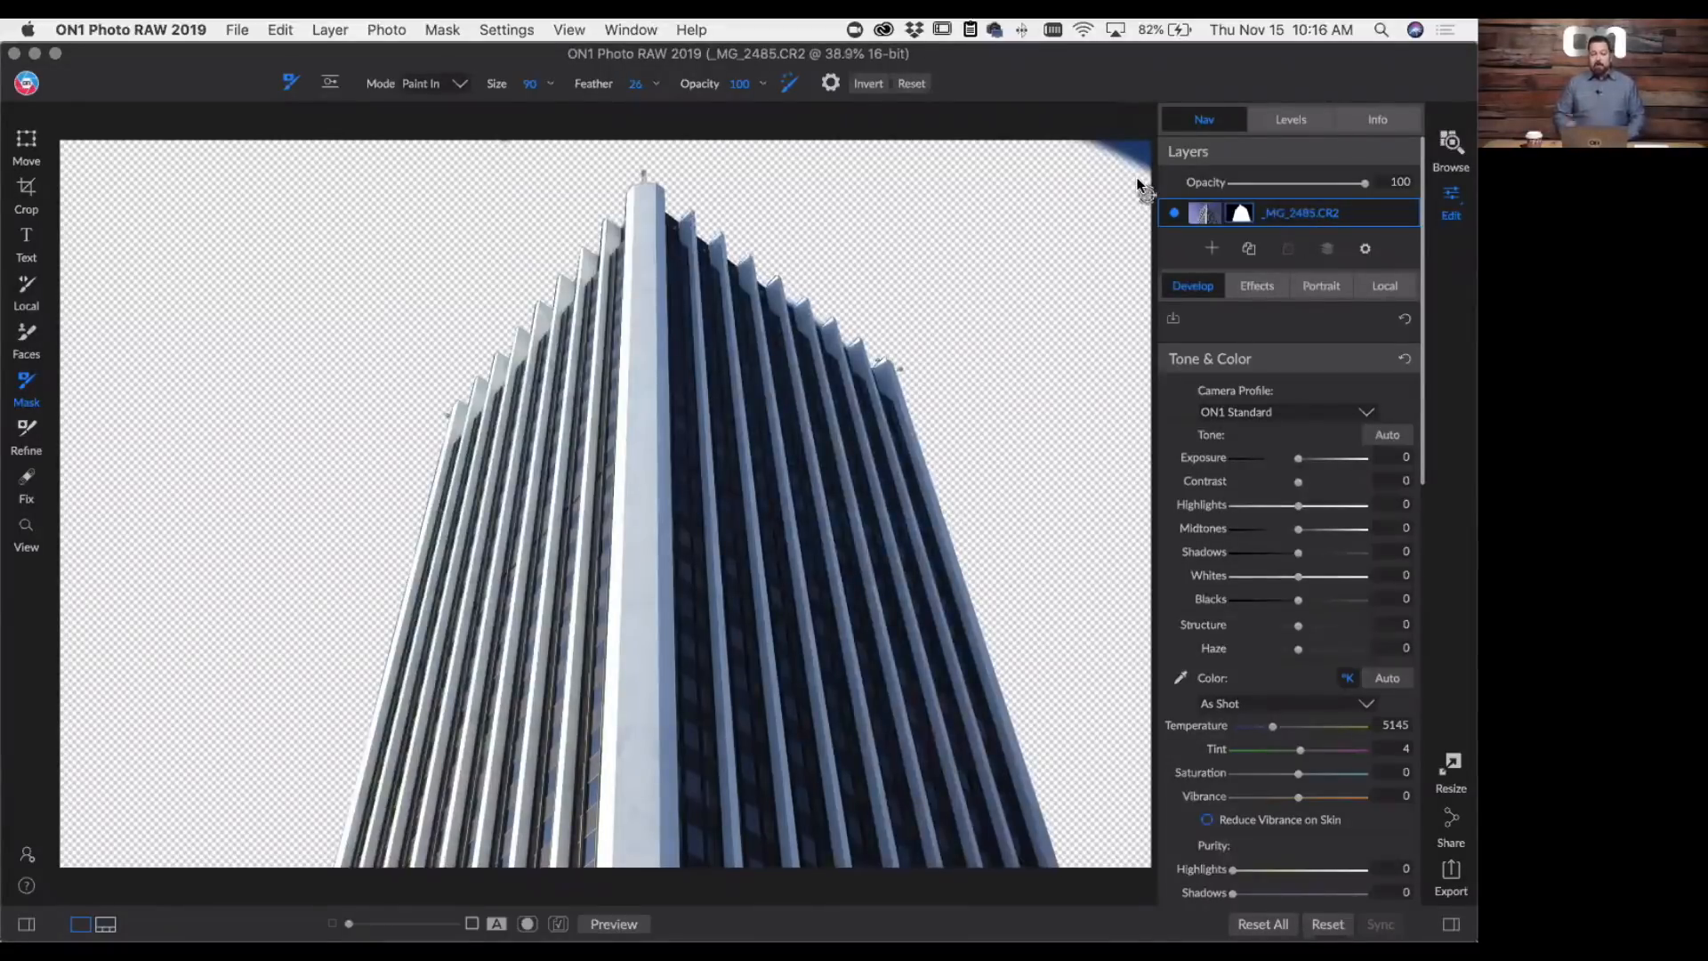
- Start adding a new layer and look through the photos in the downtown folder
{"action": "left_click", "coordinate": [1211, 249]}
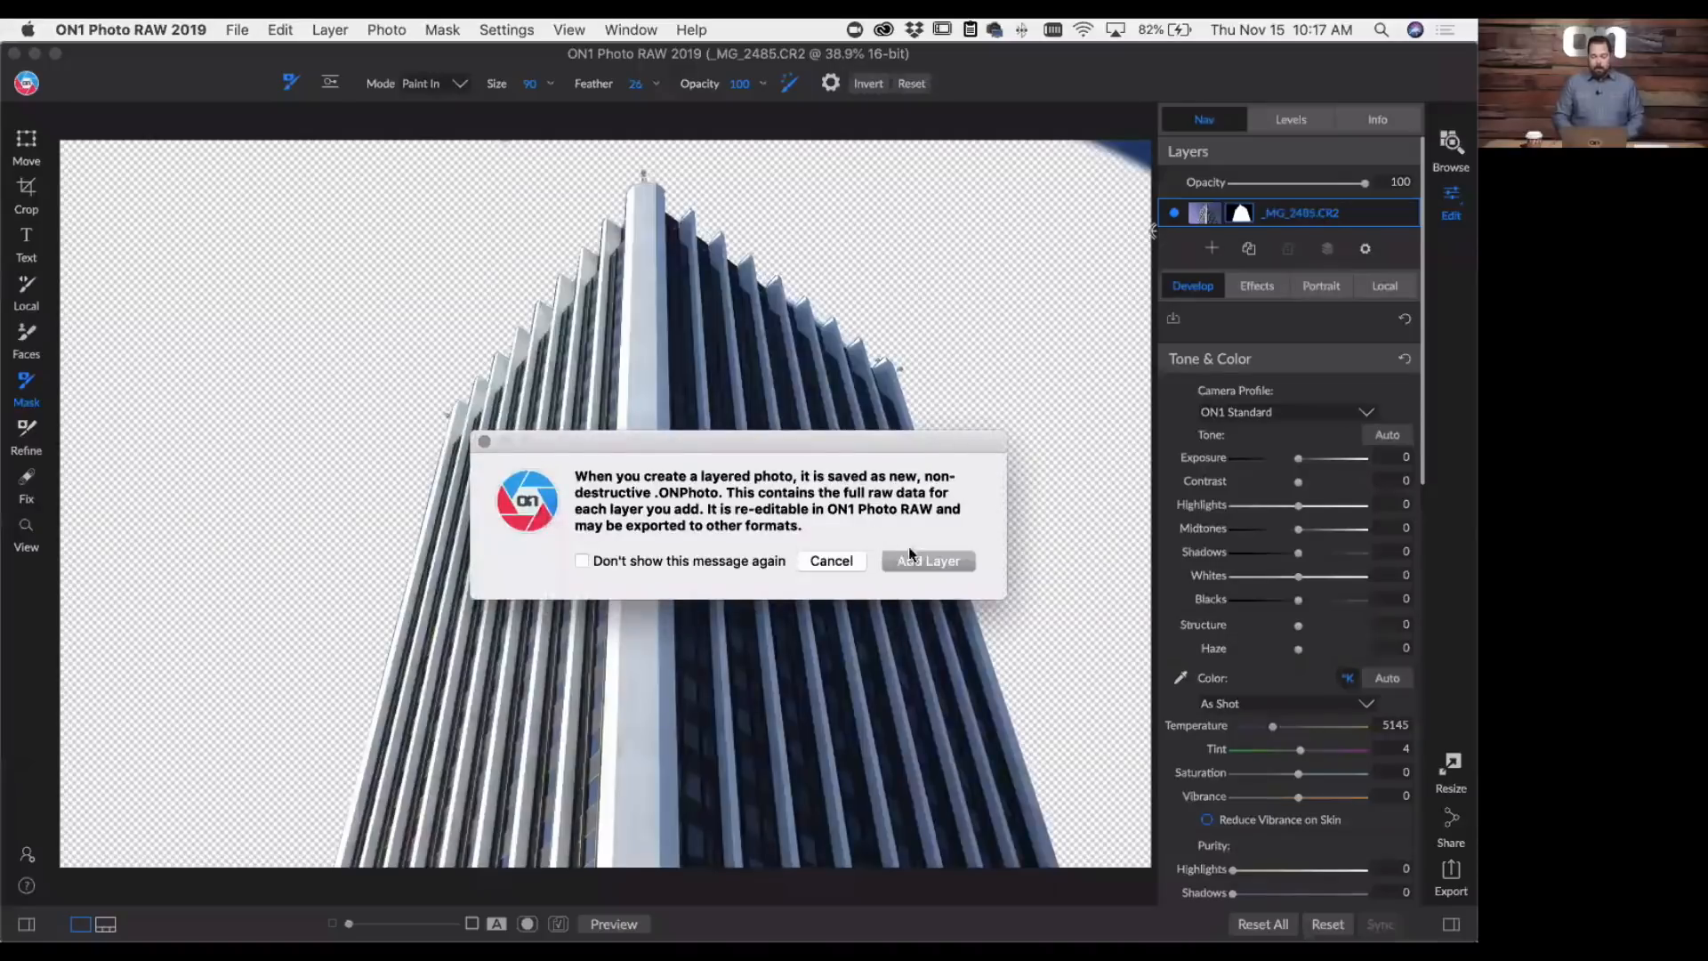
{"action": "left_click", "coordinate": [927, 560]}
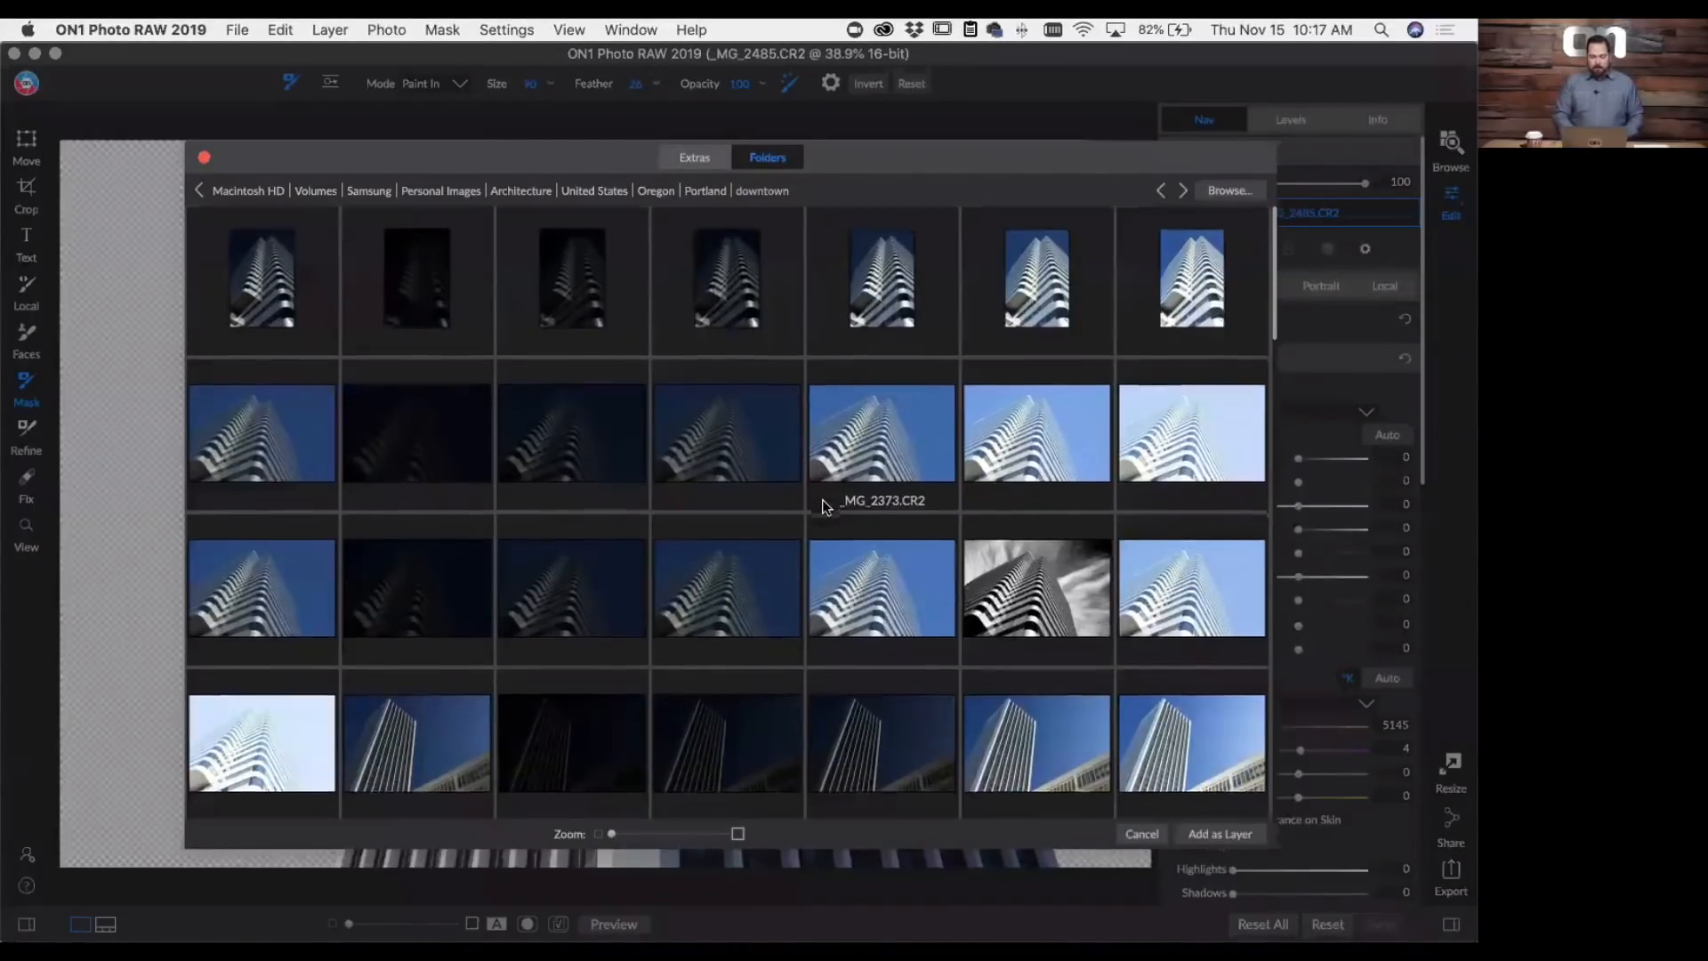
{"action": "scroll", "coordinate": [822, 503], "scroll_direction": "down", "scroll_amount": 10}
{"action": "scroll", "coordinate": [821, 499], "scroll_direction": "up", "scroll_amount": 10}
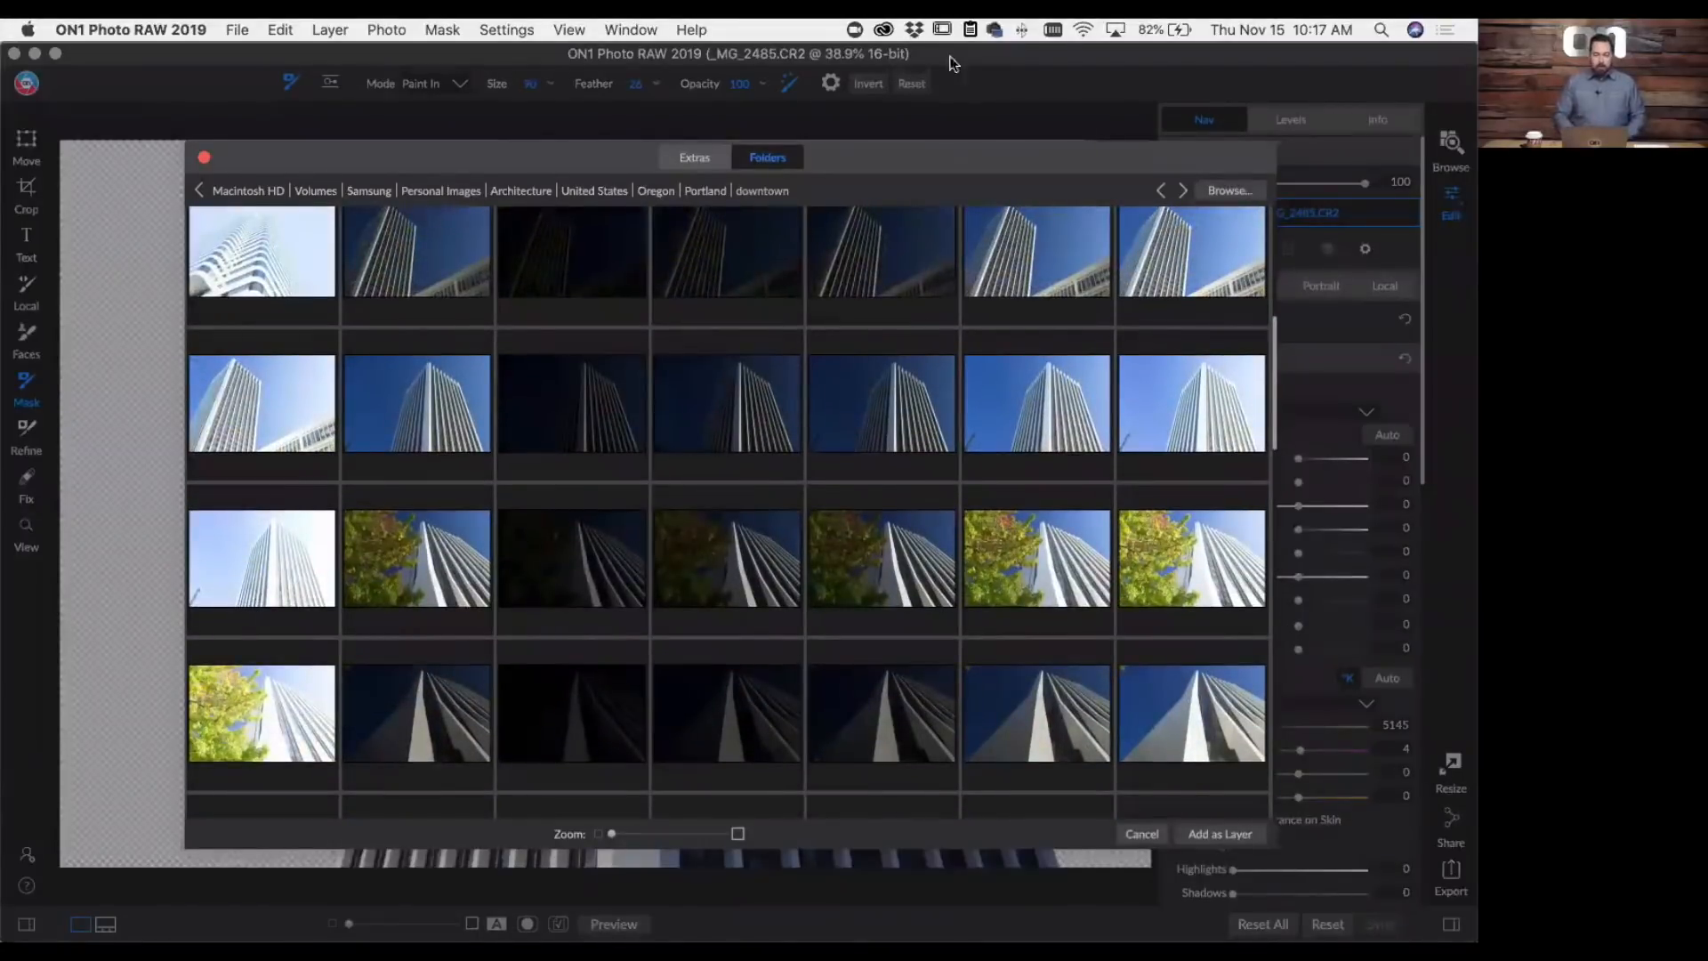
- Add Skies47.jpg from the Skies textures of the ON1 Extras as a new layer
{"action": "left_click", "coordinate": [709, 160]}
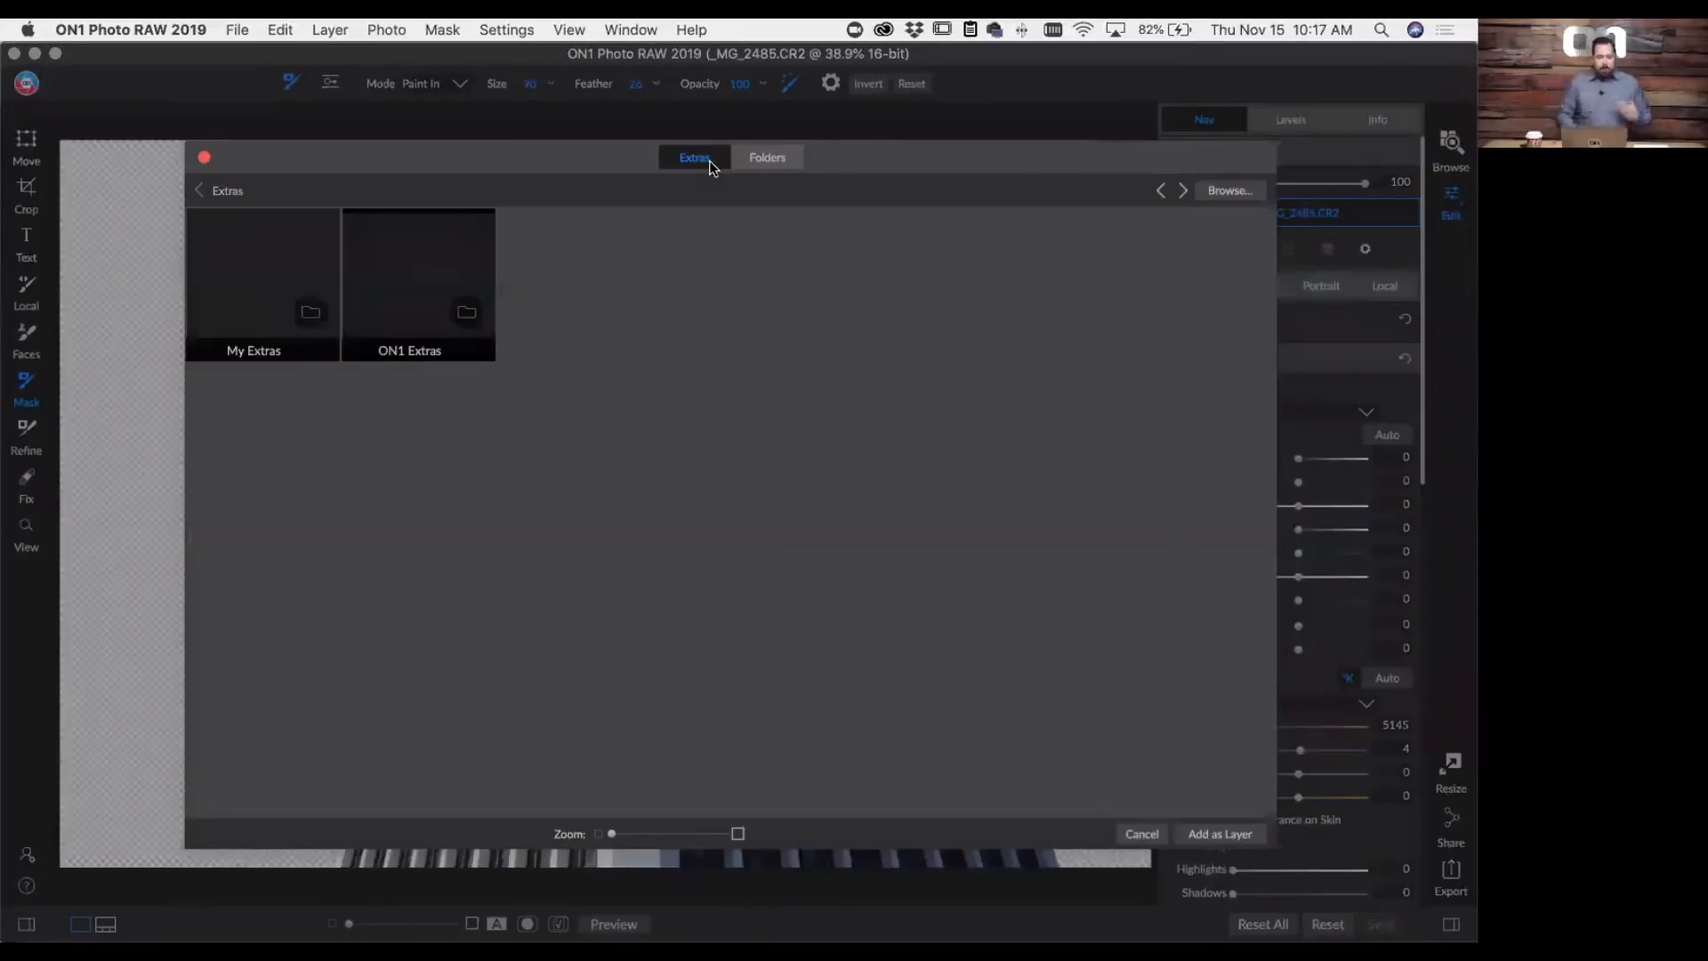
{"action": "double_click", "coordinate": [425, 263]}
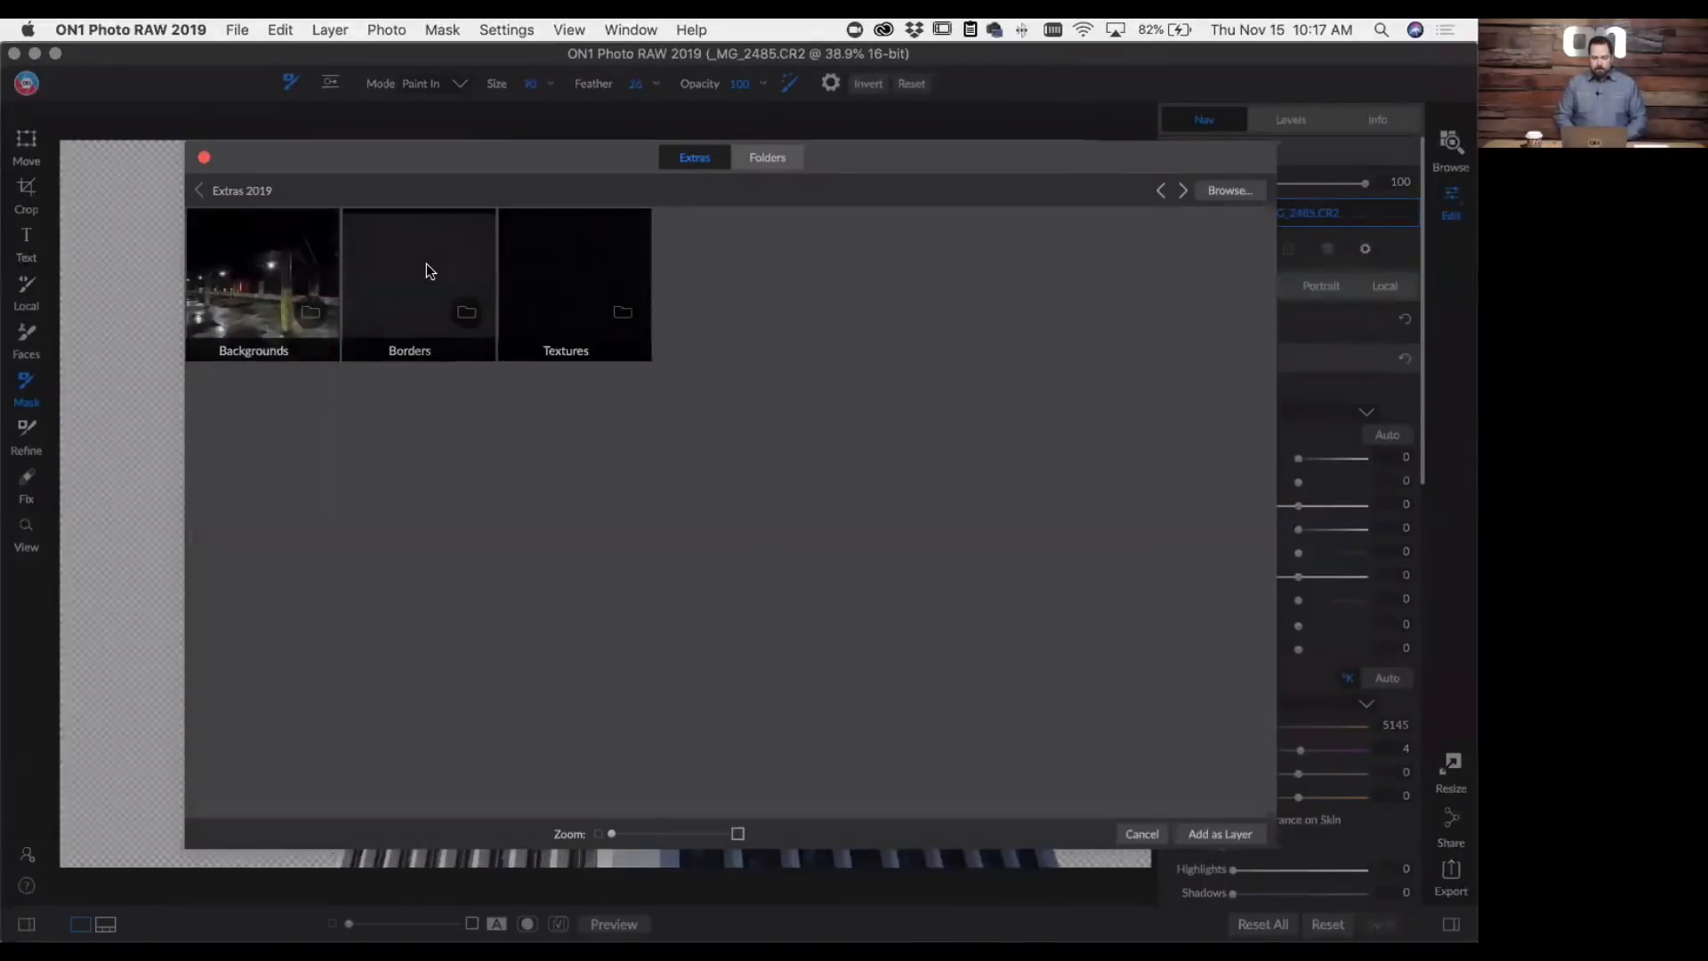
{"action": "double_click", "coordinate": [566, 296]}
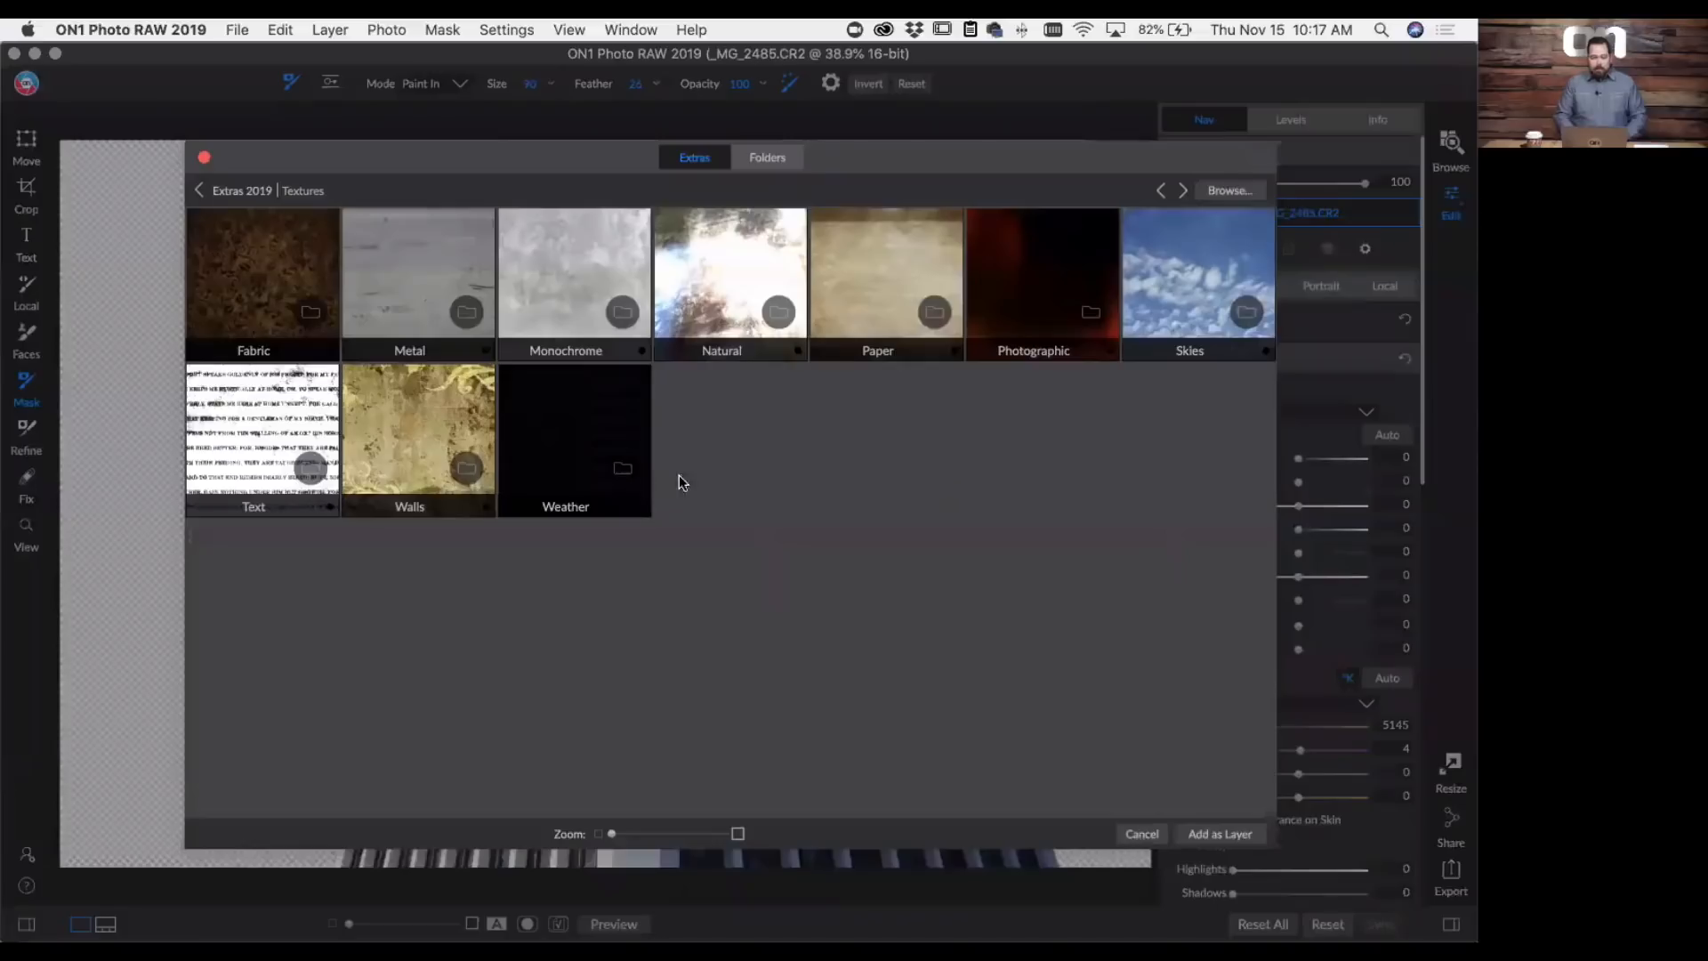
{"action": "double_click", "coordinate": [1178, 297]}
{"action": "scroll", "coordinate": [888, 441], "scroll_direction": "down", "scroll_amount": 5}
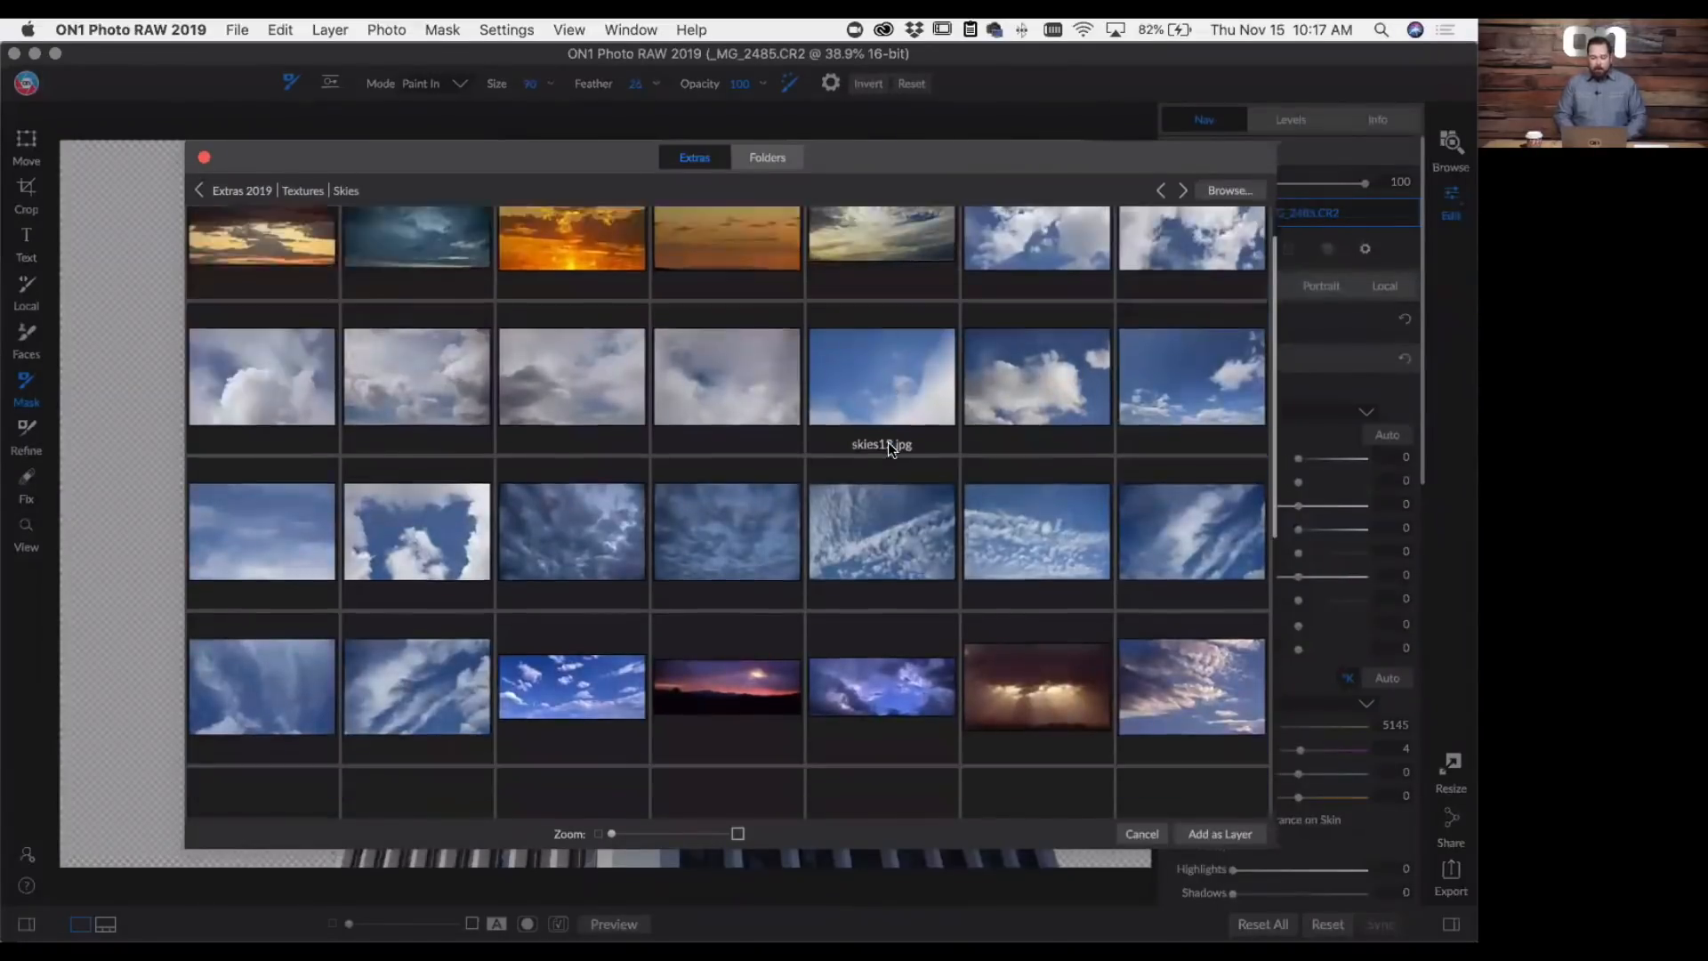
{"action": "scroll", "coordinate": [887, 441], "scroll_direction": "down", "scroll_amount": 5}
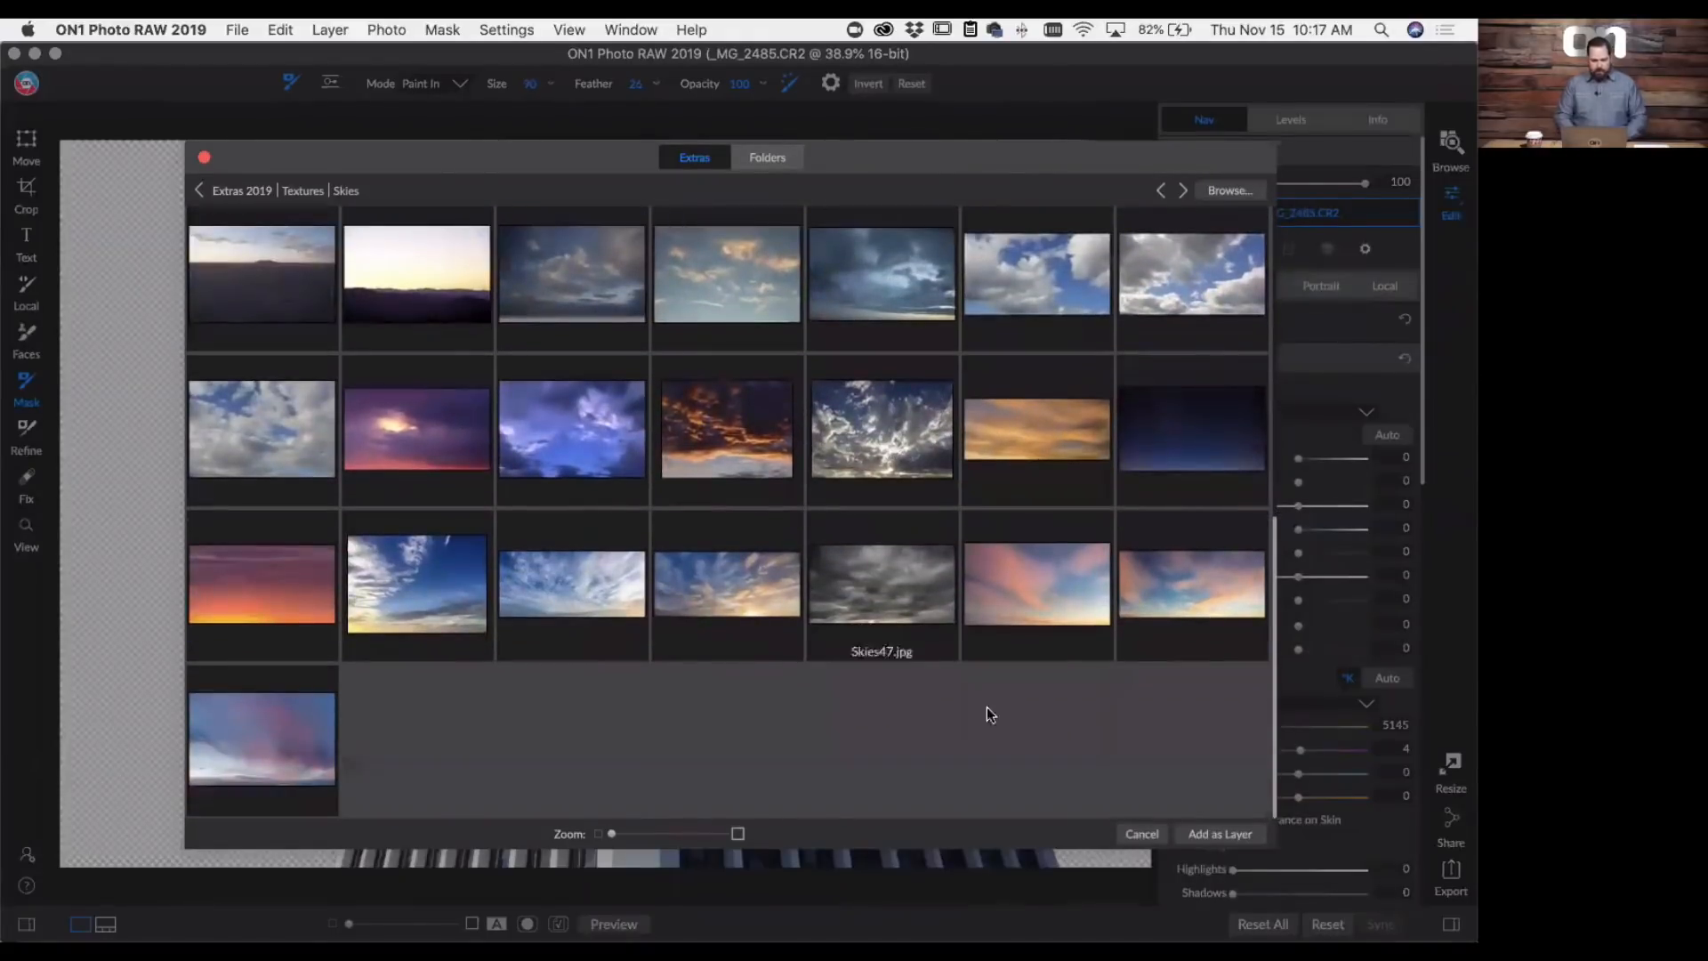
{"action": "left_click", "coordinate": [859, 596]}
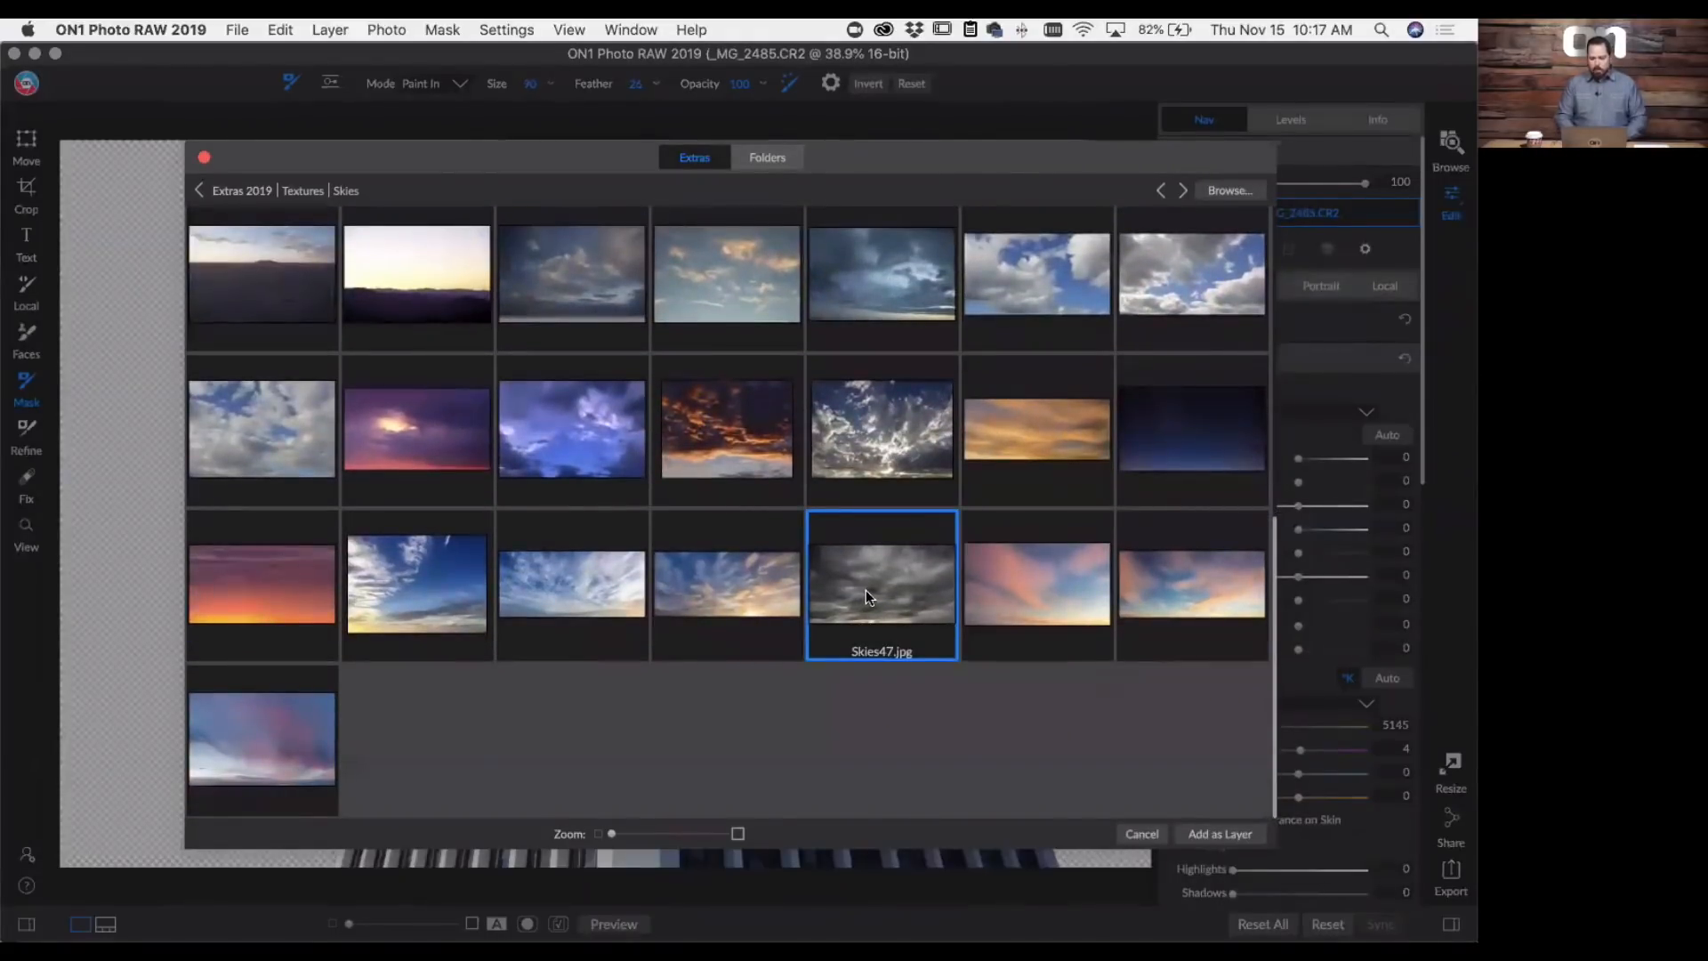
{"action": "double_click", "coordinate": [866, 590]}
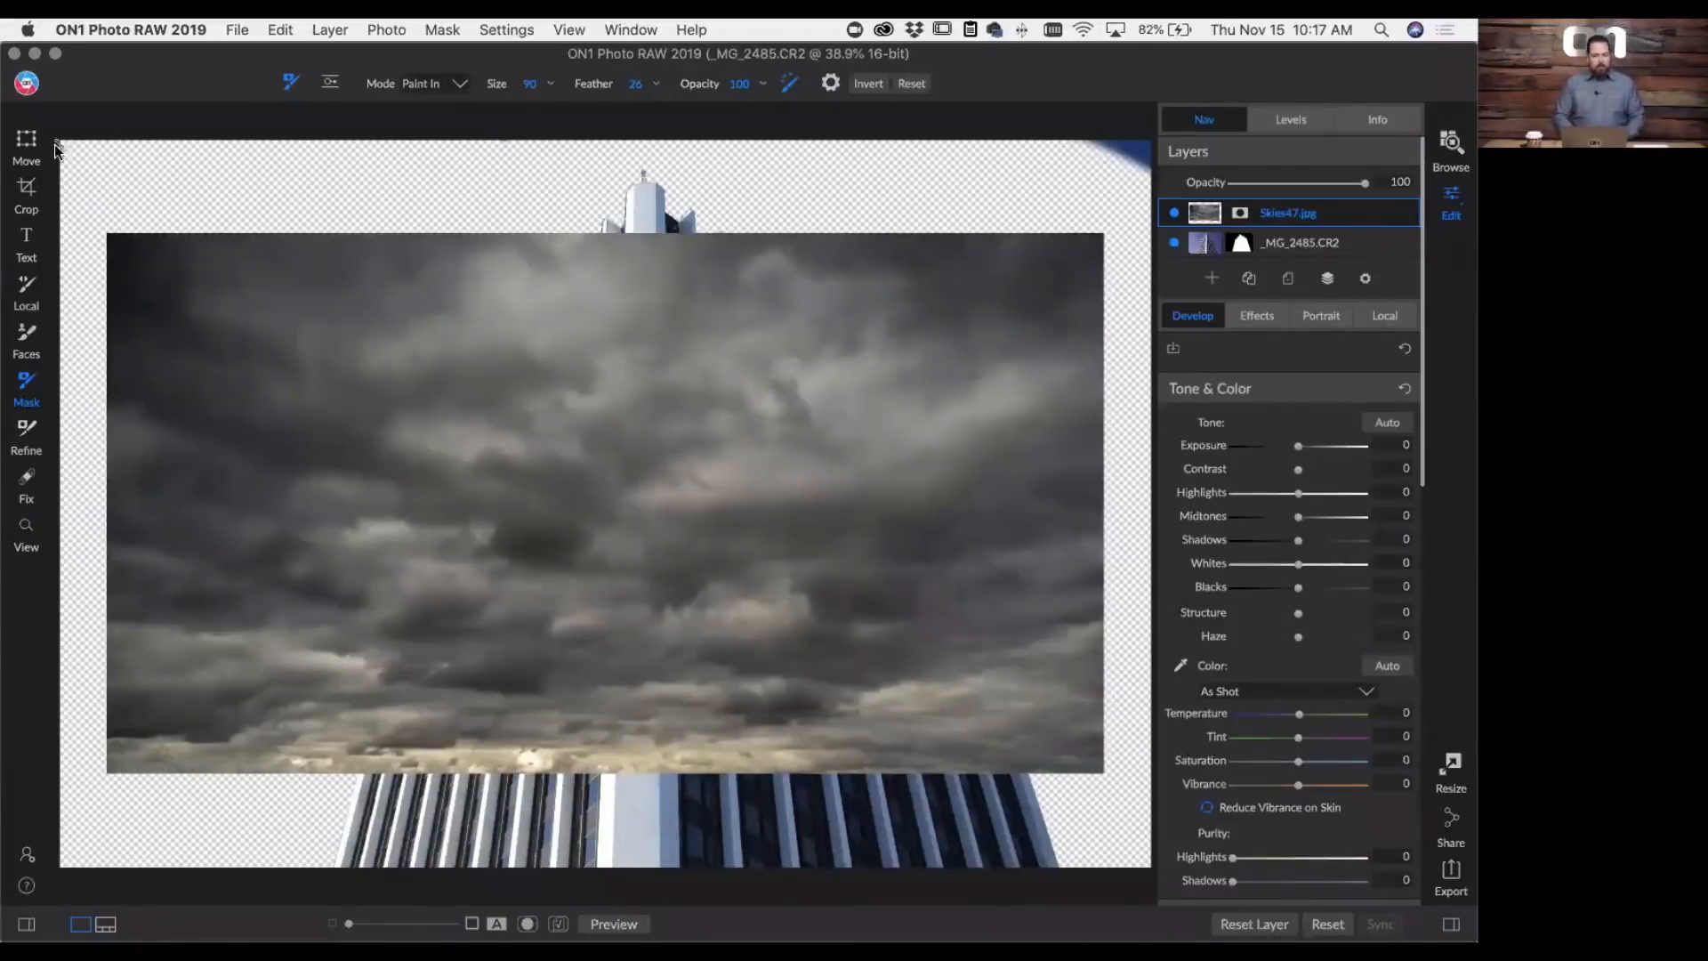
- Scale the Skies47.jpg layer to fill the canvas, apply the transform and move it beneath the _MG_2485.CR2 layer
{"action": "left_click", "coordinate": [26, 143]}
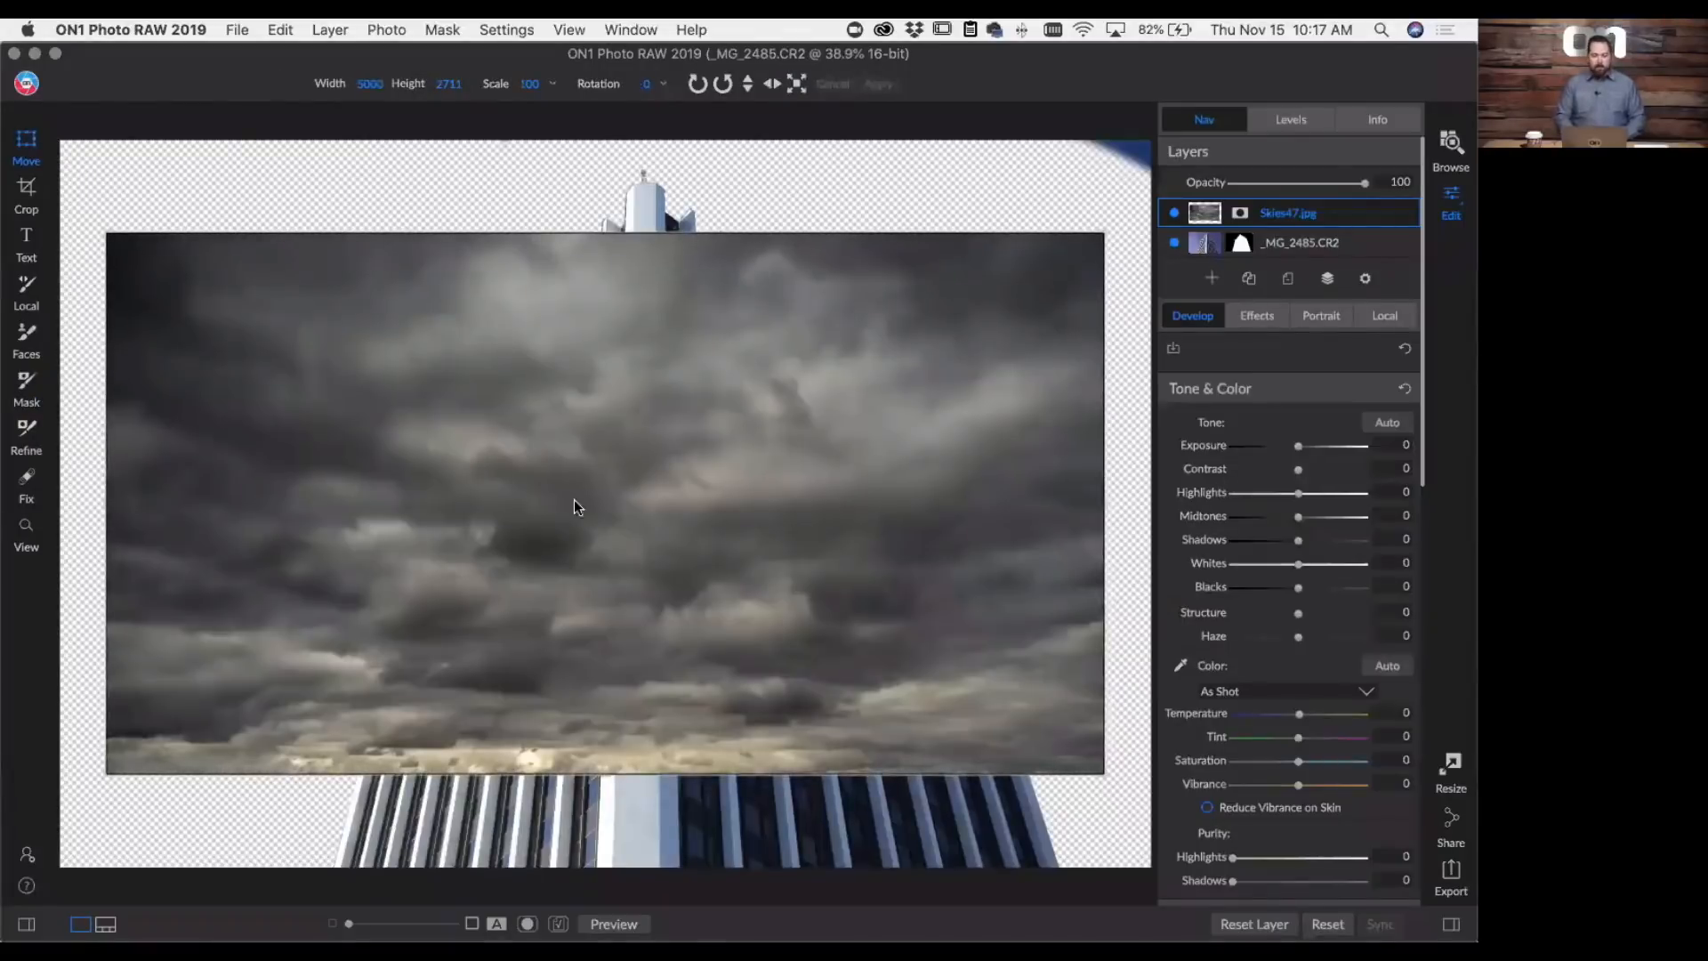
{"action": "mouse_move", "coordinate": [565, 495]}
{"action": "left_mouse_down"}
{"action": "mouse_move", "coordinate": [662, 430]}
{"action": "mouse_move", "coordinate": [628, 441]}
{"action": "mouse_move", "coordinate": [575, 519]}
{"action": "left_mouse_up"}
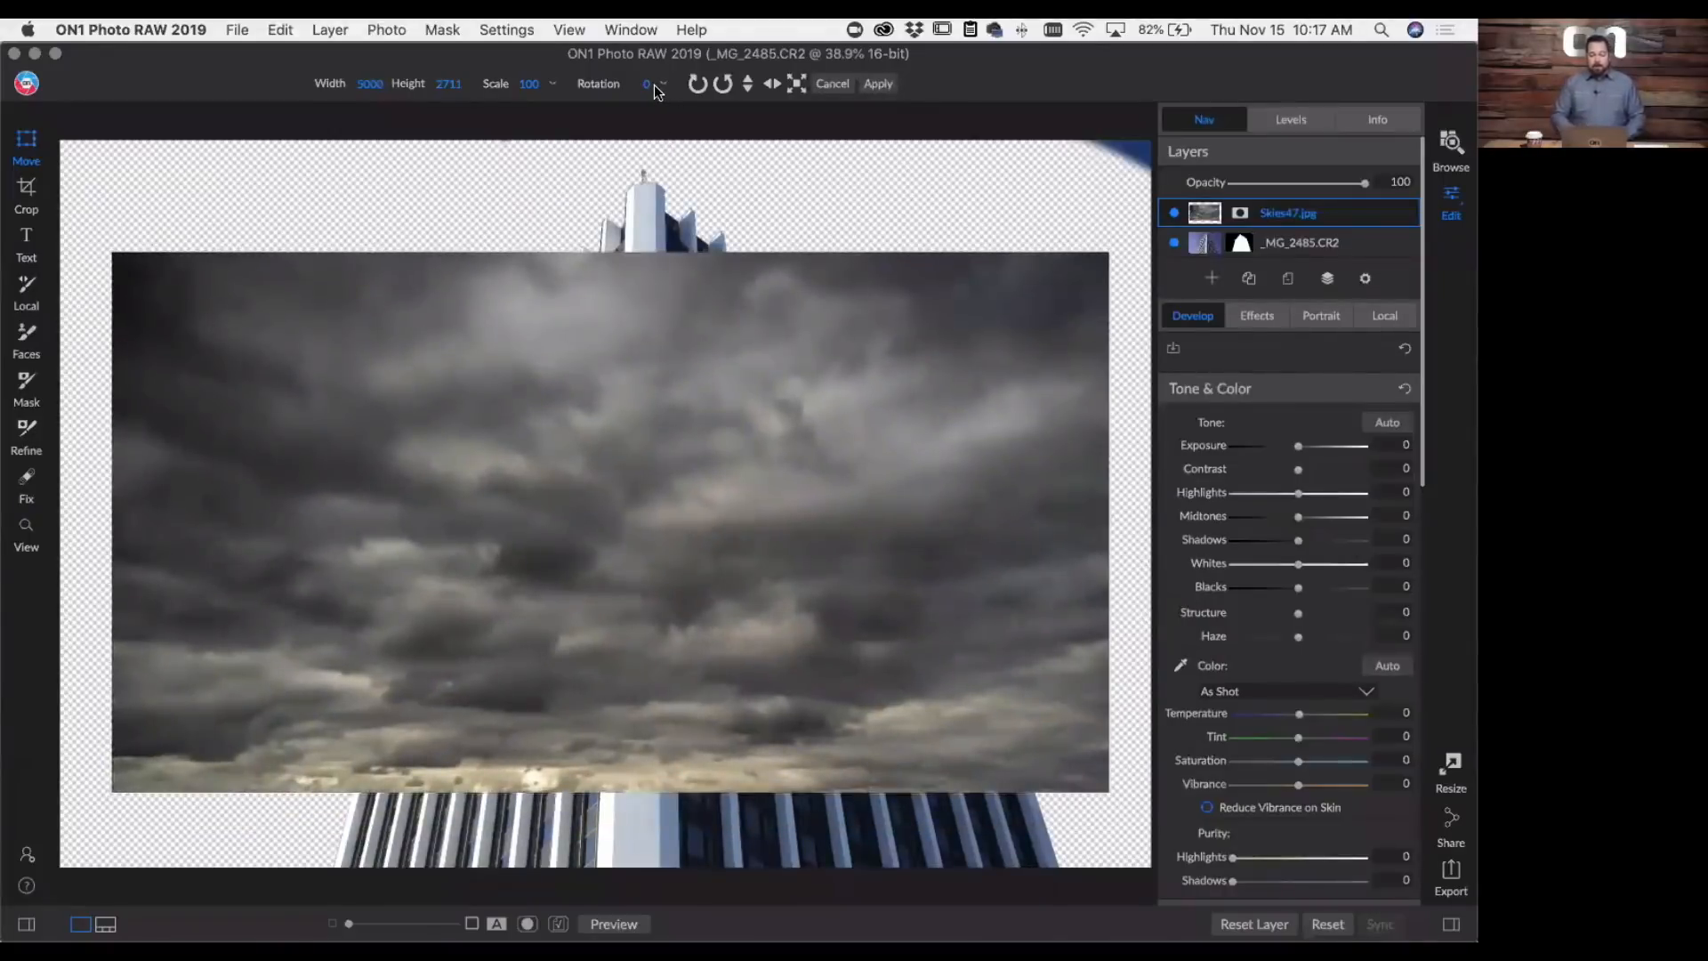
{"action": "left_click", "coordinate": [795, 85]}
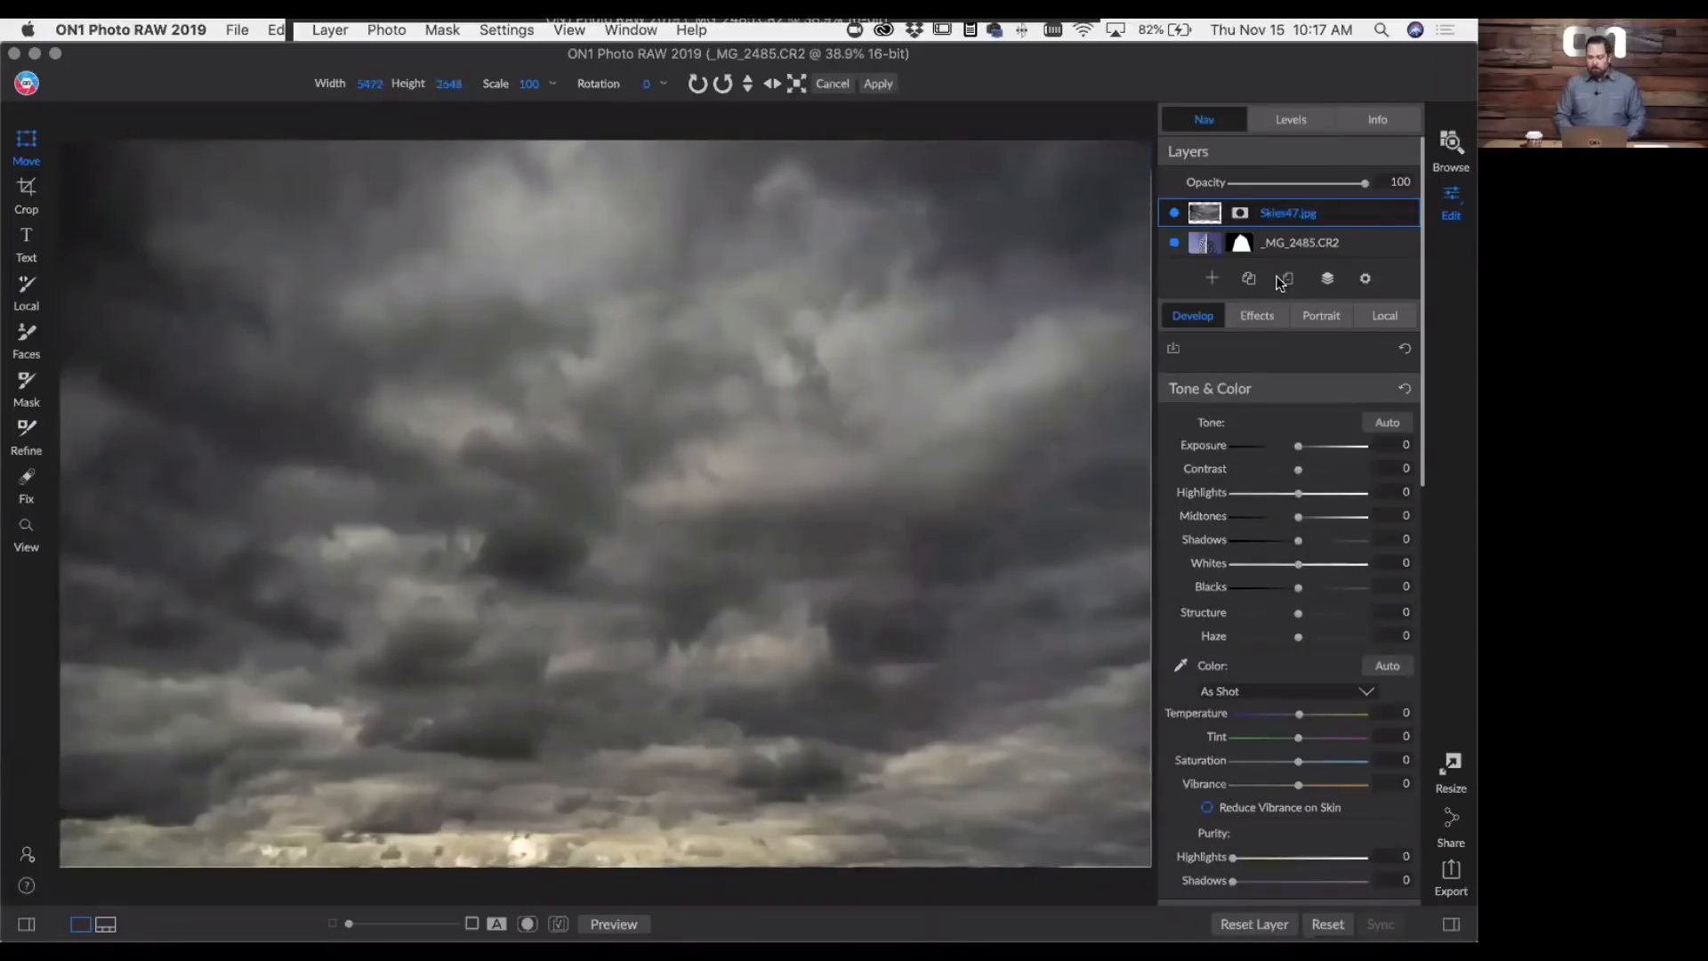
{"action": "left_click", "coordinate": [877, 83]}
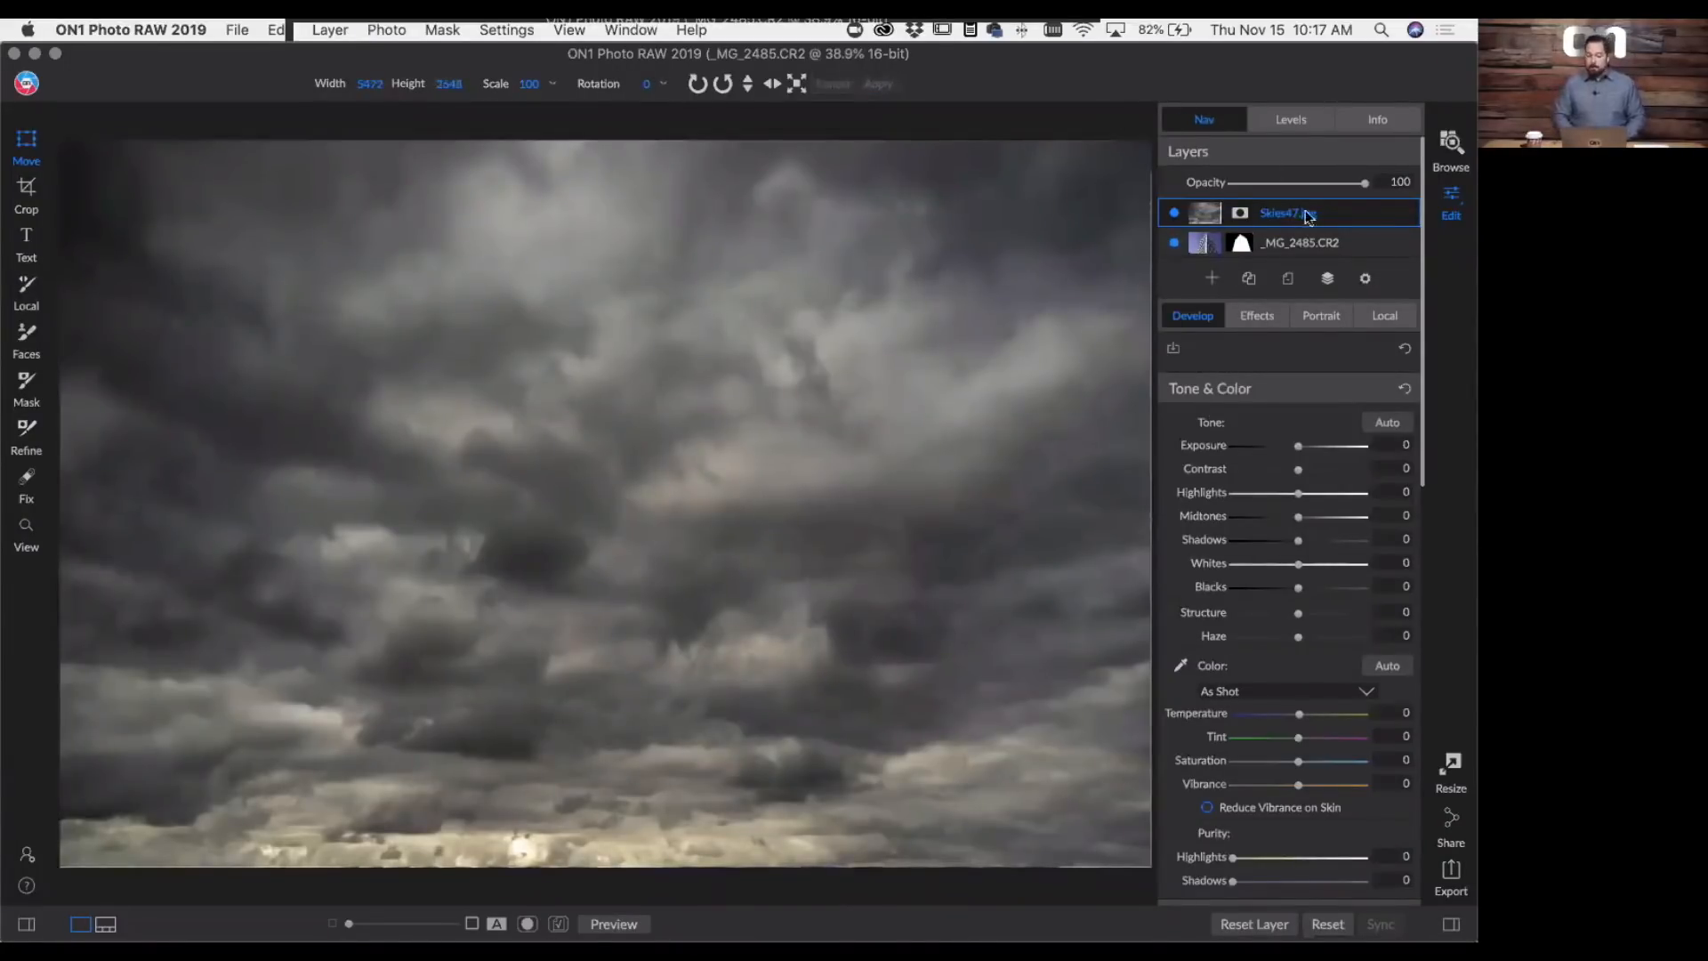
{"action": "left_click_drag", "start_coordinate": [1340, 212], "coordinate": [1332, 250]}
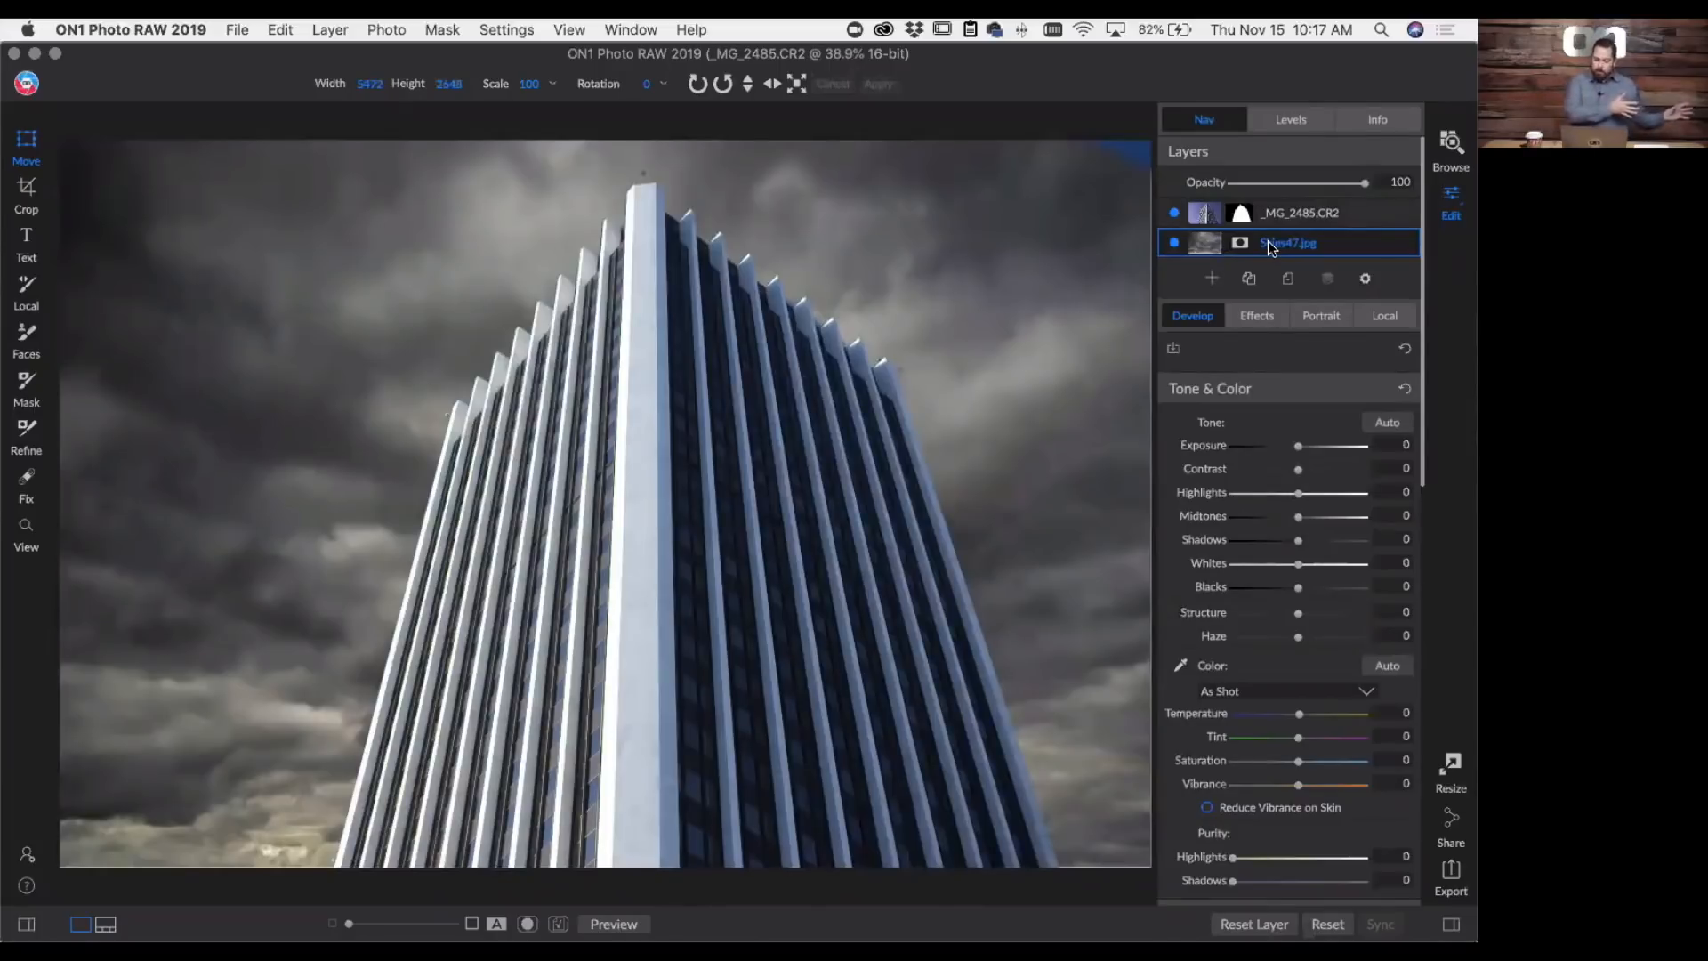
- Add a Black & White filter to the Skies47.jpg layer and set its Blue response to -42
{"action": "left_click", "coordinate": [1259, 315]}
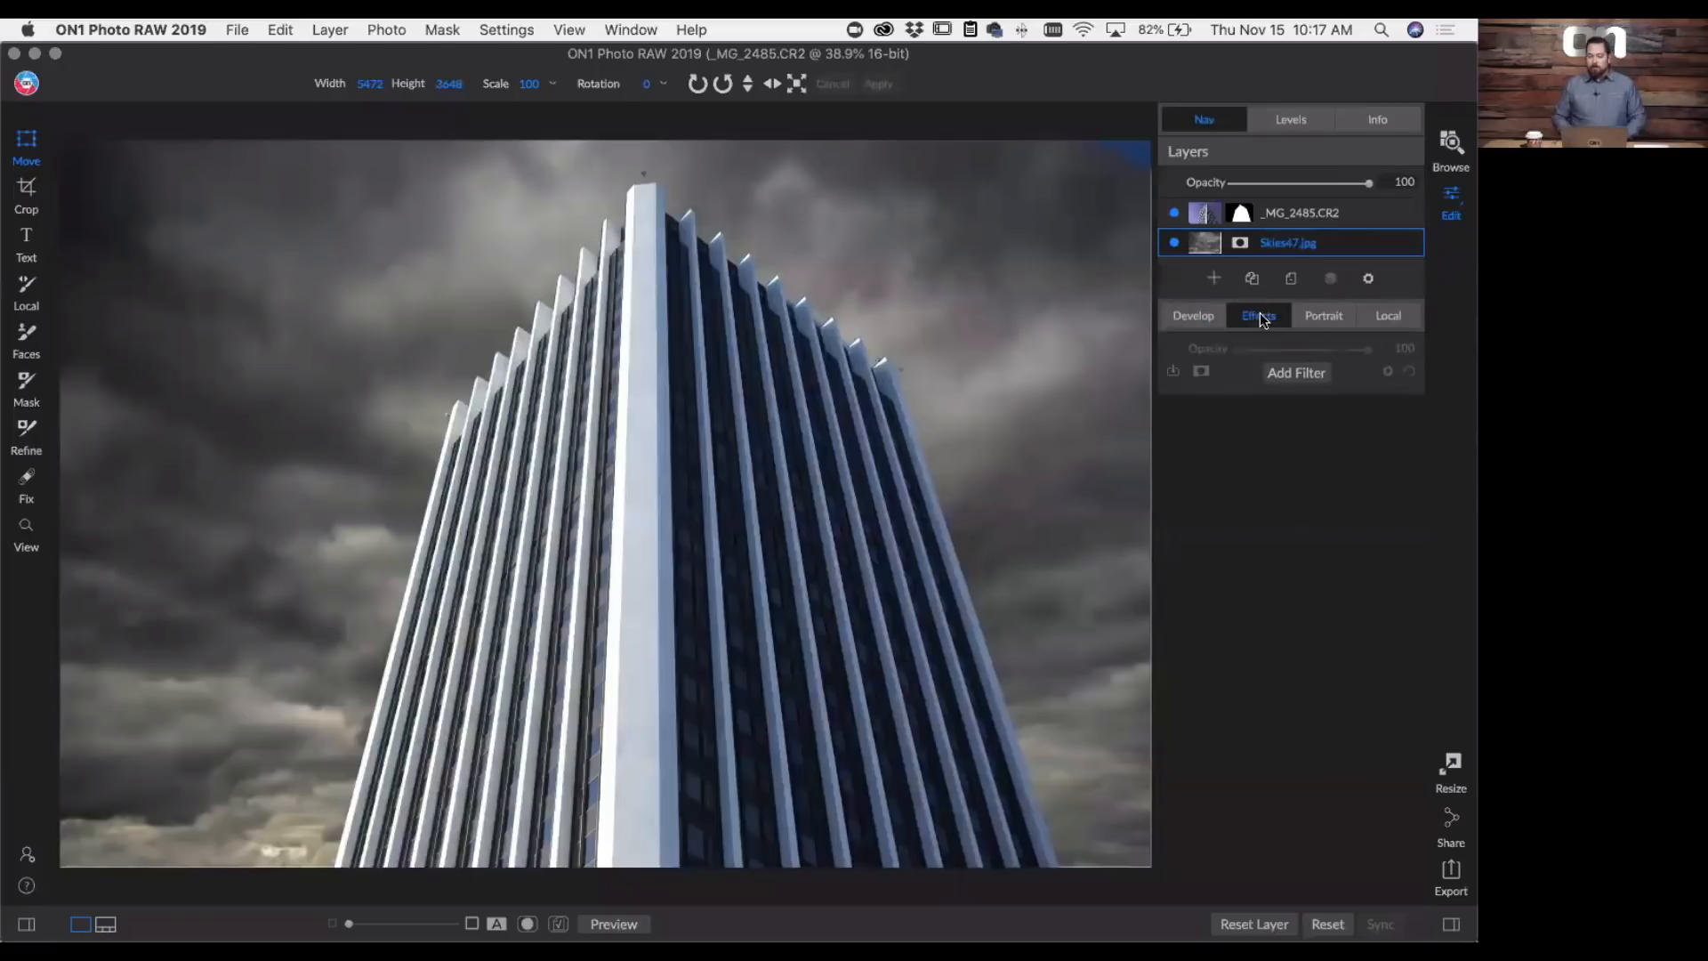
{"action": "left_click", "coordinate": [1293, 372]}
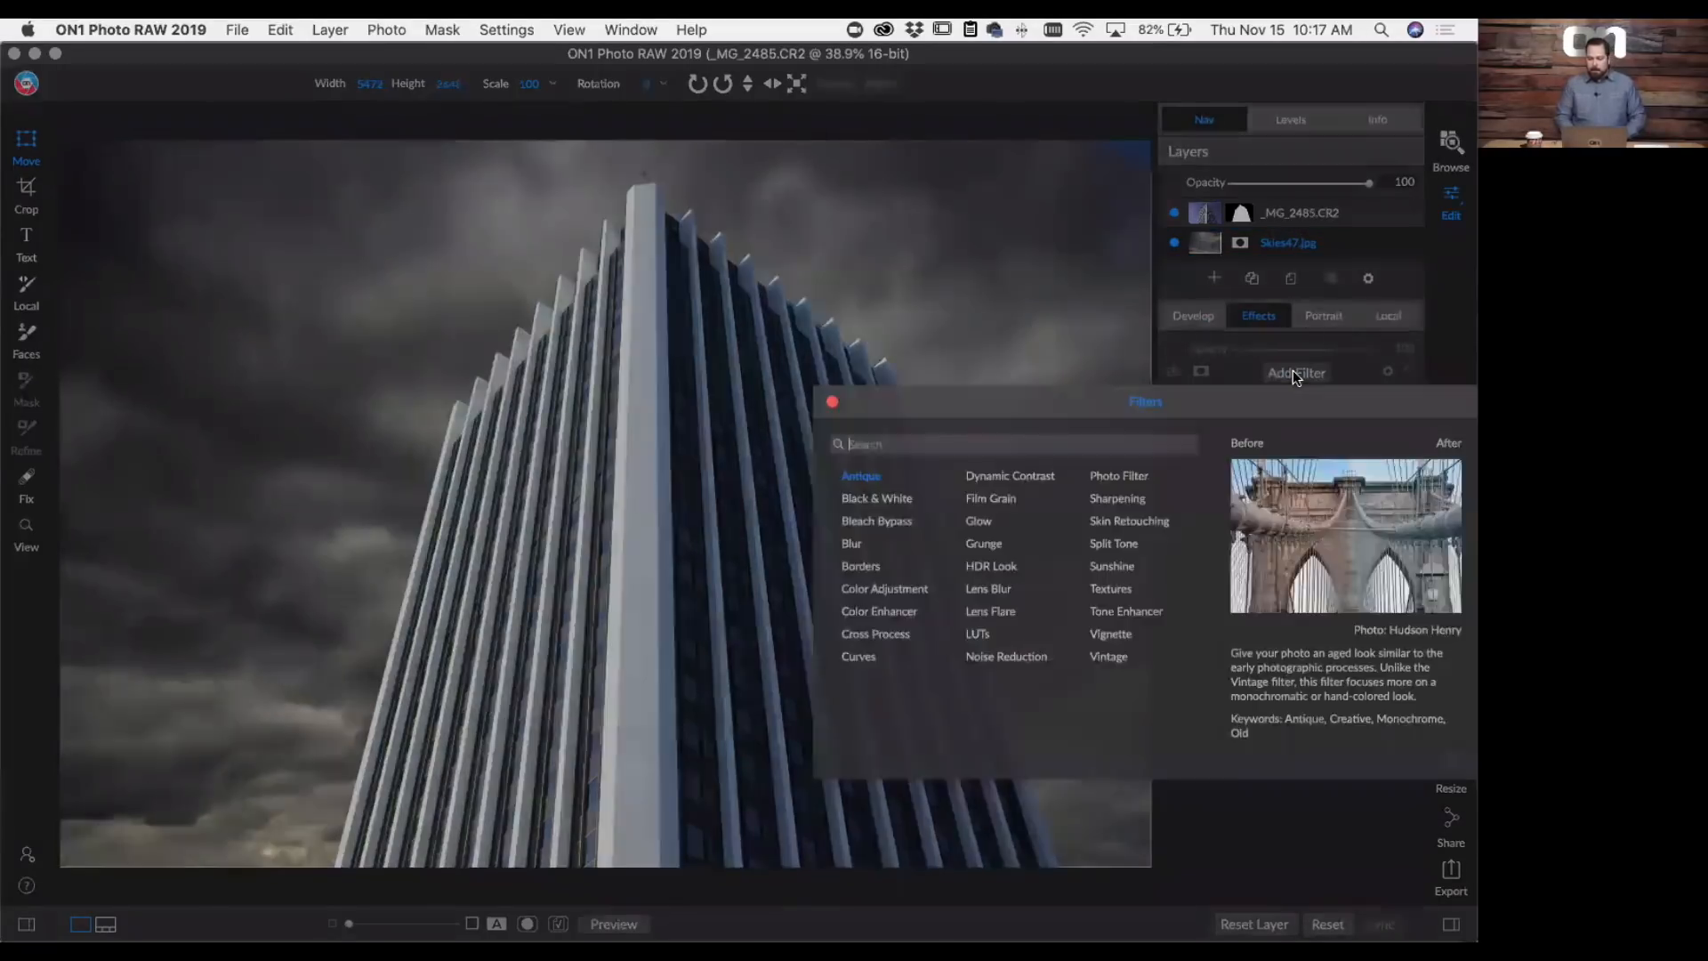
{"action": "left_click", "coordinate": [886, 496]}
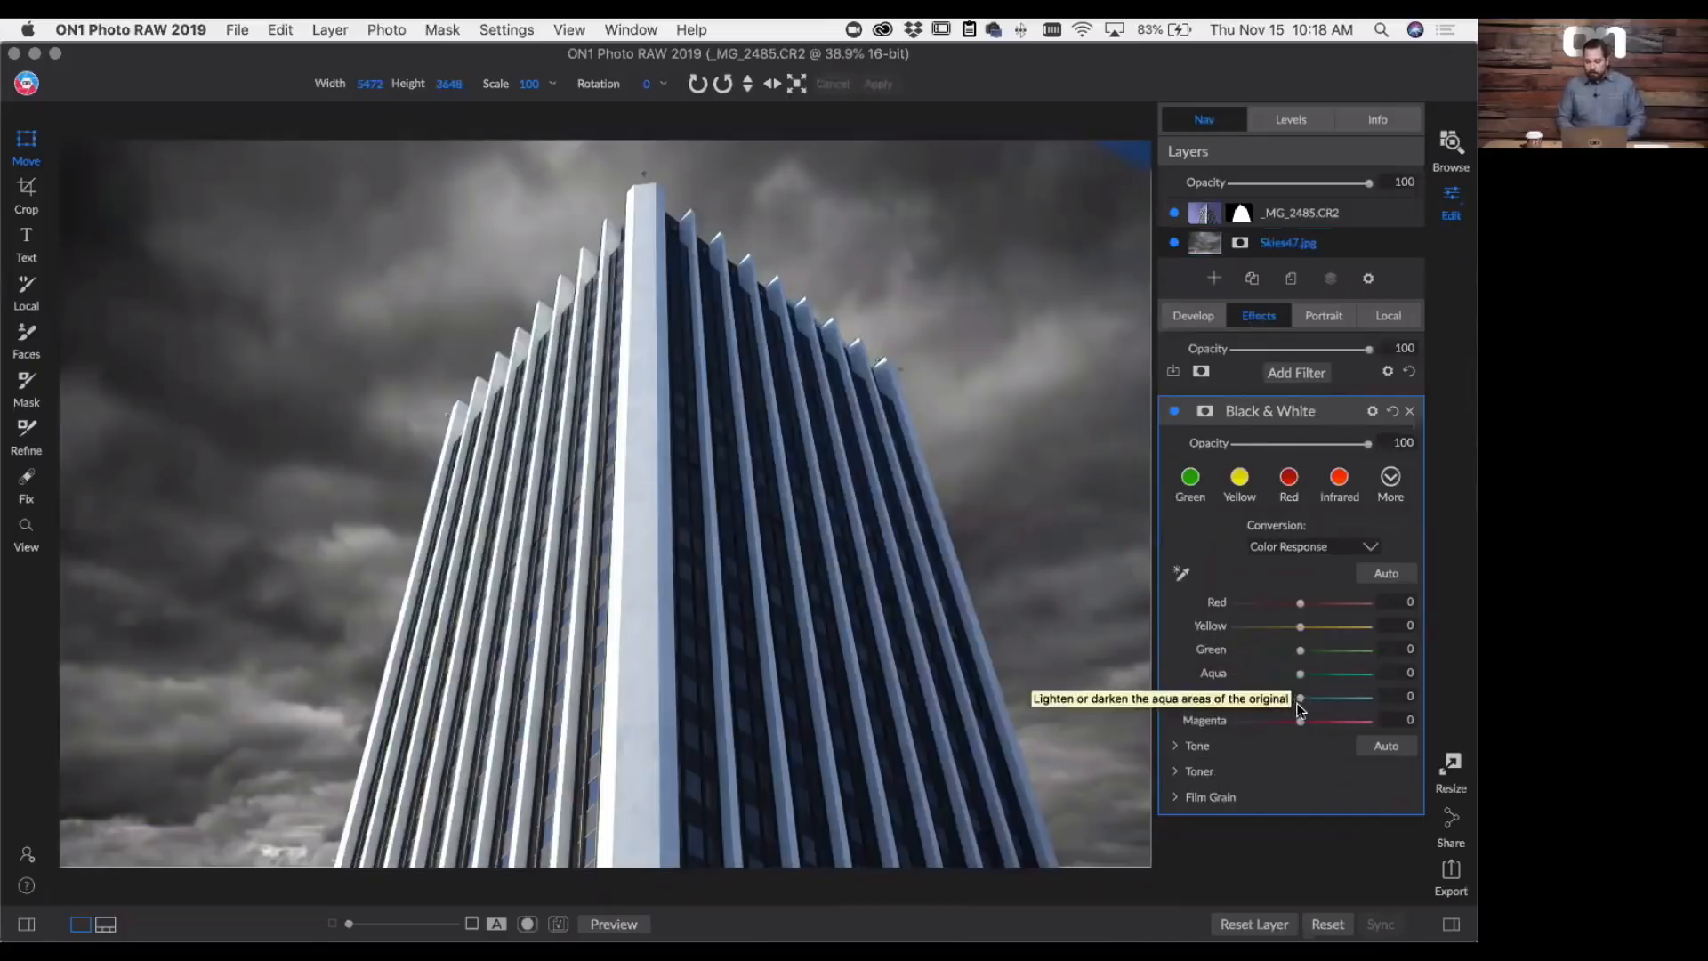
{"action": "left_click_drag", "start_coordinate": [1298, 701], "coordinate": [1238, 698]}
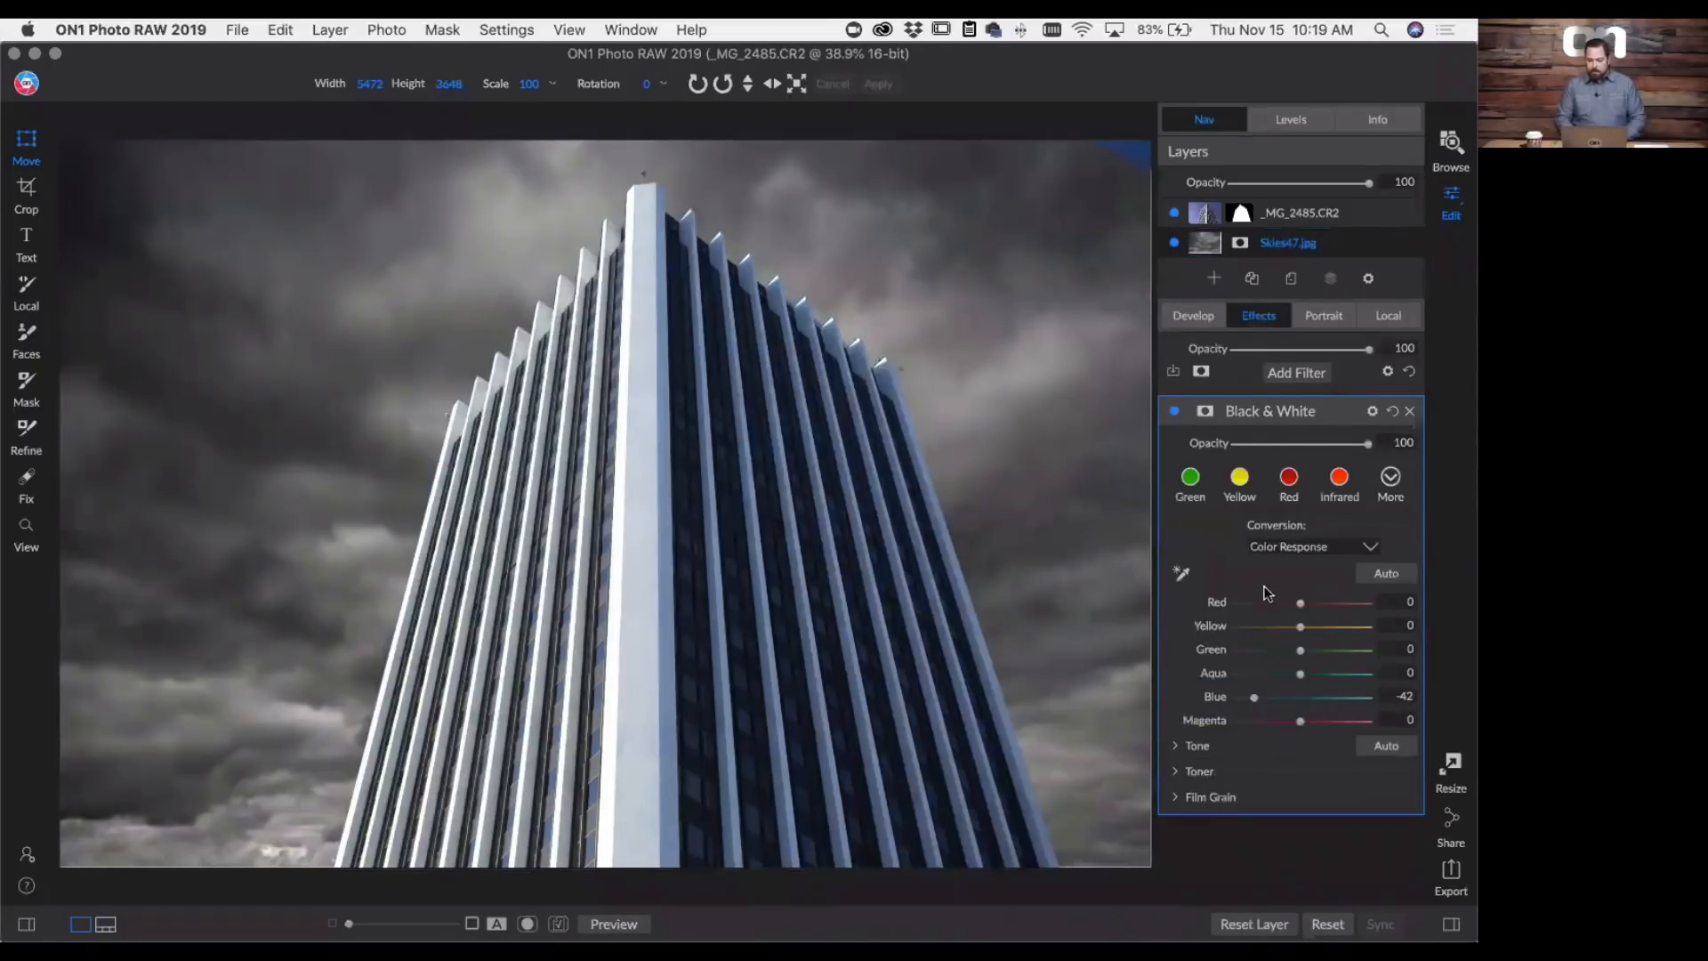
- Add a Motion blur filter to the sky layer with Distance 500, Angle 0 and Smoothing 0
{"action": "left_click", "coordinate": [1290, 371]}
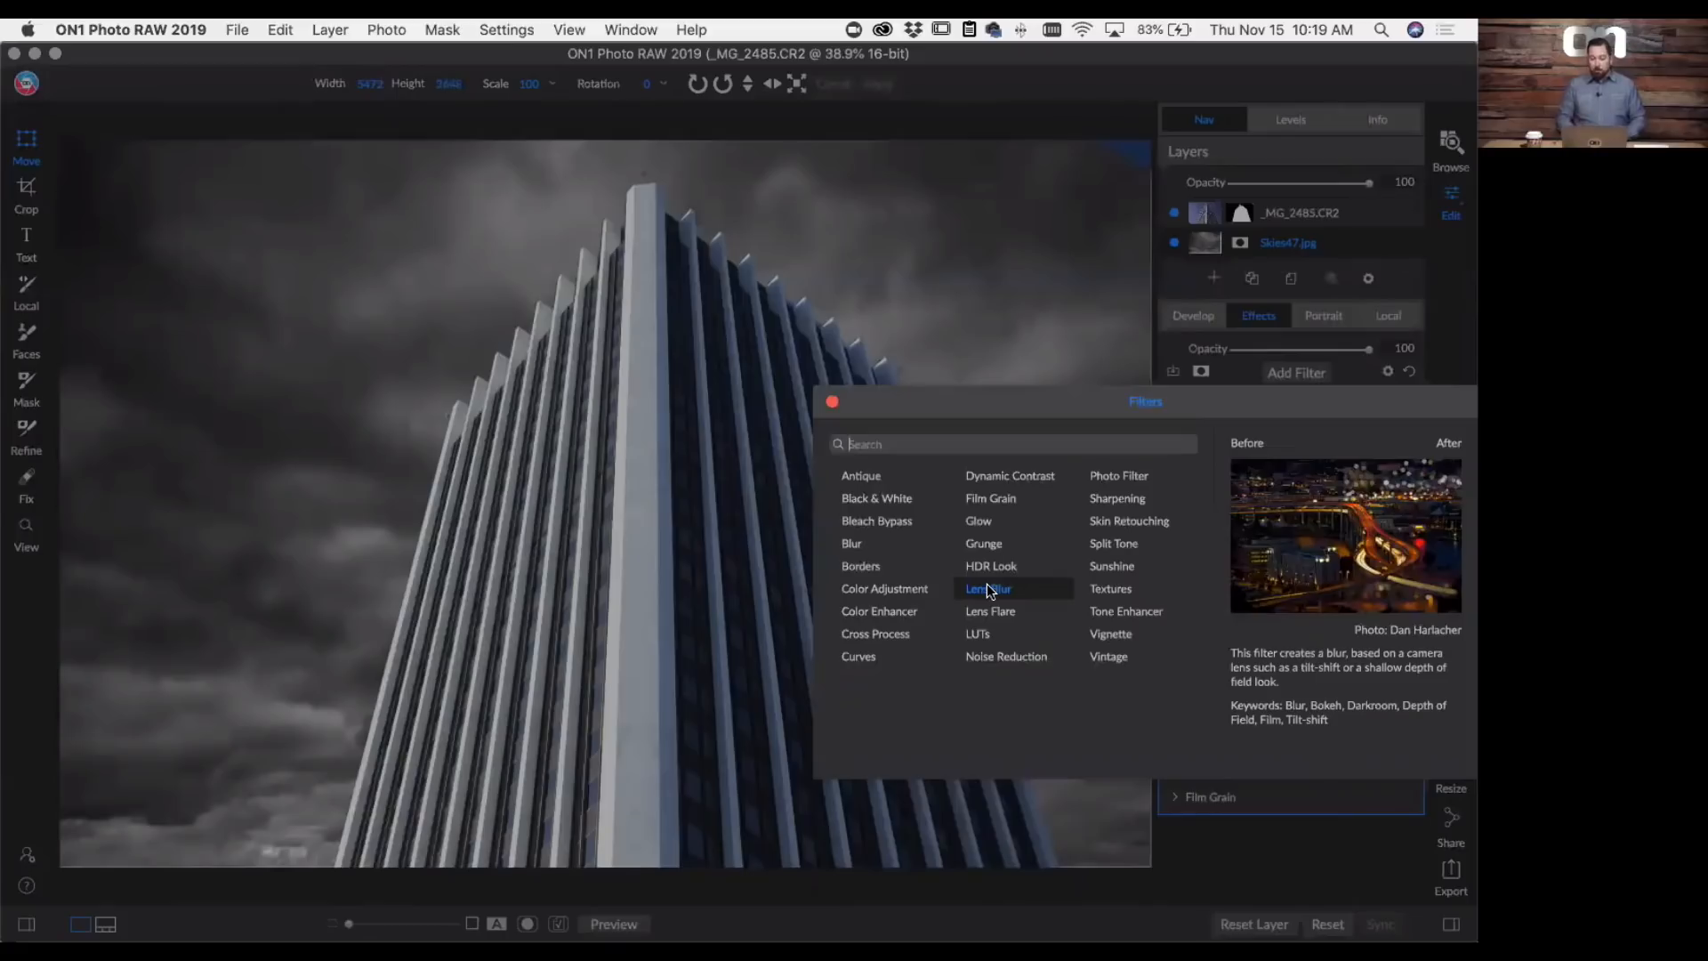
{"action": "left_click", "coordinate": [851, 544]}
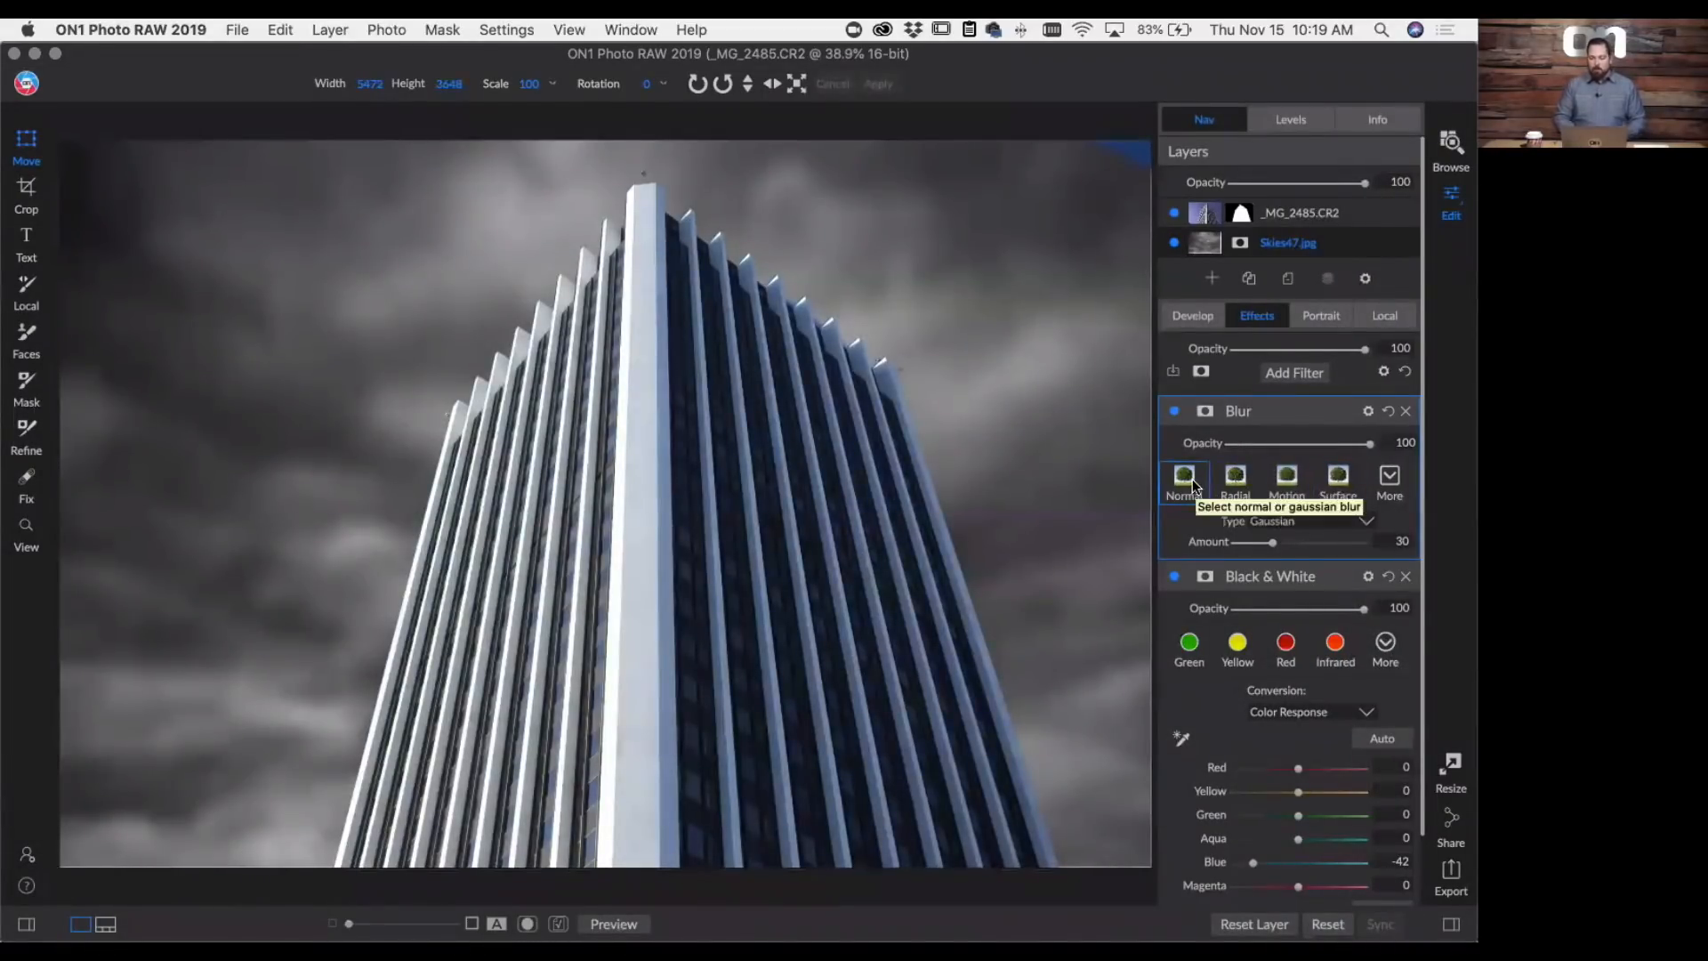
{"action": "left_click", "coordinate": [1287, 485]}
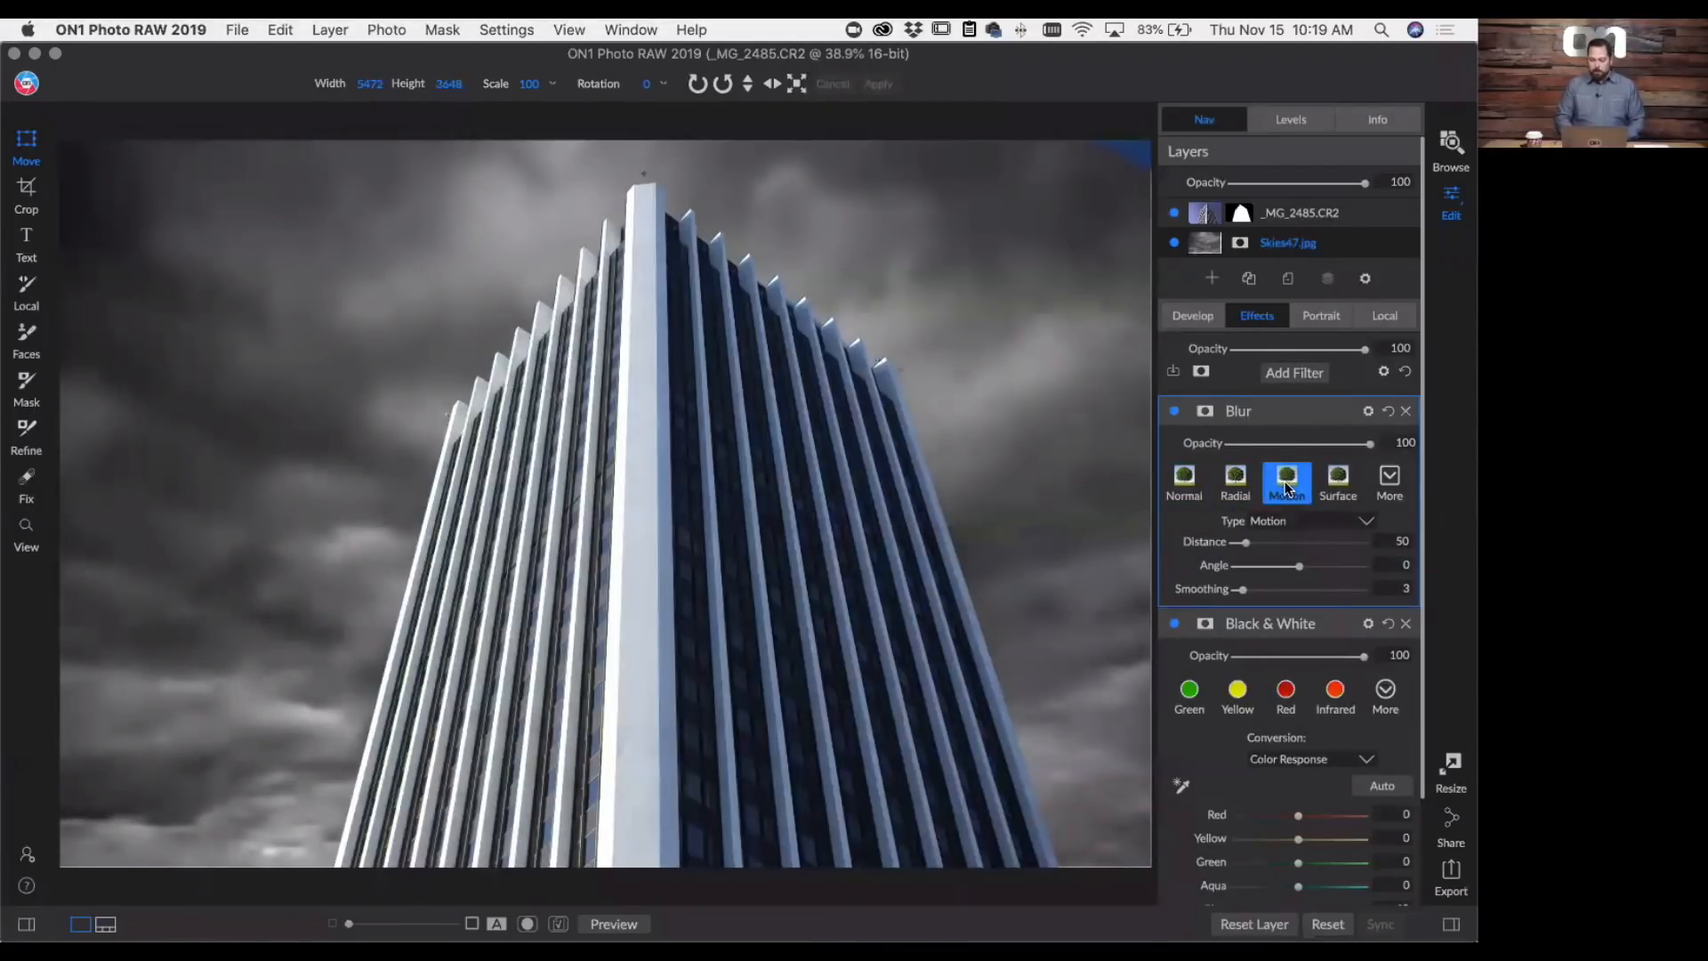
{"action": "mouse_move", "coordinate": [1245, 539]}
{"action": "left_mouse_down"}
{"action": "mouse_move", "coordinate": [1394, 553]}
{"action": "mouse_move", "coordinate": [1266, 560]}
{"action": "left_mouse_up"}
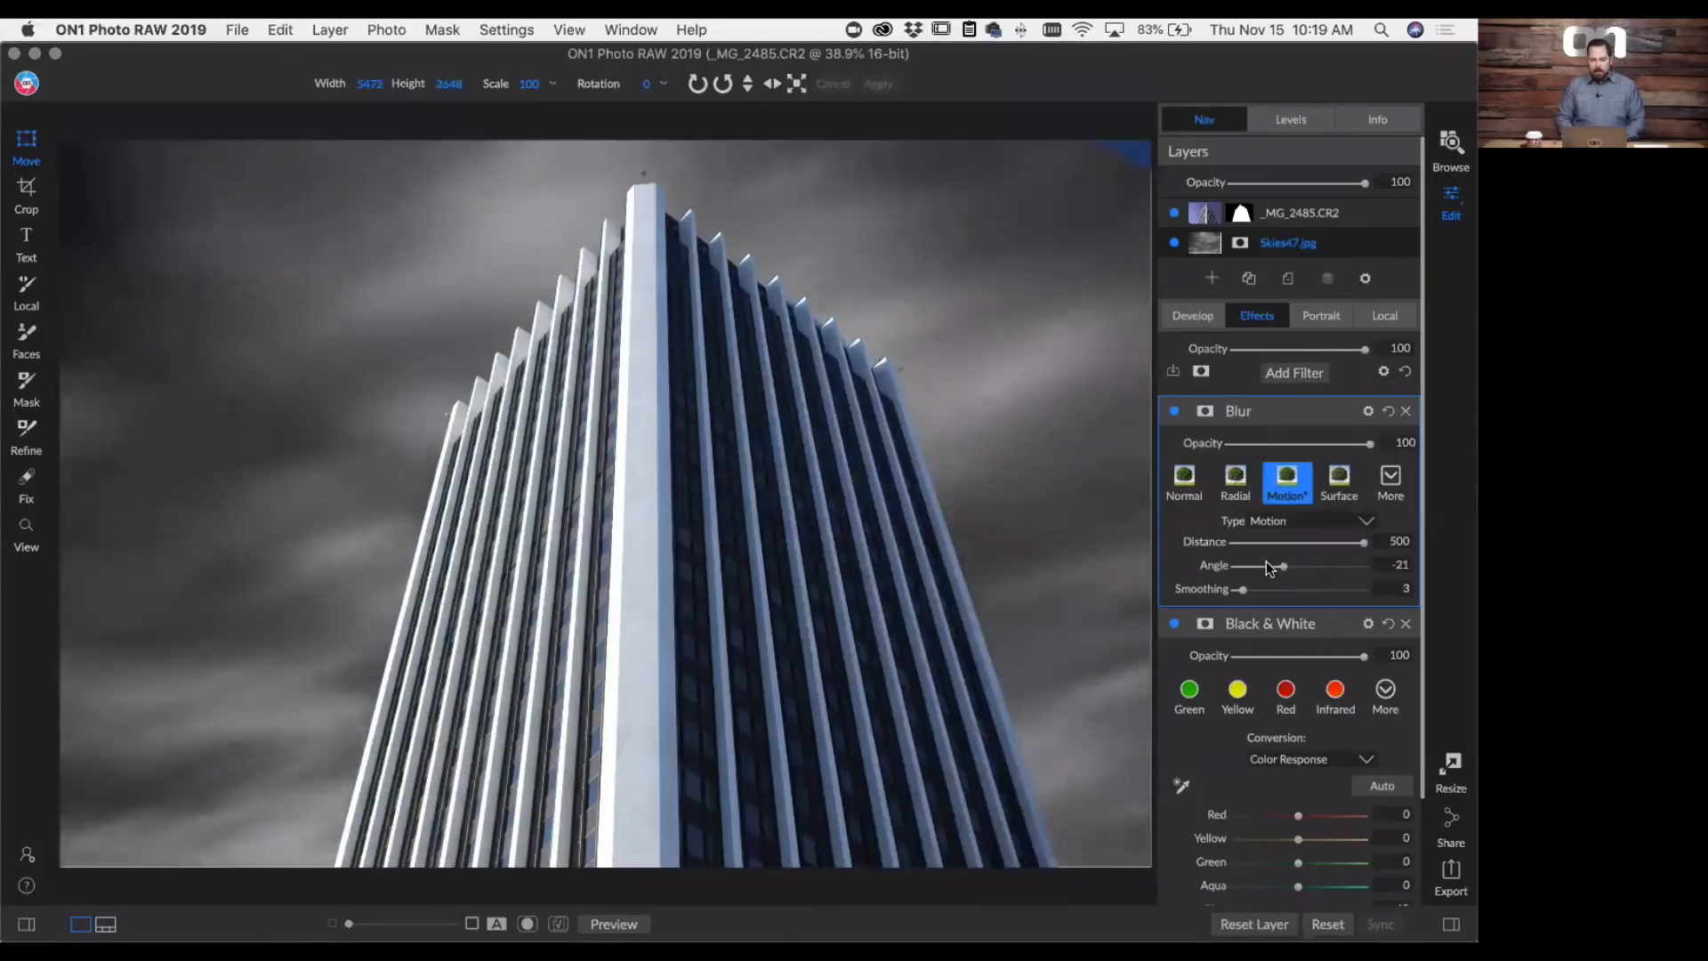
{"action": "double_click", "coordinate": [1217, 567]}
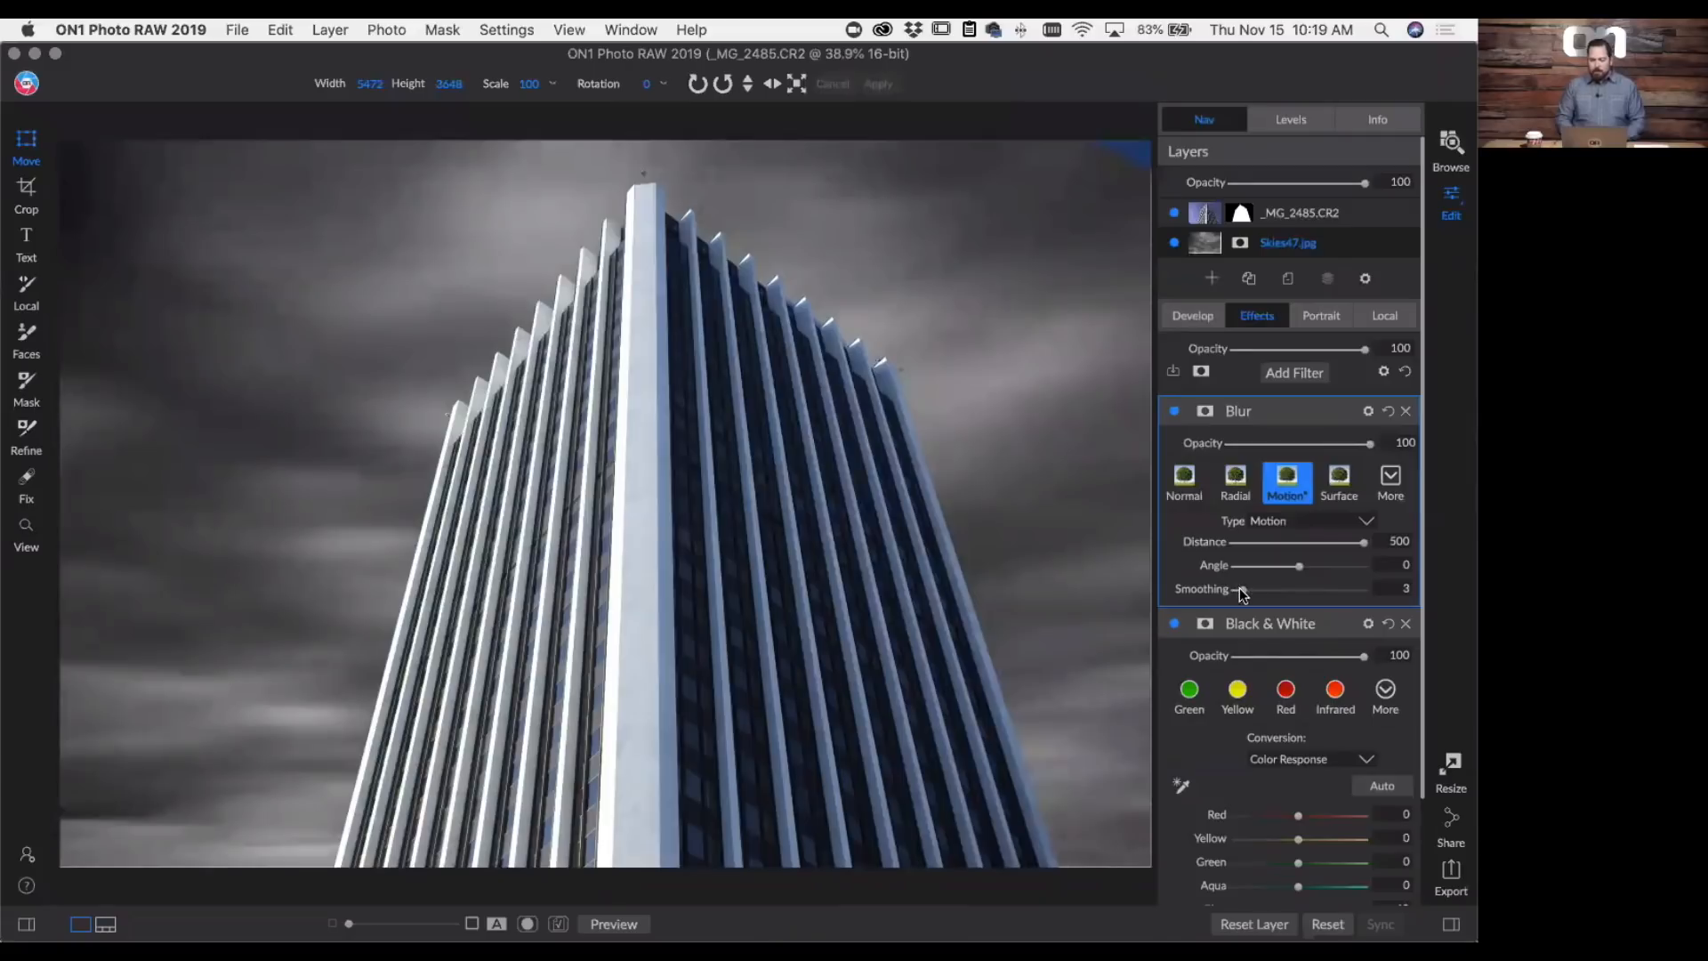
{"action": "left_click_drag", "start_coordinate": [1240, 589], "coordinate": [1279, 591]}
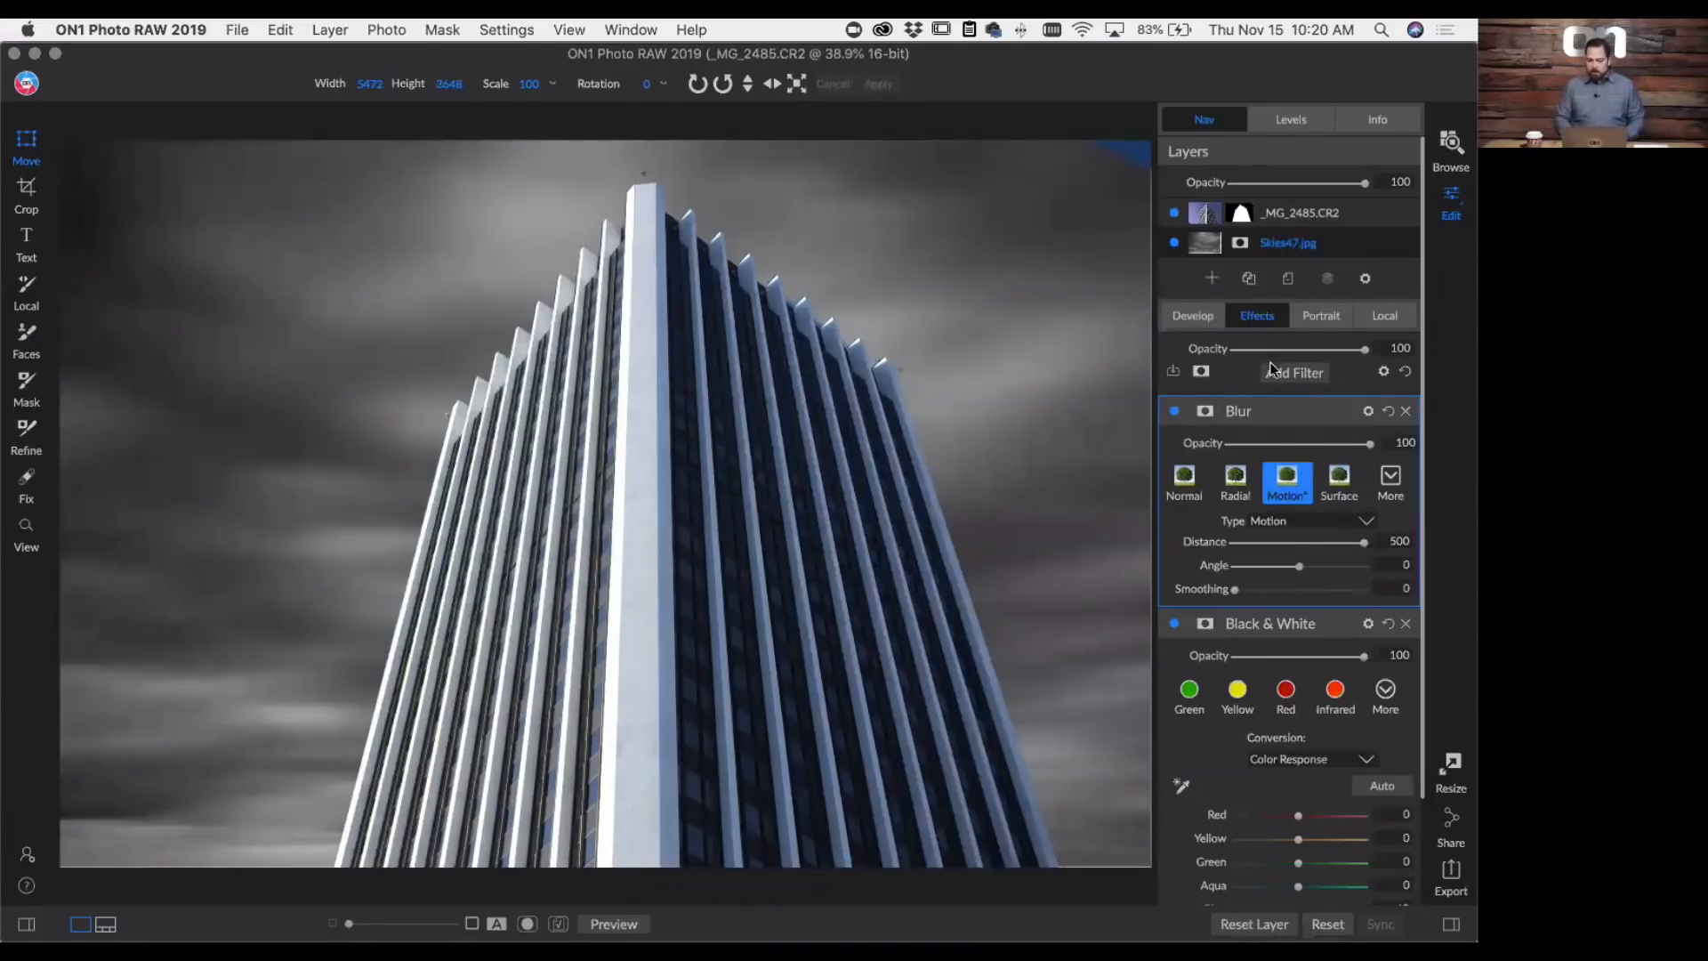
- Develop the _MG_2485.CR2 layer with the clipping overlay as a guide, setting Exposure to -1.35, Blacks to -24 and Shadows to 22
{"action": "left_click", "coordinate": [1205, 214]}
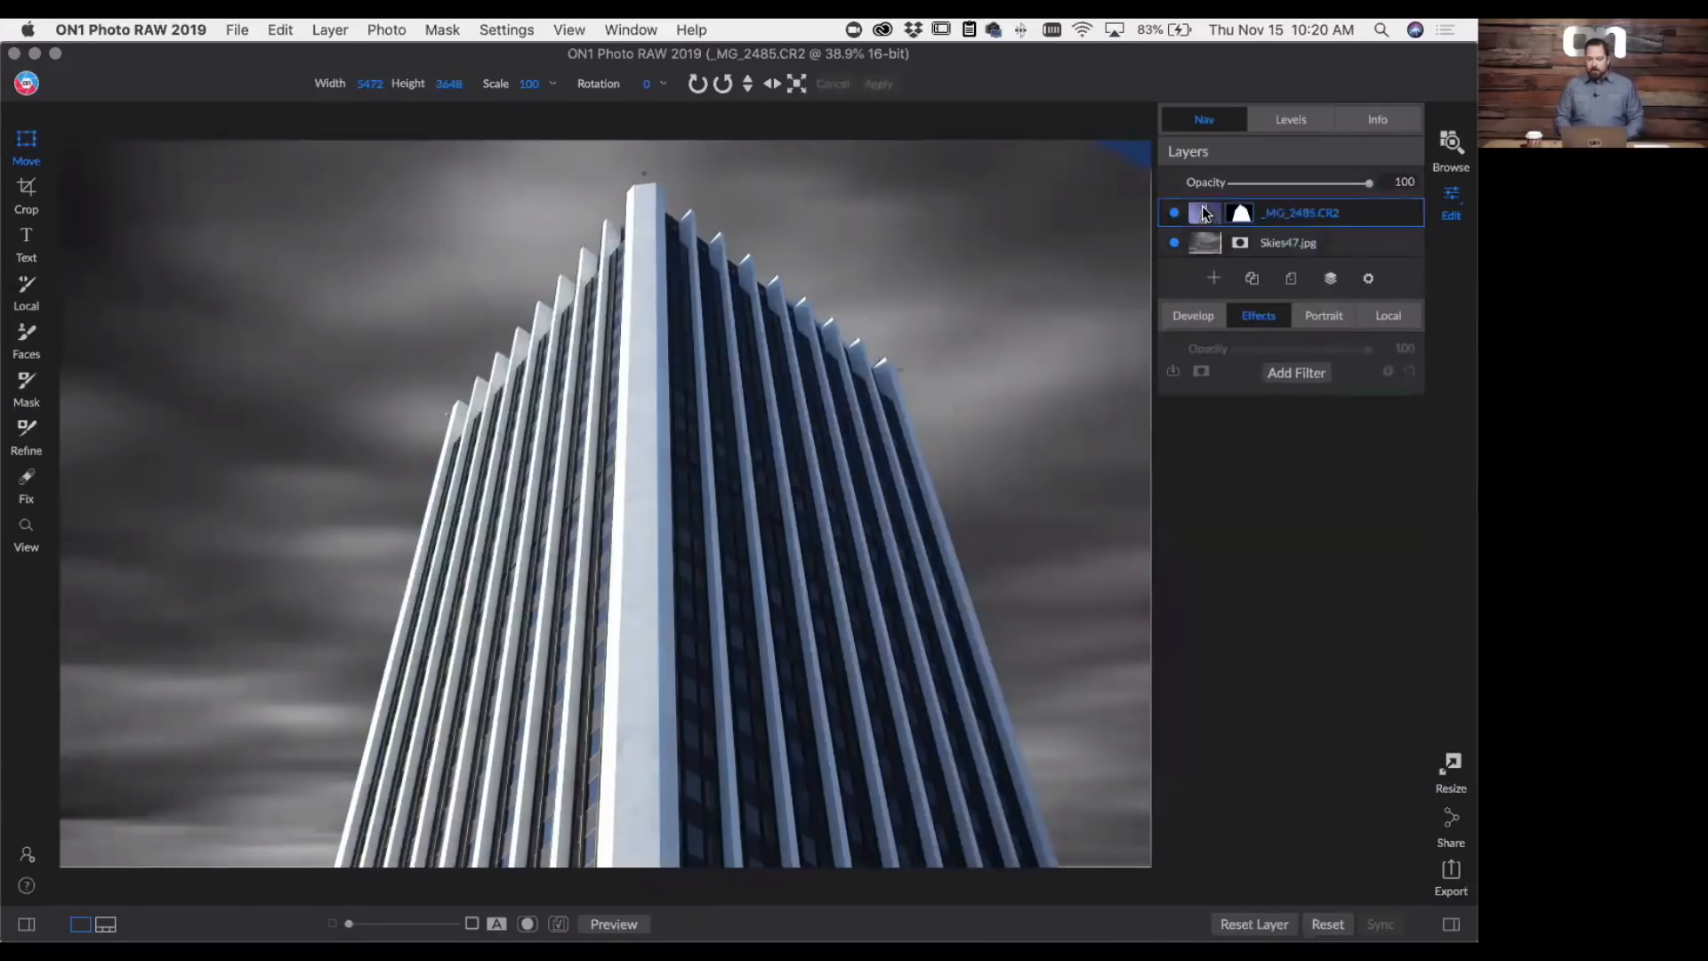
{"action": "left_click", "coordinate": [1194, 311]}
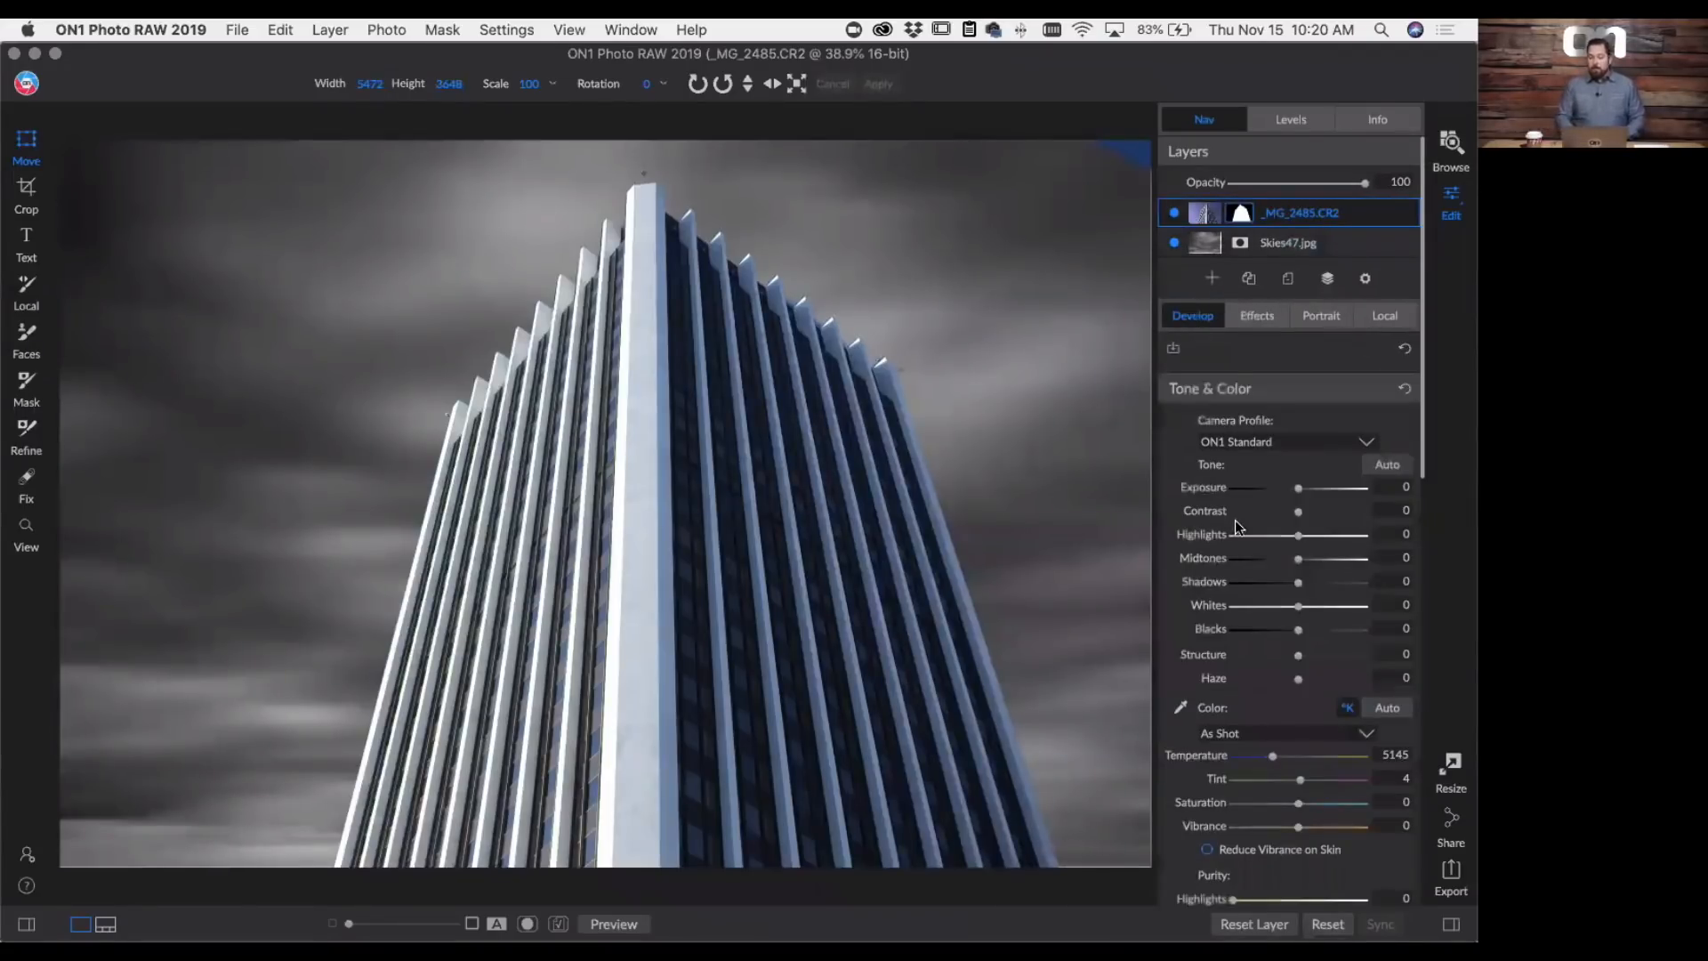
{"action": "scroll", "coordinate": [1235, 520], "scroll_direction": "down", "scroll_amount": 5}
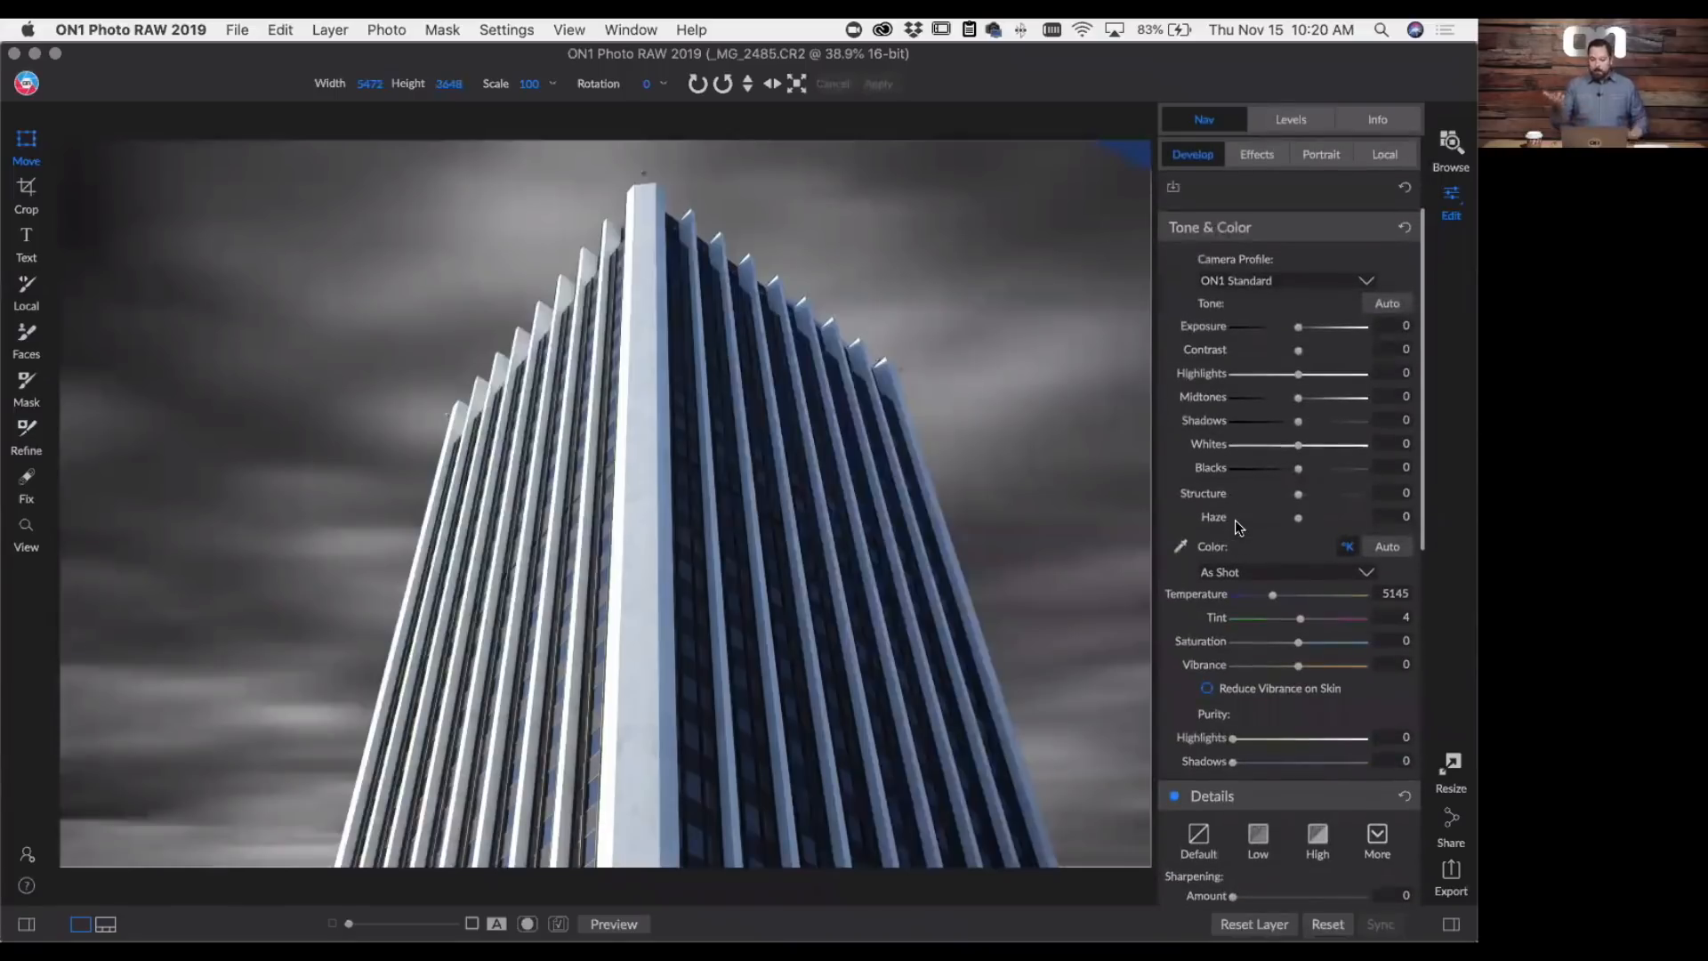
{"action": "scroll", "coordinate": [1238, 524], "scroll_direction": "up", "scroll_amount": 1}
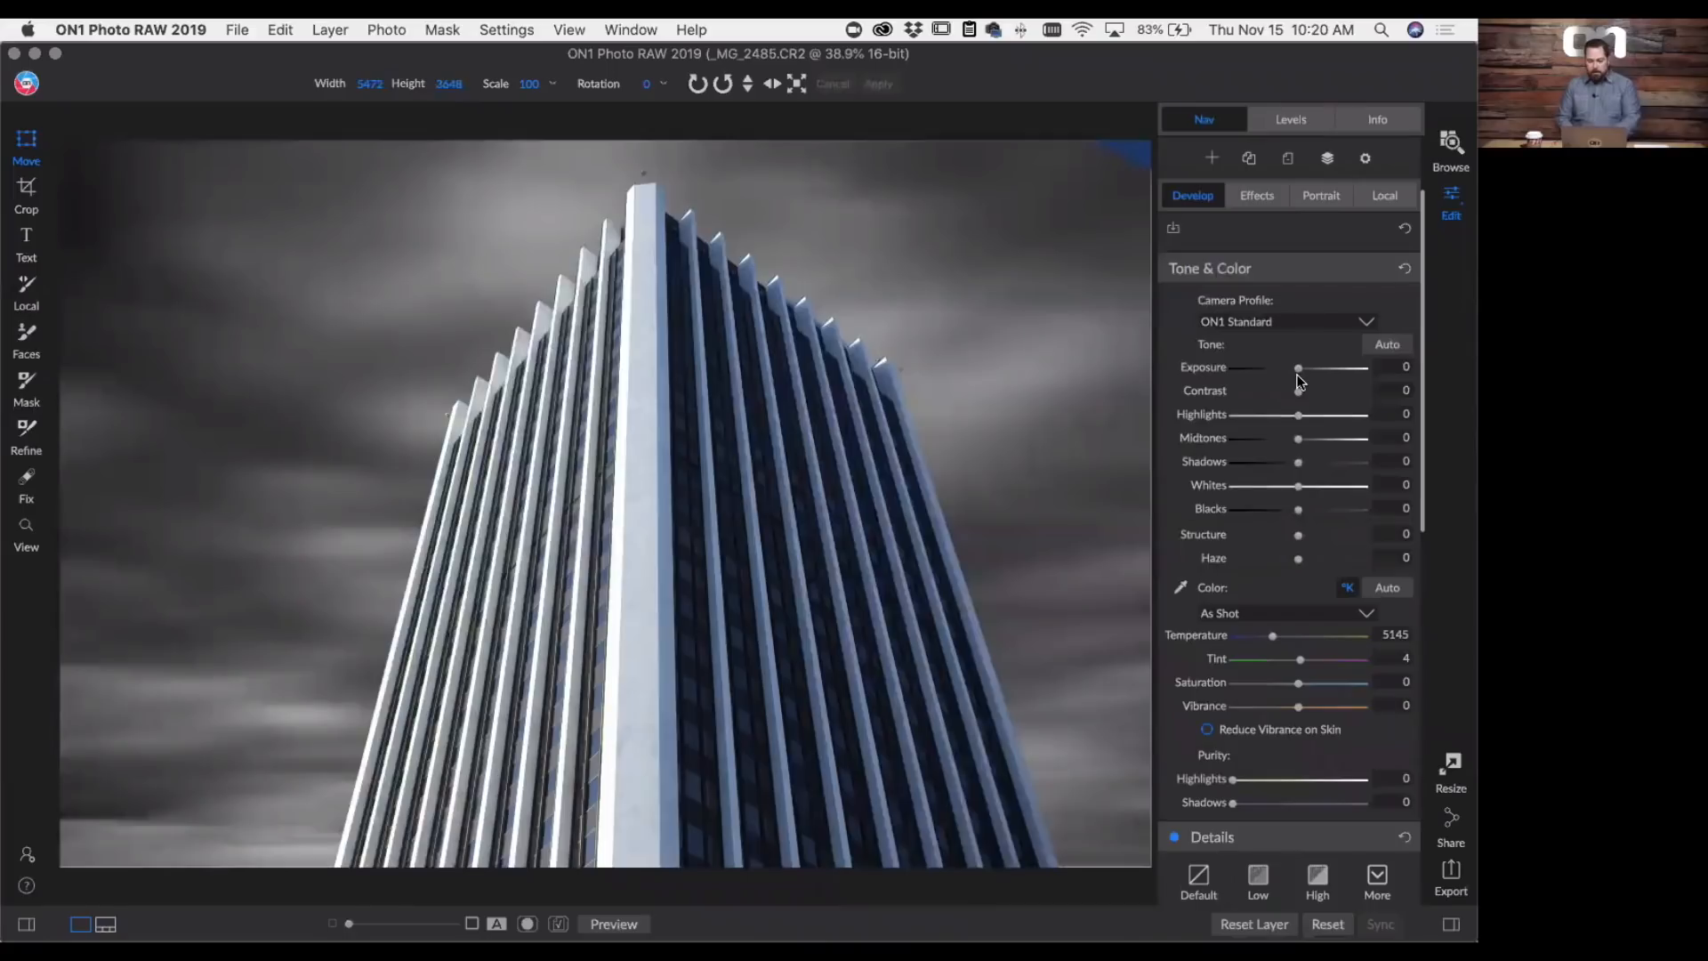
{"action": "key", "text": "j"}
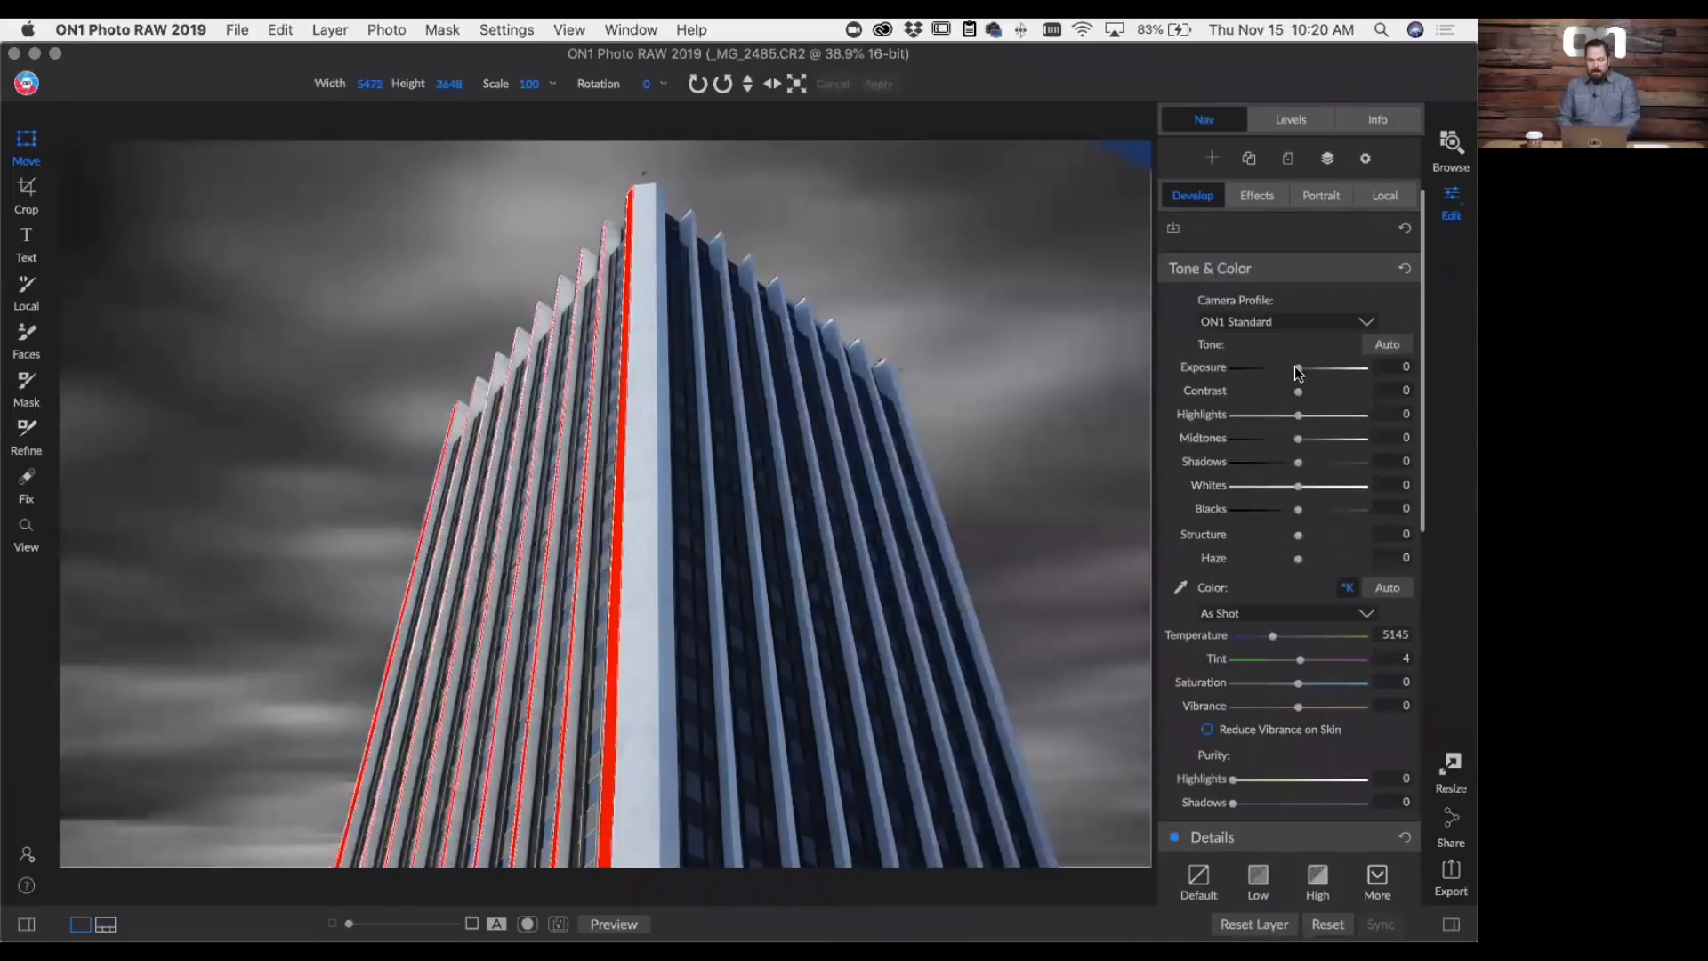
{"action": "left_click_drag", "start_coordinate": [1294, 366], "coordinate": [1279, 366]}
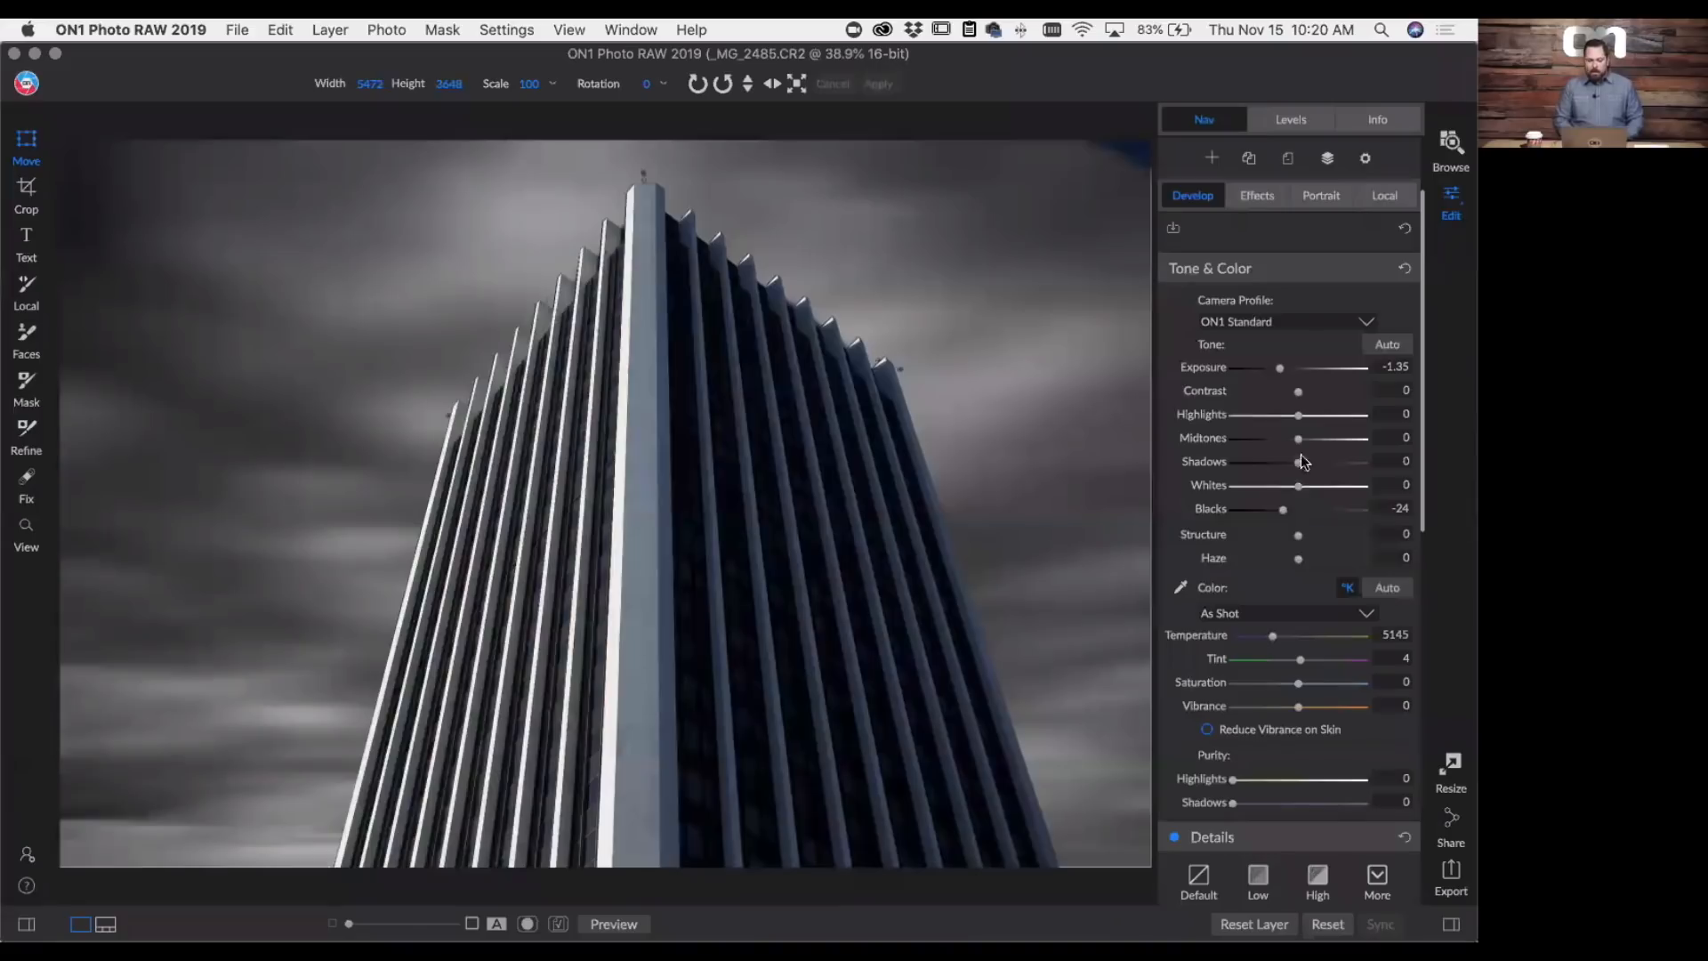
{"action": "left_click_drag", "start_coordinate": [1298, 464], "coordinate": [1314, 467]}
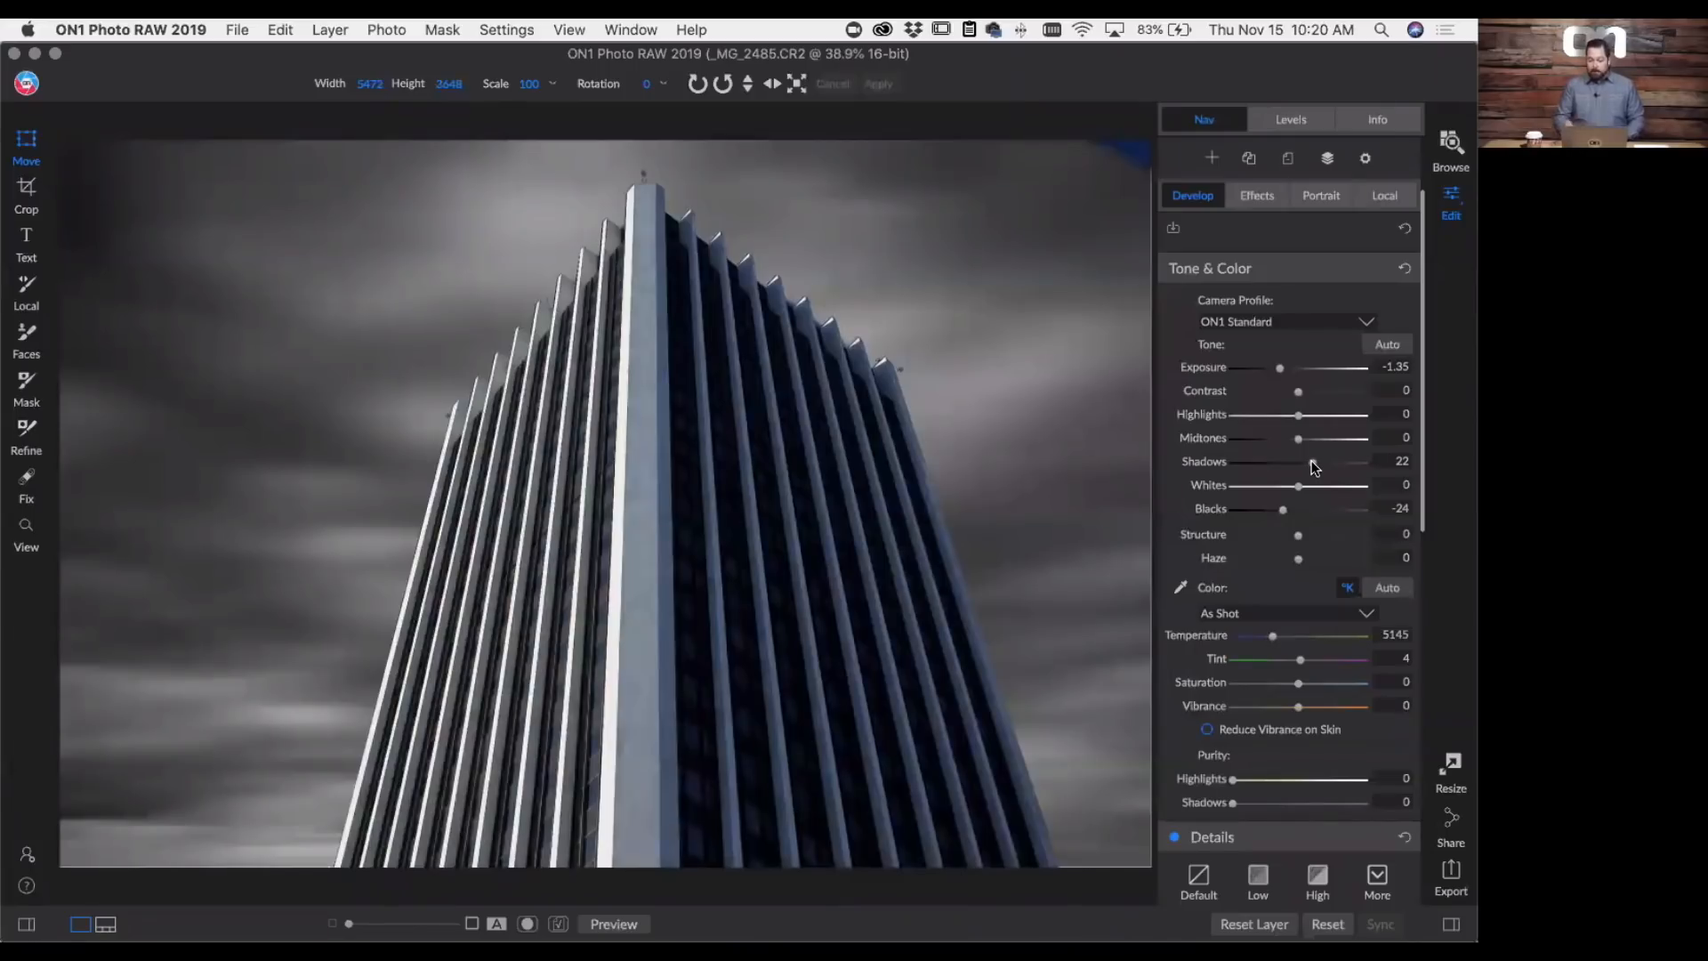
- Add a Black & White filter to the _MG_2485.CR2 tower layer
{"action": "left_click", "coordinate": [1257, 196]}
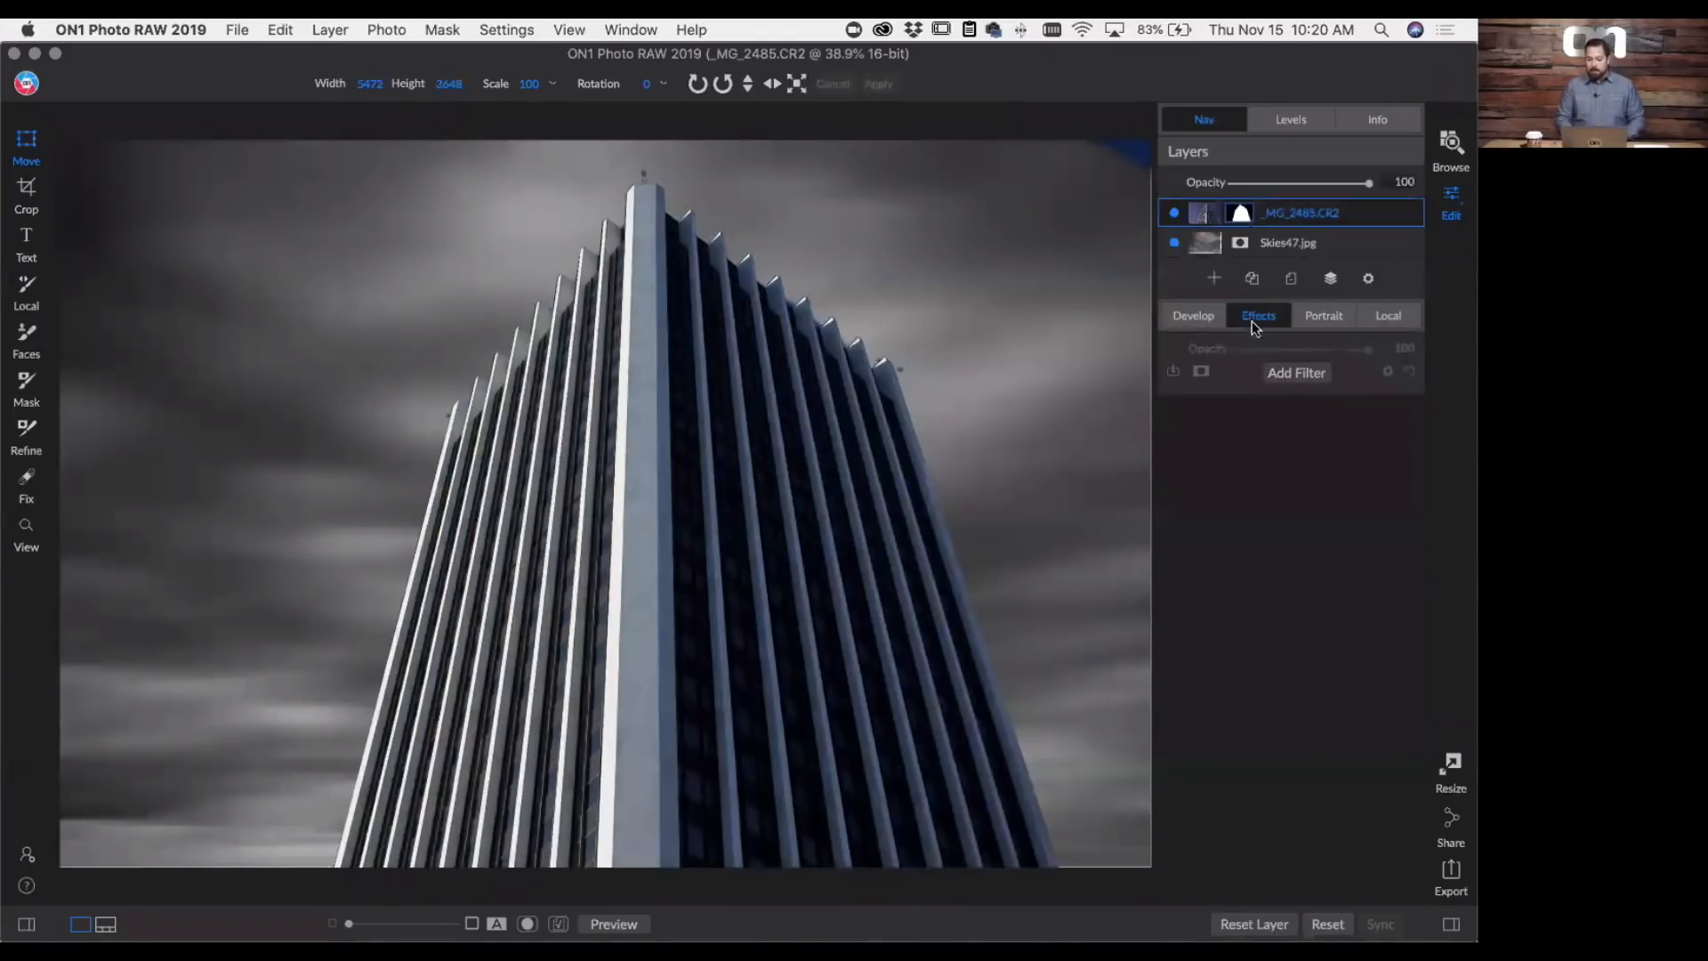
{"action": "left_click", "coordinate": [1309, 371]}
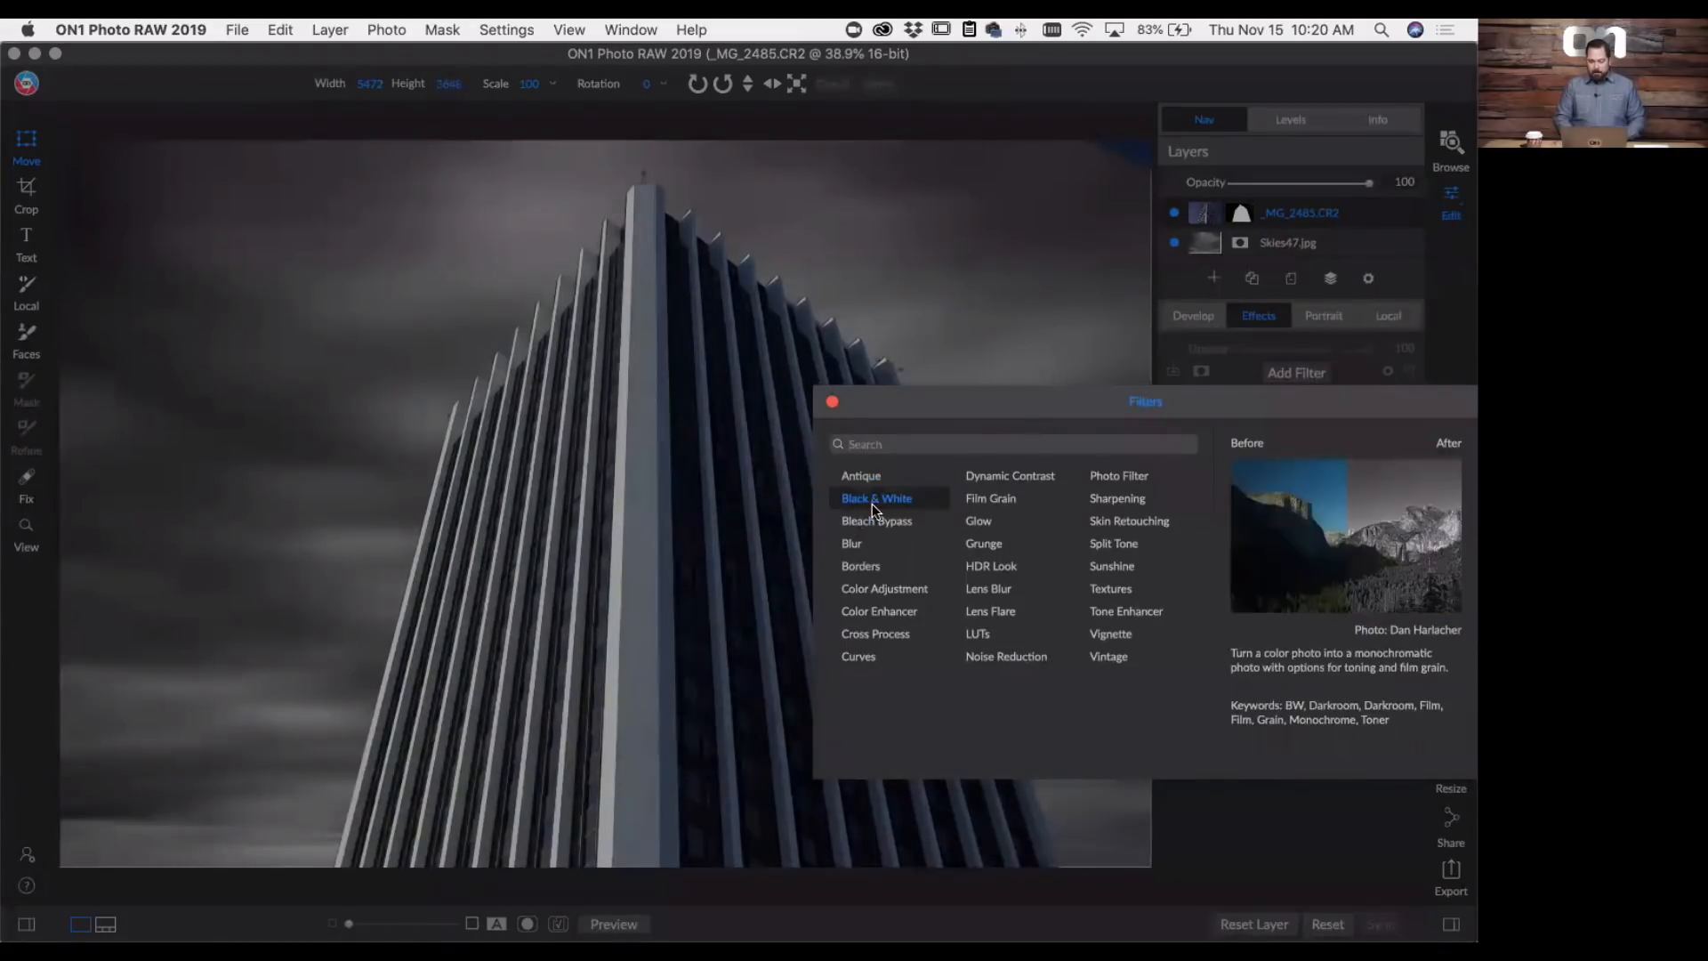
{"action": "left_click", "coordinate": [872, 503]}
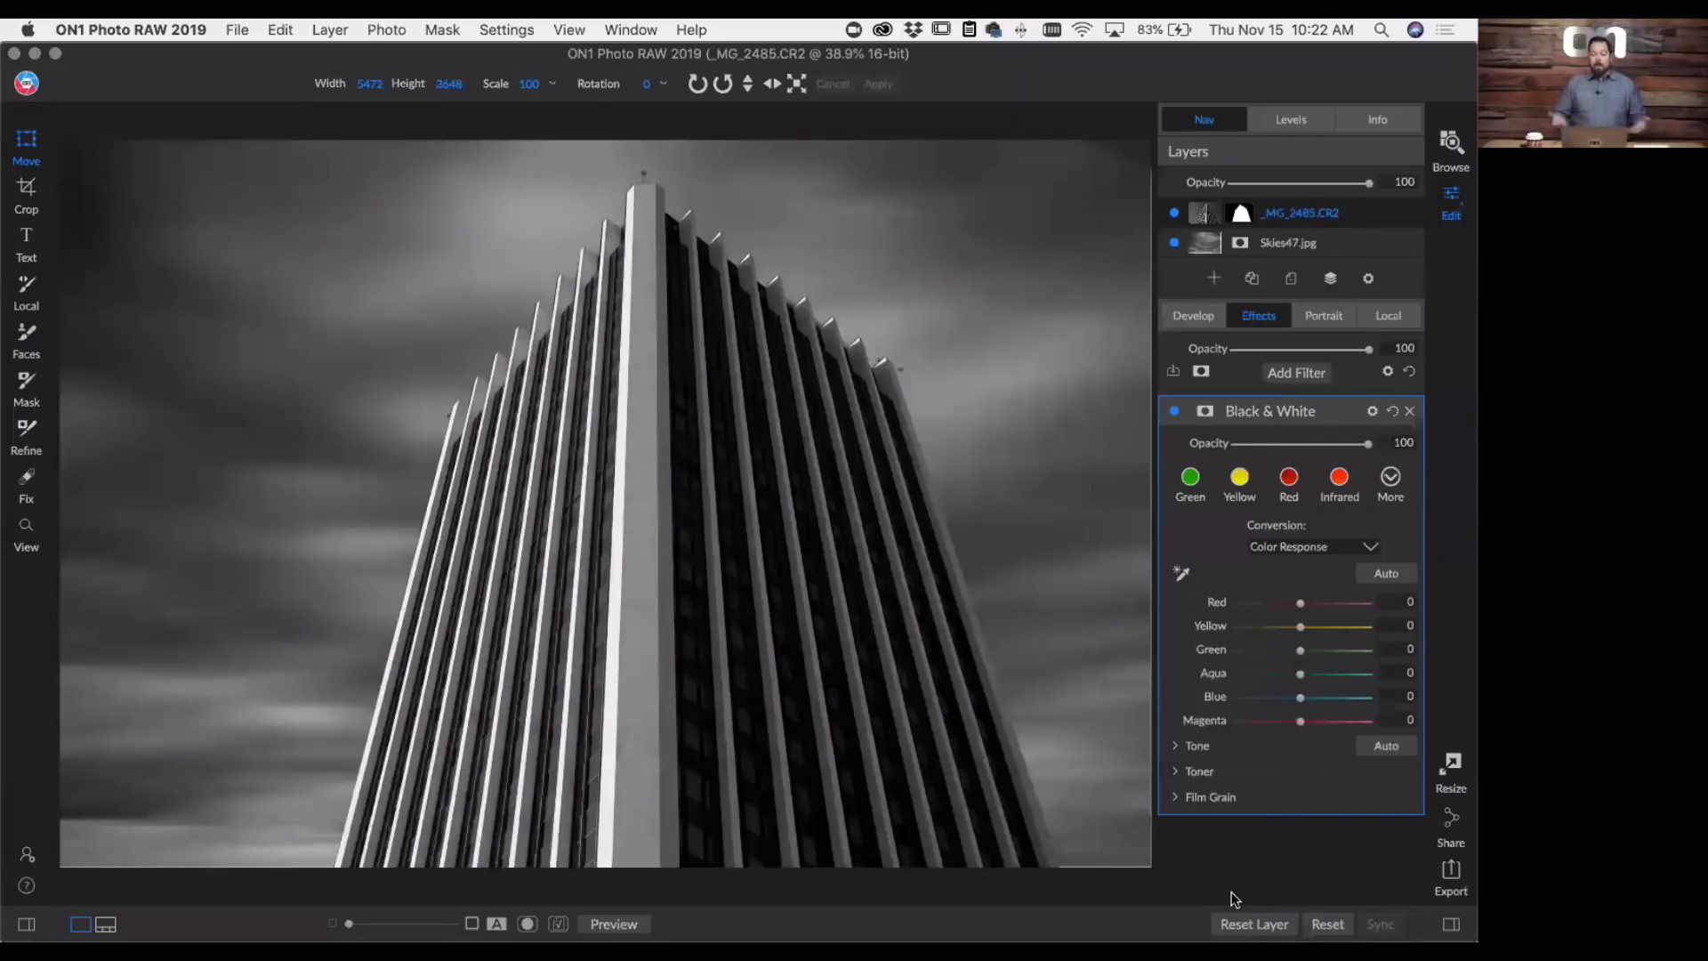
- Return to the photo browser, saving the skyscraper composite, and open _I2A4815.JPG for editing
{"action": "left_click", "coordinate": [1445, 140]}
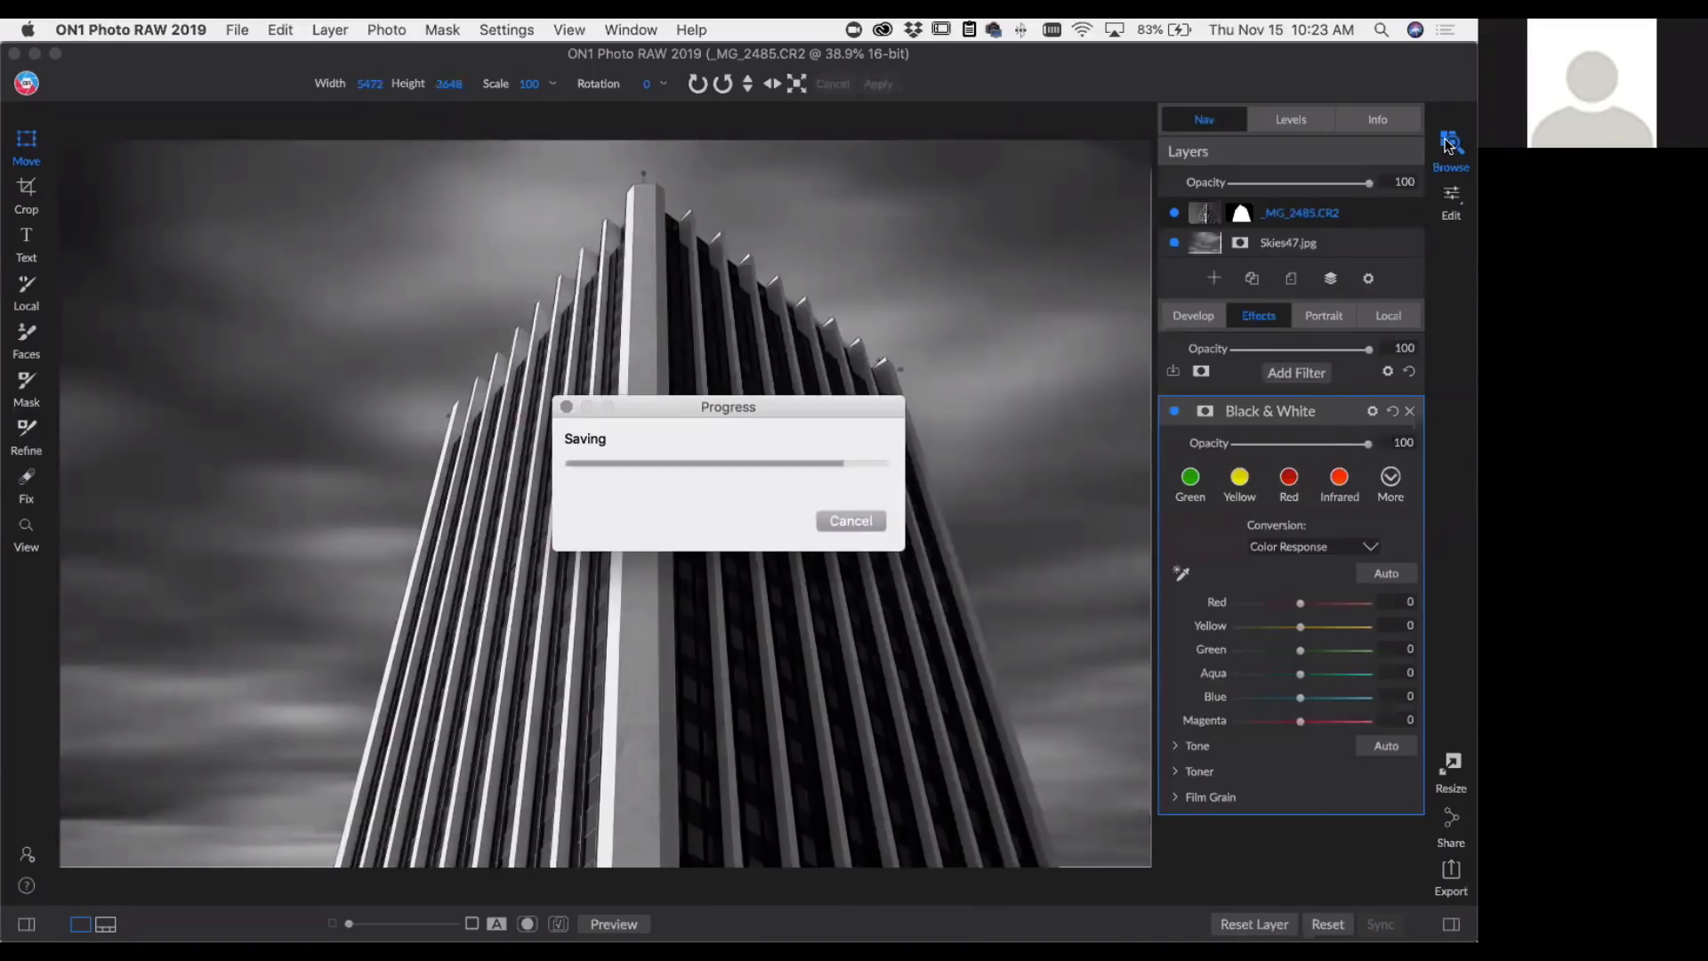
{"action": "left_click", "coordinate": [1448, 144]}
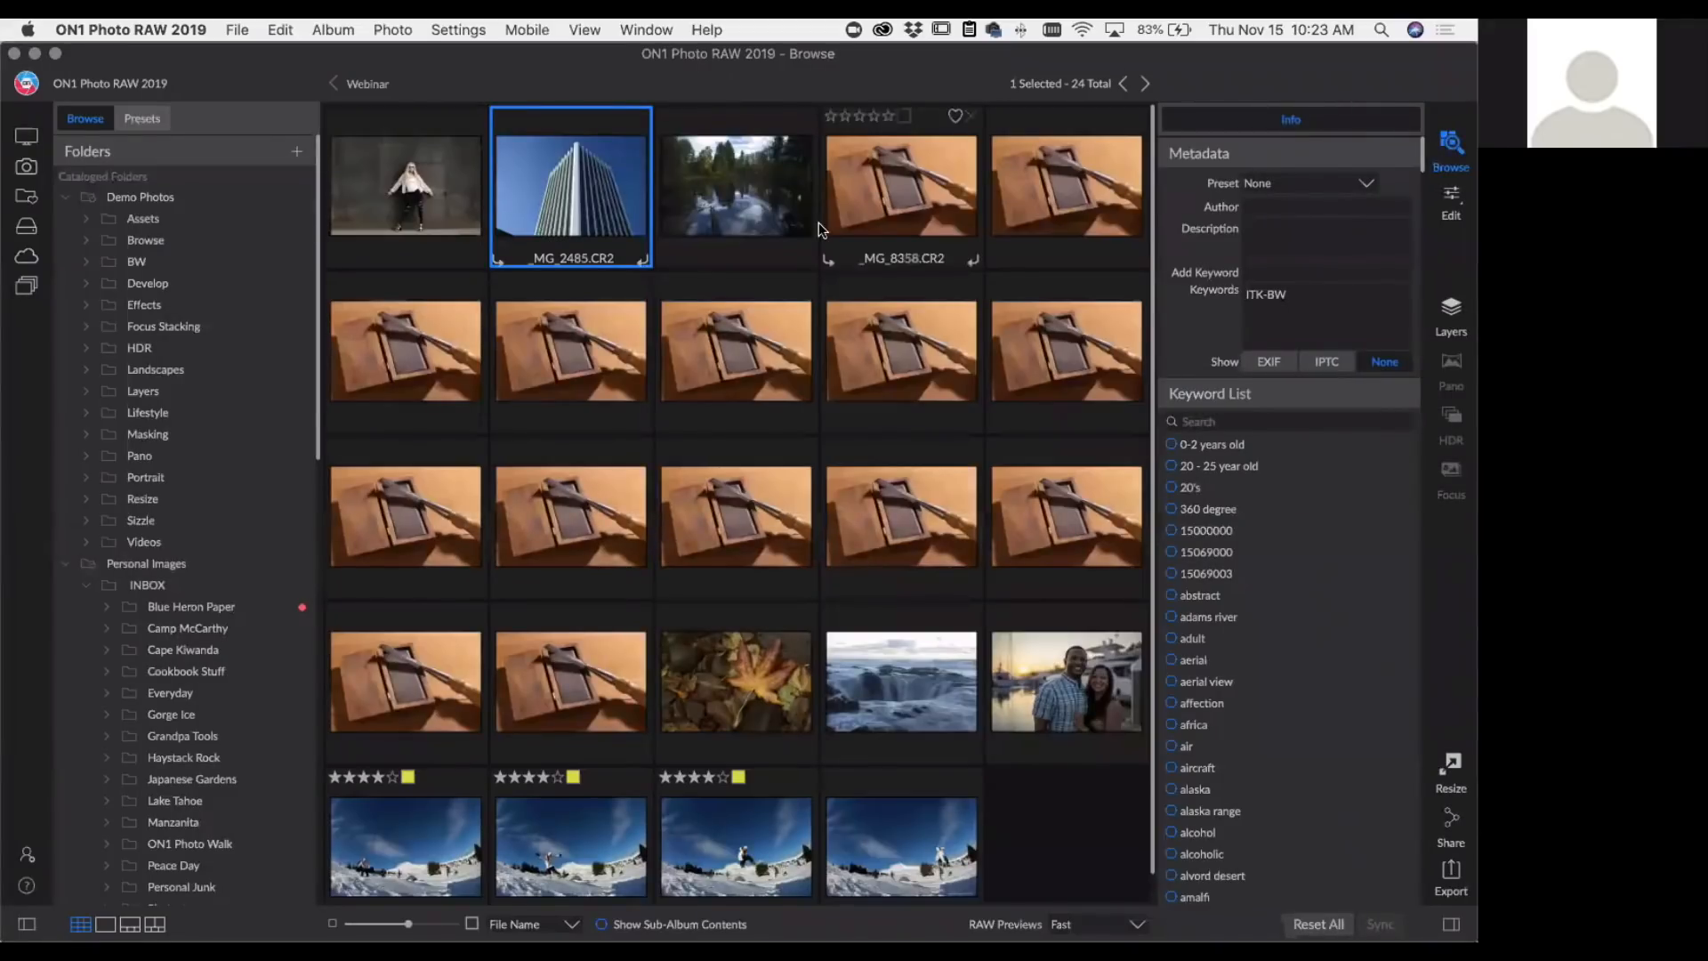
{"action": "left_click", "coordinate": [418, 179]}
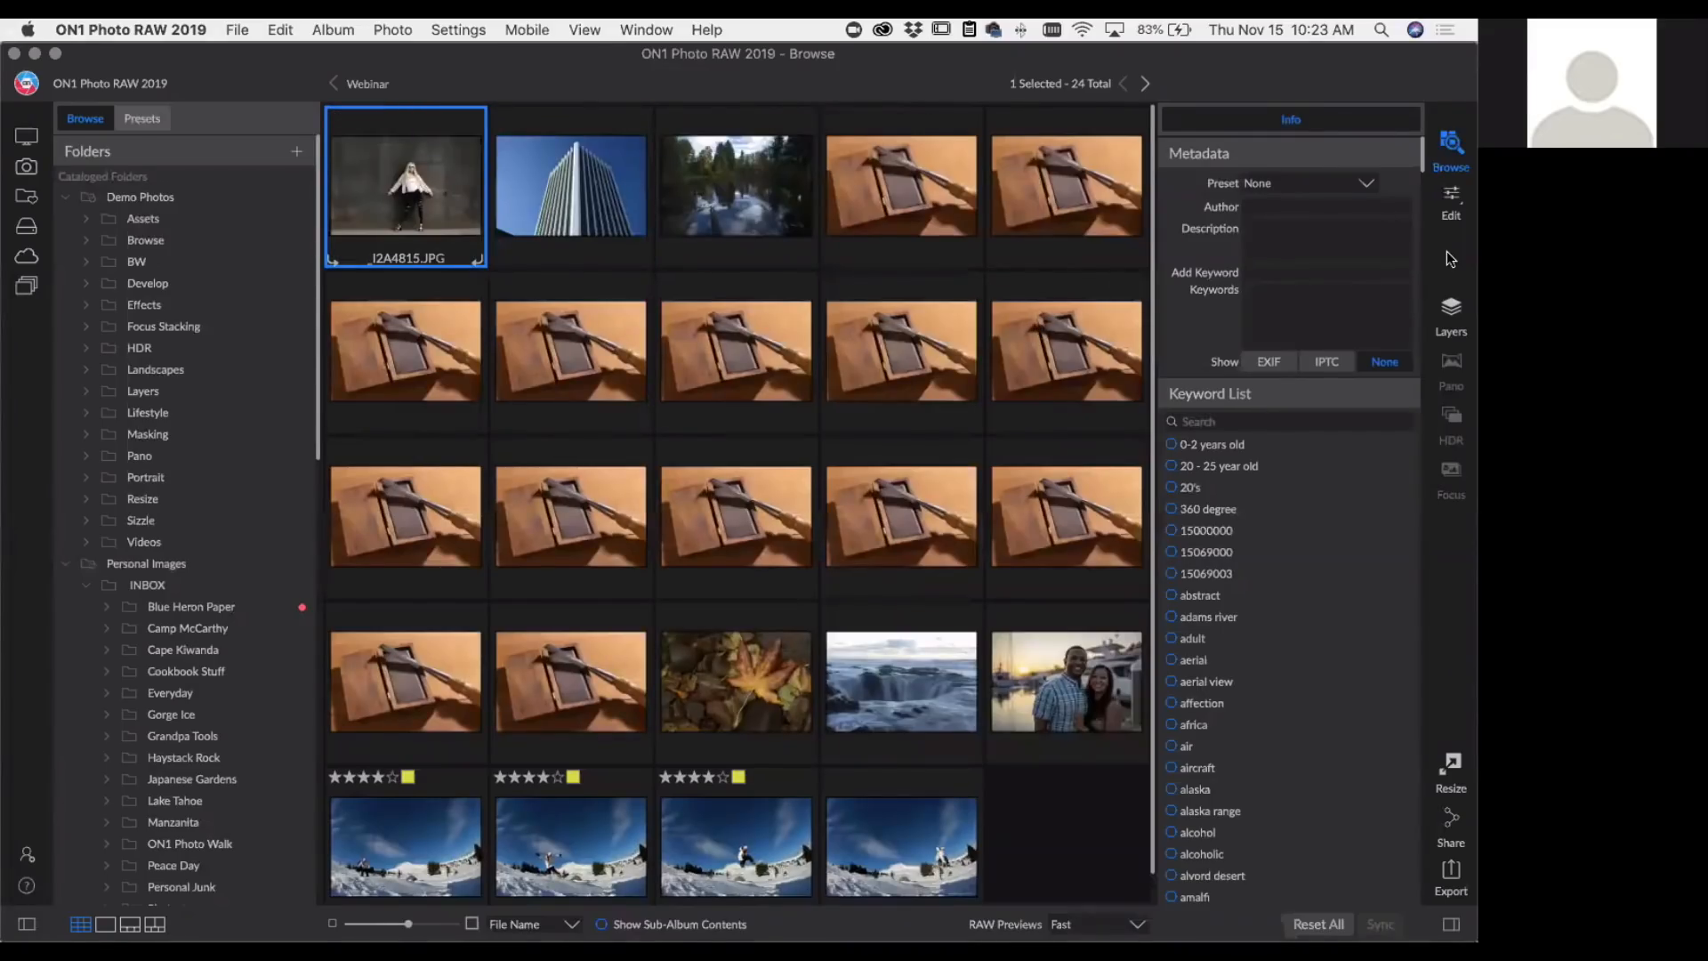
{"action": "left_click", "coordinate": [1449, 200]}
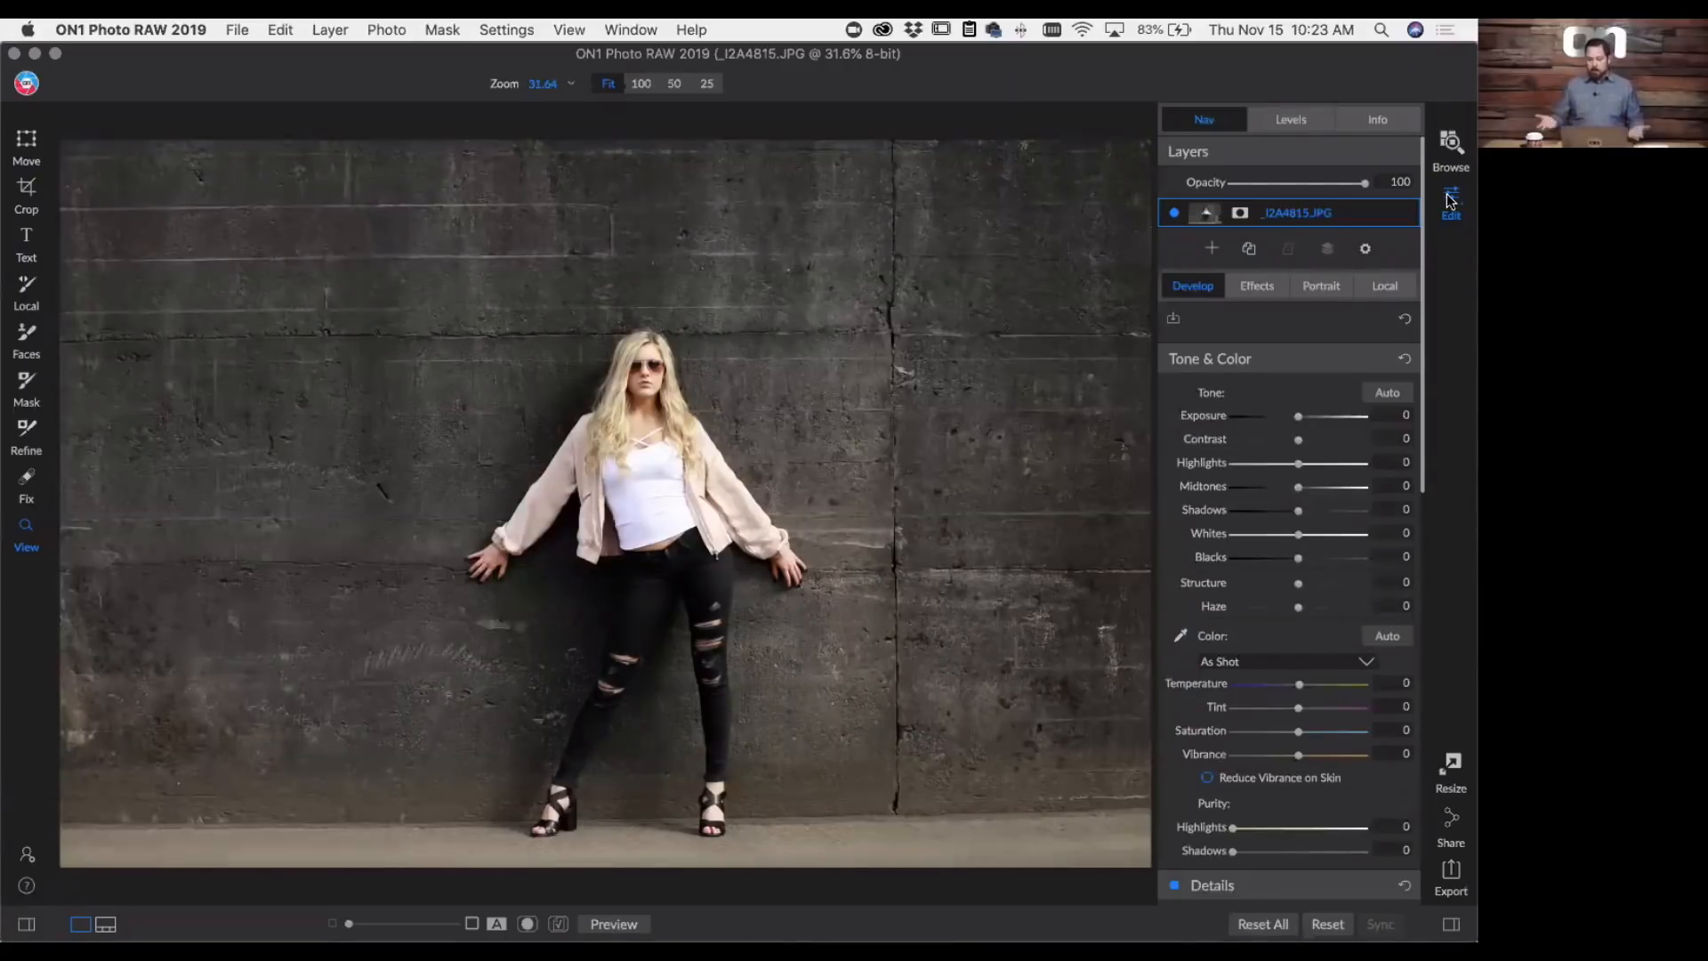
- Add a Textures filter to the portrait with the Warm Concrete wall texture and set the texture opacity to 100
{"action": "left_click", "coordinate": [1257, 285]}
{"action": "left_click", "coordinate": [1278, 344]}
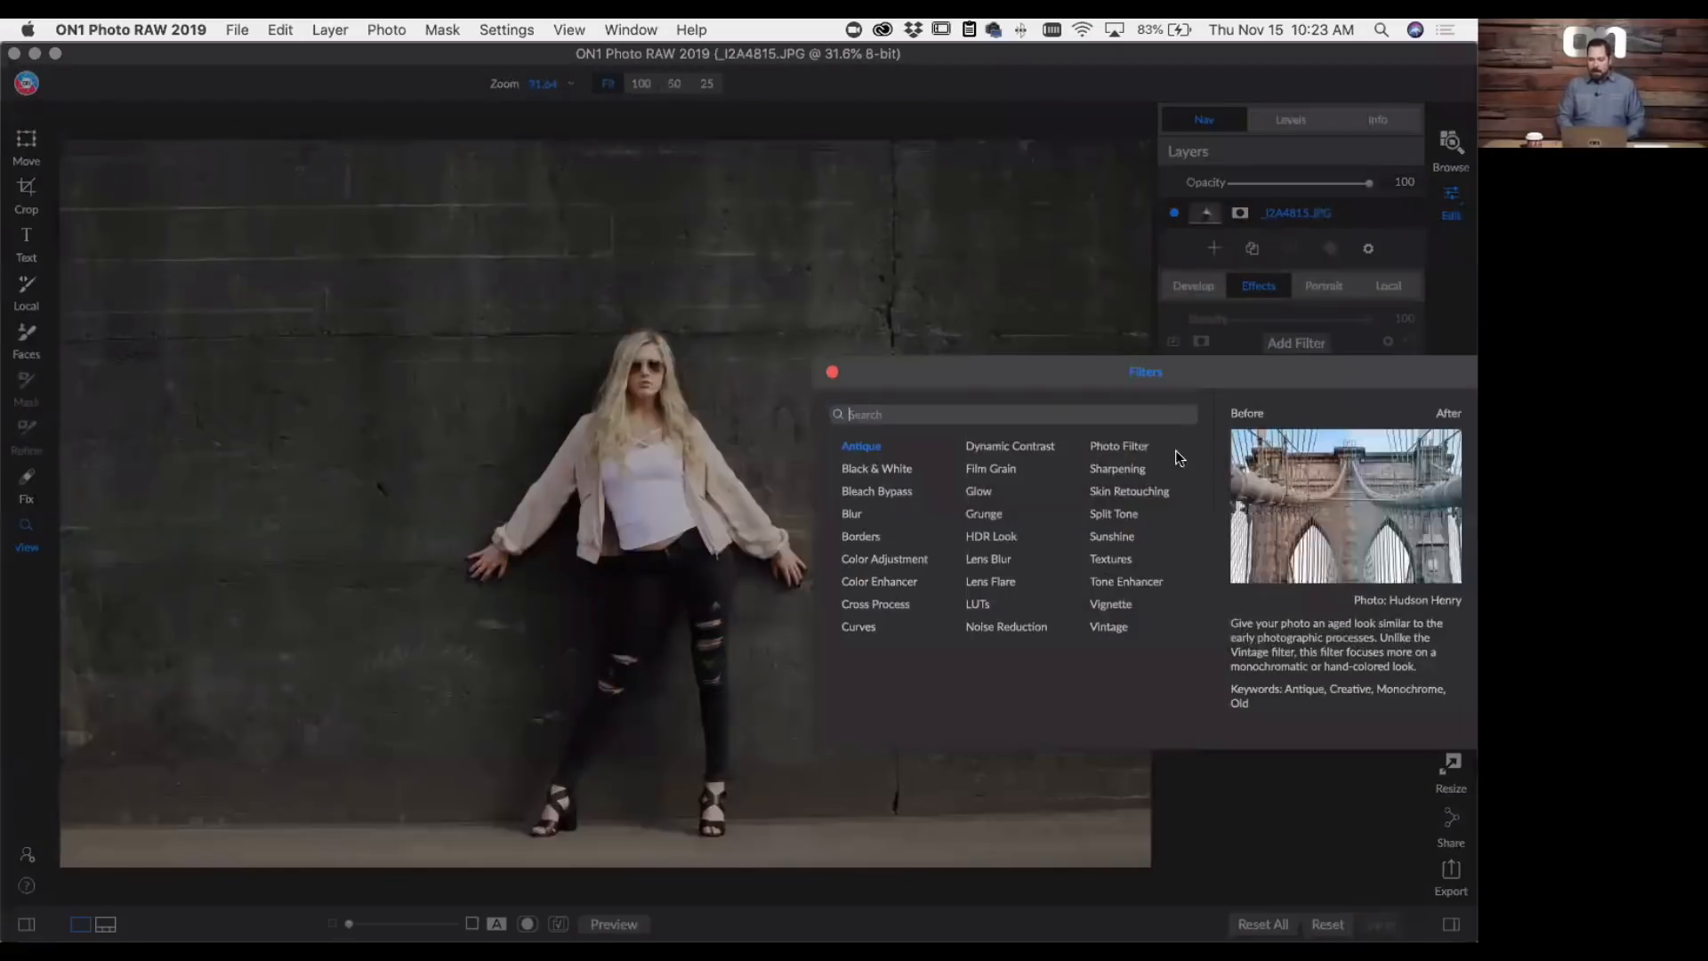
{"action": "left_click", "coordinate": [1118, 560]}
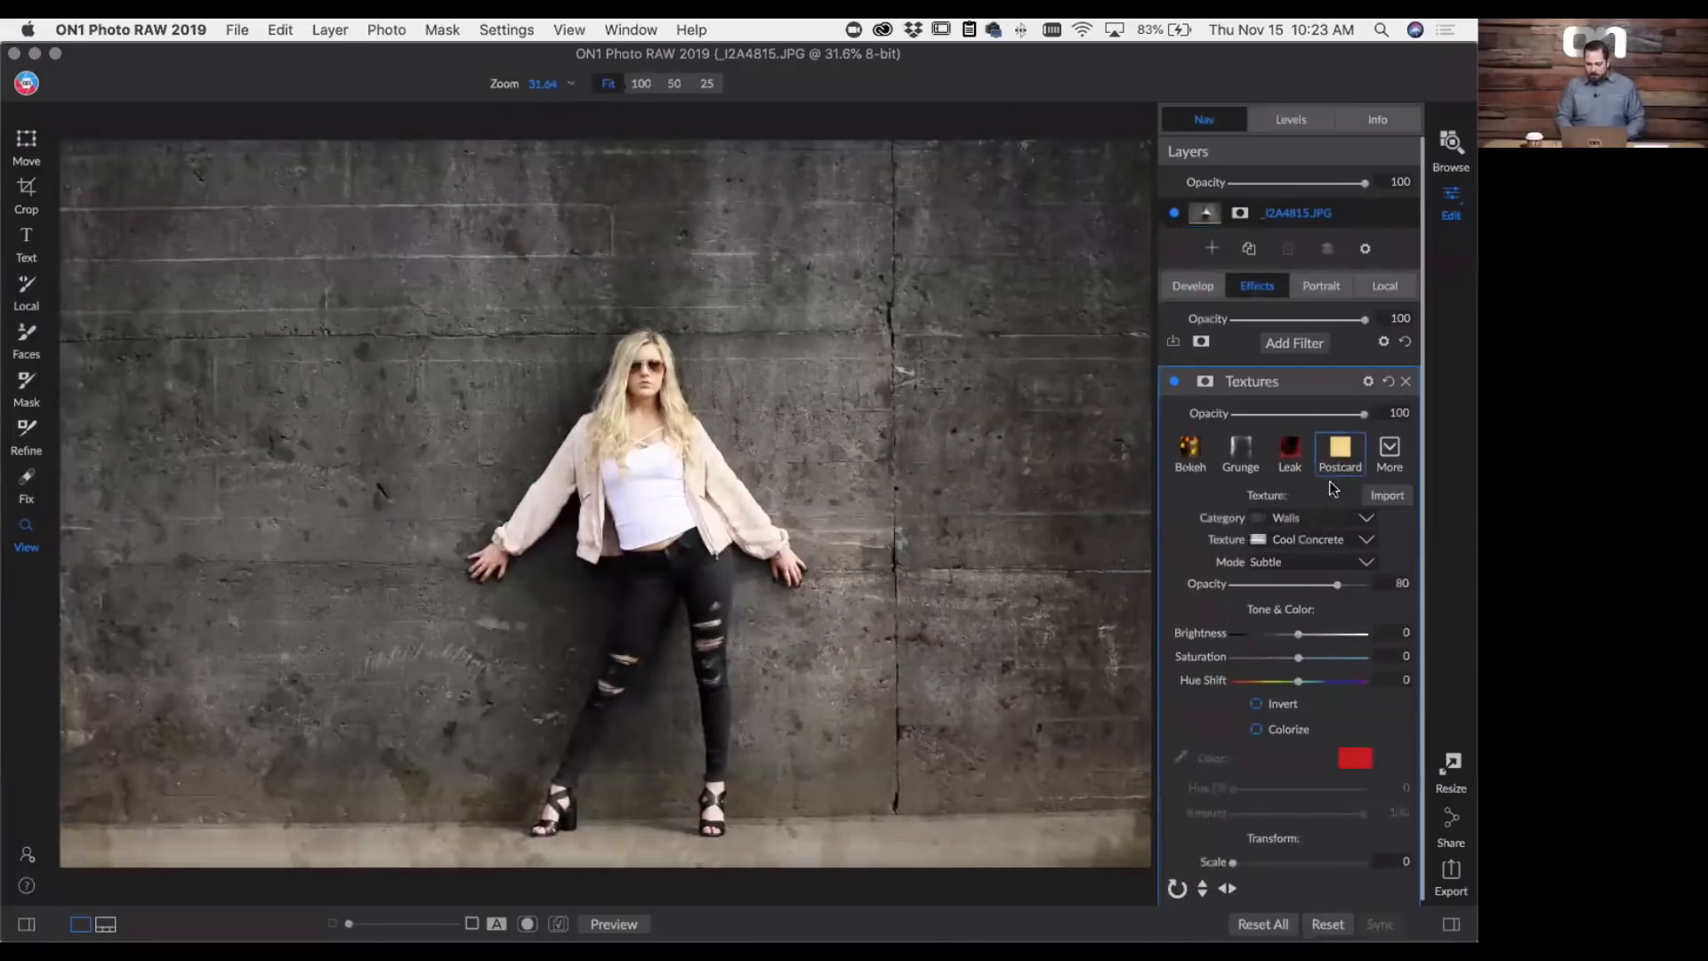
{"action": "left_click", "coordinate": [1301, 531]}
{"action": "scroll", "coordinate": [1309, 431], "scroll_direction": "down", "scroll_amount": 10}
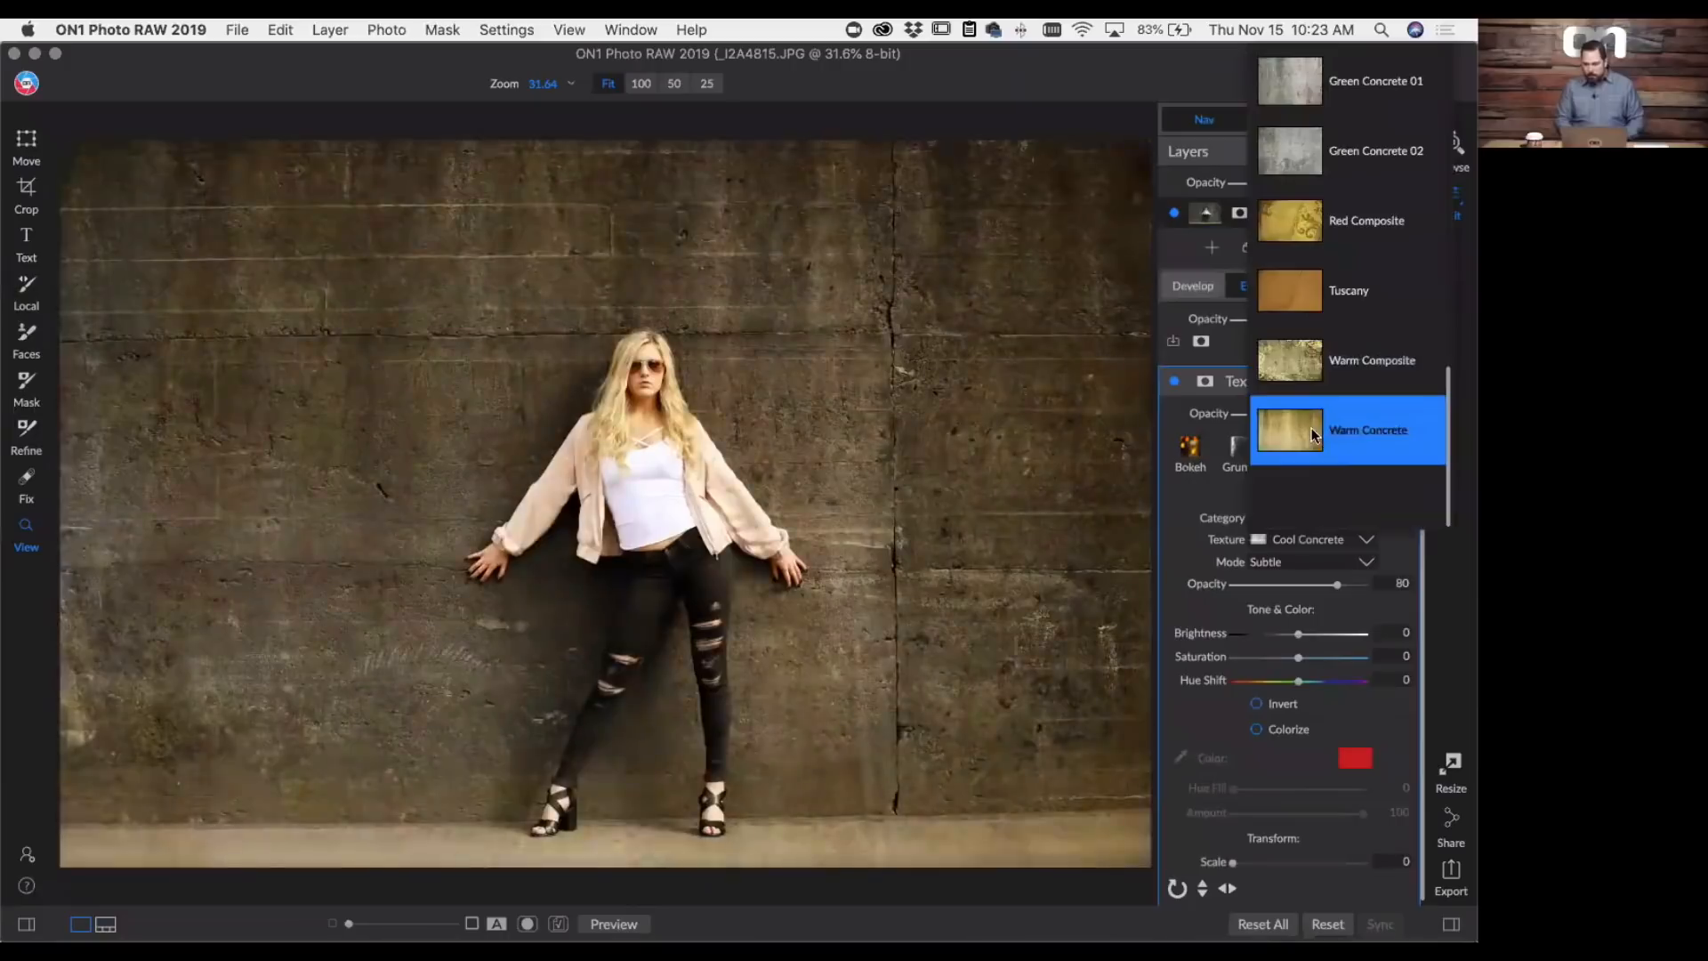
{"action": "left_click", "coordinate": [1313, 435]}
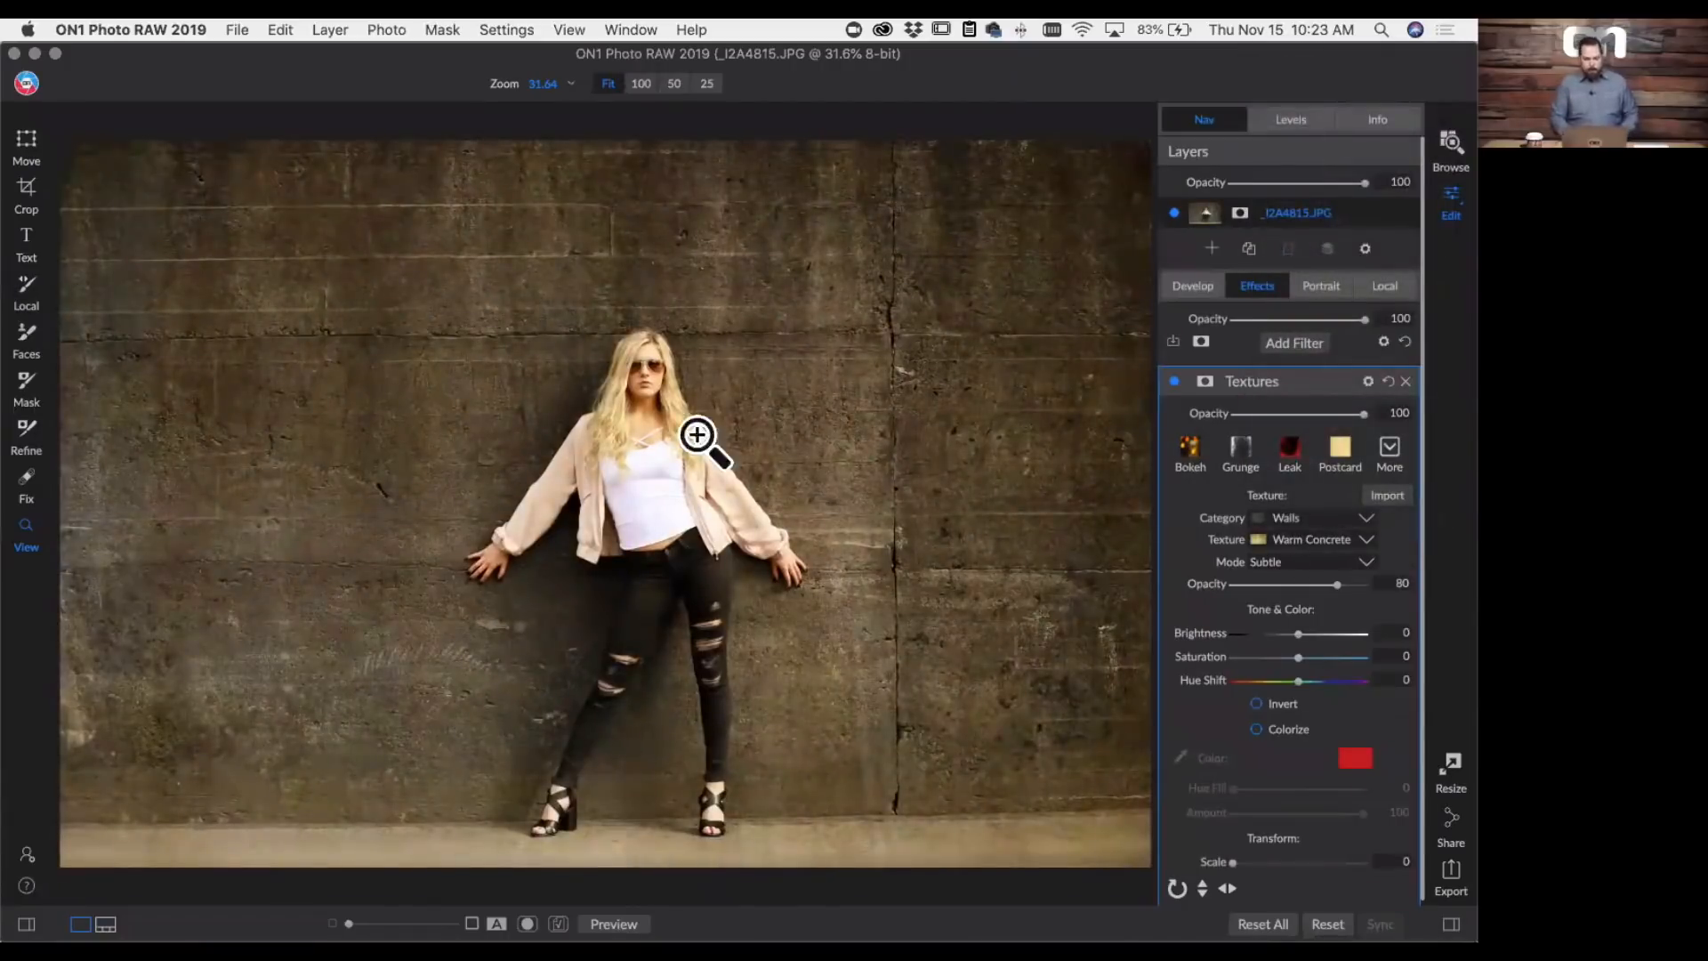
{"action": "left_click_drag", "start_coordinate": [1338, 584], "coordinate": [1397, 588]}
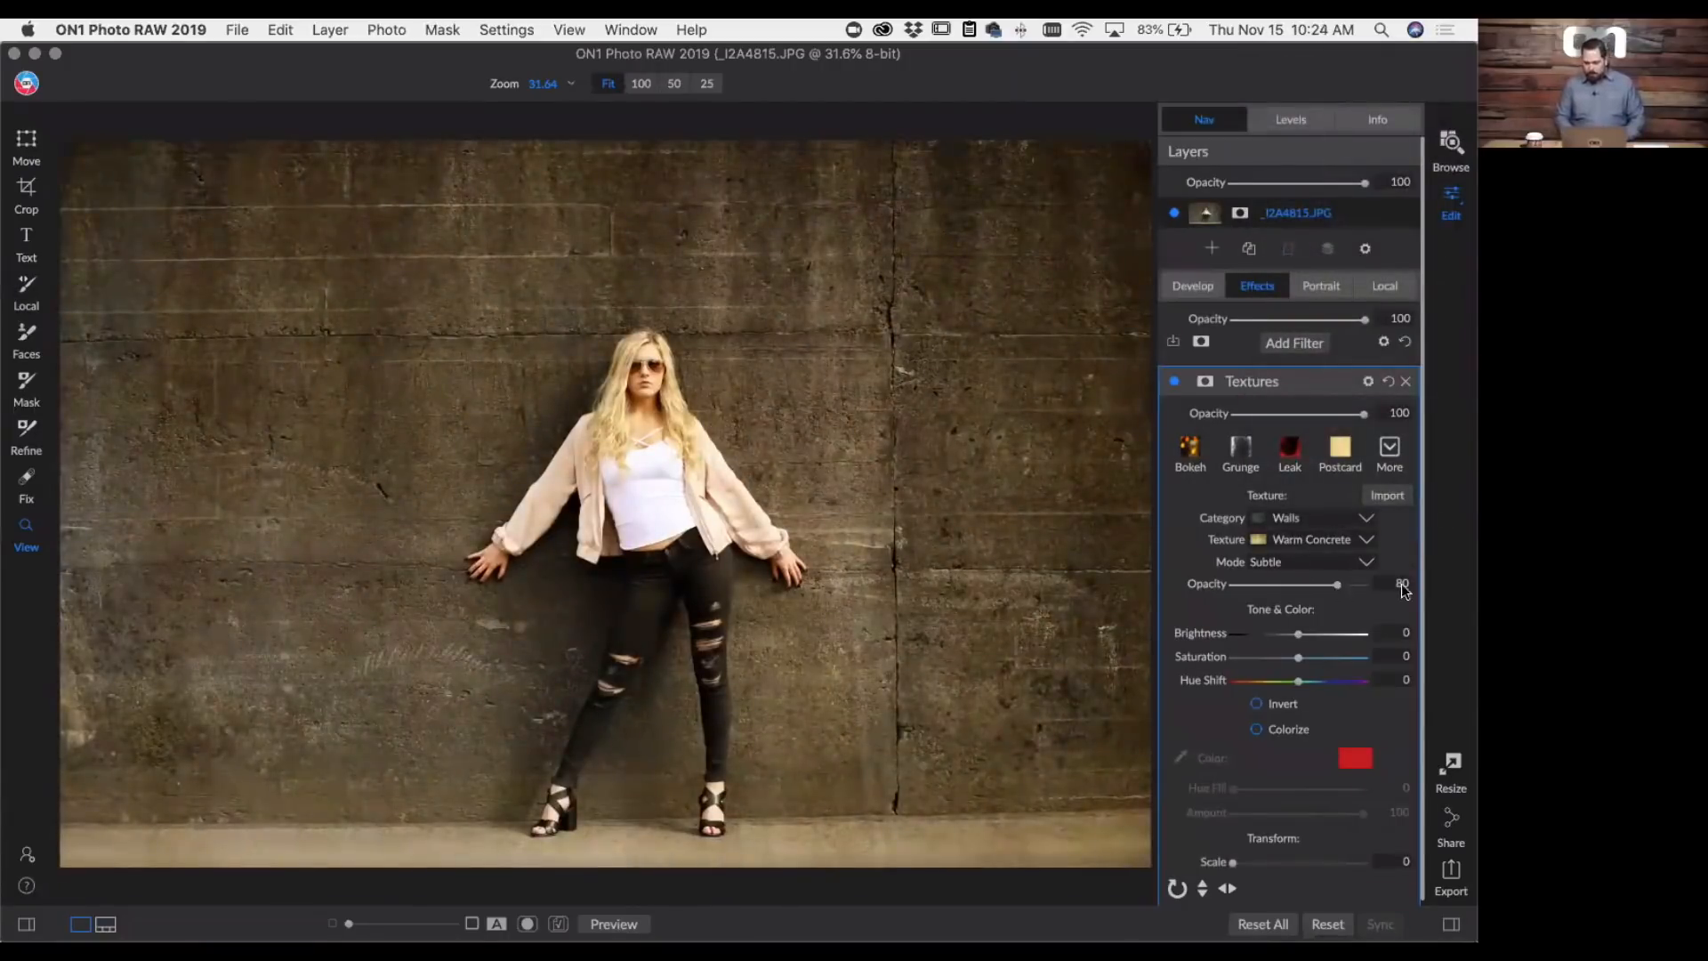
{"action": "left_click", "coordinate": [767, 380]}
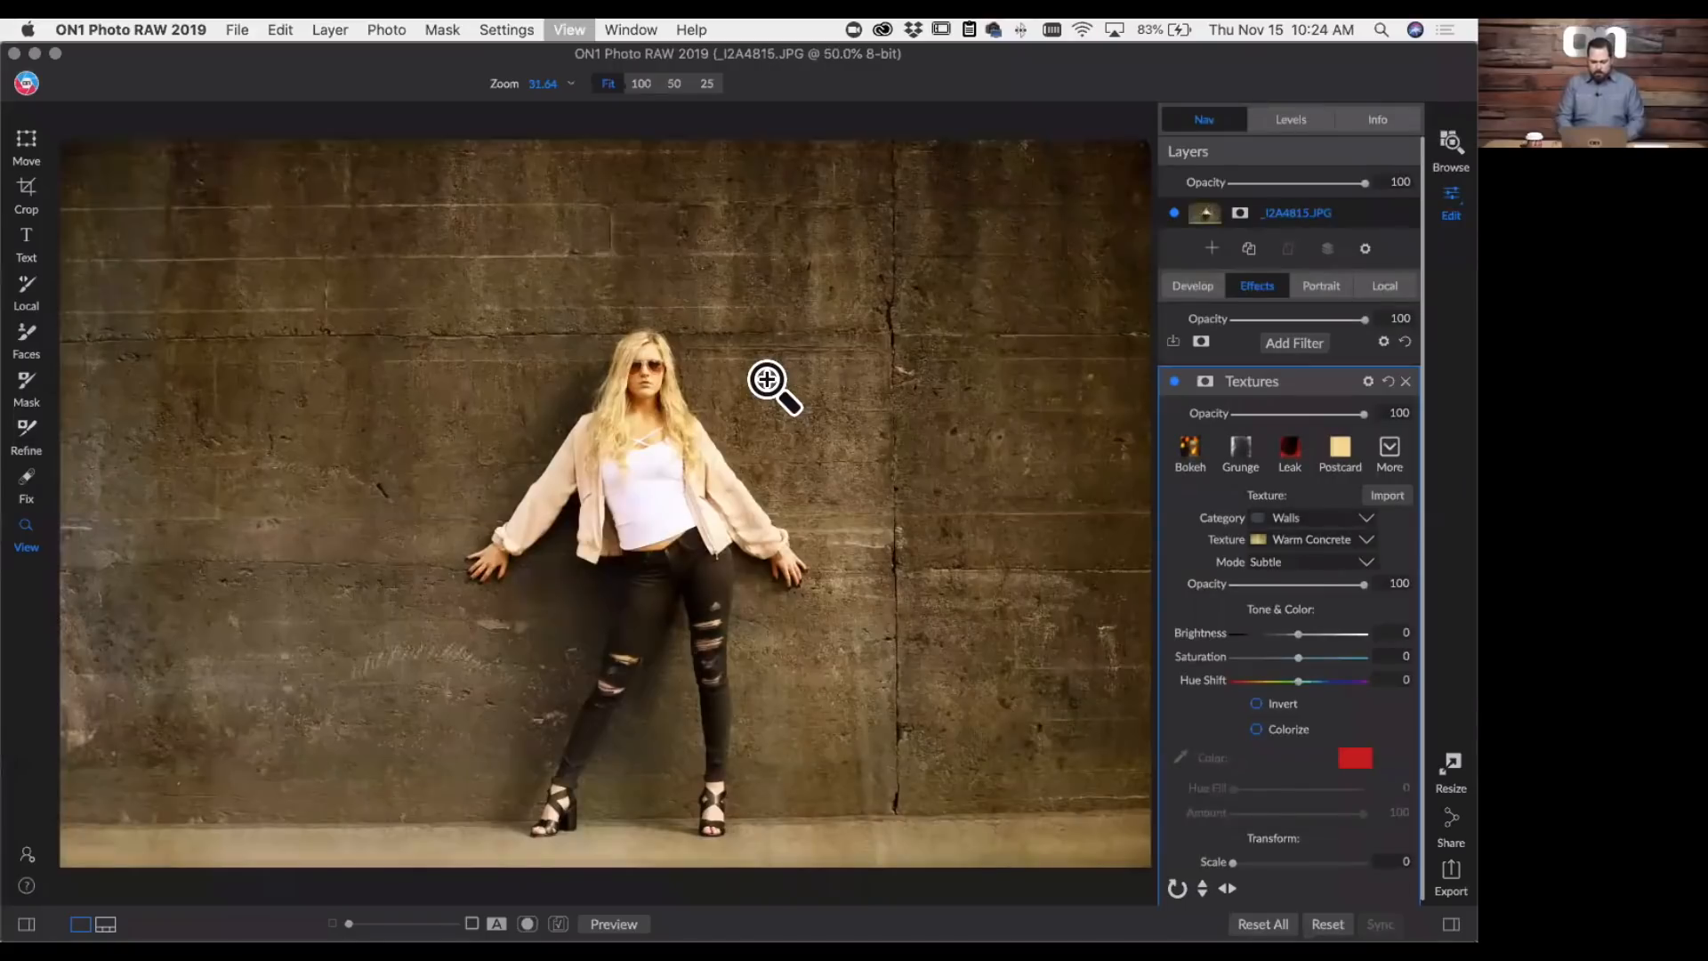
- Paint the Textures filter out of the woman's face using the filter's mask with a size 90 Paint Out brush
{"action": "left_click", "coordinate": [766, 380]}
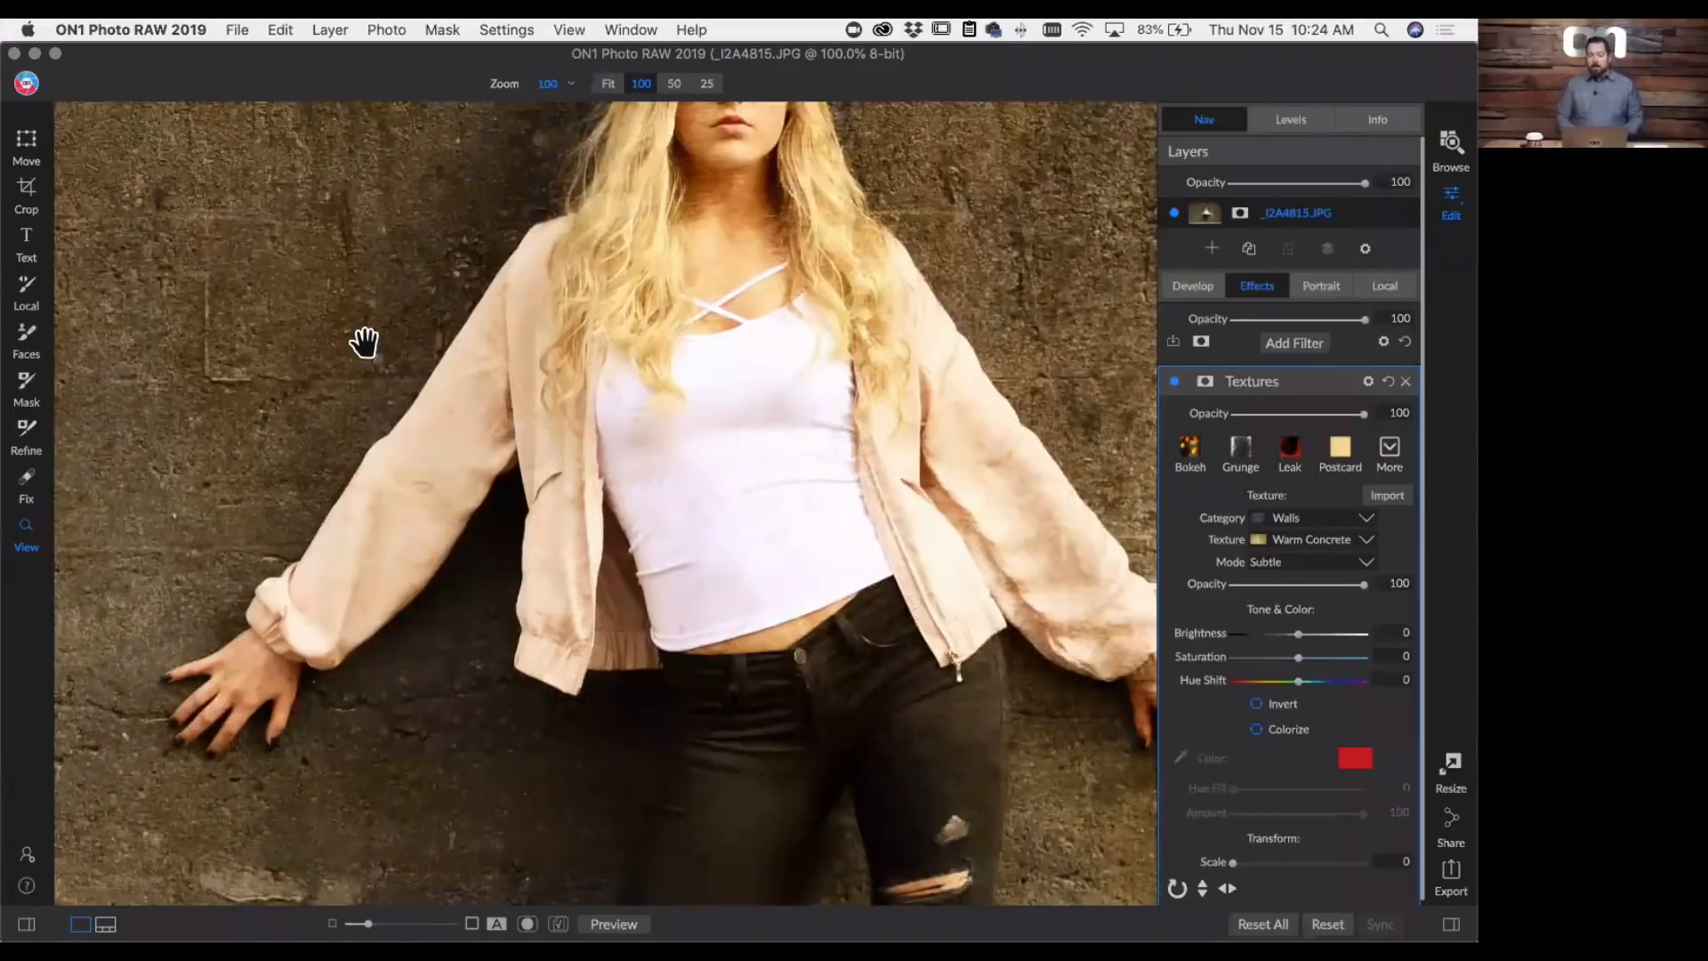
{"action": "key", "text": "super+0"}
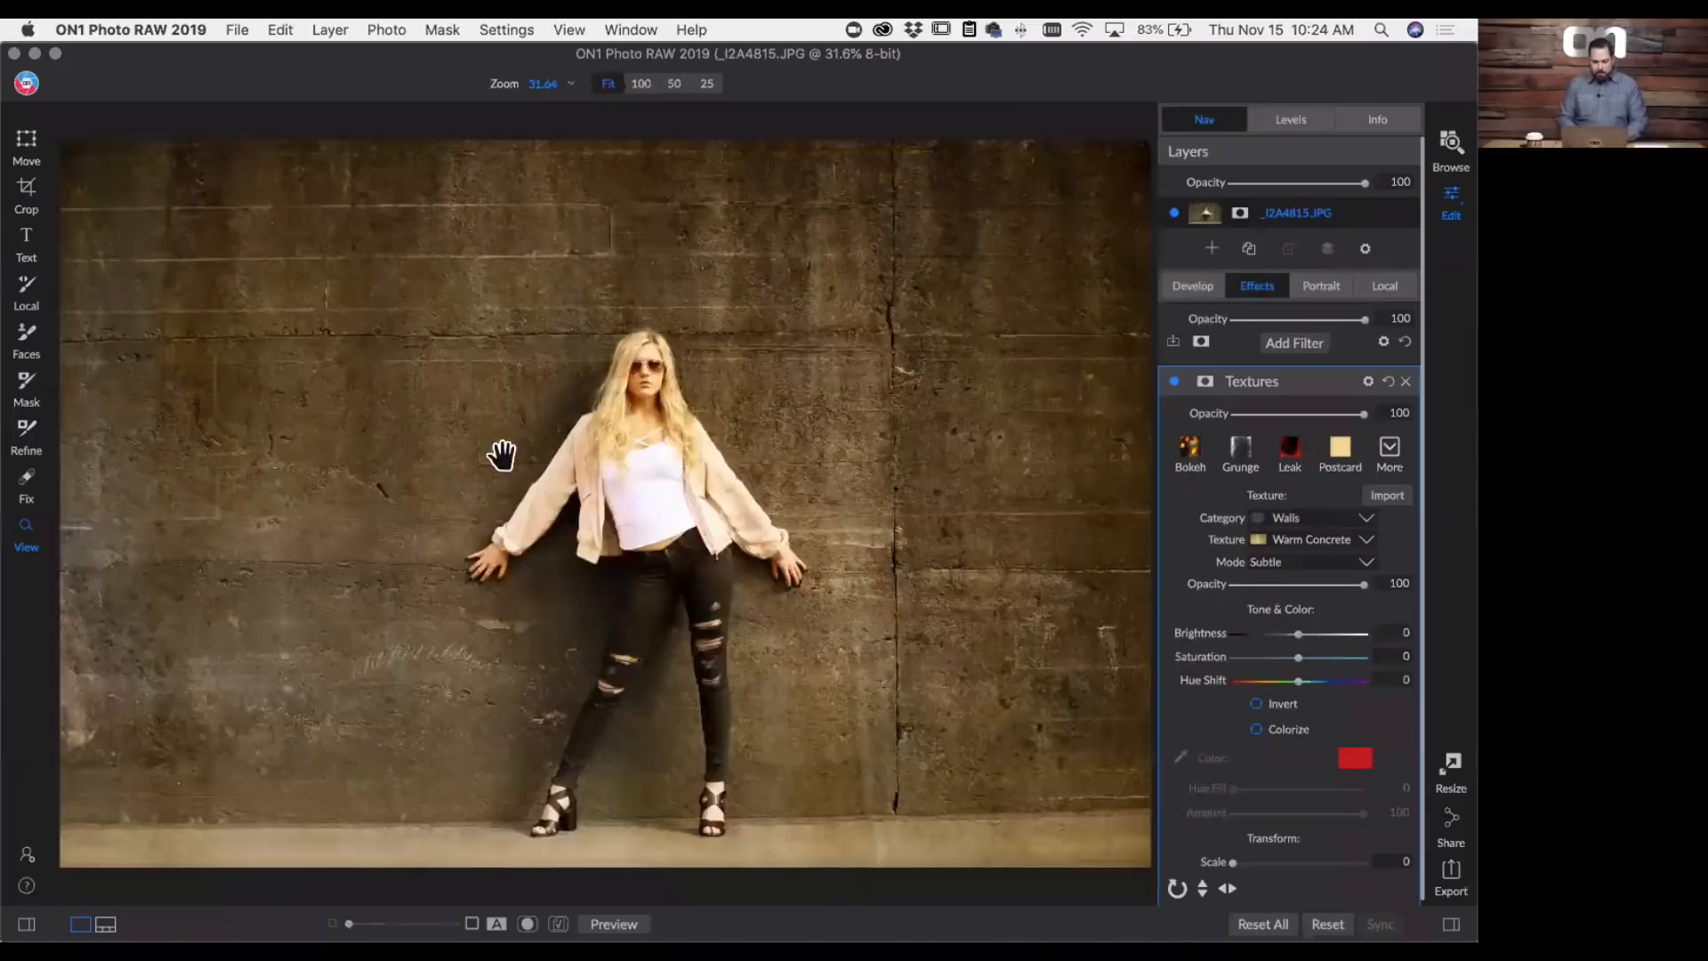
{"action": "left_click", "coordinate": [544, 383]}
{"action": "left_click_drag", "start_coordinate": [808, 424], "coordinate": [616, 278]}
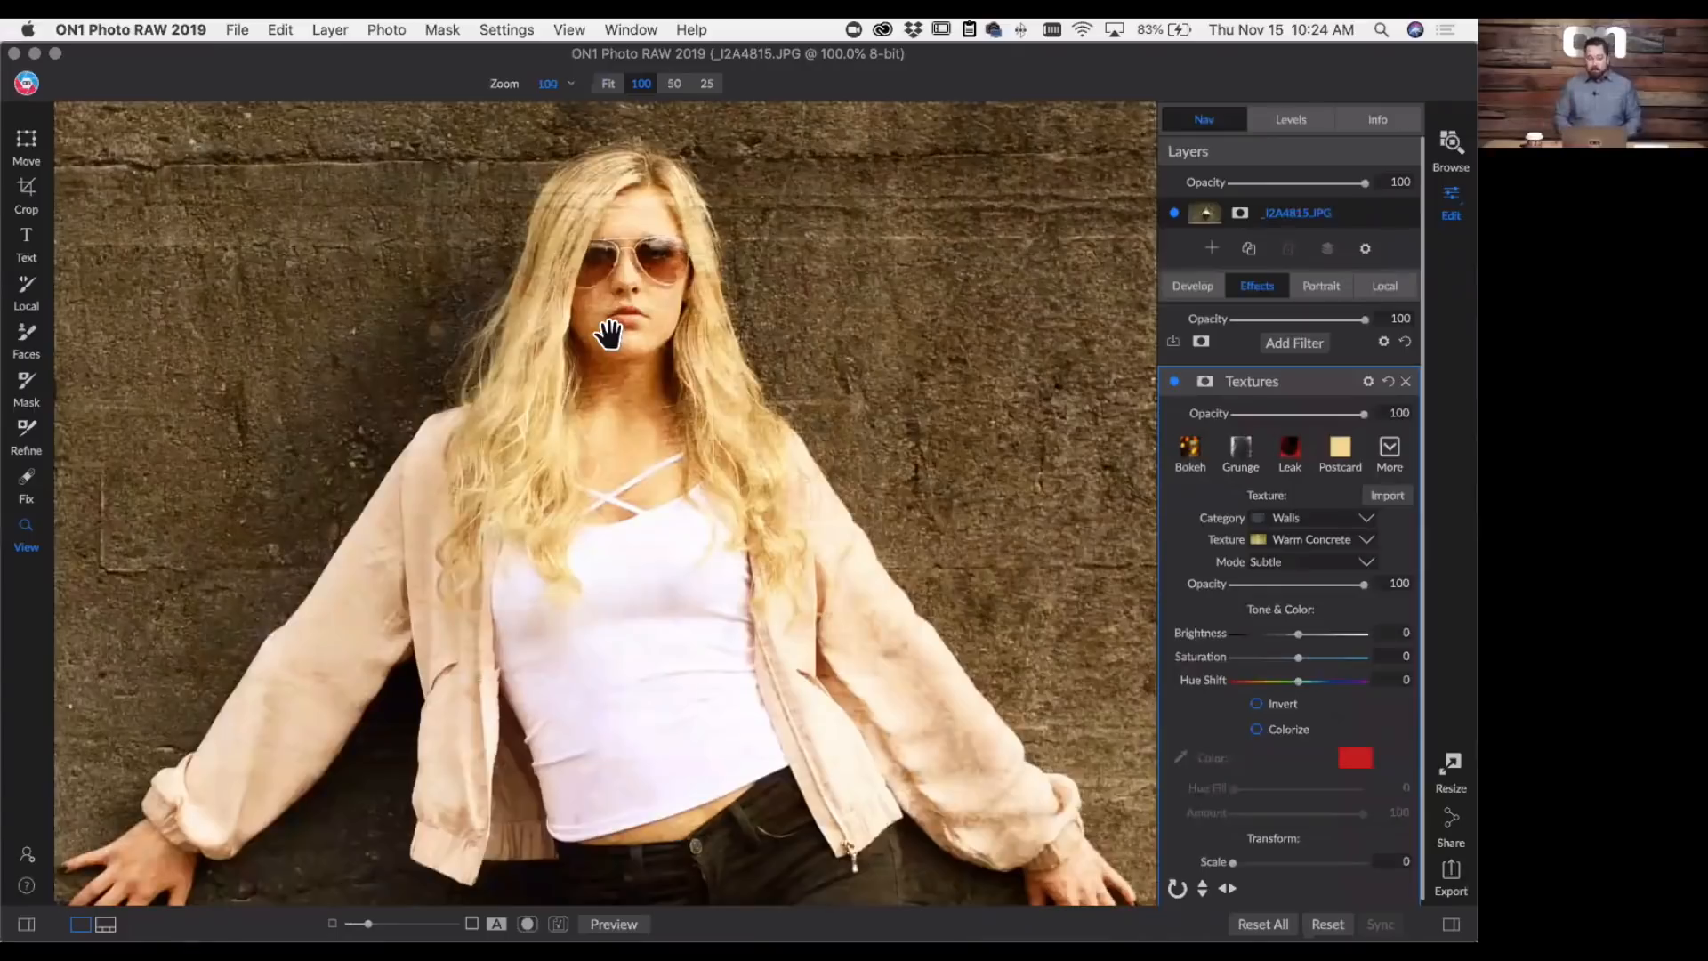
{"action": "left_click", "coordinate": [1205, 381]}
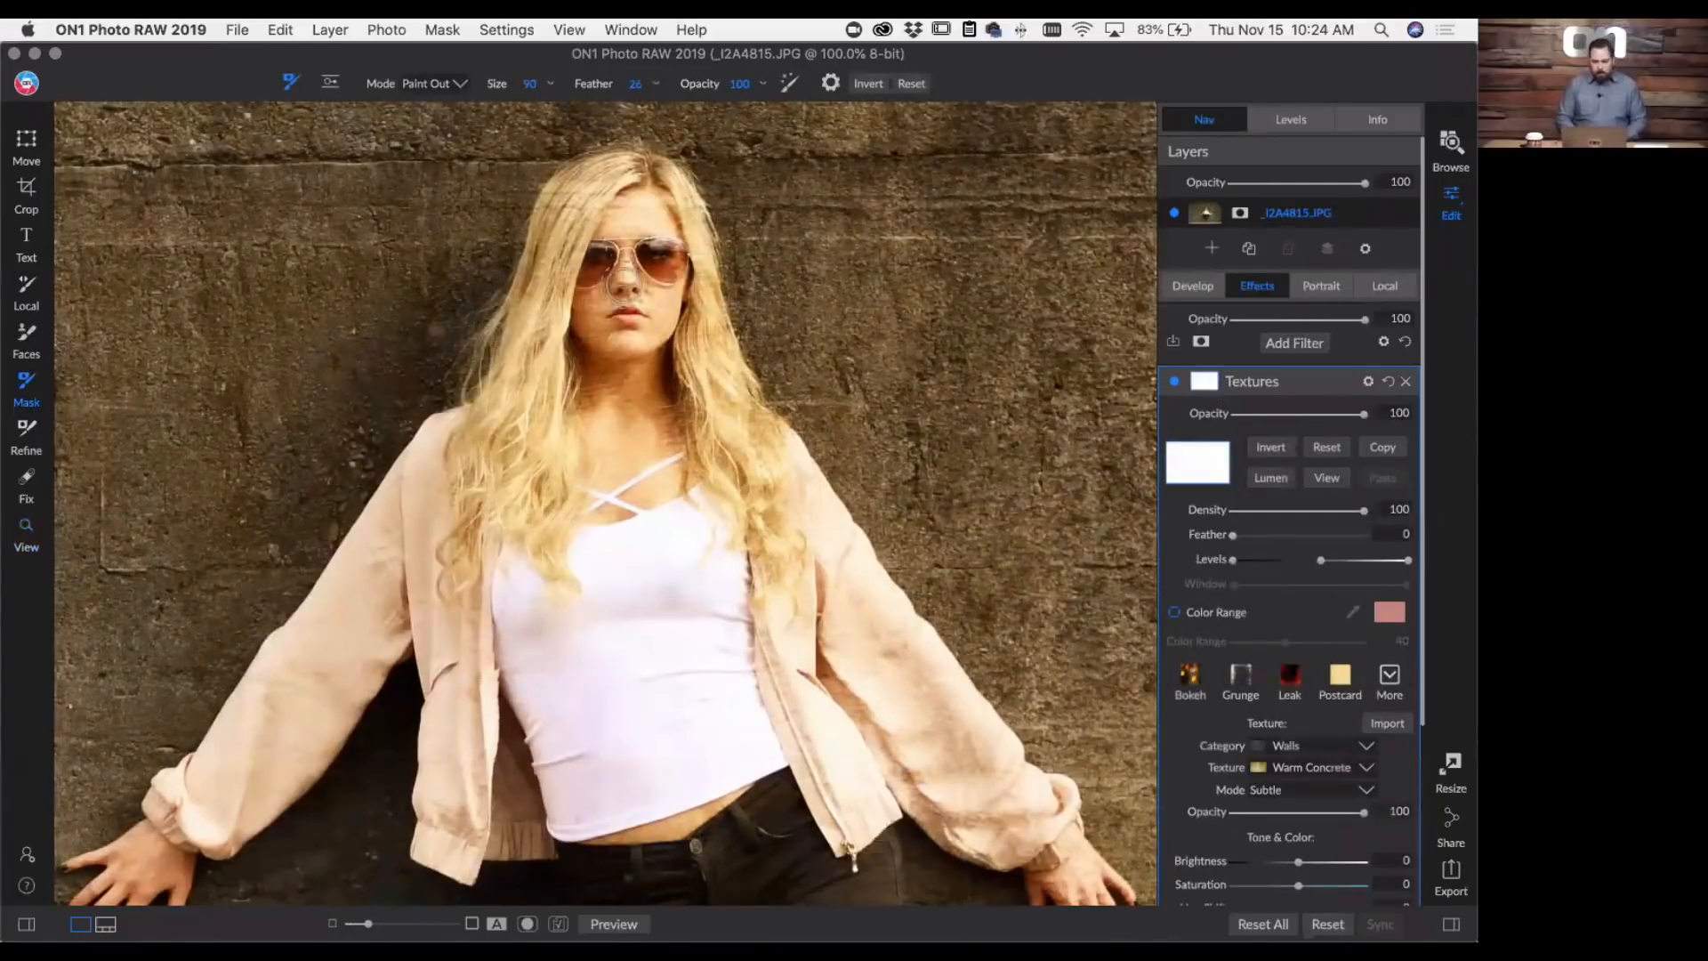
{"action": "mouse_move", "coordinate": [625, 273]}
{"action": "left_mouse_down"}
{"action": "mouse_move", "coordinate": [652, 247]}
{"action": "mouse_move", "coordinate": [610, 309]}
{"action": "left_mouse_up"}
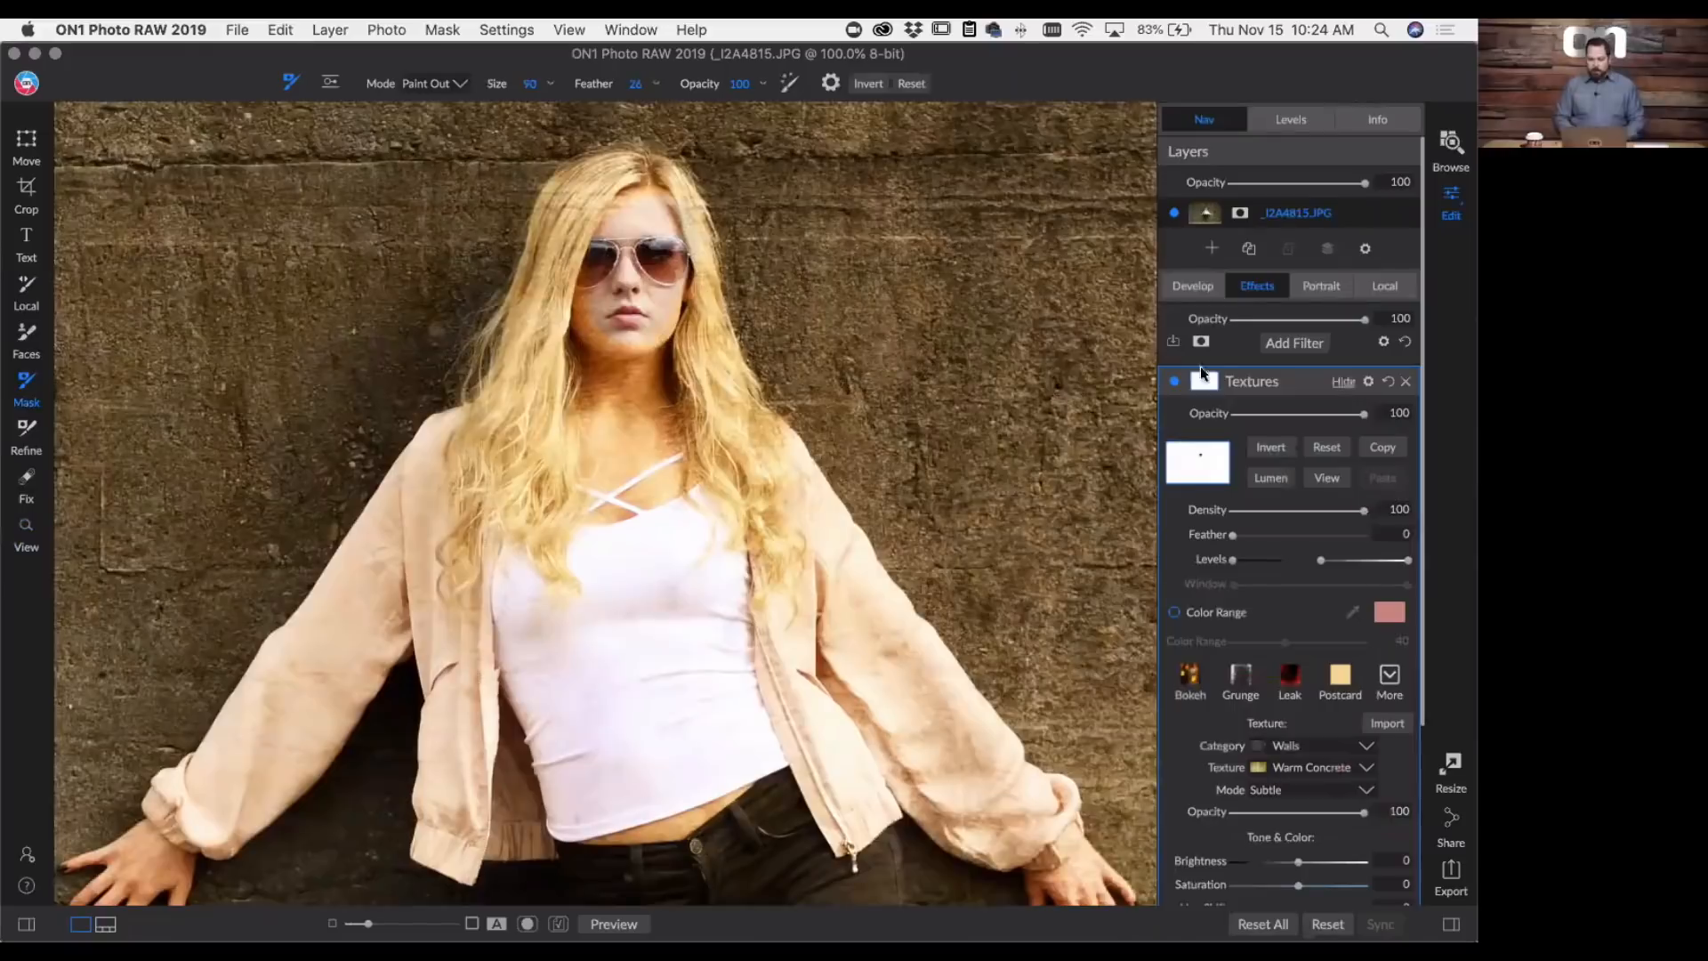
- Remove the Textures filter from the portrait and add Warm Concrete.jpg from the ON1 Extras Walls textures as a new layer
{"action": "left_click", "coordinate": [1406, 383]}
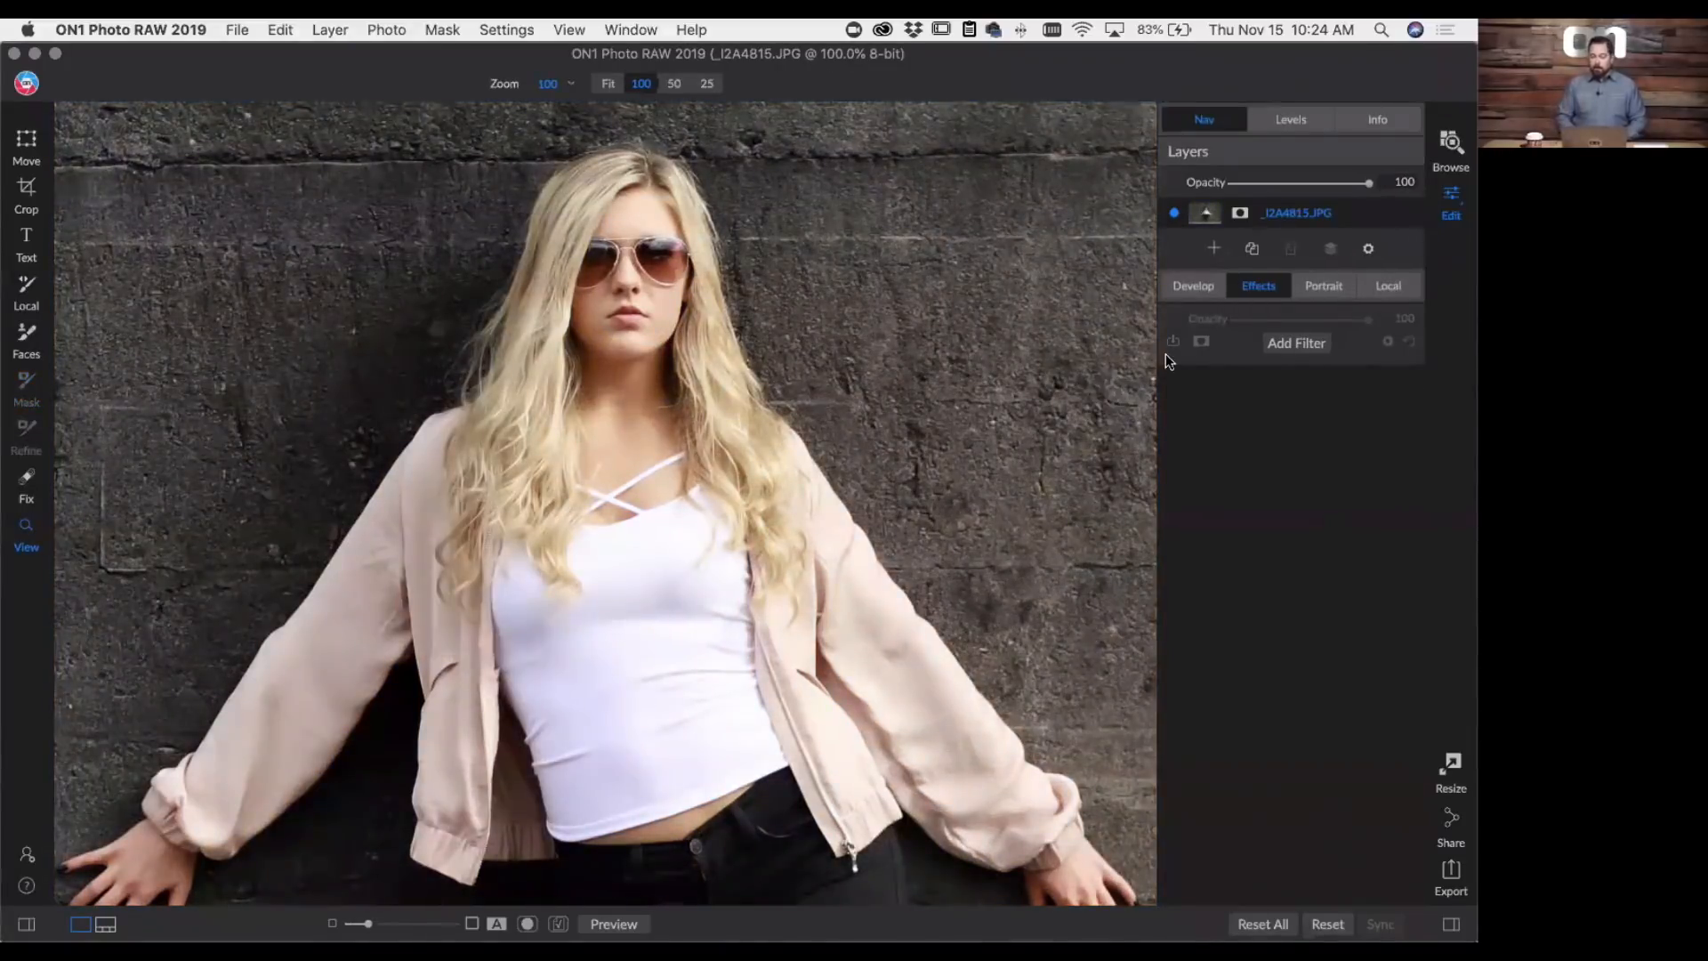
{"action": "left_click", "coordinate": [1214, 249]}
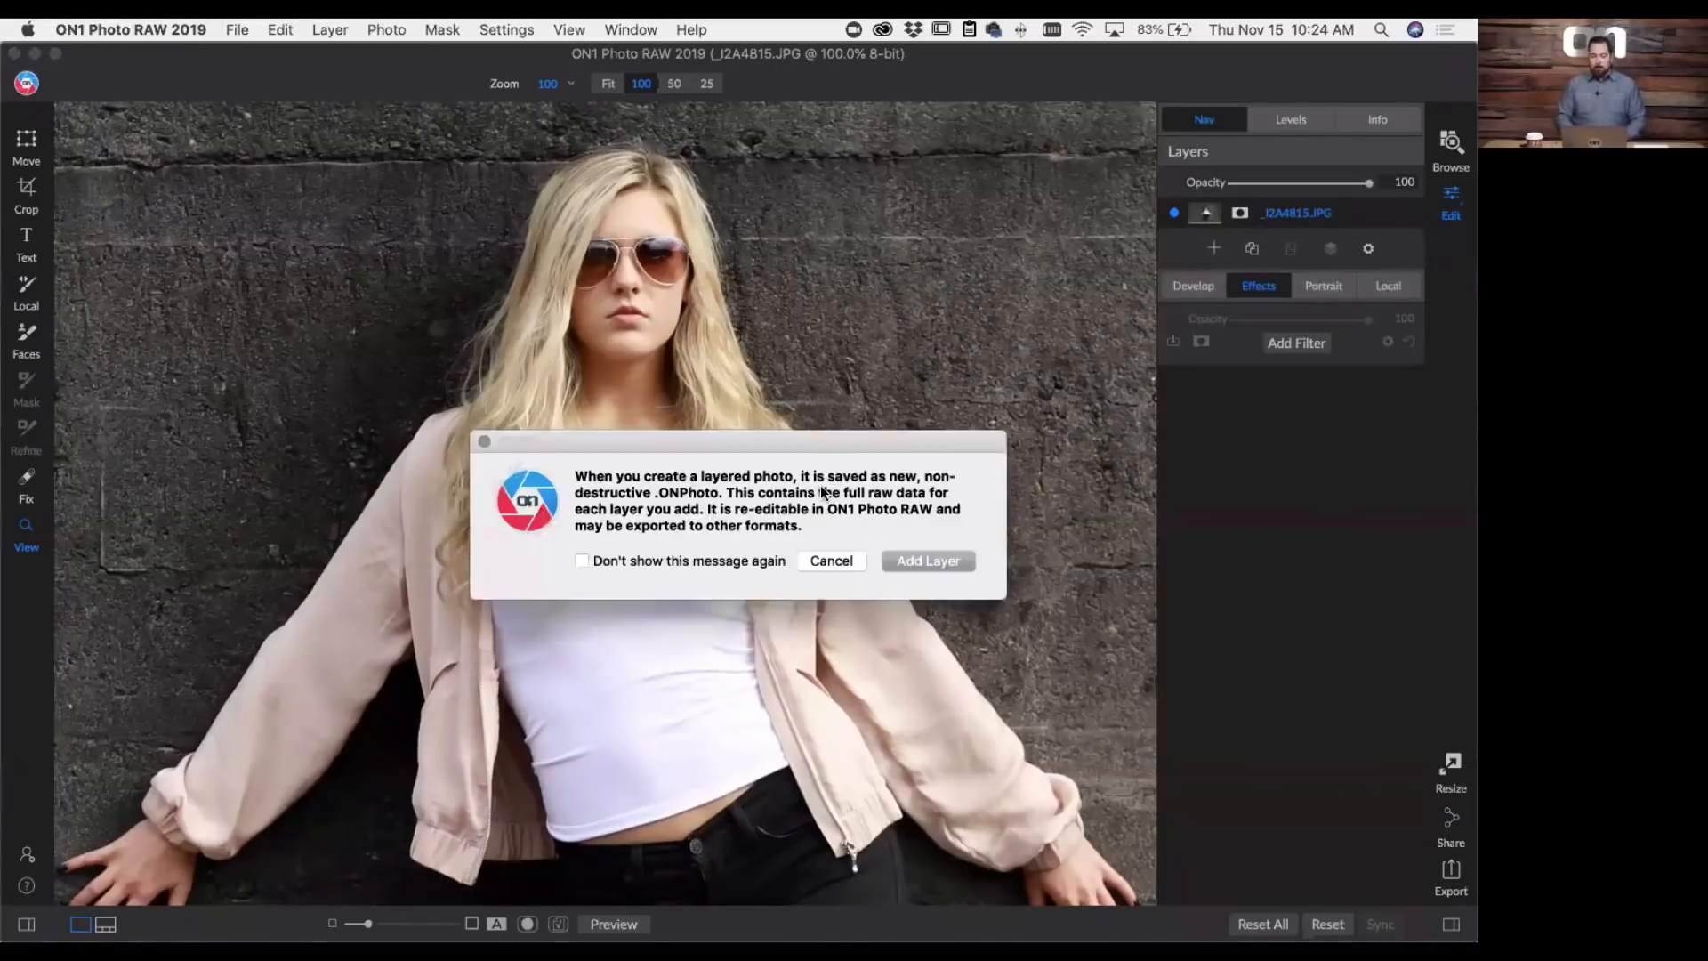
{"action": "left_click", "coordinate": [921, 561]}
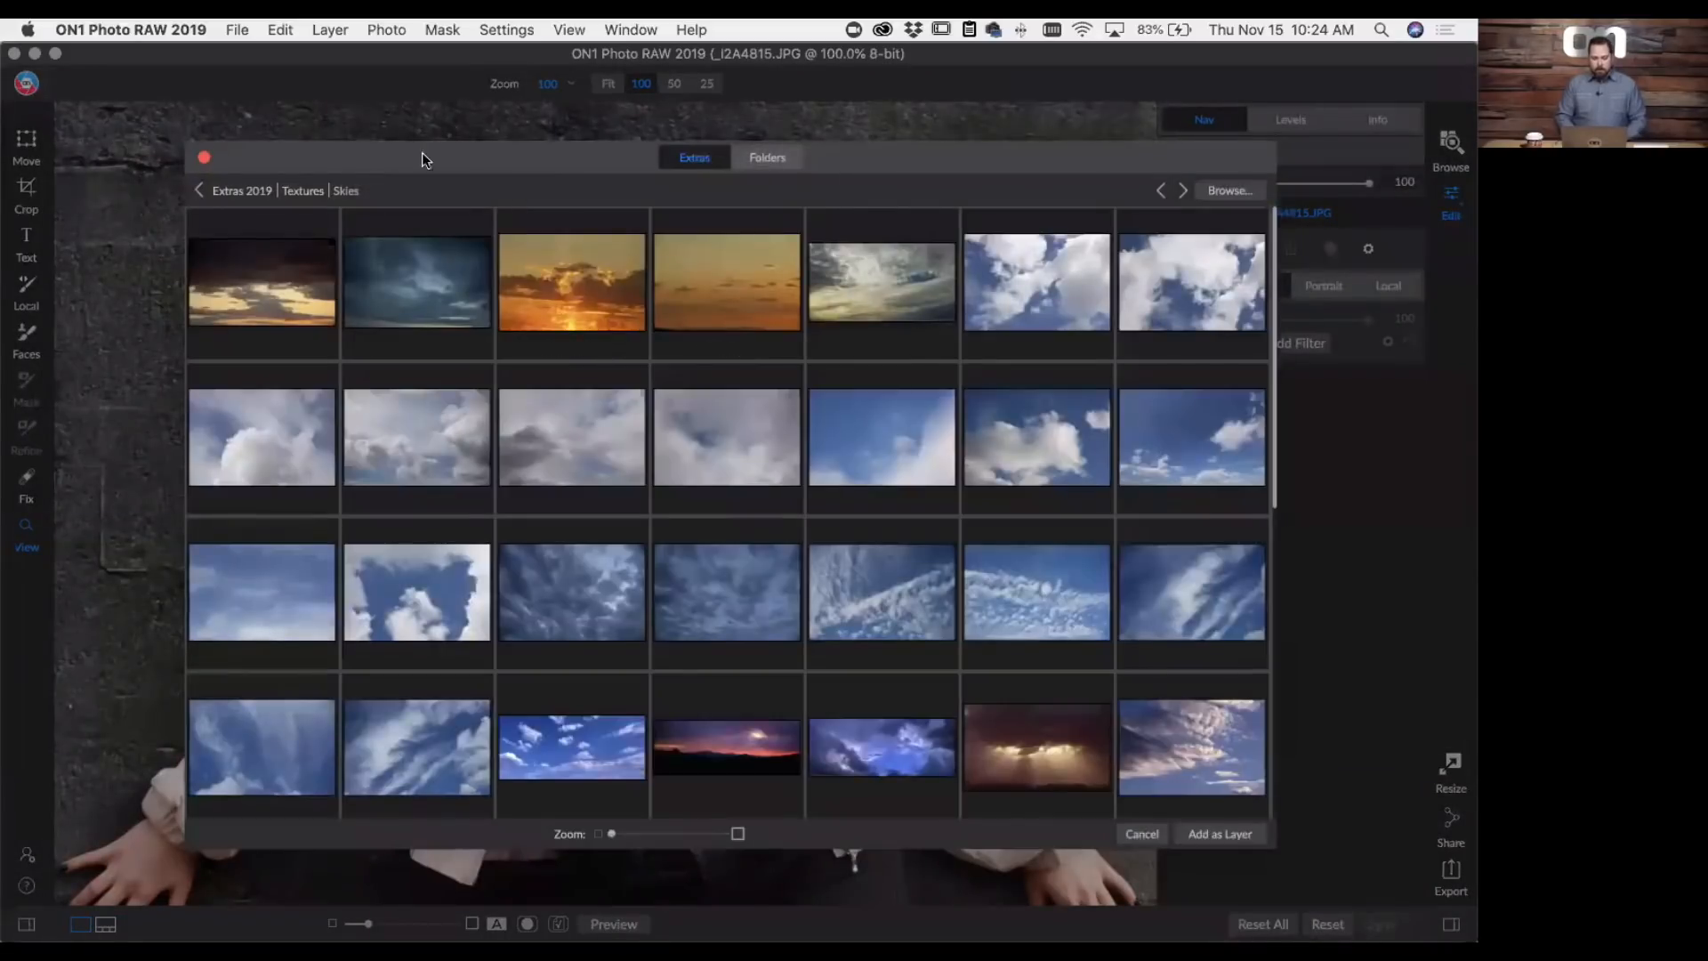
{"action": "left_click", "coordinate": [275, 187]}
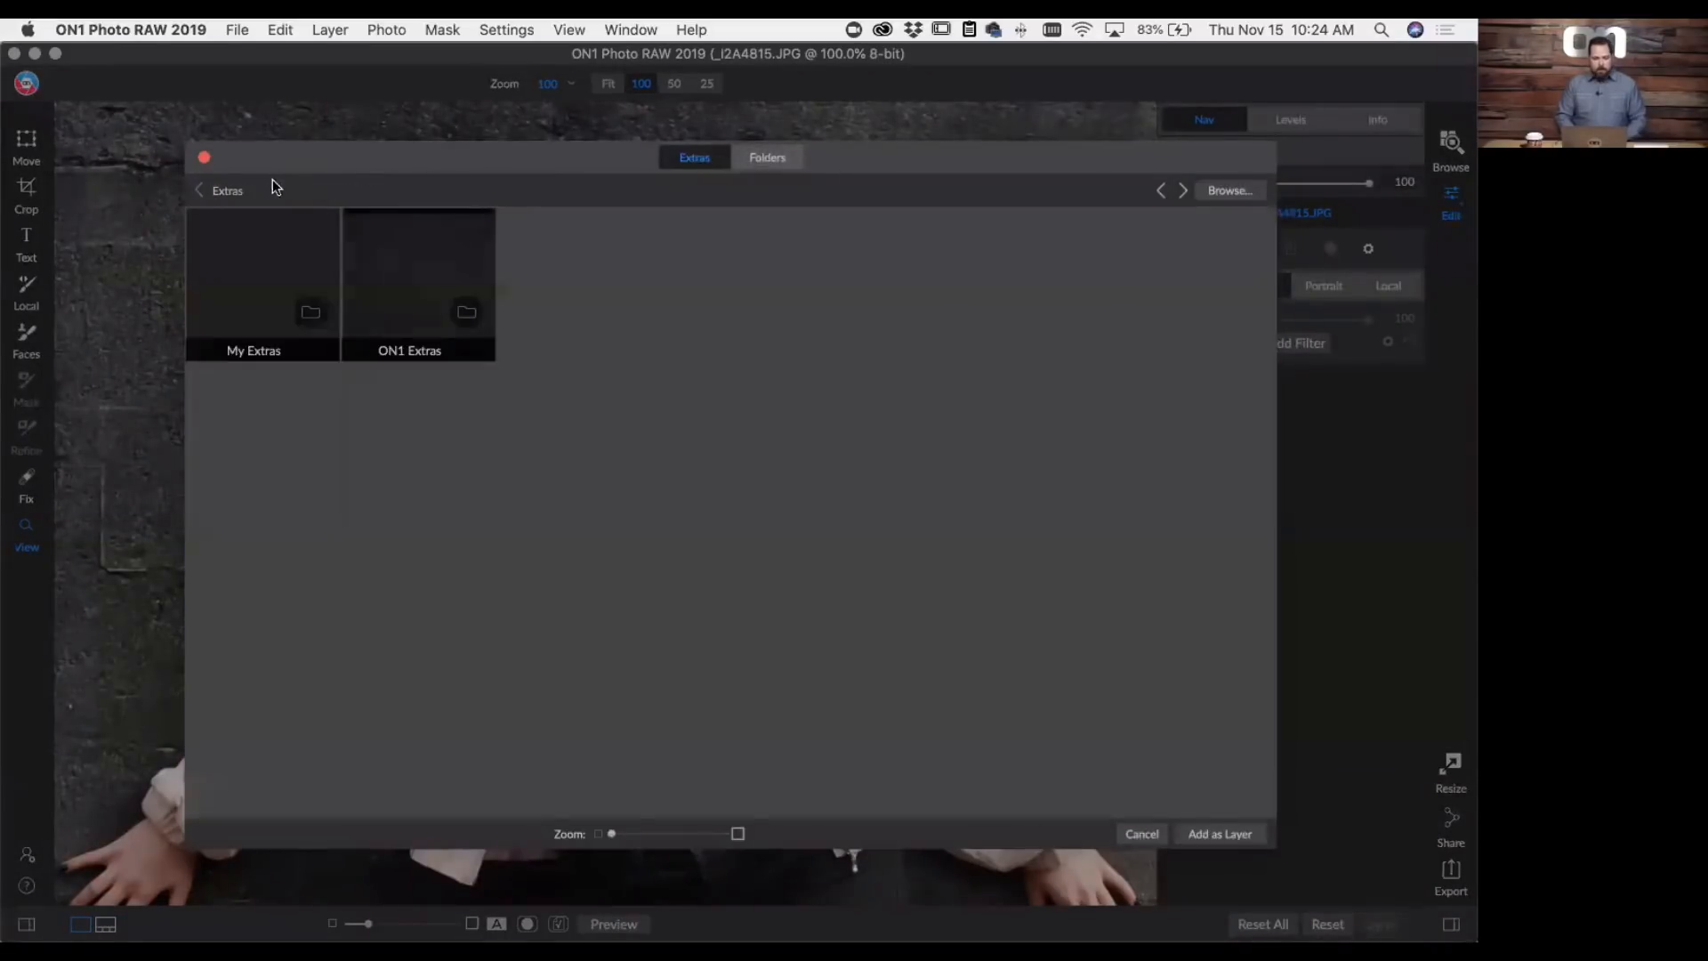
{"action": "left_click", "coordinate": [415, 294]}
{"action": "double_click", "coordinate": [414, 293]}
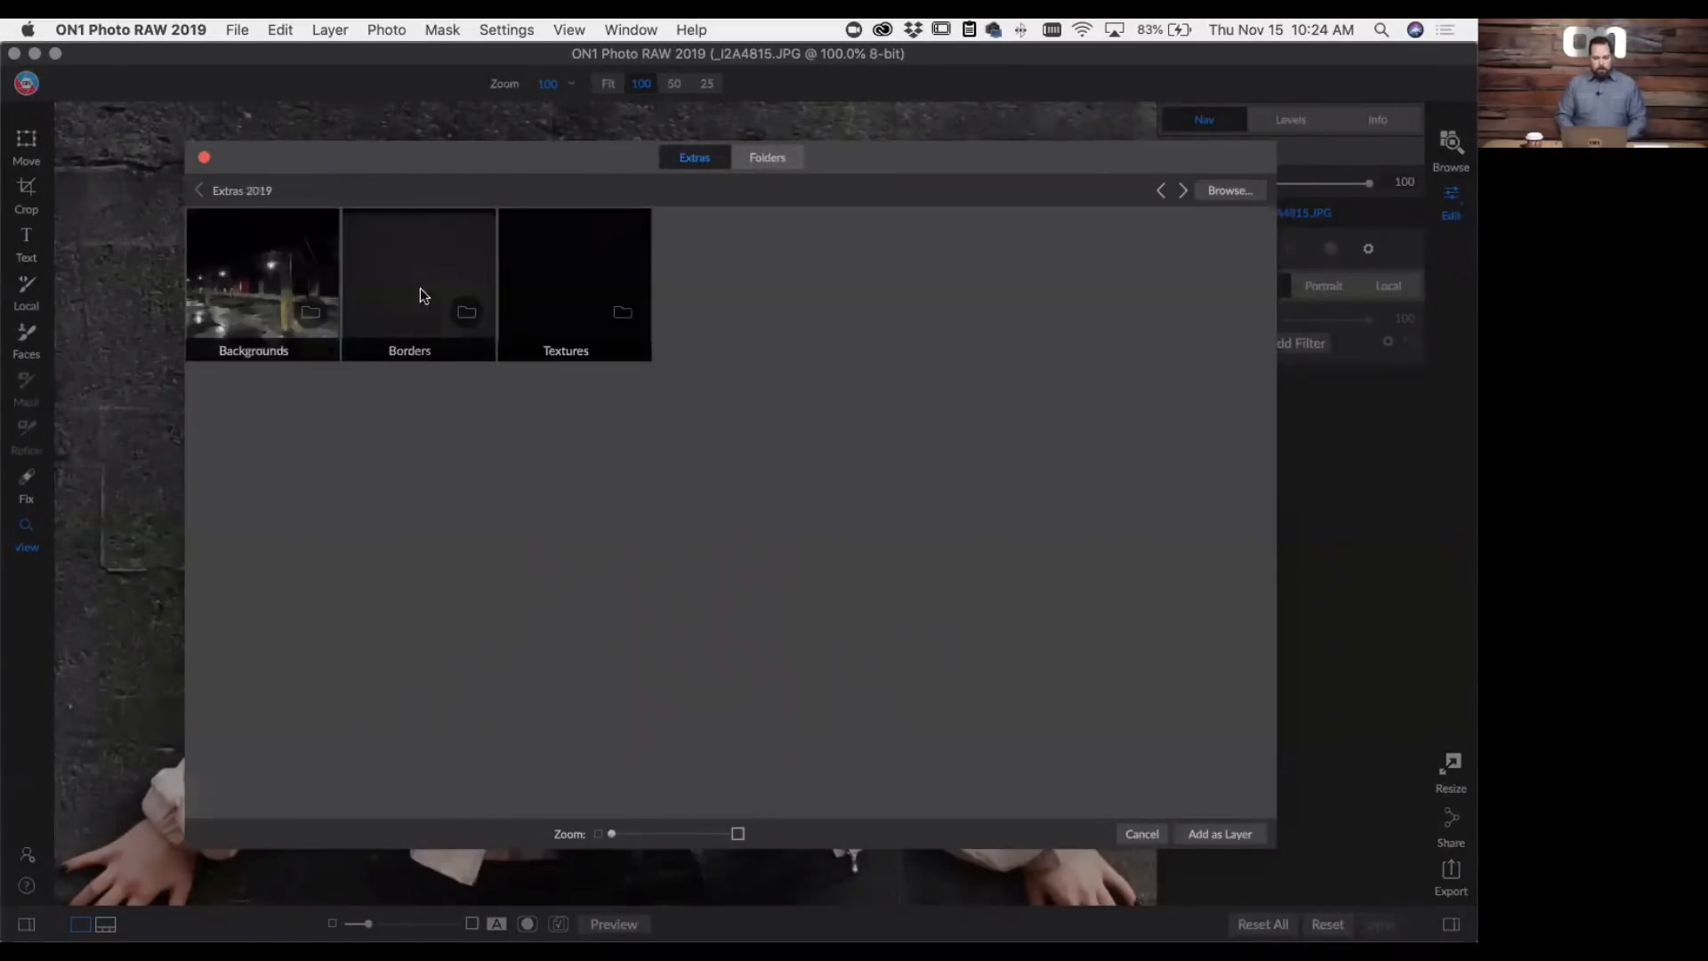
{"action": "left_click", "coordinate": [541, 287]}
{"action": "double_click", "coordinate": [544, 287]}
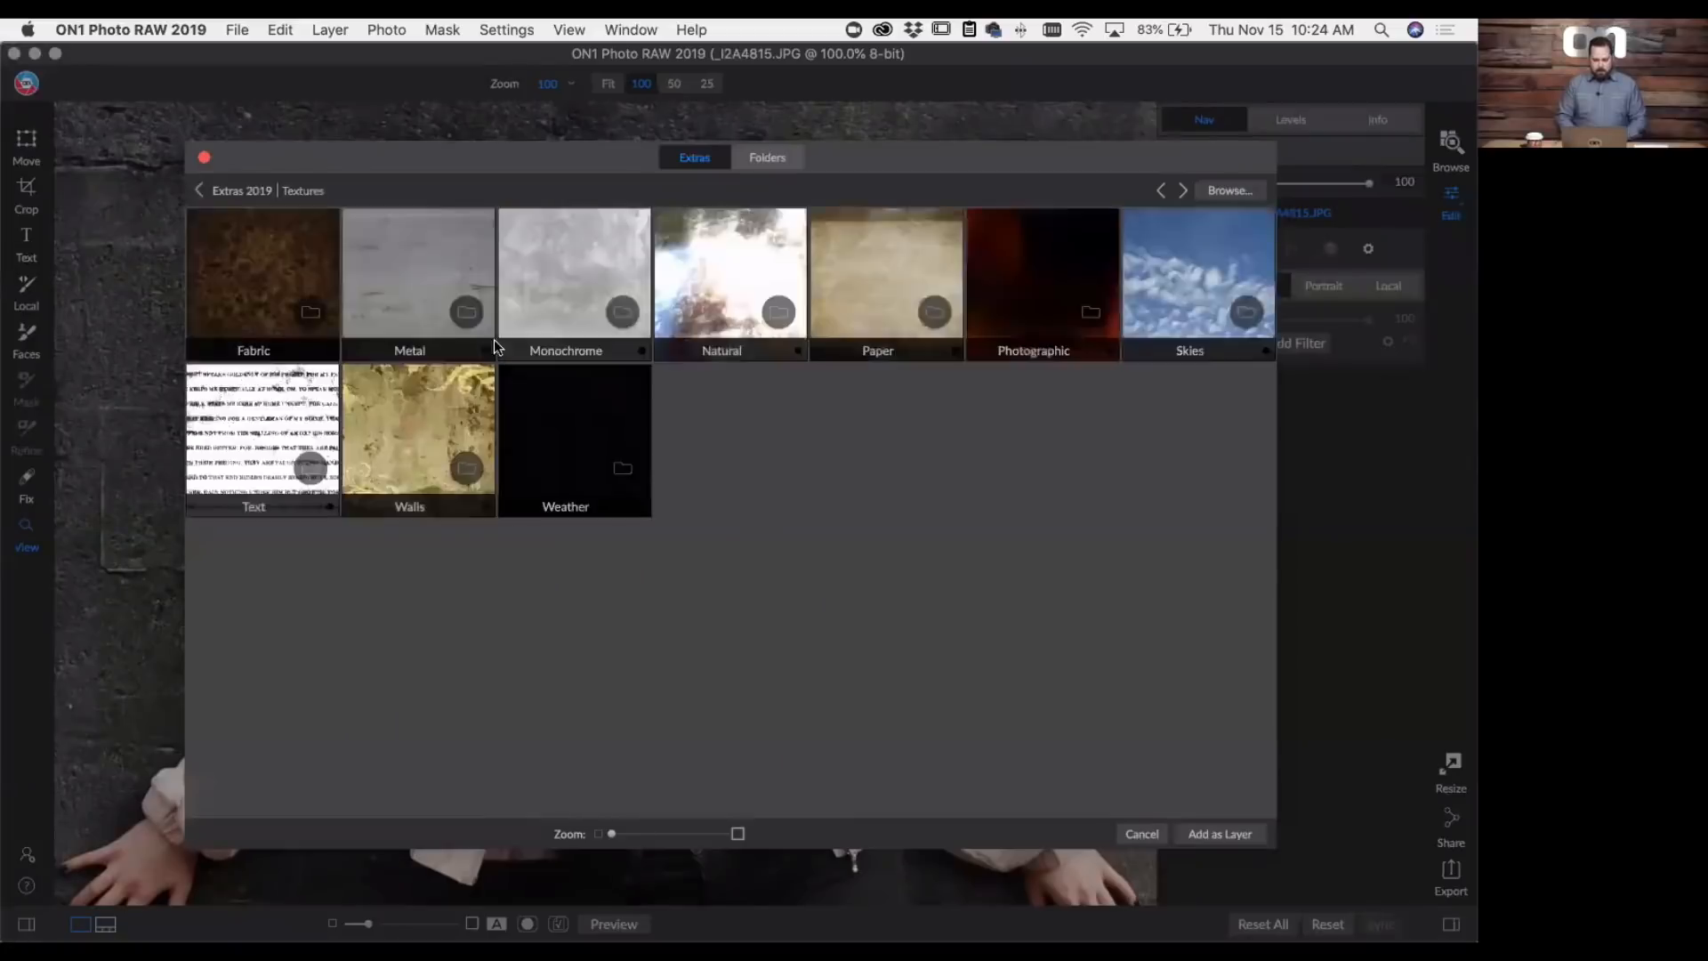
{"action": "left_click", "coordinate": [414, 434]}
{"action": "double_click", "coordinate": [414, 434]}
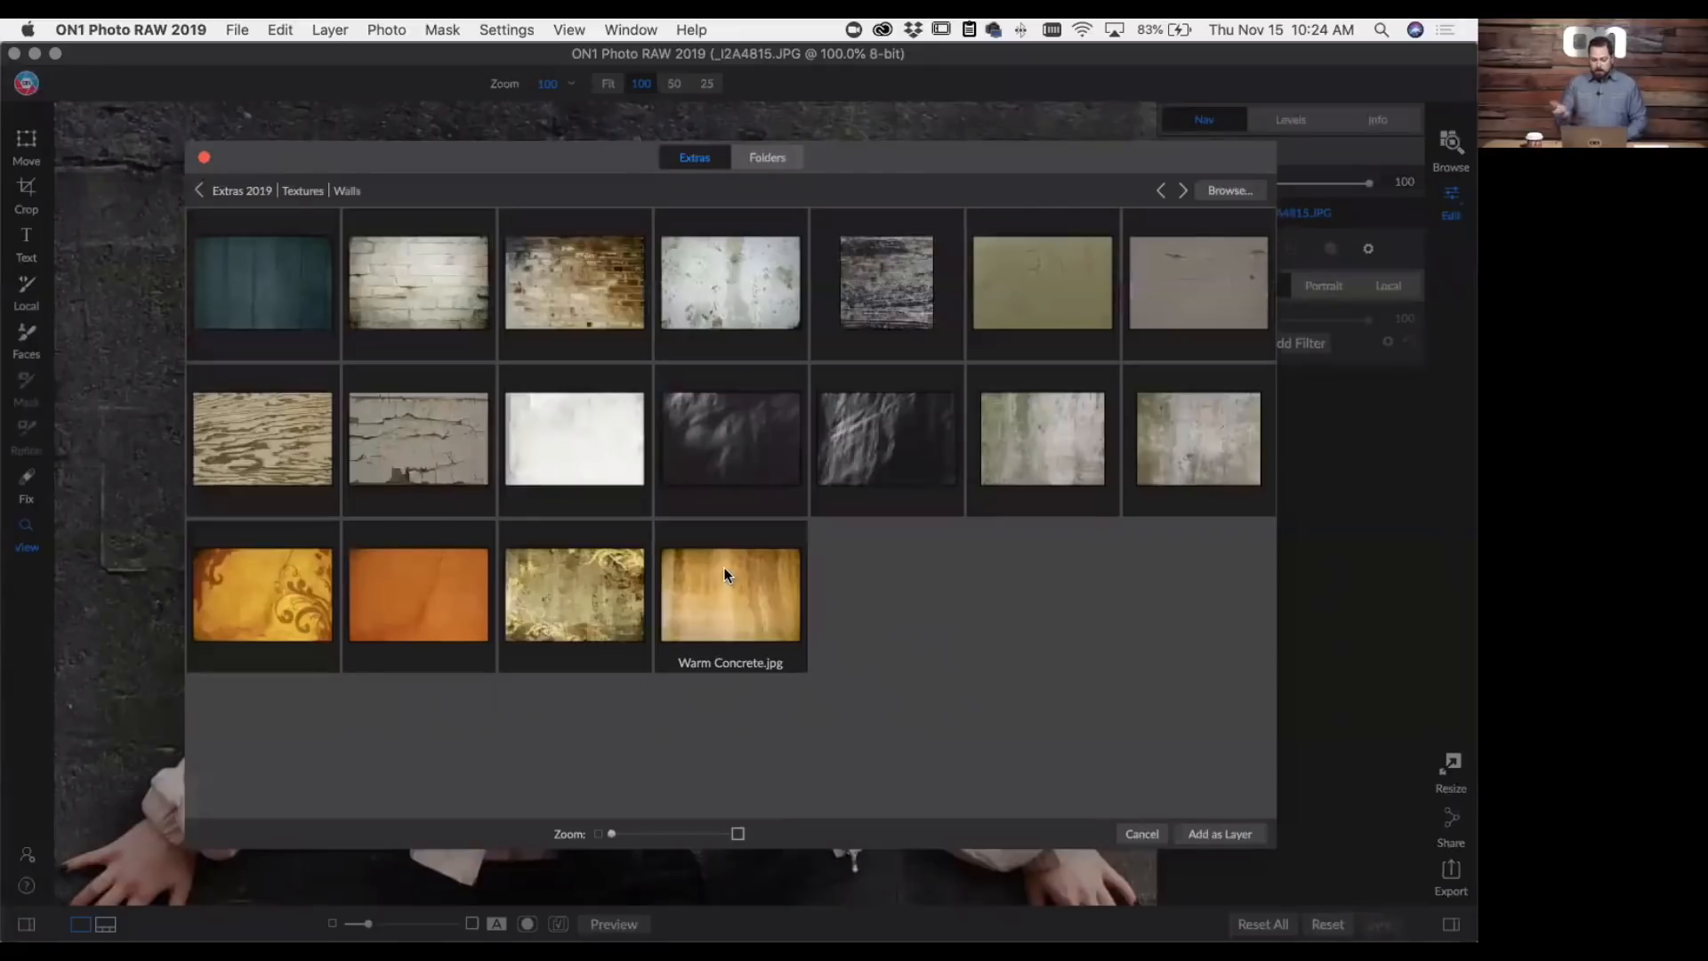
{"action": "left_click", "coordinate": [723, 574]}
{"action": "double_click", "coordinate": [723, 574]}
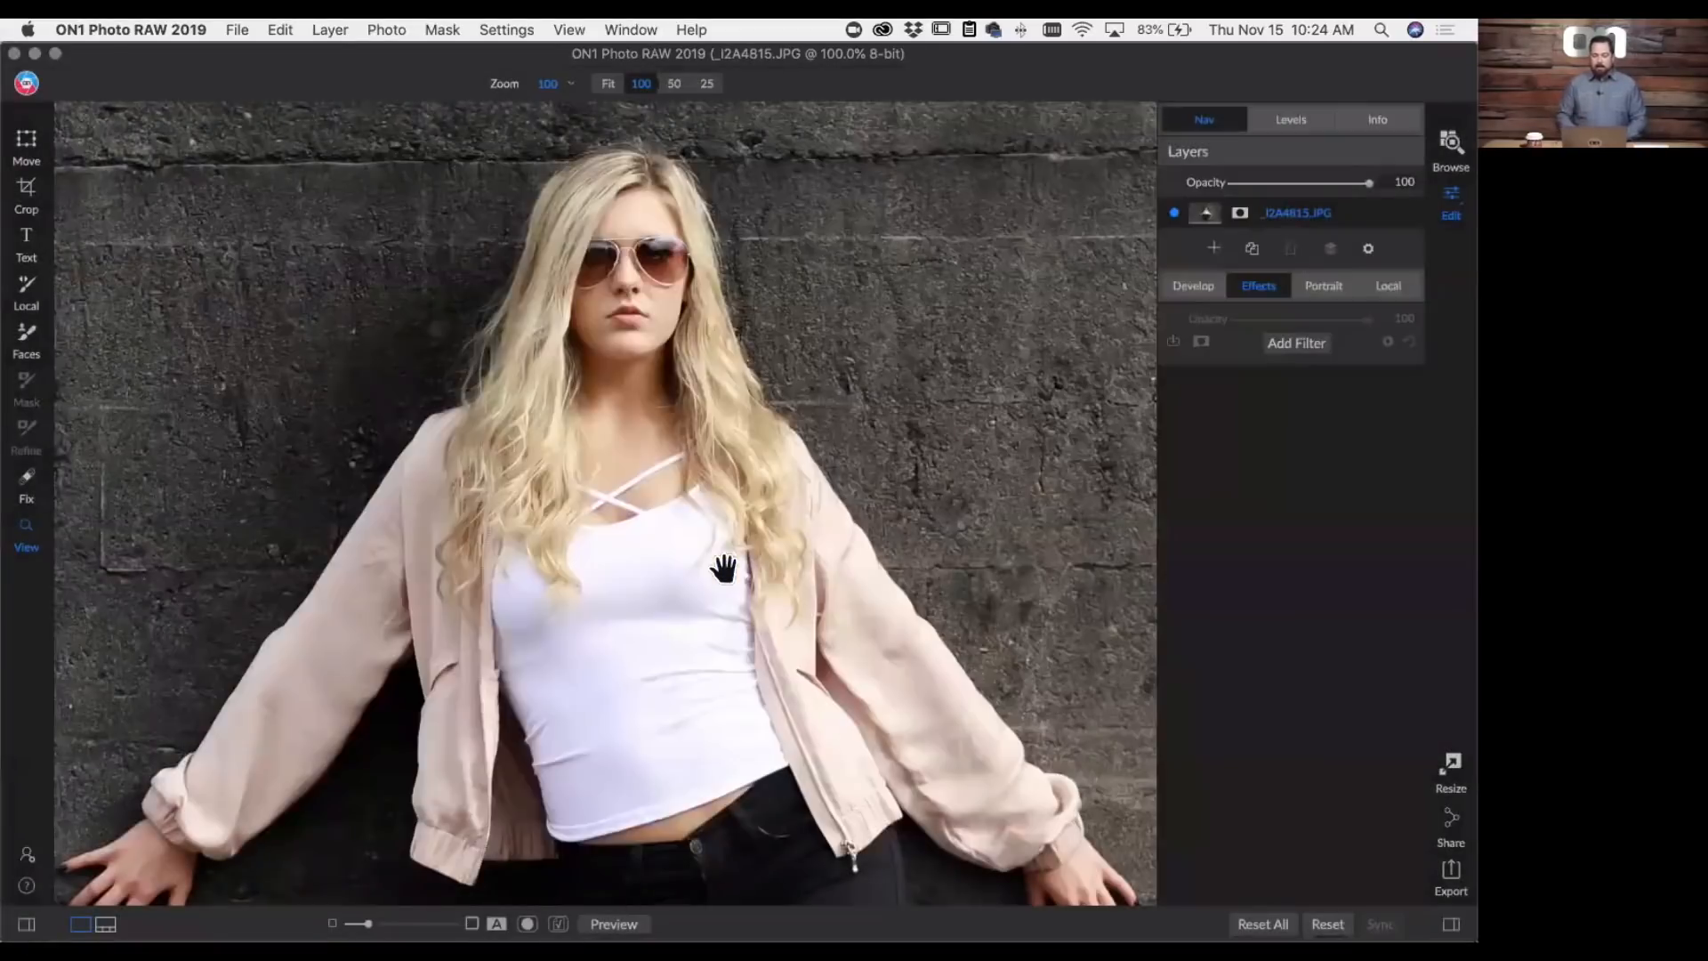
- Scale the Warm Concrete.jpg layer to fill the canvas and set its blending mode to Overlay
{"action": "key", "text": "super+0"}
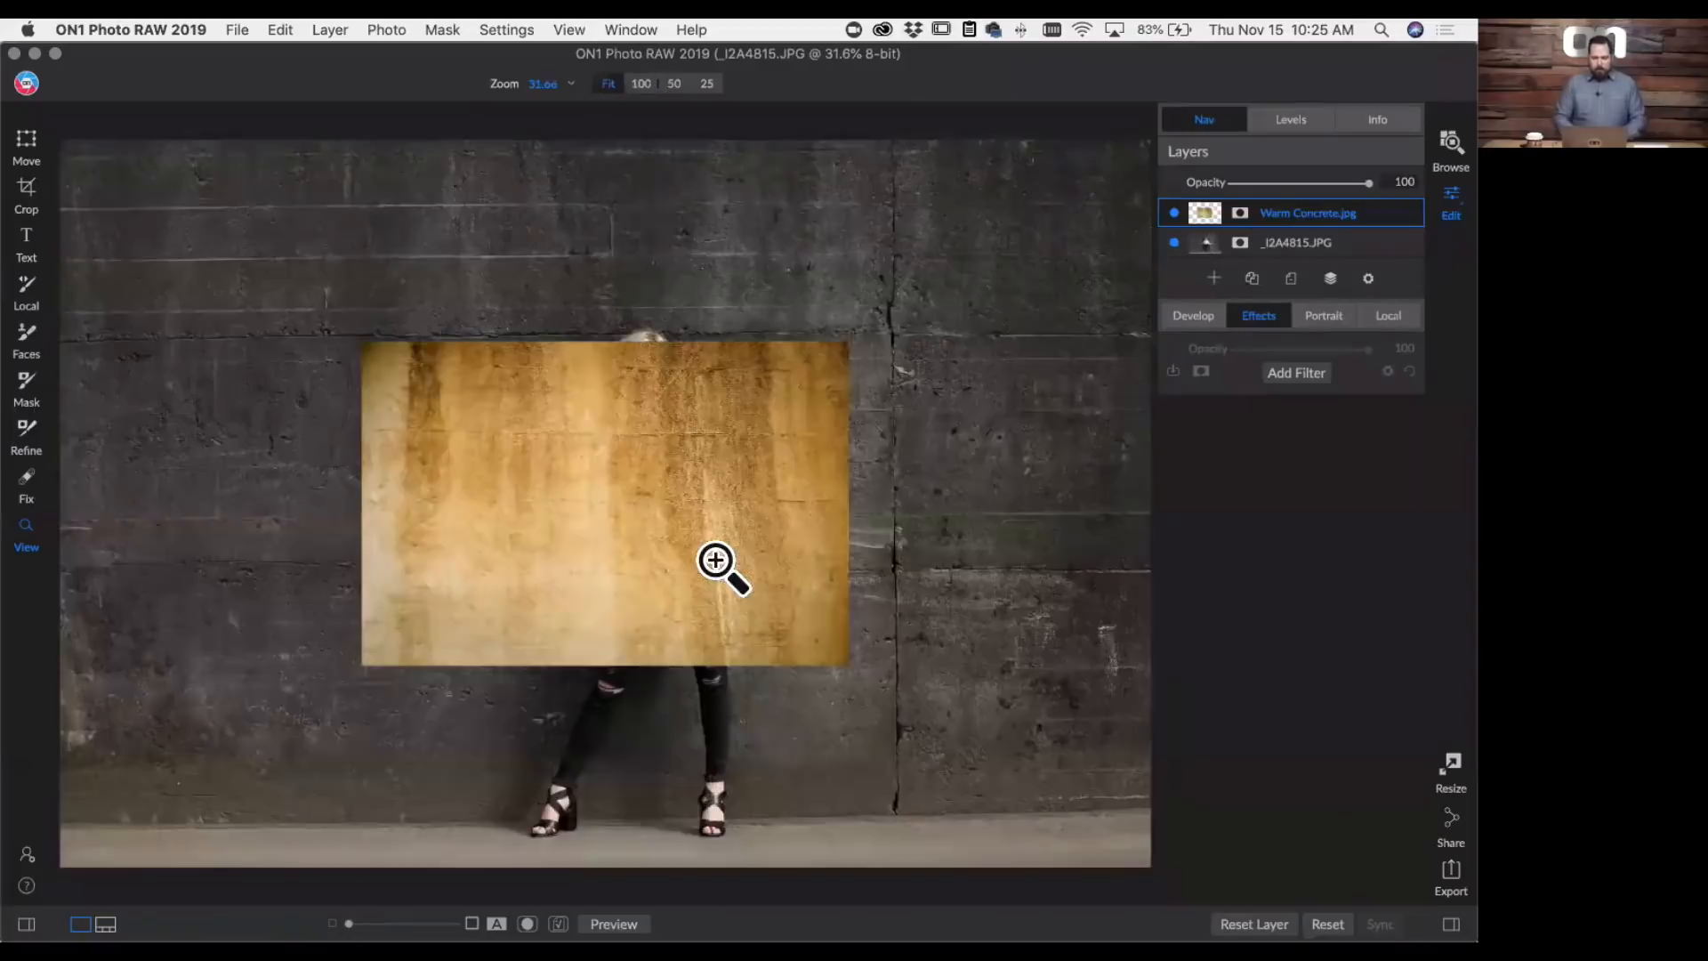
{"action": "left_click", "coordinate": [29, 149]}
{"action": "left_click", "coordinate": [796, 88]}
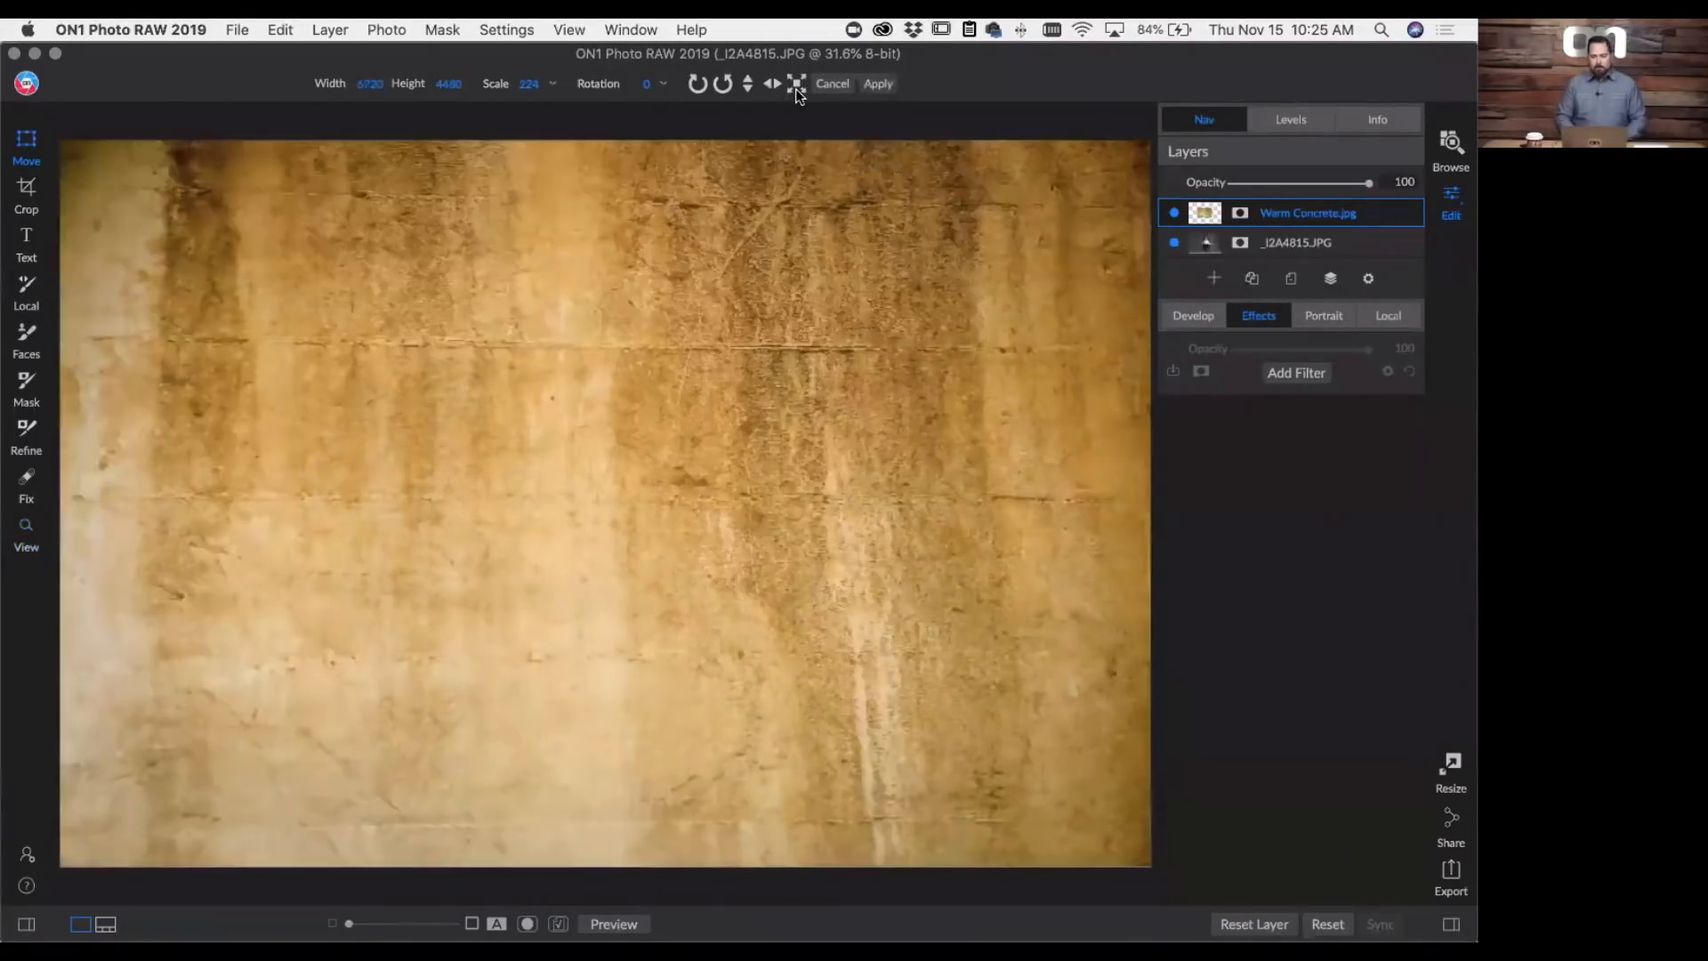
{"action": "left_click", "coordinate": [879, 84]}
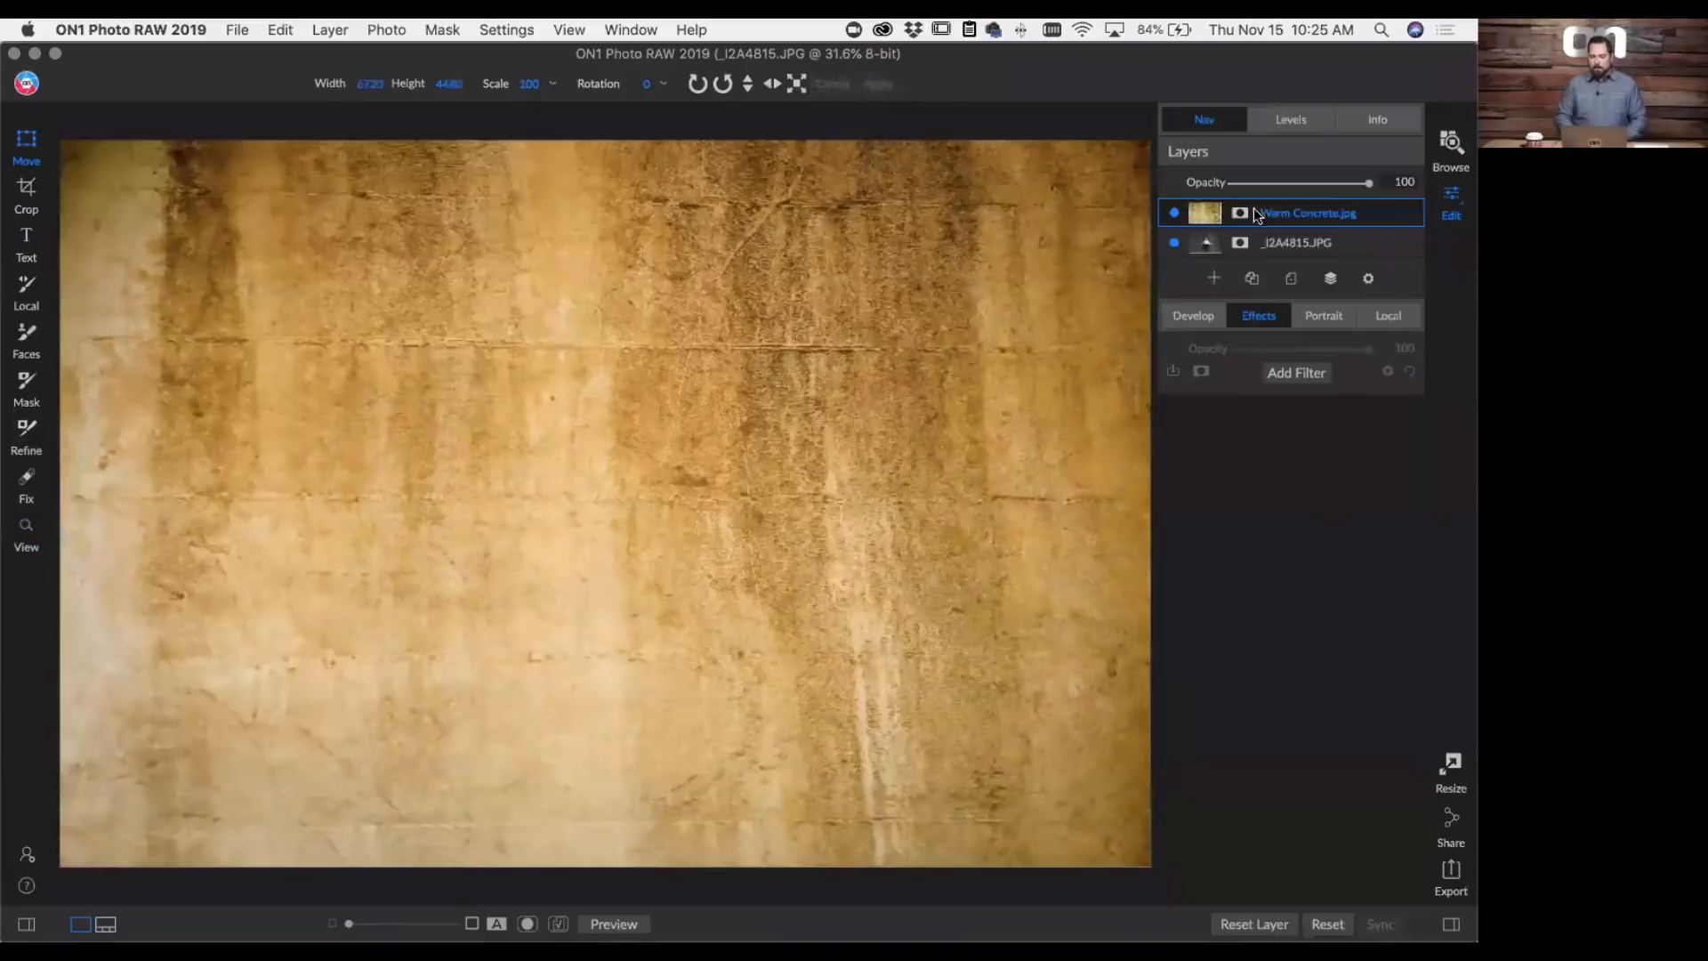
{"action": "left_click", "coordinate": [1369, 279]}
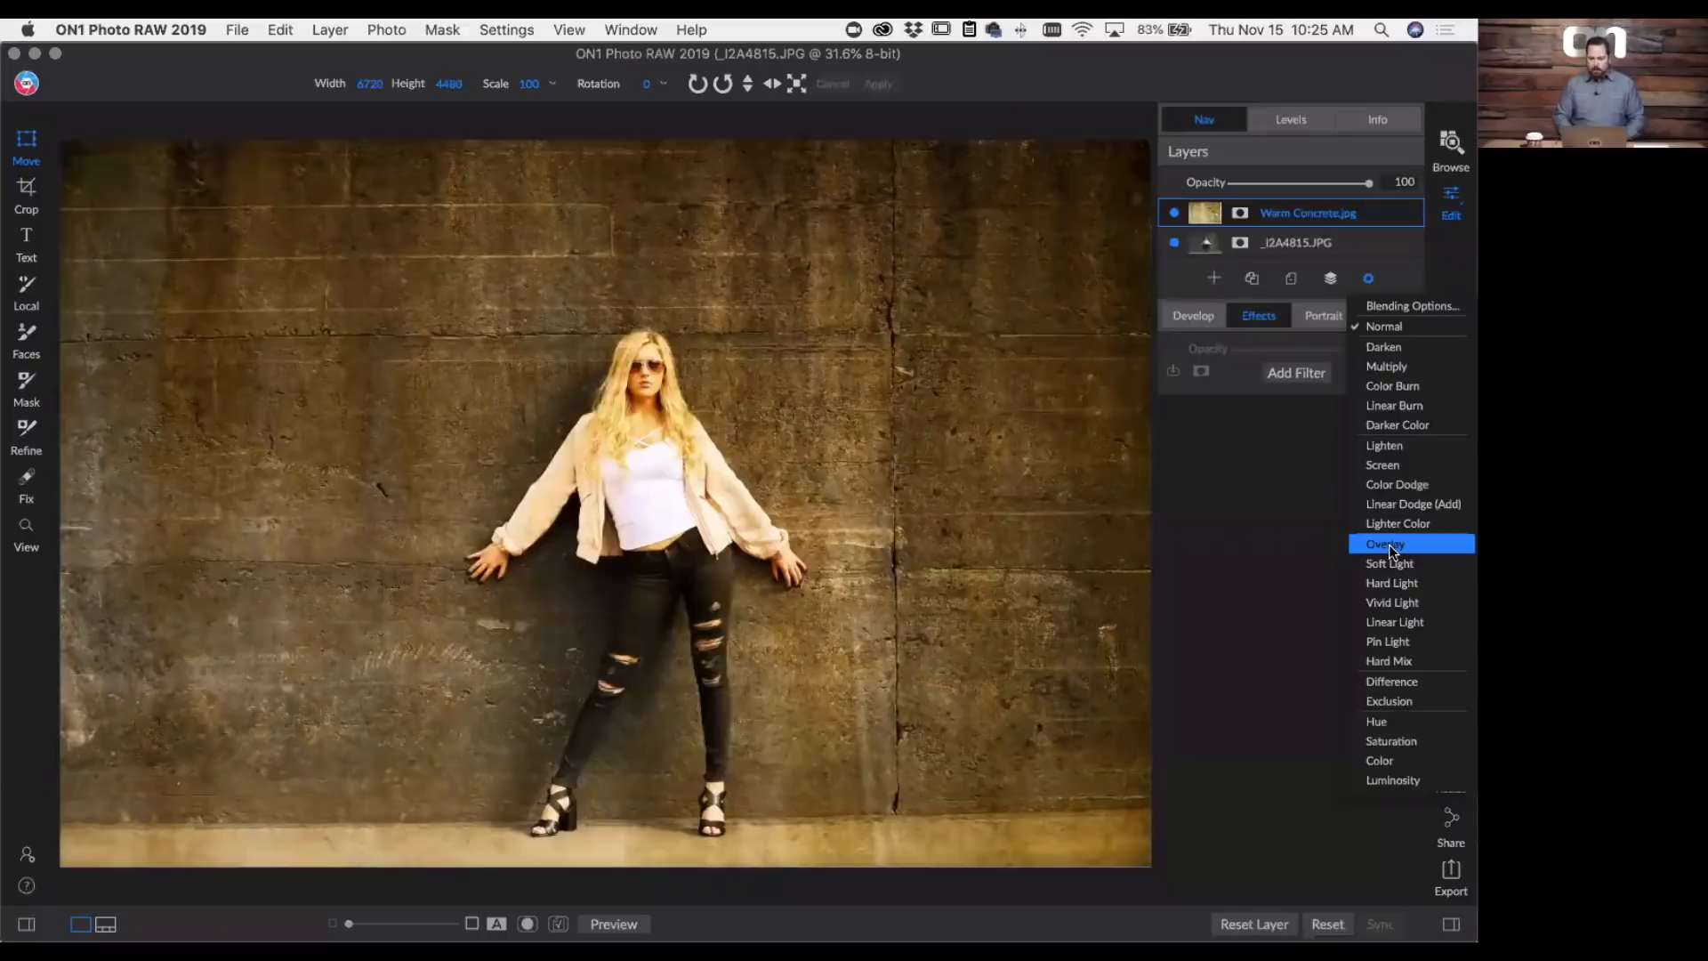
{"action": "left_click", "coordinate": [1389, 544]}
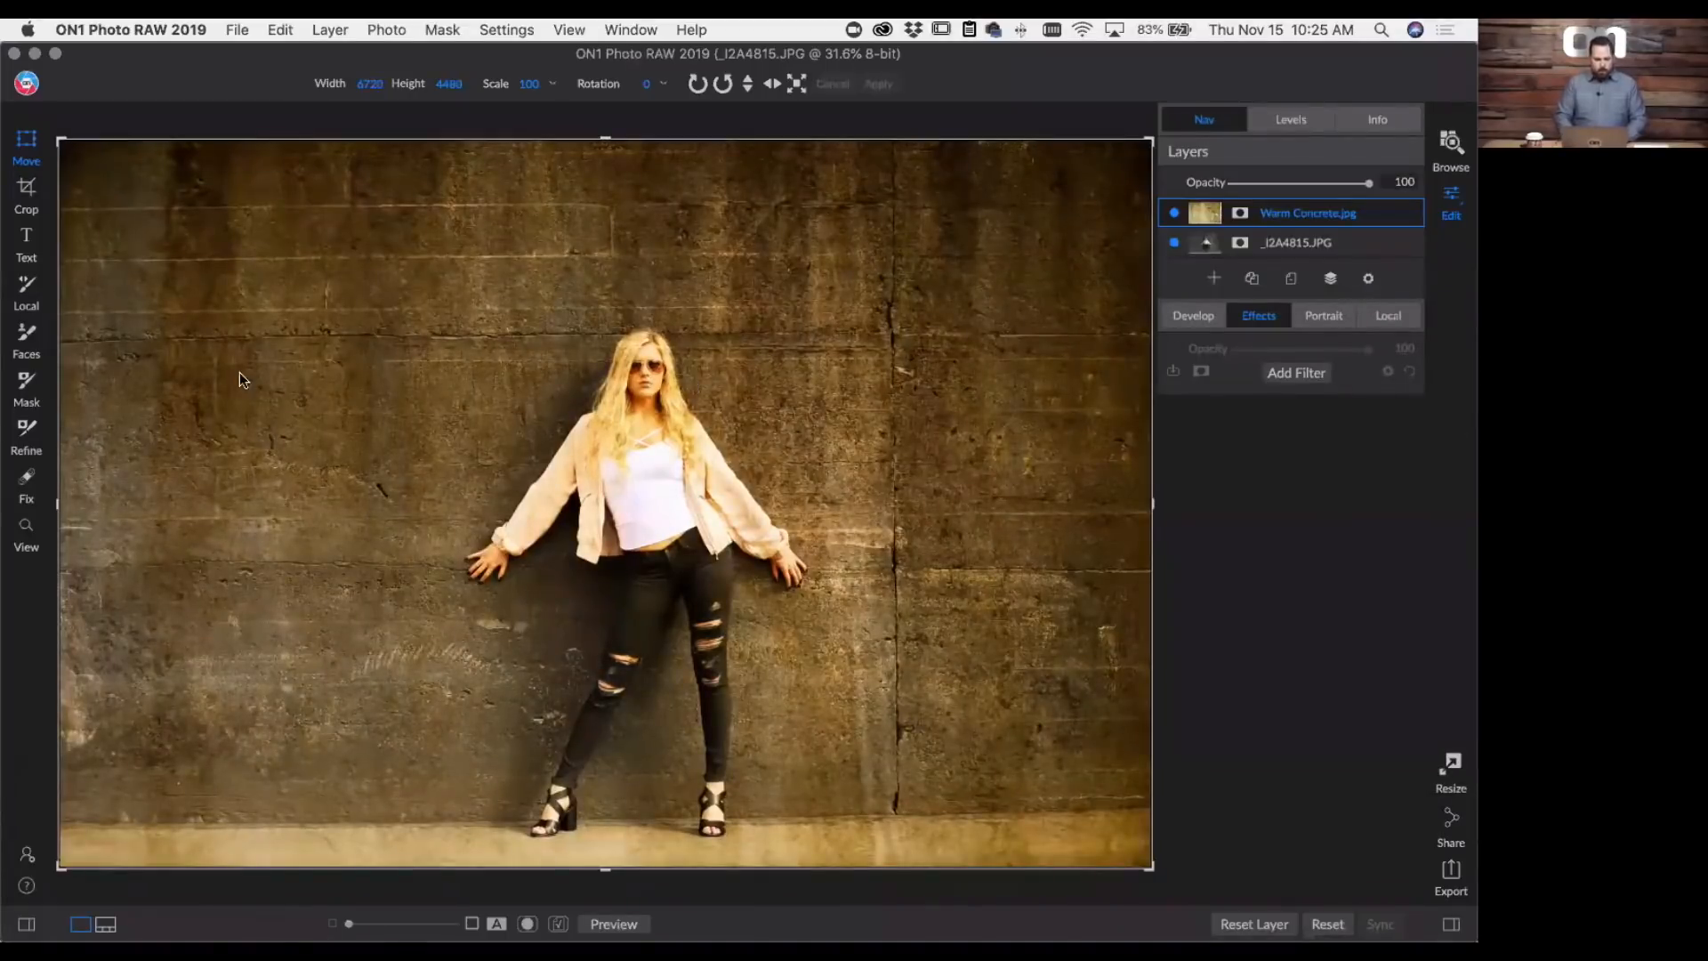
- Add a Blur filter to the Warm Concrete.jpg layer
{"action": "key", "text": "super+equal"}
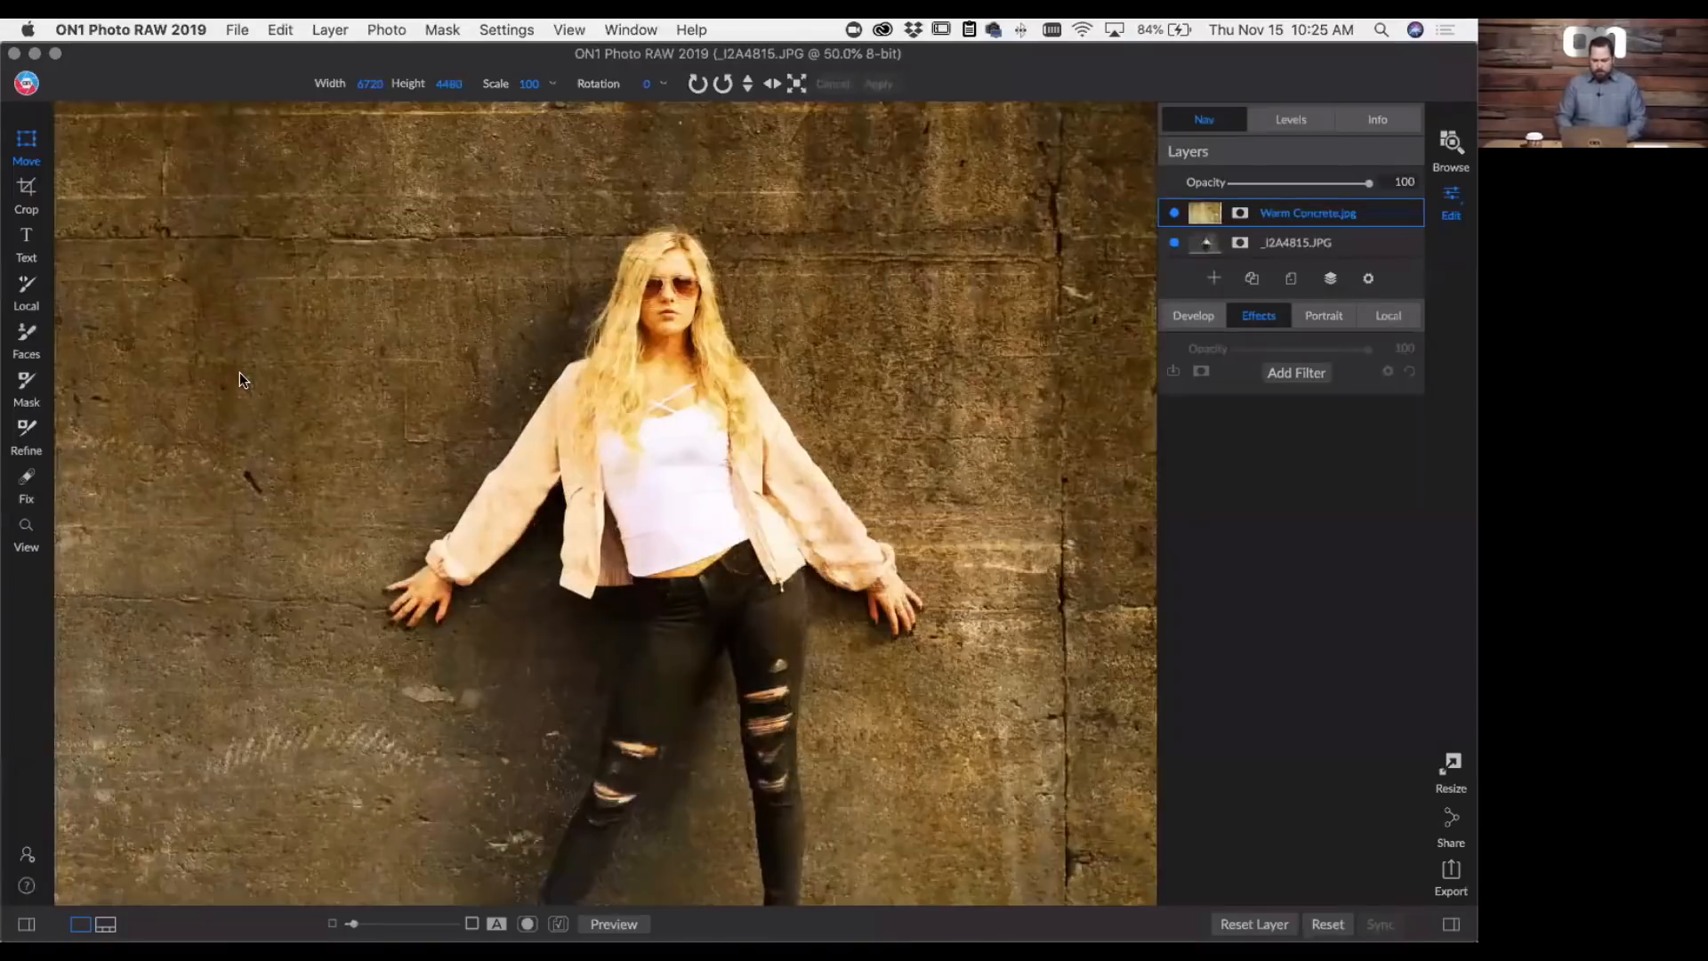
{"action": "key", "text": "super+equal"}
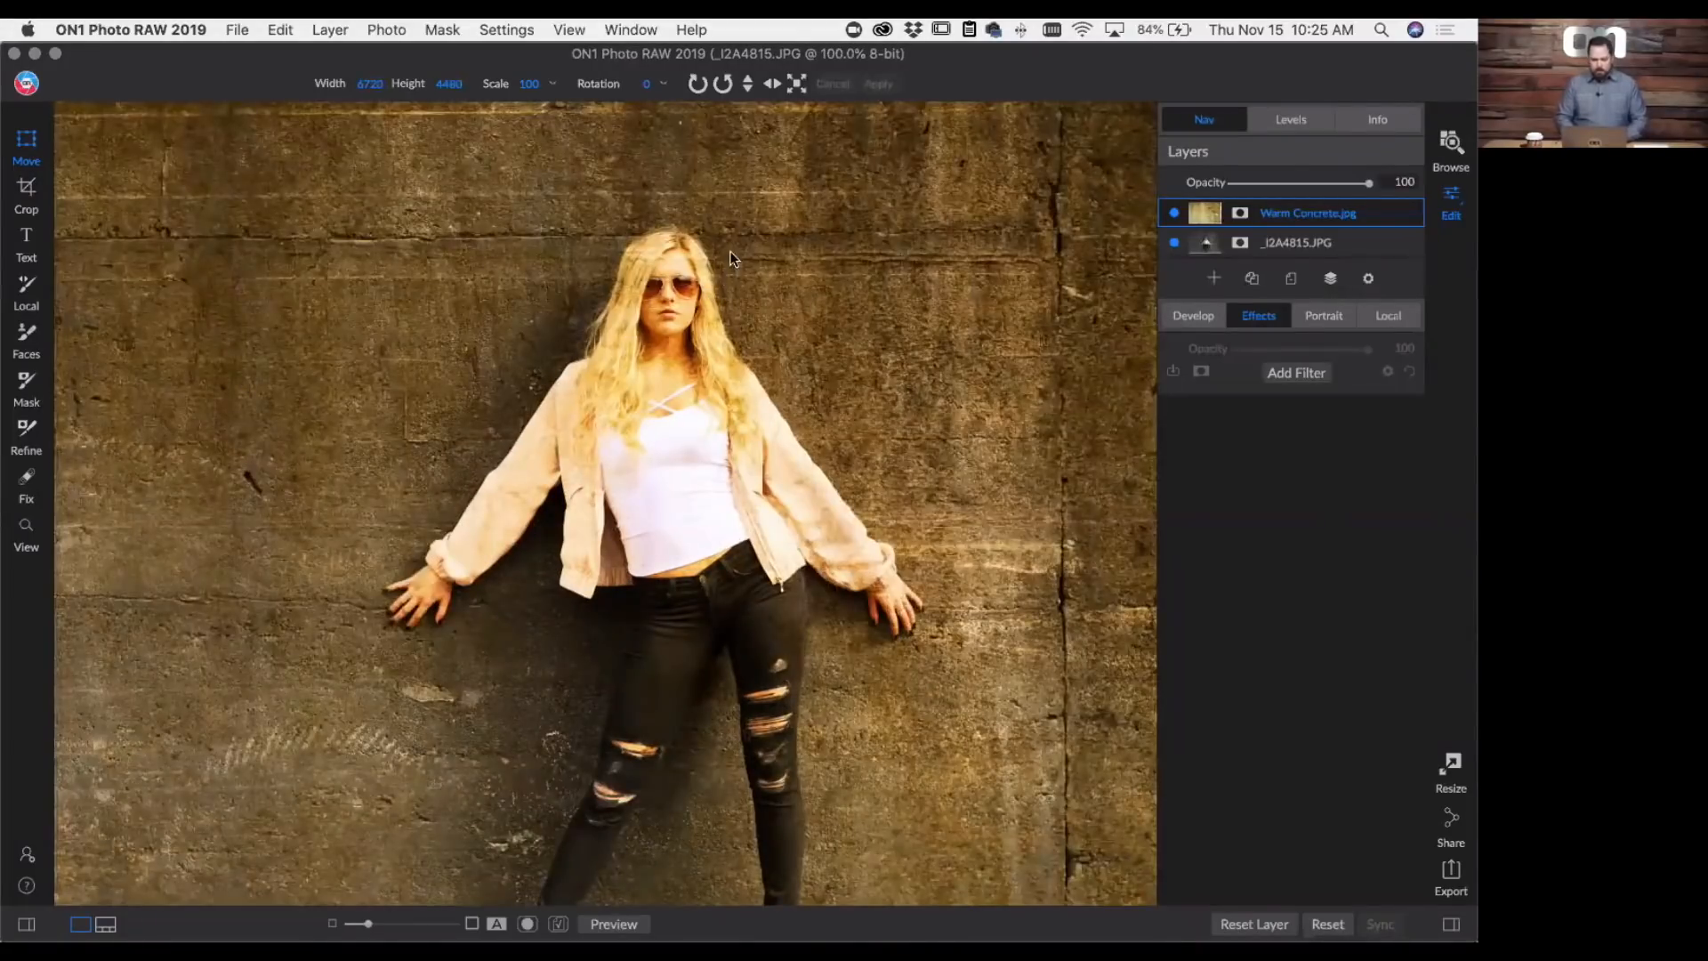
{"action": "key", "text": "z"}
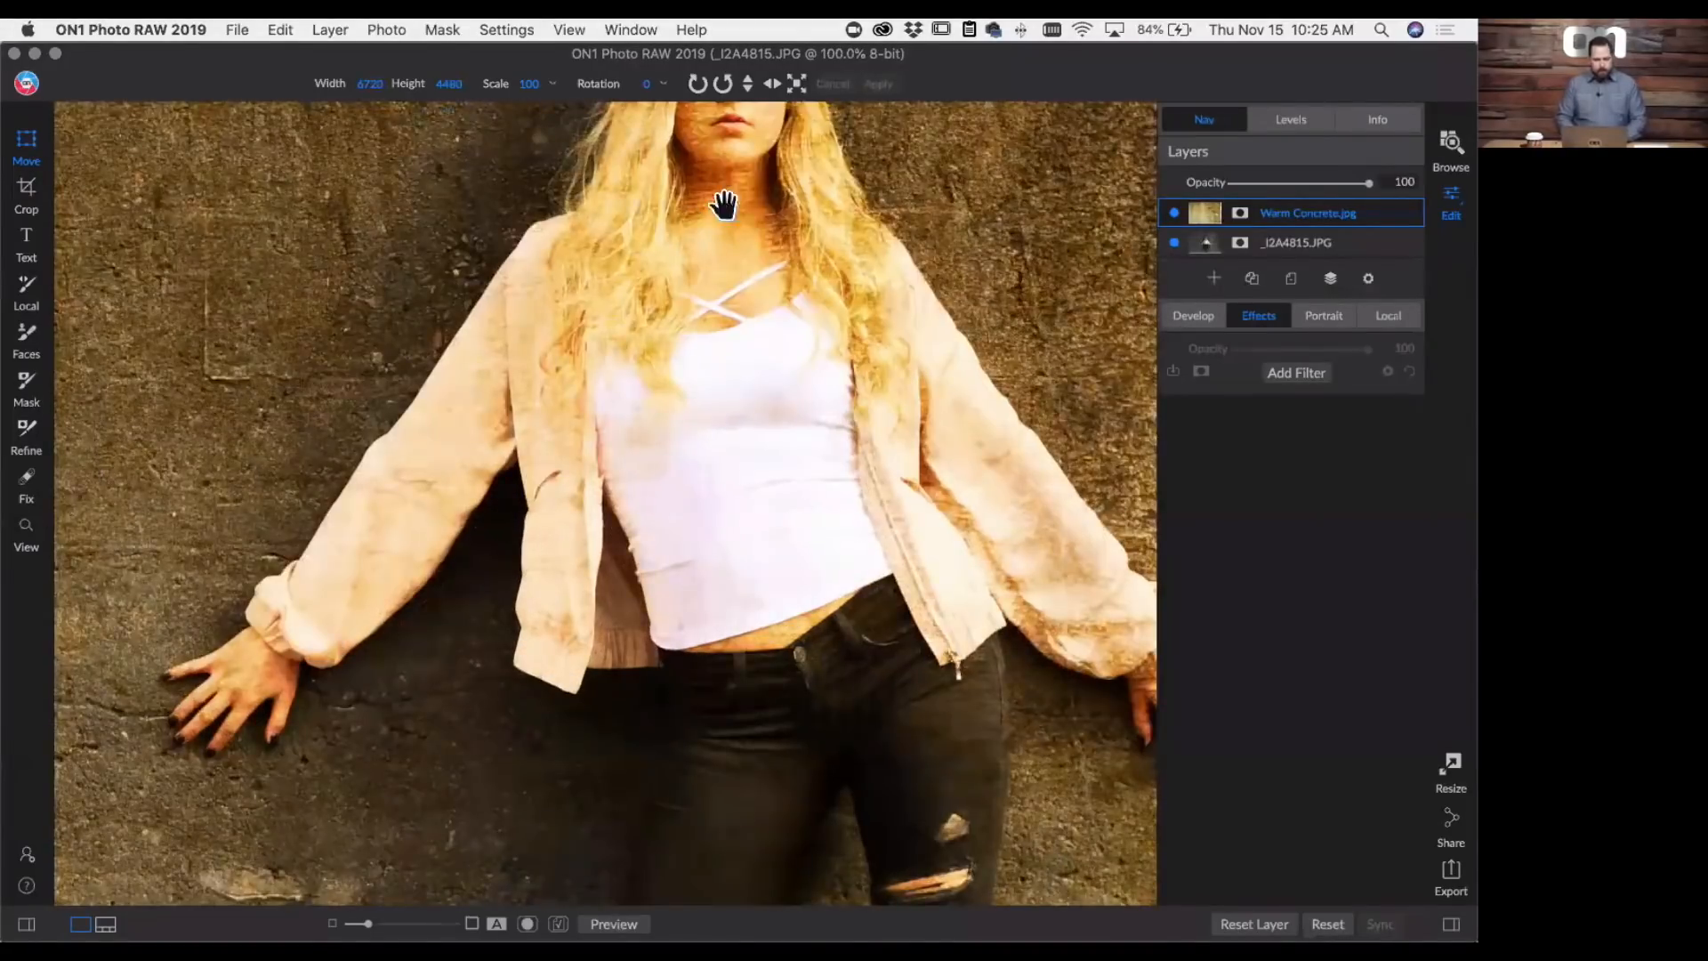
{"action": "scroll", "coordinate": [679, 457], "scroll_direction": "up", "scroll_amount": 5}
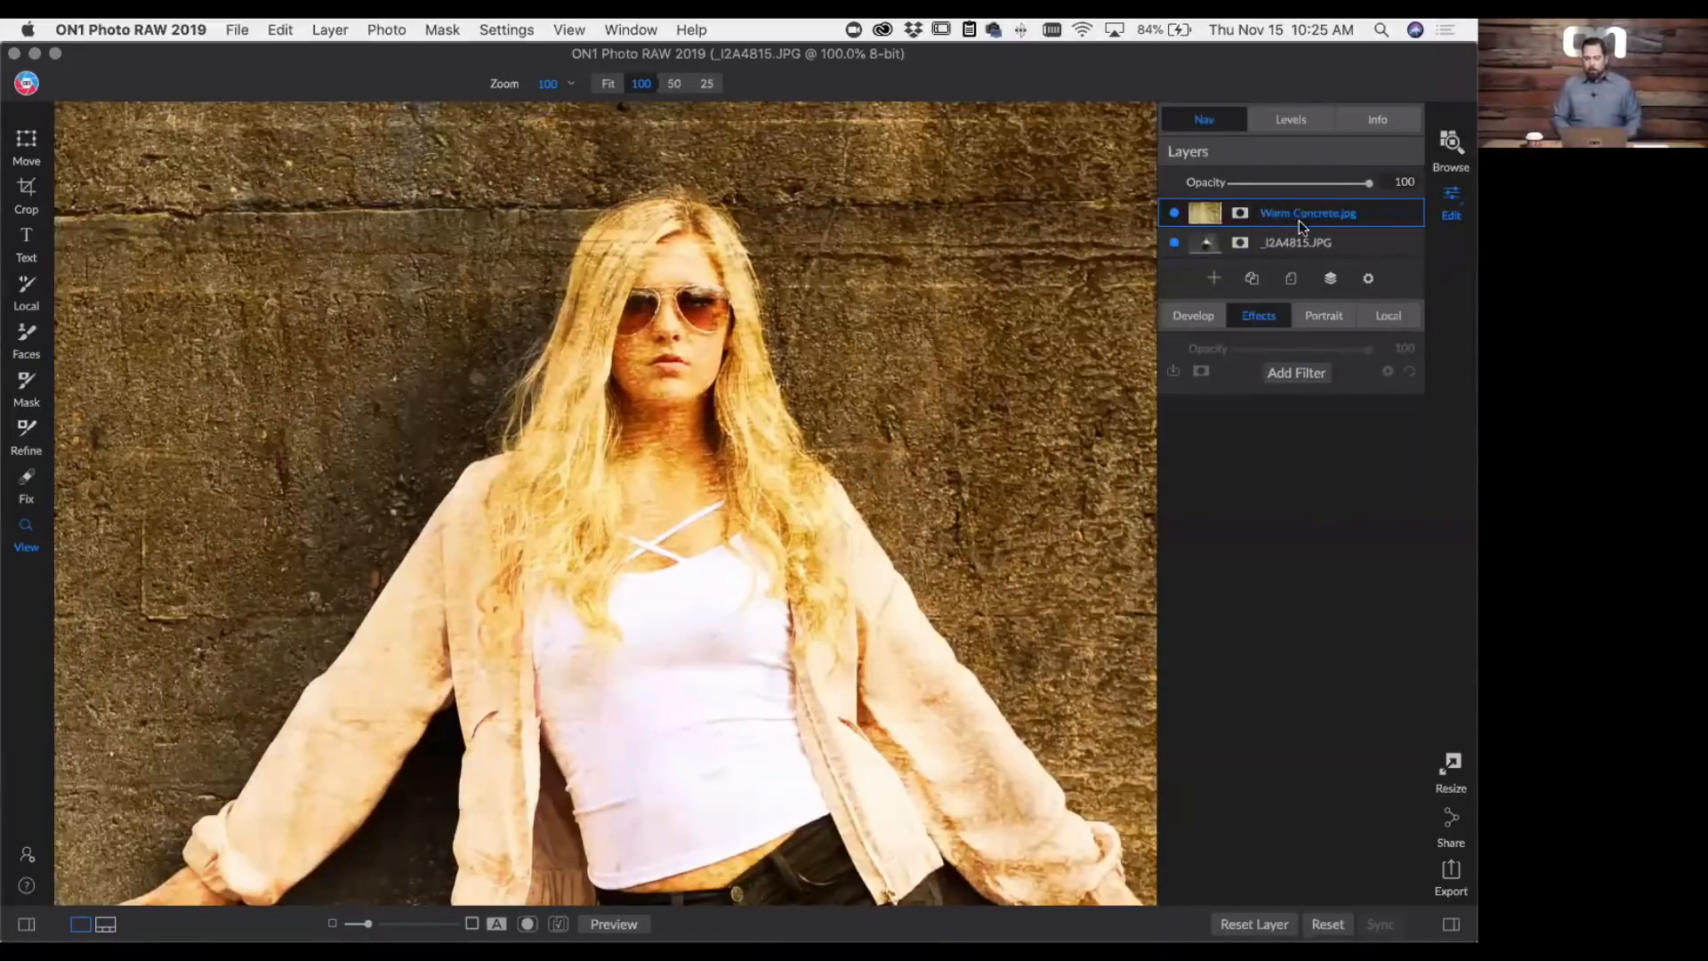
{"action": "left_click", "coordinate": [1293, 374]}
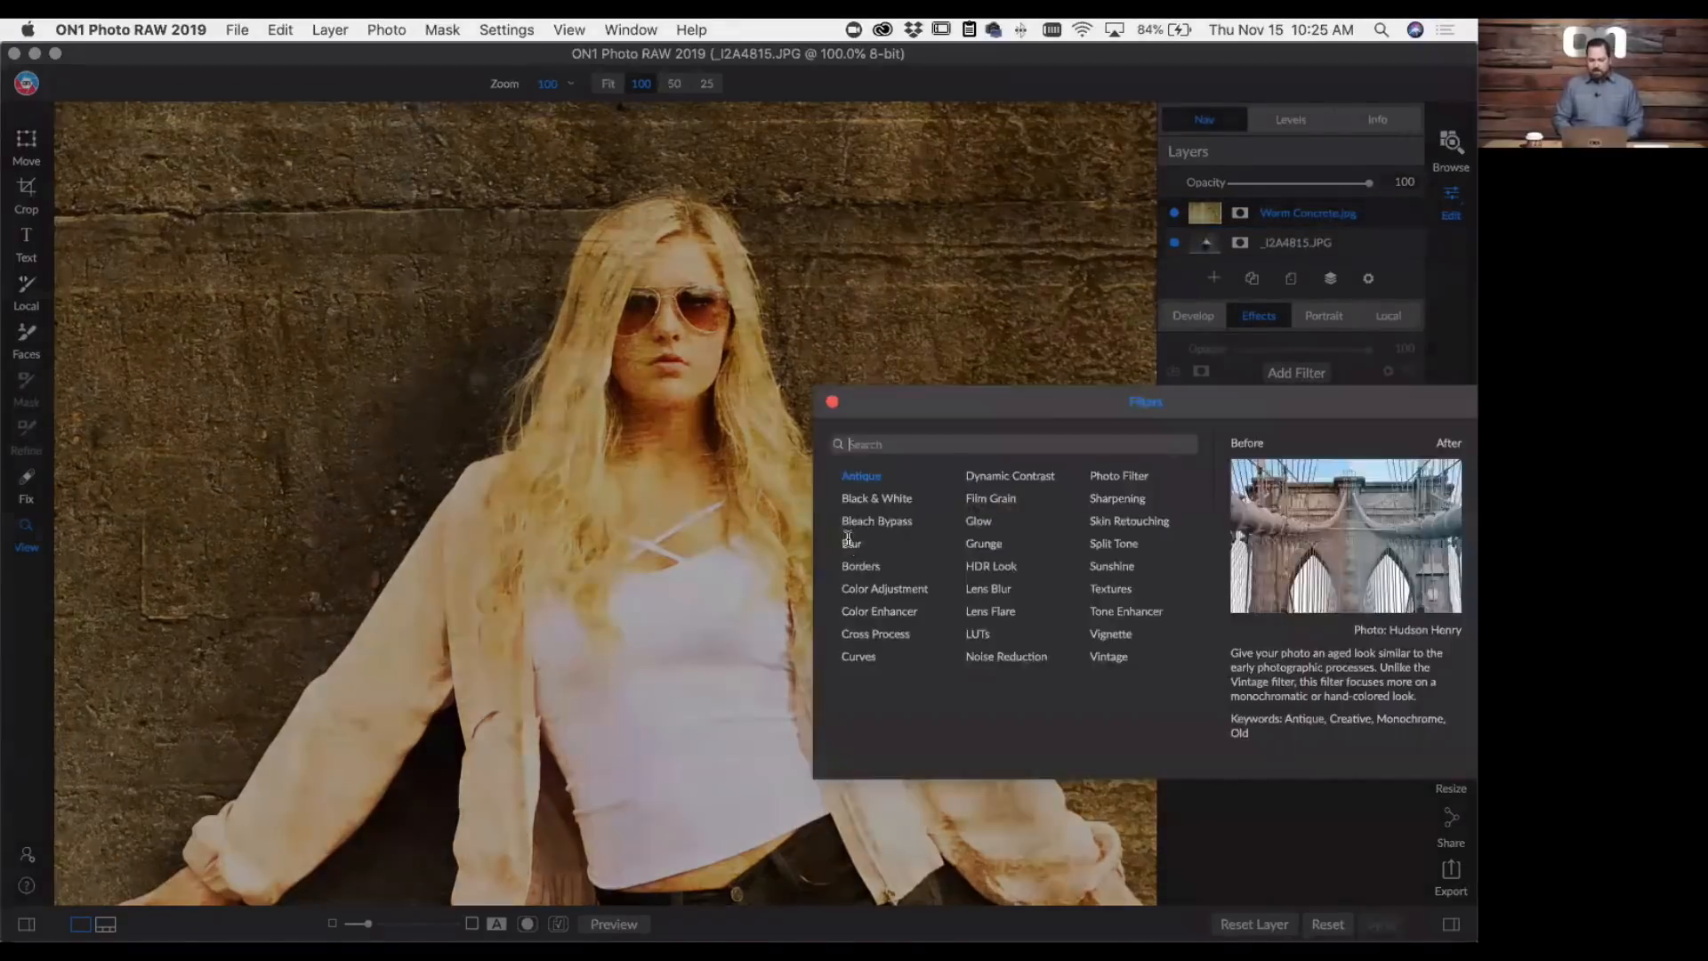
{"action": "key", "text": "Down"}
{"action": "key", "text": "Down"}
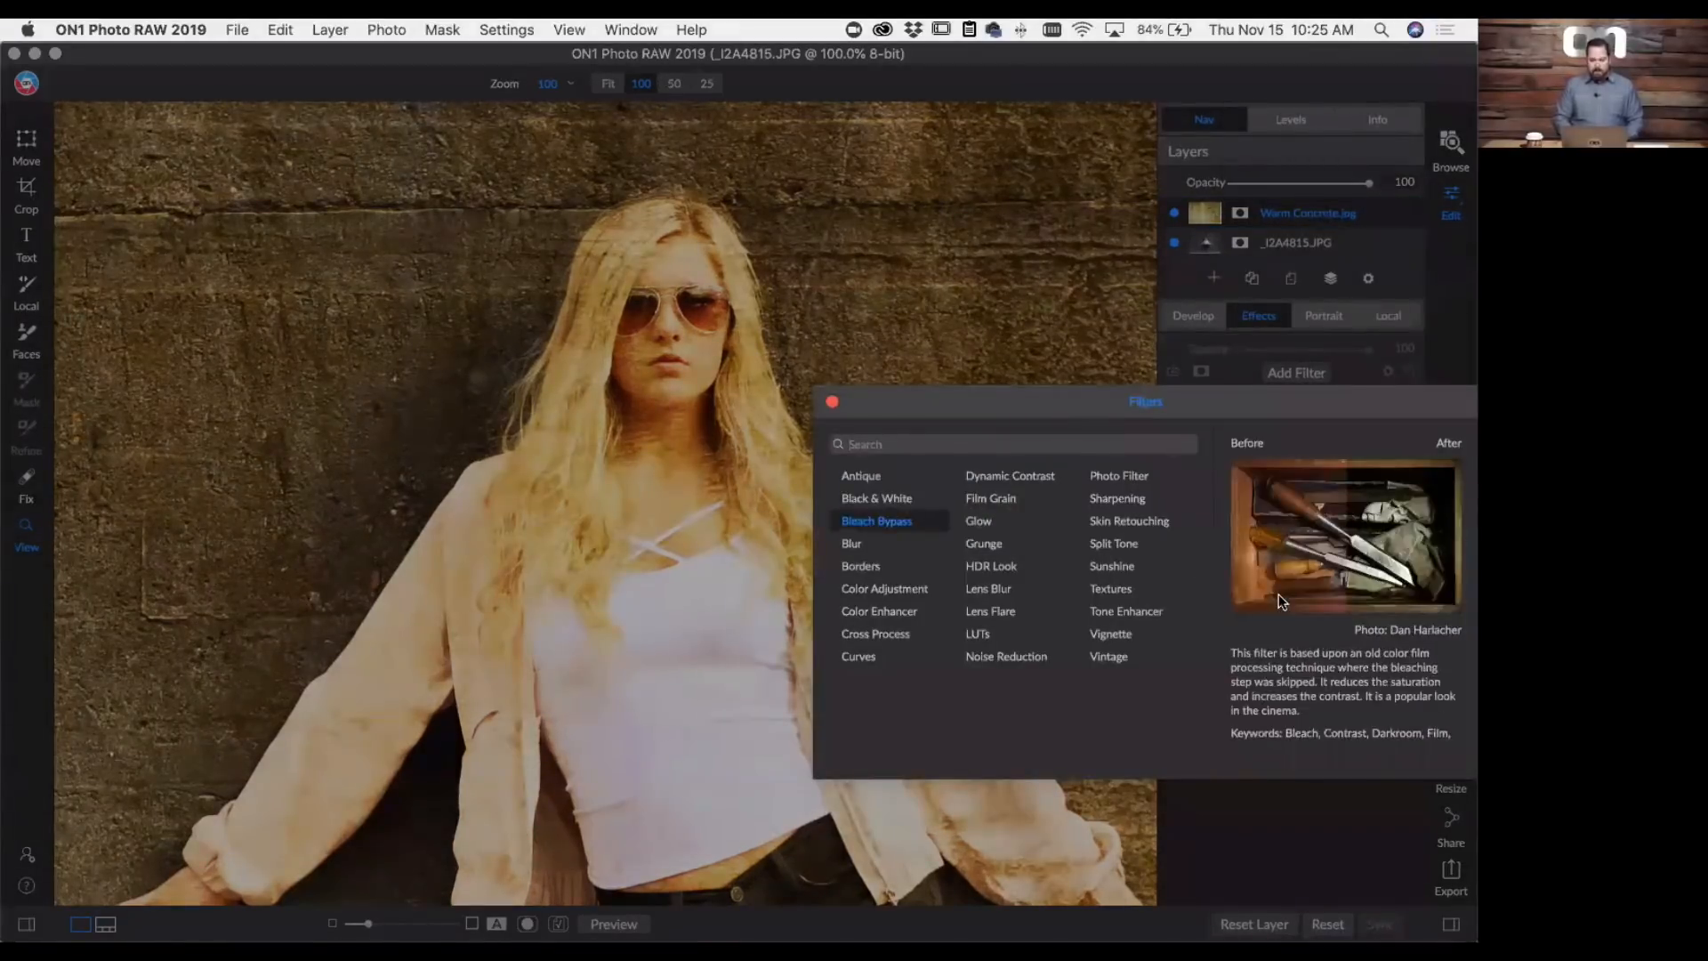
{"action": "key", "text": "Down"}
{"action": "key", "text": "Return"}
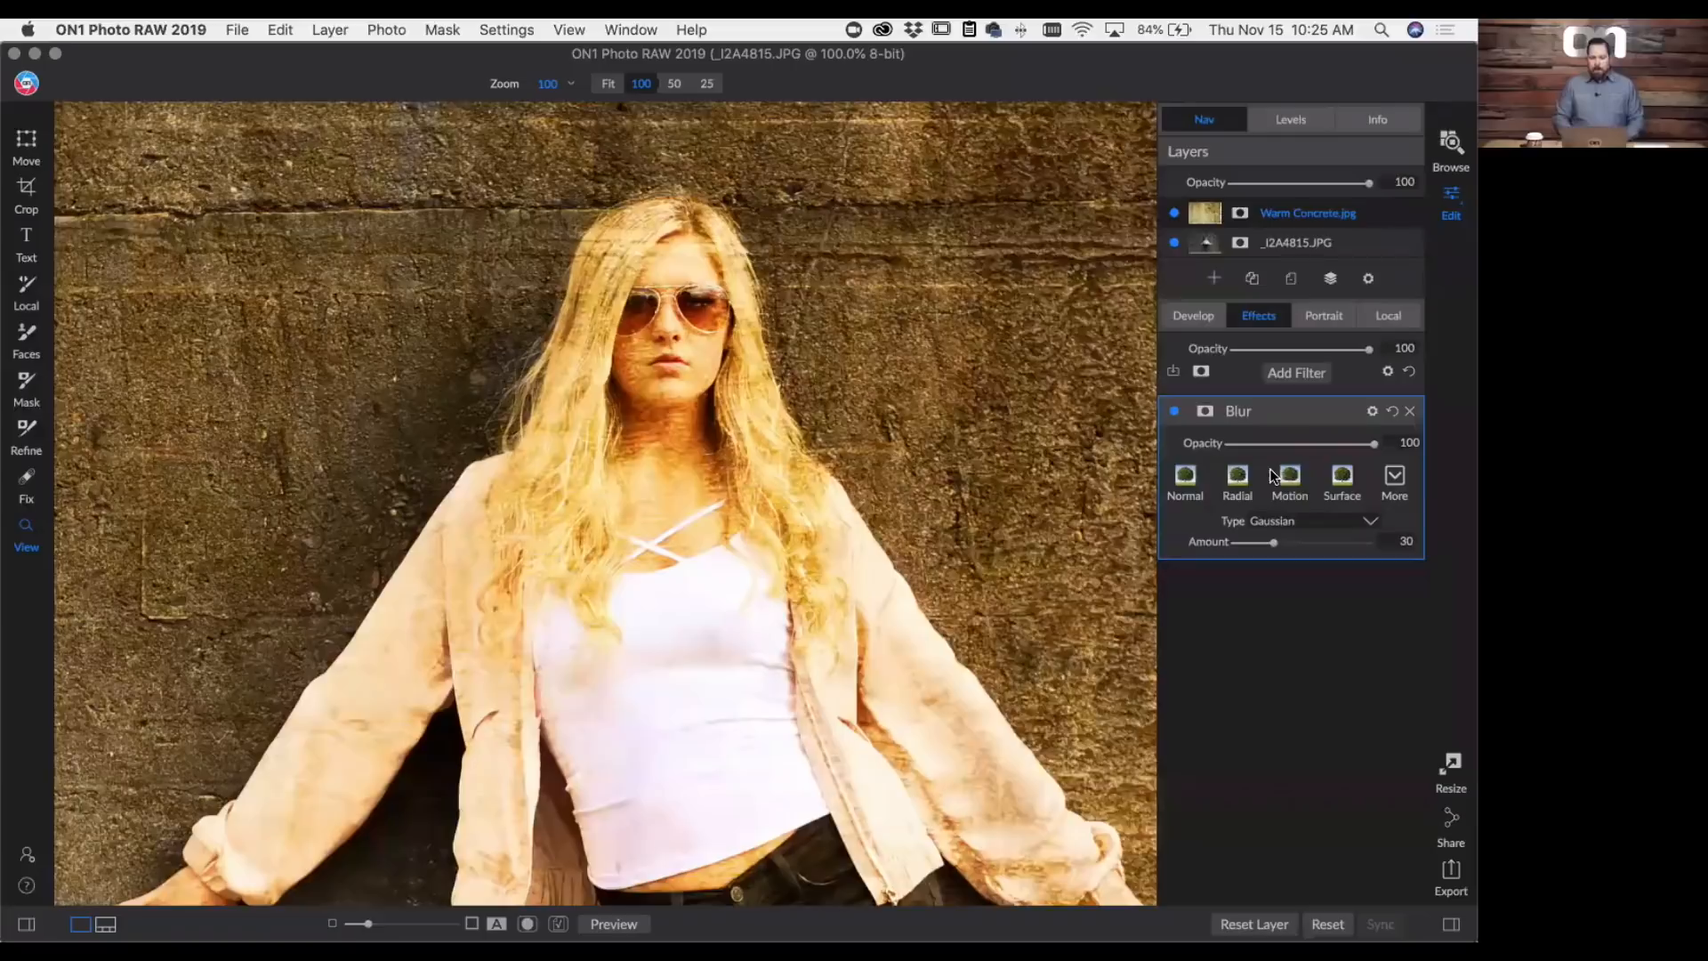
- Paint the Blur filter in over the woman's face, hair and jacket using its mask and a size 175 Paint In brush
{"action": "key", "text": "b"}
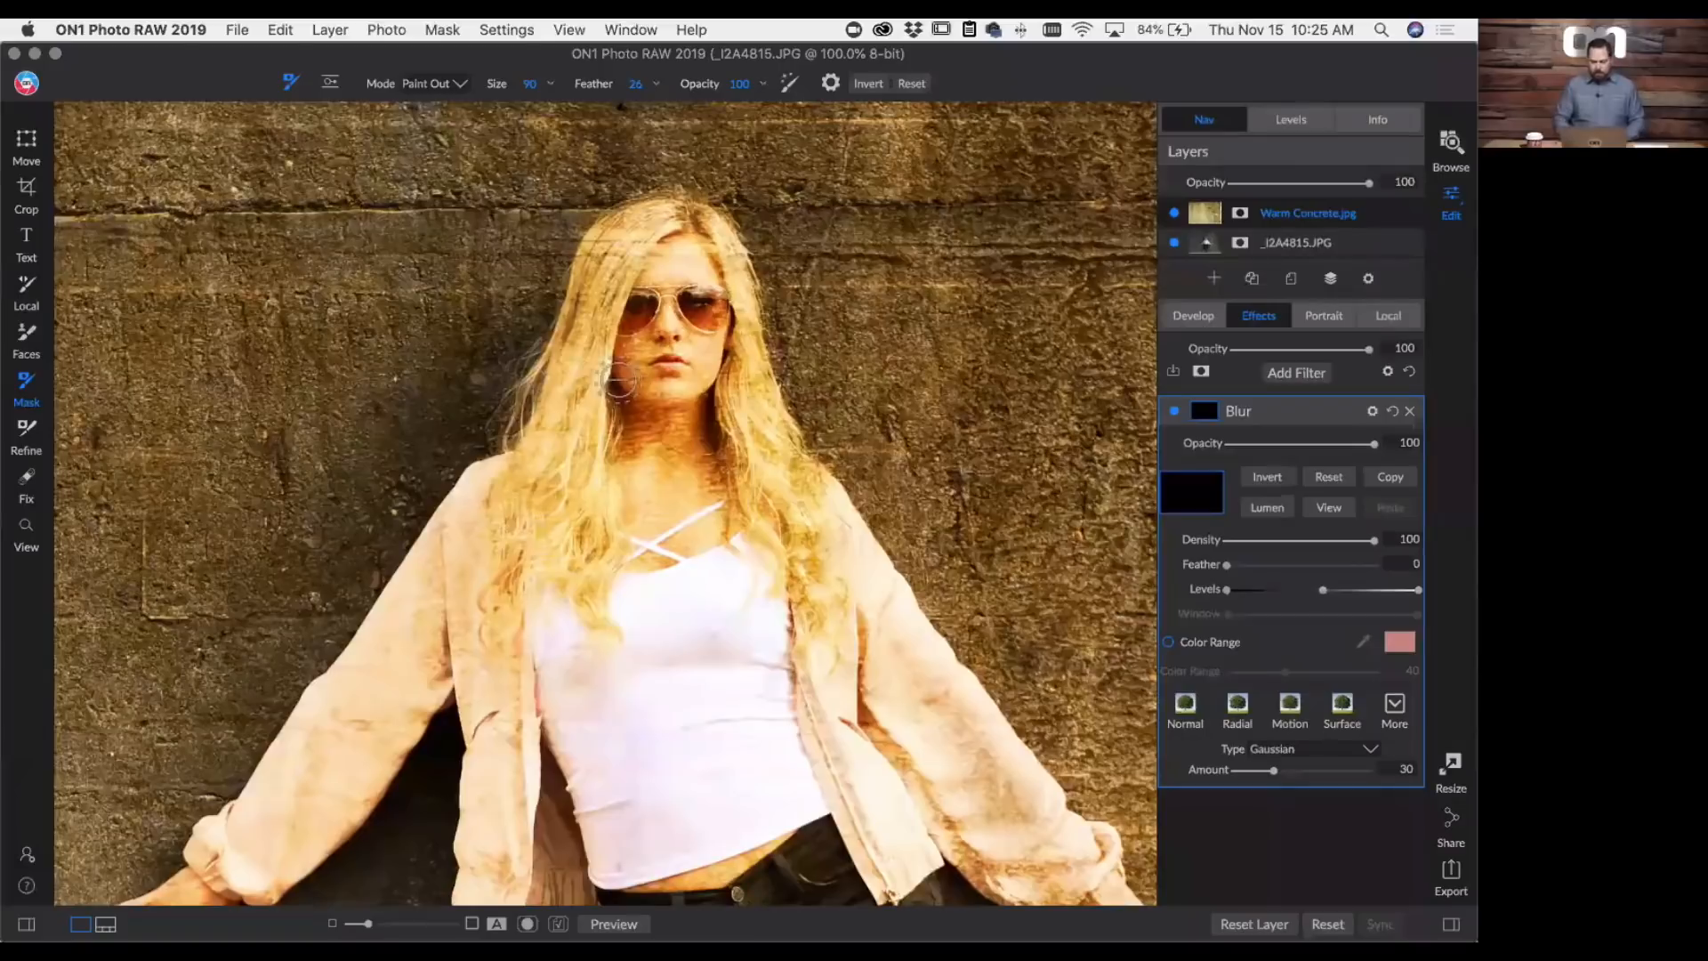
{"action": "key", "text": "bracketright"}
{"action": "key", "text": "bracketright"}
{"action": "key", "text": "bracketright"}
{"action": "key", "text": "bracketright"}
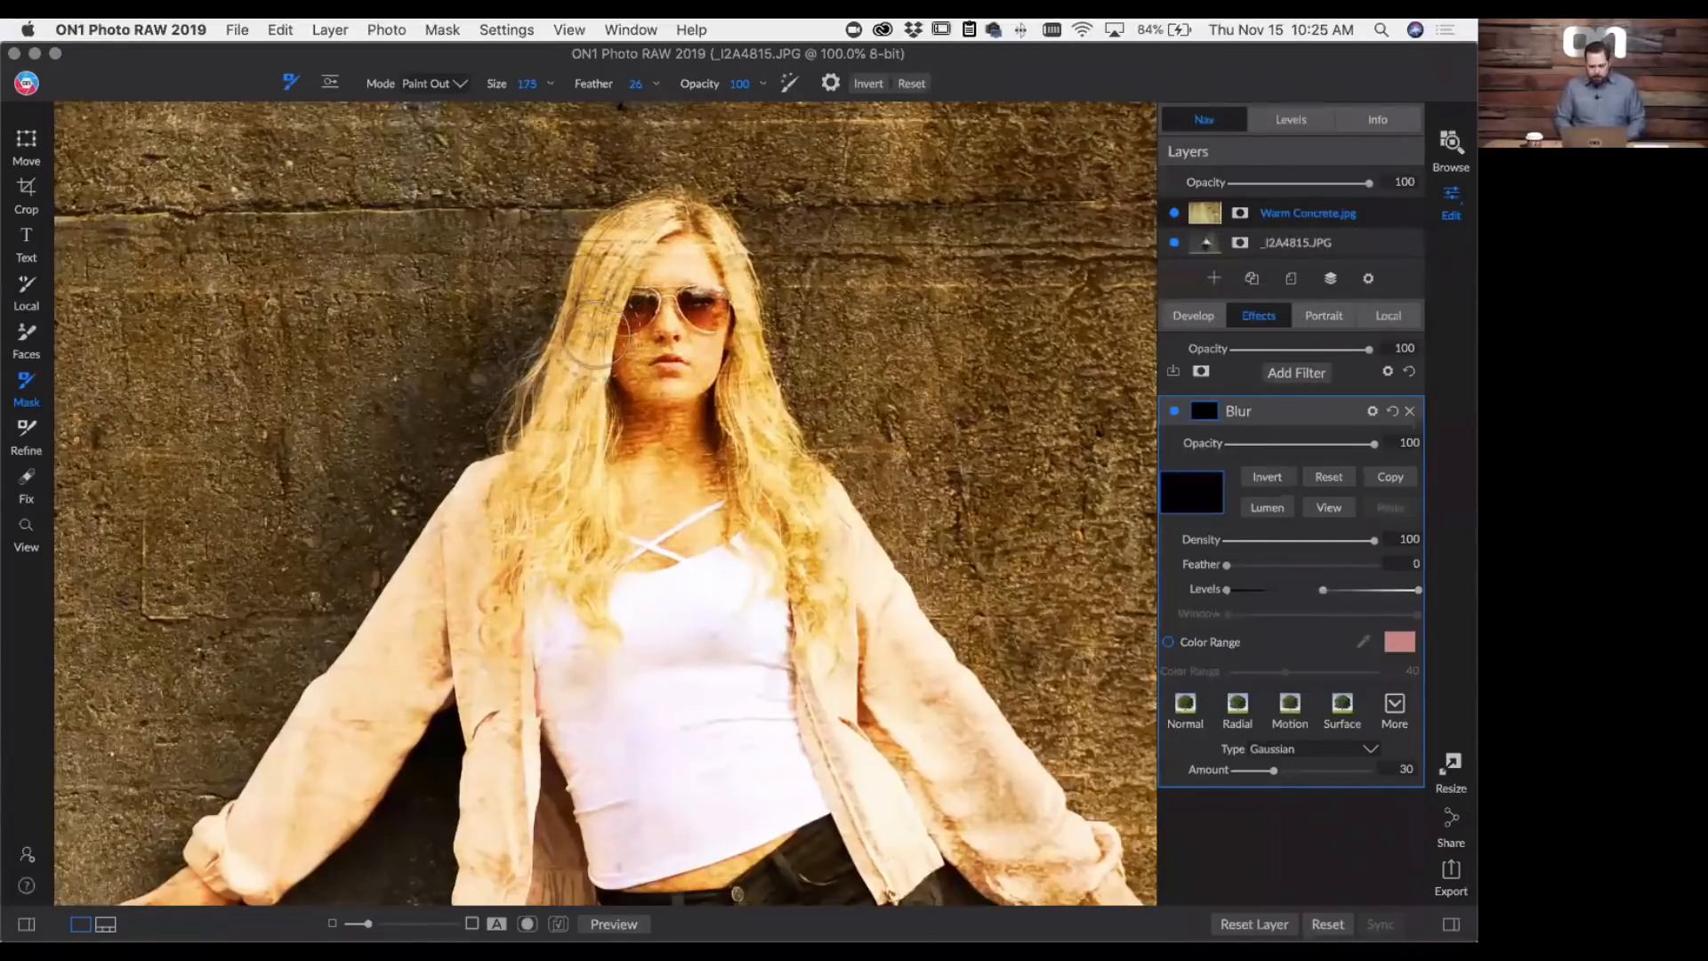
{"action": "left_click", "coordinate": [434, 83]}
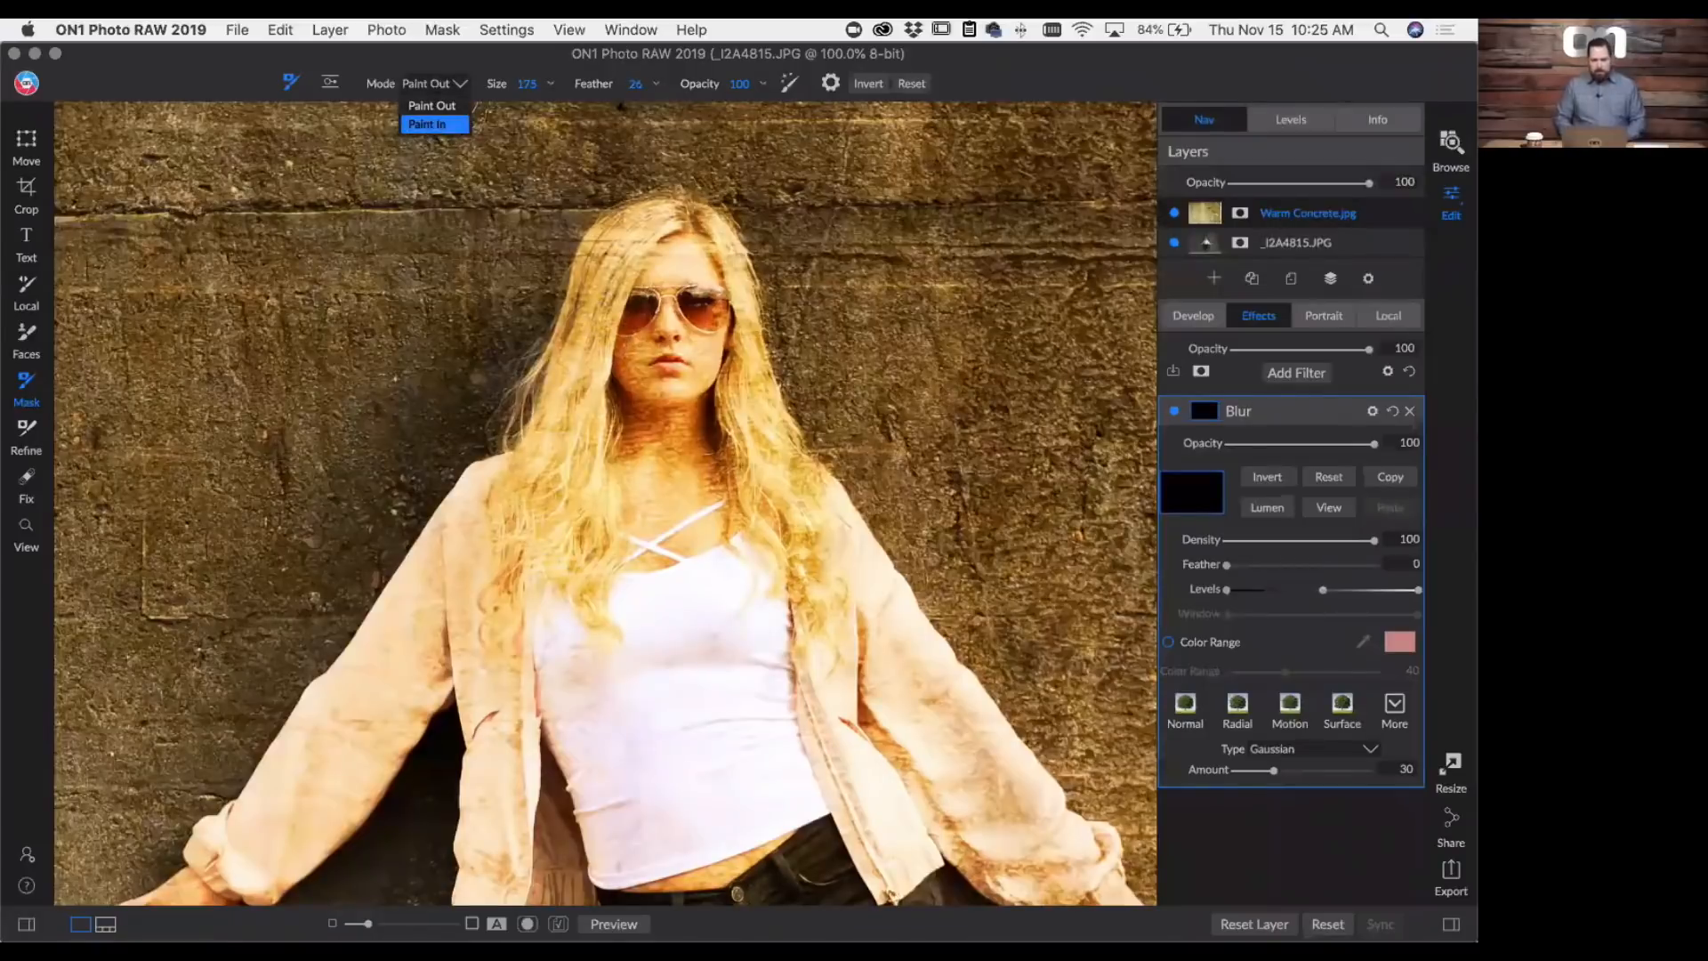
{"action": "left_click", "coordinate": [427, 124]}
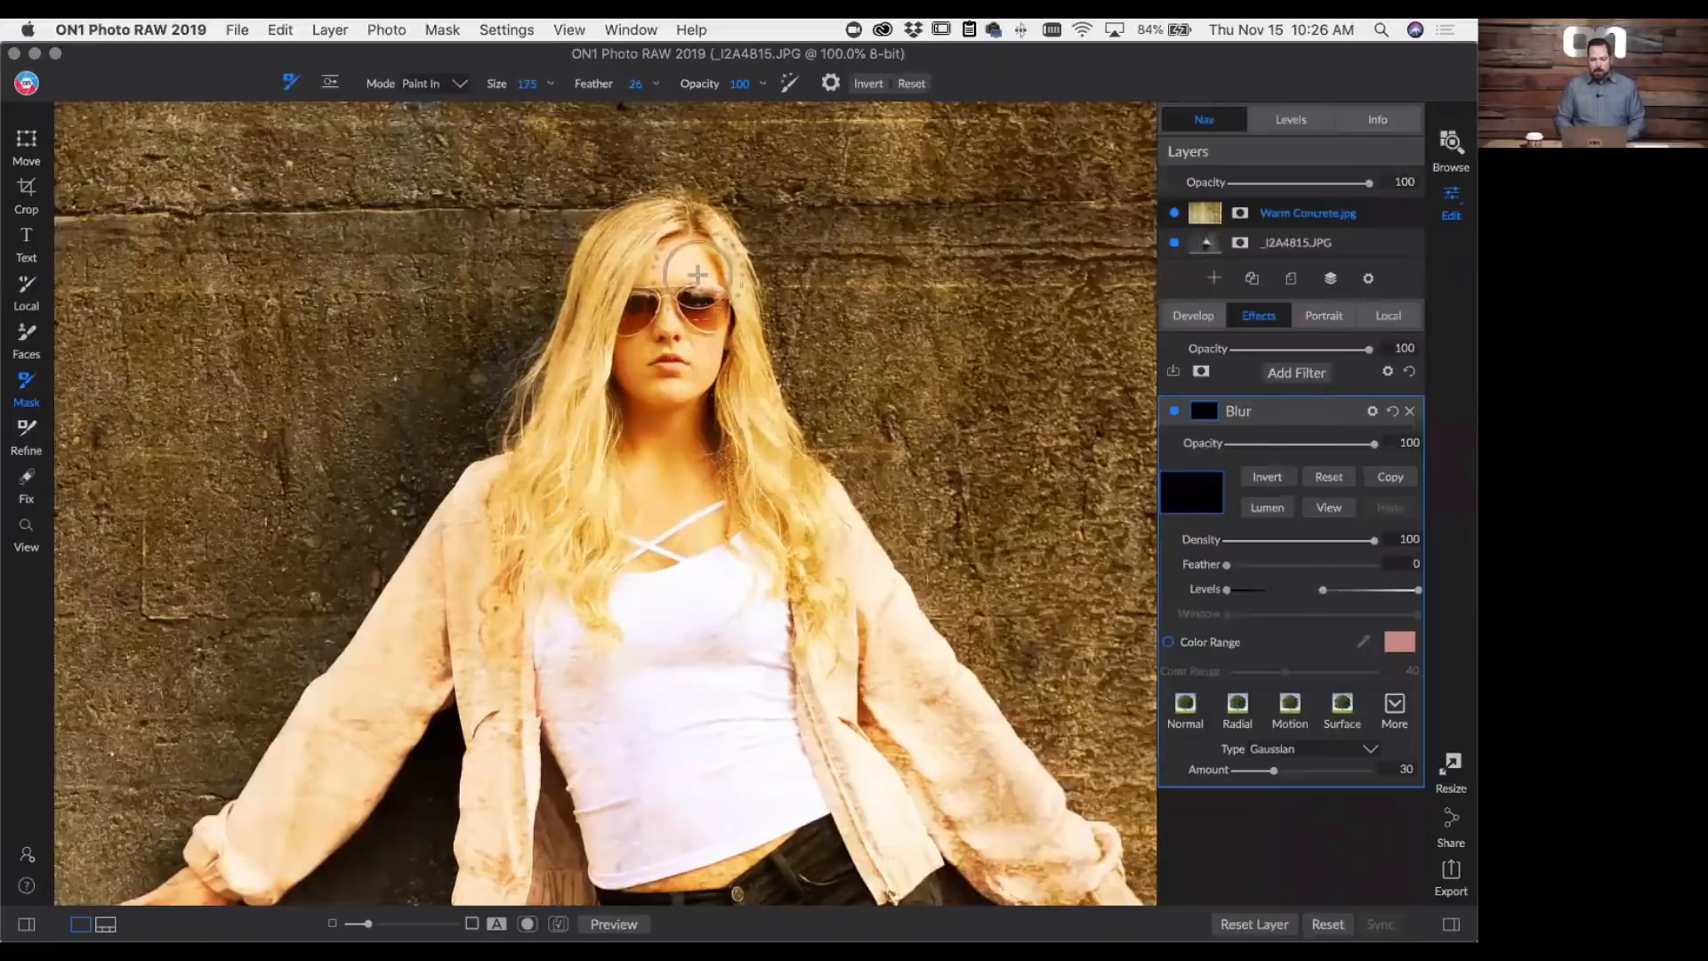
{"action": "mouse_move", "coordinate": [697, 275]}
{"action": "left_mouse_down"}
{"action": "mouse_move", "coordinate": [580, 460]}
{"action": "mouse_move", "coordinate": [627, 535]}
{"action": "mouse_move", "coordinate": [684, 335]}
{"action": "left_mouse_up"}
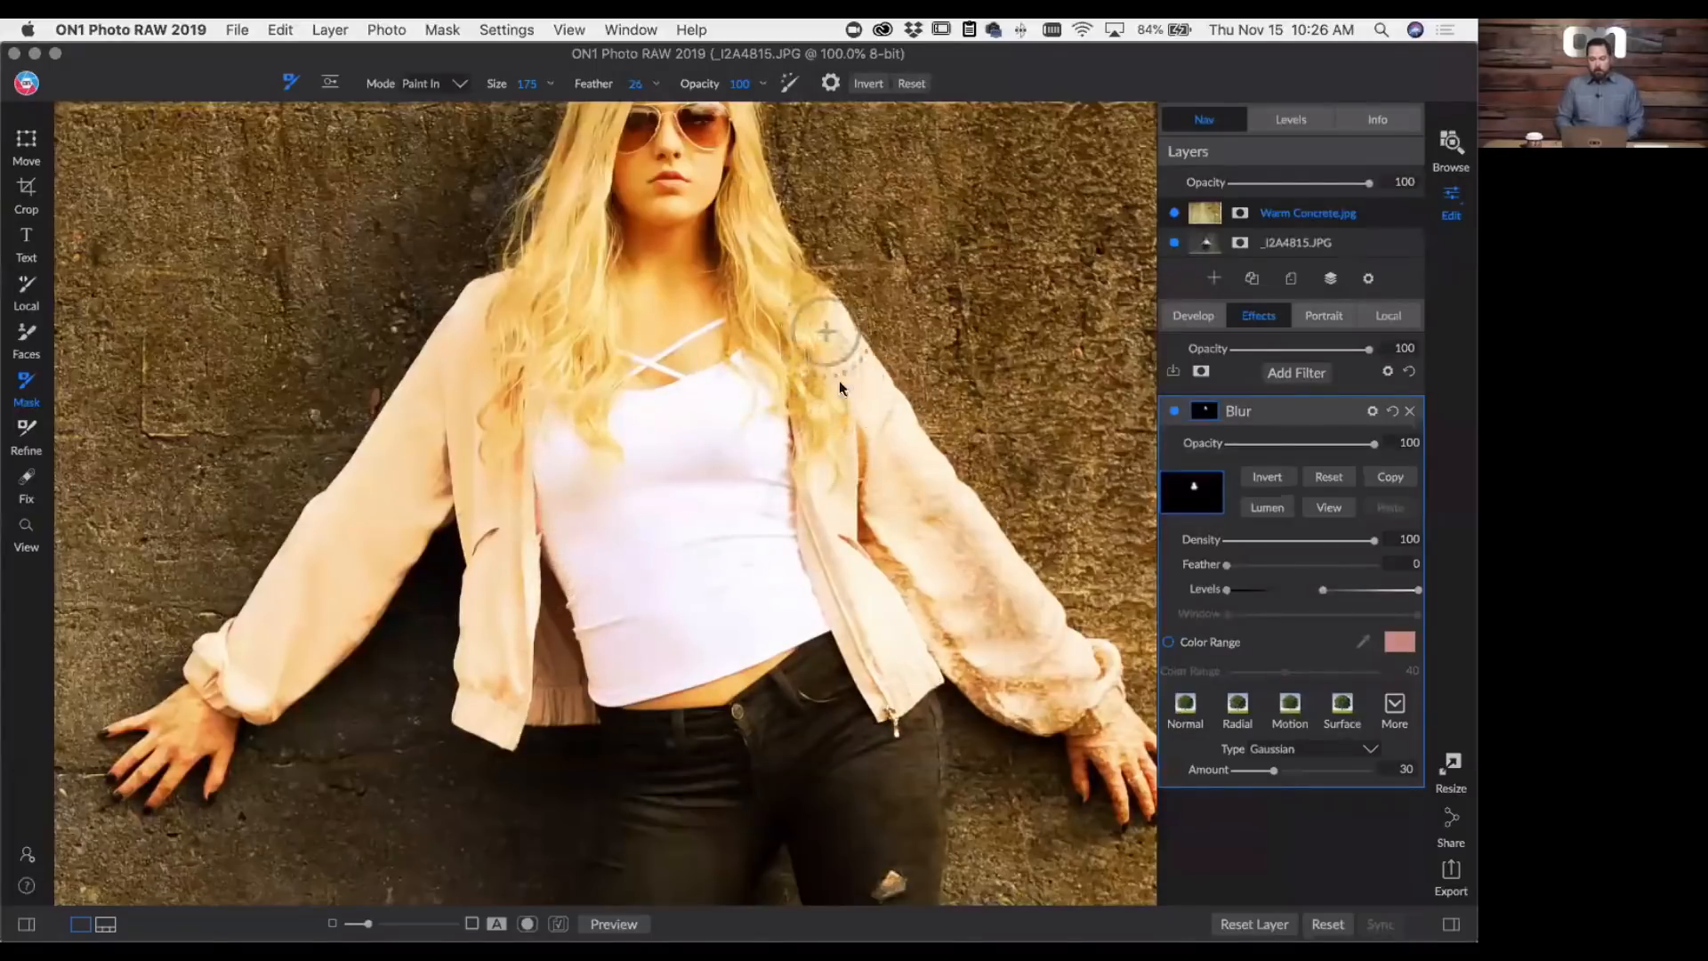
{"action": "mouse_move", "coordinate": [1003, 631]}
{"action": "left_mouse_down"}
{"action": "mouse_move", "coordinate": [1064, 697]}
{"action": "mouse_move", "coordinate": [877, 577]}
{"action": "mouse_move", "coordinate": [854, 529]}
{"action": "mouse_move", "coordinate": [1041, 708]}
{"action": "mouse_move", "coordinate": [1073, 702]}
{"action": "mouse_move", "coordinate": [1055, 669]}
{"action": "left_mouse_up"}
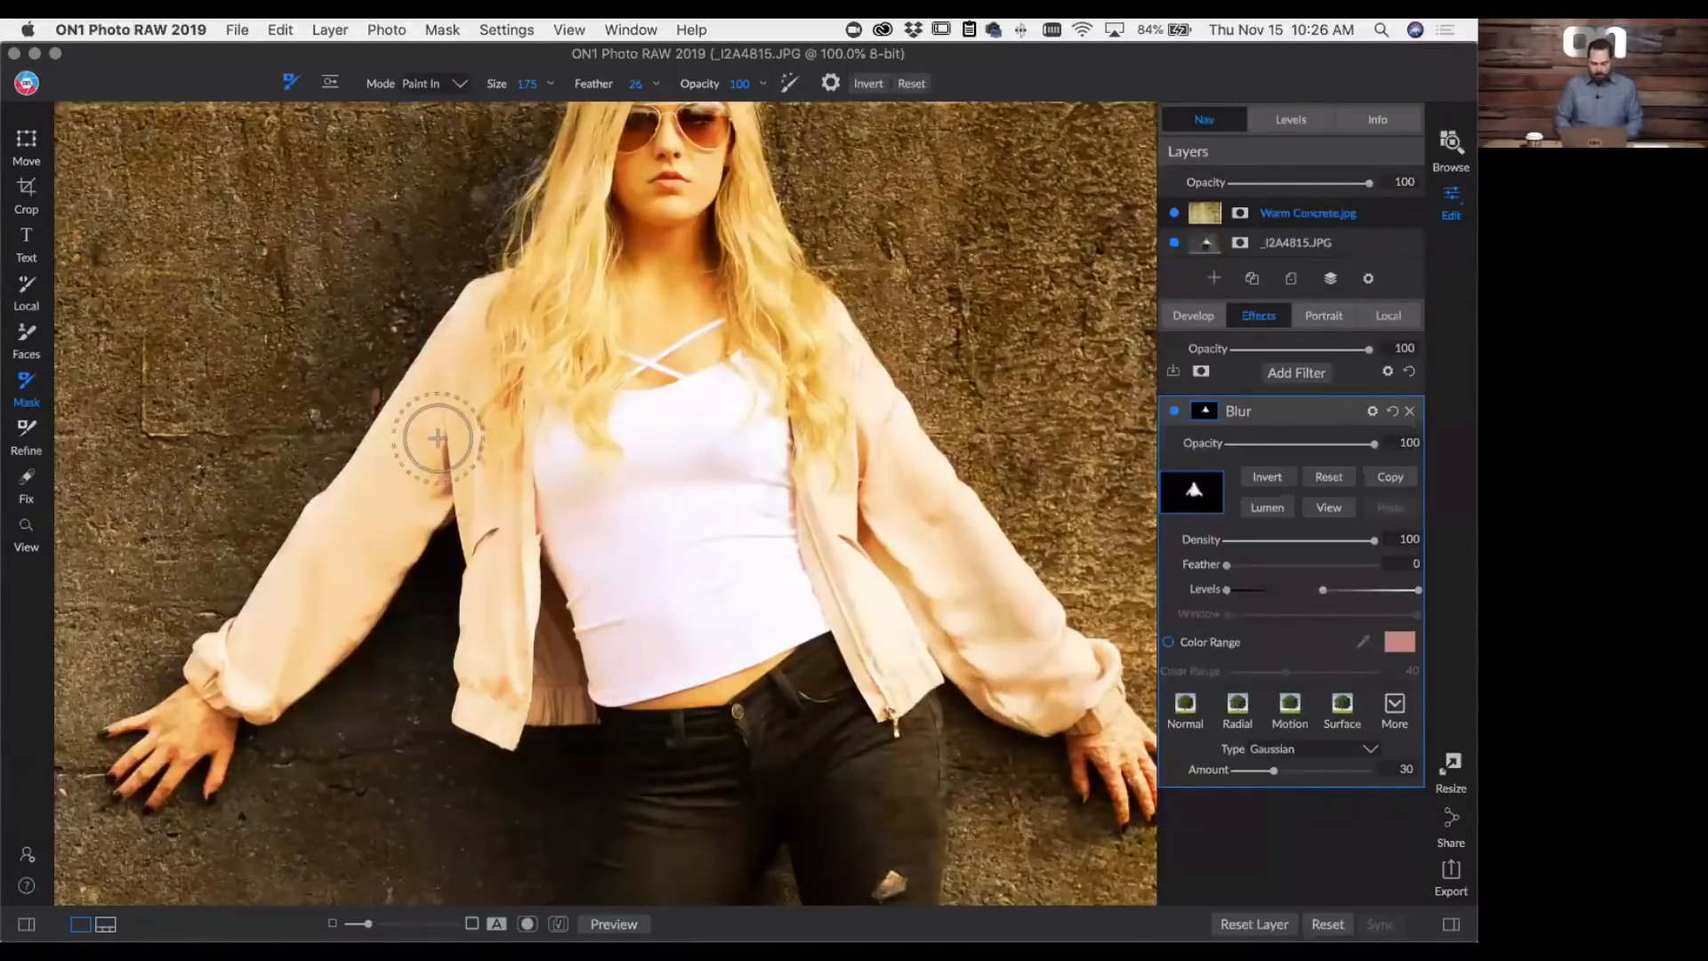
- Add the text "Gold is Best" in 200pt Homemade Apple and place it on one line on the wall above the woman's outstretched arm
{"action": "key", "text": "super+0"}
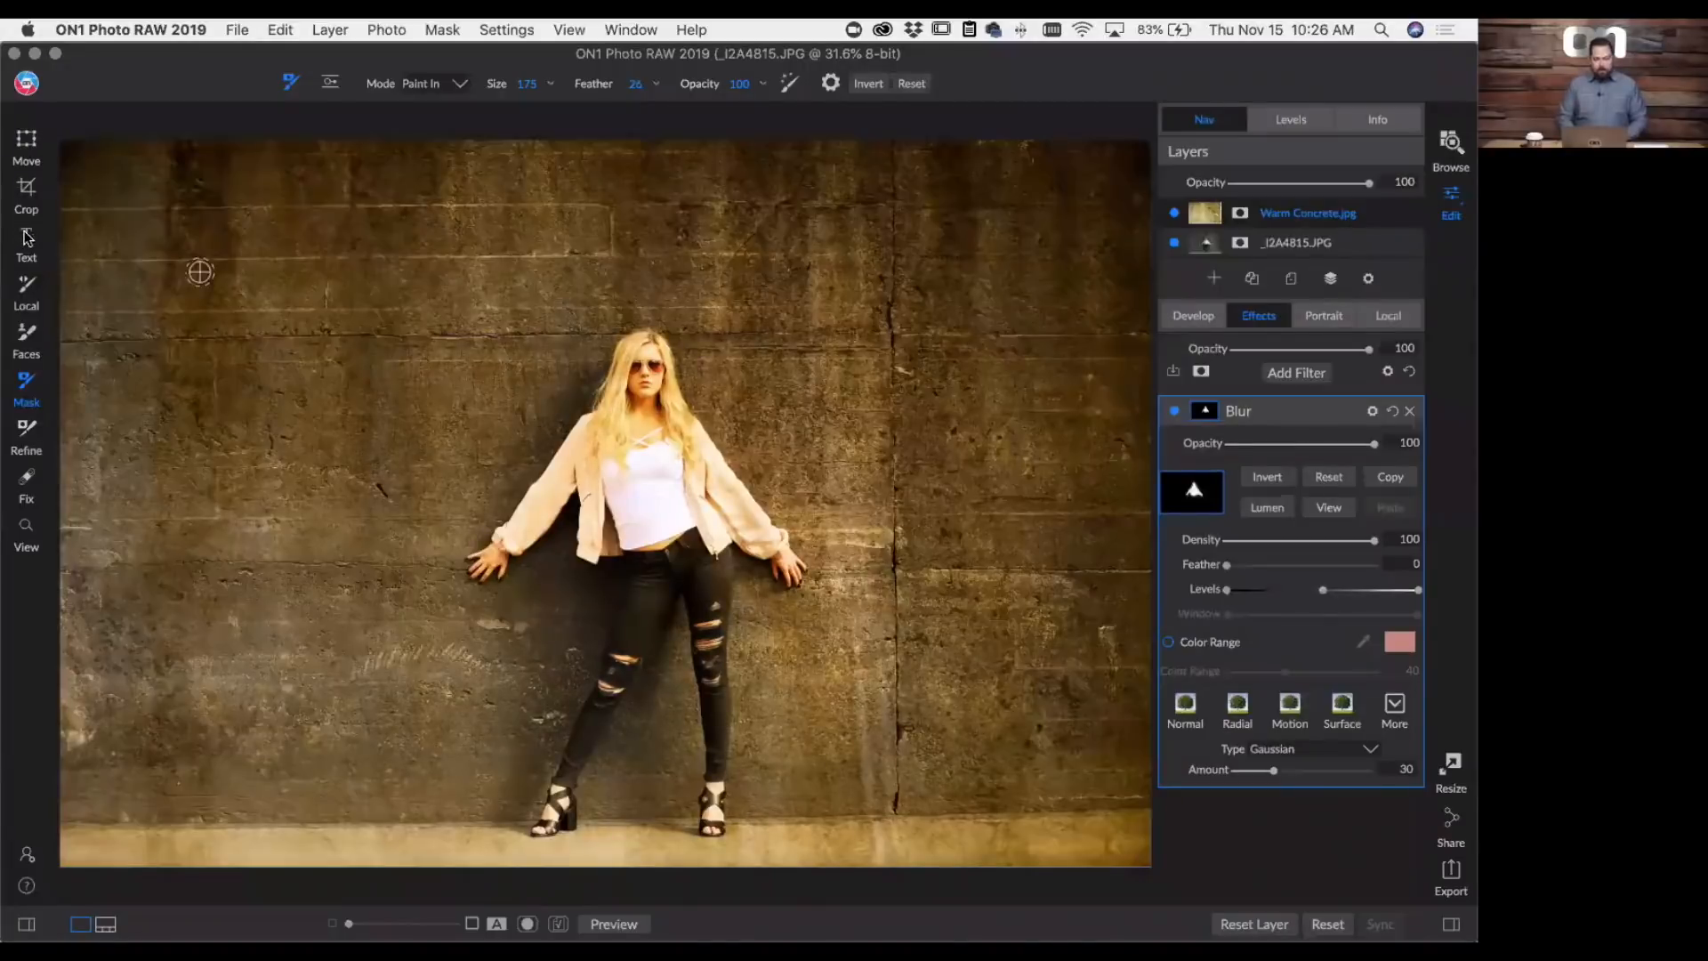
{"action": "left_click", "coordinate": [25, 236]}
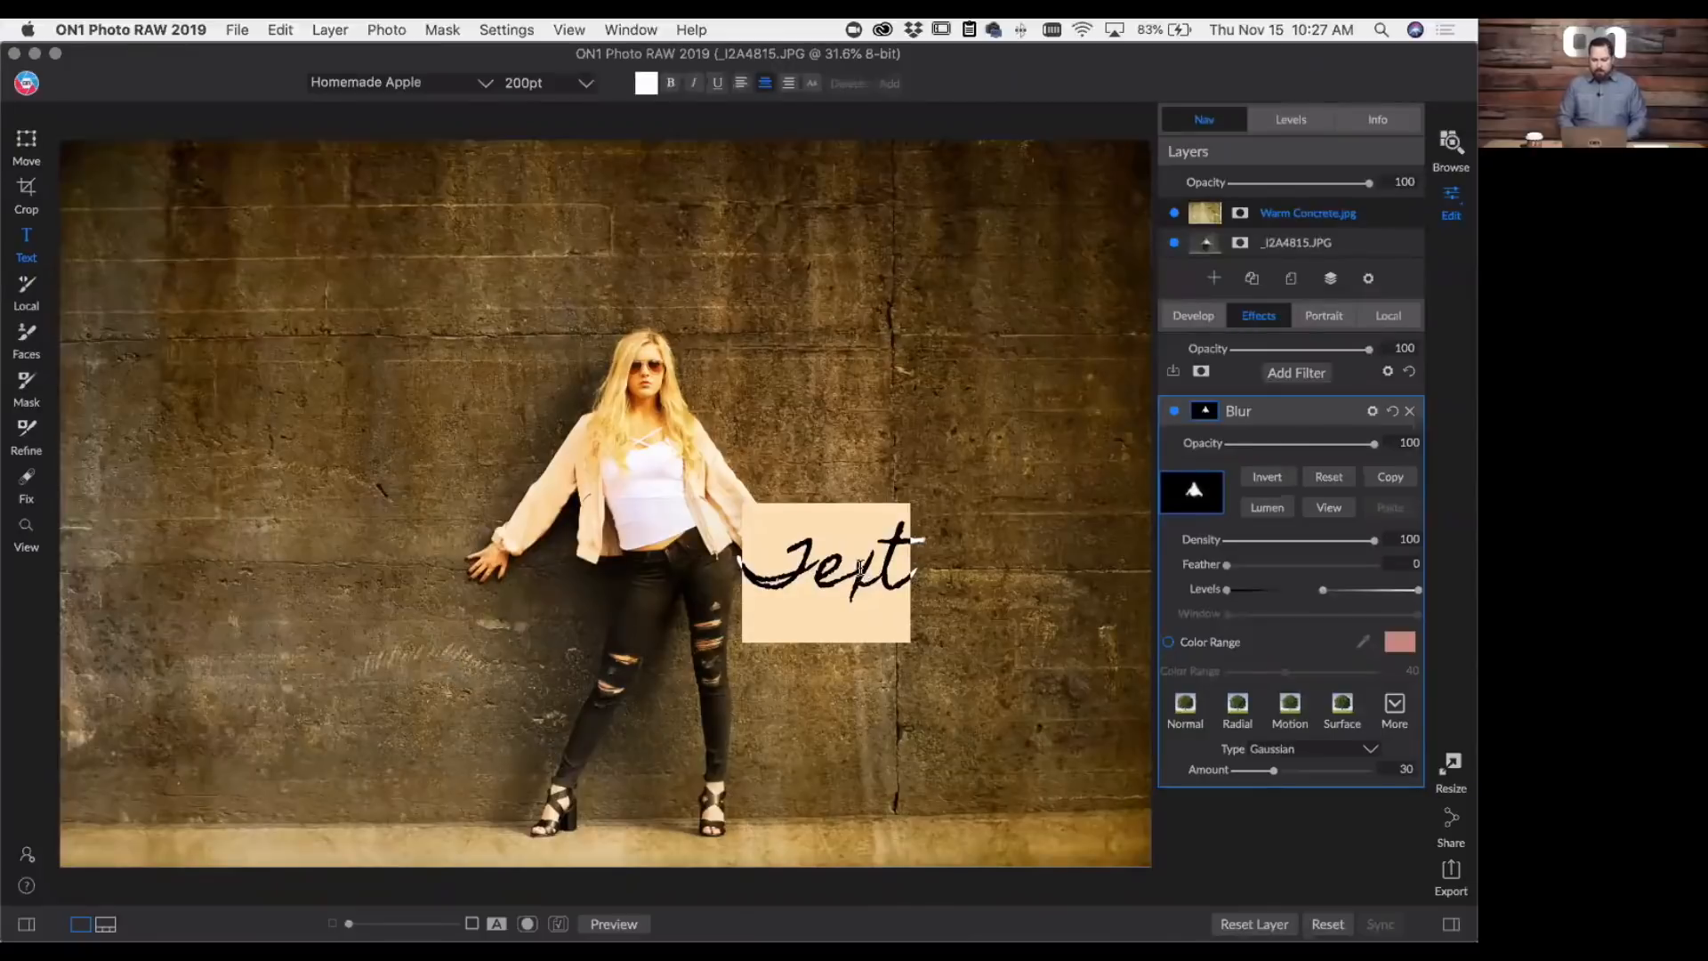
{"action": "type", "text": "G"}
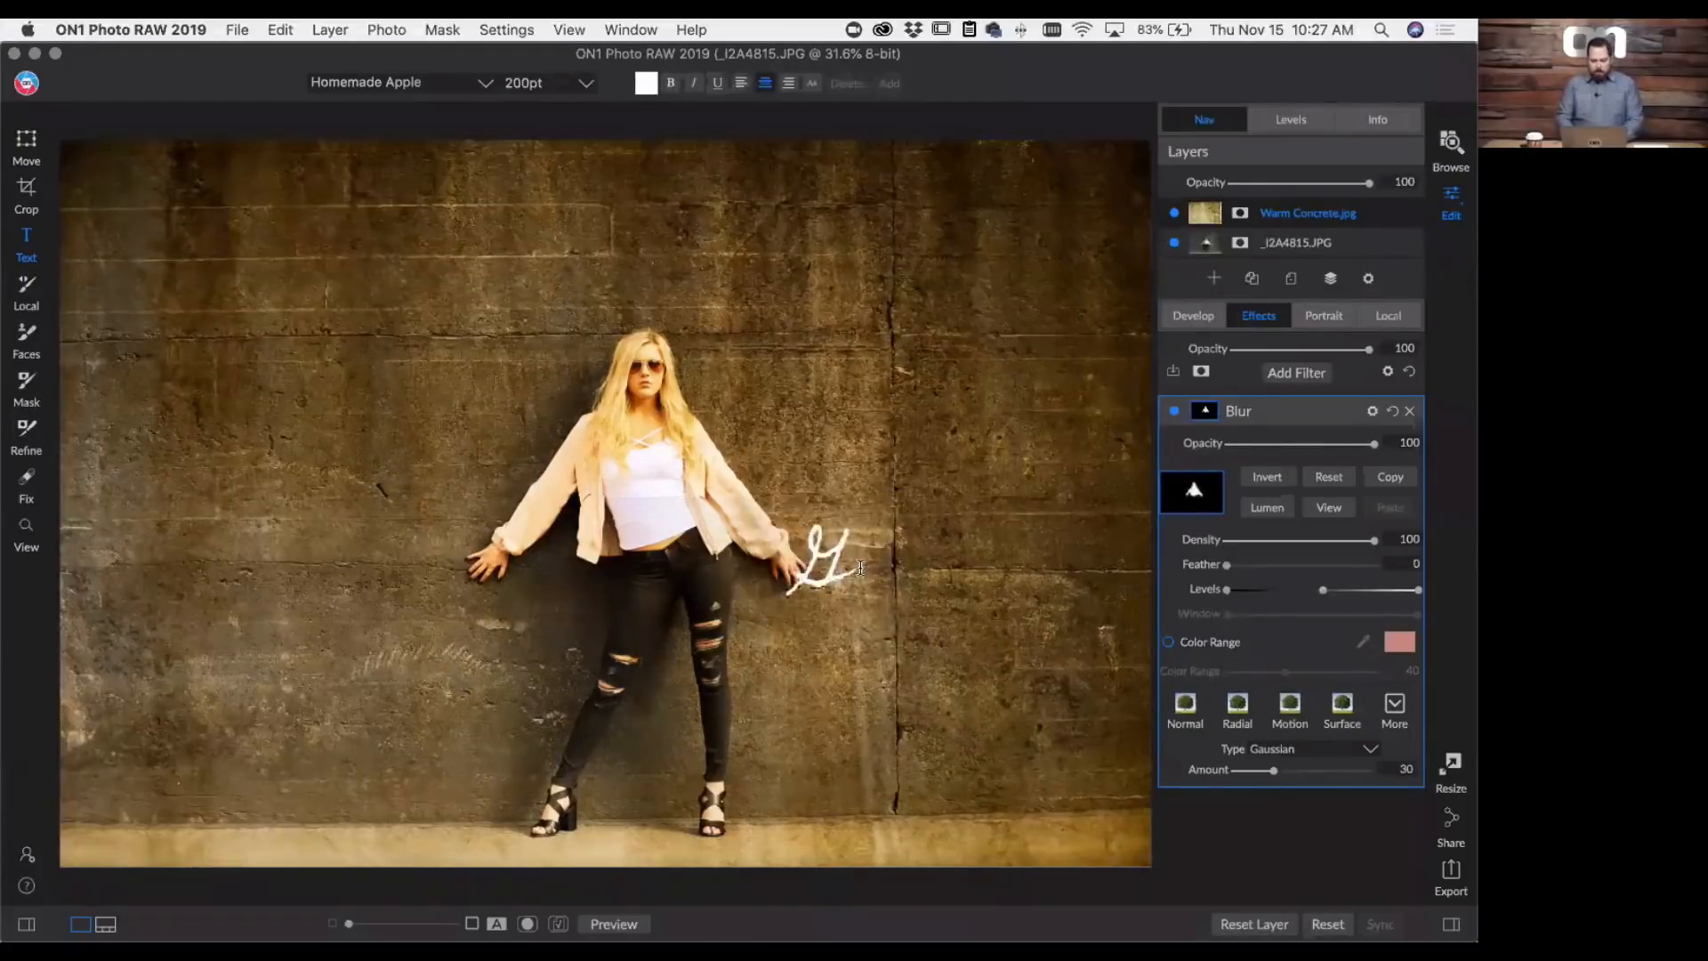
{"action": "type", "text": "old is"}
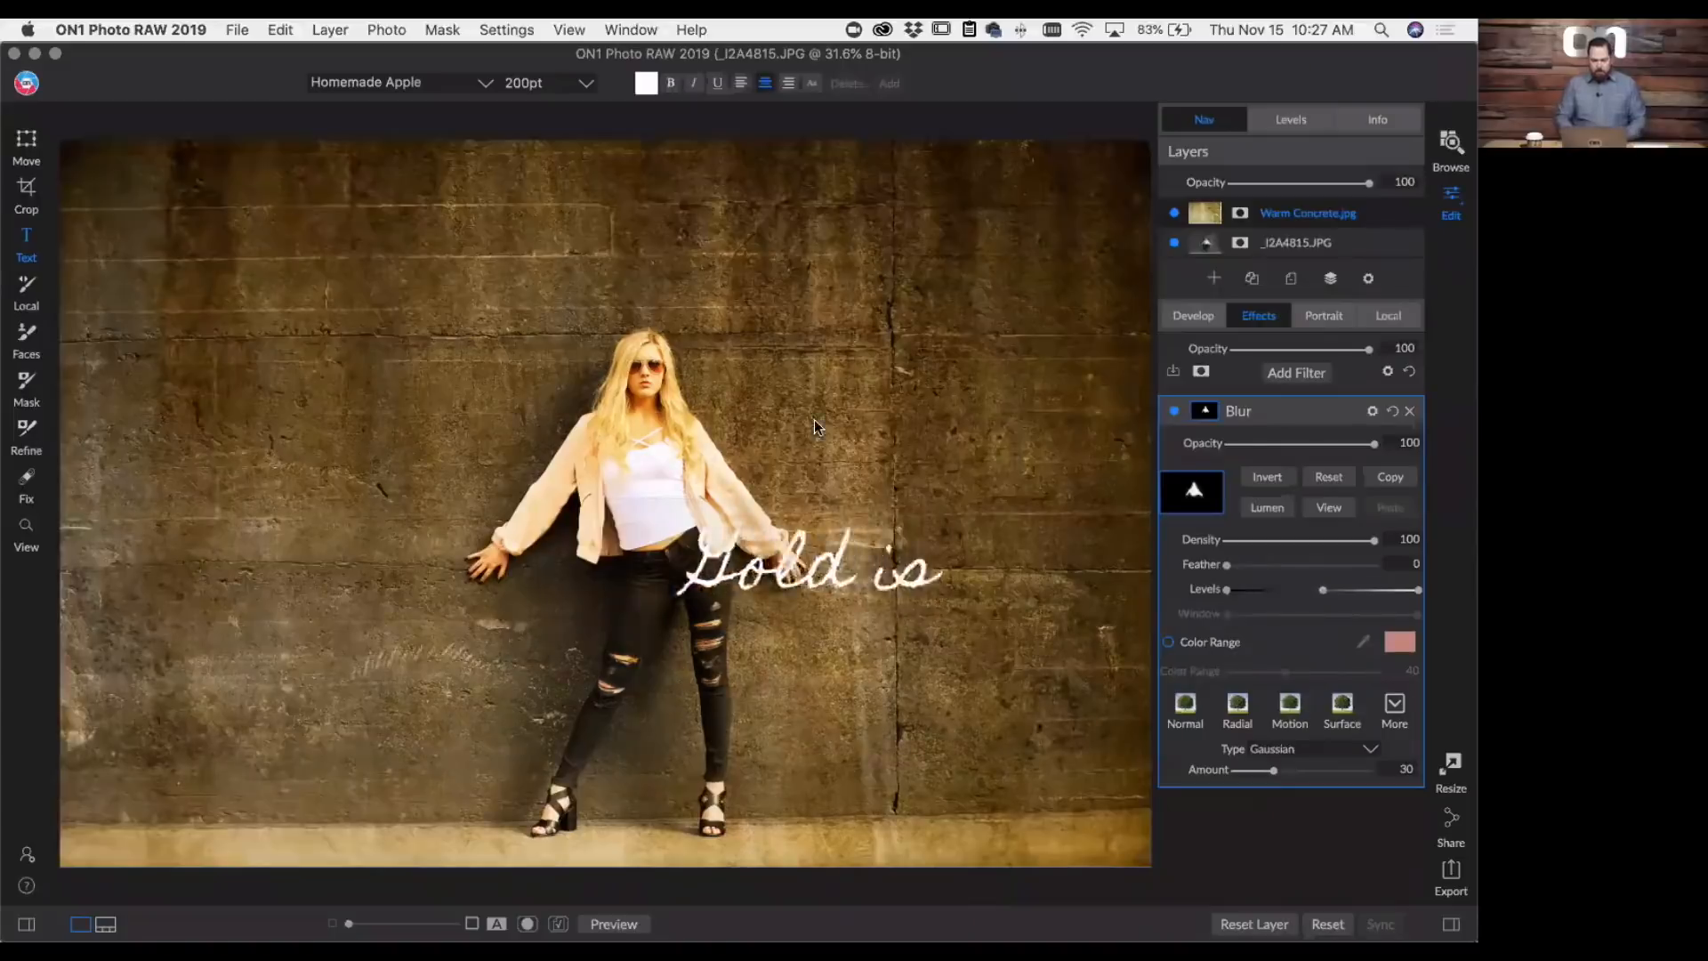
{"action": "type", "text": " Best"}
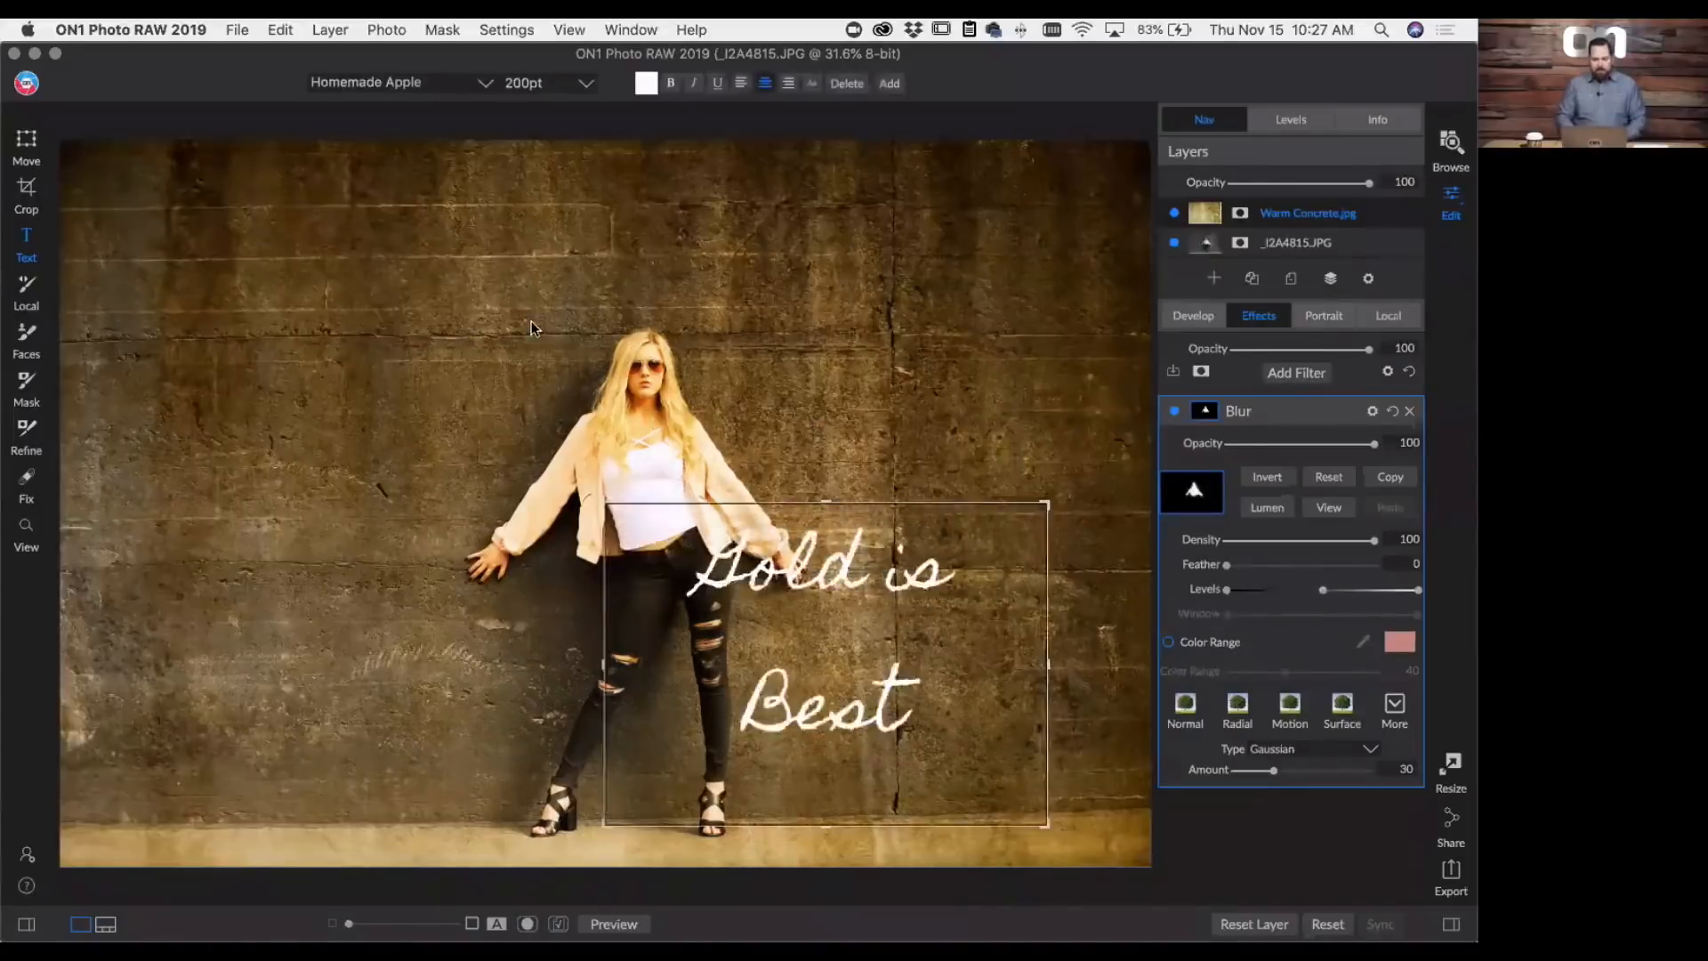
{"action": "left_click_drag", "start_coordinate": [1049, 832], "coordinate": [626, 476]}
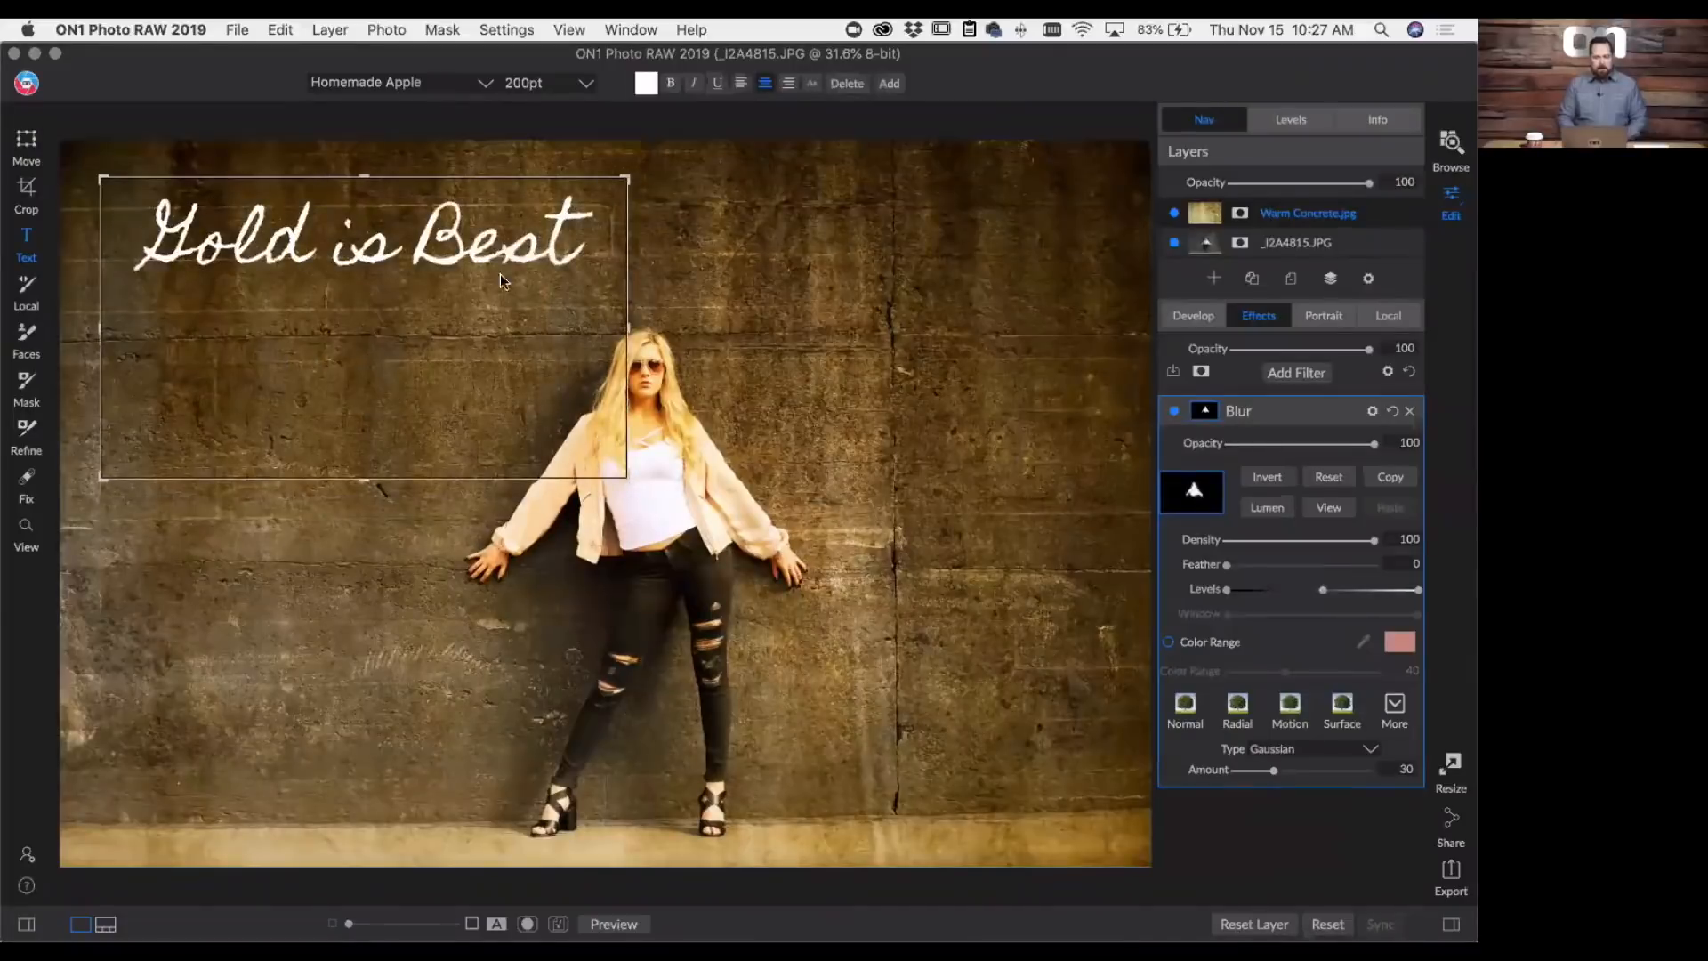
{"action": "left_click_drag", "start_coordinate": [500, 275], "coordinate": [499, 321]}
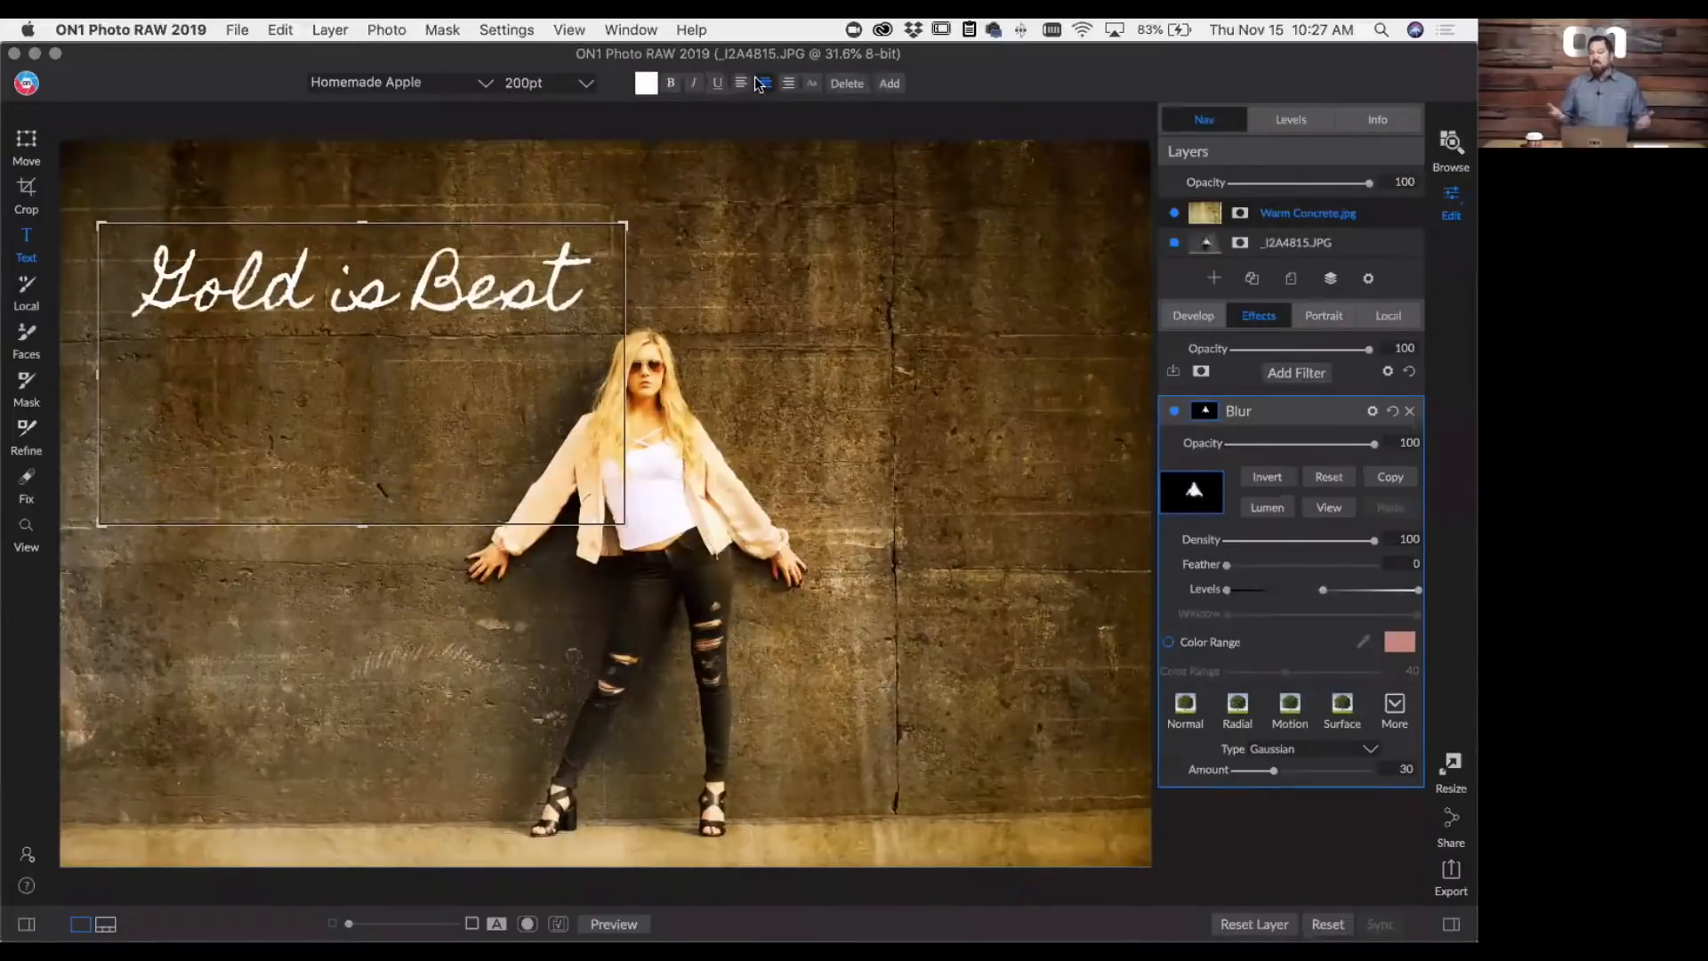
- Recolor the "Gold is Best" text with a golden orange sampled from the woman's hair
{"action": "left_click", "coordinate": [647, 85]}
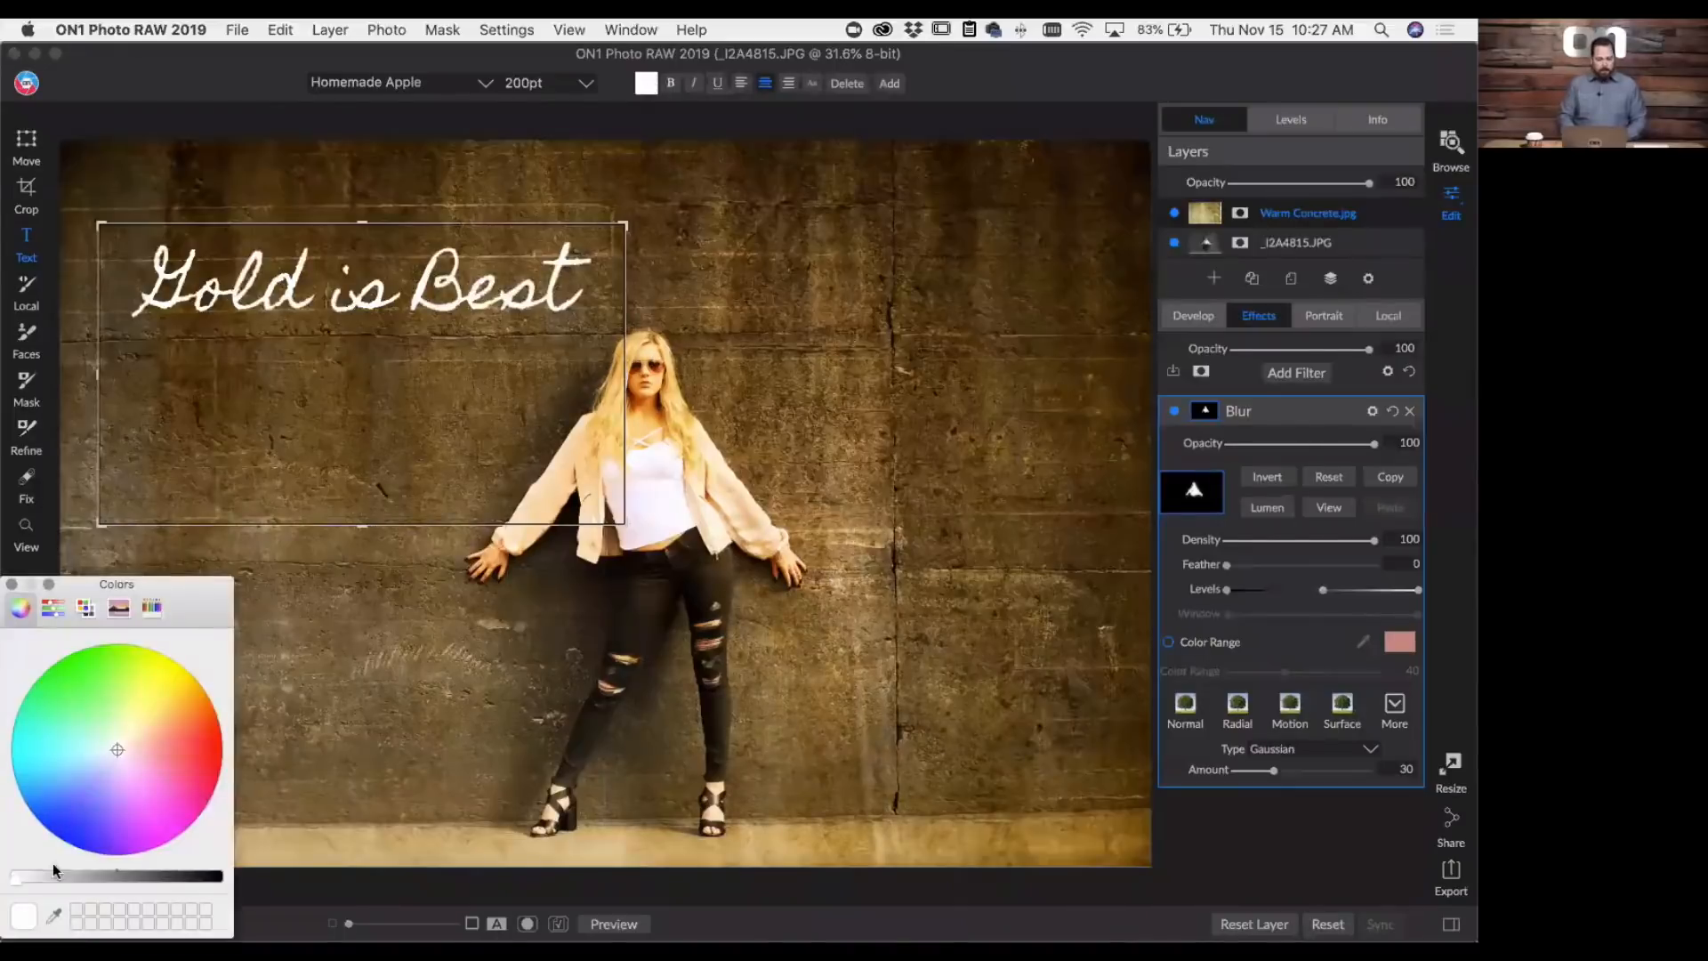
{"action": "left_click", "coordinate": [54, 914]}
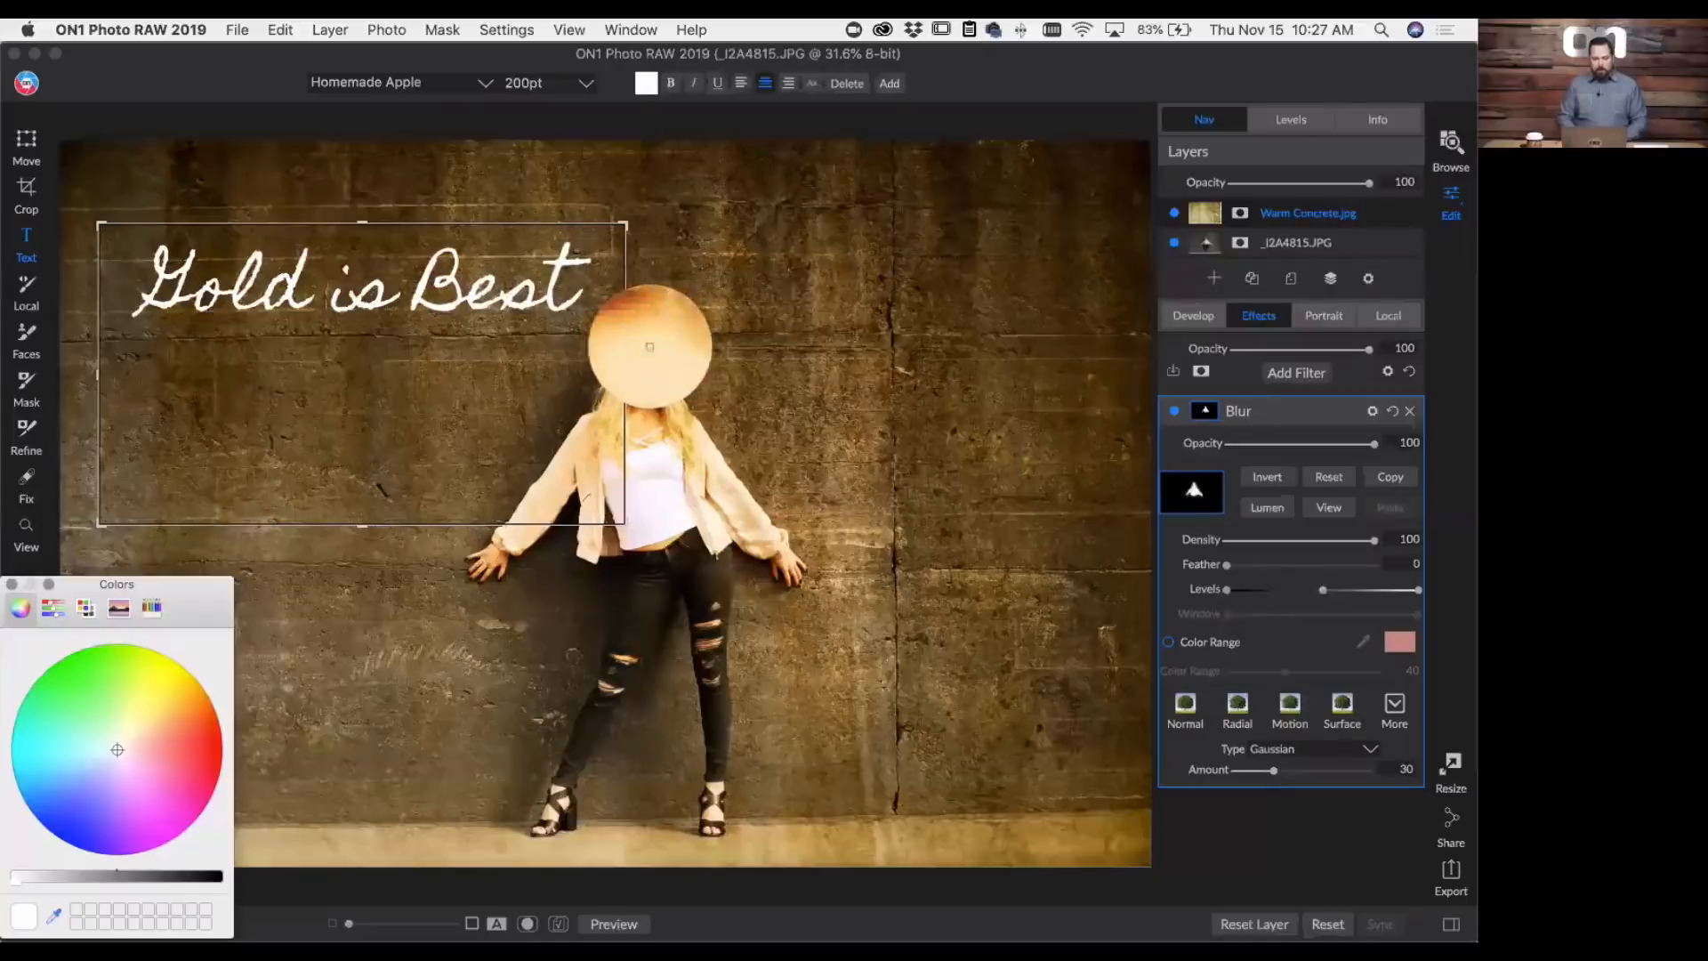
{"action": "left_click", "coordinate": [648, 347]}
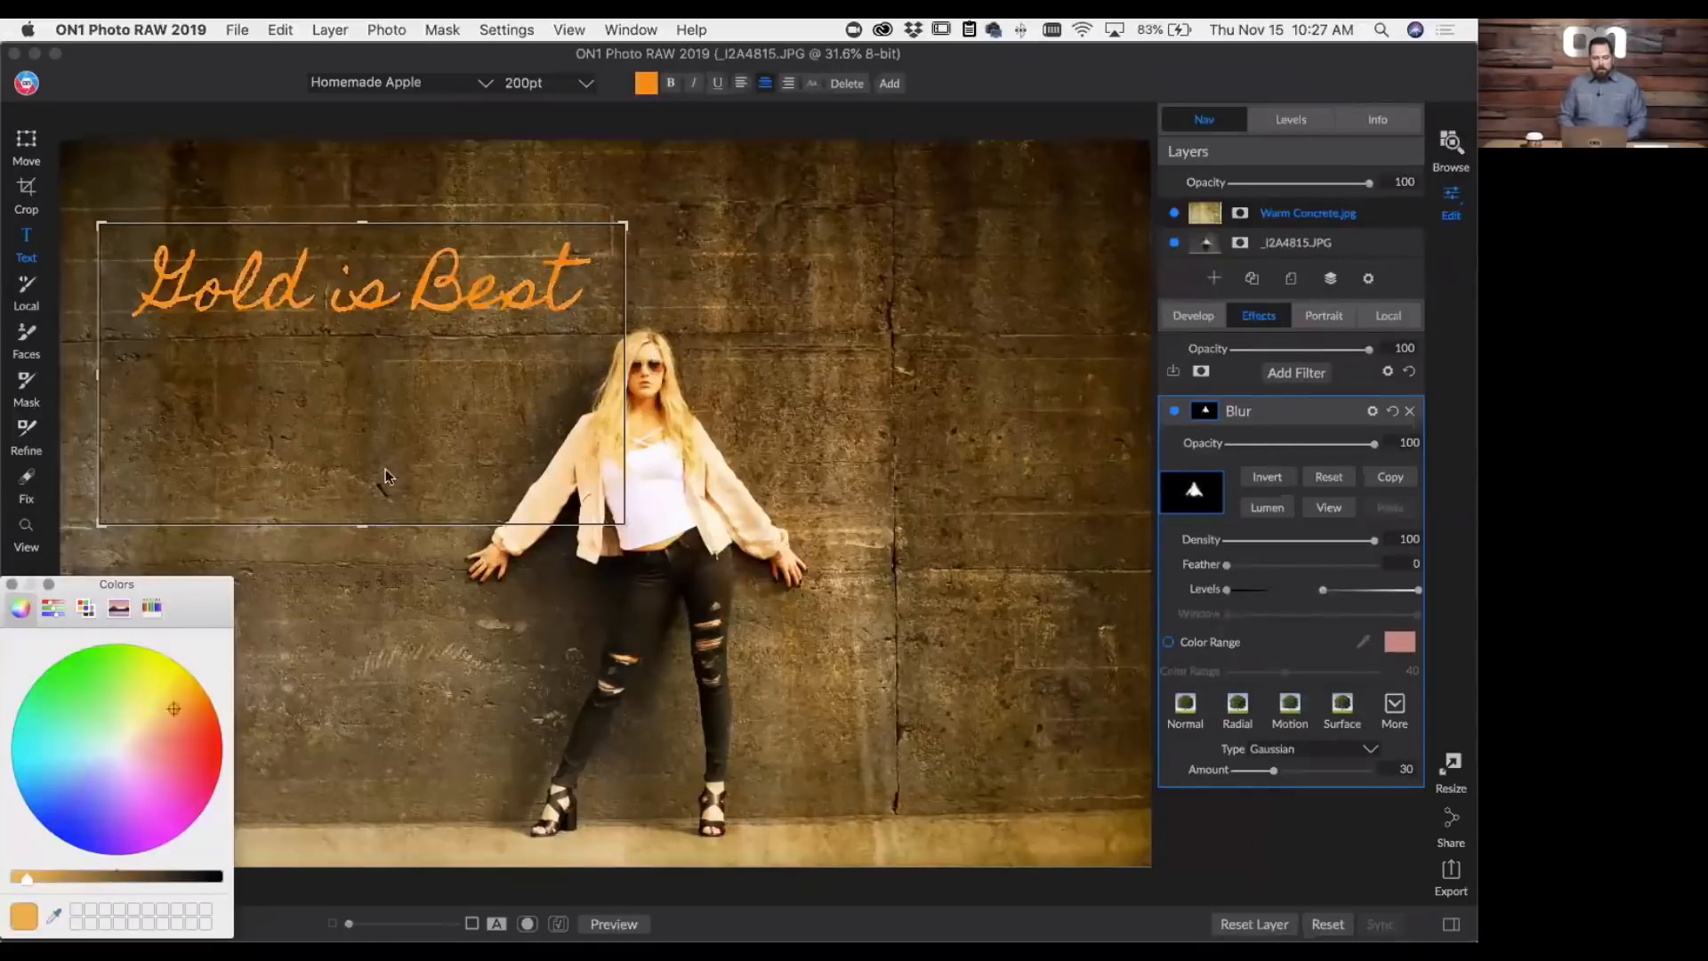
{"action": "left_click", "coordinate": [12, 584]}
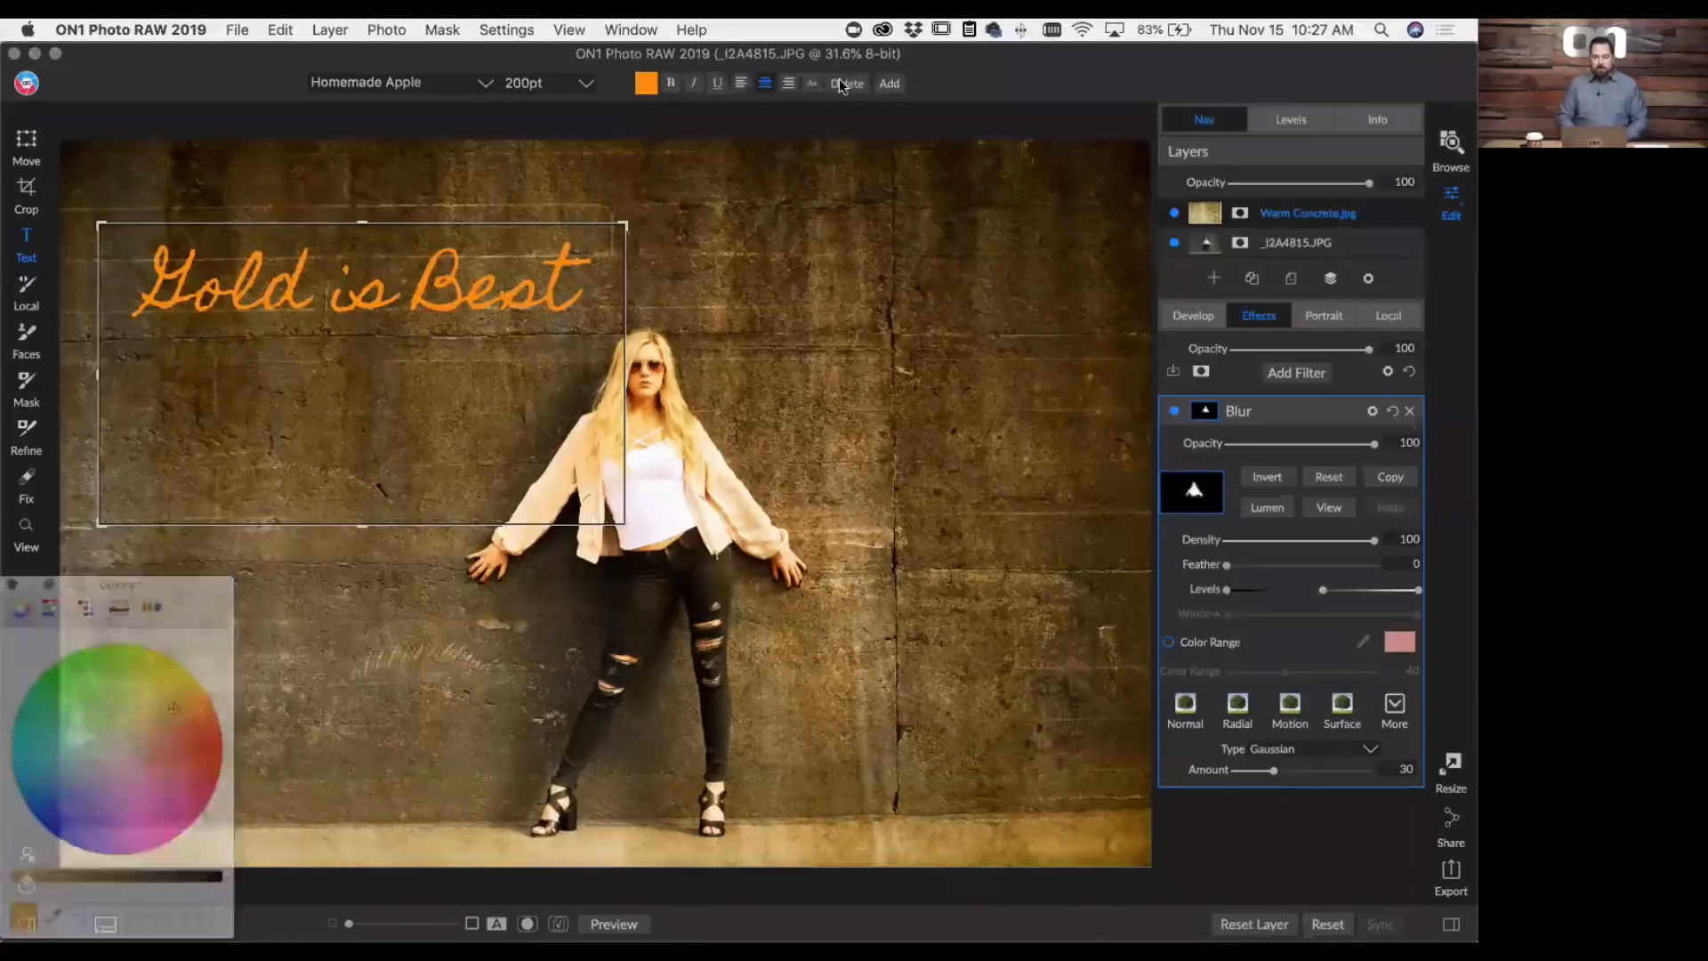
- Lower the "Gold is Best" text's opacity to 55 and deselect the text box
{"action": "left_click", "coordinate": [812, 85]}
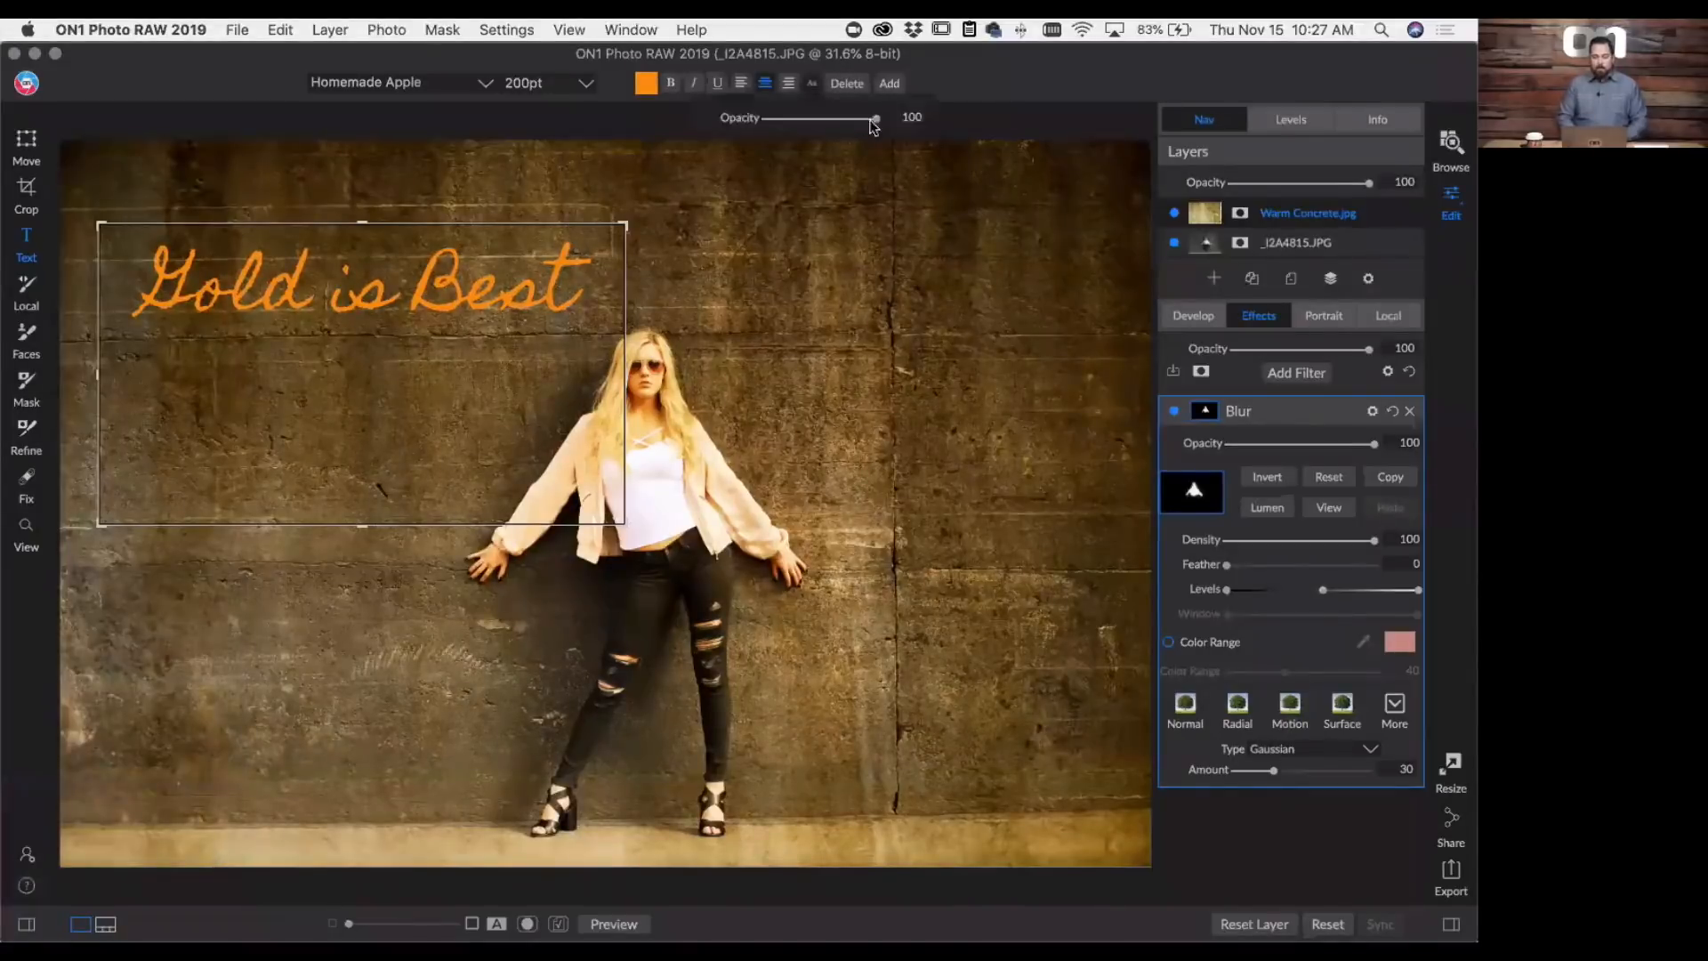
{"action": "left_click_drag", "start_coordinate": [879, 118], "coordinate": [825, 121]}
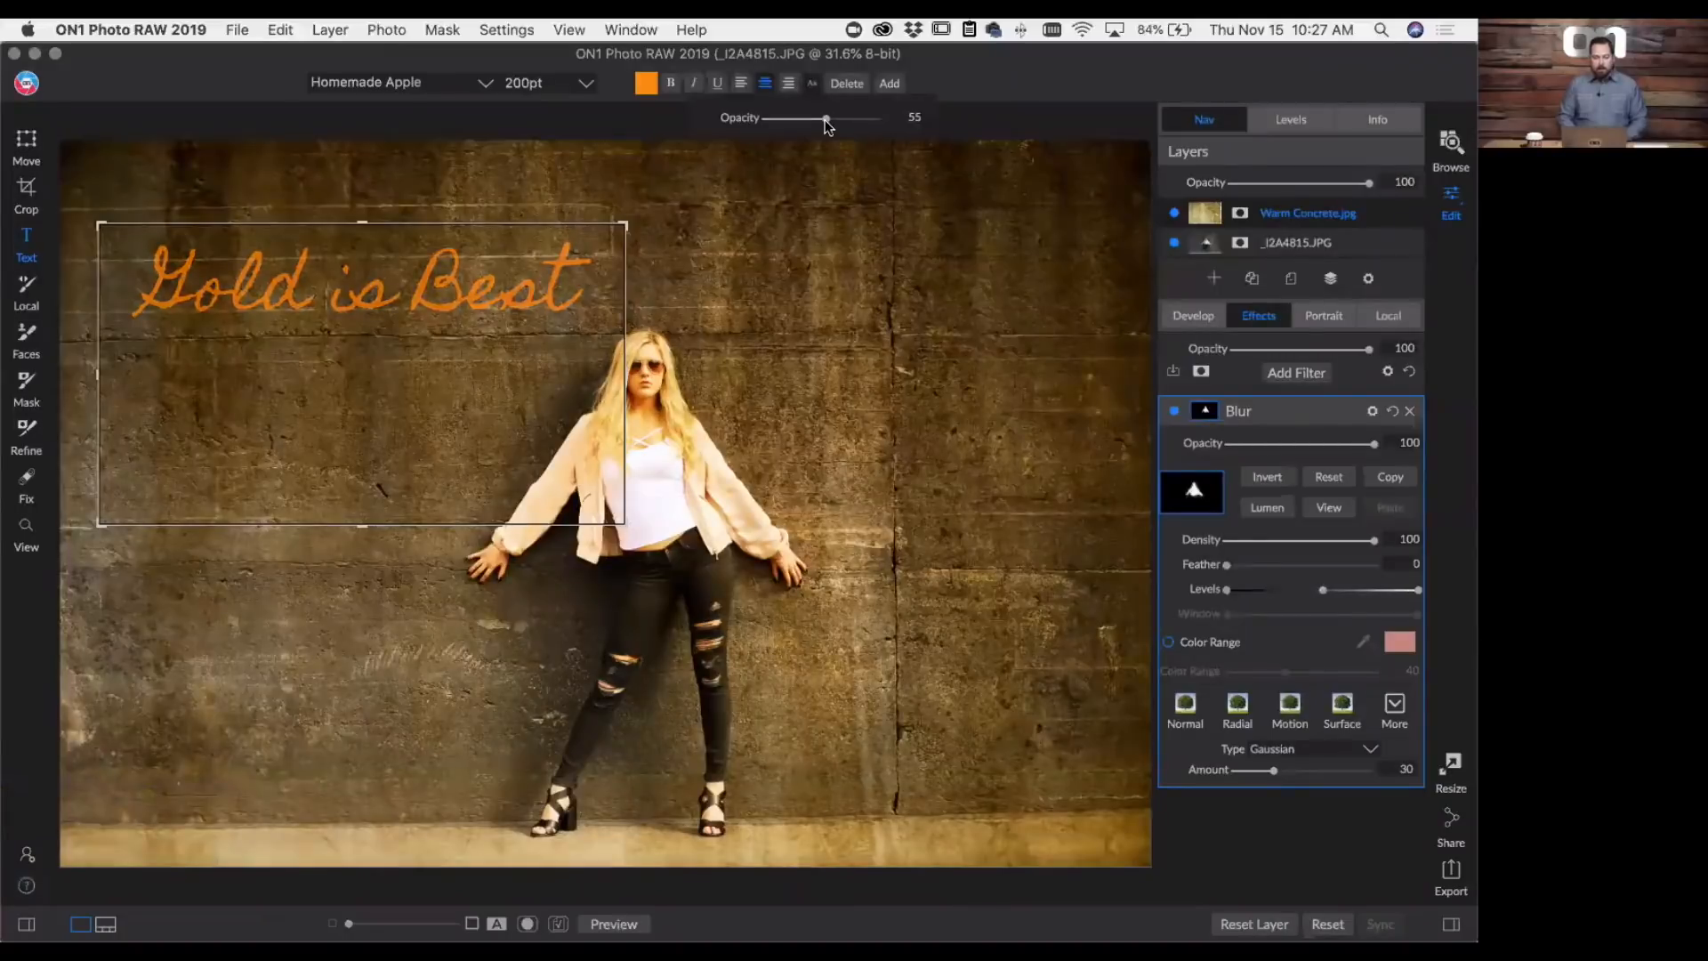
{"action": "left_click", "coordinate": [601, 163]}
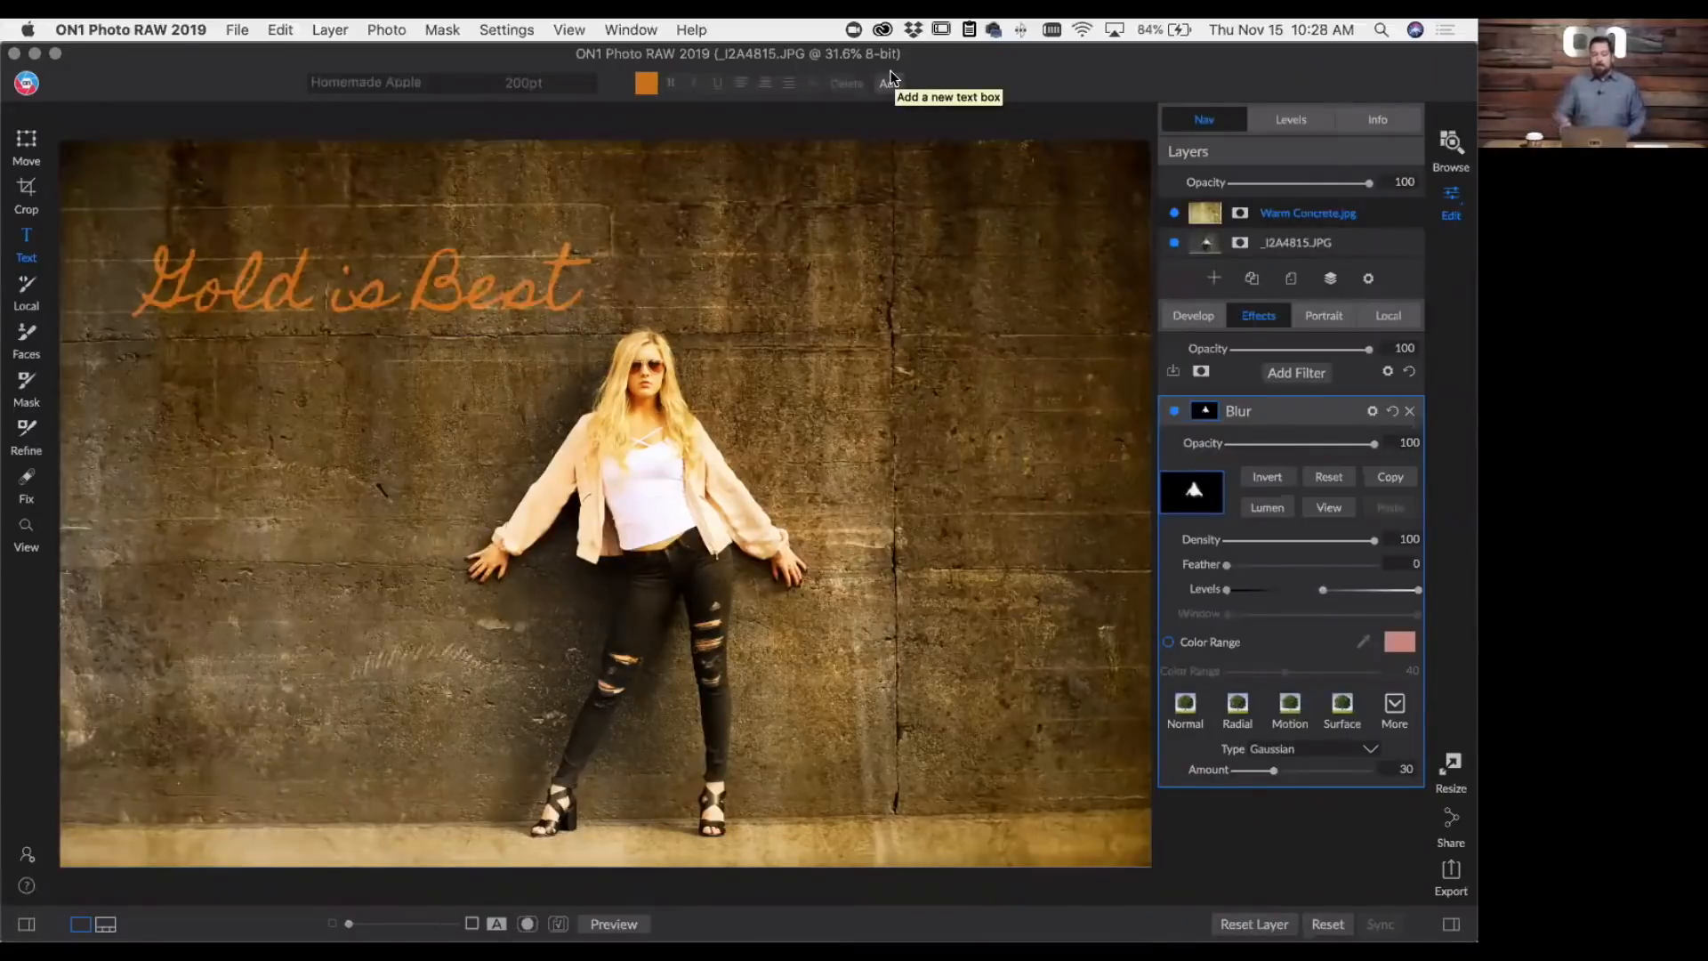
- Review the options for saving the current settings as a preset, including the Text Tool, and close without saving
{"action": "left_click", "coordinate": [491, 30]}
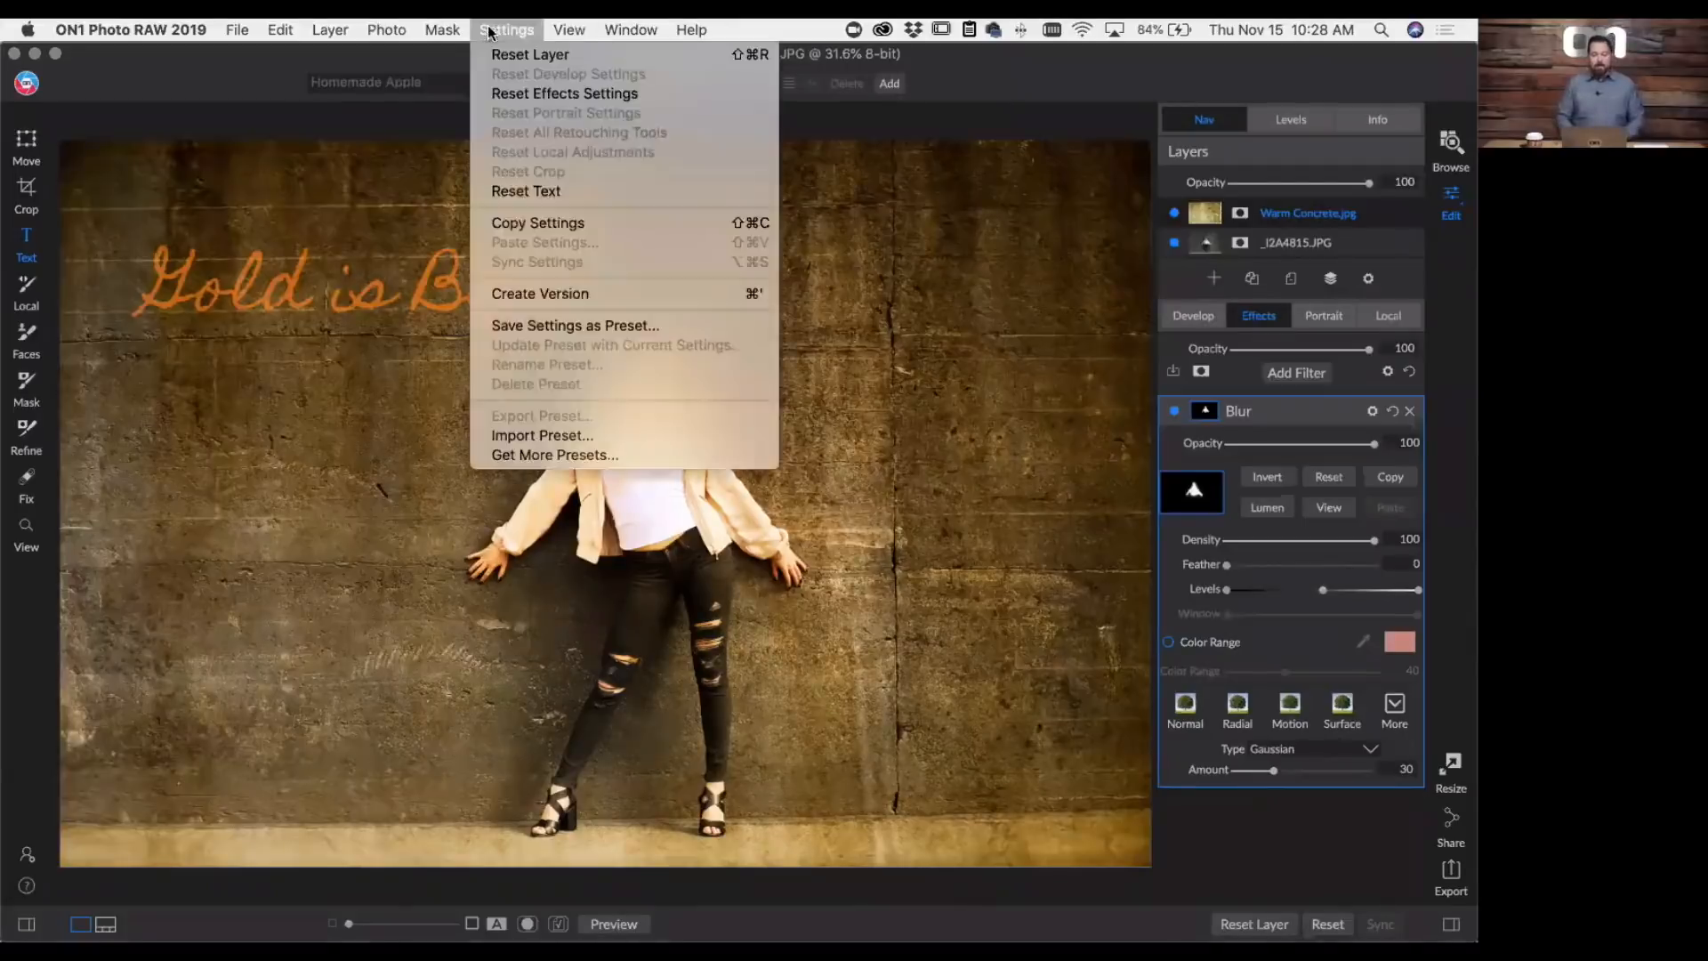
{"action": "left_click", "coordinate": [560, 327]}
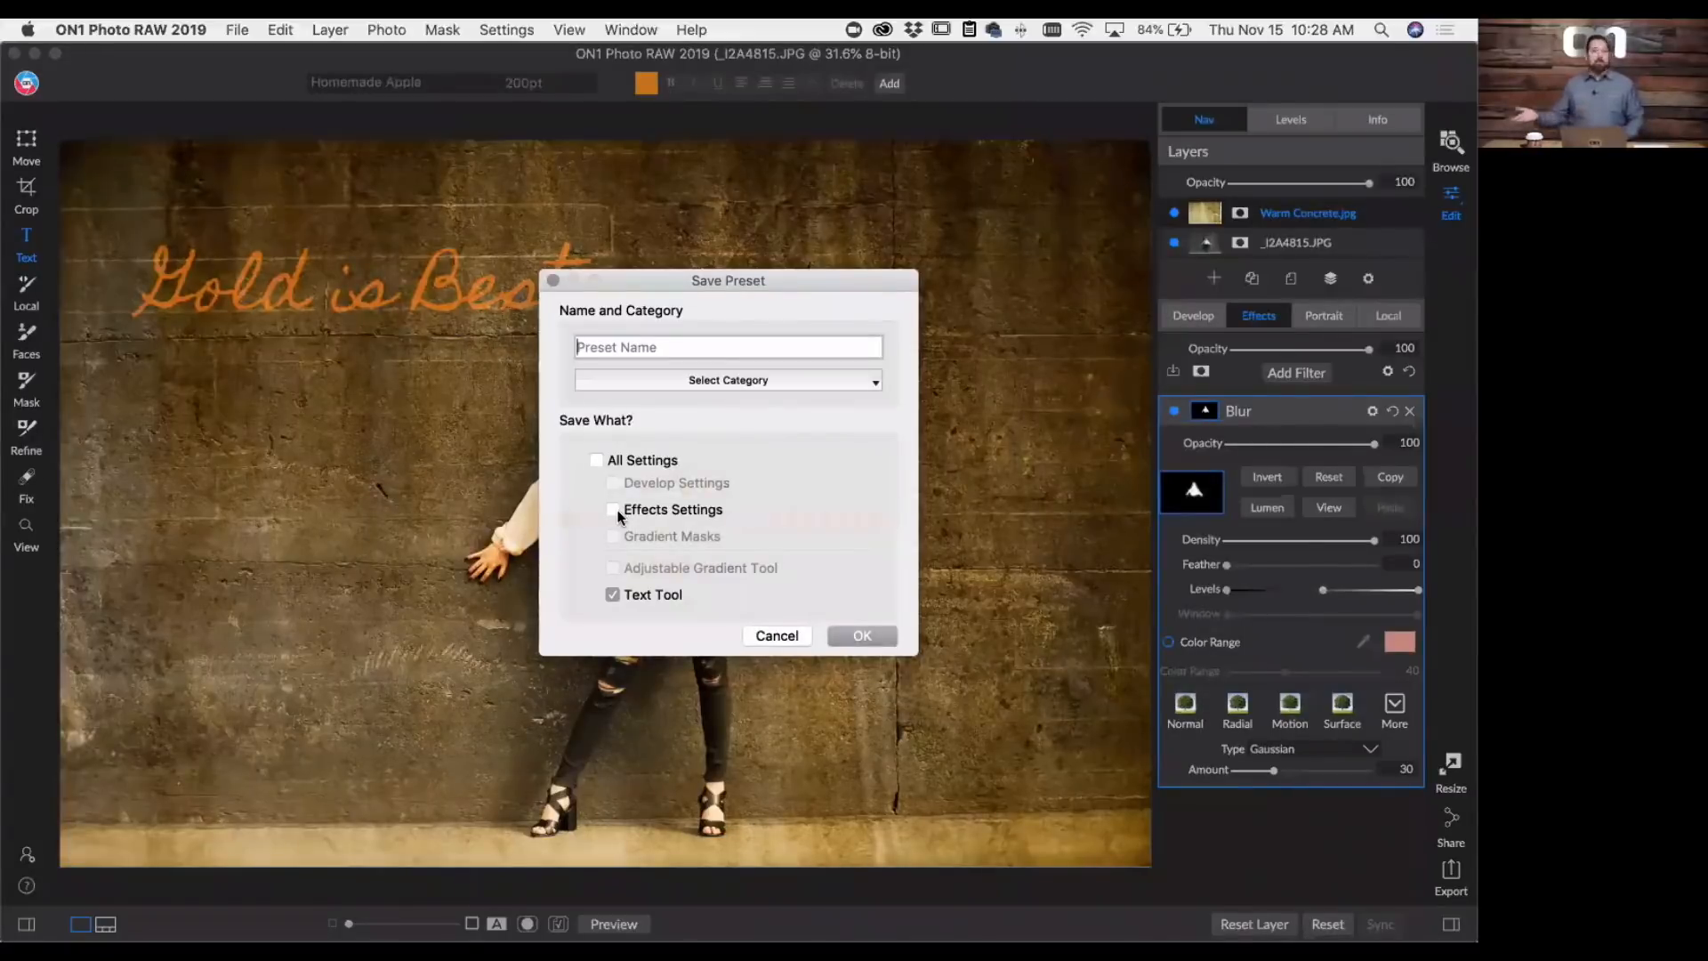
{"action": "left_click", "coordinate": [774, 635]}
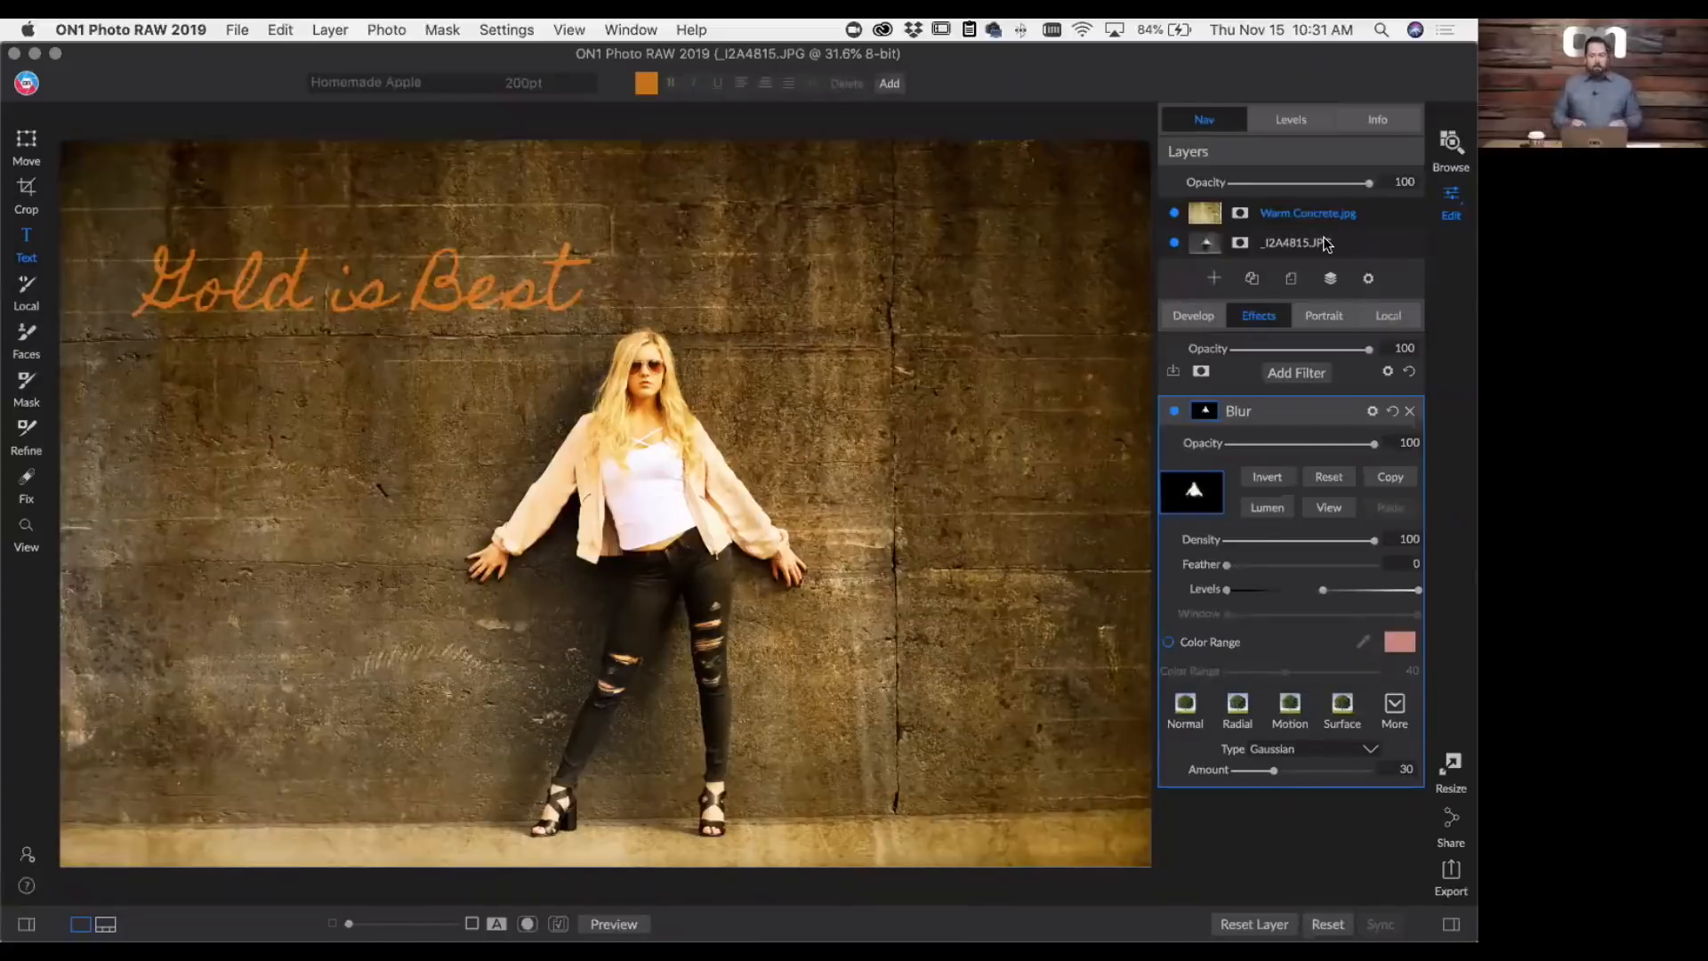
- Switch to Browse and collapse the Demo Photos and Personal Images cataloged folders
{"action": "left_click", "coordinate": [1451, 142]}
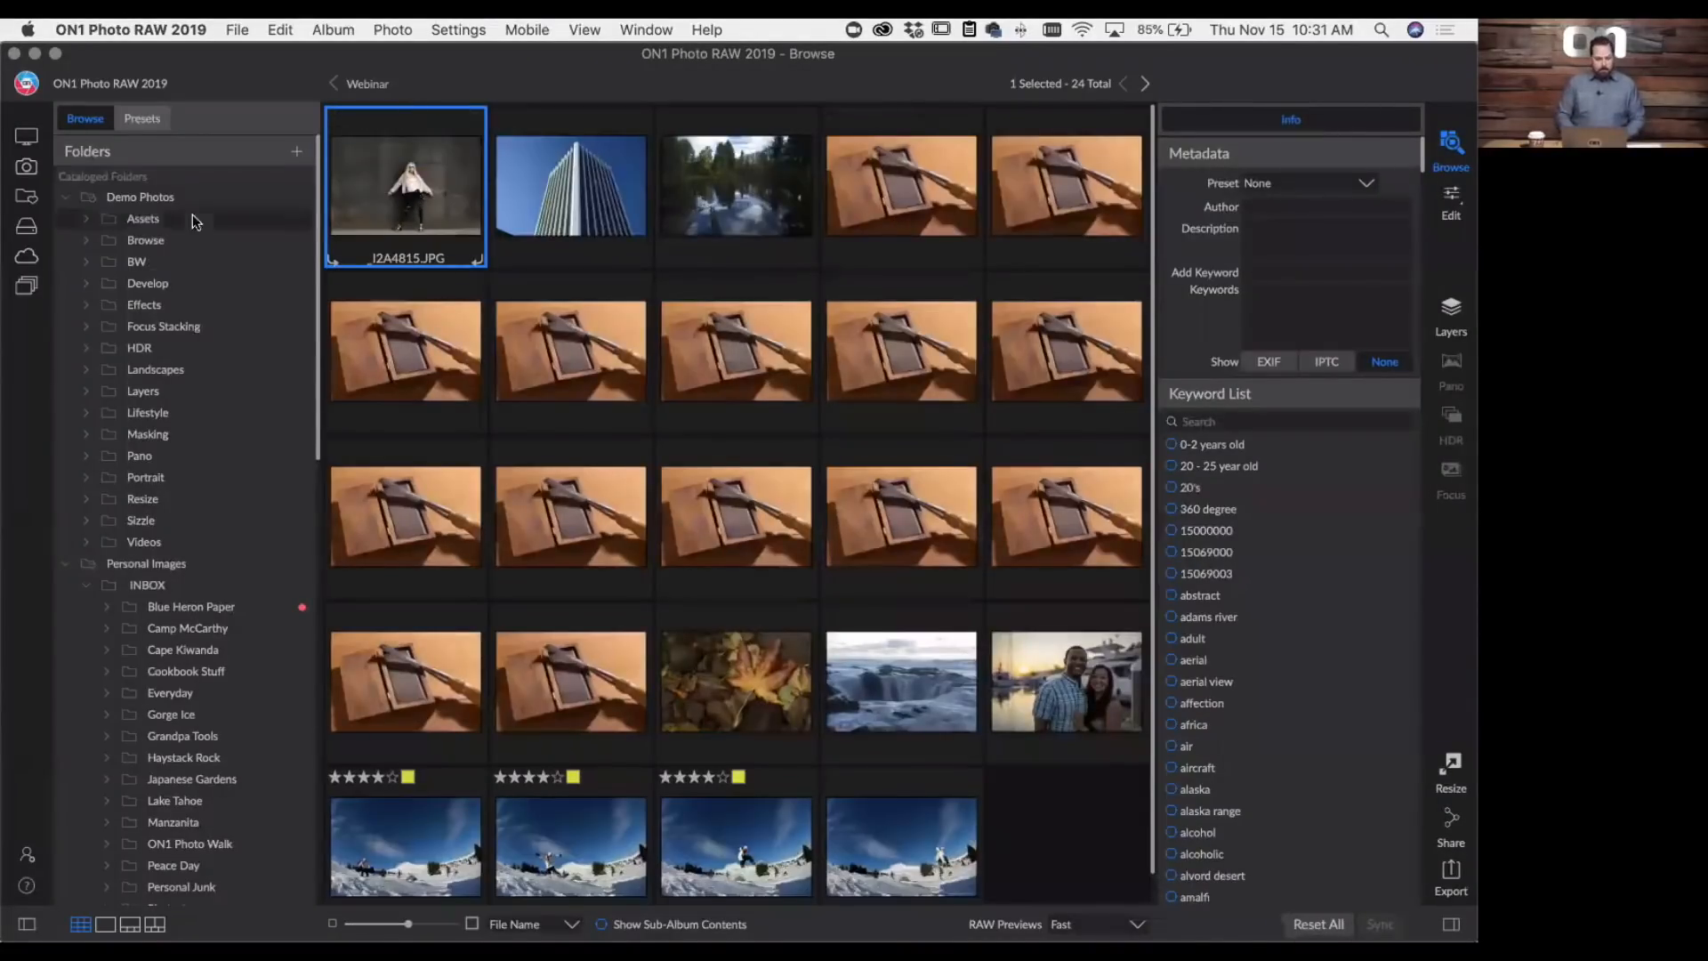
{"action": "left_click", "coordinate": [65, 198]}
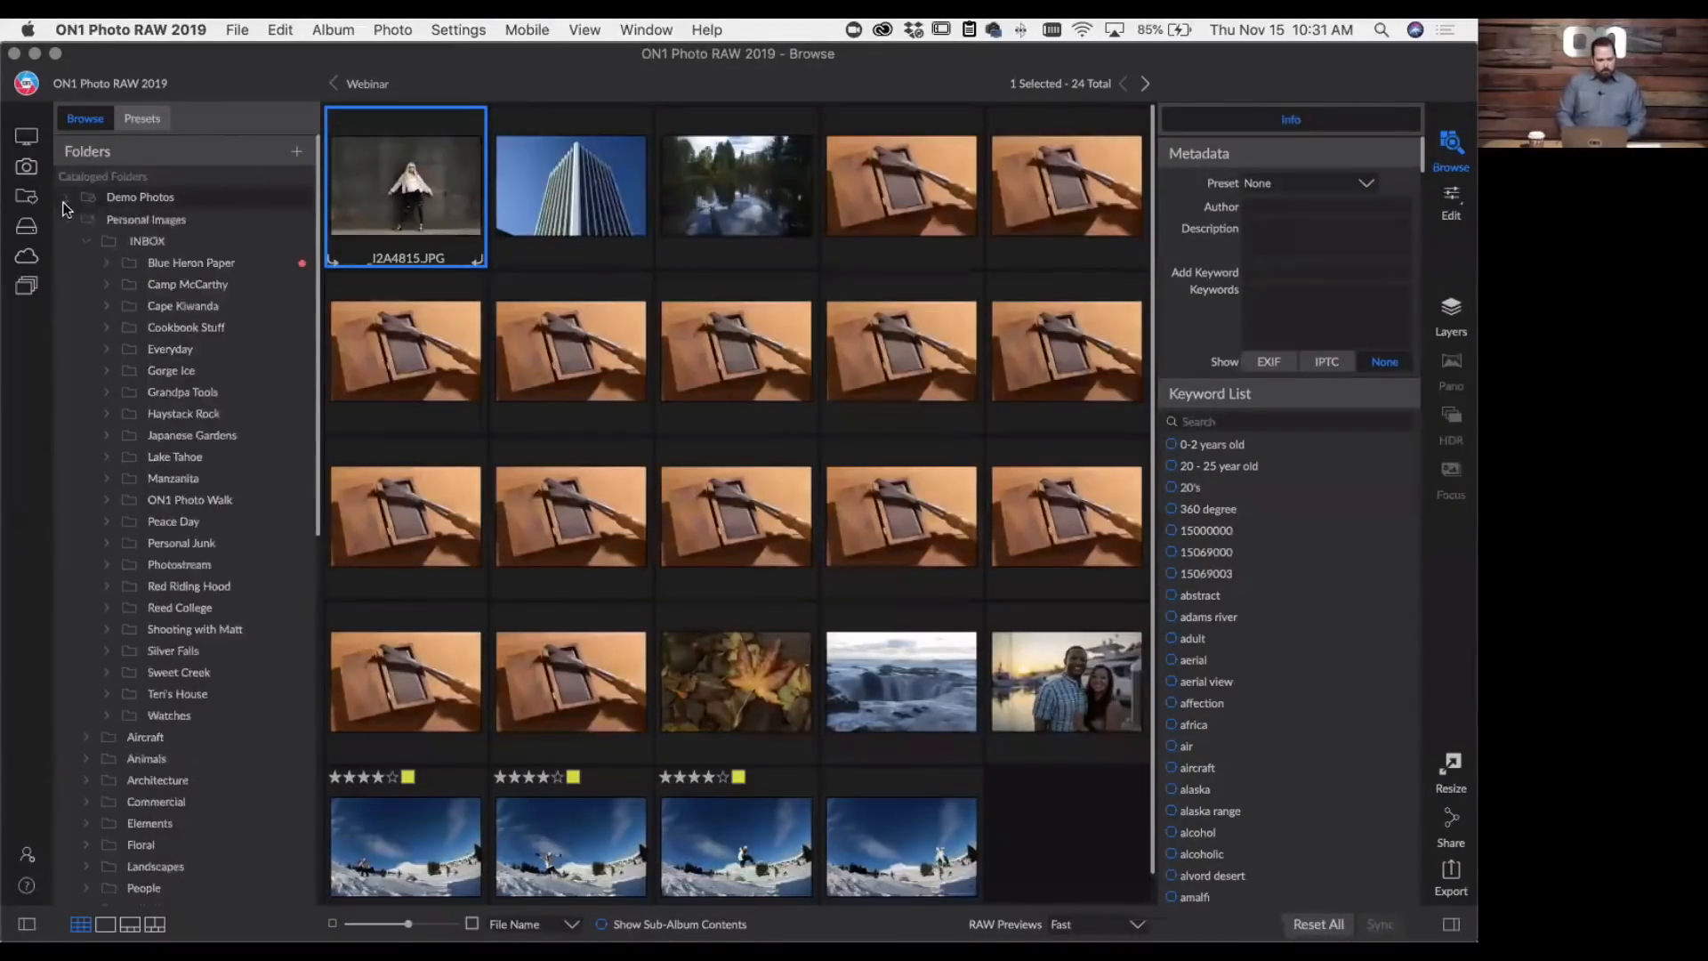
{"action": "left_click", "coordinate": [66, 216]}
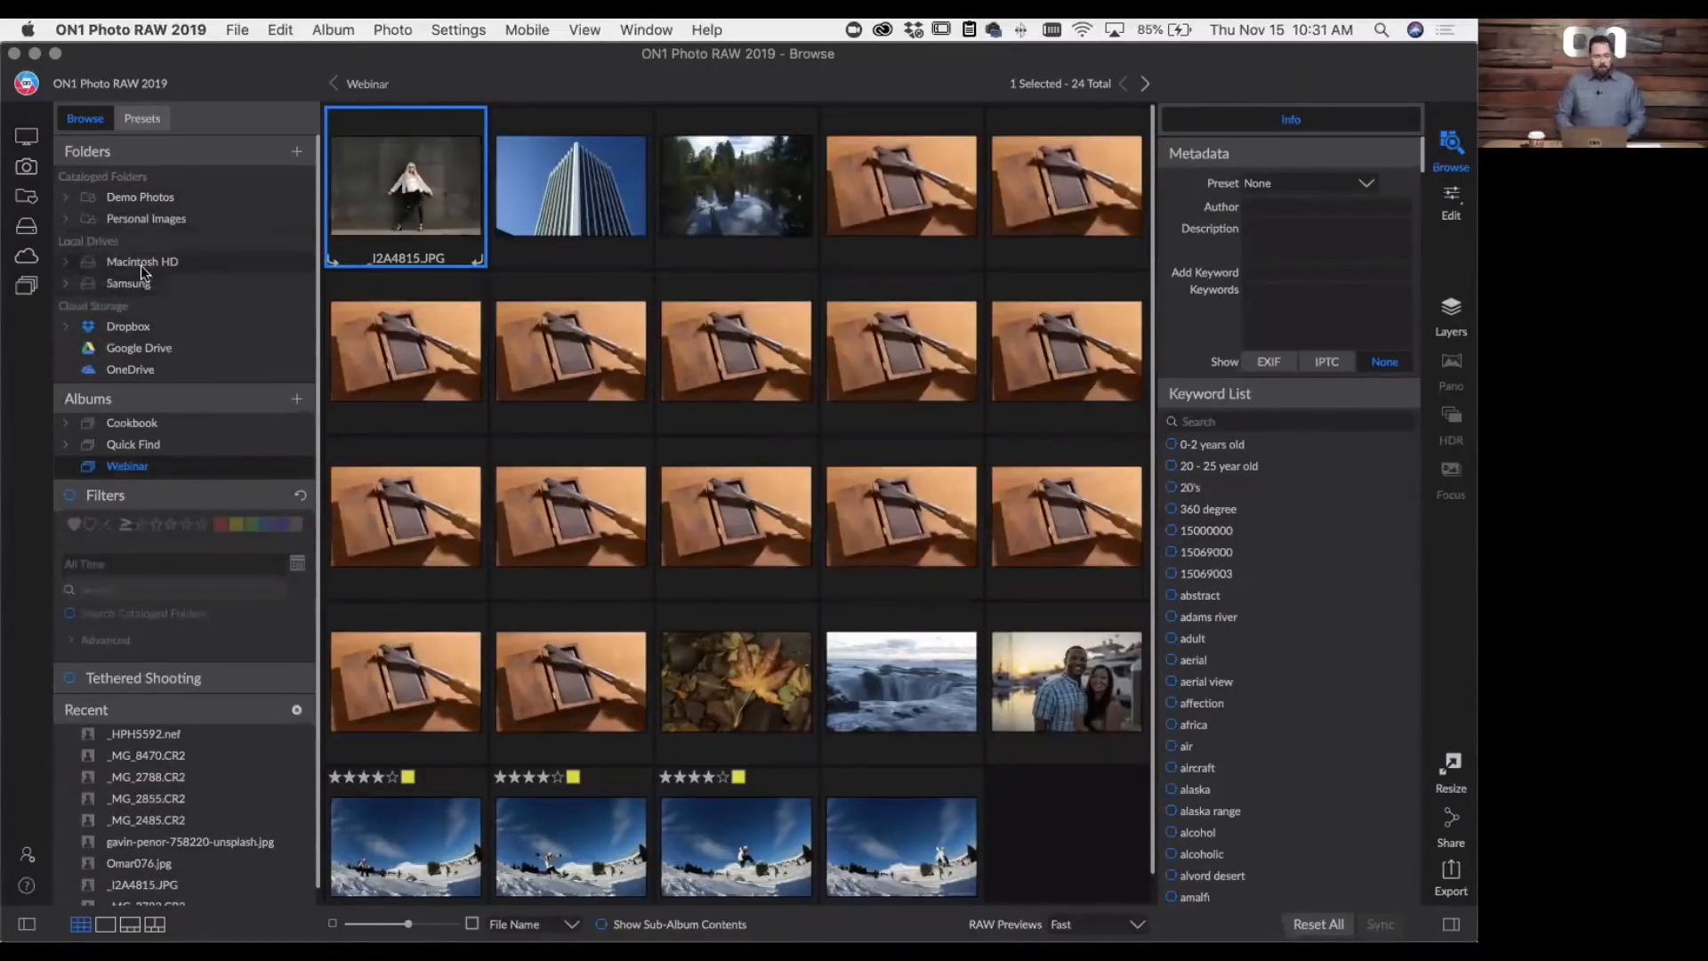
- Look through the top-level folders of the Macintosh HD and Samsung local drives and collapse both again
{"action": "left_click", "coordinate": [66, 261]}
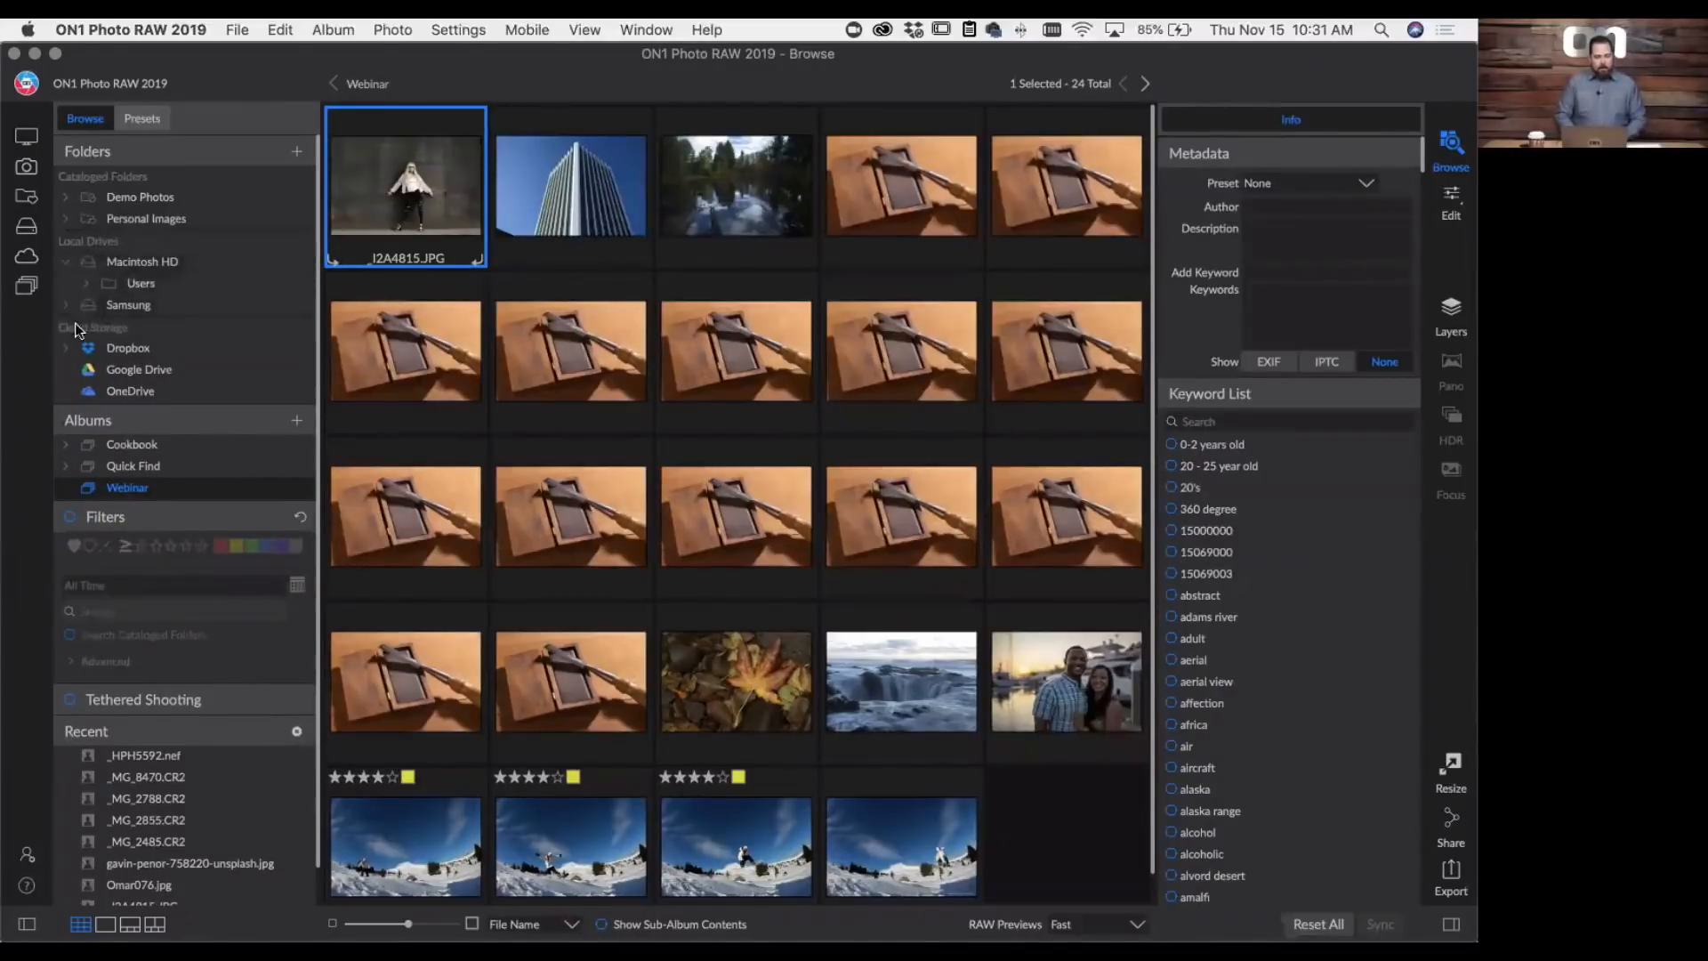
{"action": "left_click", "coordinate": [66, 306]}
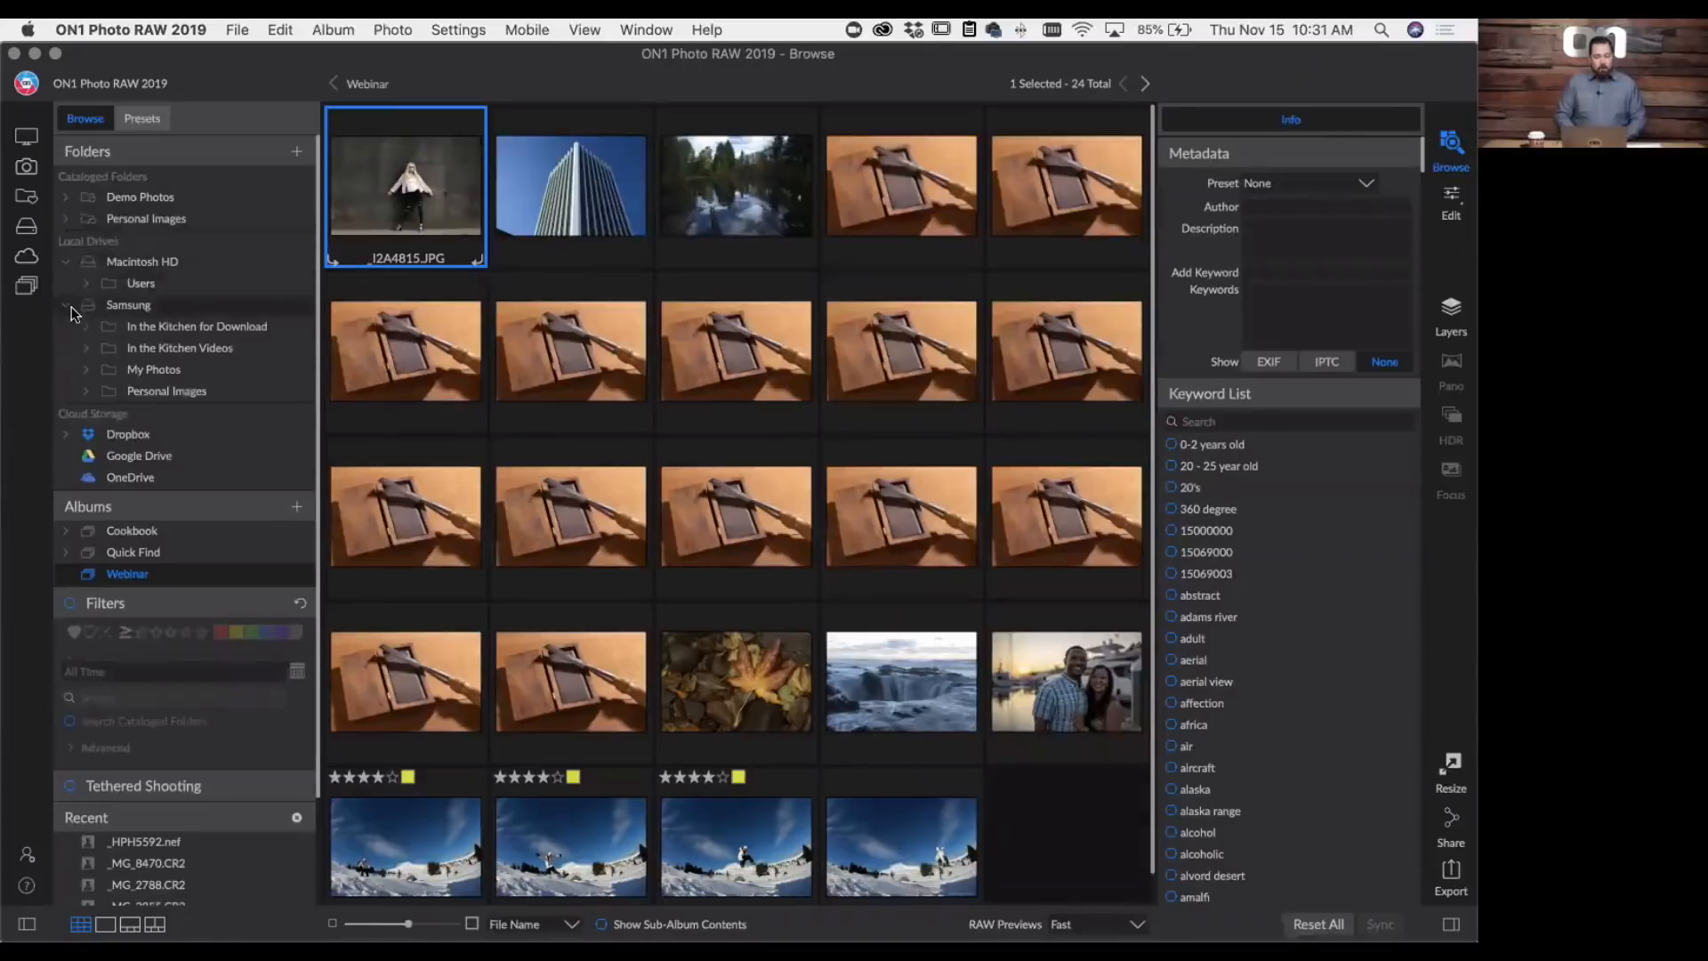
{"action": "left_click", "coordinate": [66, 306]}
{"action": "left_click", "coordinate": [66, 262]}
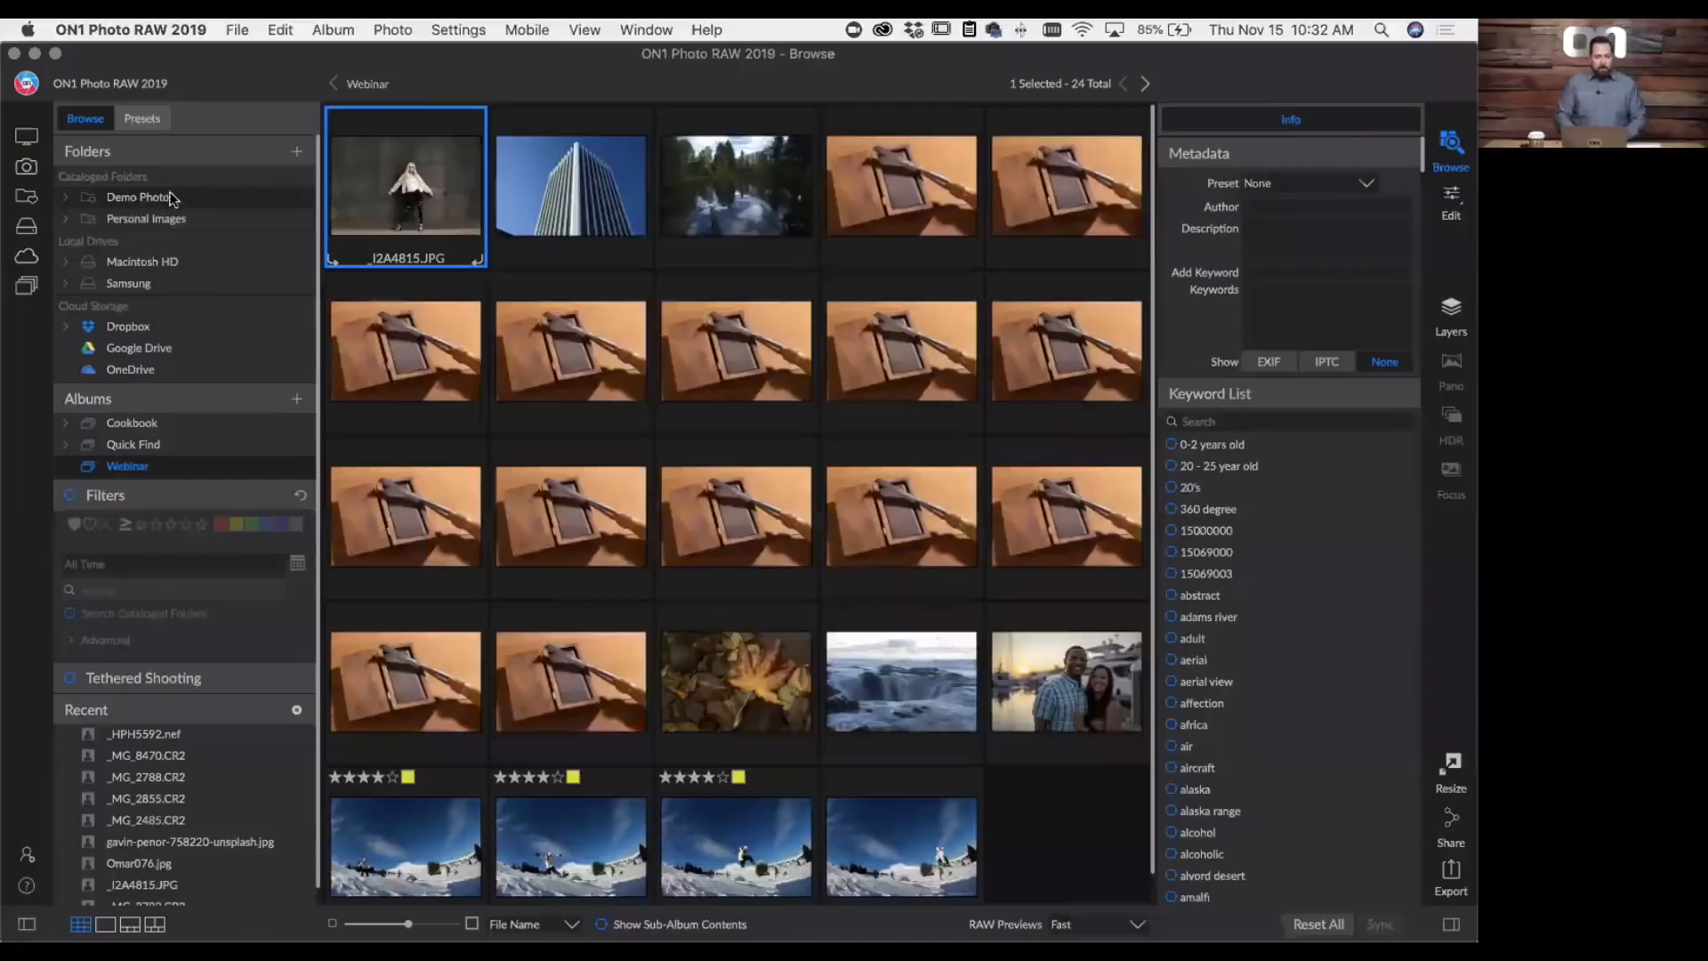
- Review the photo import options for destination, renaming, metadata, photo settings and capture date, and leave without importing
{"action": "left_click", "coordinate": [237, 31]}
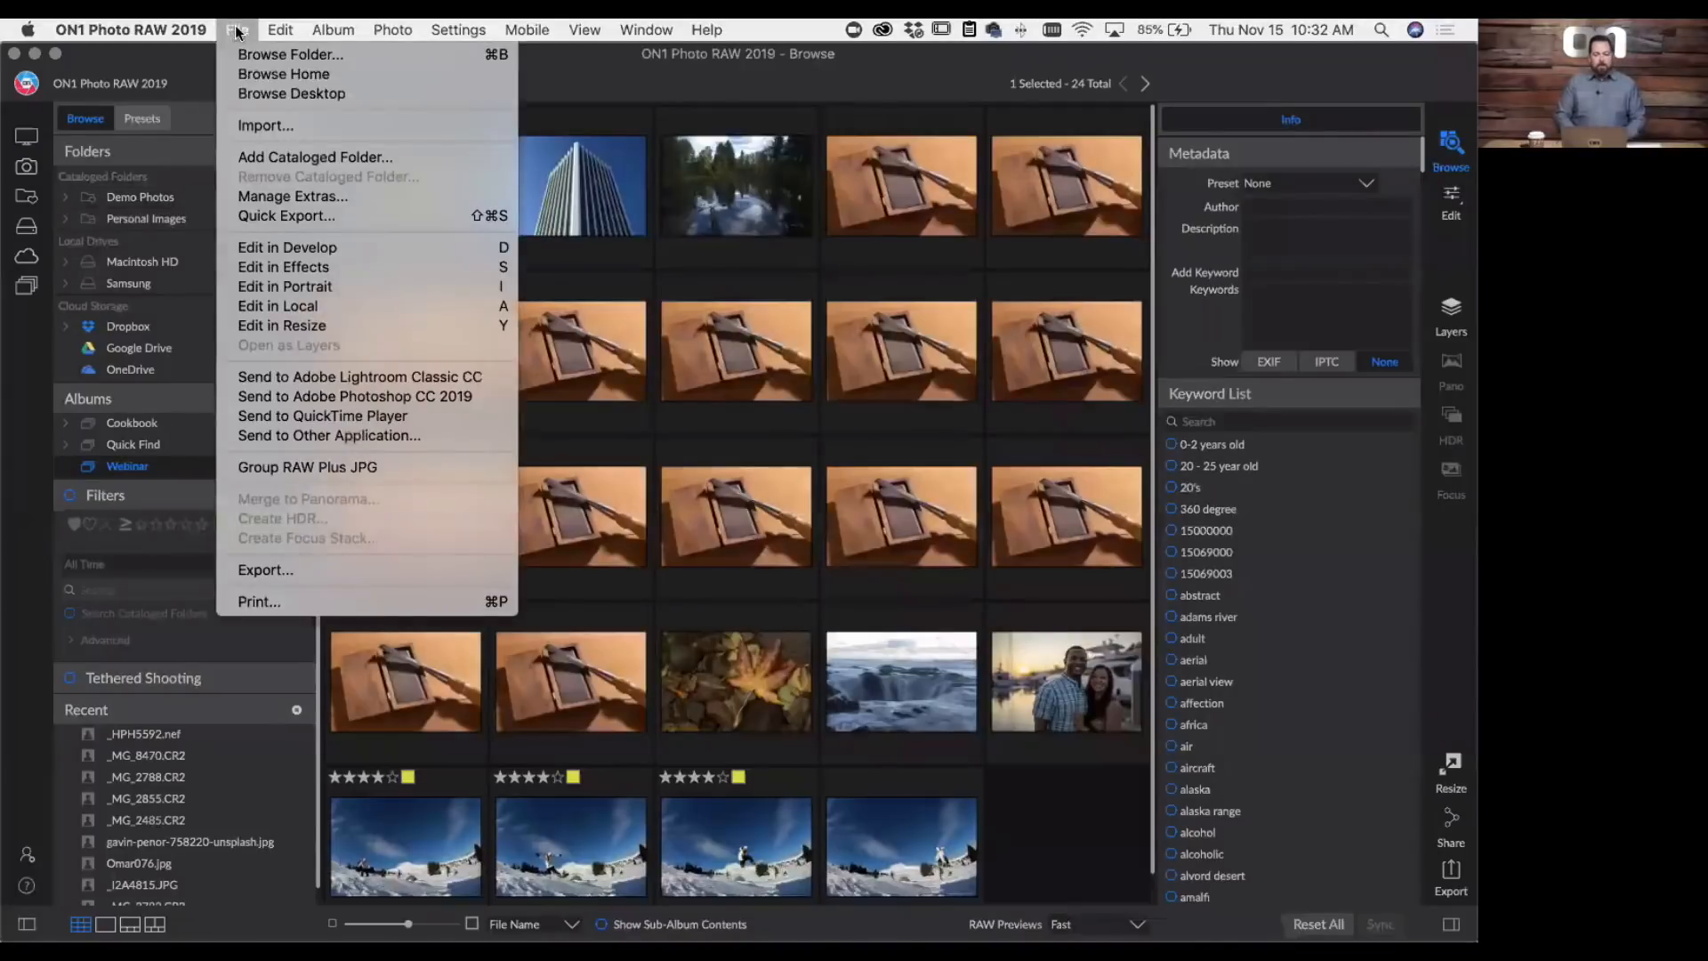
{"action": "left_click", "coordinate": [251, 127]}
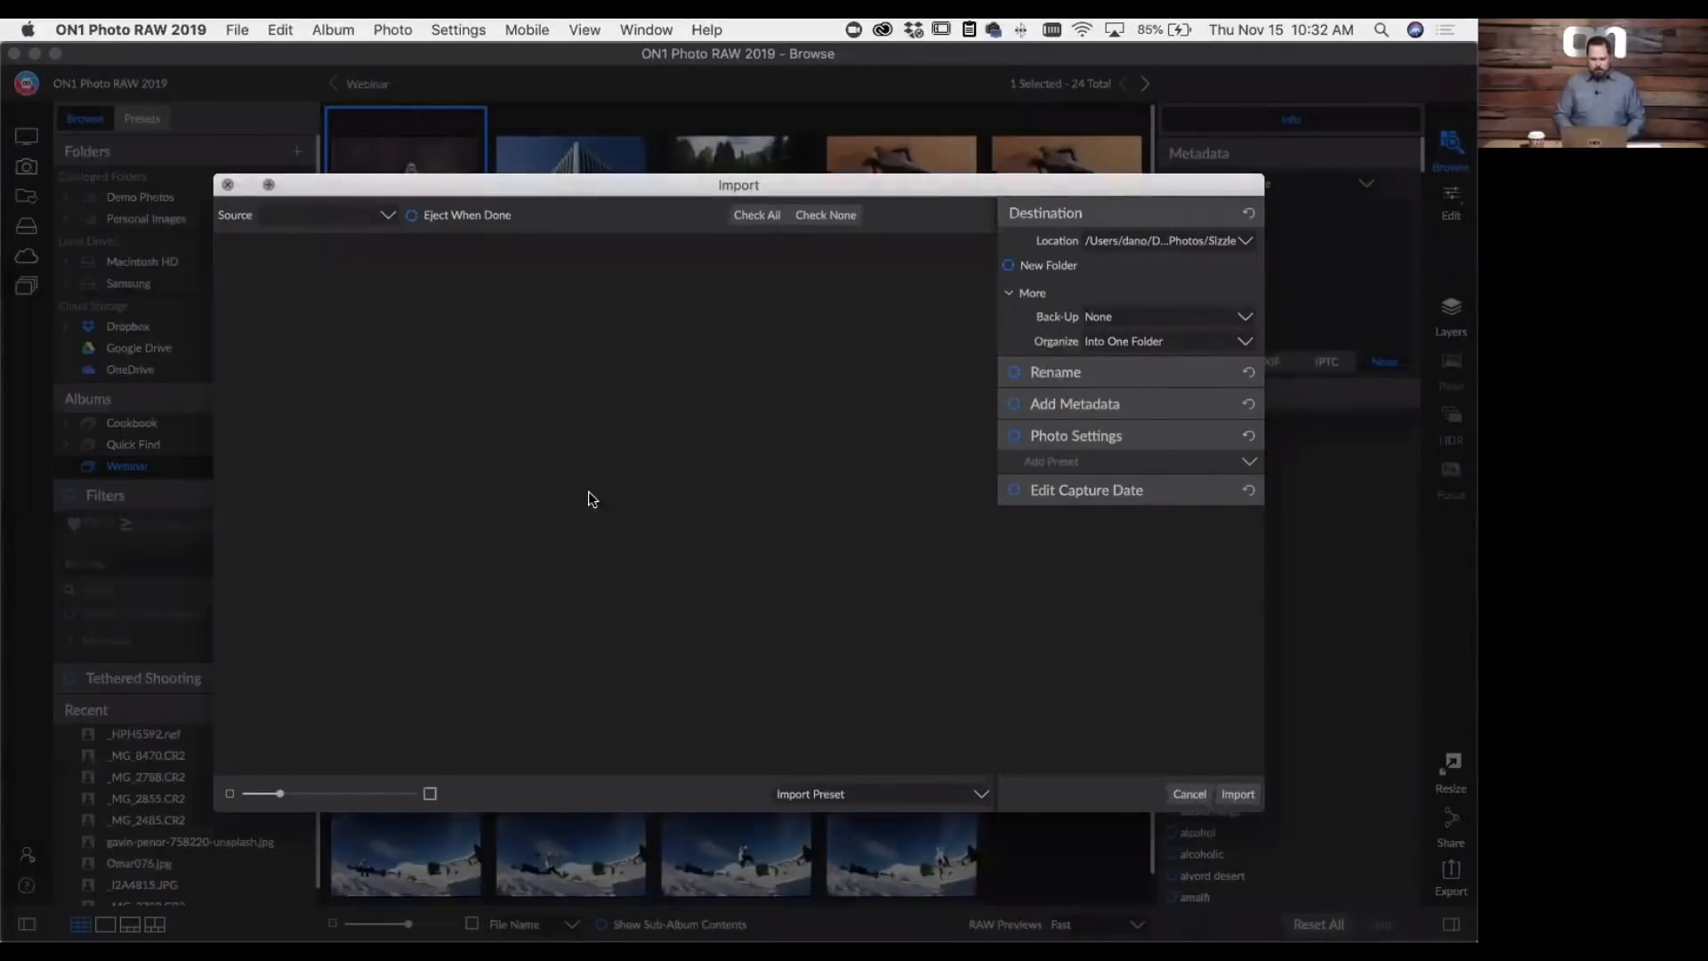
{"action": "mouse_move", "coordinate": [794, 186]}
{"action": "left_mouse_down"}
{"action": "mouse_move", "coordinate": [754, 161]}
{"action": "mouse_move", "coordinate": [781, 207]}
{"action": "left_mouse_up"}
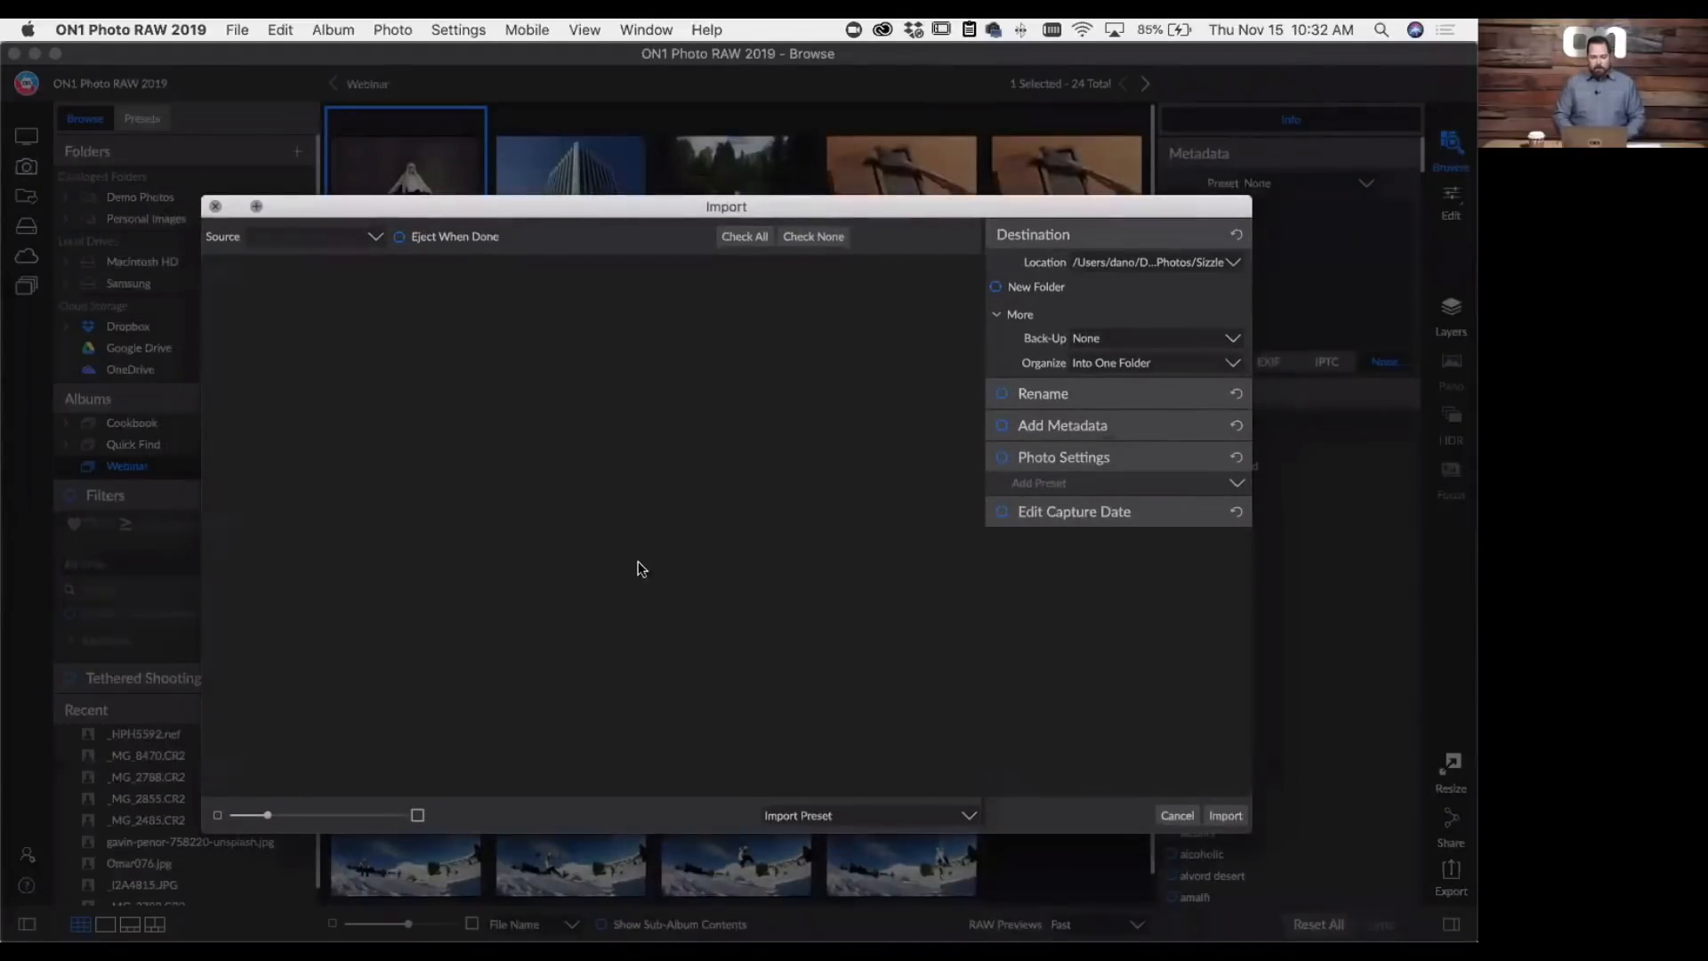
{"action": "mouse_move", "coordinate": [1075, 431]}
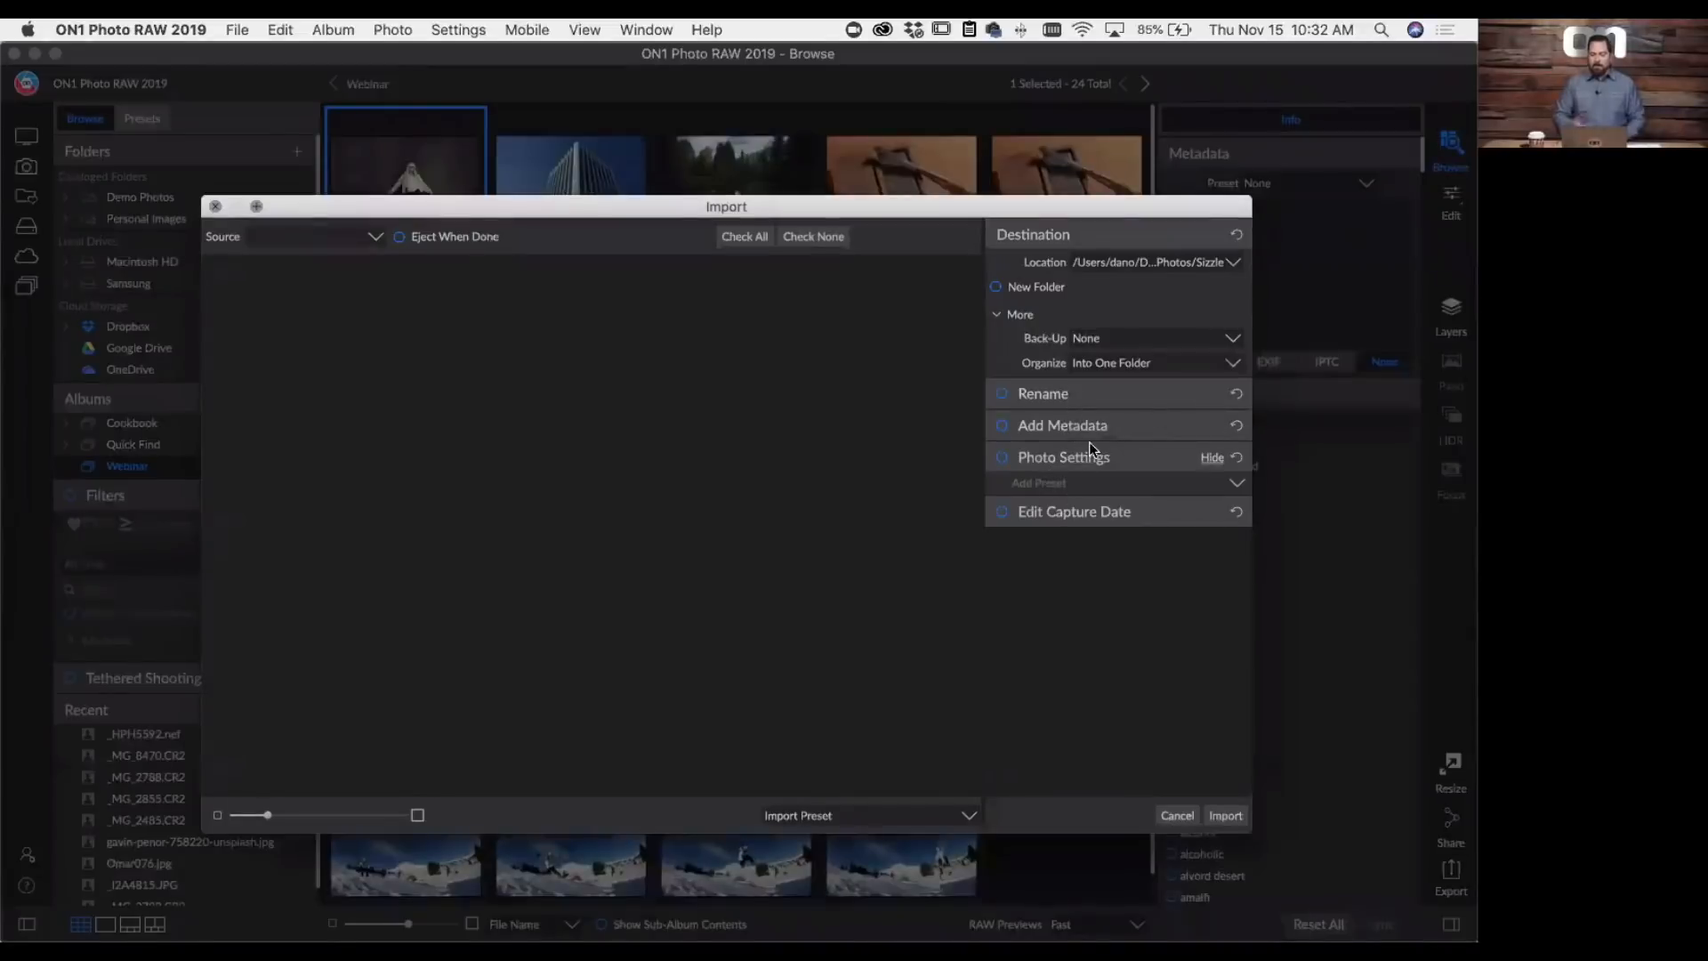
{"action": "left_click", "coordinate": [1176, 816]}
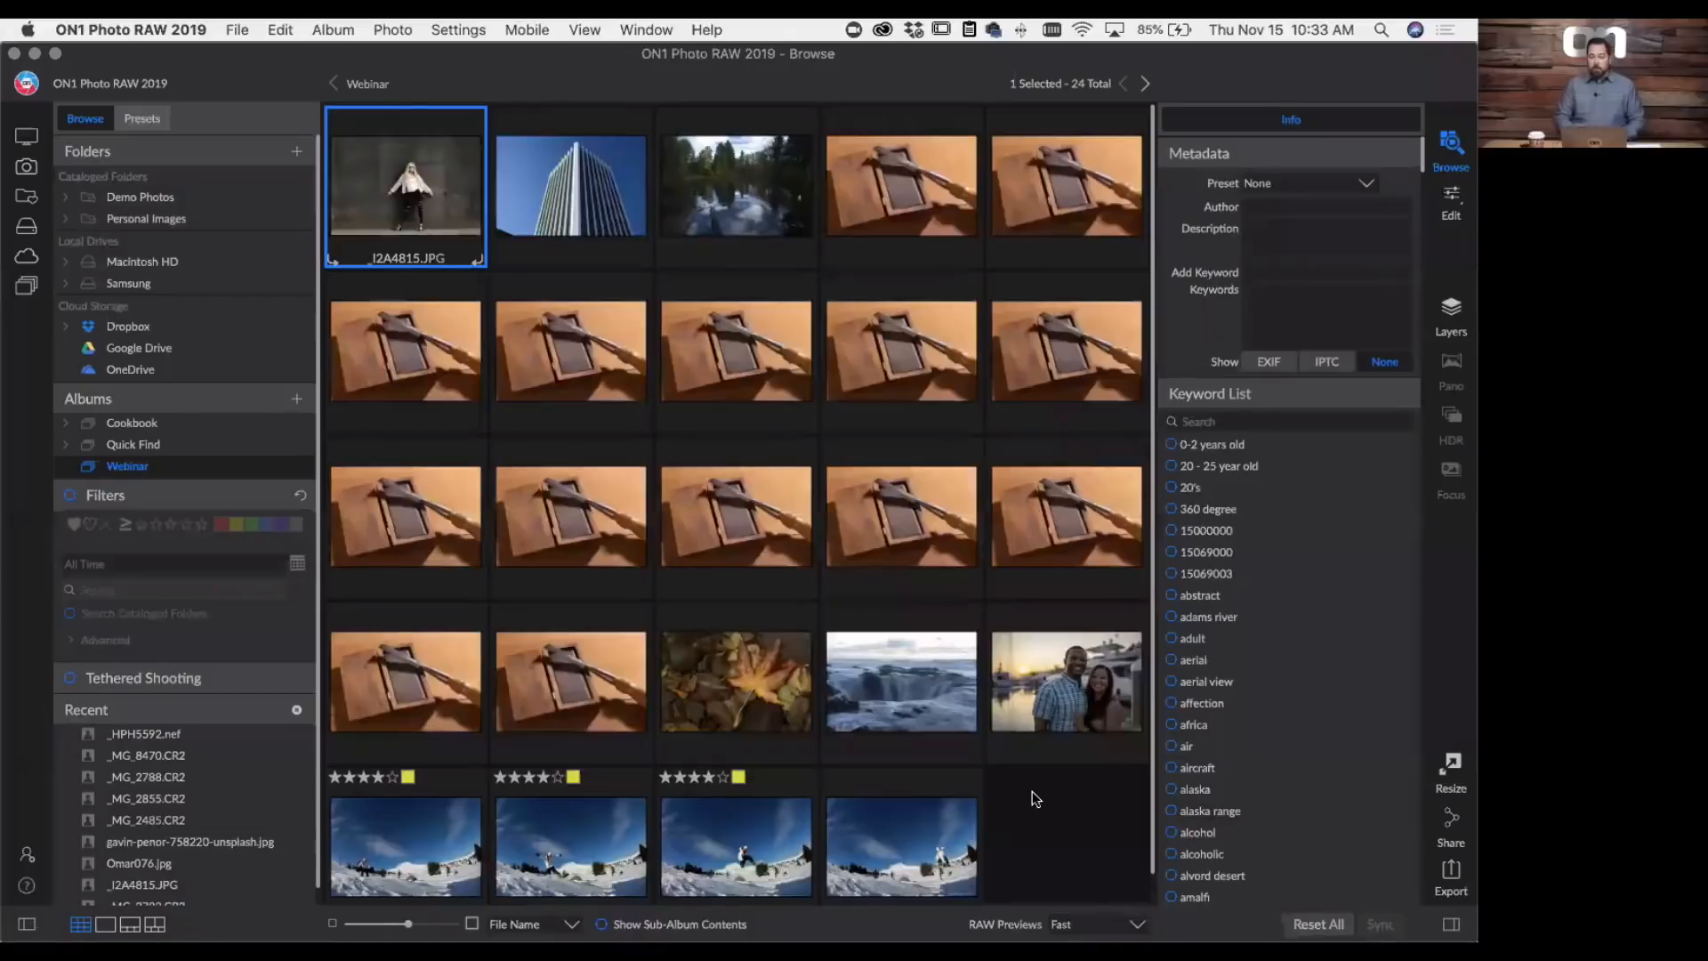
- Select the four snowboarding photos Omar076.jpg through Omar079.jpg in the Webinar album
{"action": "scroll", "coordinate": [1032, 791], "scroll_direction": "down", "scroll_amount": 2}
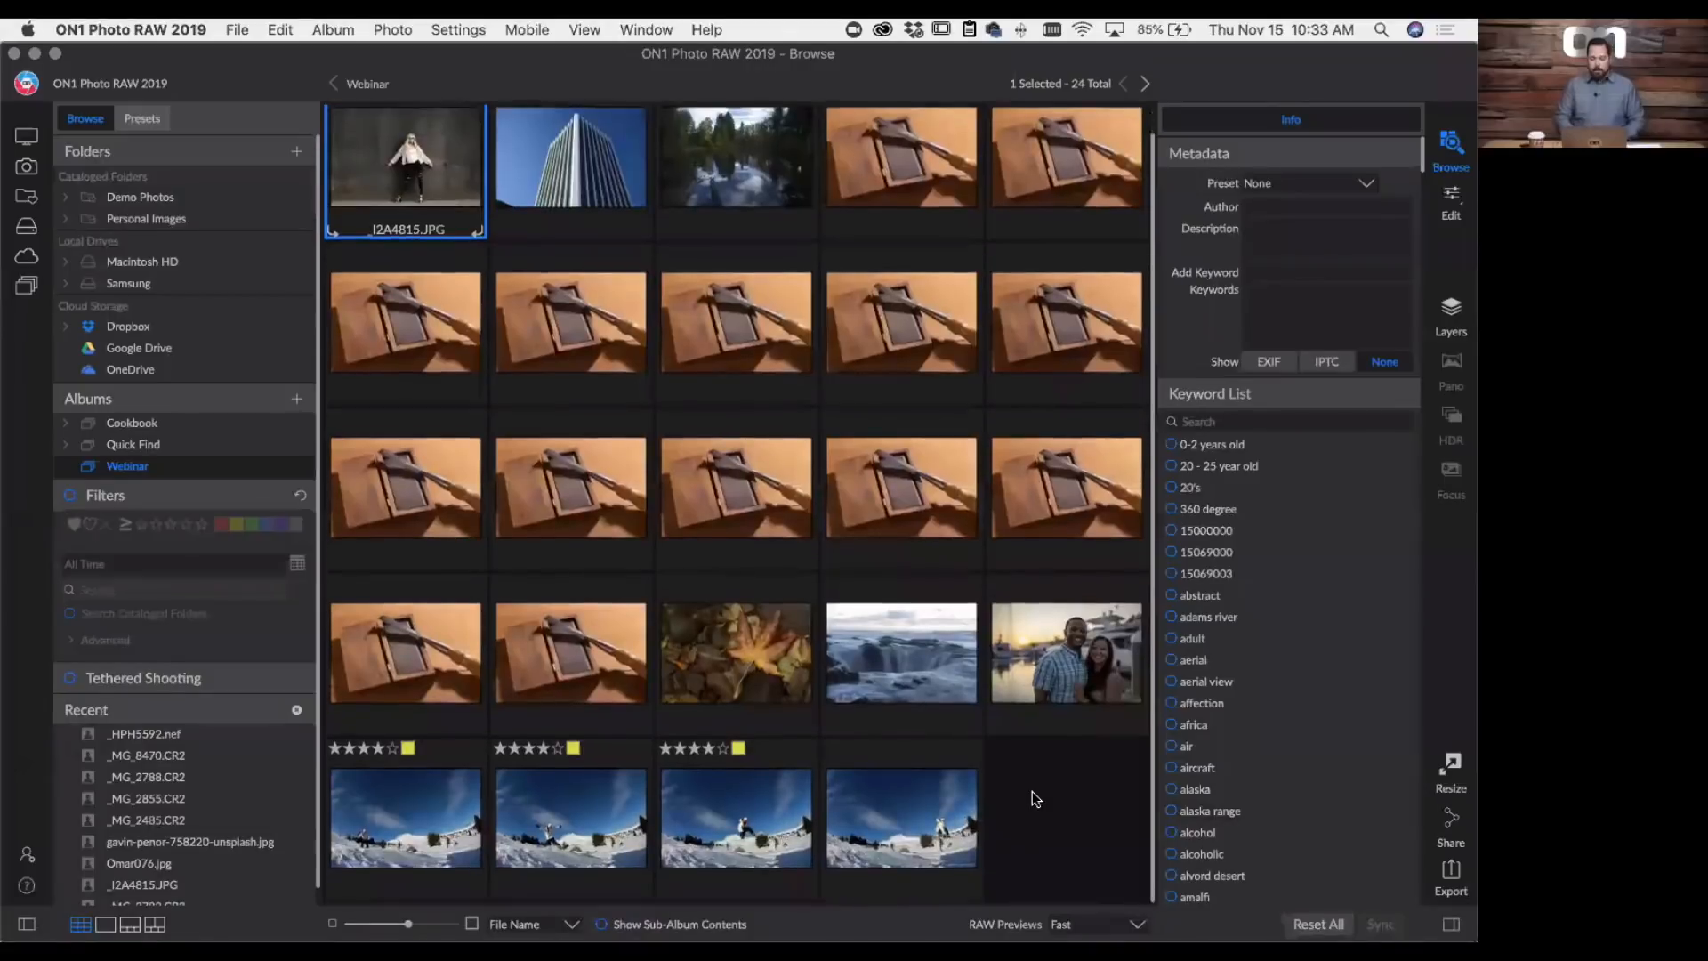
{"action": "left_click", "coordinate": [461, 783]}
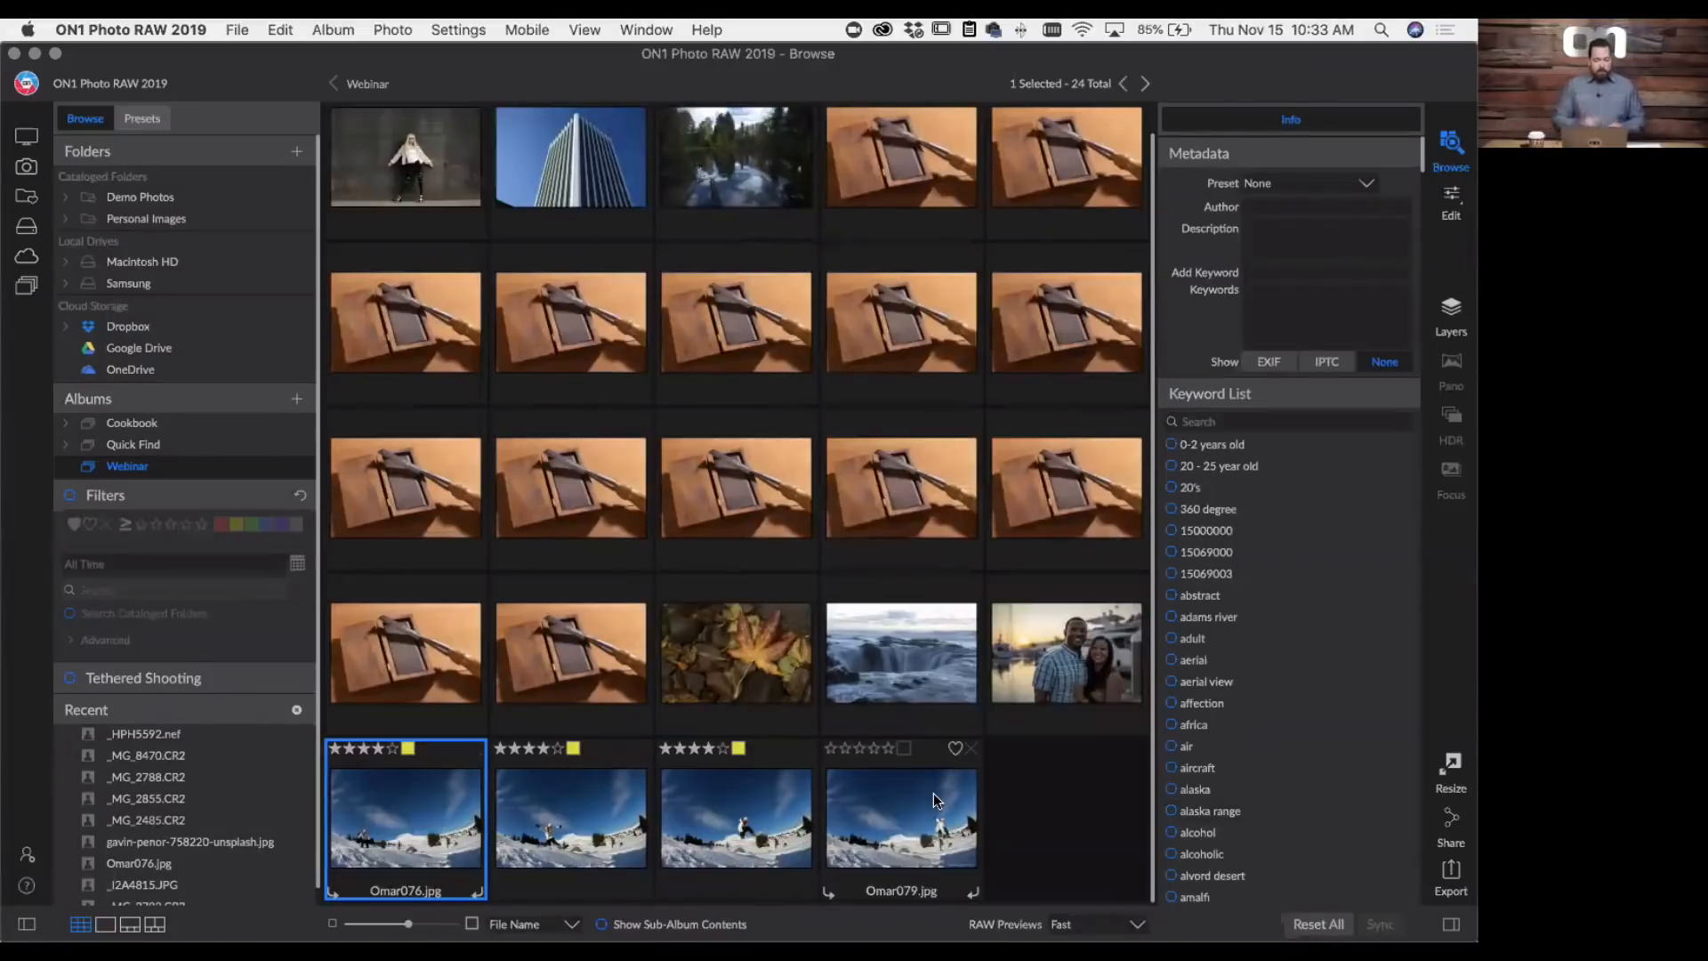
{"action": "left_click", "coordinate": [934, 794], "text": "shift"}
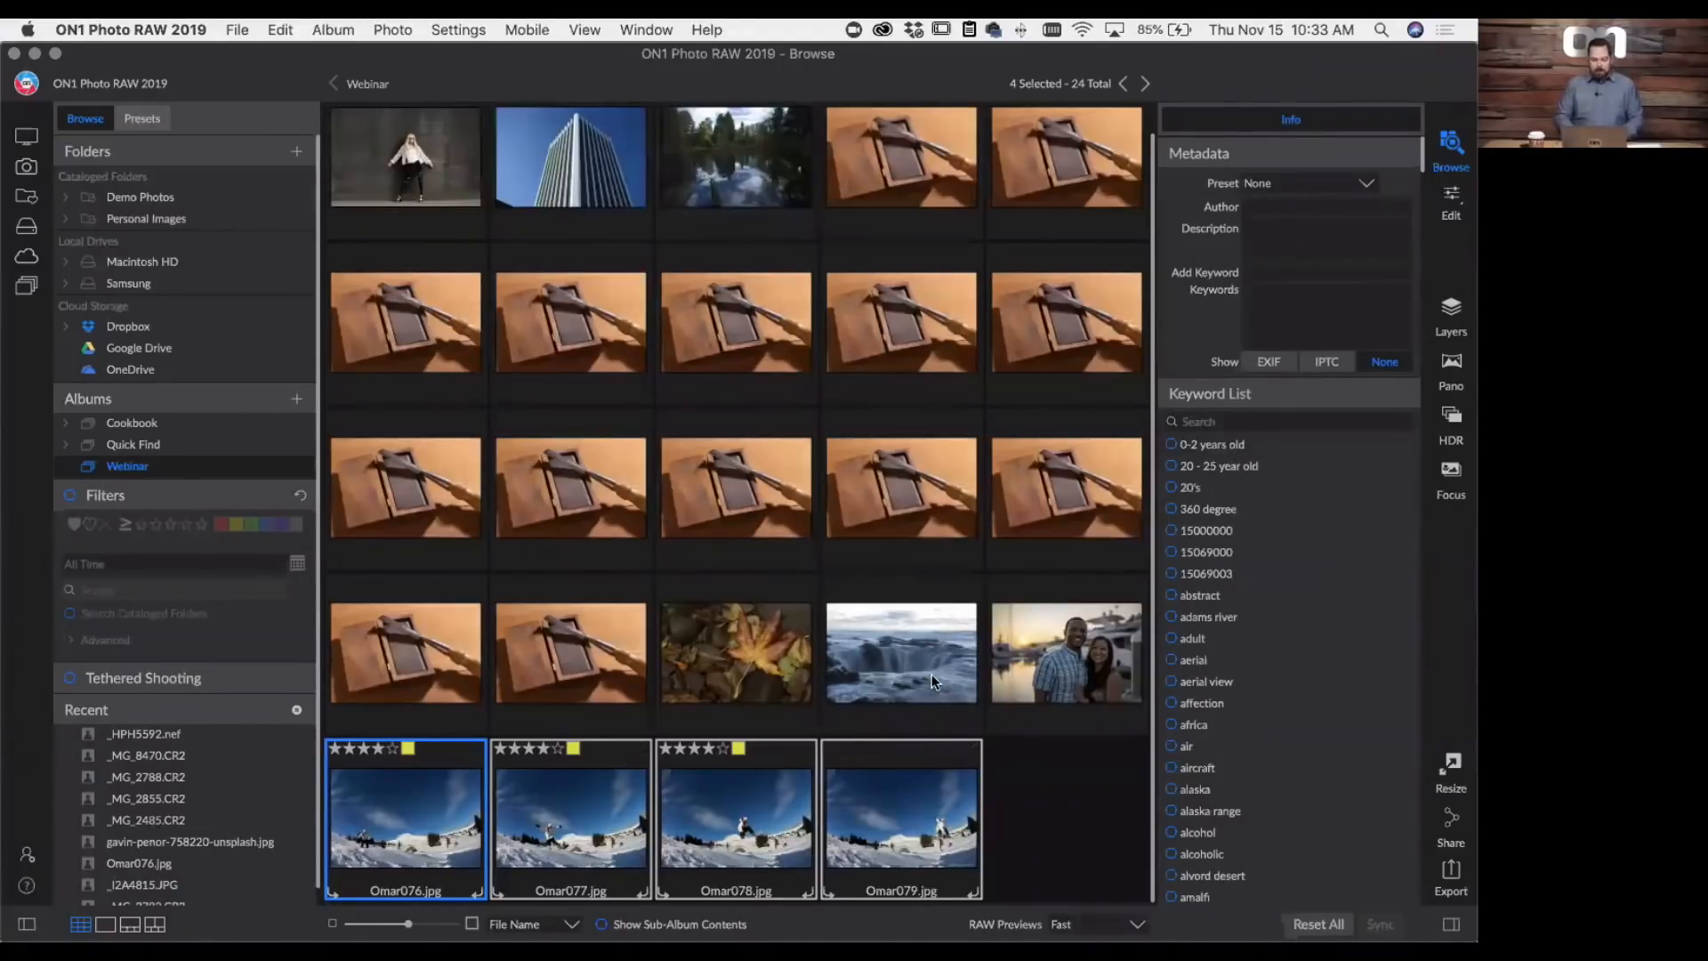
- Show the selected snowboarding photos in filmstrip view and step forward and back through them to compare the jump sequence
{"action": "key", "text": "n"}
{"action": "key", "text": "Right"}
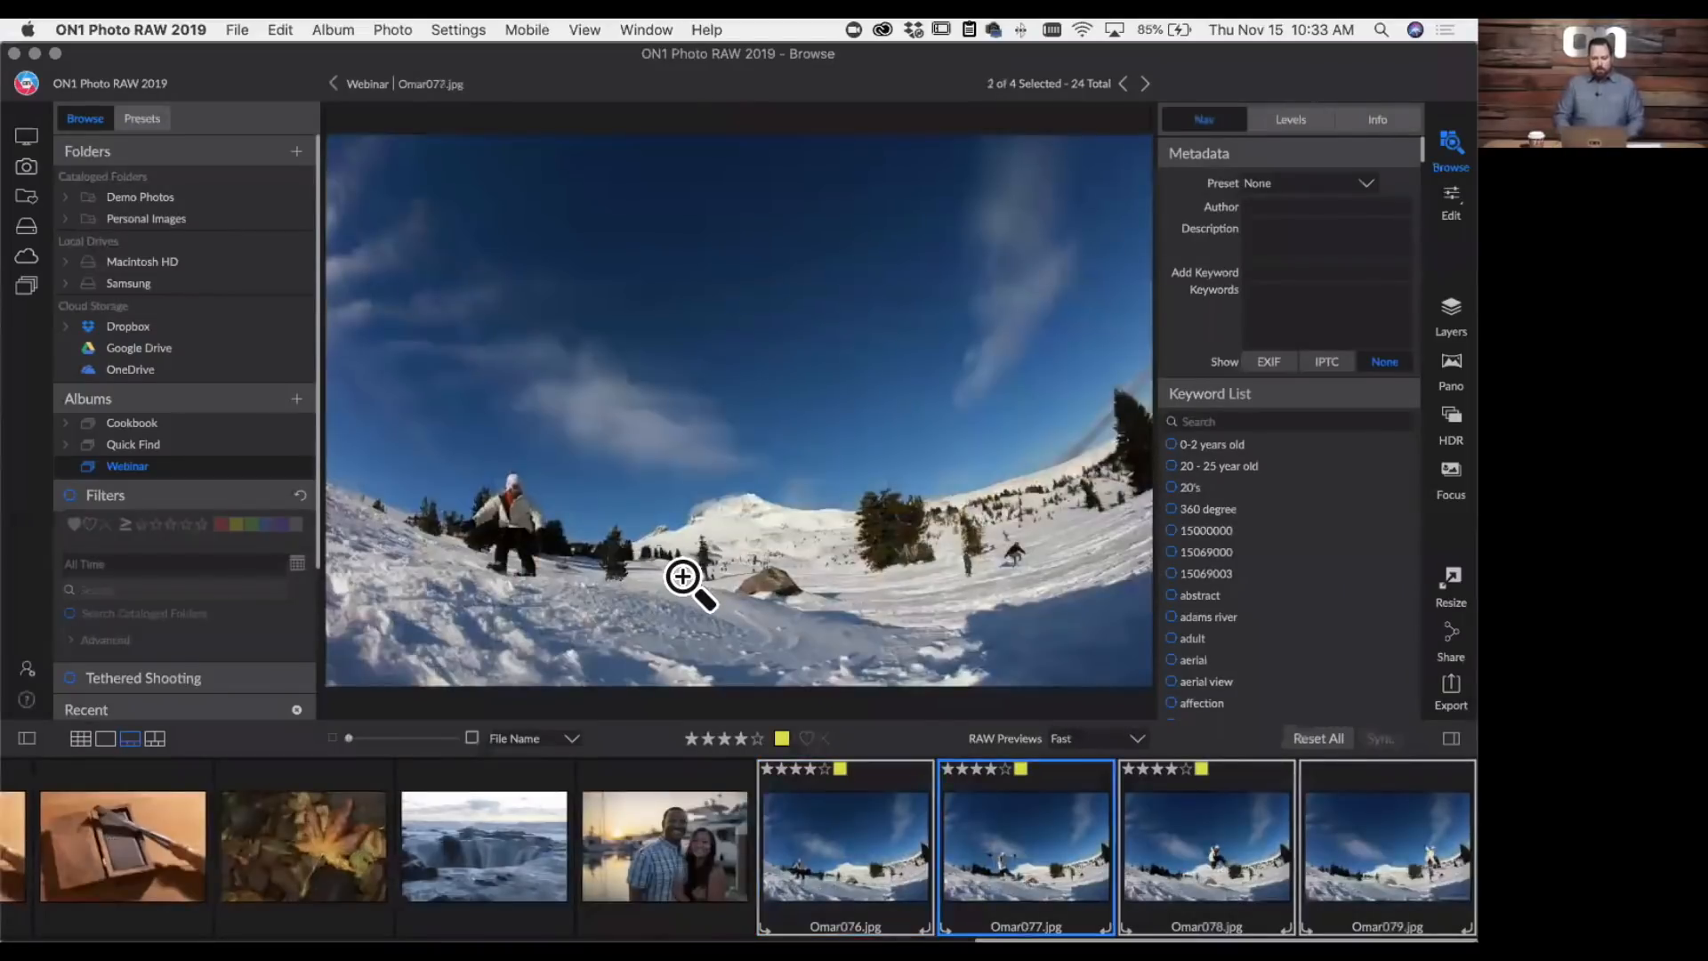
{"action": "key", "text": "Right"}
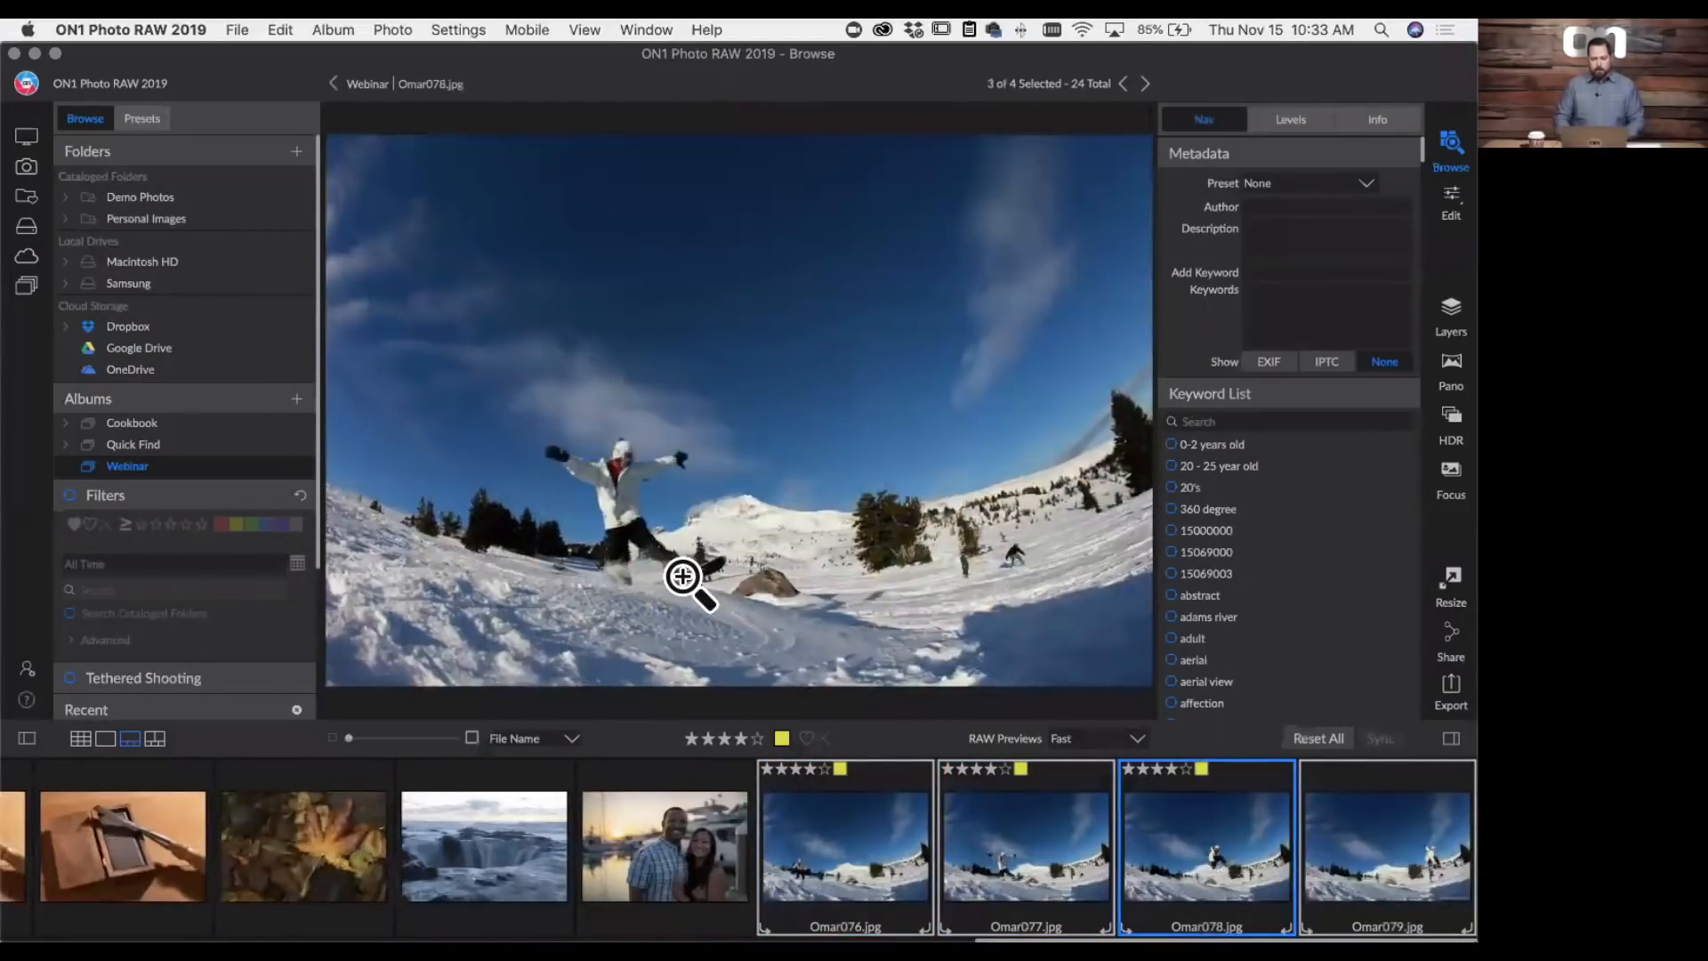
{"action": "key", "text": "Right"}
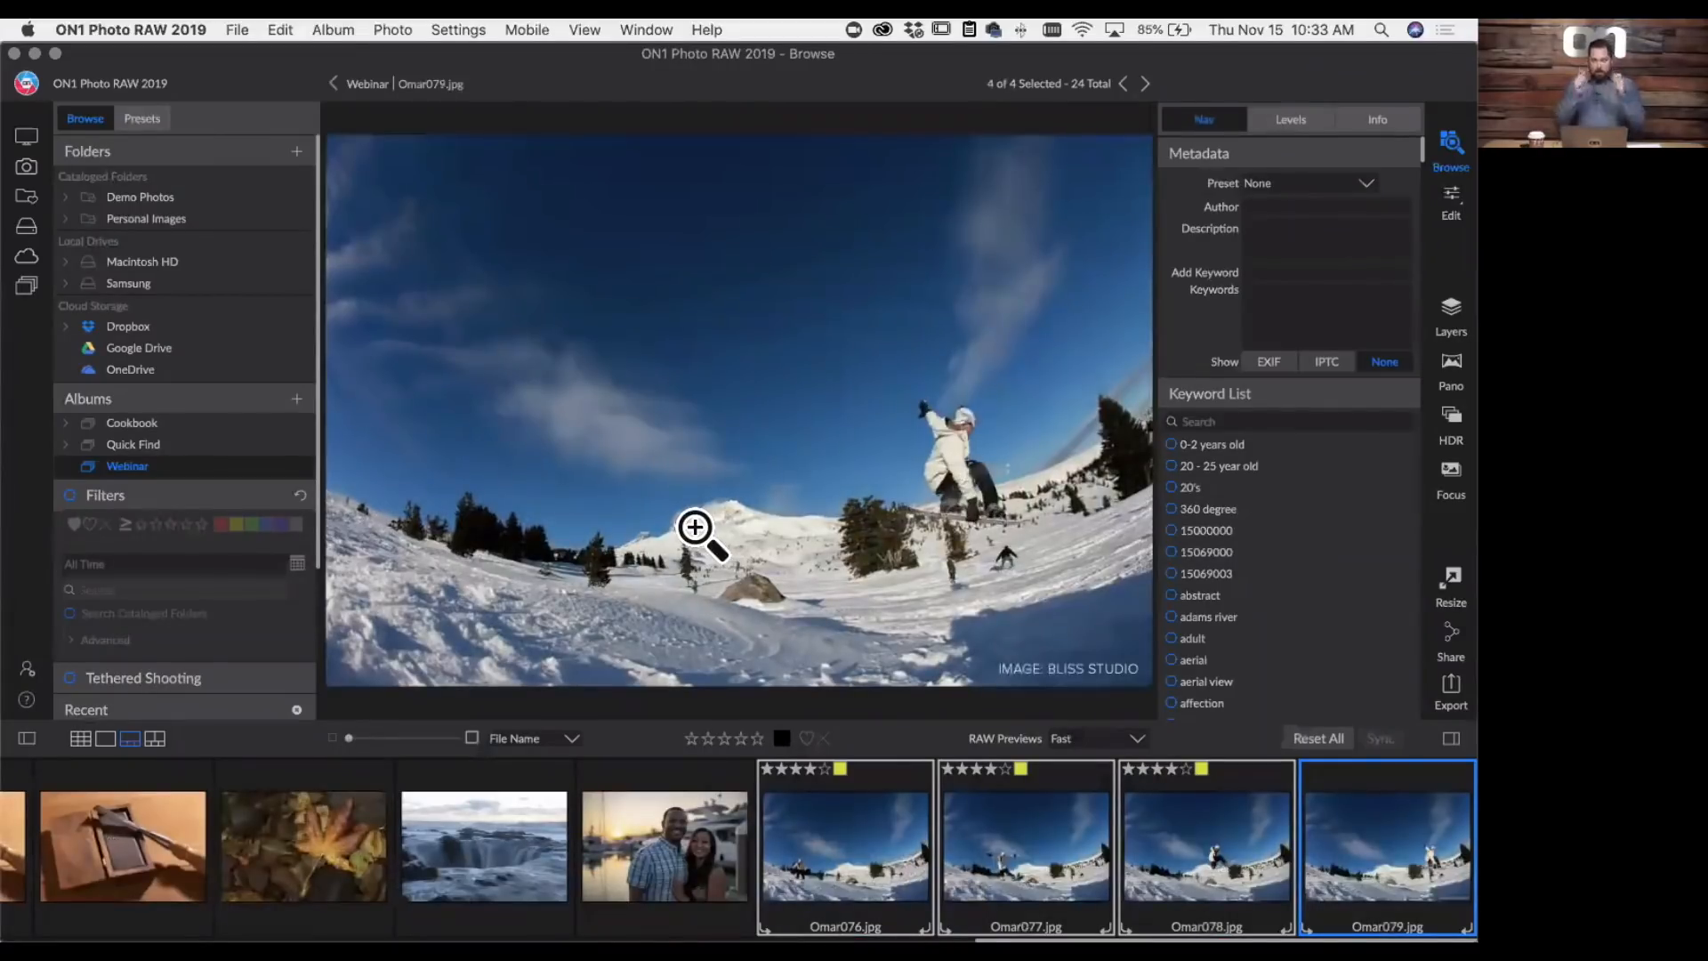
{"action": "key", "text": "Left"}
{"action": "key", "text": "Left"}
{"action": "key", "text": "Left"}
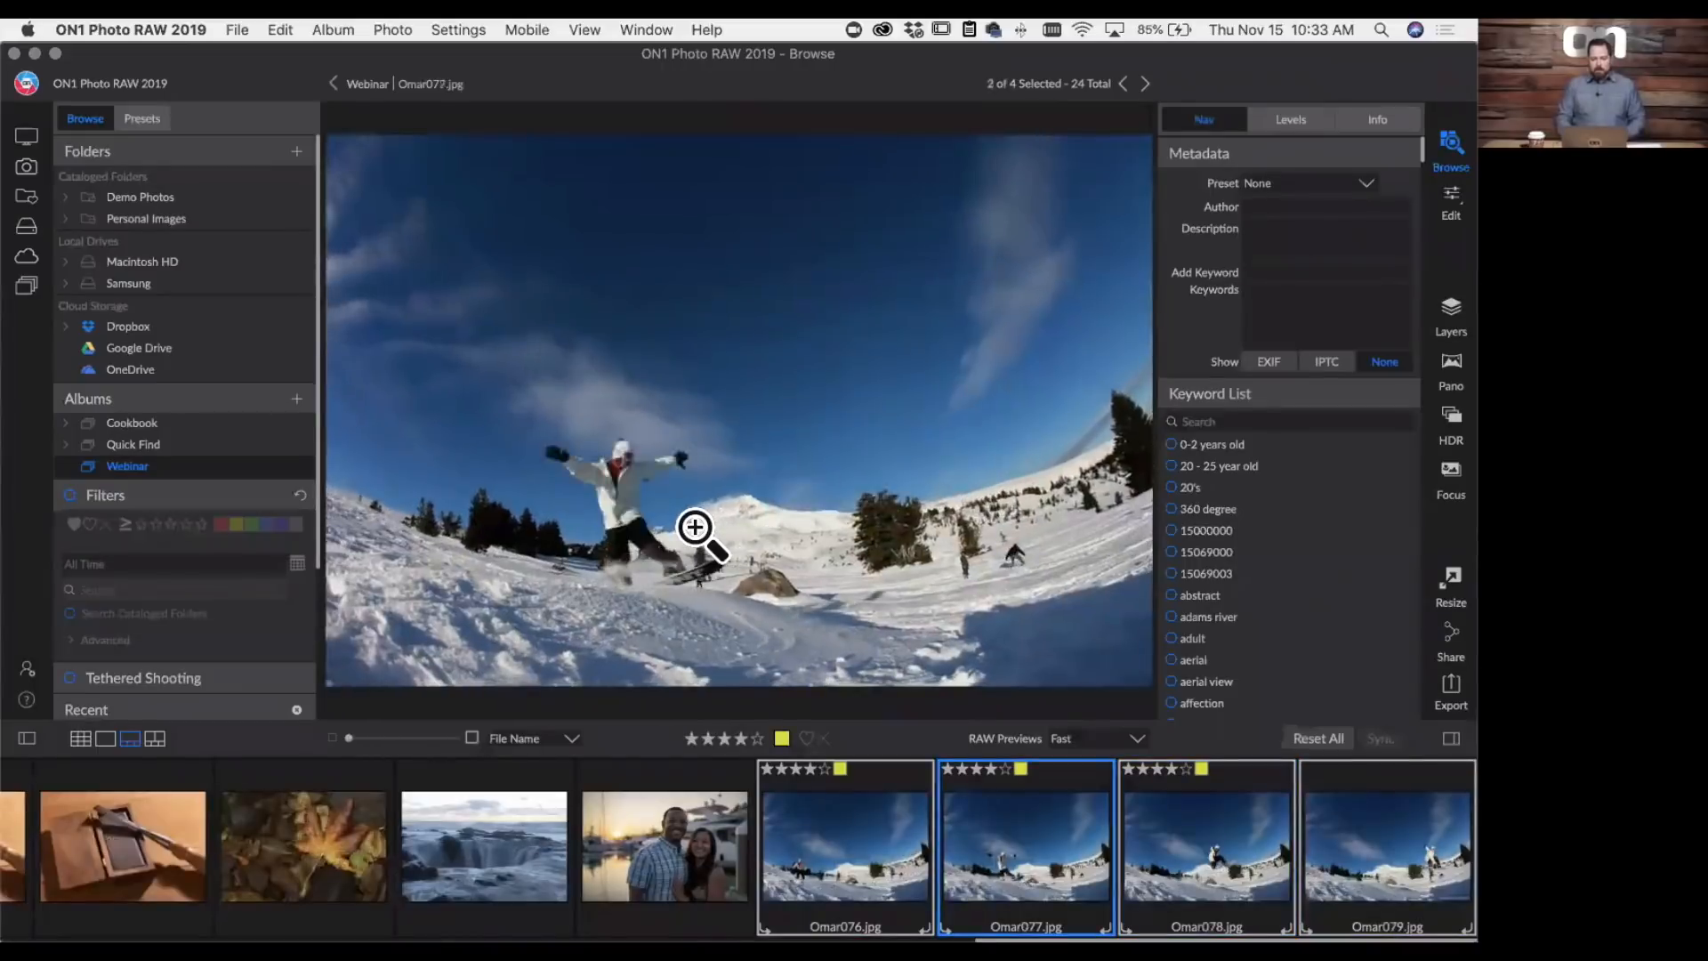
- Step from Omar077.jpg to Omar079.jpg and back to Omar076.jpg to review how the jump progresses
{"action": "key", "text": "Right"}
{"action": "key", "text": "Right"}
{"action": "key", "text": "Right"}
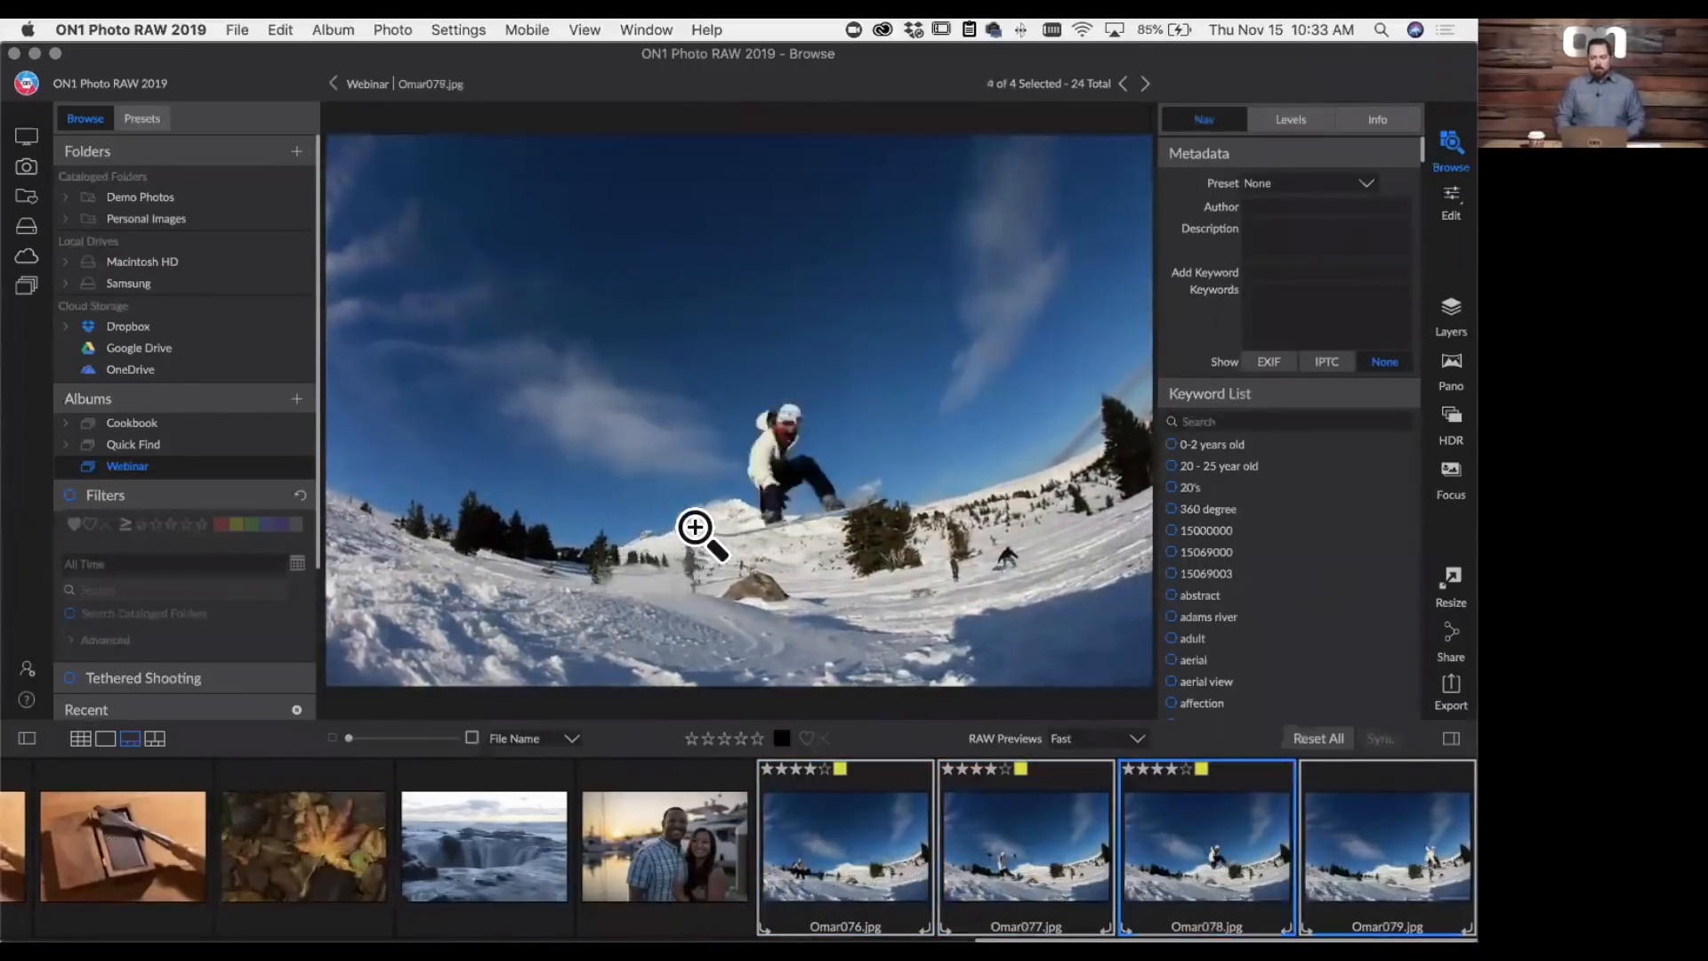
{"action": "key", "text": "Left"}
{"action": "key", "text": "Left"}
{"action": "key", "text": "Left"}
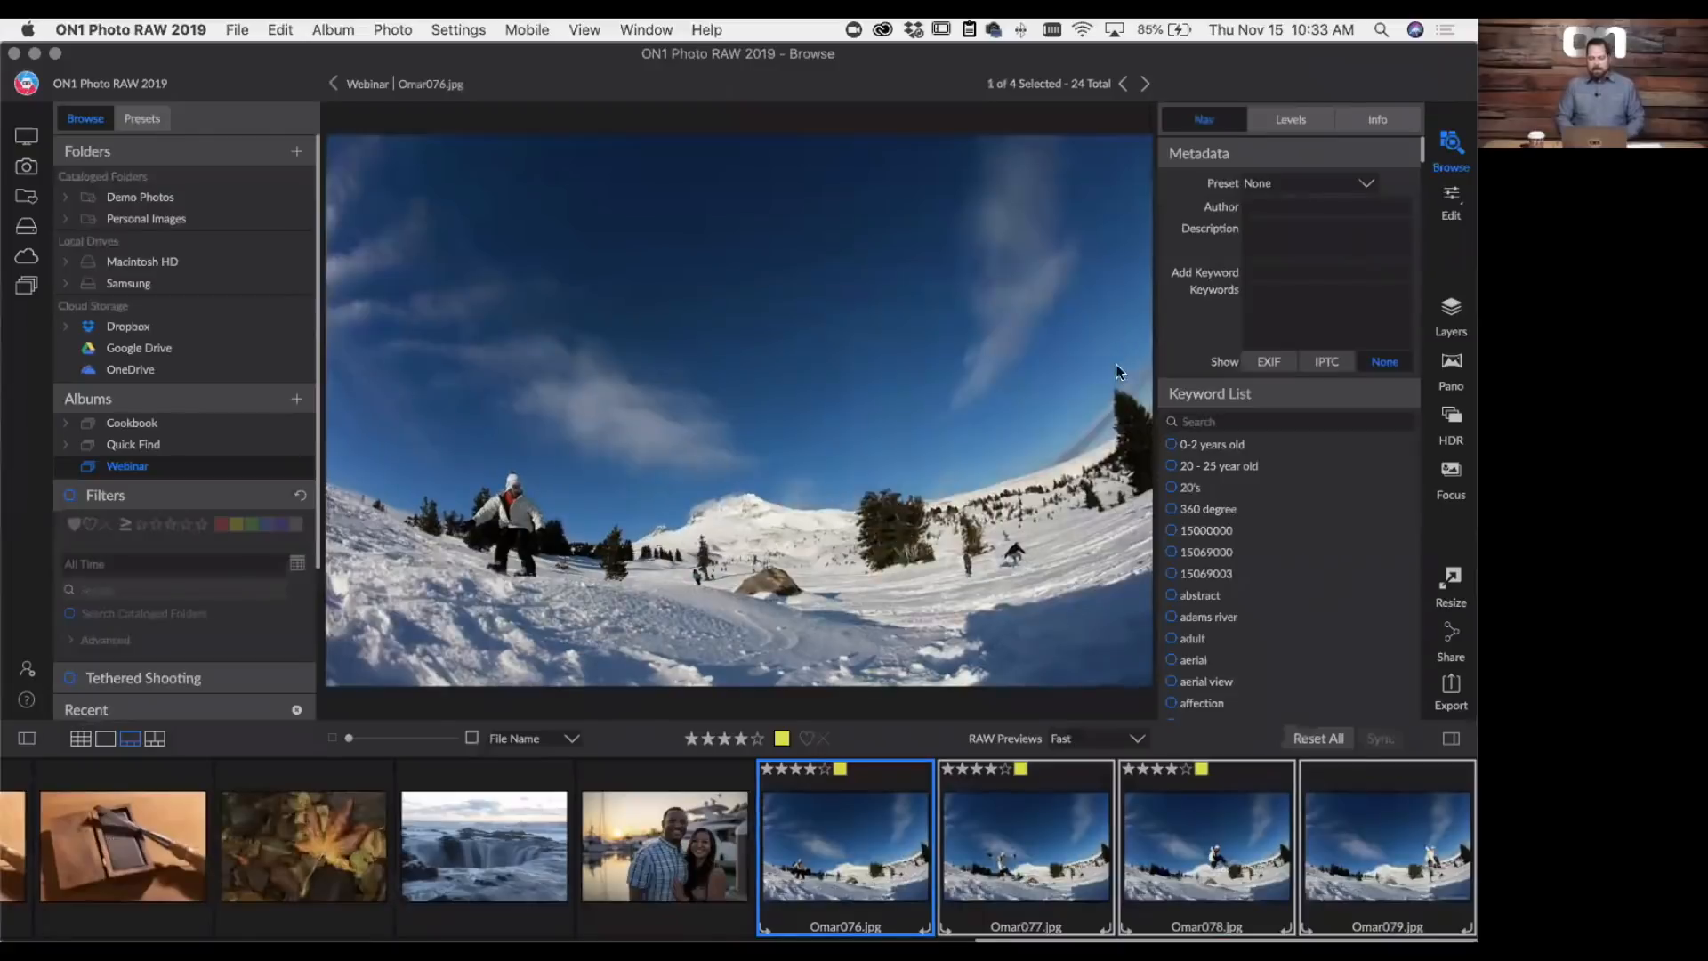
- Combine the four selected snowboarding photos into a layer stack as a new photo and align the visible layers
{"action": "left_click", "coordinate": [1451, 309]}
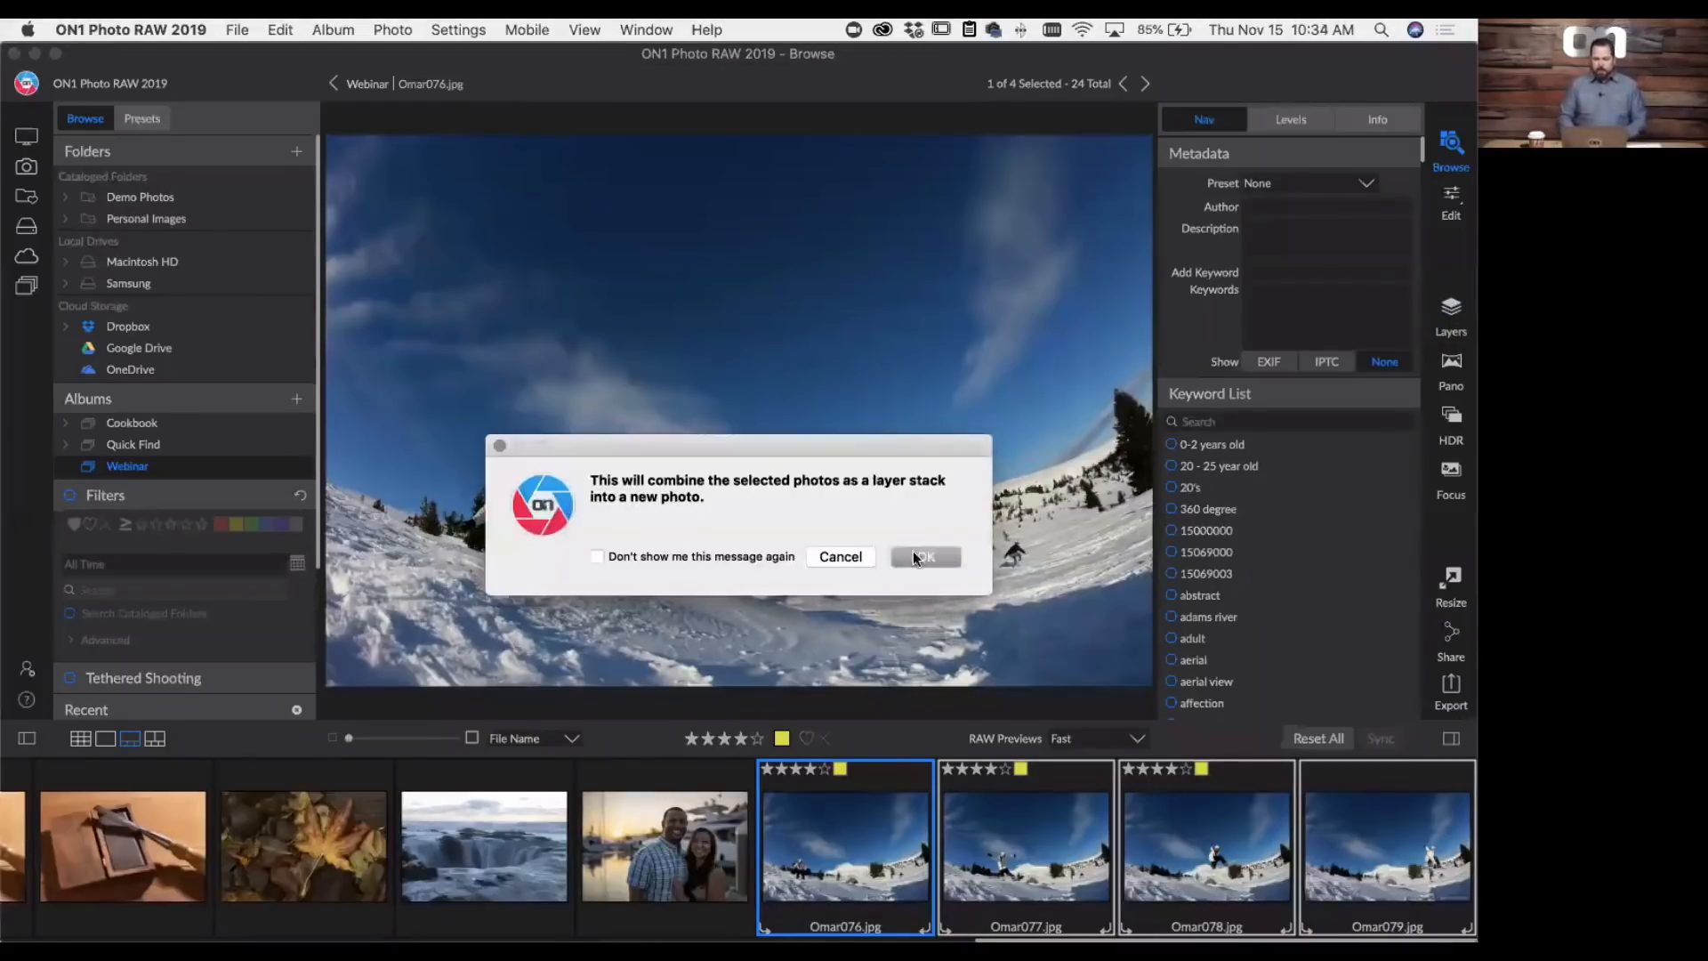
{"action": "left_click", "coordinate": [916, 557]}
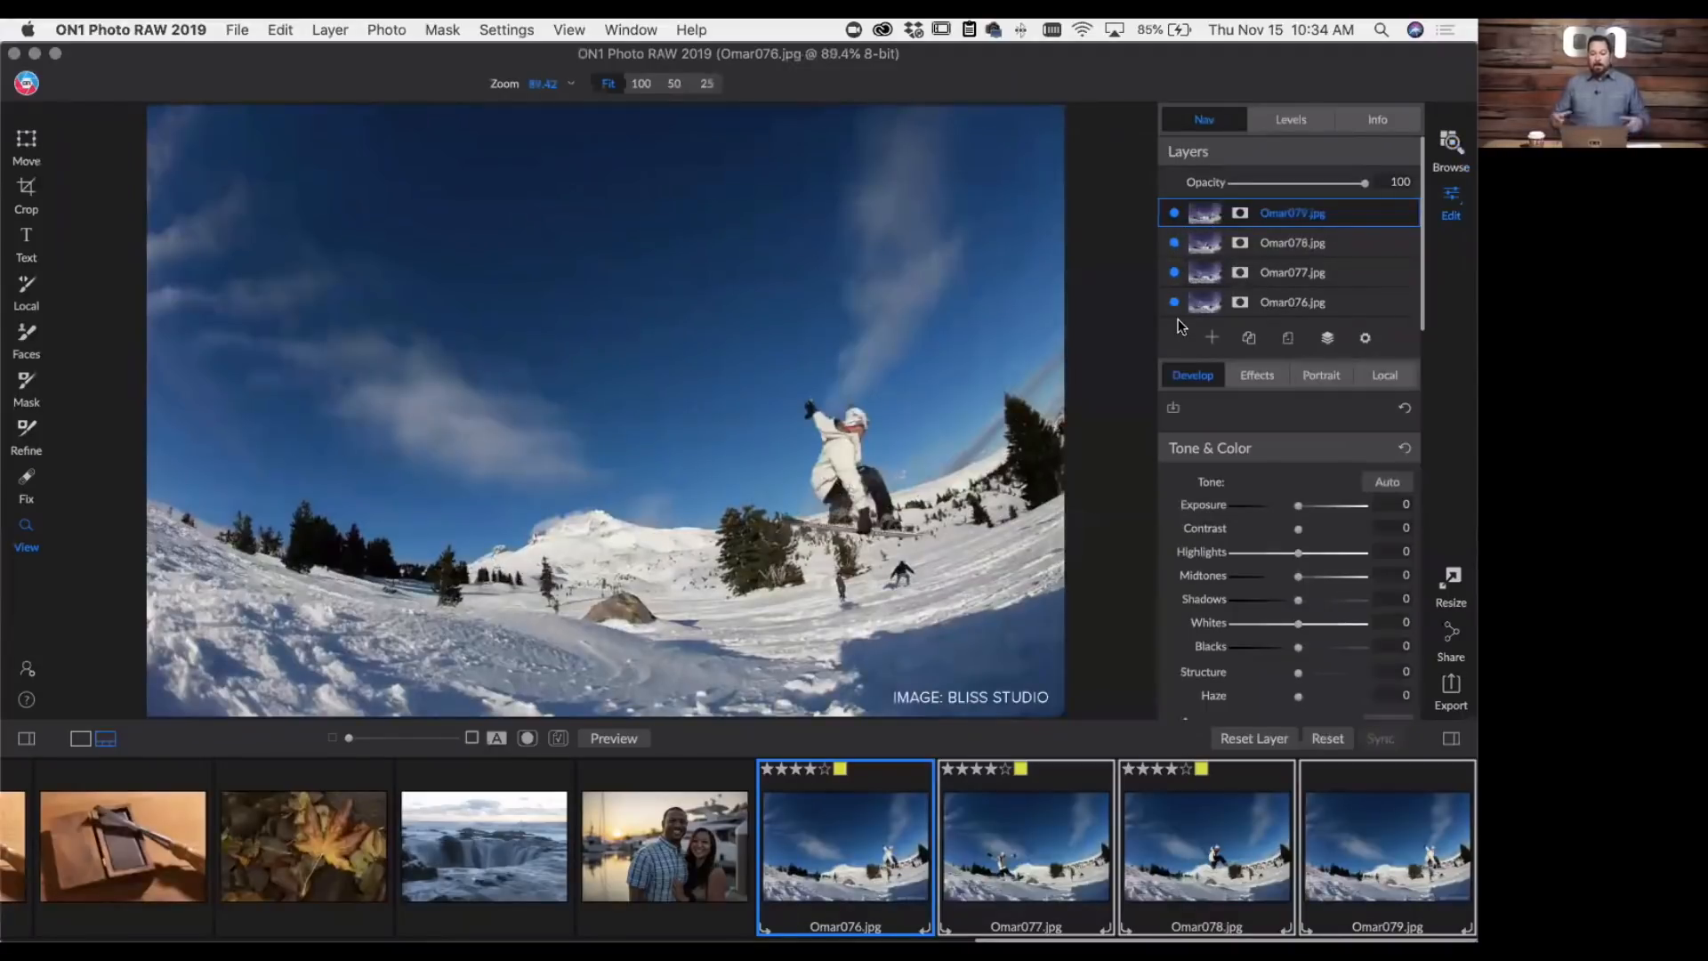
{"action": "left_click", "coordinate": [327, 30]}
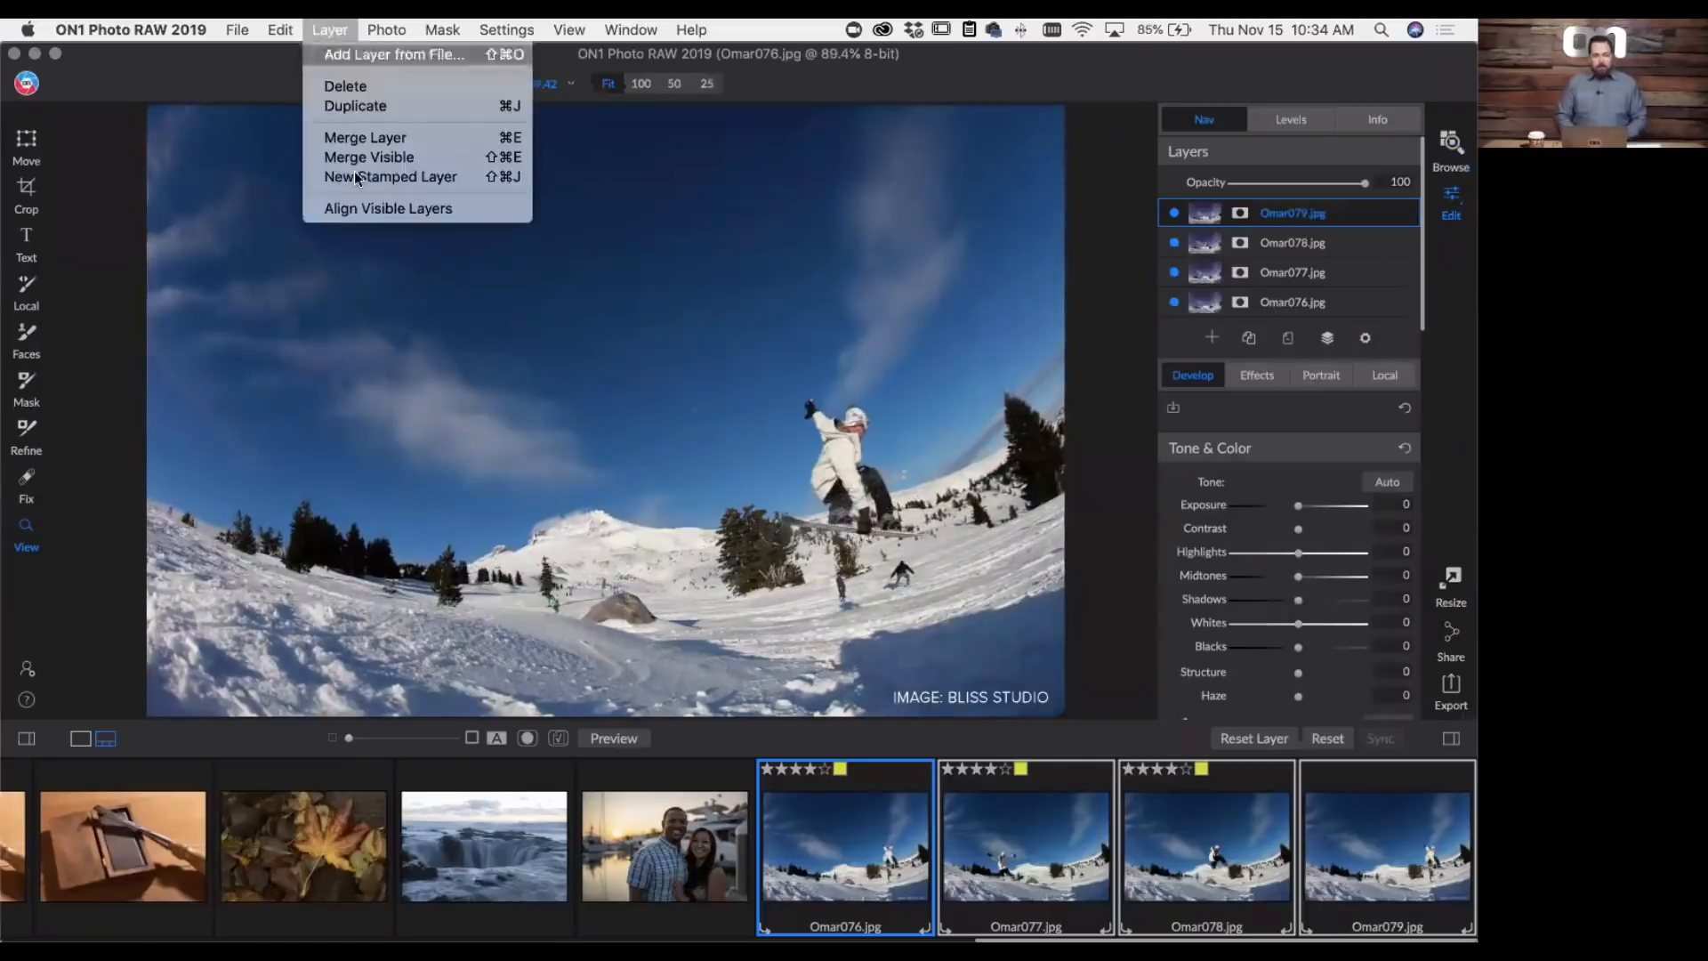
{"action": "left_click", "coordinate": [418, 208]}
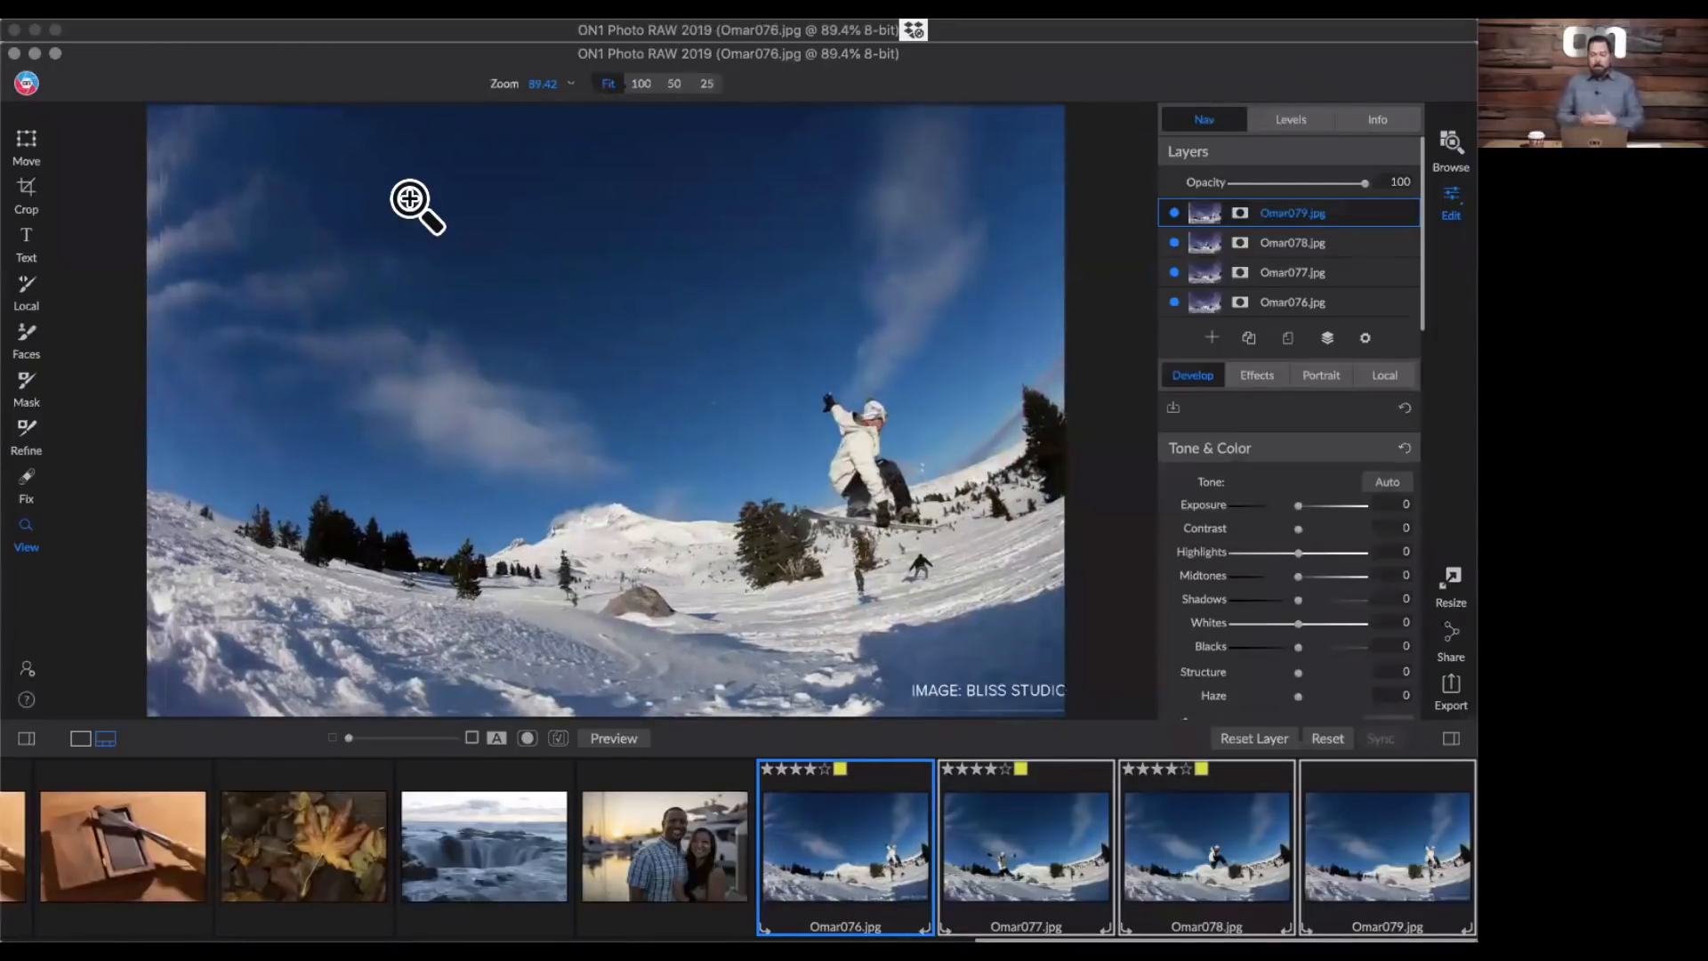
- Hide the layers from Omar079.jpg down to Omar076.jpg and show them all again to check the alignment
{"action": "left_click", "coordinate": [1174, 214]}
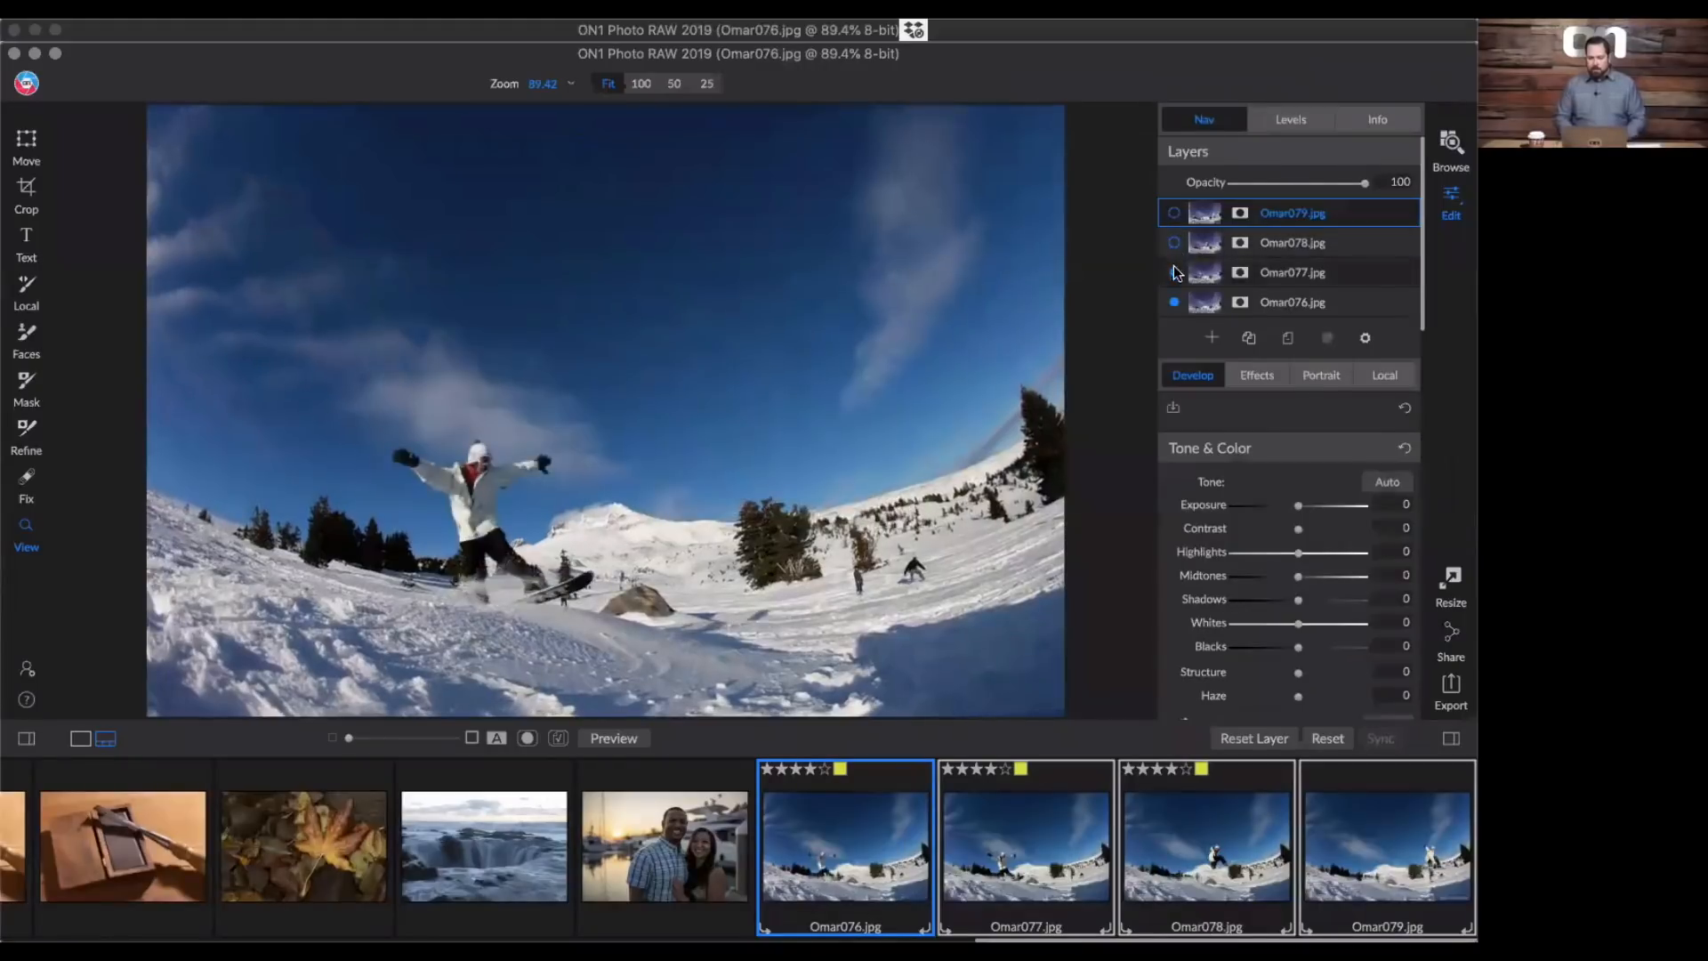
{"action": "left_click", "coordinate": [1173, 272]}
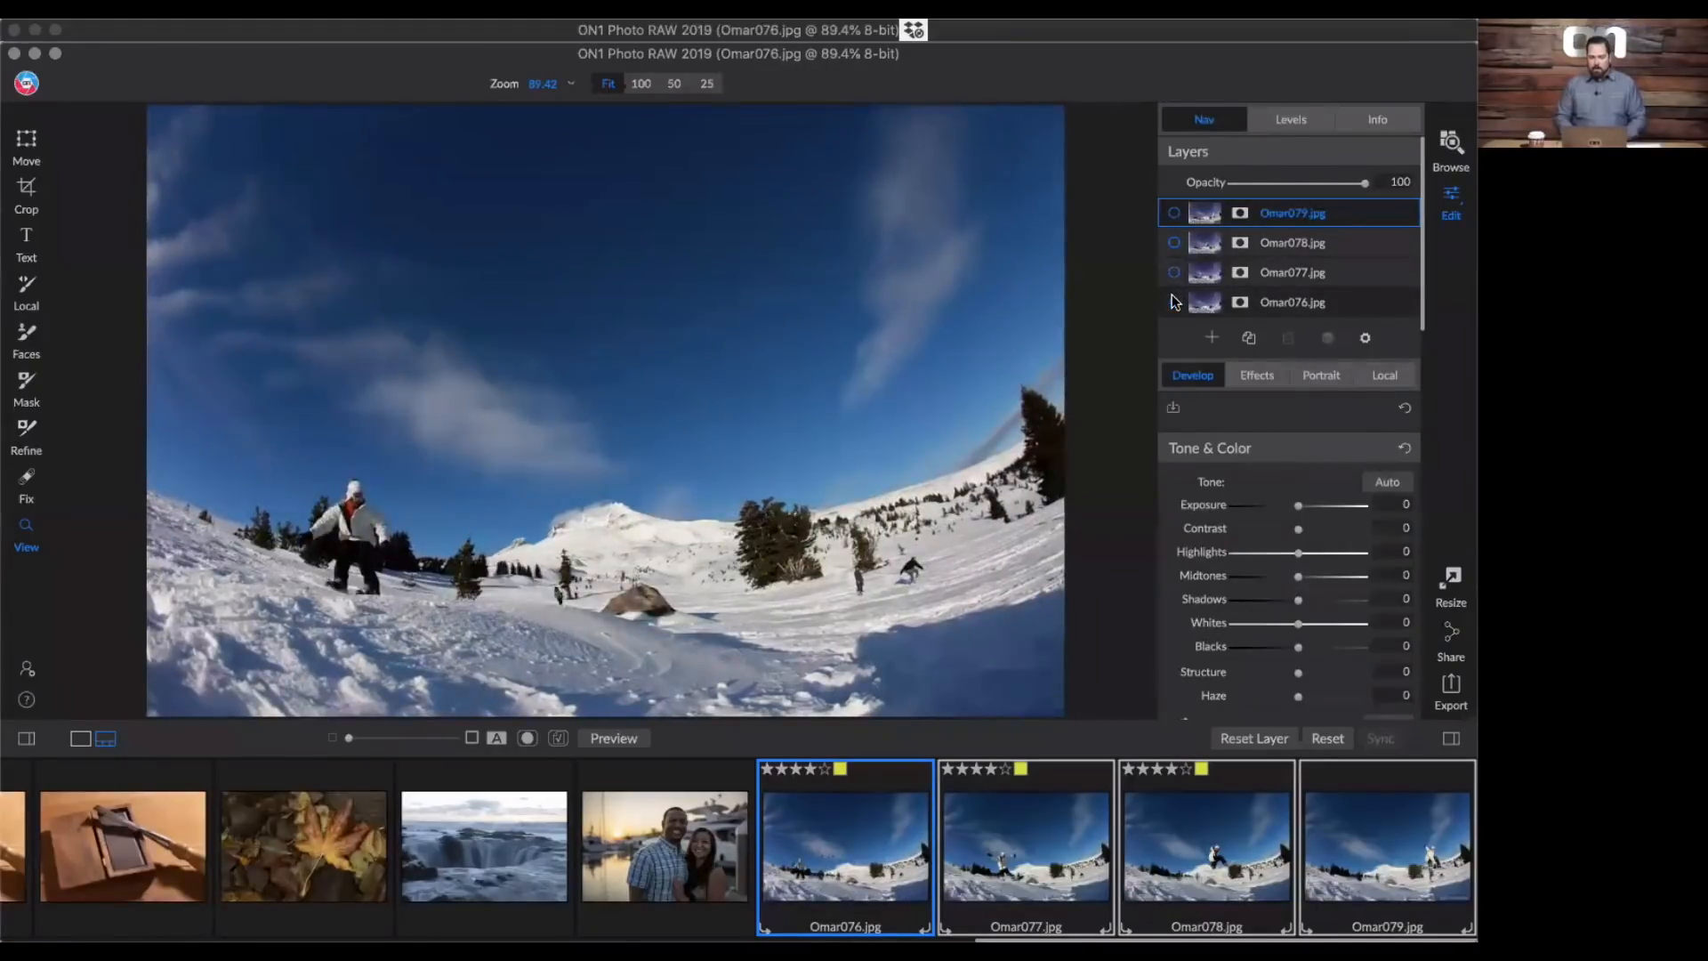
{"action": "left_click", "coordinate": [1173, 301]}
{"action": "left_click", "coordinate": [1172, 300]}
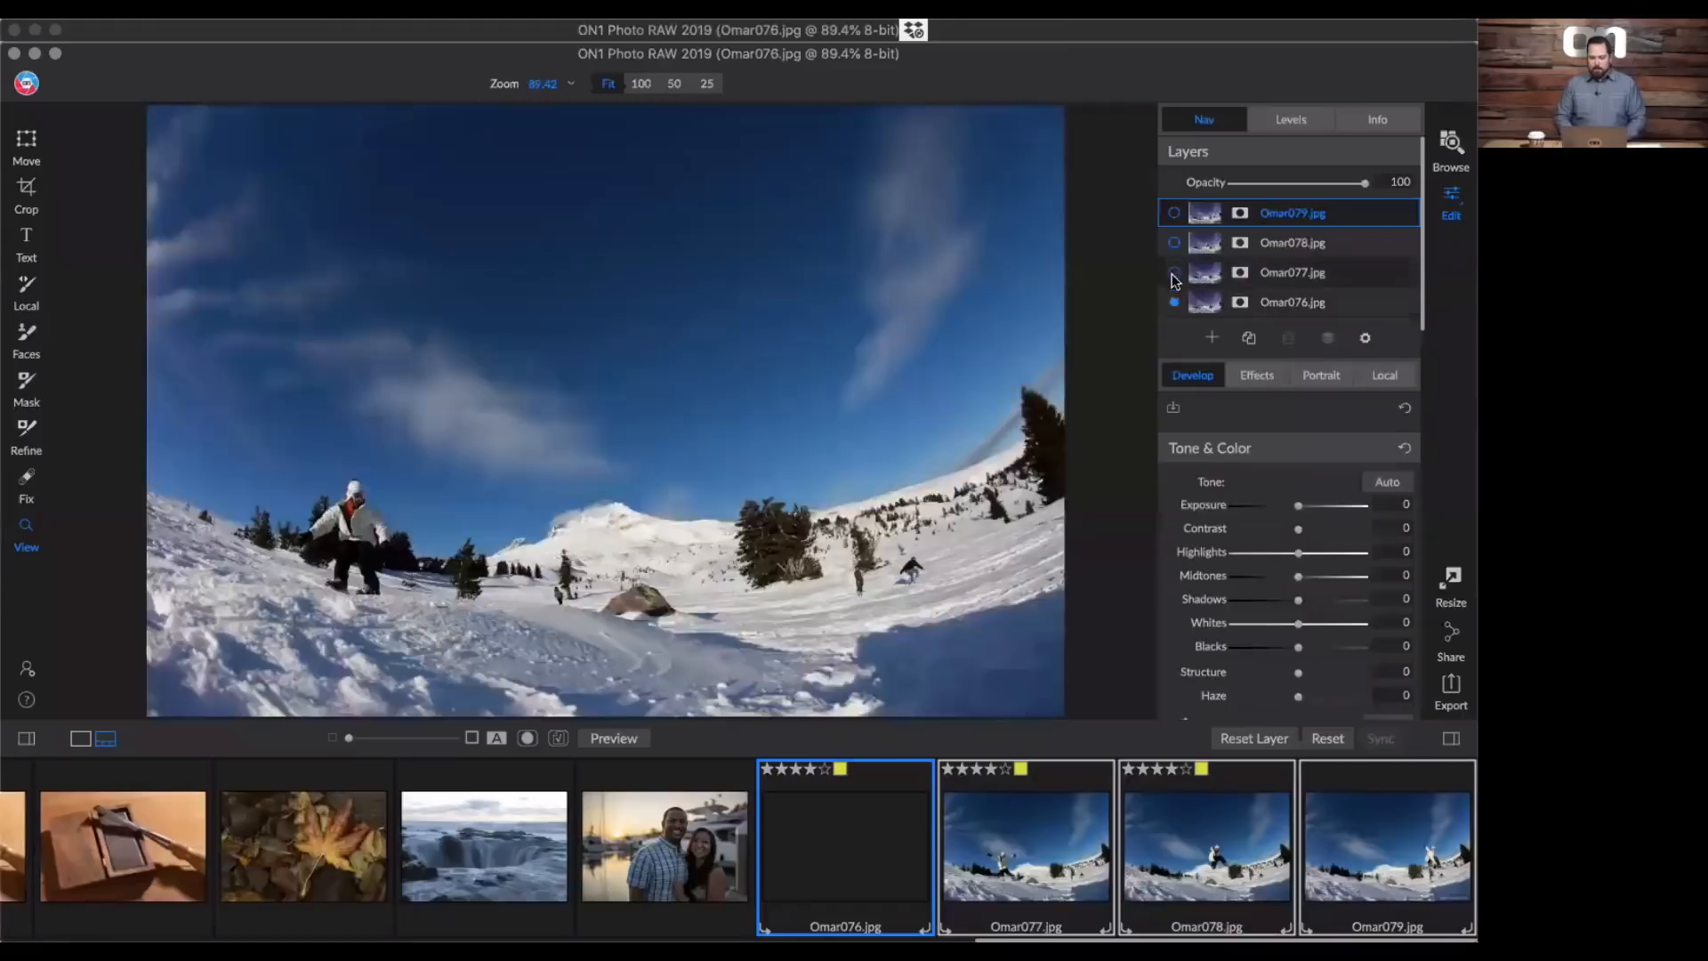
{"action": "left_click", "coordinate": [1173, 271]}
{"action": "left_click", "coordinate": [1173, 242]}
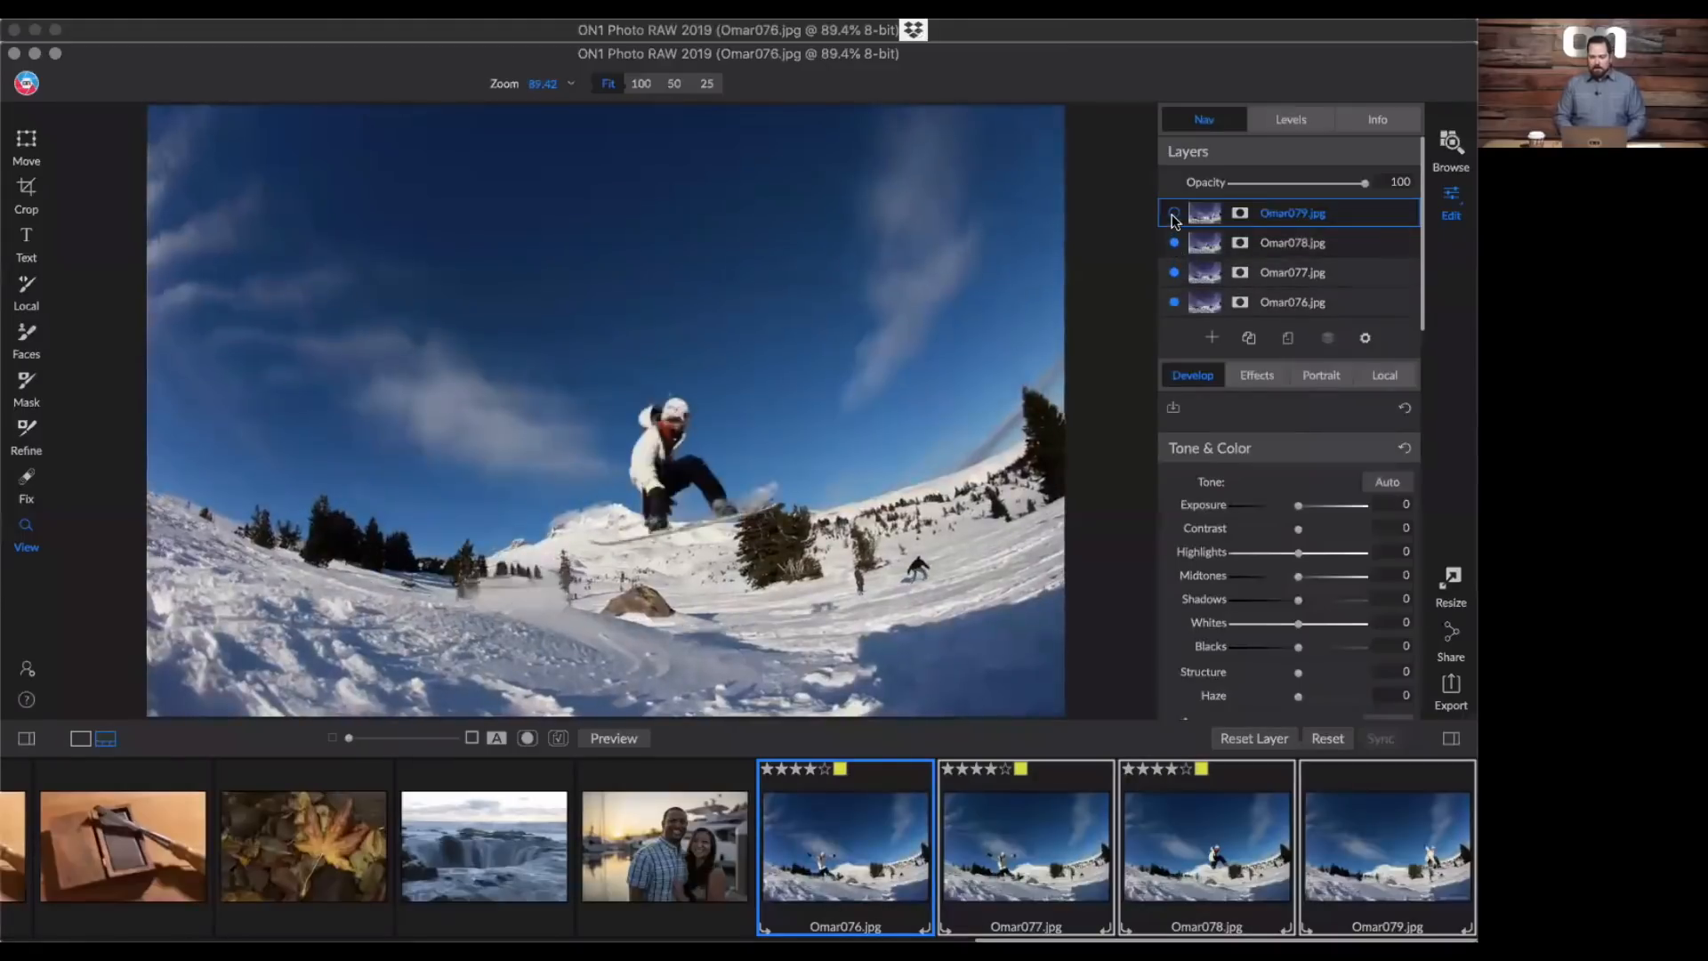
{"action": "left_click", "coordinate": [1173, 214]}
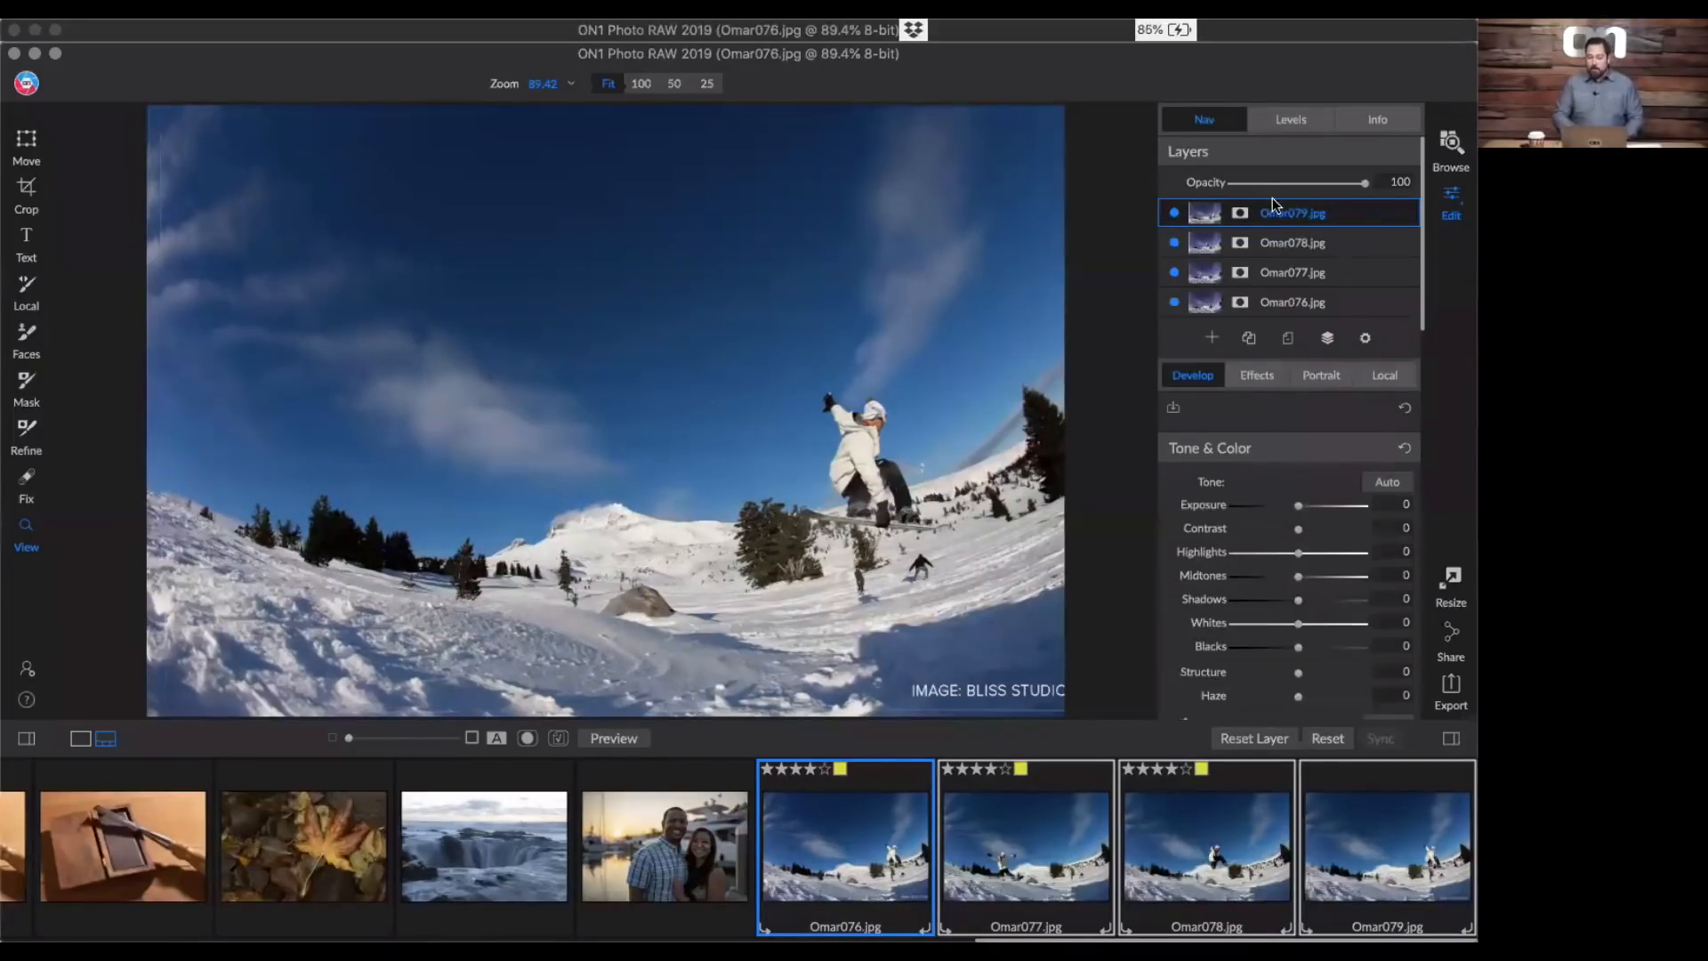
- Return to browsing the Webinar album as a thumbnail grid and open _MG_8358.CR2 in single-photo view
{"action": "left_click", "coordinate": [1450, 147]}
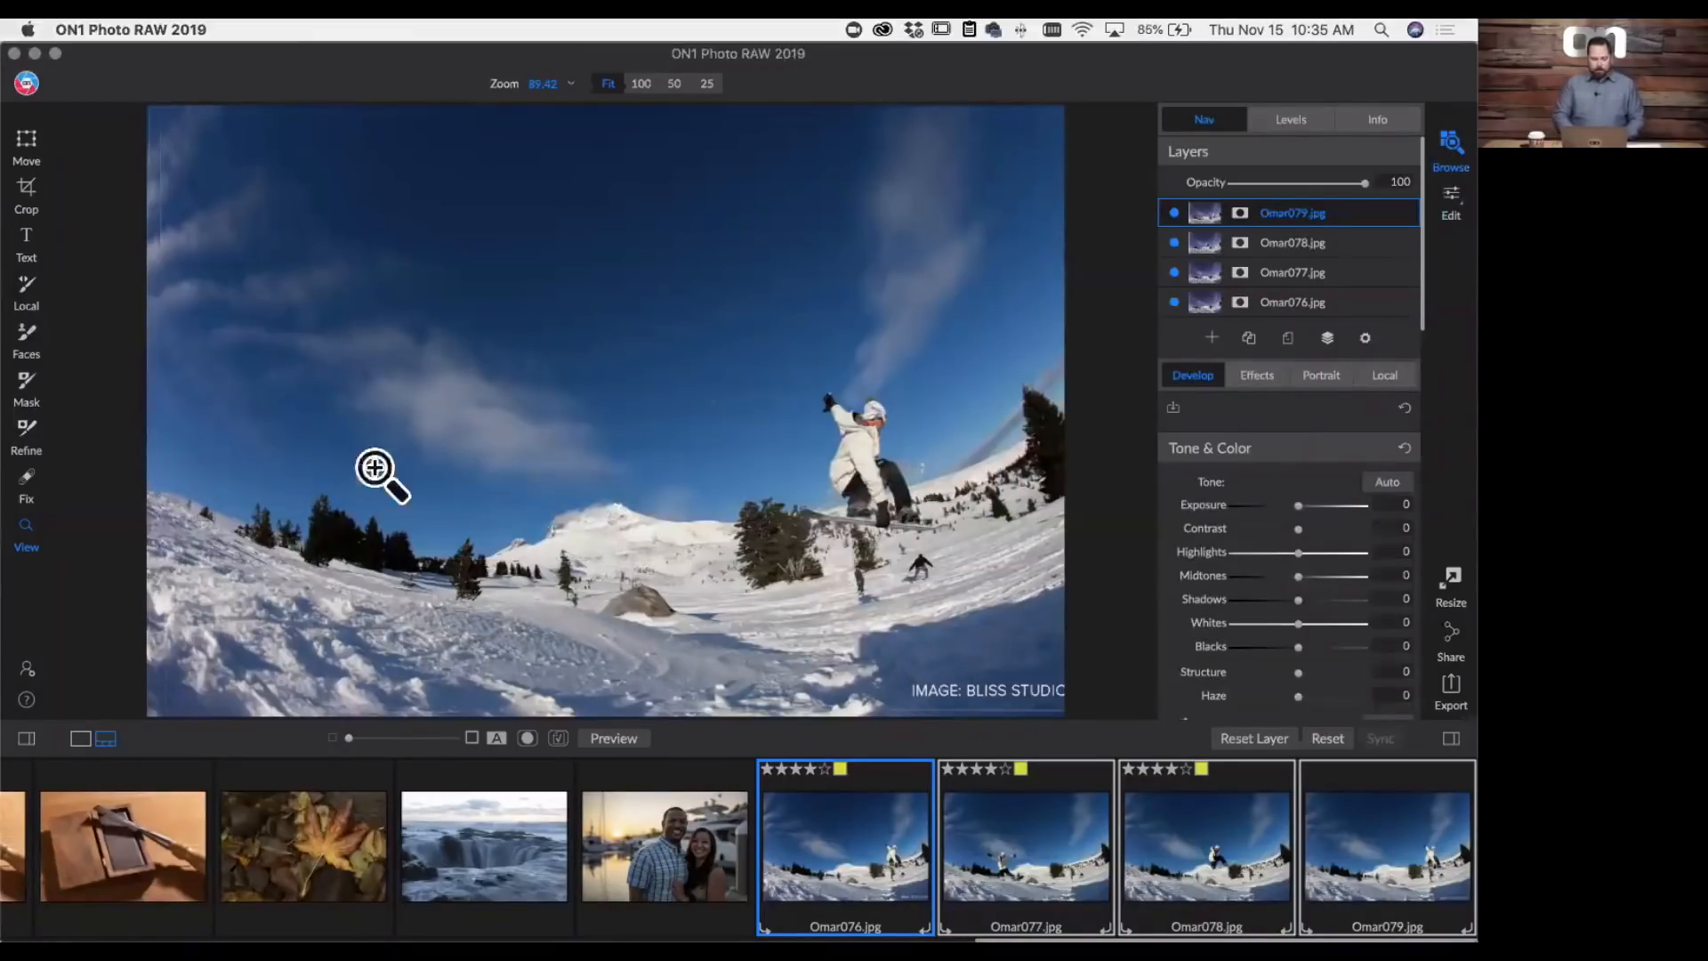
{"action": "key", "text": "g"}
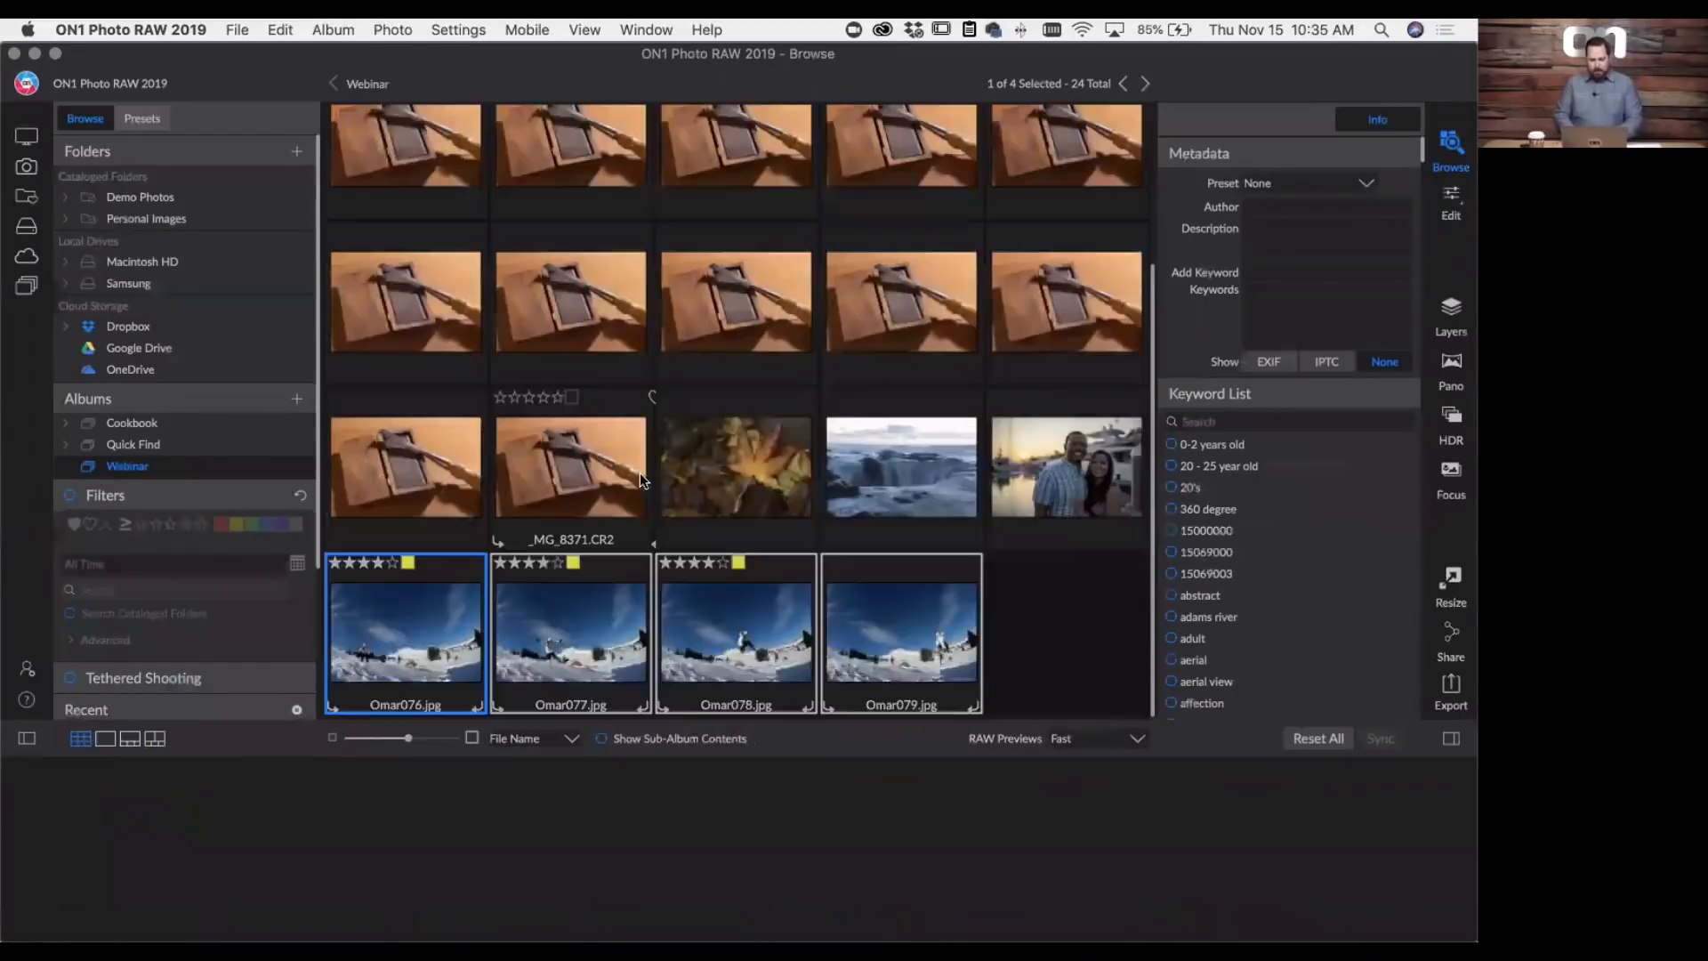
{"action": "left_click", "coordinate": [859, 184]}
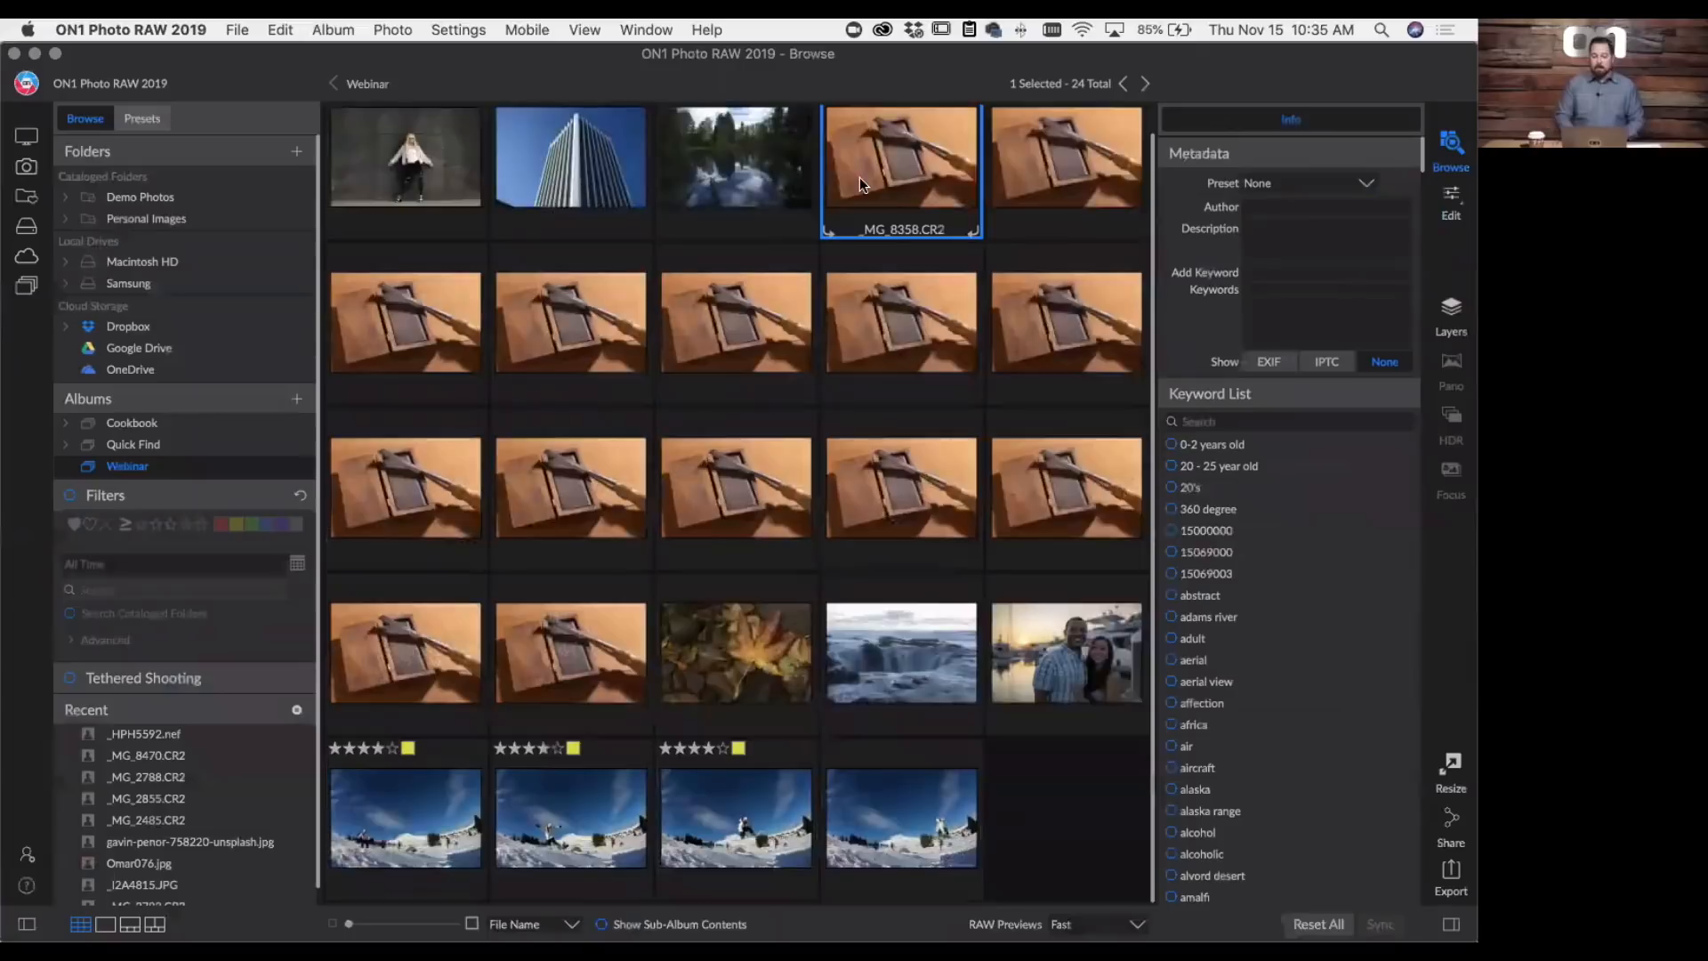
{"action": "double_click", "coordinate": [860, 182]}
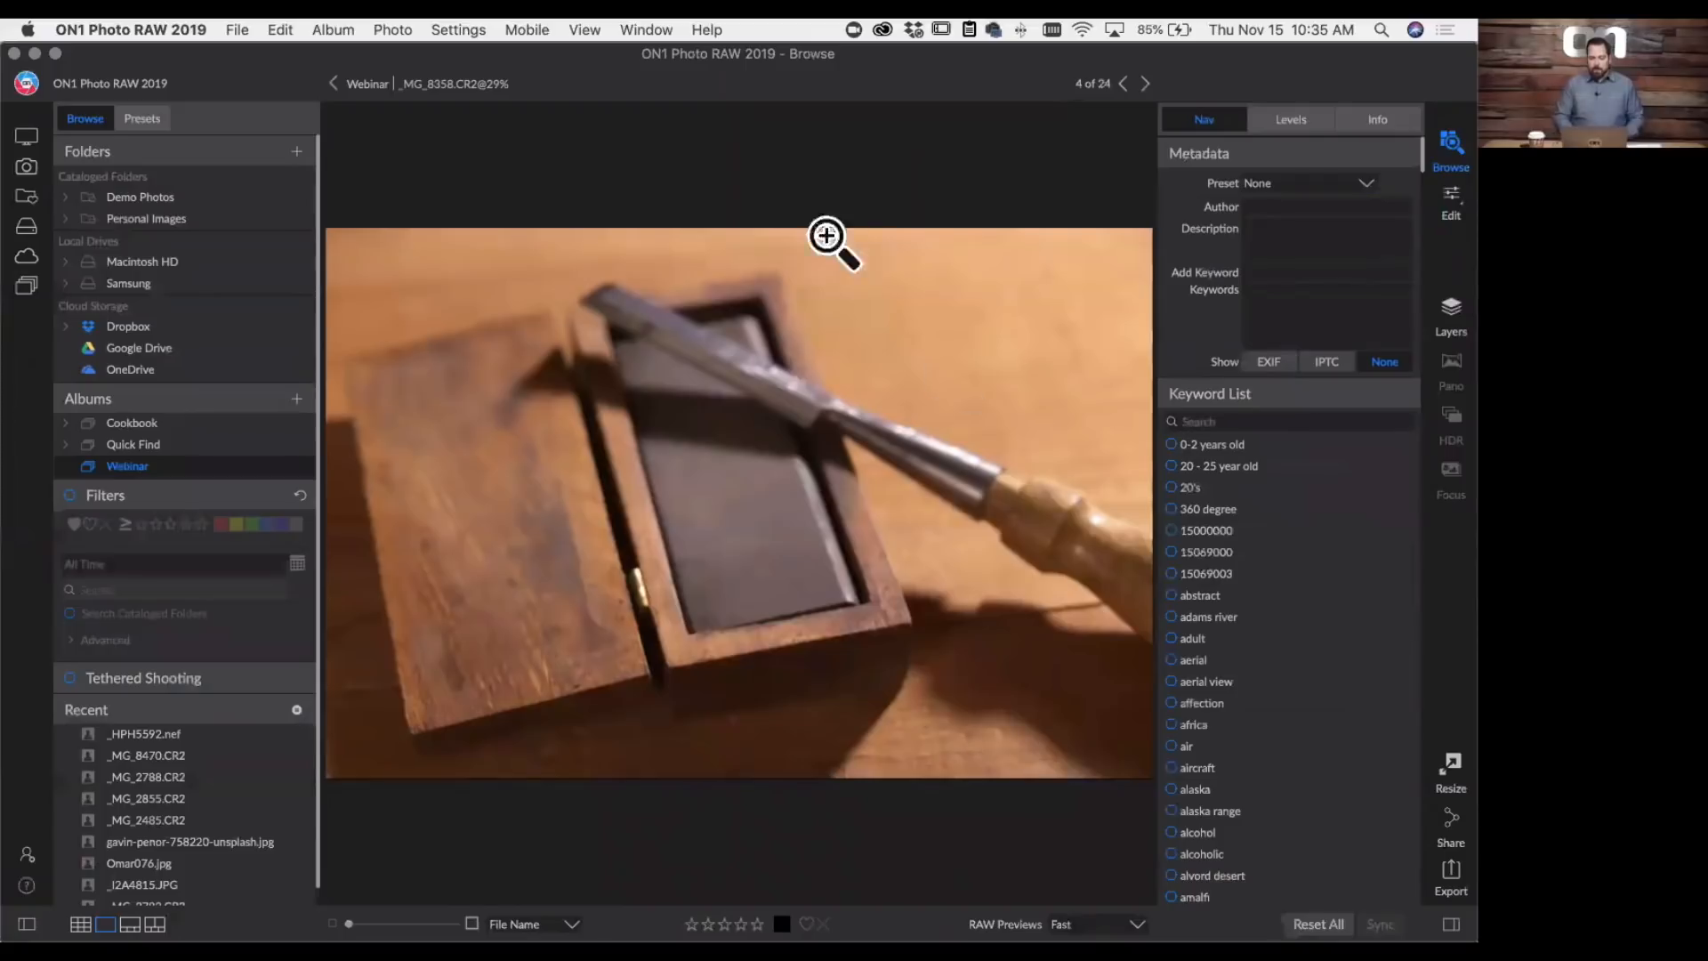
- Step forward and back through the chisel photos _MG_8358.CR2 to _MG_8371.CR2 to compare where each one is in focus
{"action": "key", "text": "Right"}
{"action": "key", "text": "Right"}
{"action": "key", "text": "Right"}
{"action": "key", "text": "Right"}
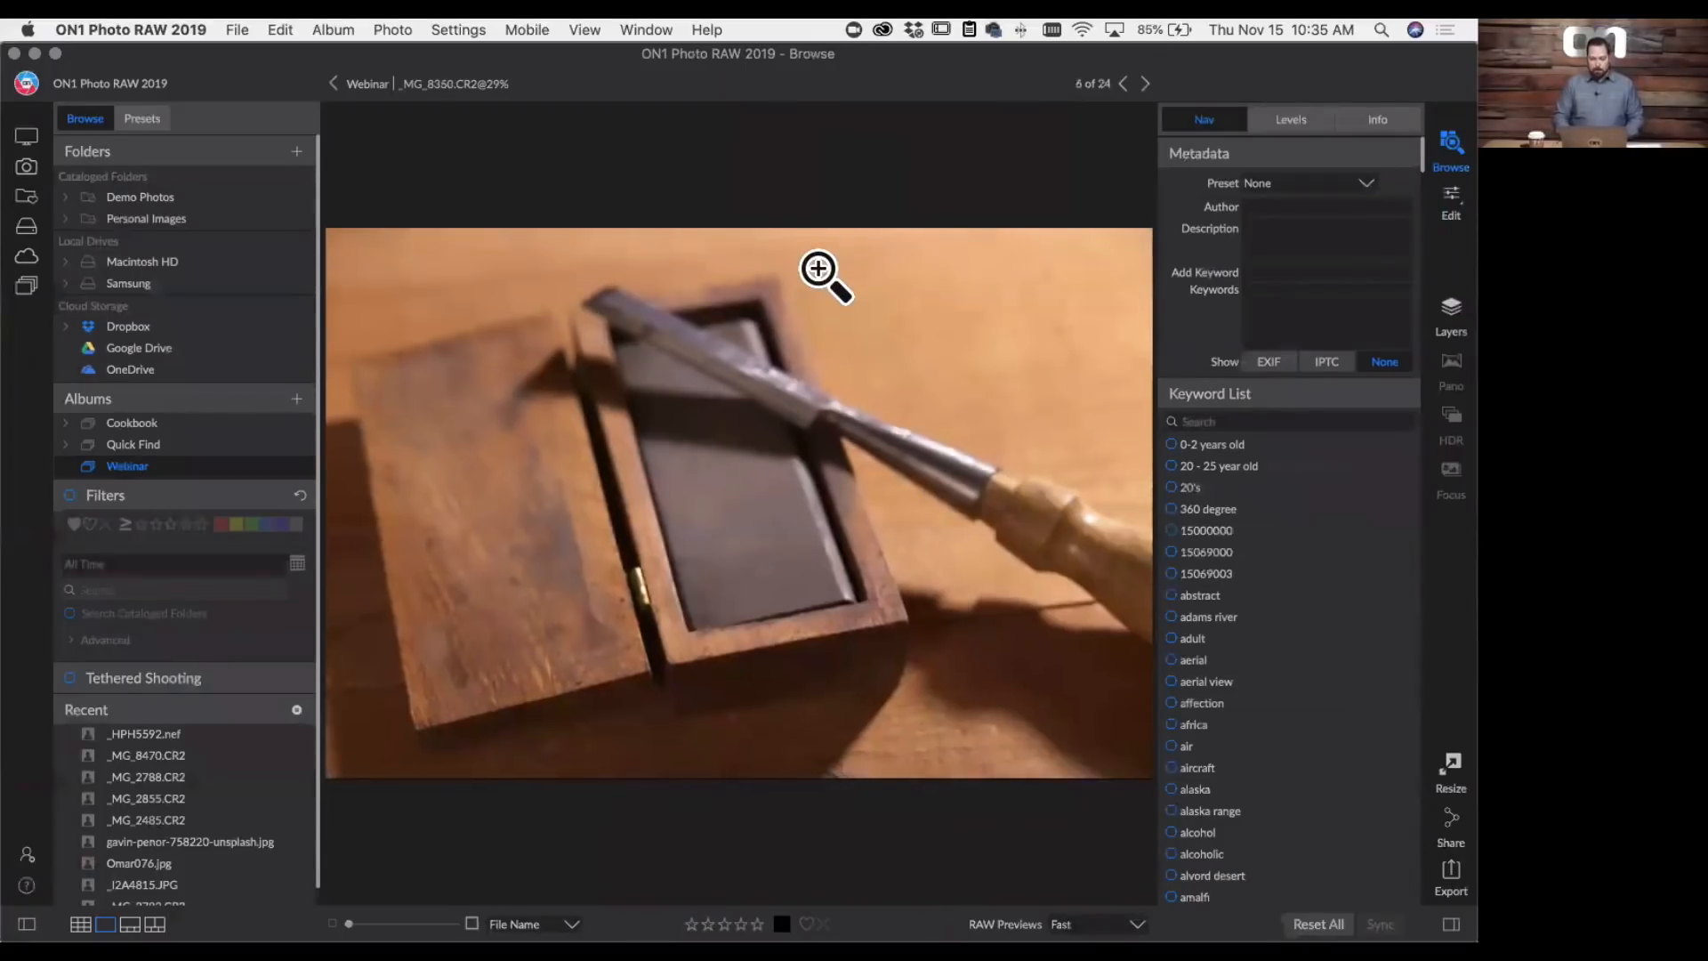
{"action": "key", "text": "Right"}
{"action": "key", "text": "Right"}
{"action": "key", "text": "Right"}
{"action": "key", "text": "Right"}
{"action": "key", "text": "Right"}
{"action": "key", "text": "Right"}
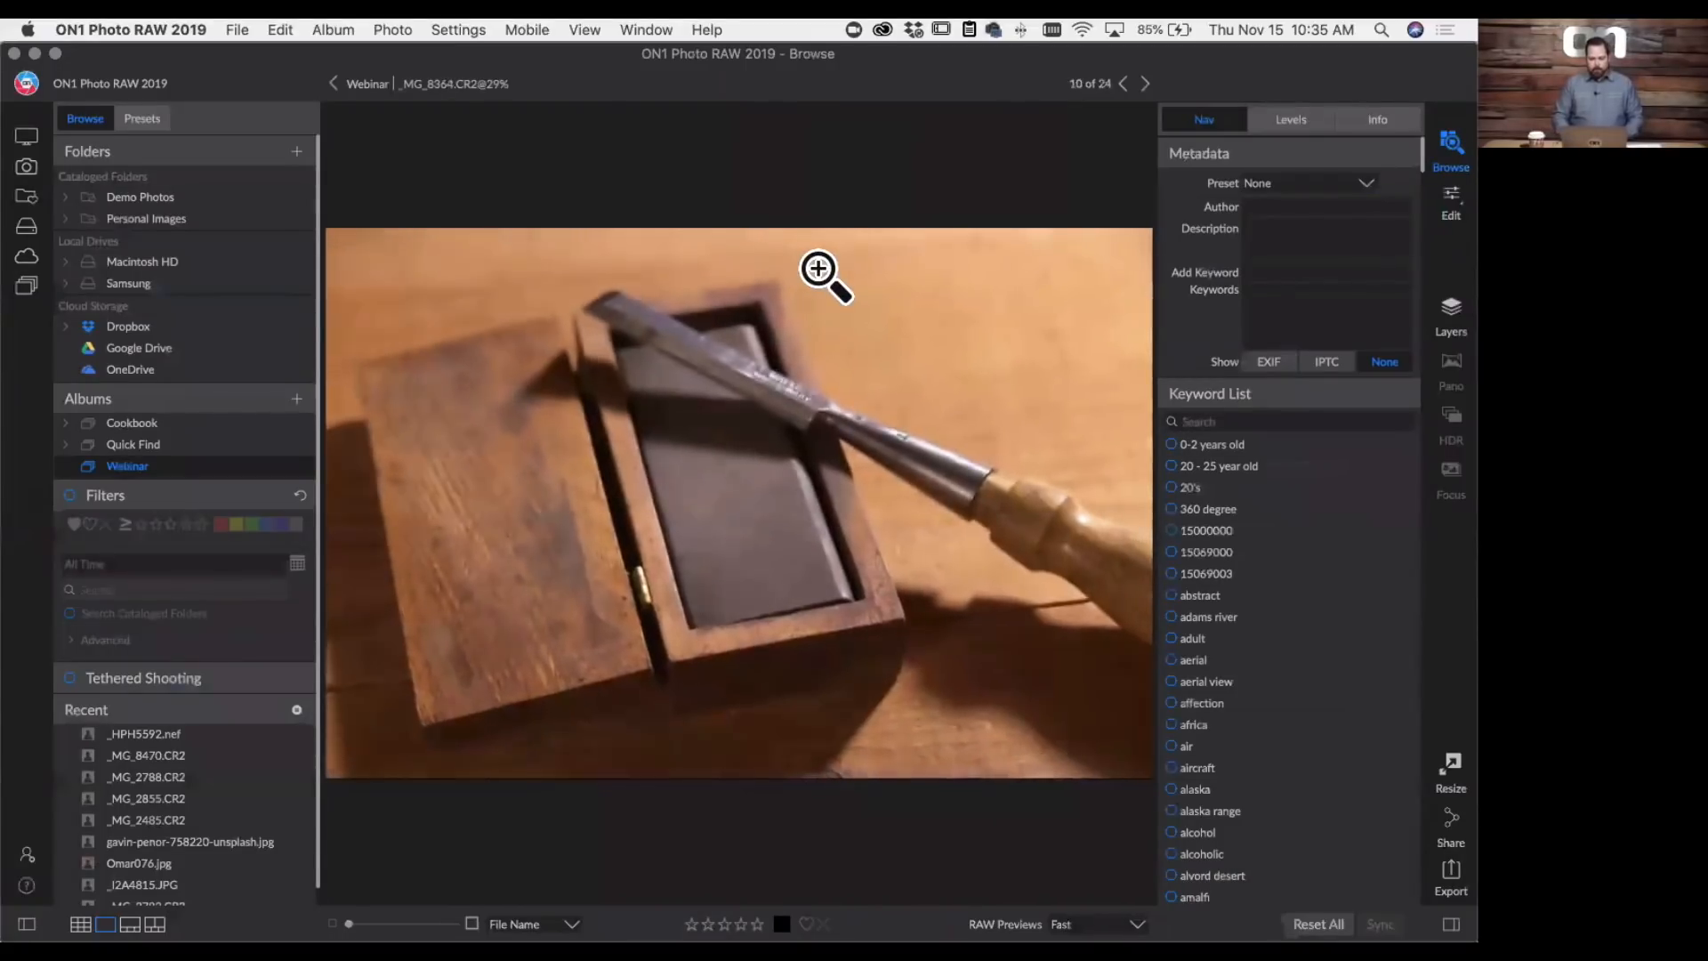
{"action": "key", "text": "Right"}
{"action": "key", "text": "Right"}
{"action": "key", "text": "Right"}
{"action": "key", "text": "Right"}
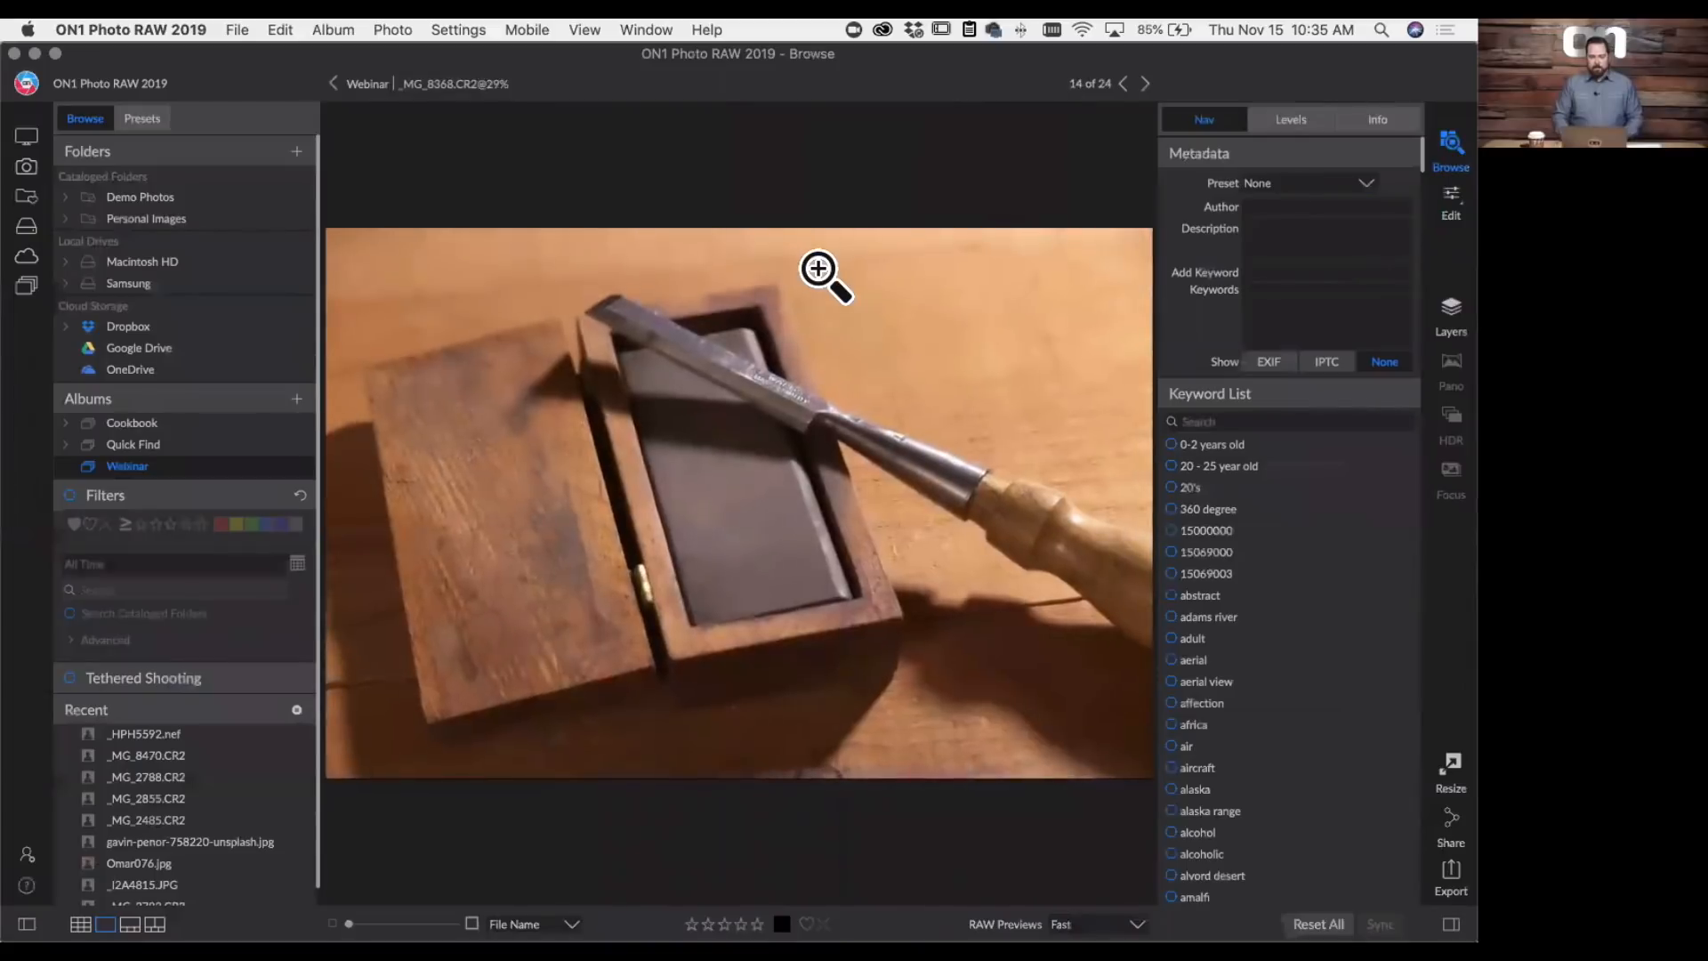
{"action": "key", "text": "Left"}
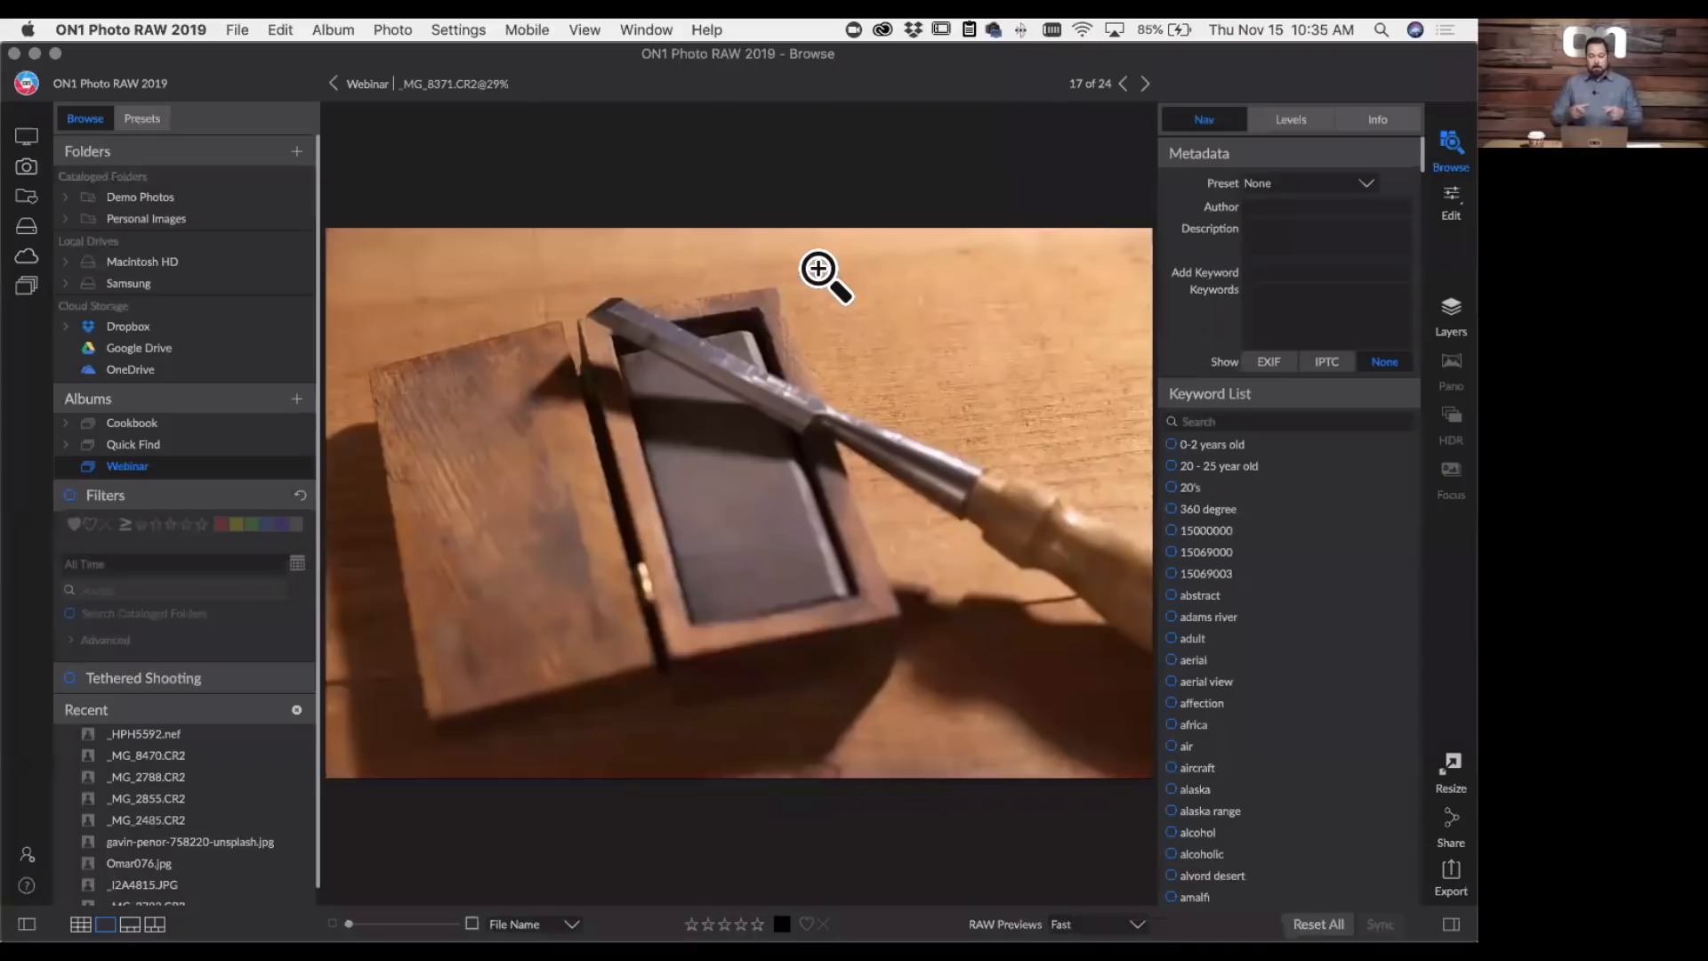
{"action": "key", "text": "Left"}
{"action": "key", "text": "Left"}
{"action": "key", "text": "Left"}
{"action": "key", "text": "Left"}
{"action": "key", "text": "Left"}
{"action": "key", "text": "Left"}
{"action": "key", "text": "Left"}
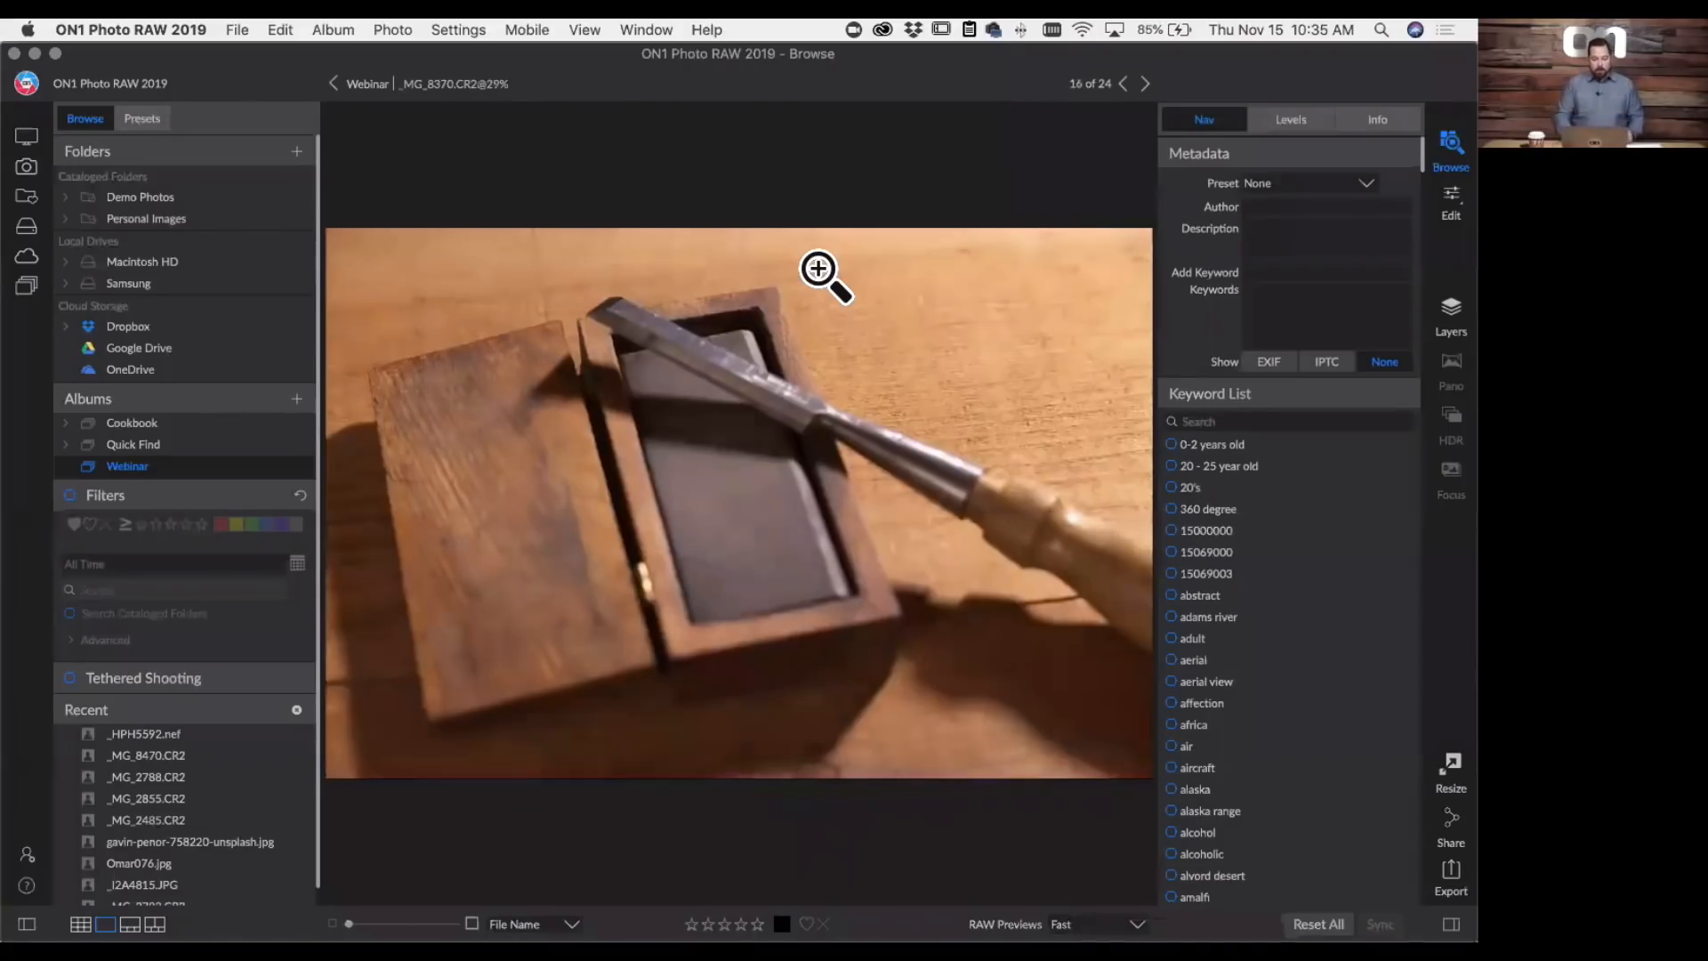
{"action": "key", "text": "Left"}
{"action": "key", "text": "Left"}
{"action": "key", "text": "Left"}
{"action": "key", "text": "Left"}
{"action": "key", "text": "Left"}
{"action": "key", "text": "Left"}
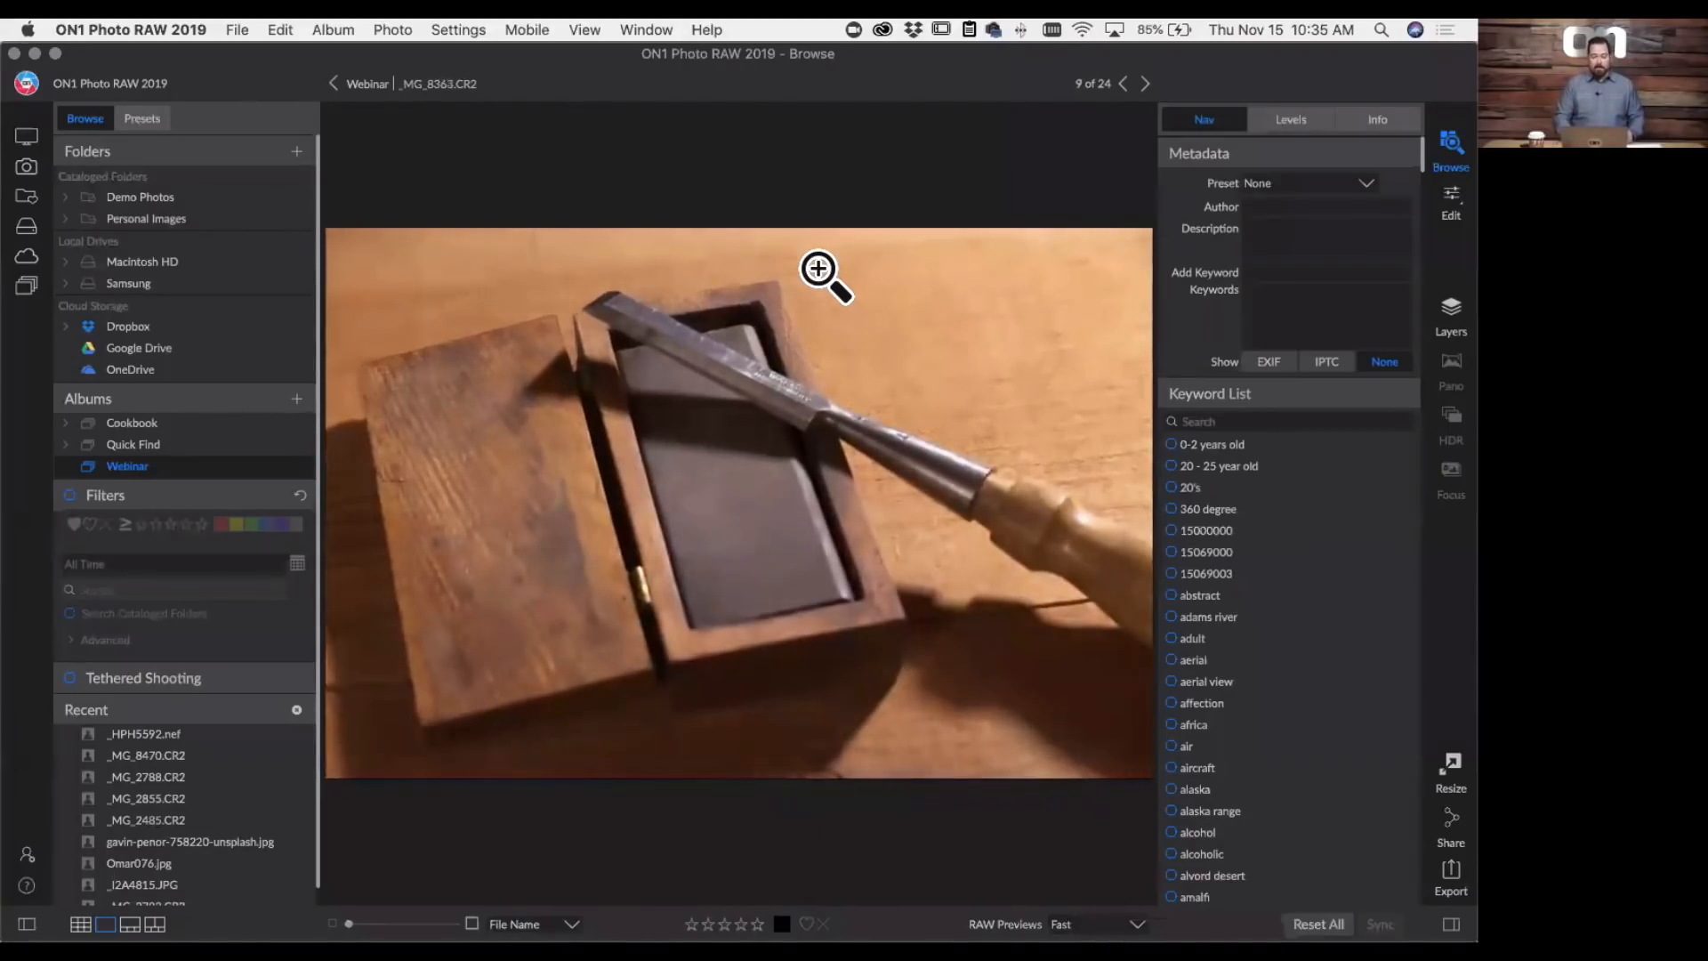
{"action": "key", "text": "Left"}
{"action": "key", "text": "Left"}
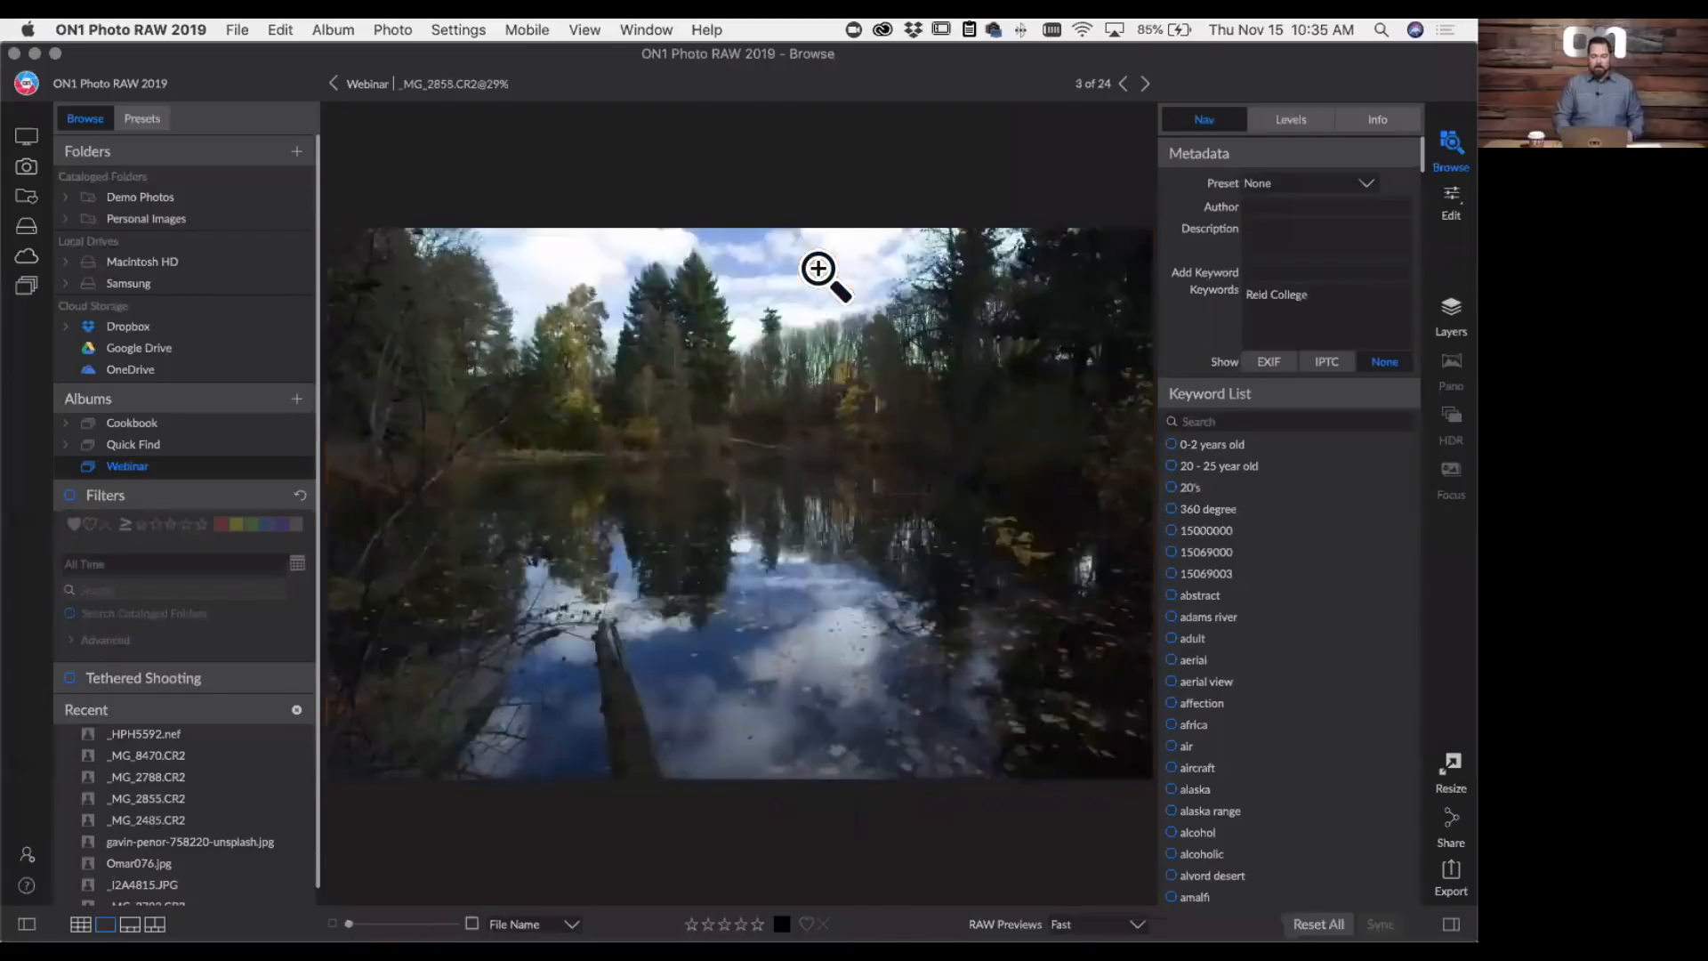
{"action": "key", "text": "Right"}
{"action": "key", "text": "Right"}
- Select the 14 chisel photos _MG_8358.CR2 through _MG_8371.CR2 in the thumbnail grid and combine them with focus stacking
{"action": "key", "text": "g"}
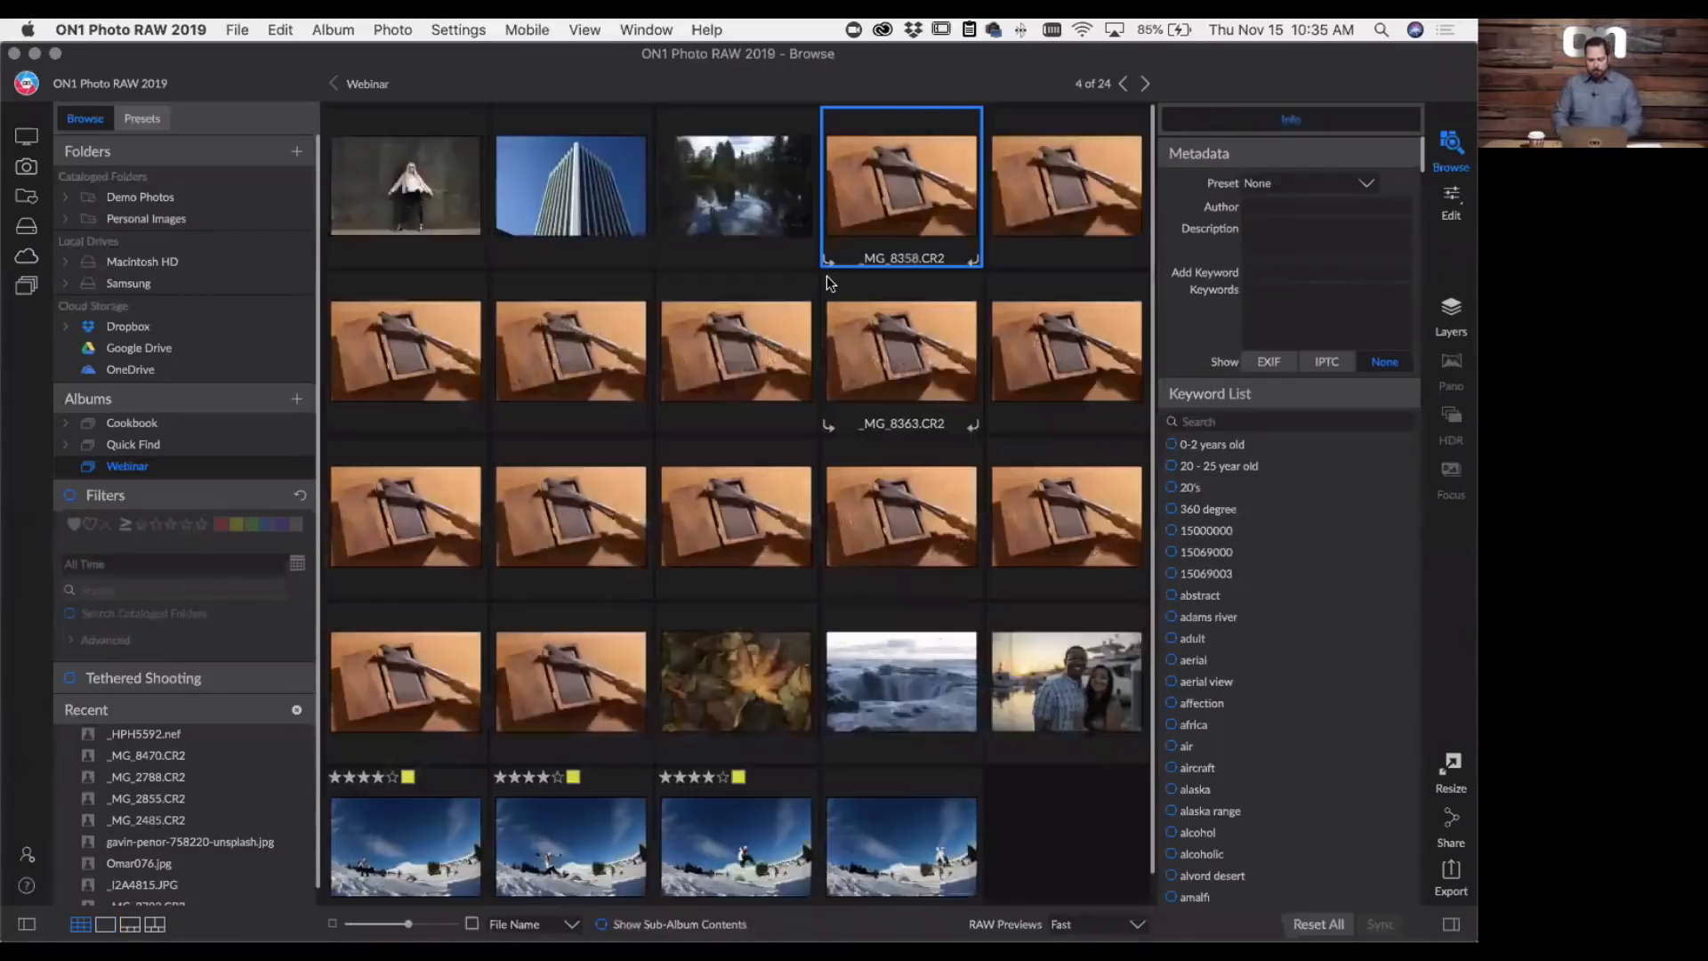
{"action": "left_click", "coordinate": [612, 647], "text": "shift"}
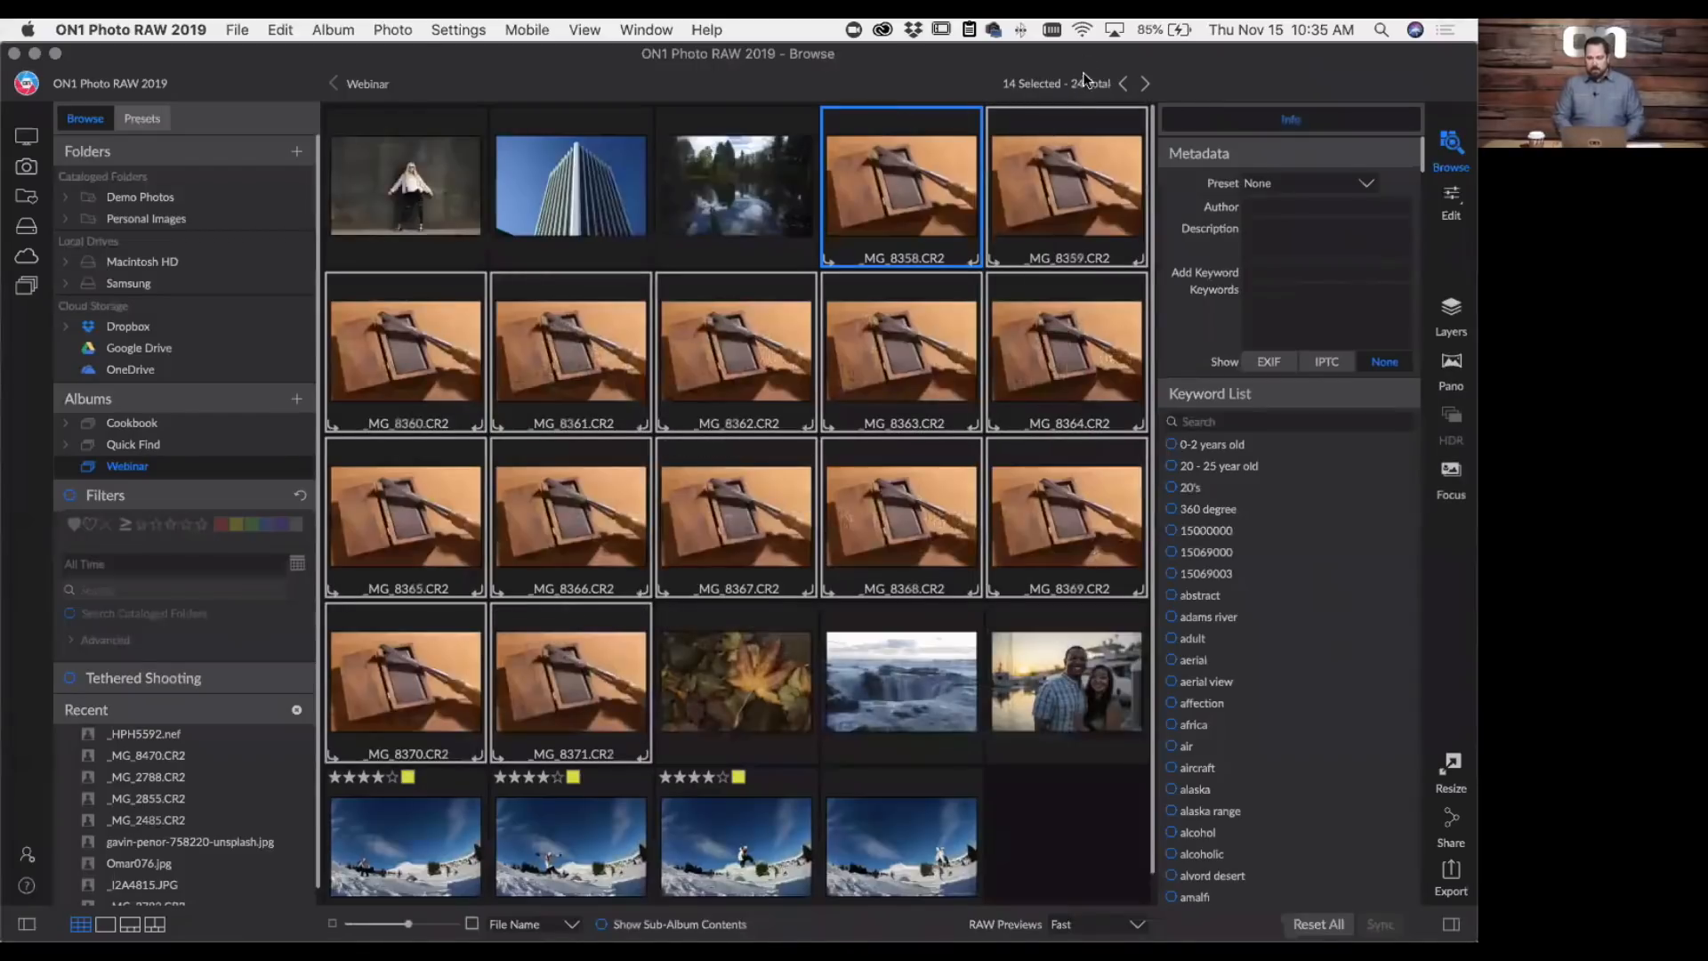
{"action": "left_click", "coordinate": [1450, 471]}
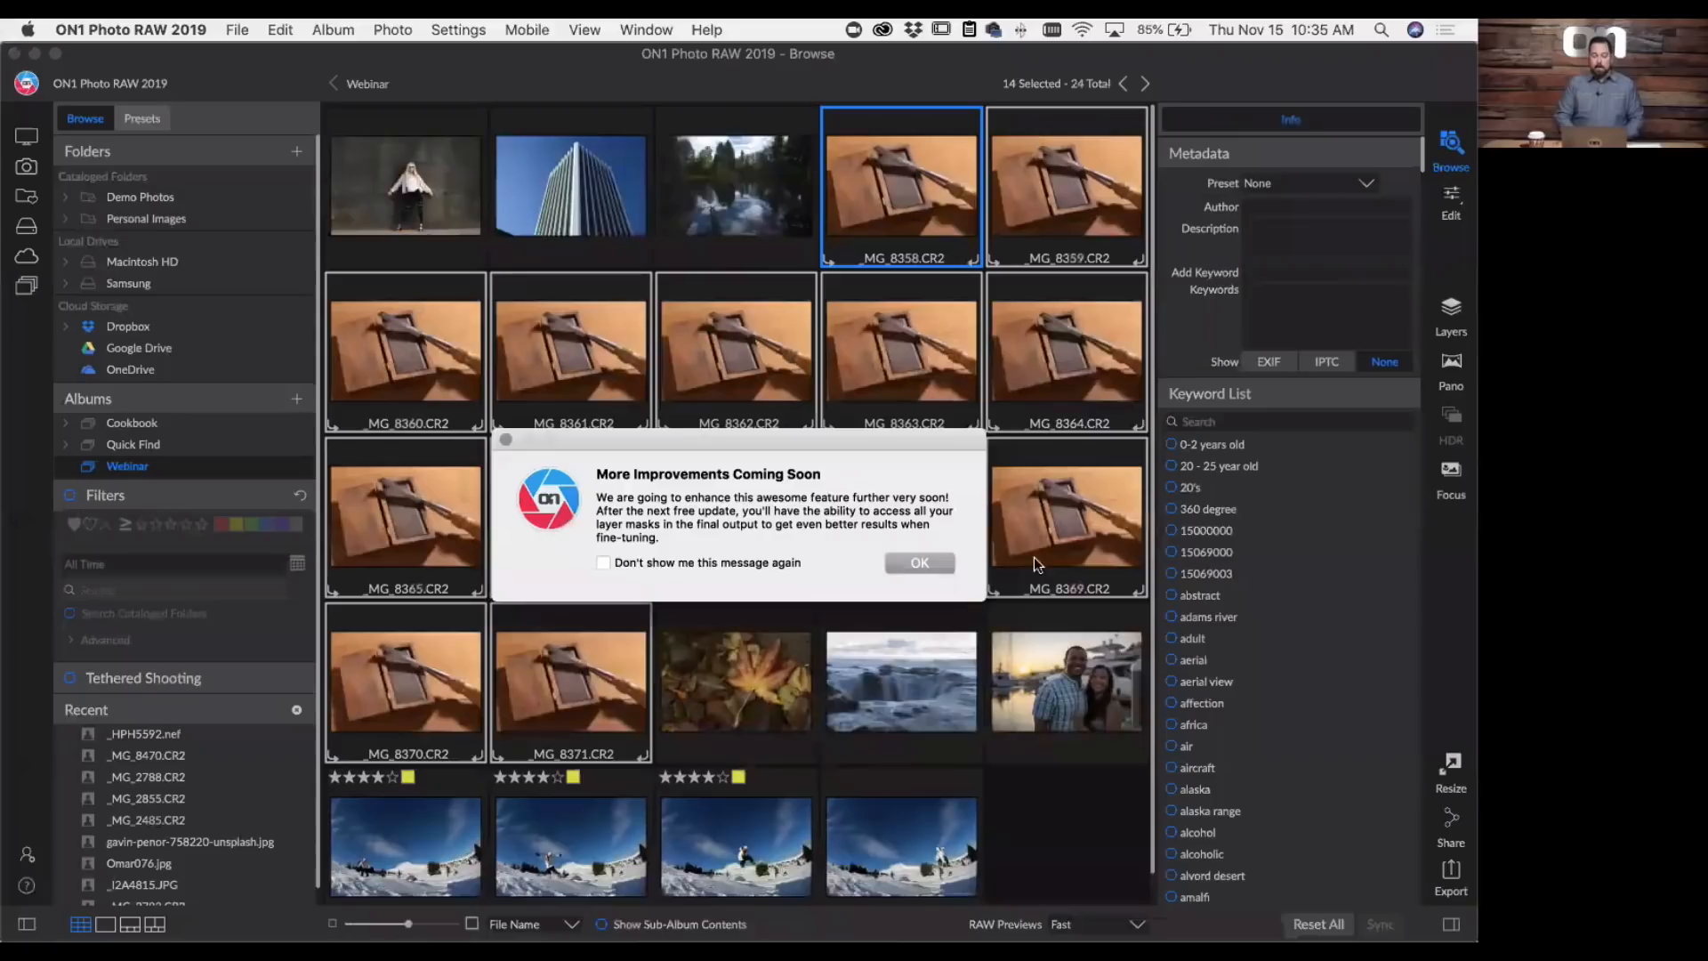
{"action": "left_click", "coordinate": [939, 567]}
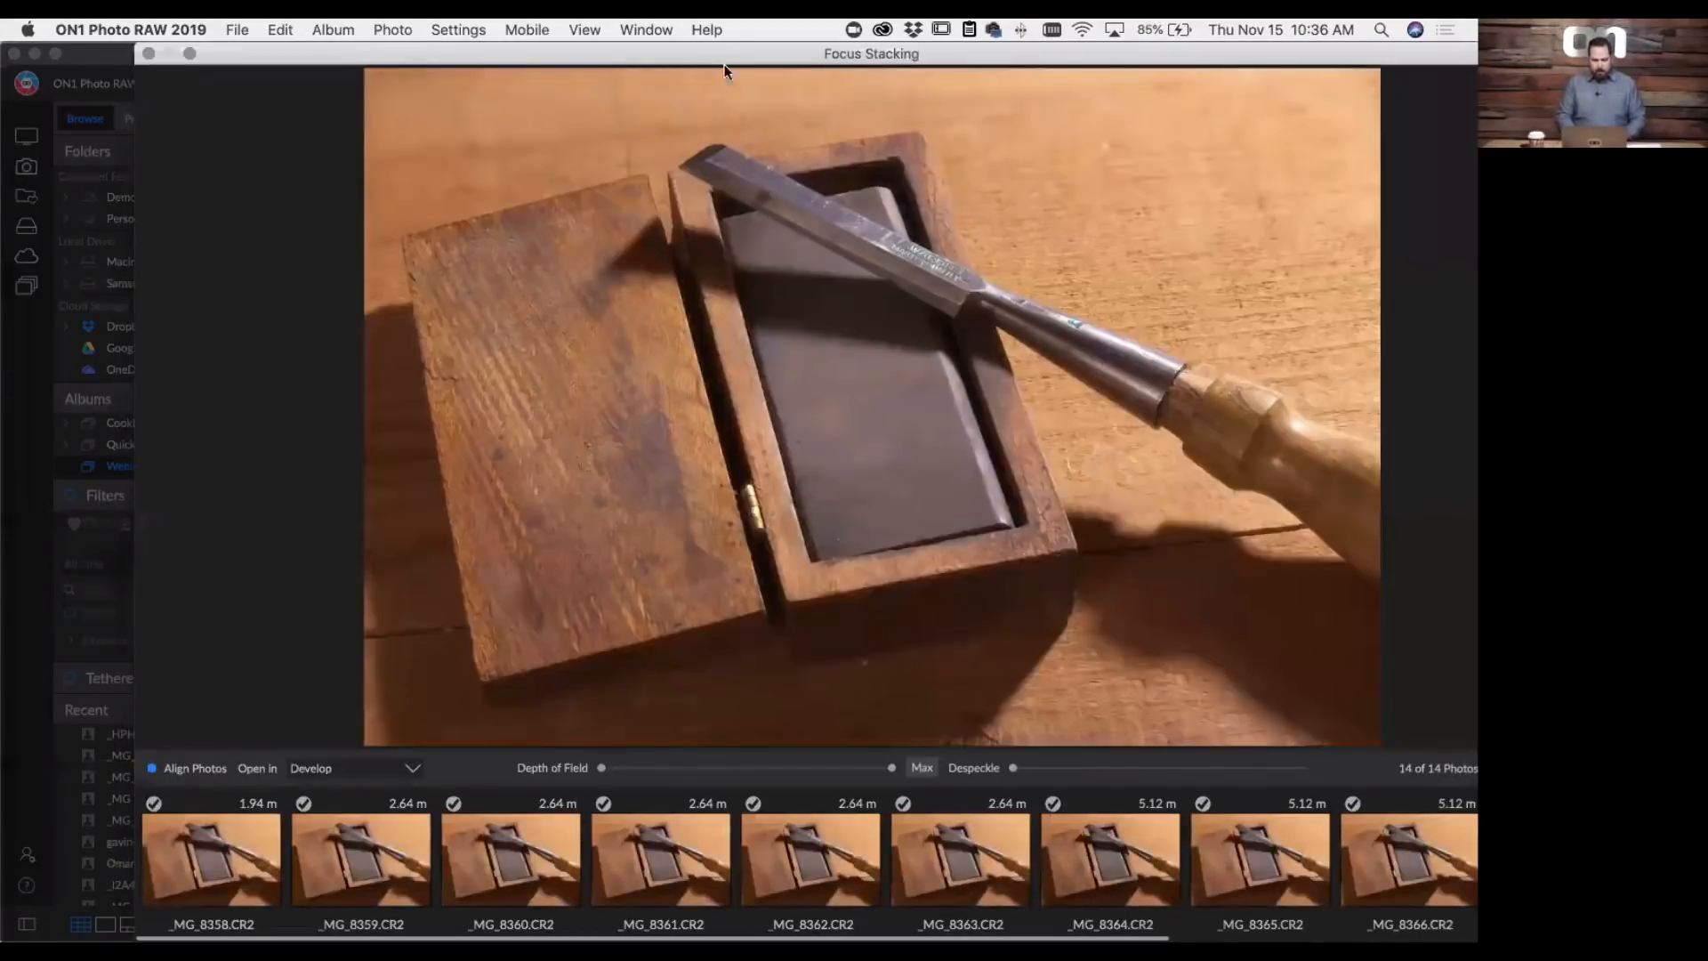
- Enlarge the Focus Stacking window to fill the screen and review the focus distances of the source photos
{"action": "left_click_drag", "start_coordinate": [725, 51], "coordinate": [436, 31]}
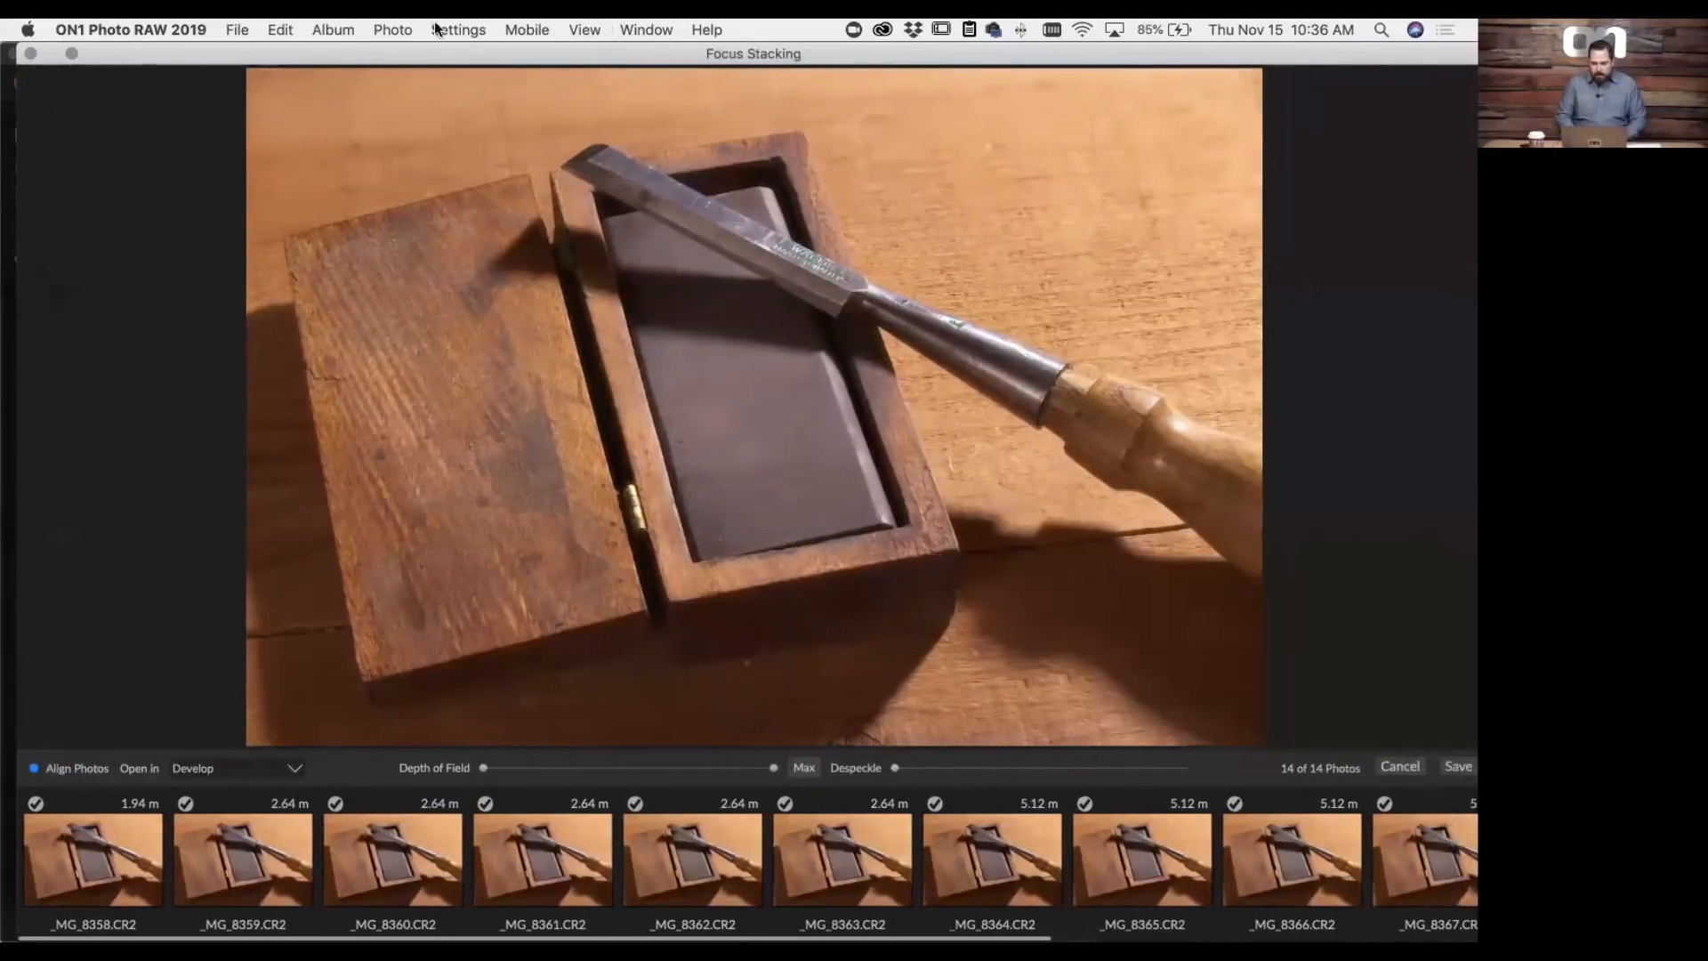
{"action": "left_click", "coordinate": [72, 52]}
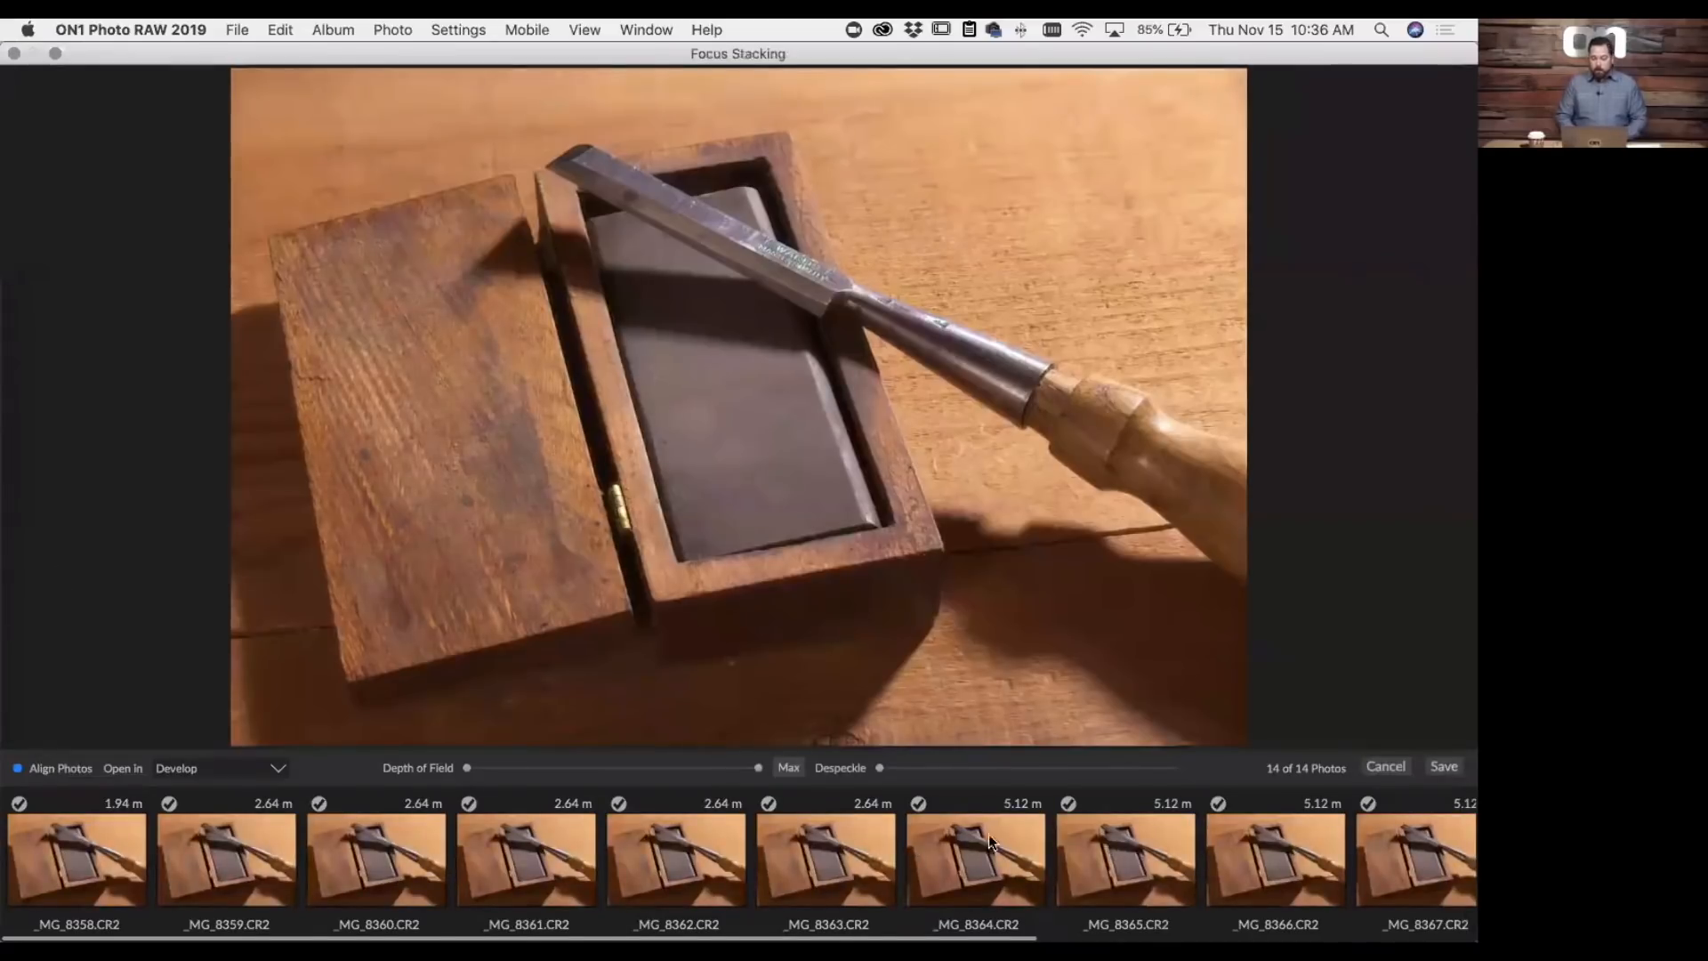
{"action": "scroll", "coordinate": [806, 857], "scroll_direction": "right", "scroll_amount": 5}
{"action": "scroll", "coordinate": [805, 857], "scroll_direction": "left", "scroll_amount": 5}
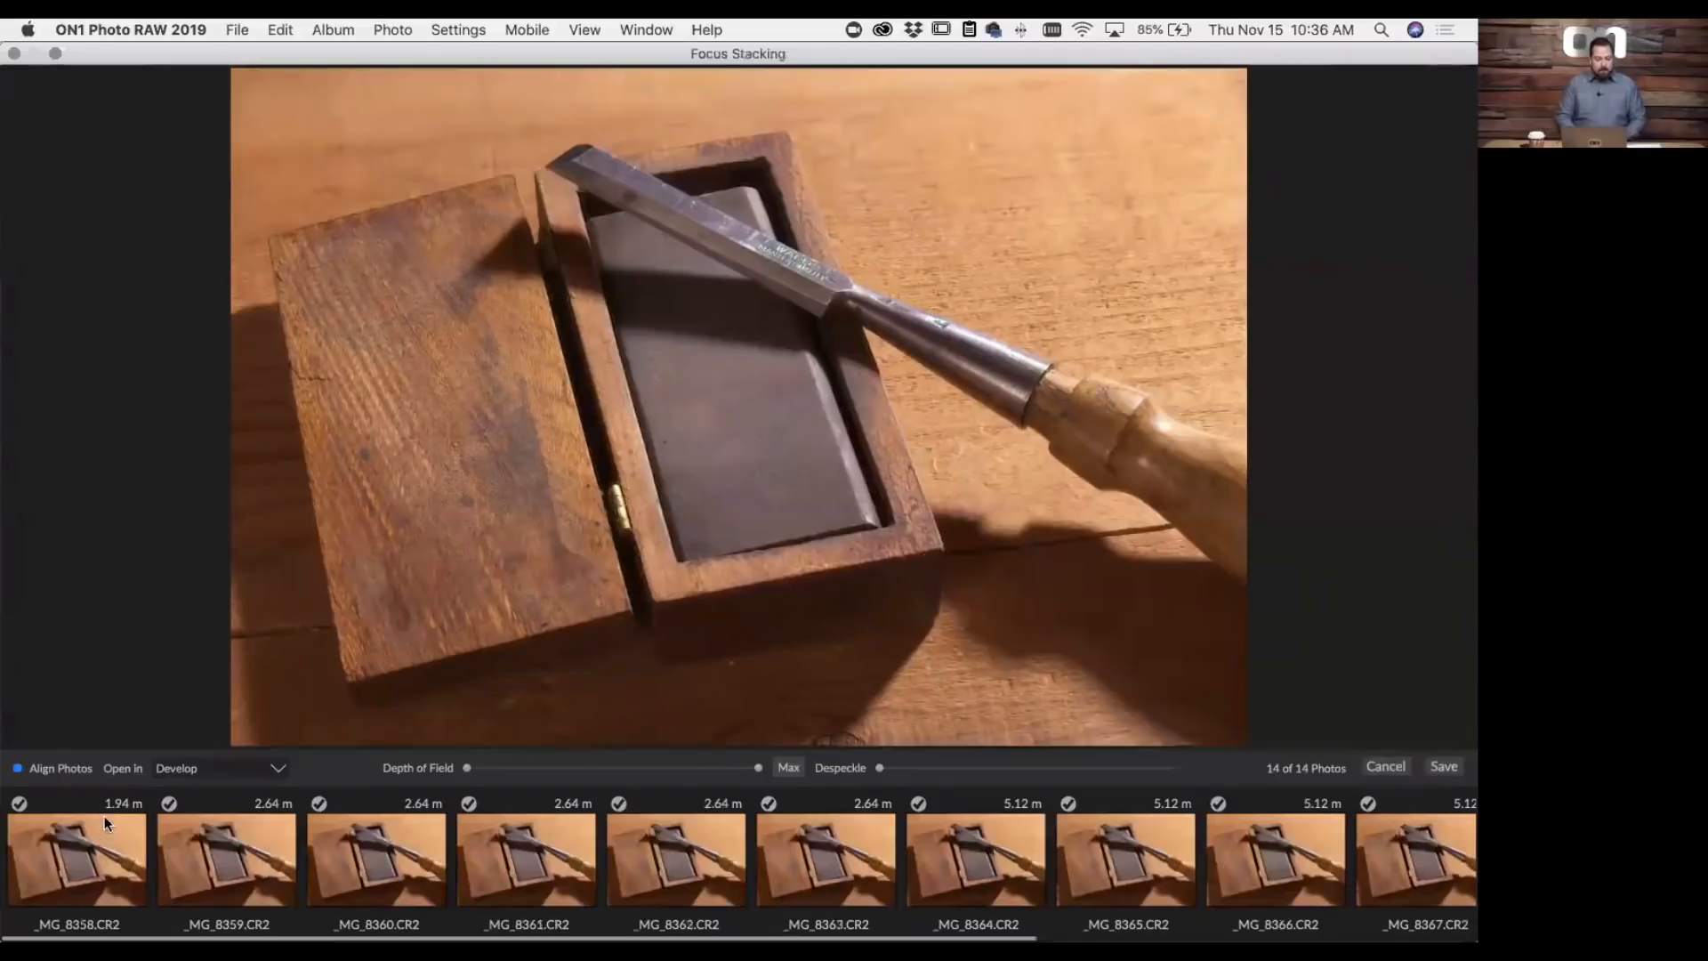
{"action": "scroll", "coordinate": [208, 820], "scroll_direction": "right", "scroll_amount": 5}
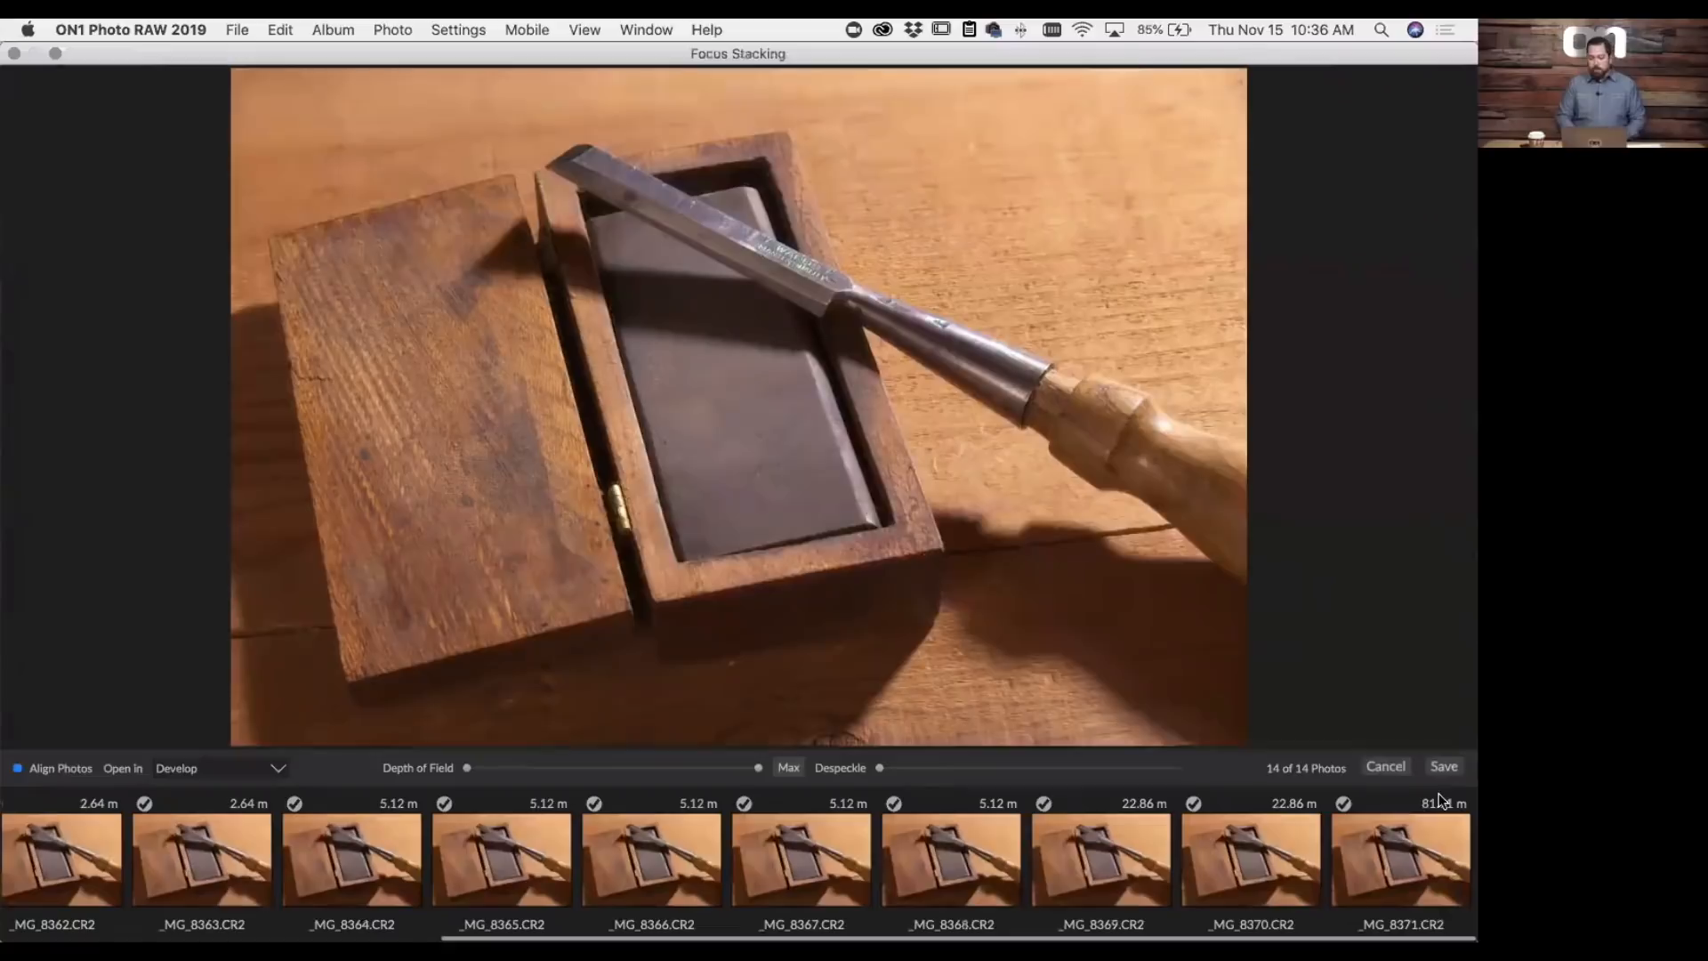
{"action": "scroll", "coordinate": [1375, 840], "scroll_direction": "left", "scroll_amount": 5}
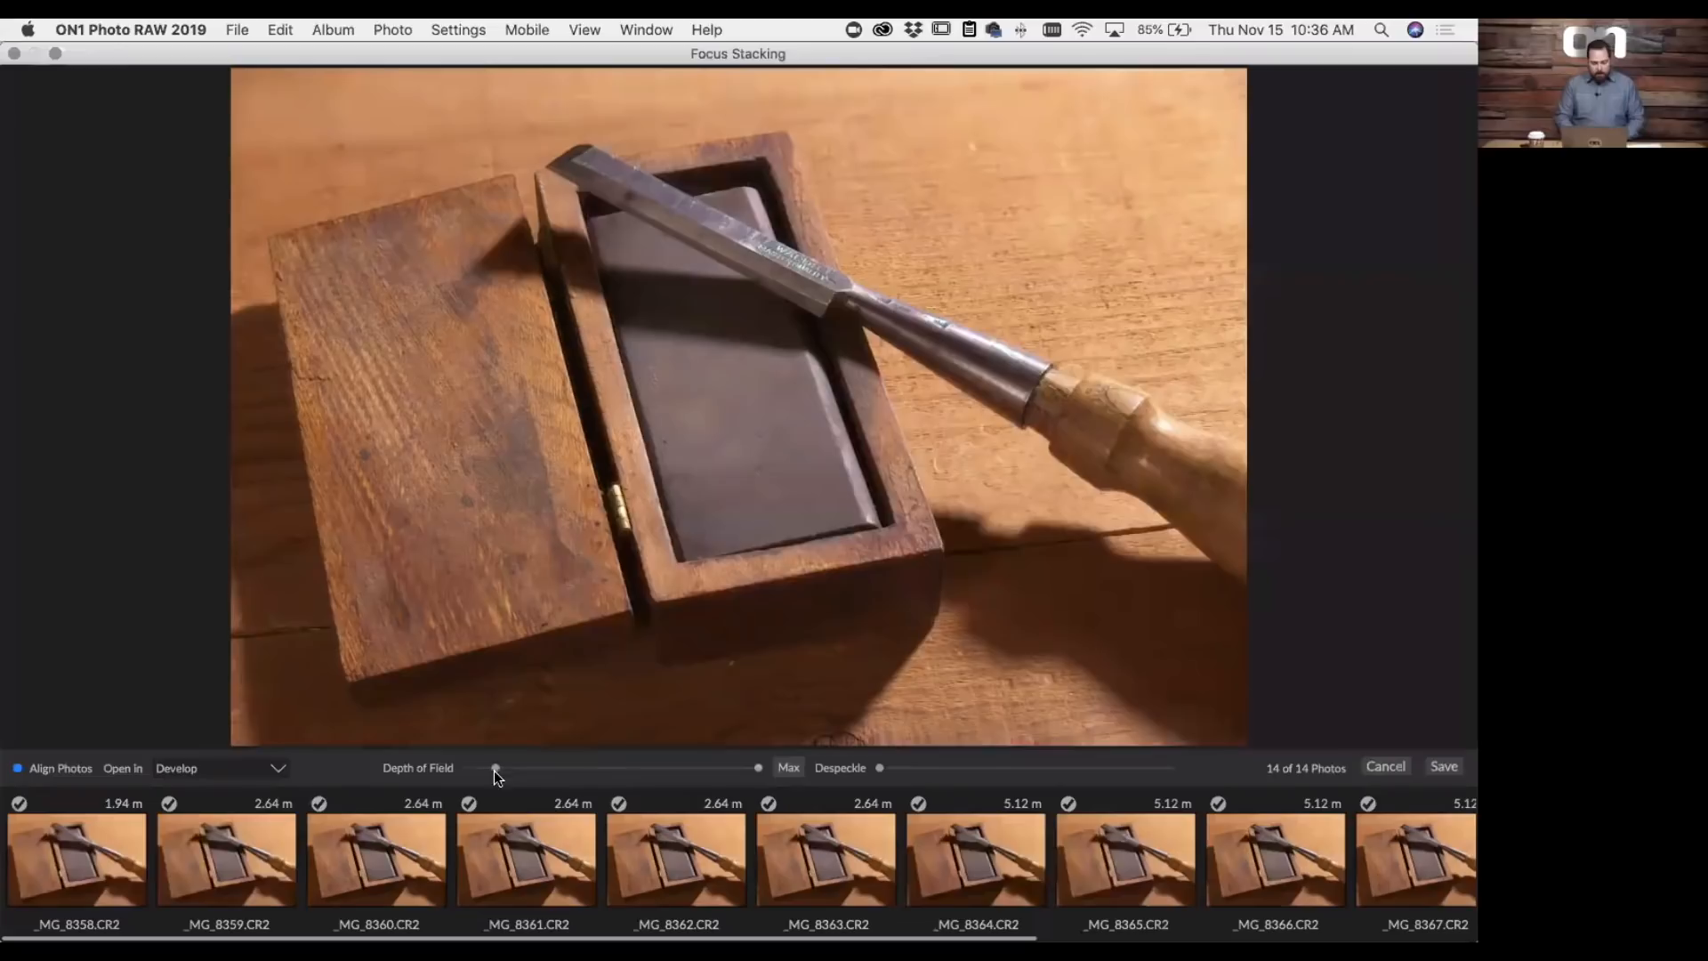
- Try narrowing the depth of field range from its near and far ends, and reset it to Max
{"action": "left_click_drag", "start_coordinate": [540, 776], "coordinate": [649, 772]}
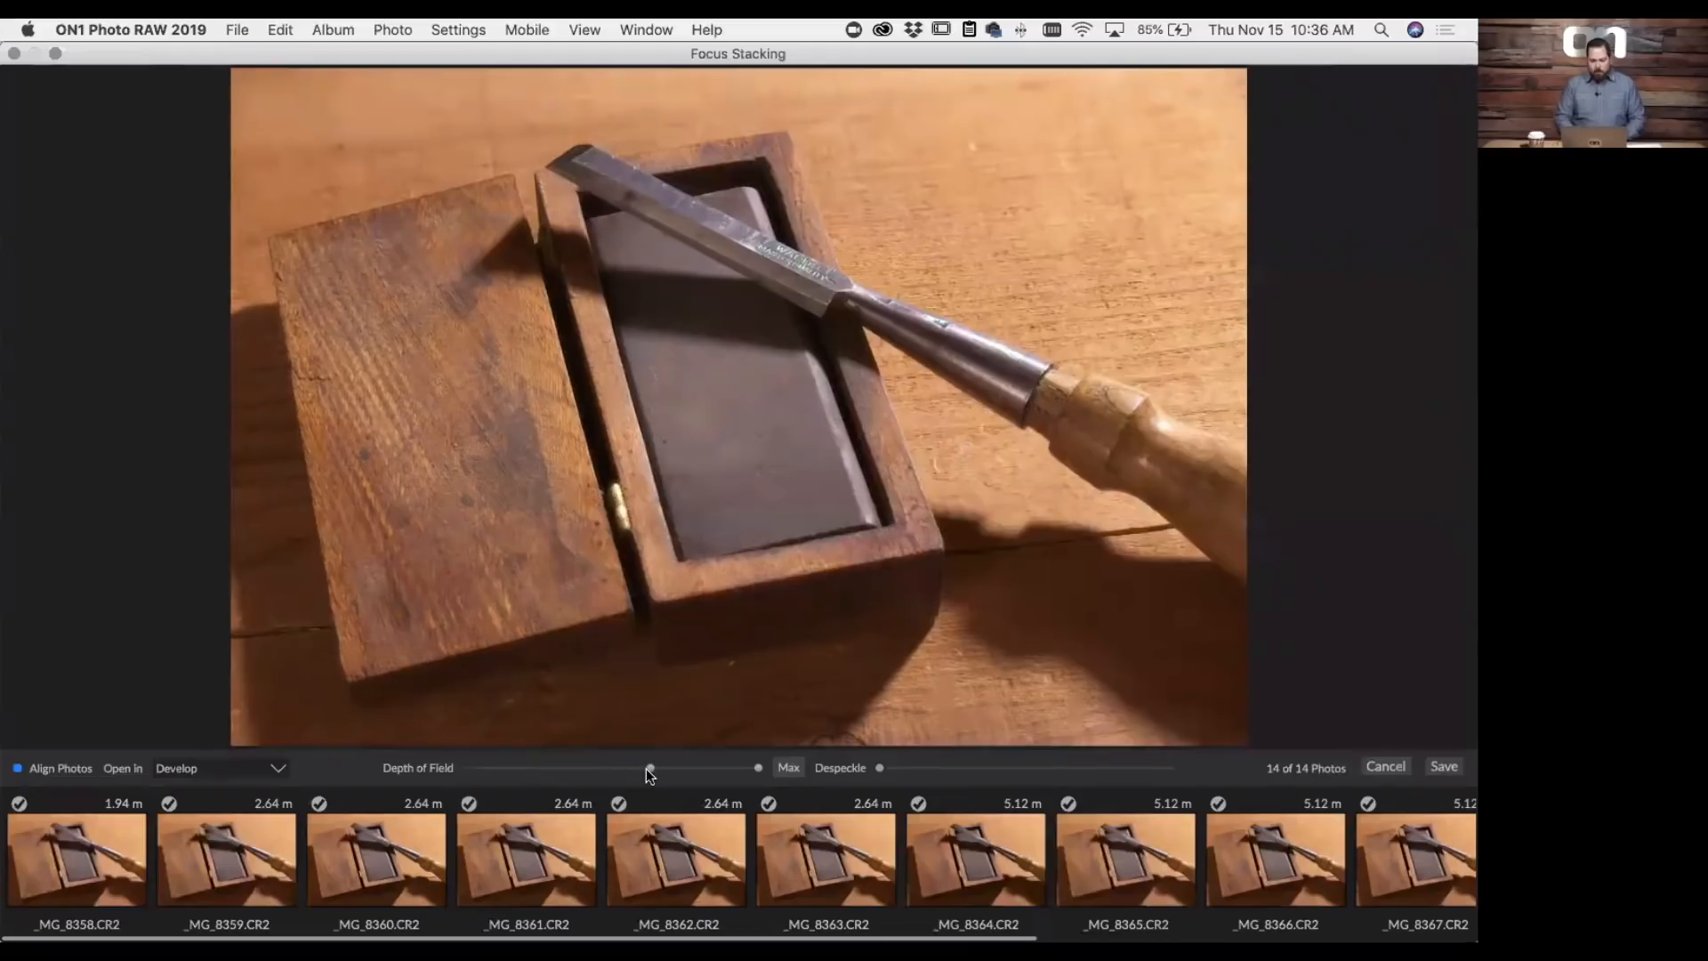
{"action": "left_click_drag", "start_coordinate": [653, 774], "coordinate": [386, 777]}
{"action": "left_click_drag", "start_coordinate": [760, 773], "coordinate": [568, 758]}
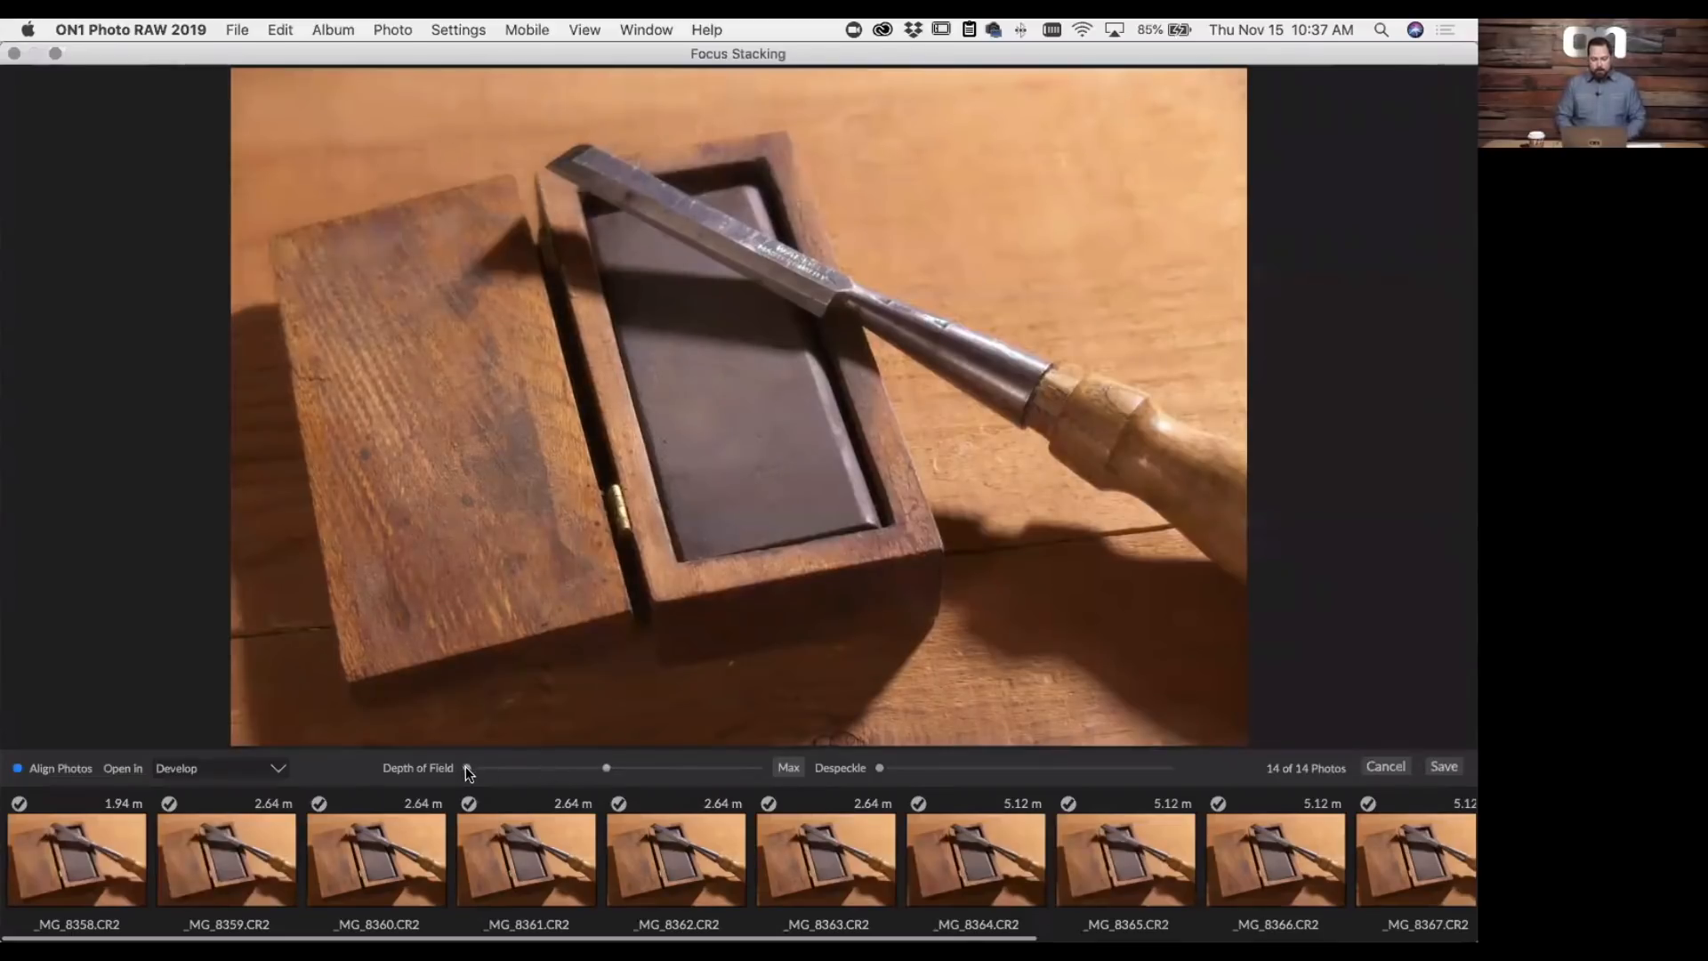
{"action": "left_click_drag", "start_coordinate": [465, 767], "coordinate": [549, 772]}
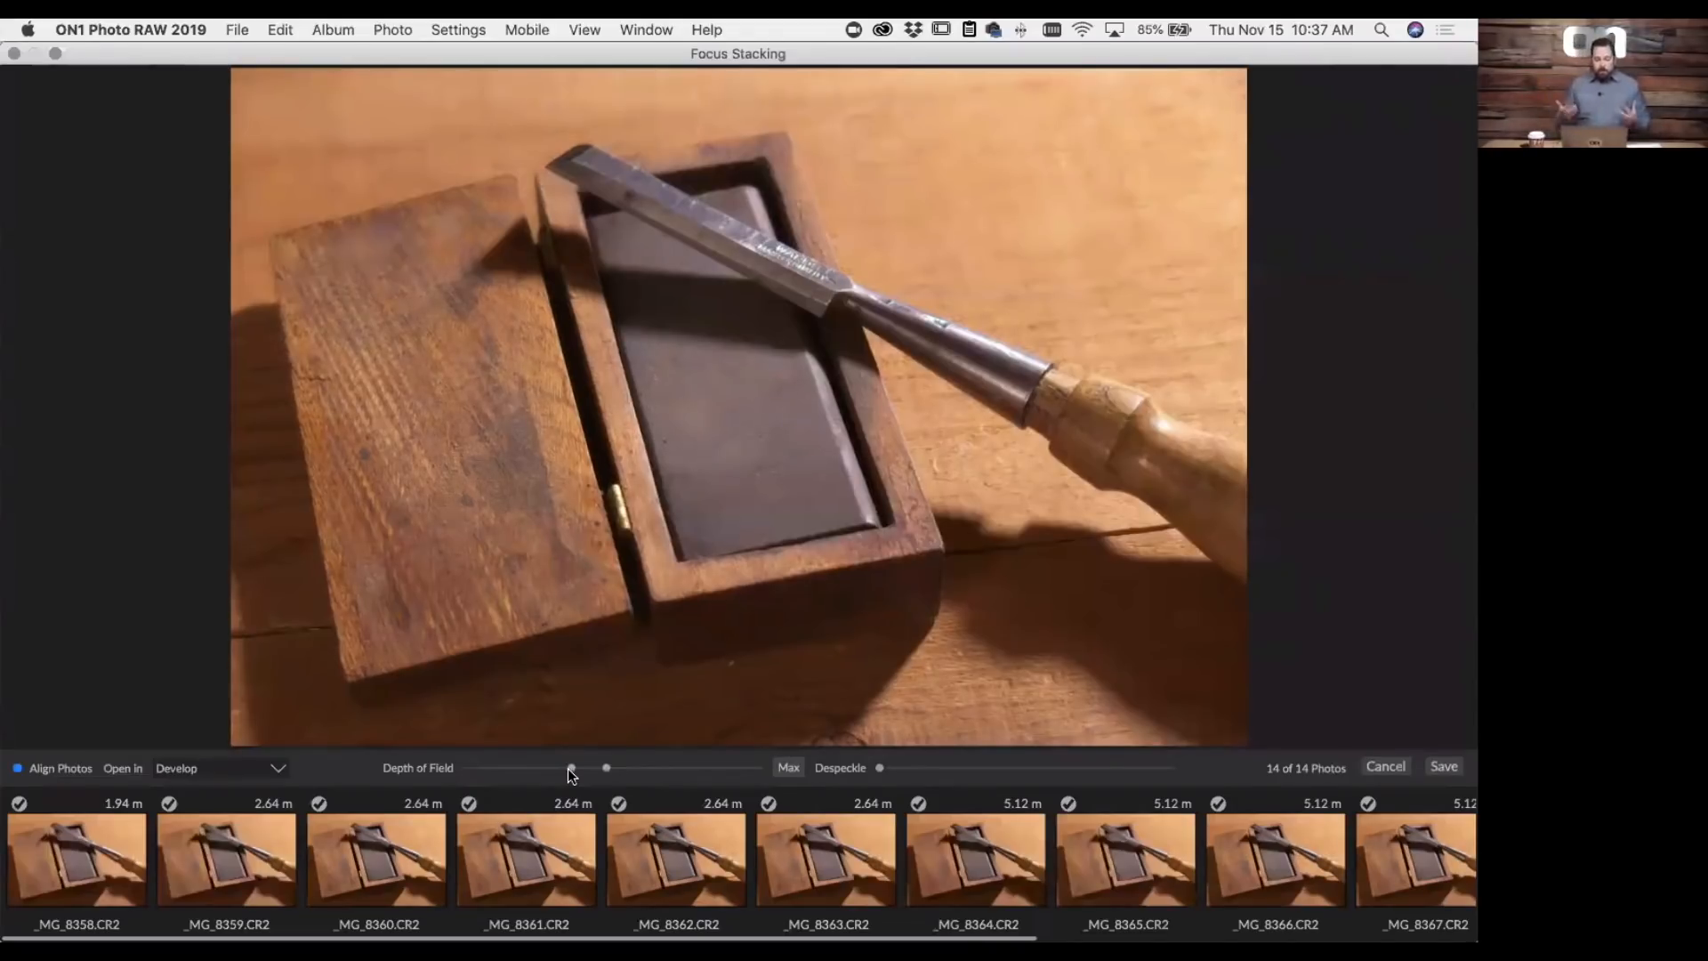
{"action": "left_click", "coordinate": [781, 769]}
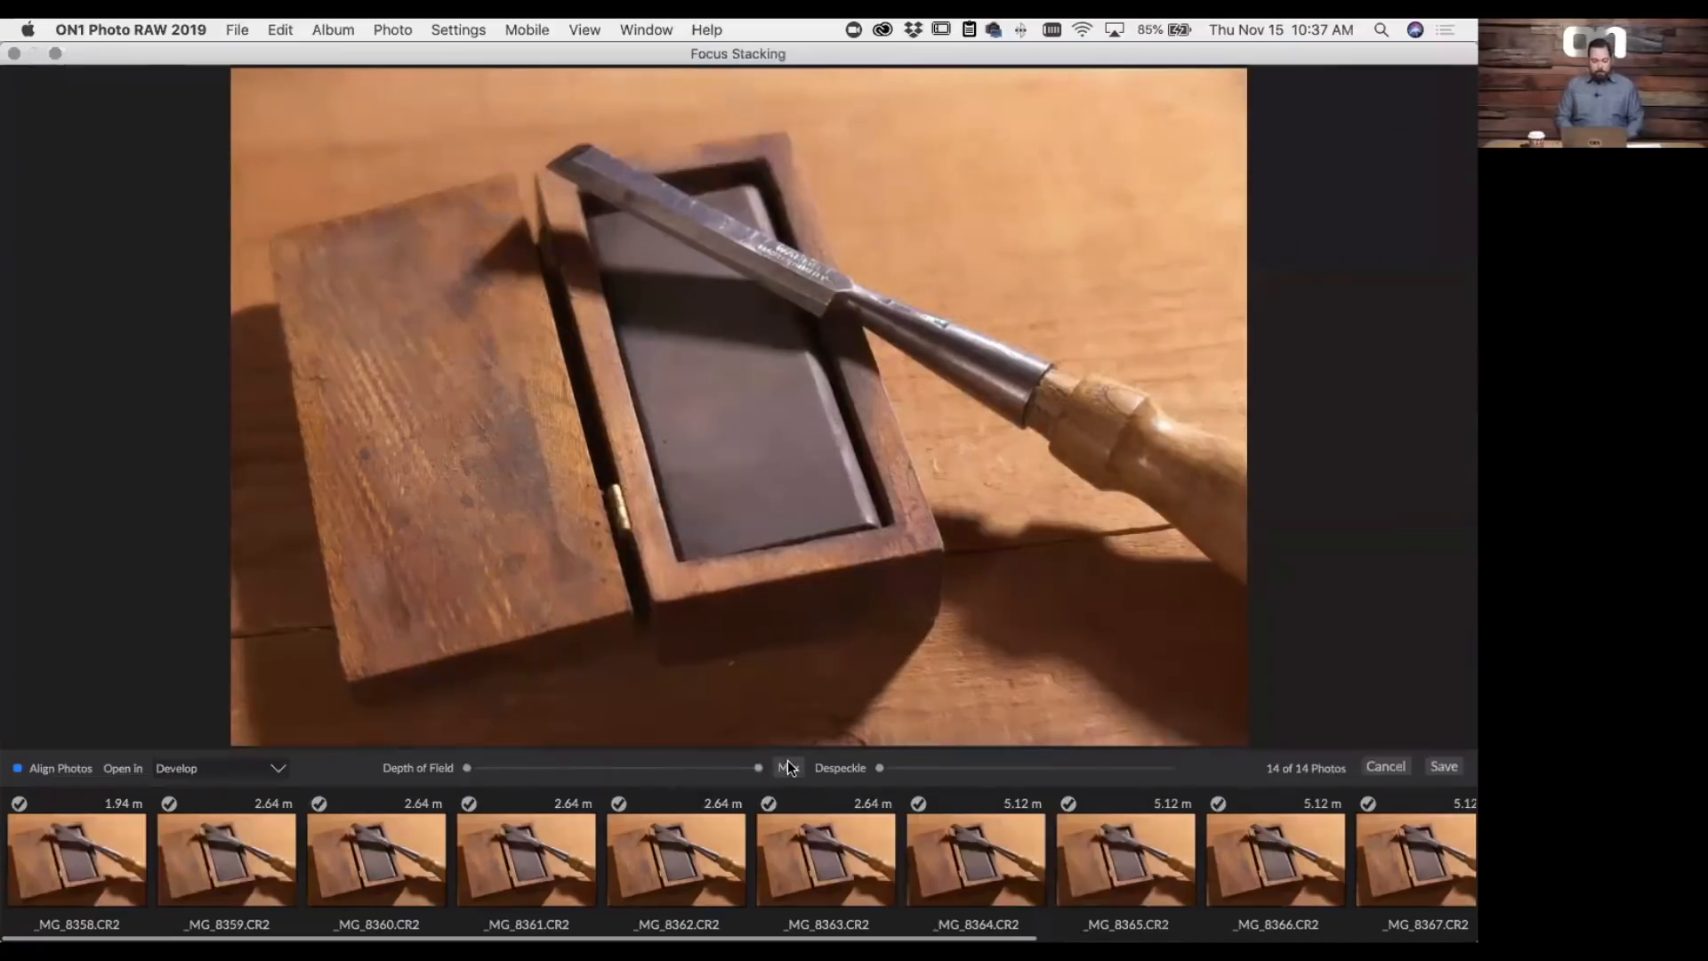
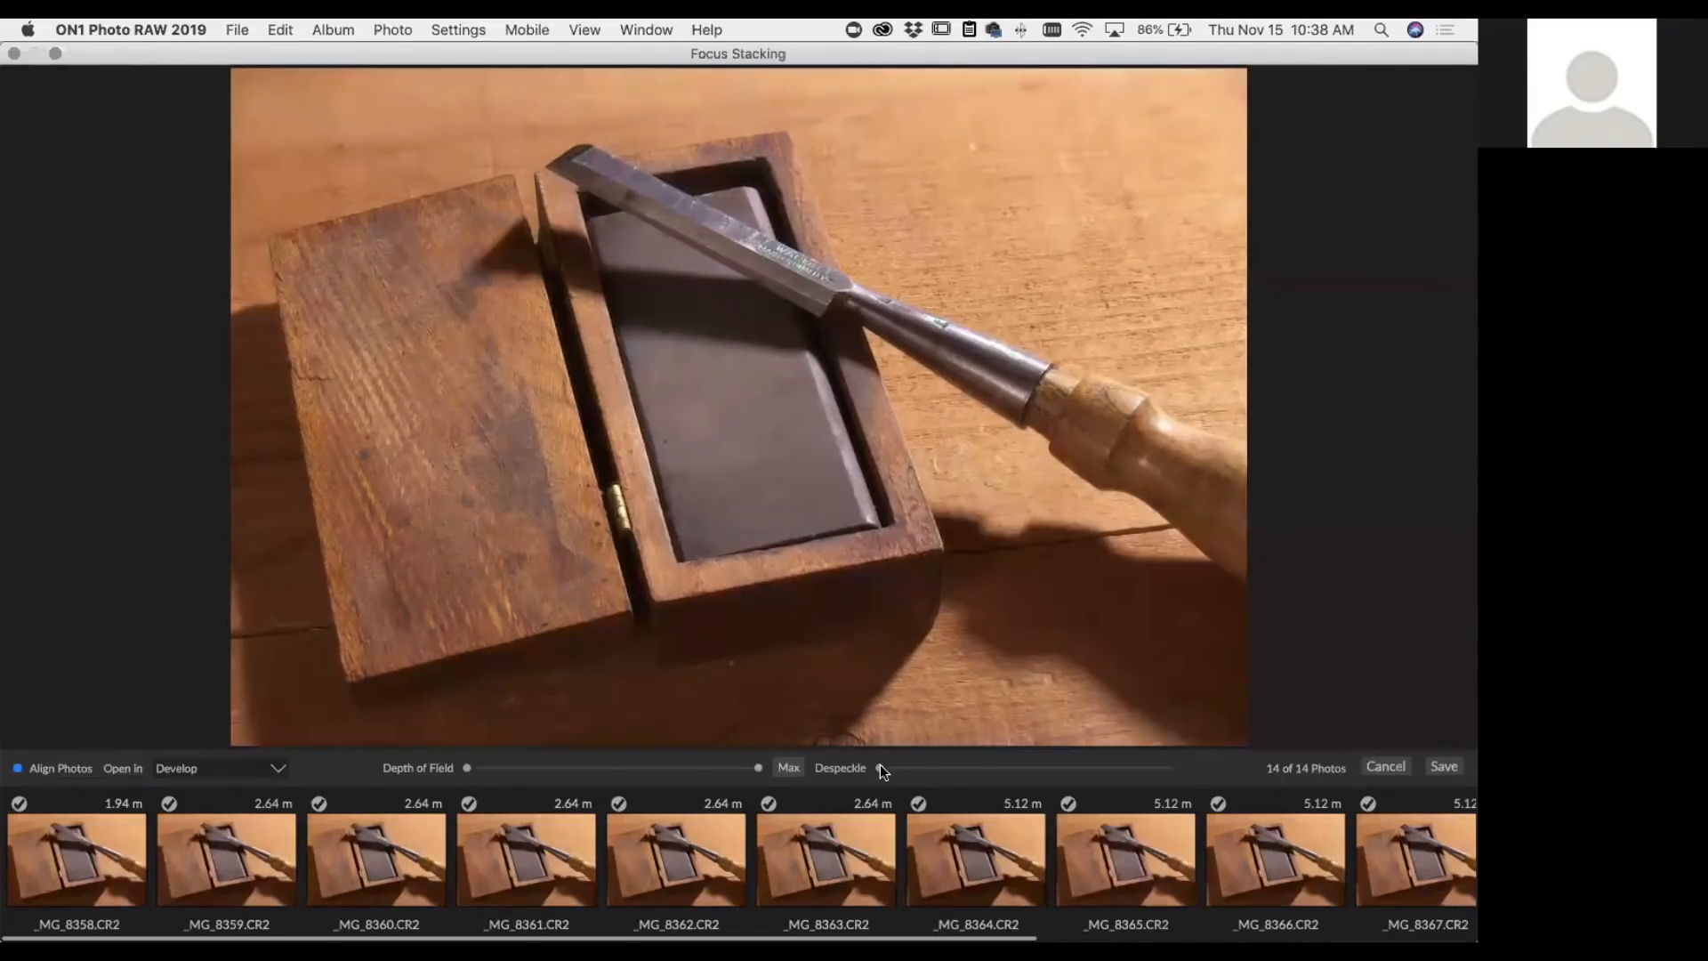
- Cancel the focus stacking and open the maple leaf photo _MG_8470.CR2 for local adjustments
{"action": "left_click", "coordinate": [1397, 765]}
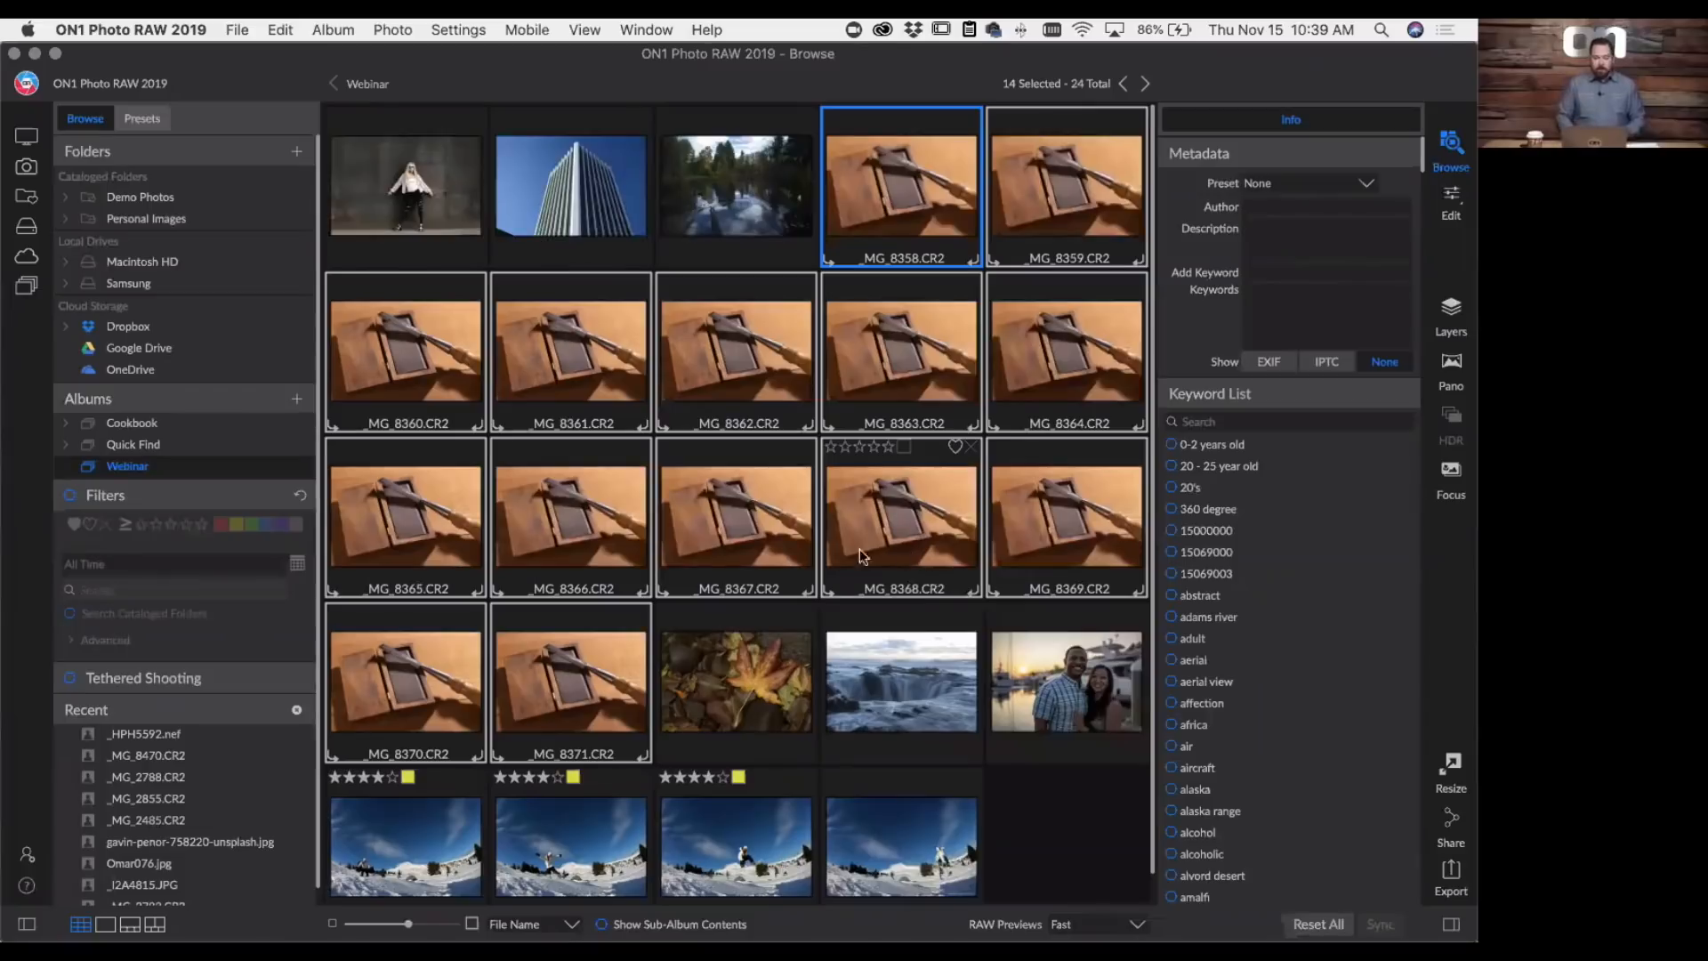
{"action": "left_click", "coordinate": [759, 648]}
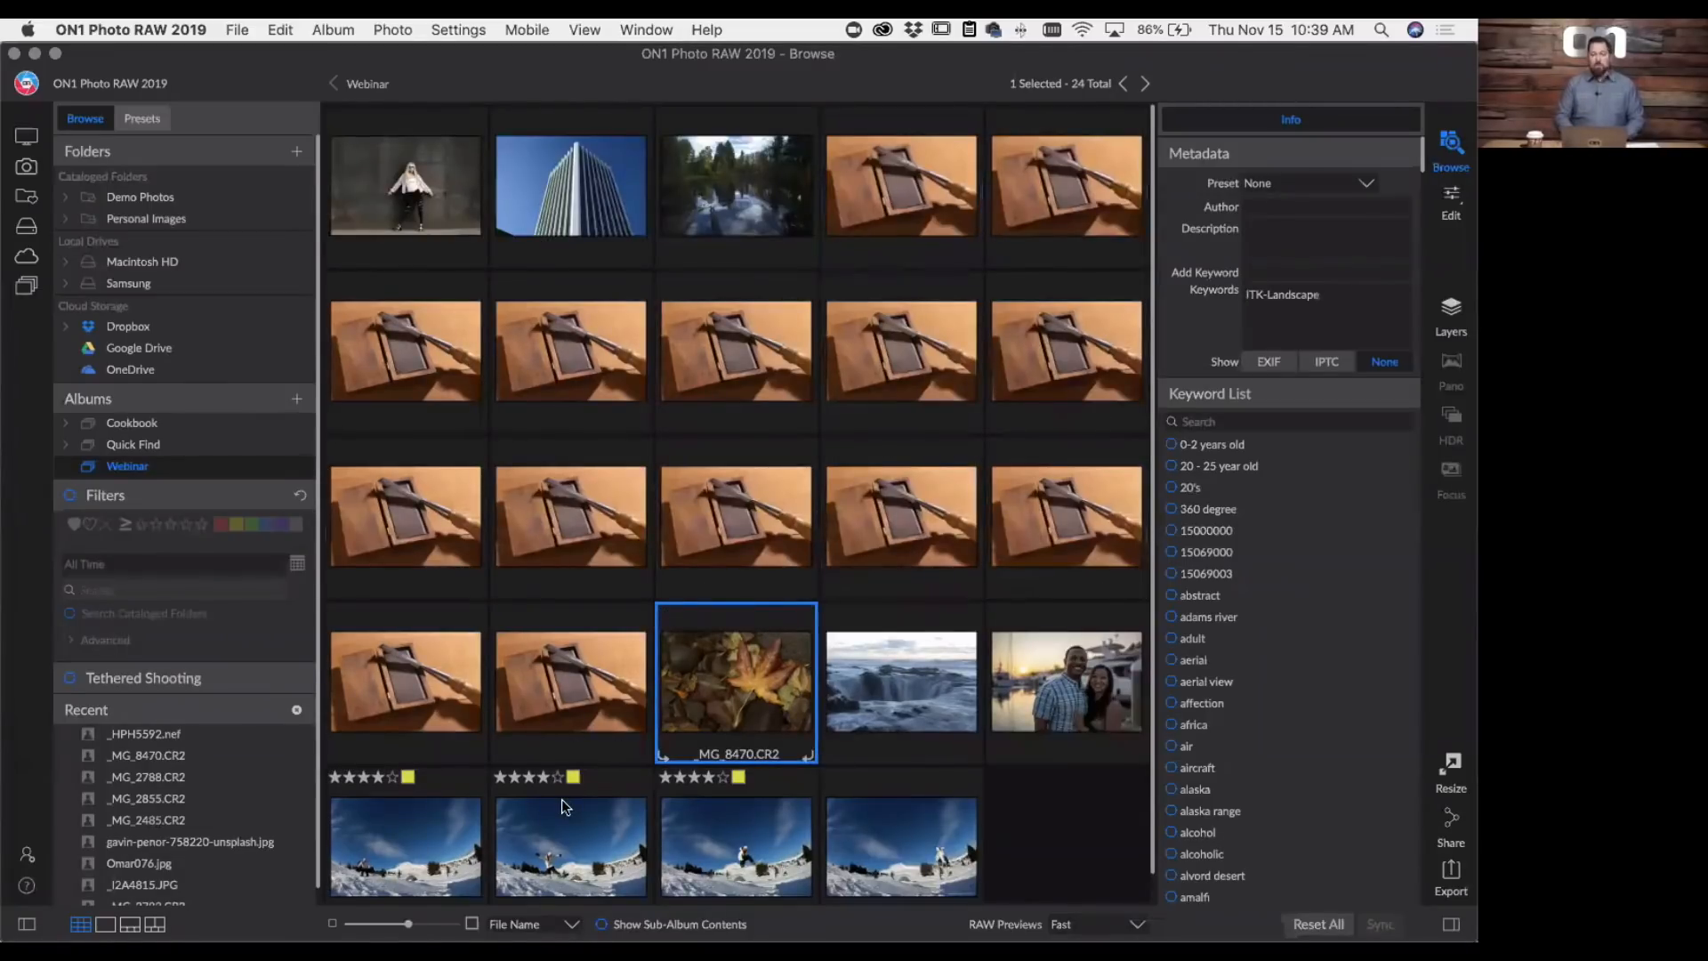
{"action": "left_click", "coordinate": [1453, 201]}
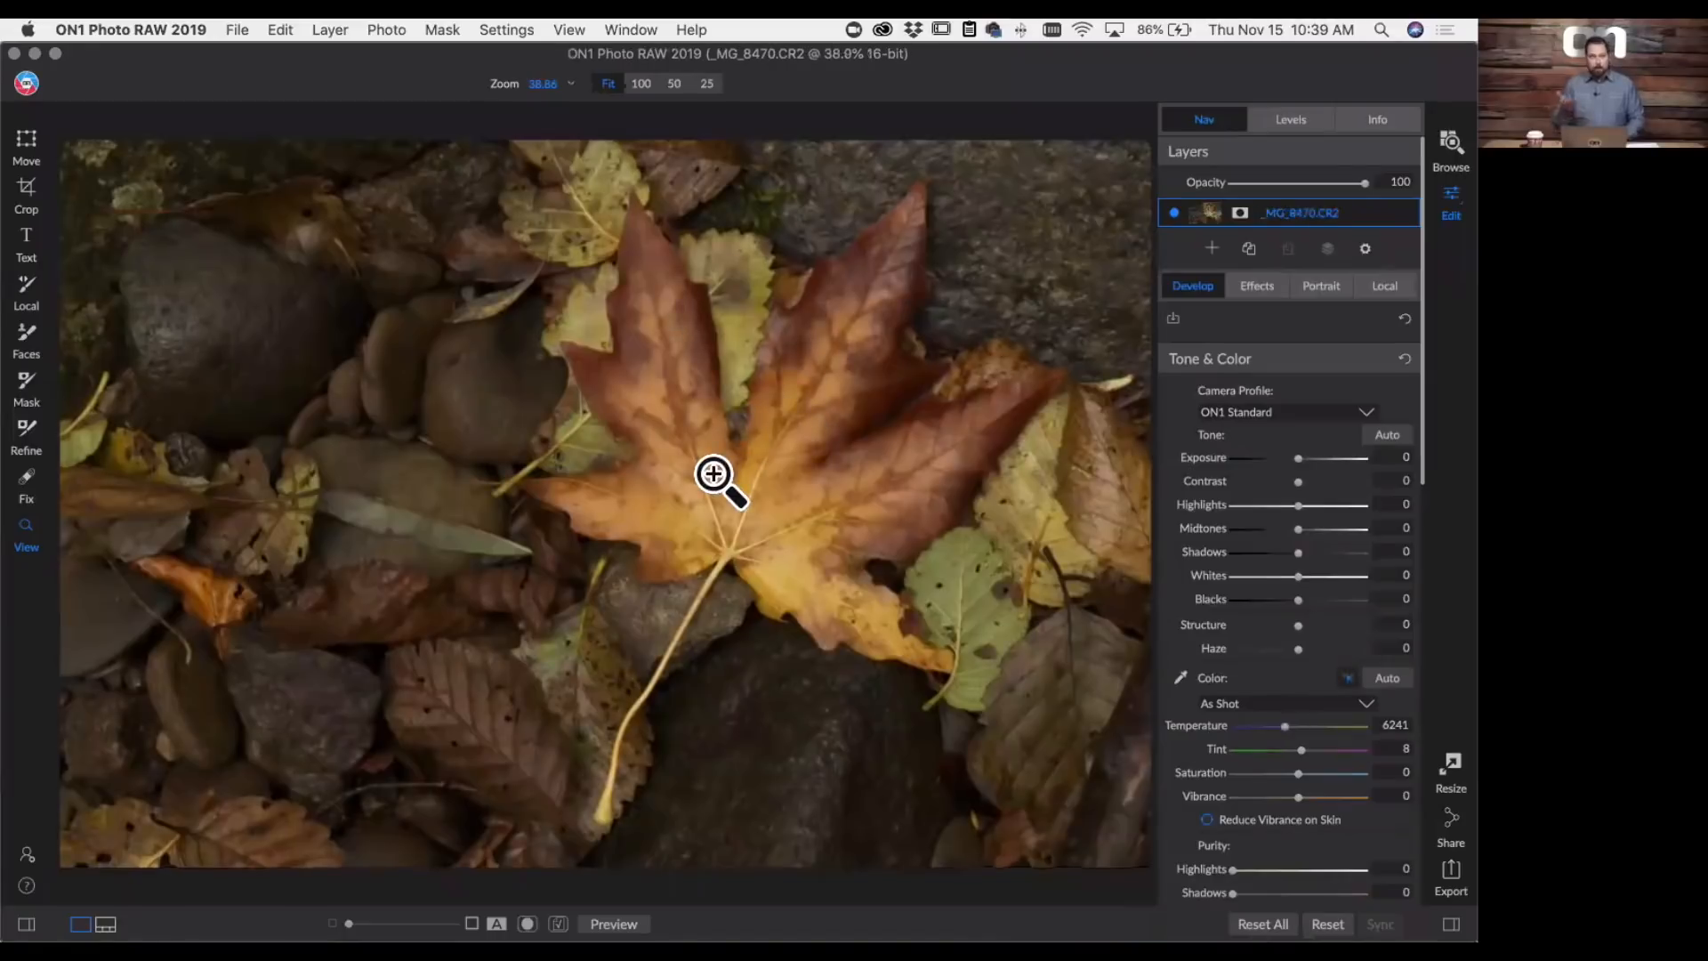
{"action": "left_click", "coordinate": [1384, 287]}
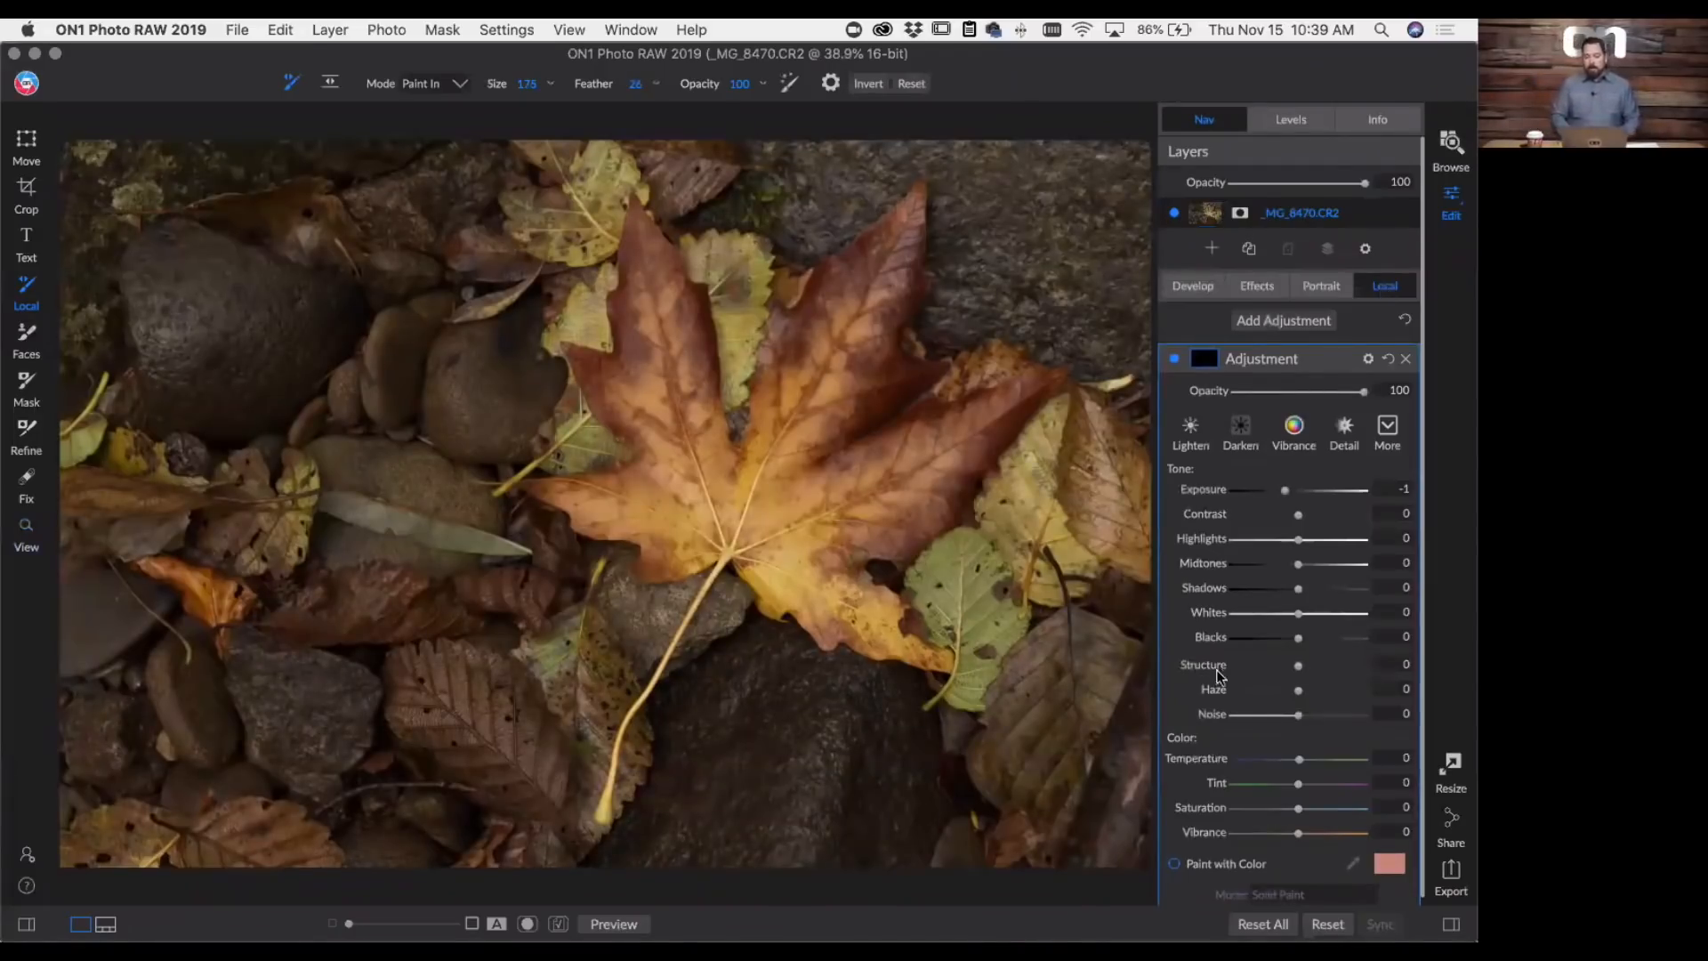
- Turn on Paint with Color and sample the olive green of the small leaf beside the maple leaf as the paint color
{"action": "left_click", "coordinate": [1174, 863]}
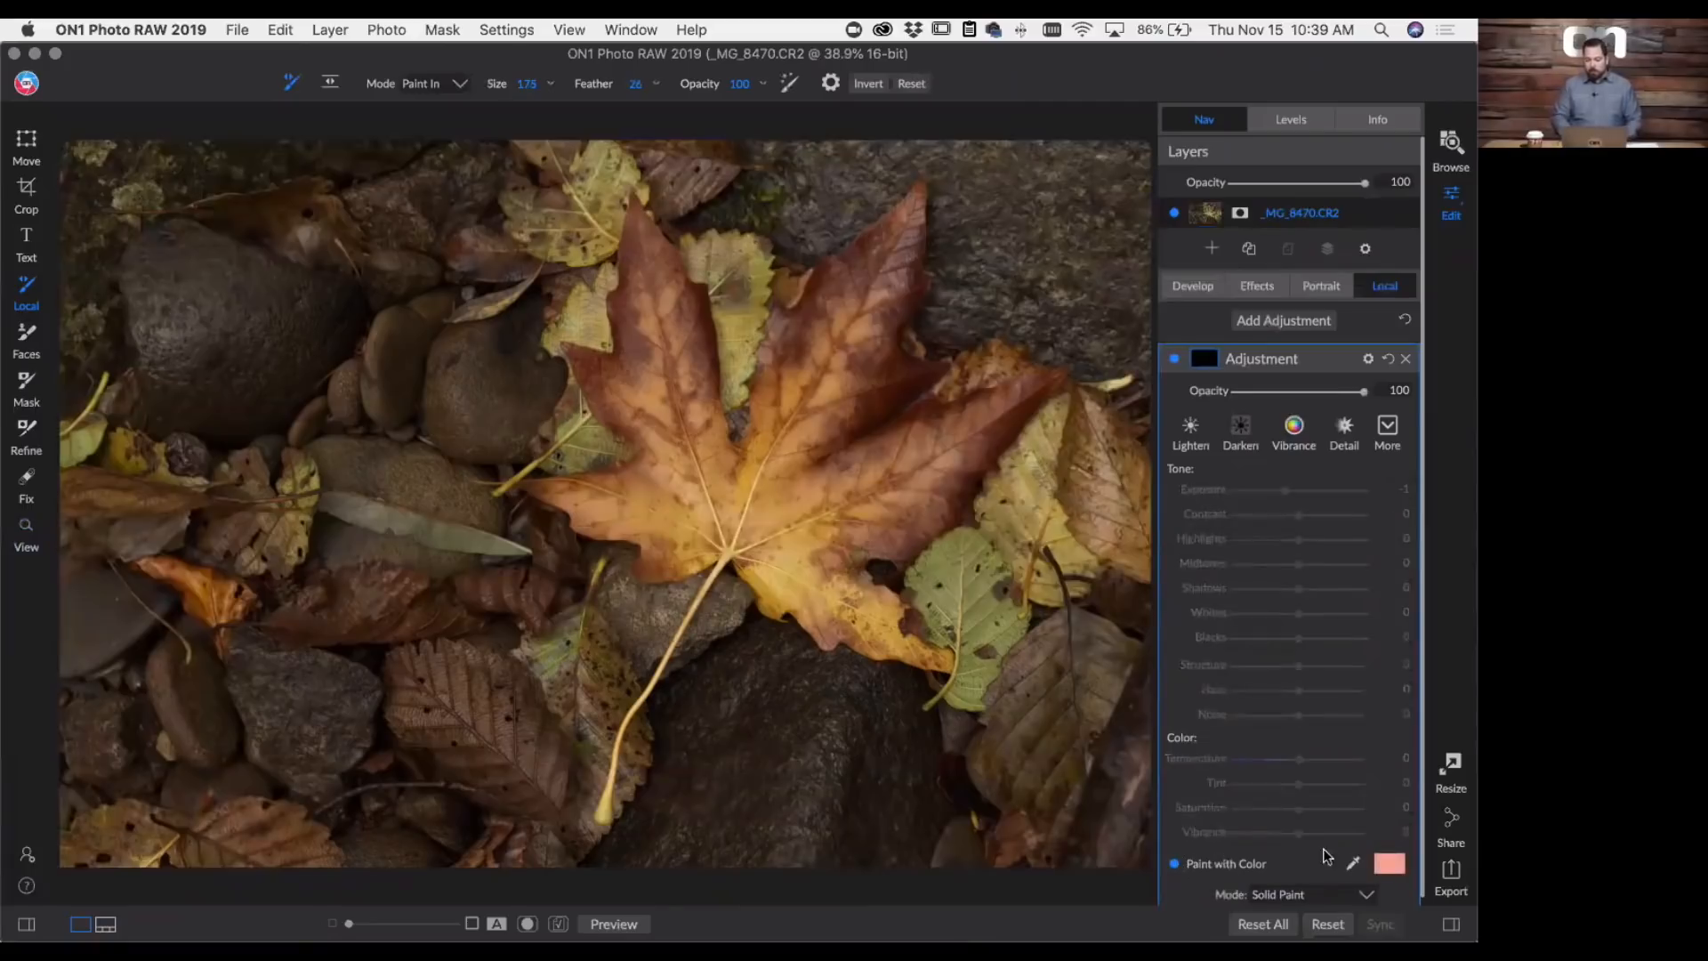
{"action": "scroll", "coordinate": [1343, 713], "scroll_direction": "down", "scroll_amount": 1}
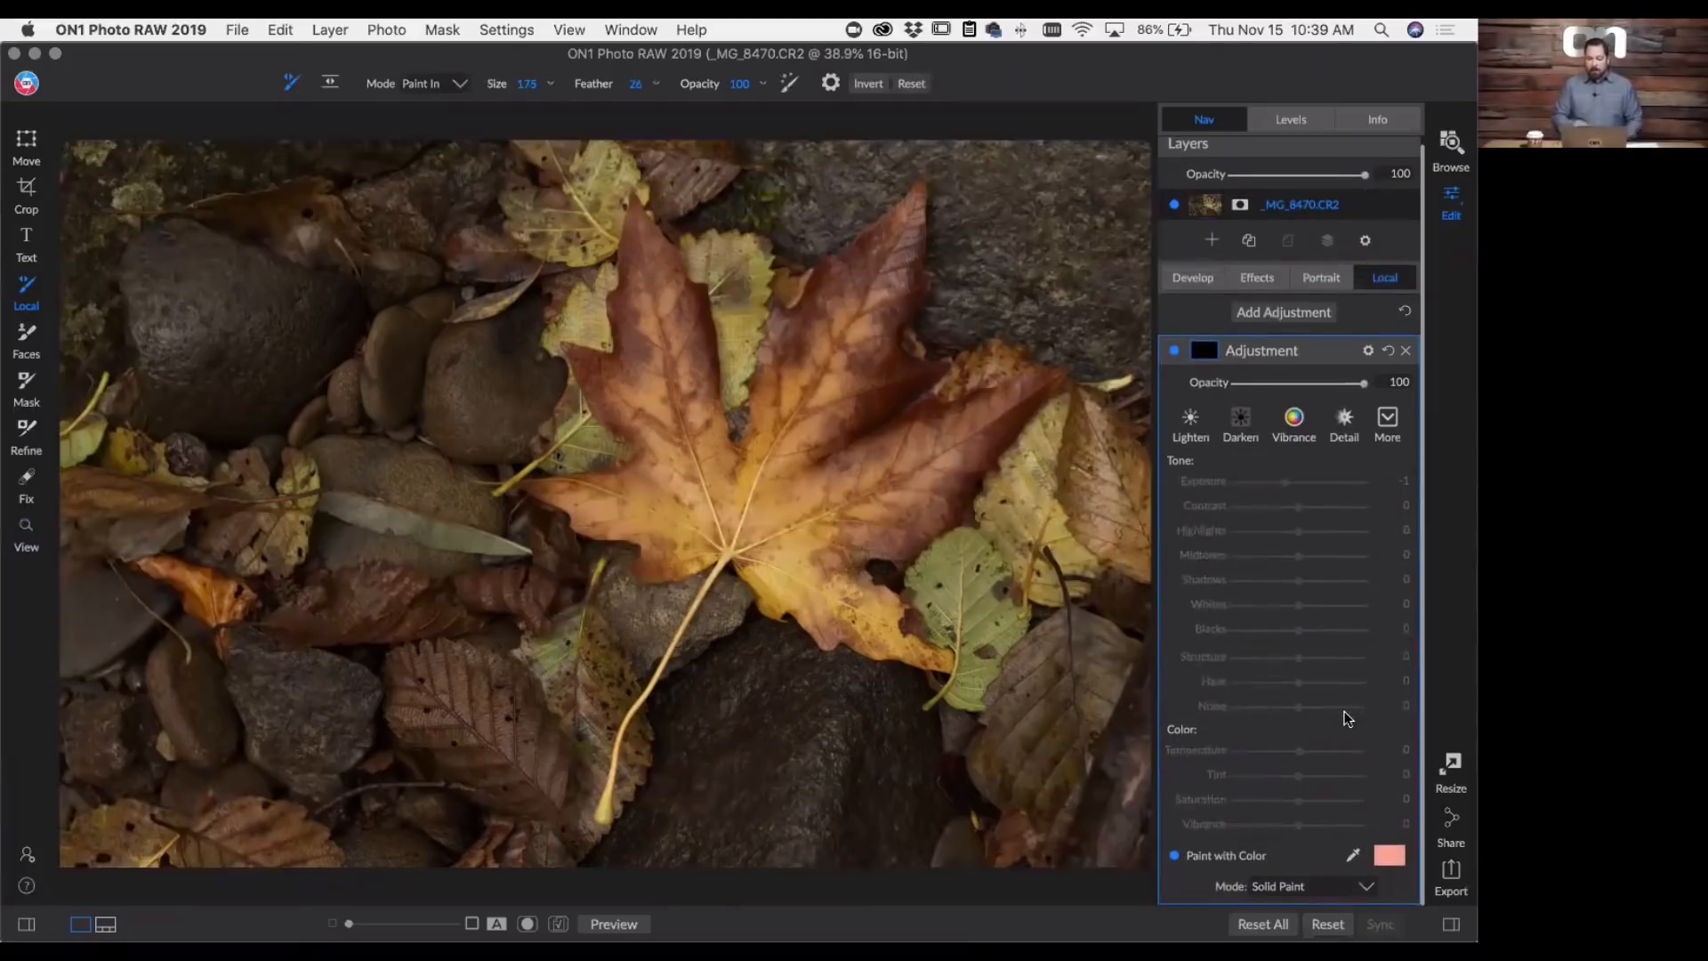
{"action": "left_click", "coordinate": [1385, 857]}
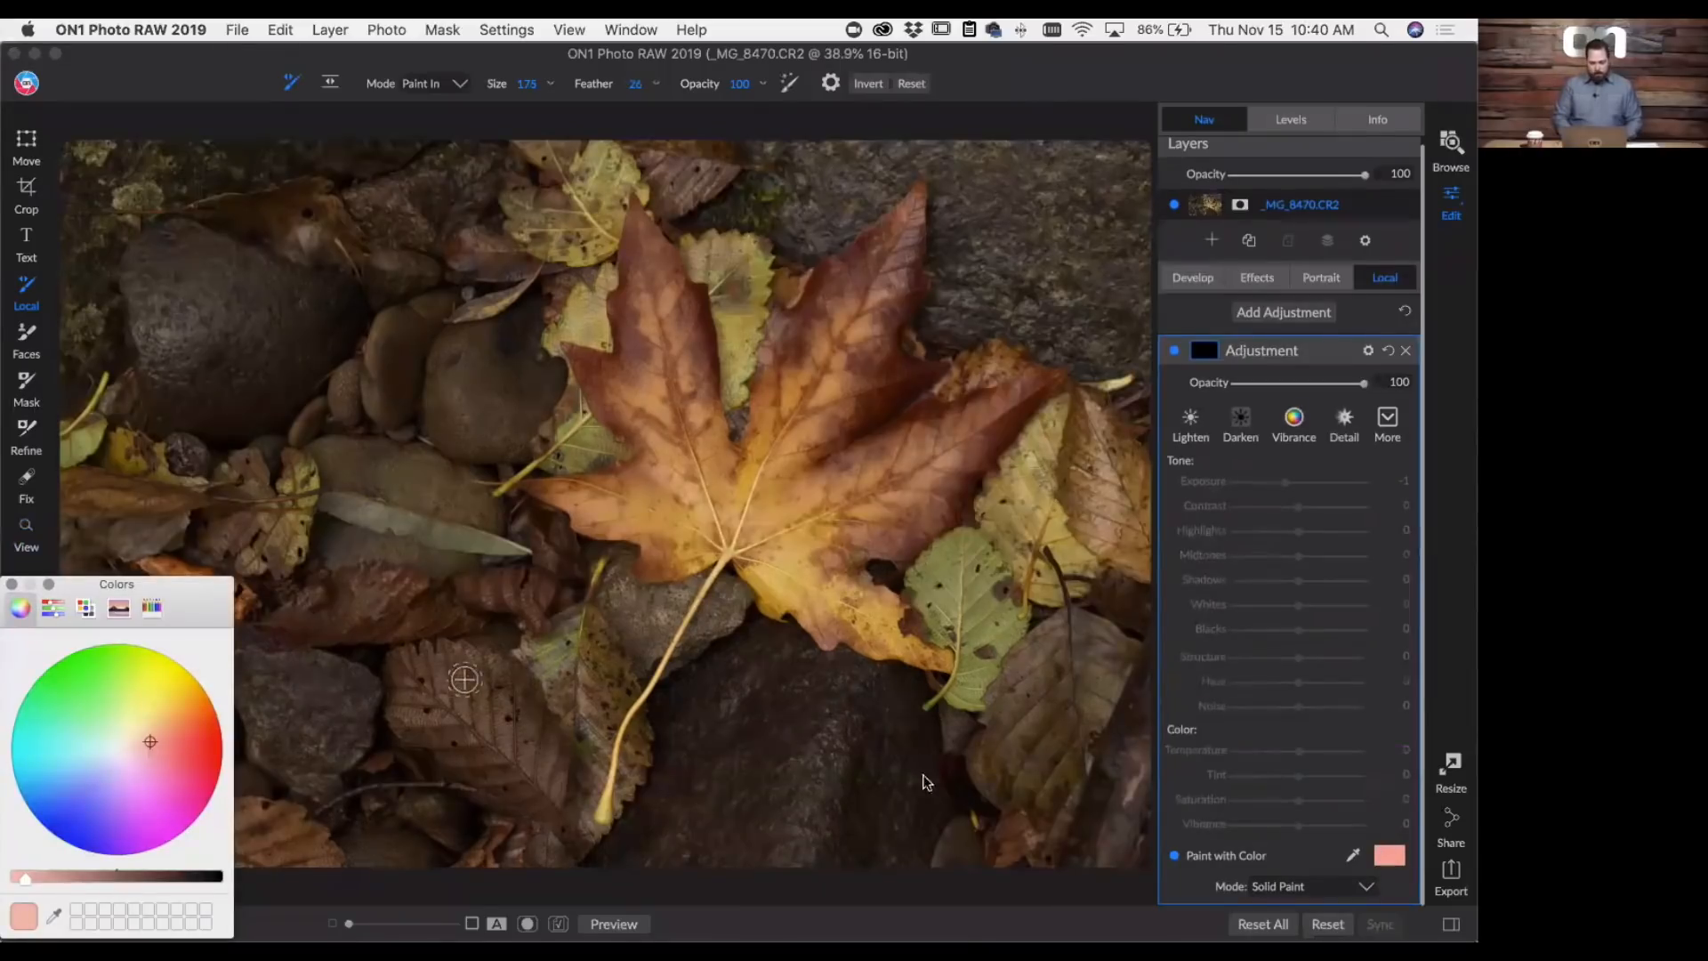
{"action": "left_click", "coordinate": [54, 914]}
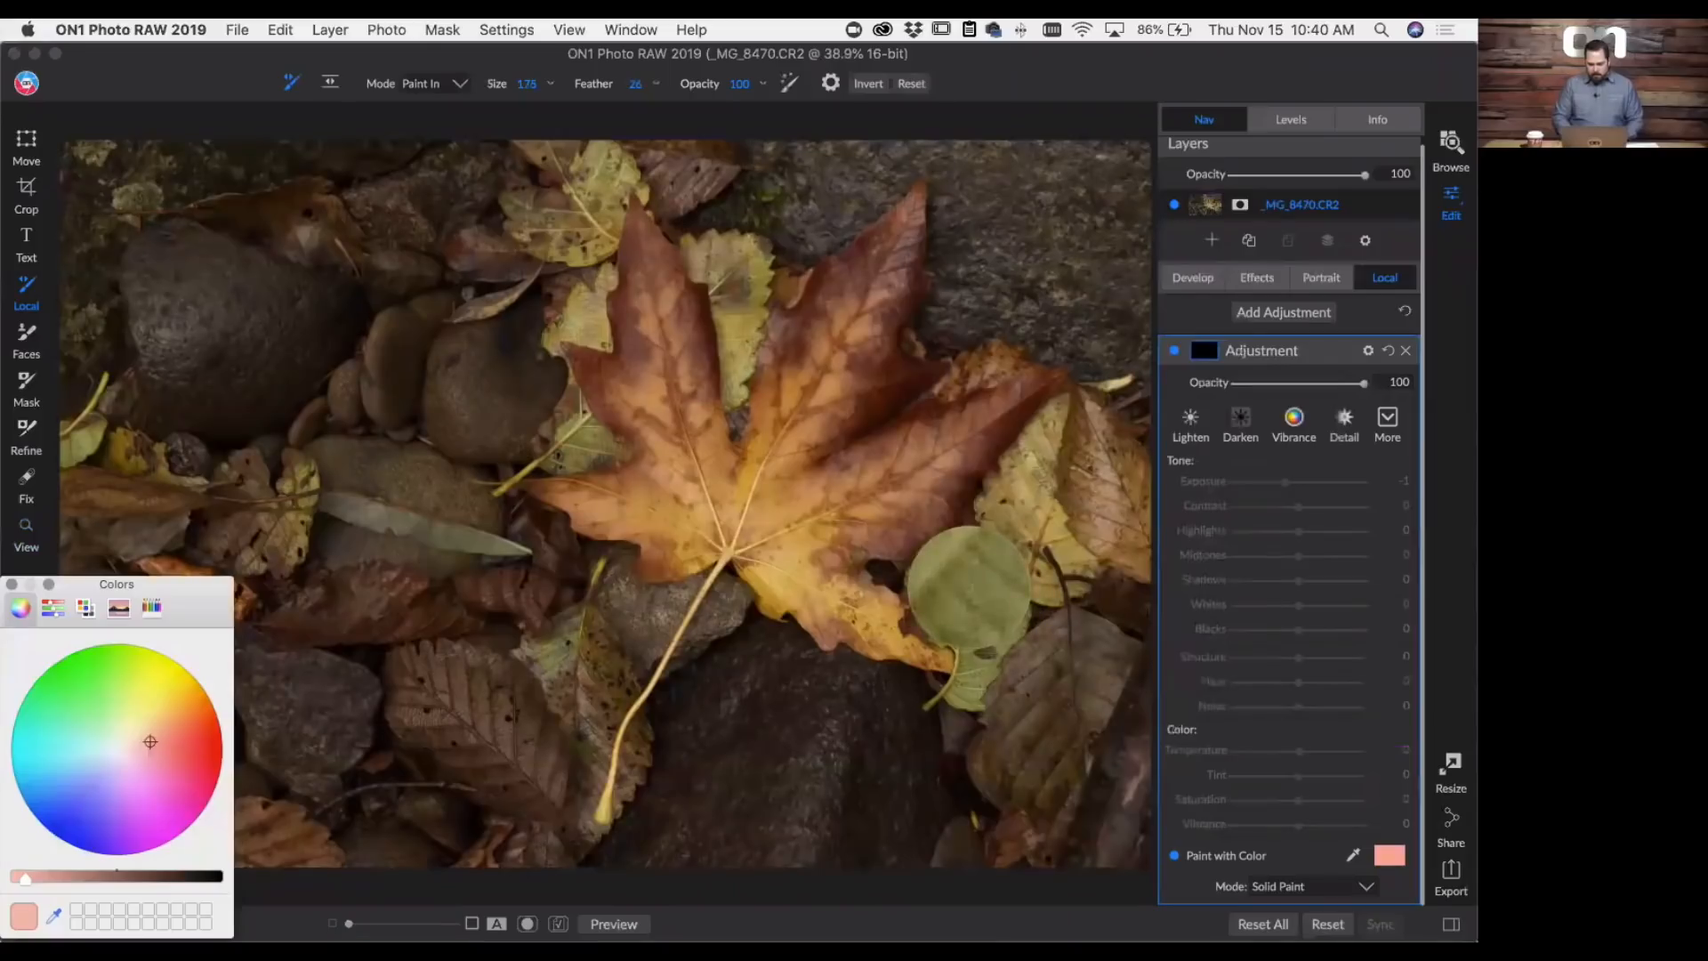
{"action": "left_click", "coordinate": [968, 594]}
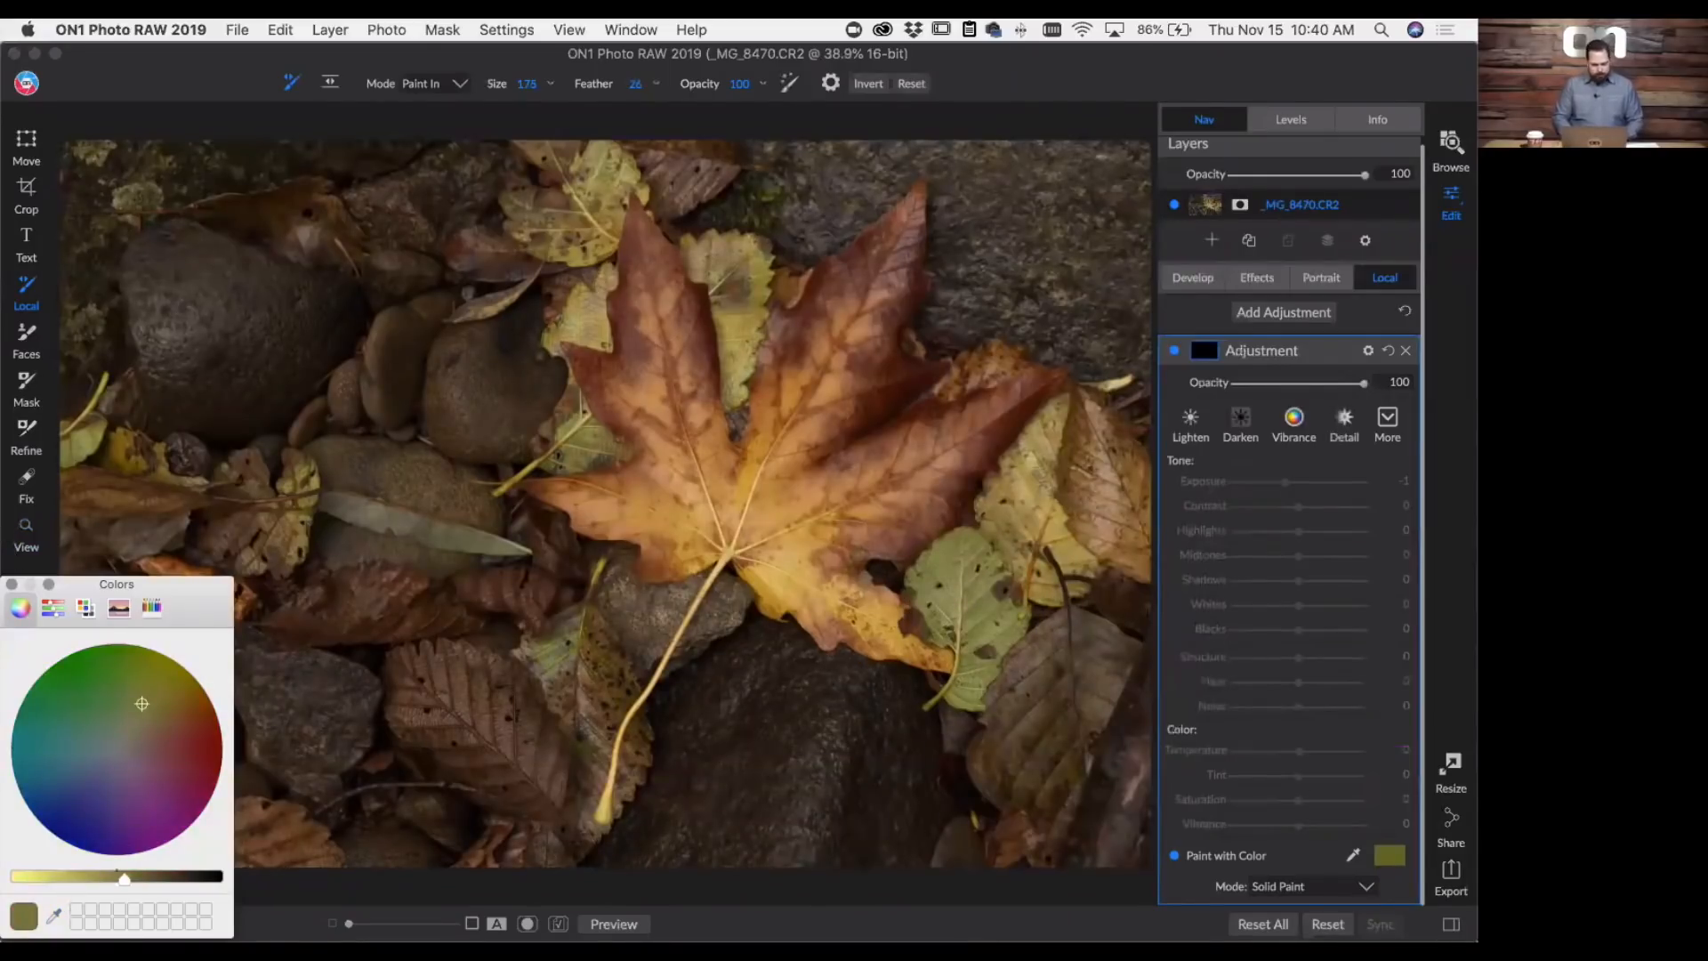
{"action": "left_click", "coordinate": [951, 547]}
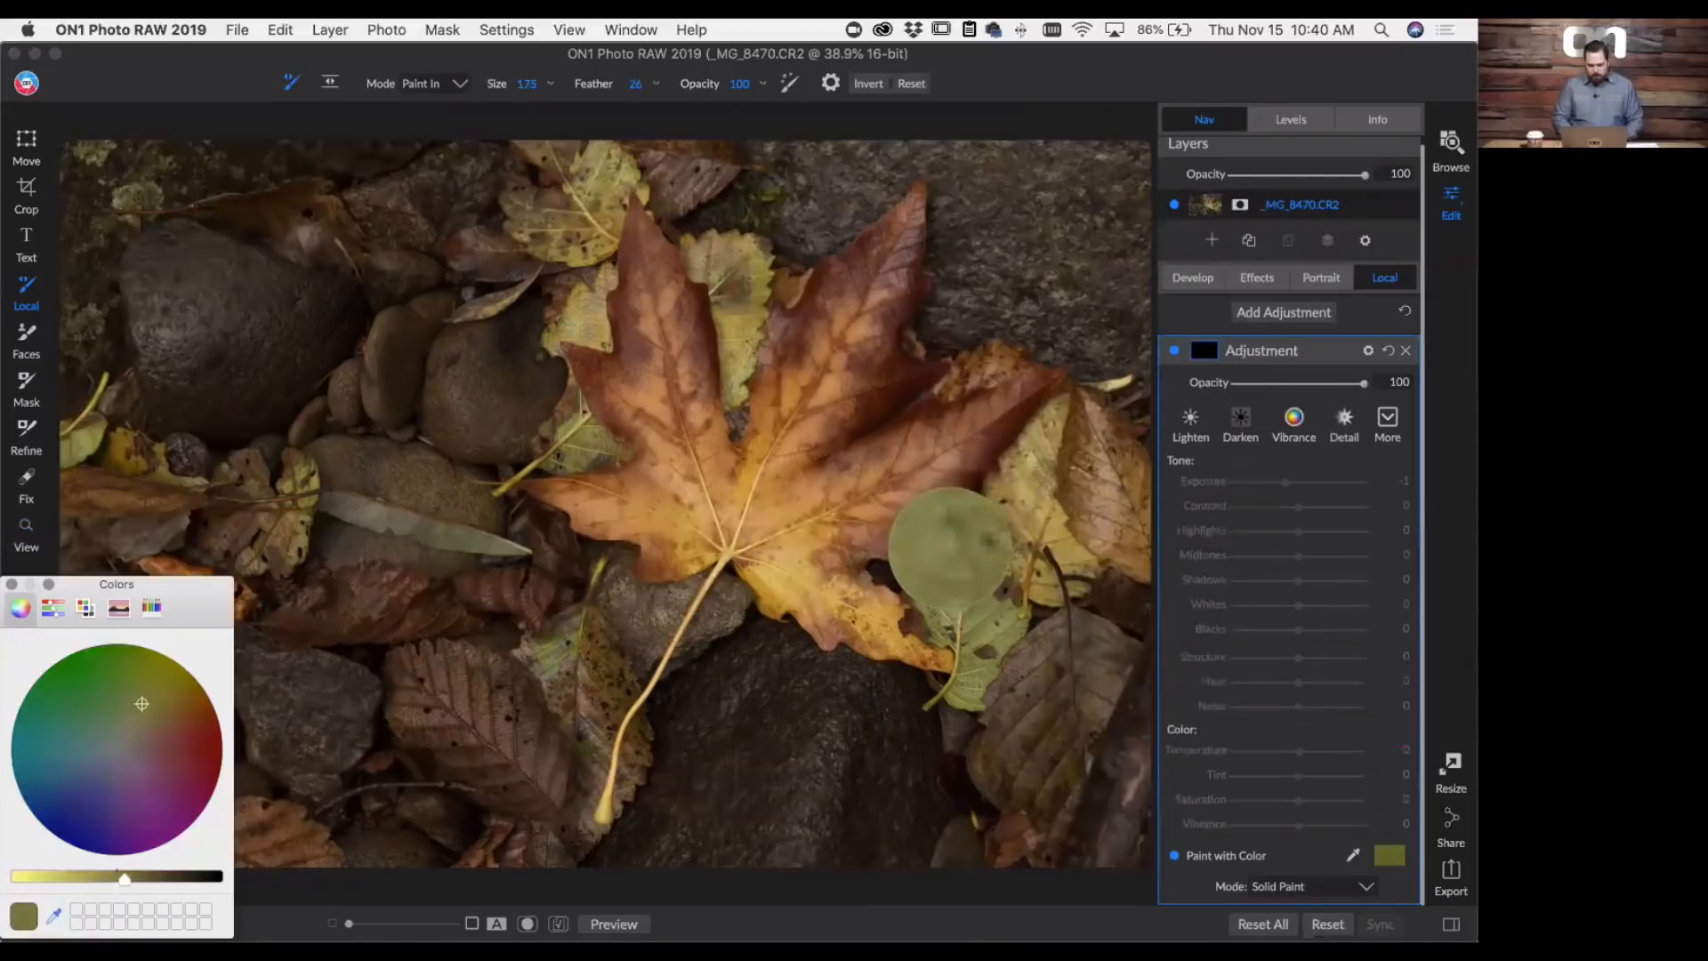
{"action": "key", "text": "super+z"}
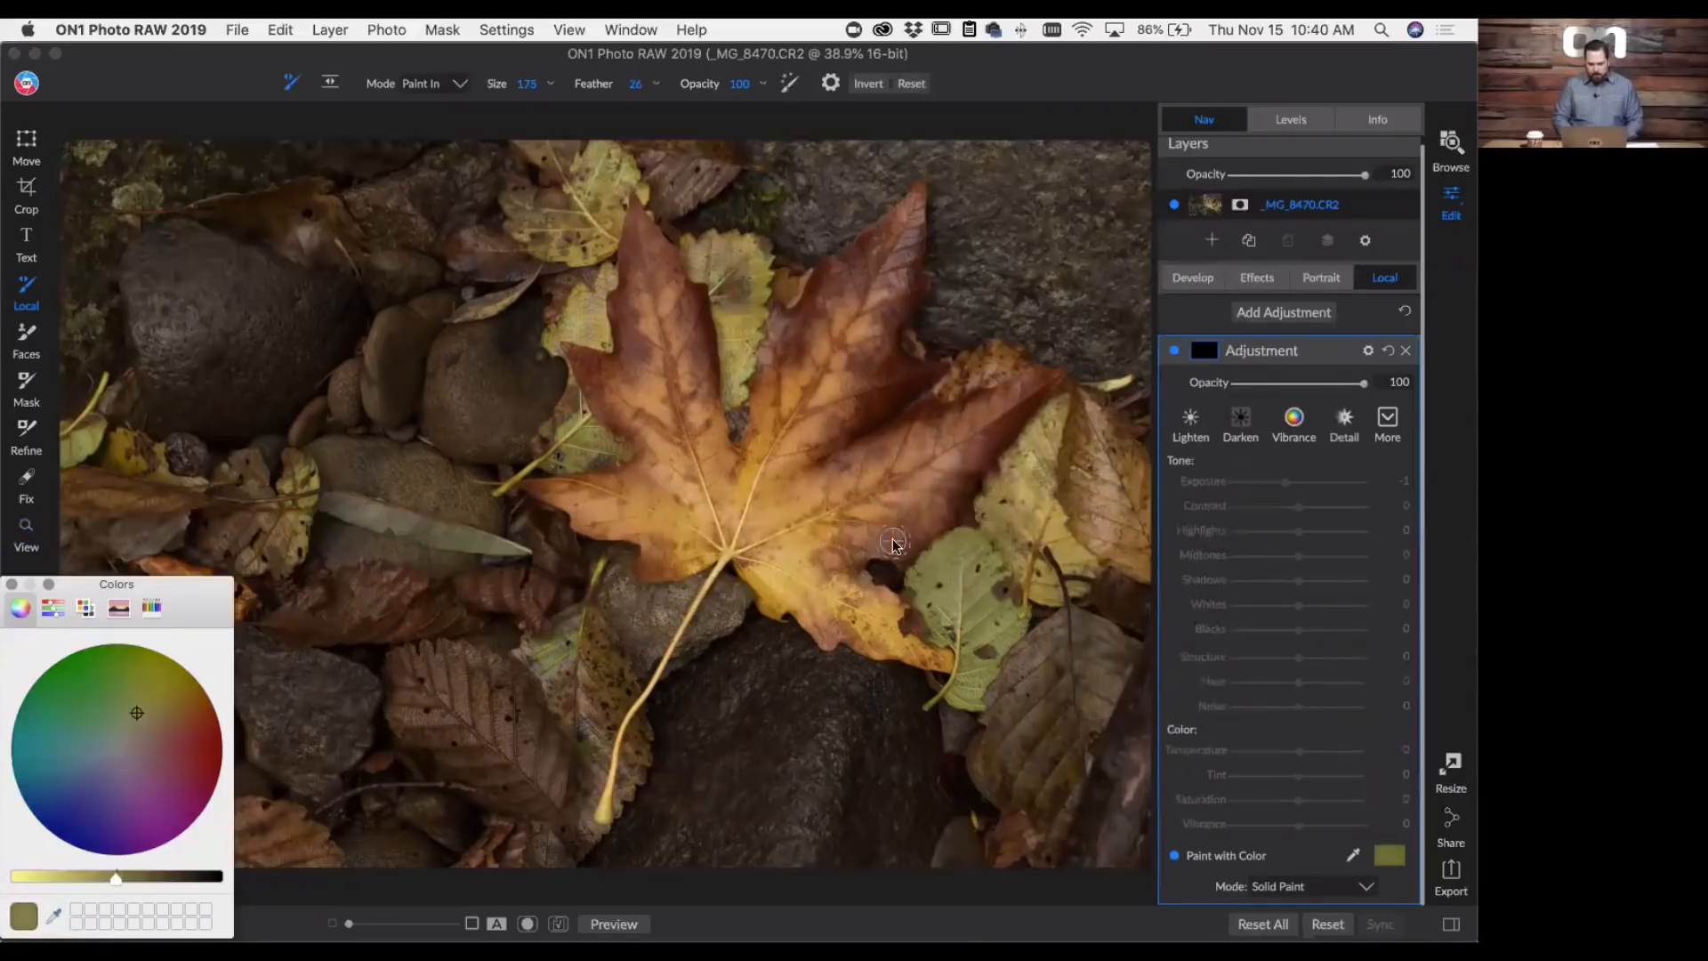
{"action": "left_click", "coordinate": [11, 584]}
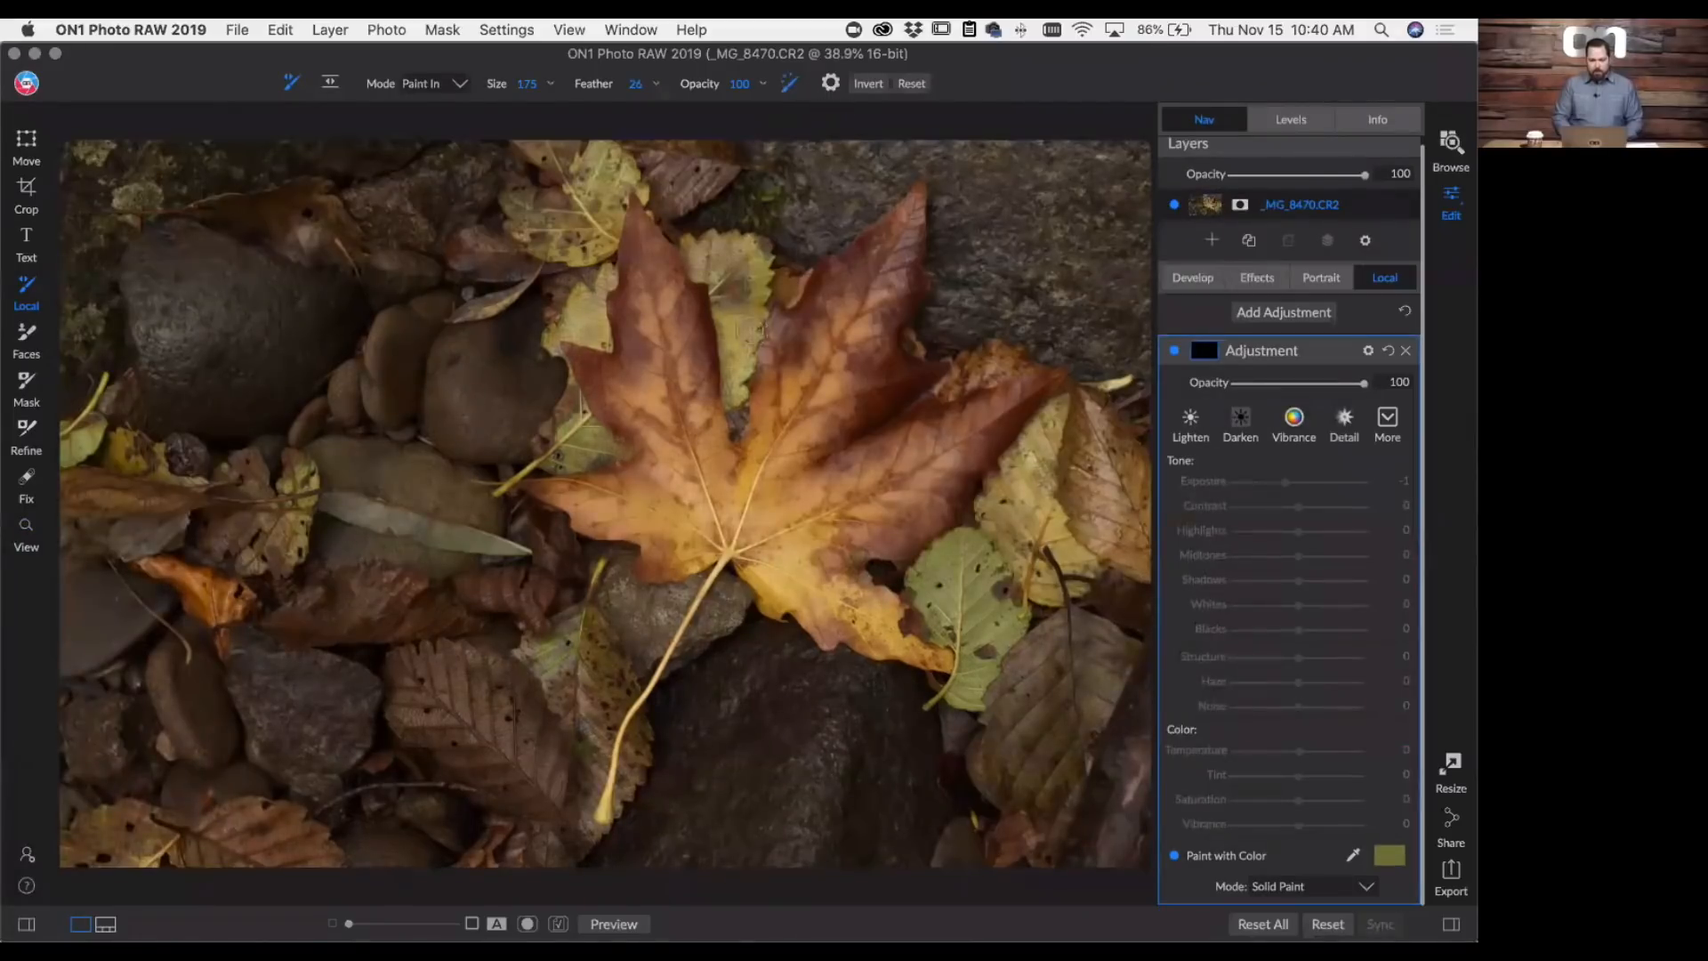
- Set the brush size to 400 and feather to 58, and paint a solid green stroke along the maple leaf's upper middle lobe
{"action": "key", "text": "bracketright"}
{"action": "key", "text": "bracketright"}
{"action": "key", "text": "bracketright"}
{"action": "key", "text": "bracketright"}
{"action": "key", "text": "bracketright"}
{"action": "key", "text": "bracketright"}
{"action": "key", "text": "bracketright"}
{"action": "key", "text": "bracketright"}
{"action": "key", "text": "bracketright"}
{"action": "left_click_drag", "start_coordinate": [612, 96], "coordinate": [668, 118]}
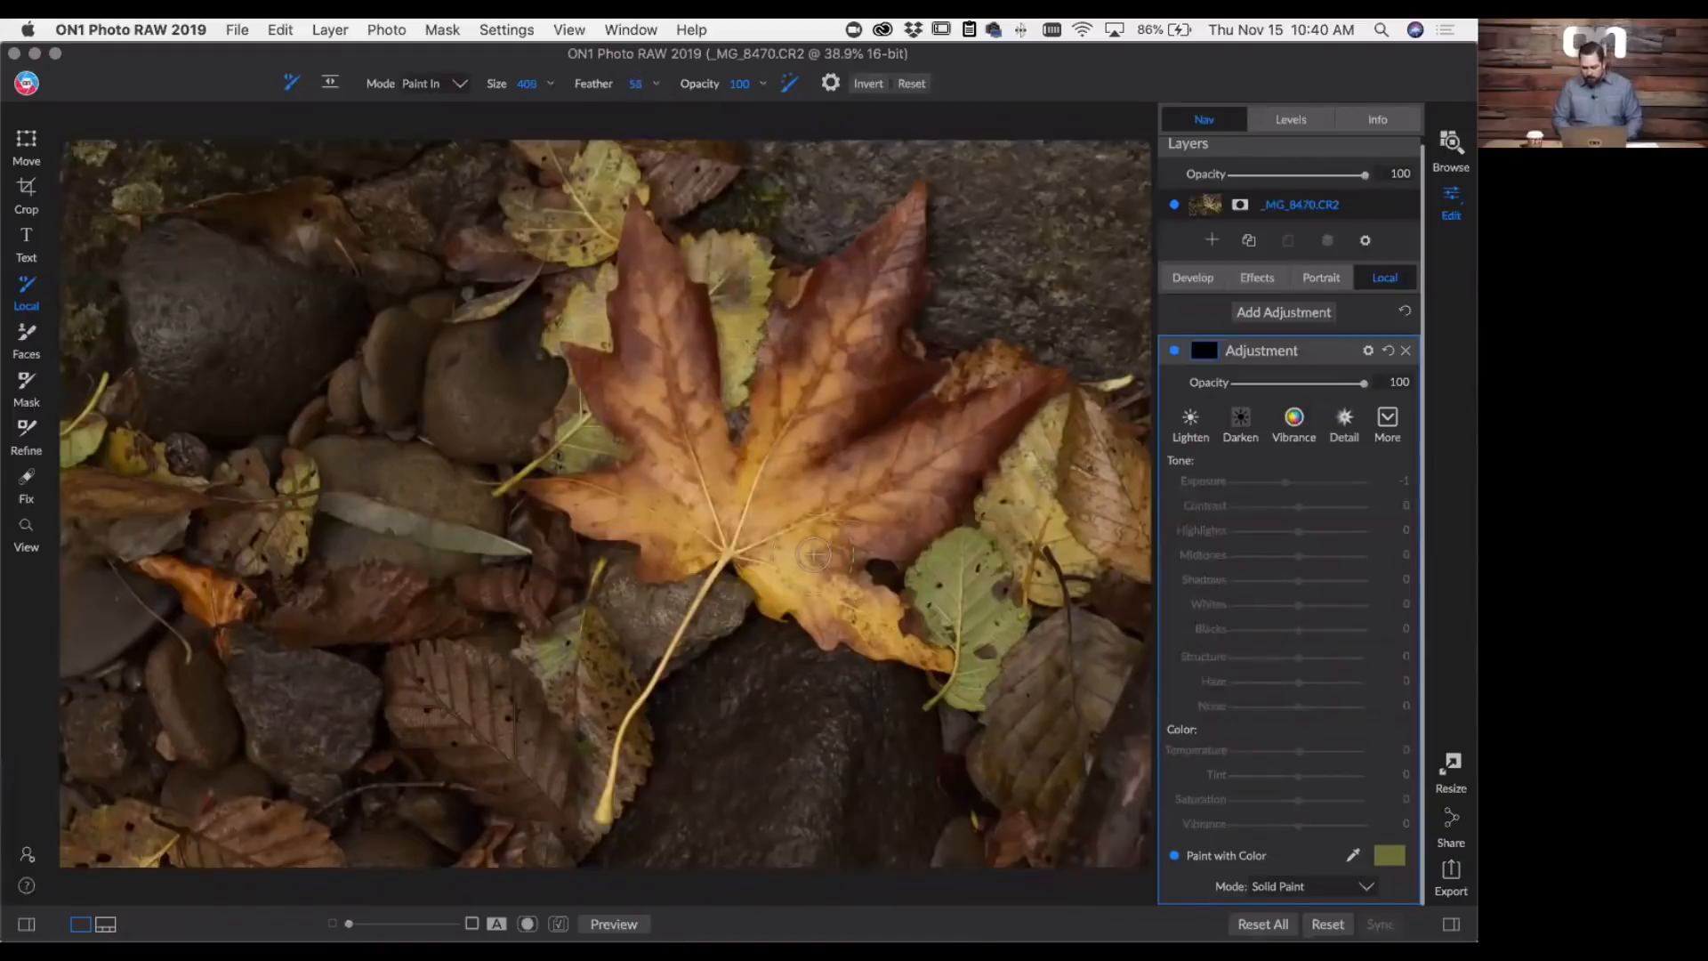
{"action": "mouse_move", "coordinate": [805, 449]}
{"action": "left_mouse_down"}
{"action": "mouse_move", "coordinate": [783, 422]}
{"action": "mouse_move", "coordinate": [732, 503]}
{"action": "mouse_move", "coordinate": [837, 371]}
{"action": "mouse_move", "coordinate": [808, 401]}
{"action": "mouse_move", "coordinate": [852, 321]}
{"action": "left_mouse_up"}
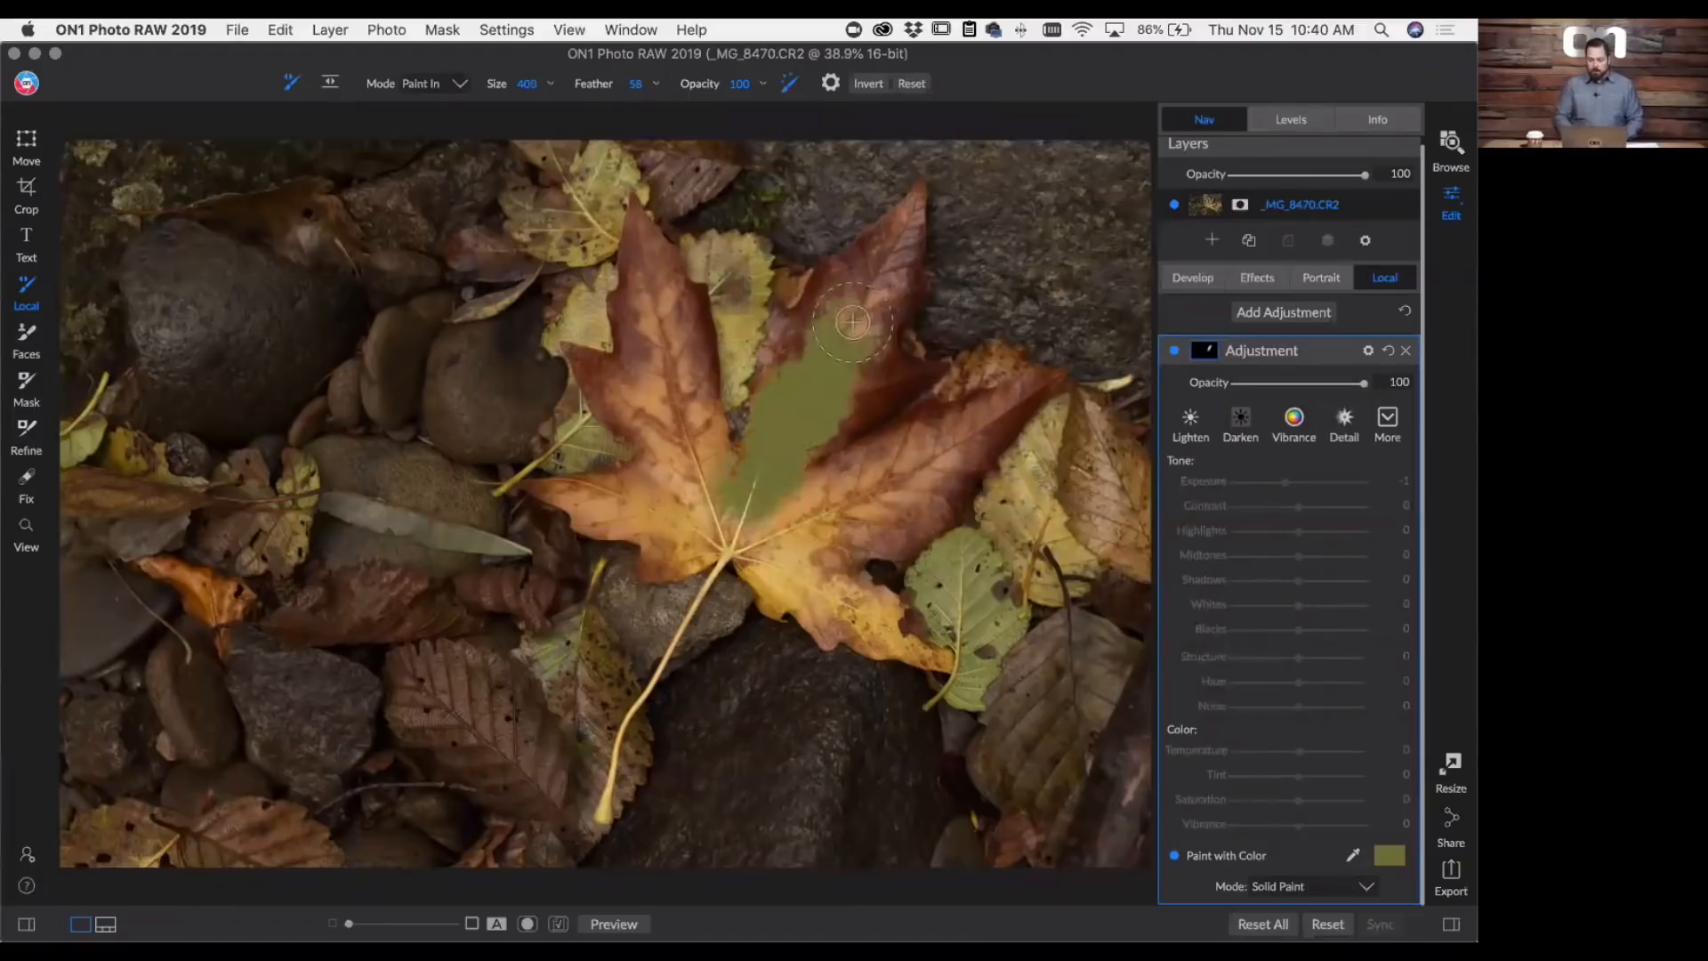
- Change the paint mode to Replace Color and paint over most of the maple leaf to recolor it green
{"action": "left_click", "coordinate": [1281, 885]}
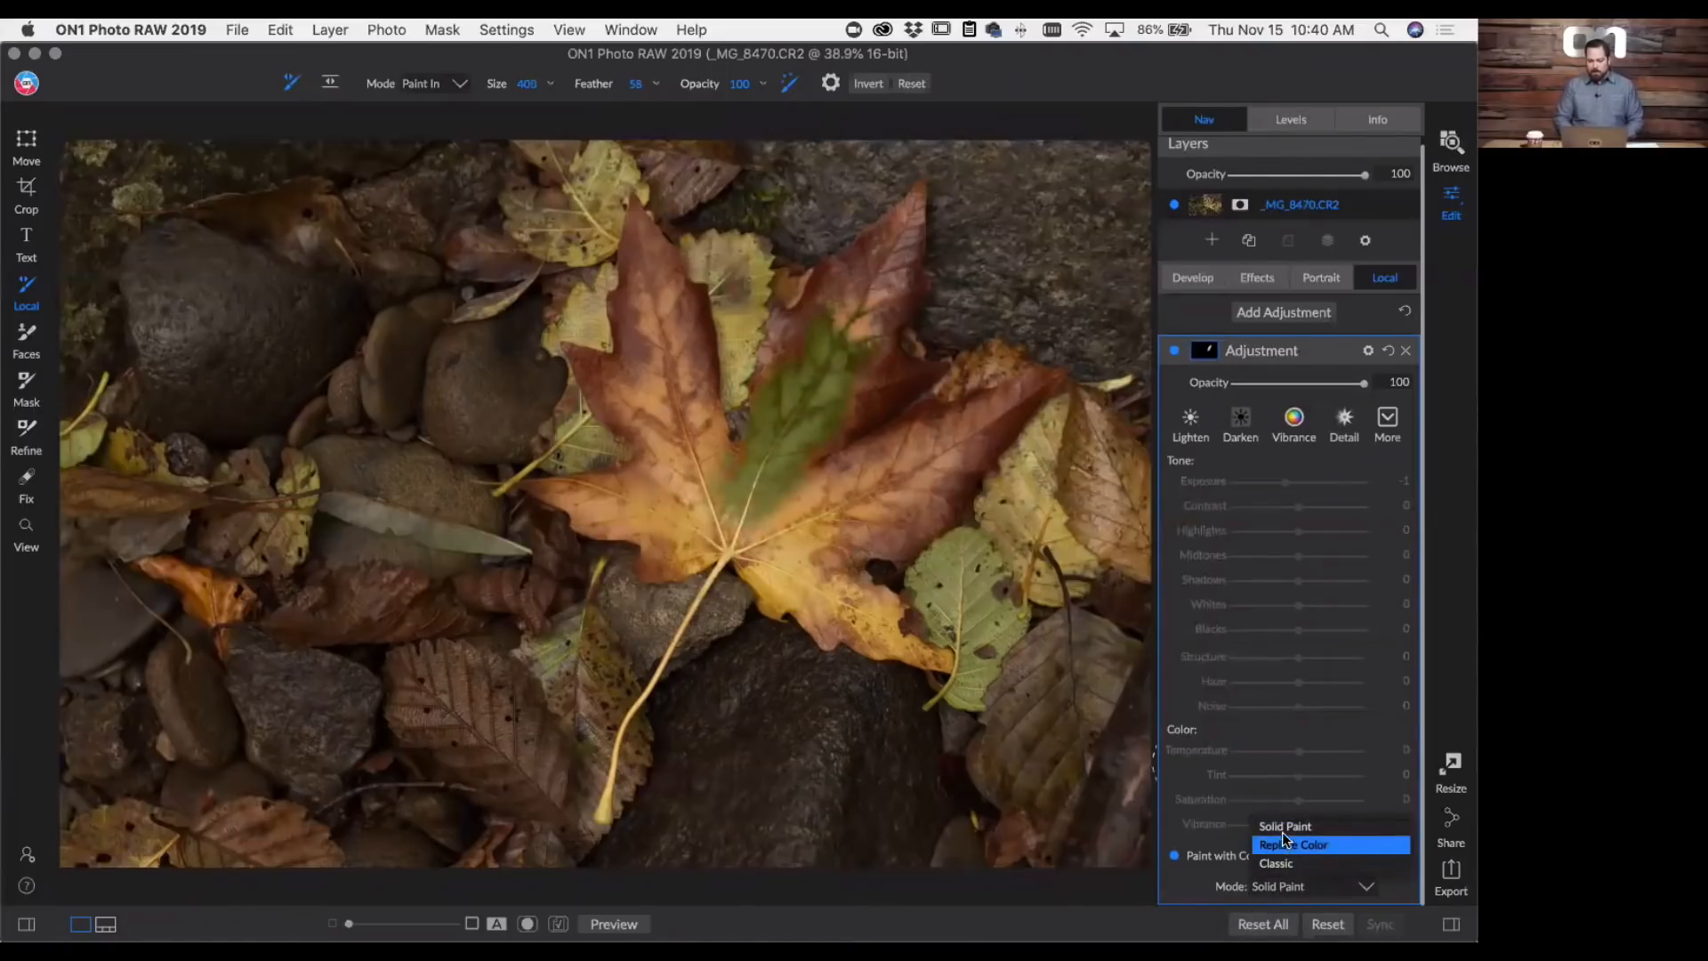
{"action": "left_click", "coordinate": [1283, 838]}
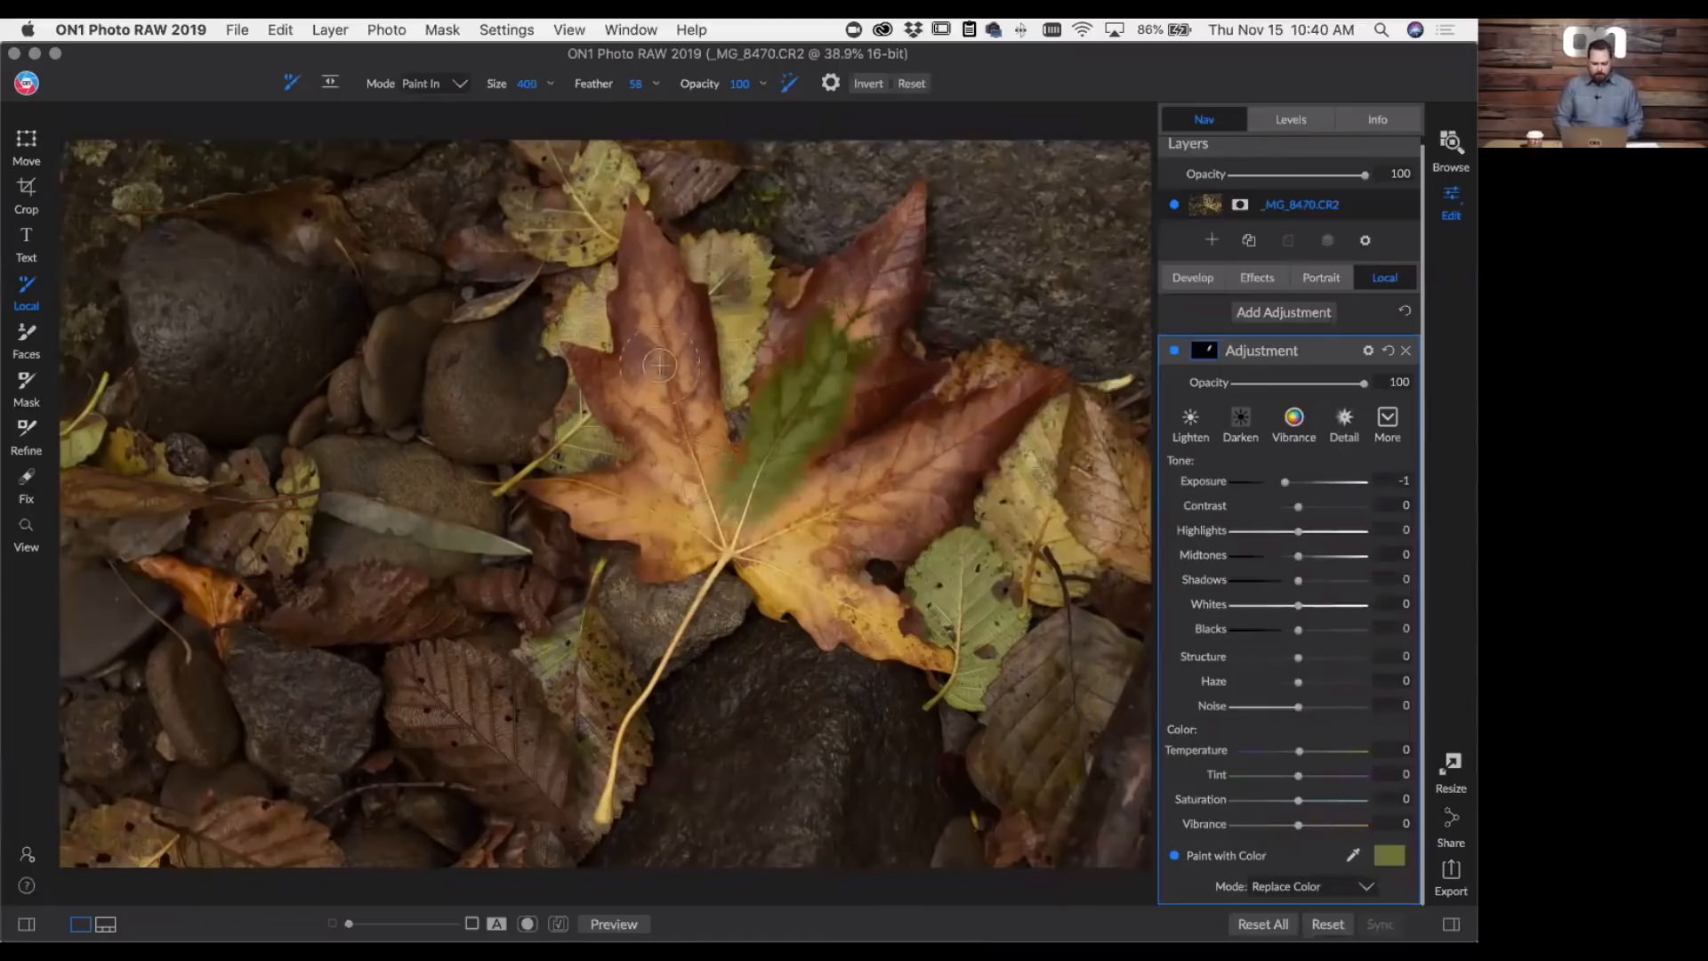
{"action": "mouse_move", "coordinate": [660, 365]}
{"action": "left_mouse_down"}
{"action": "mouse_move", "coordinate": [689, 395]}
{"action": "mouse_move", "coordinate": [689, 343]}
{"action": "mouse_move", "coordinate": [651, 299]}
{"action": "mouse_move", "coordinate": [650, 263]}
{"action": "mouse_move", "coordinate": [626, 378]}
{"action": "mouse_move", "coordinate": [598, 370]}
{"action": "mouse_move", "coordinate": [660, 499]}
{"action": "mouse_move", "coordinate": [601, 518]}
{"action": "mouse_move", "coordinate": [701, 509]}
{"action": "mouse_move", "coordinate": [664, 558]}
{"action": "mouse_move", "coordinate": [745, 534]}
{"action": "mouse_move", "coordinate": [842, 623]}
{"action": "mouse_move", "coordinate": [895, 643]}
{"action": "mouse_move", "coordinate": [782, 577]}
{"action": "mouse_move", "coordinate": [949, 467]}
{"action": "mouse_move", "coordinate": [788, 500]}
{"action": "mouse_move", "coordinate": [799, 523]}
{"action": "mouse_move", "coordinate": [806, 454]}
{"action": "mouse_move", "coordinate": [892, 346]}
{"action": "mouse_move", "coordinate": [845, 375]}
{"action": "mouse_move", "coordinate": [854, 315]}
{"action": "mouse_move", "coordinate": [902, 230]}
{"action": "mouse_move", "coordinate": [809, 328]}
{"action": "mouse_move", "coordinate": [712, 479]}
{"action": "mouse_move", "coordinate": [584, 499]}
{"action": "mouse_move", "coordinate": [789, 529]}
{"action": "mouse_move", "coordinate": [956, 442]}
{"action": "mouse_move", "coordinate": [999, 392]}
{"action": "mouse_move", "coordinate": [926, 432]}
{"action": "mouse_move", "coordinate": [853, 514]}
{"action": "mouse_move", "coordinate": [923, 525]}
{"action": "left_mouse_up"}
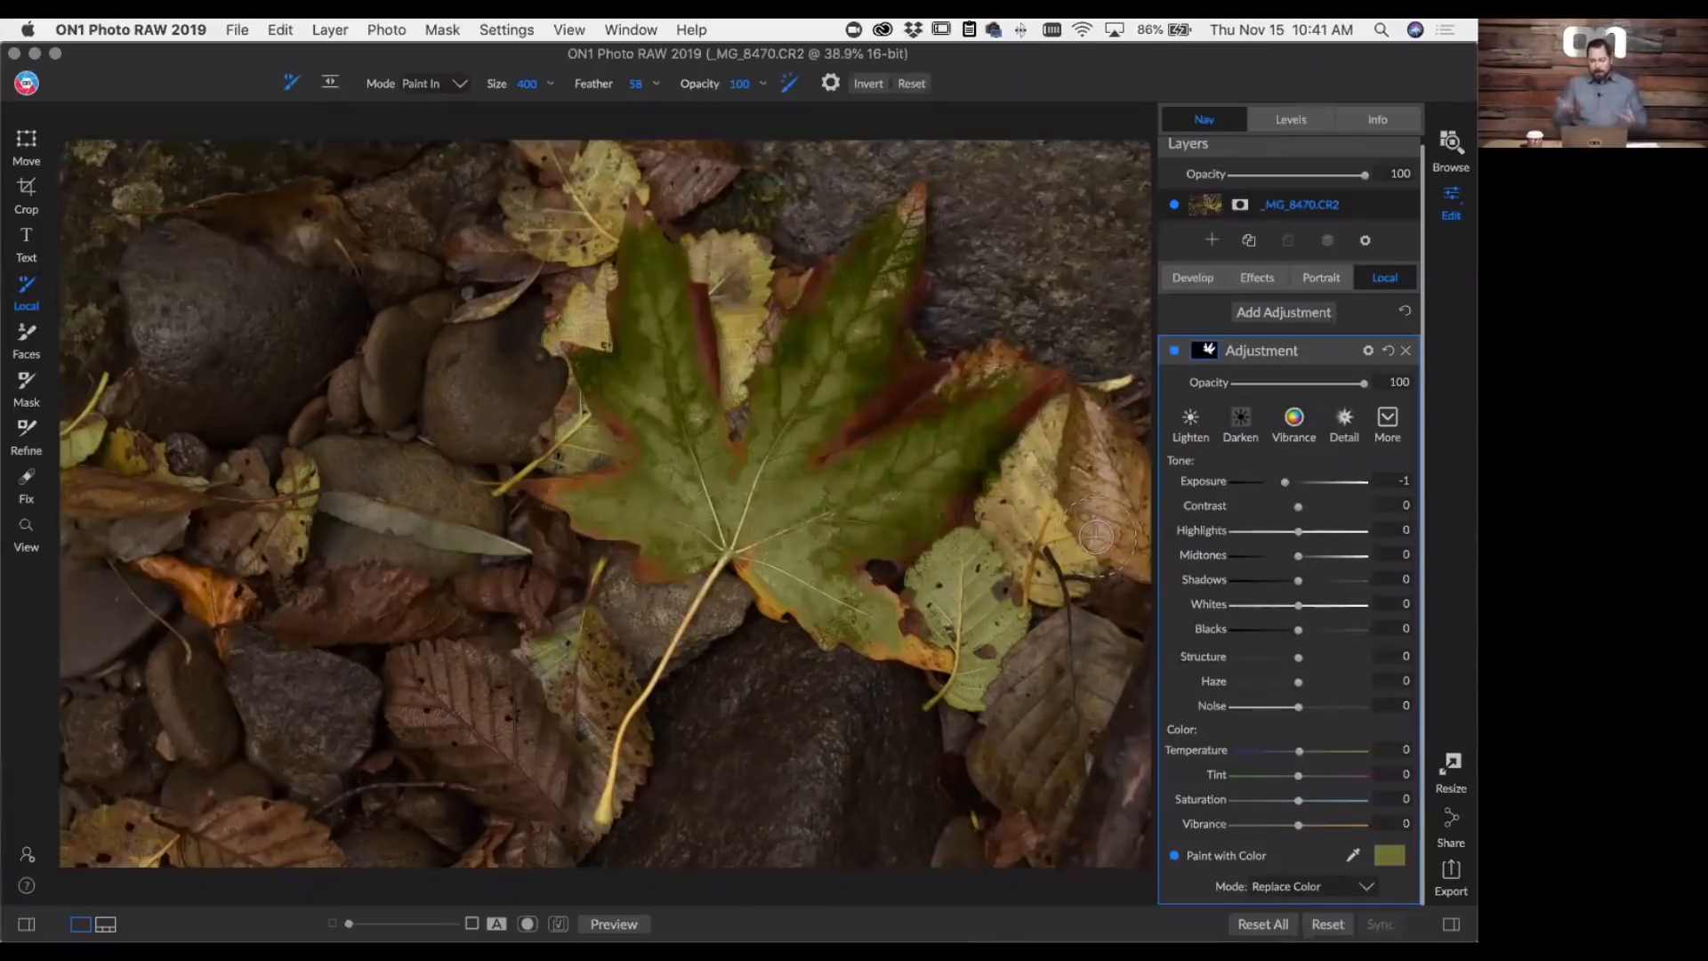
- Switch to Solid Paint mode, extend the adjustment's mask over the whole photo, and delete the adjustment
{"action": "left_click", "coordinate": [1323, 887]}
{"action": "left_click", "coordinate": [1320, 827]}
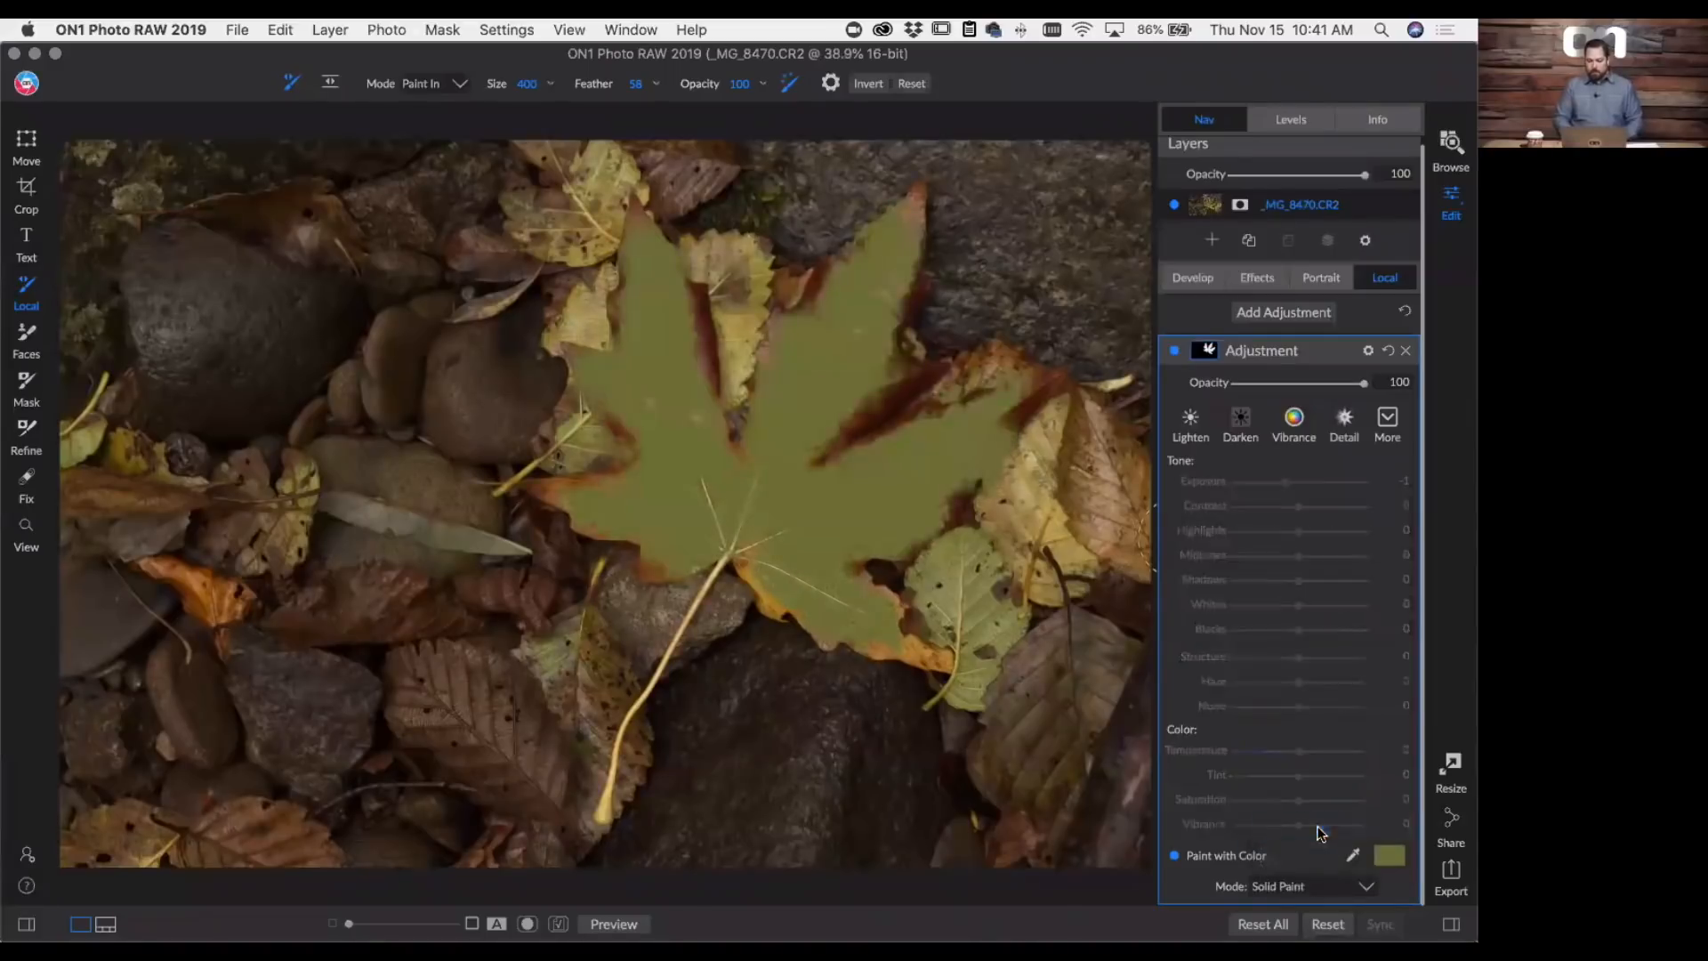
{"action": "left_click", "coordinate": [1207, 350]}
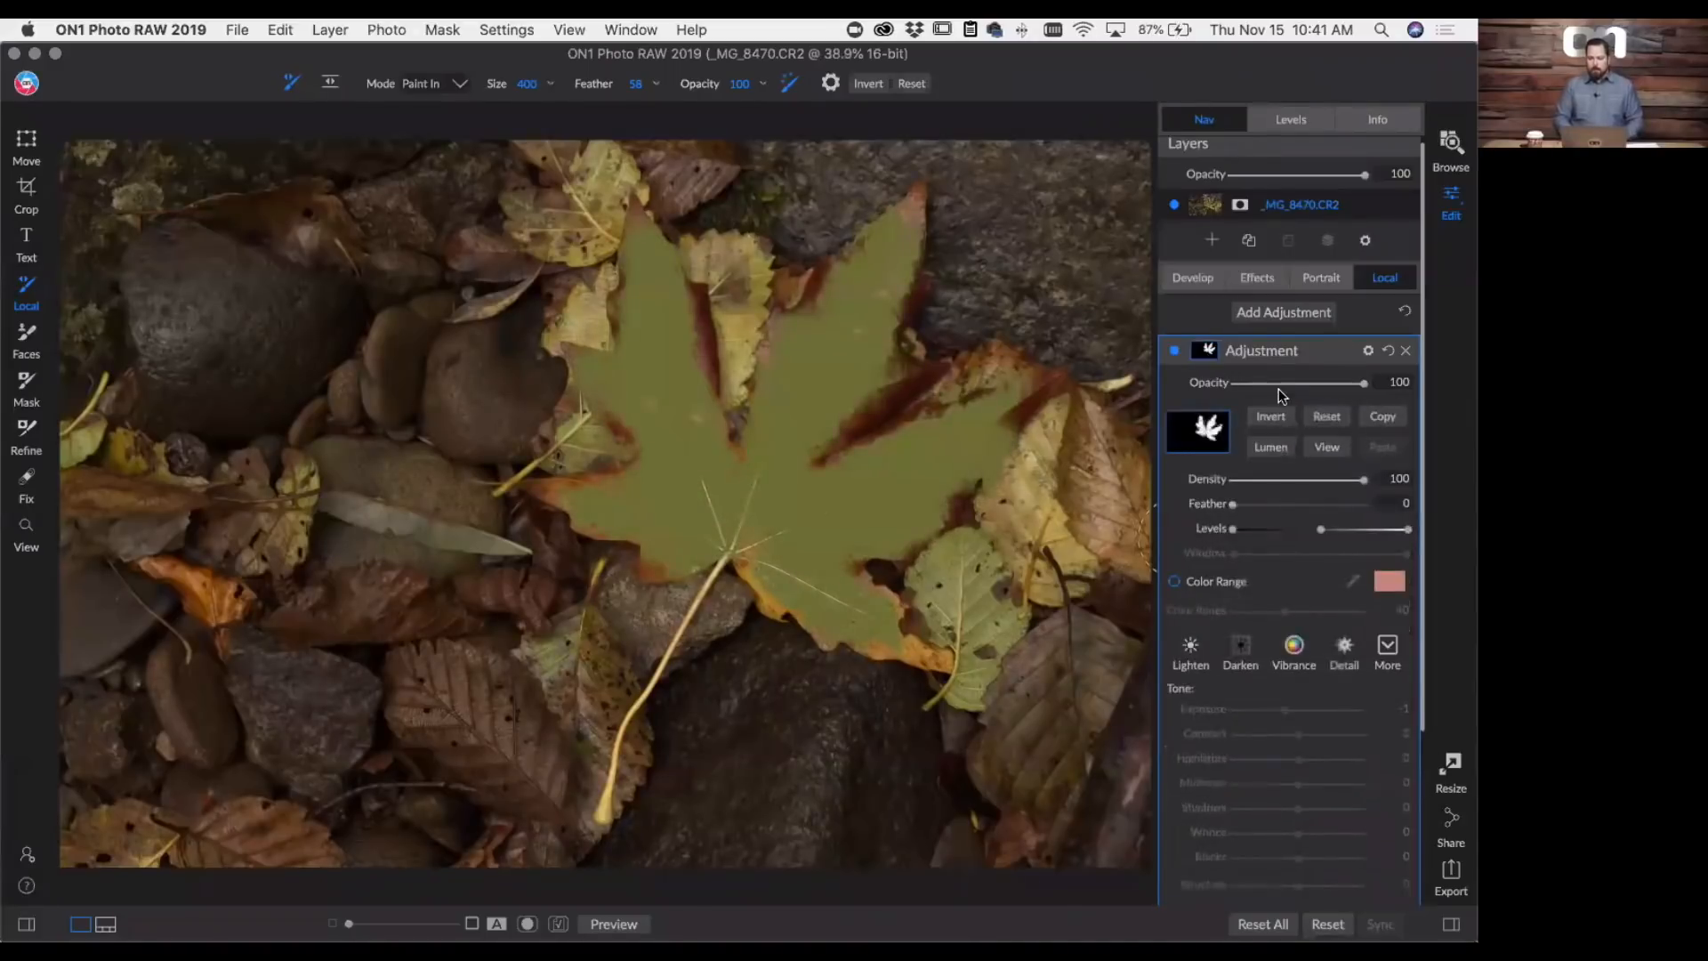
{"action": "left_click", "coordinate": [1285, 415]}
{"action": "left_click", "coordinate": [1283, 414]}
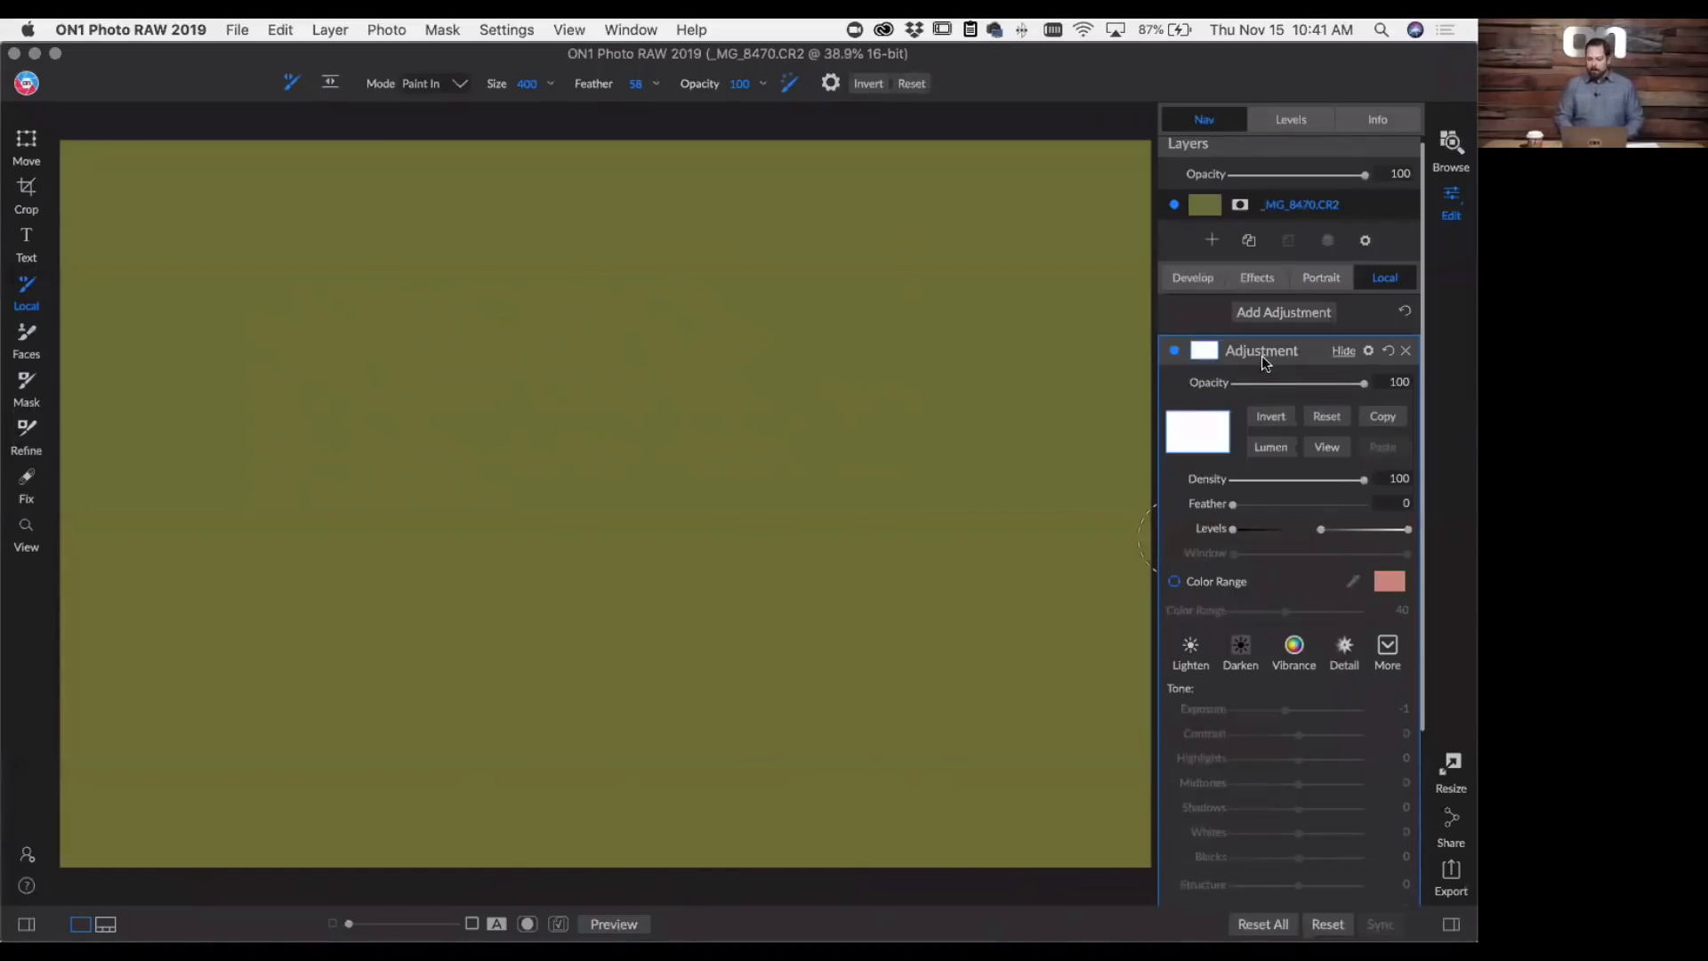
{"action": "left_click", "coordinate": [1405, 353]}
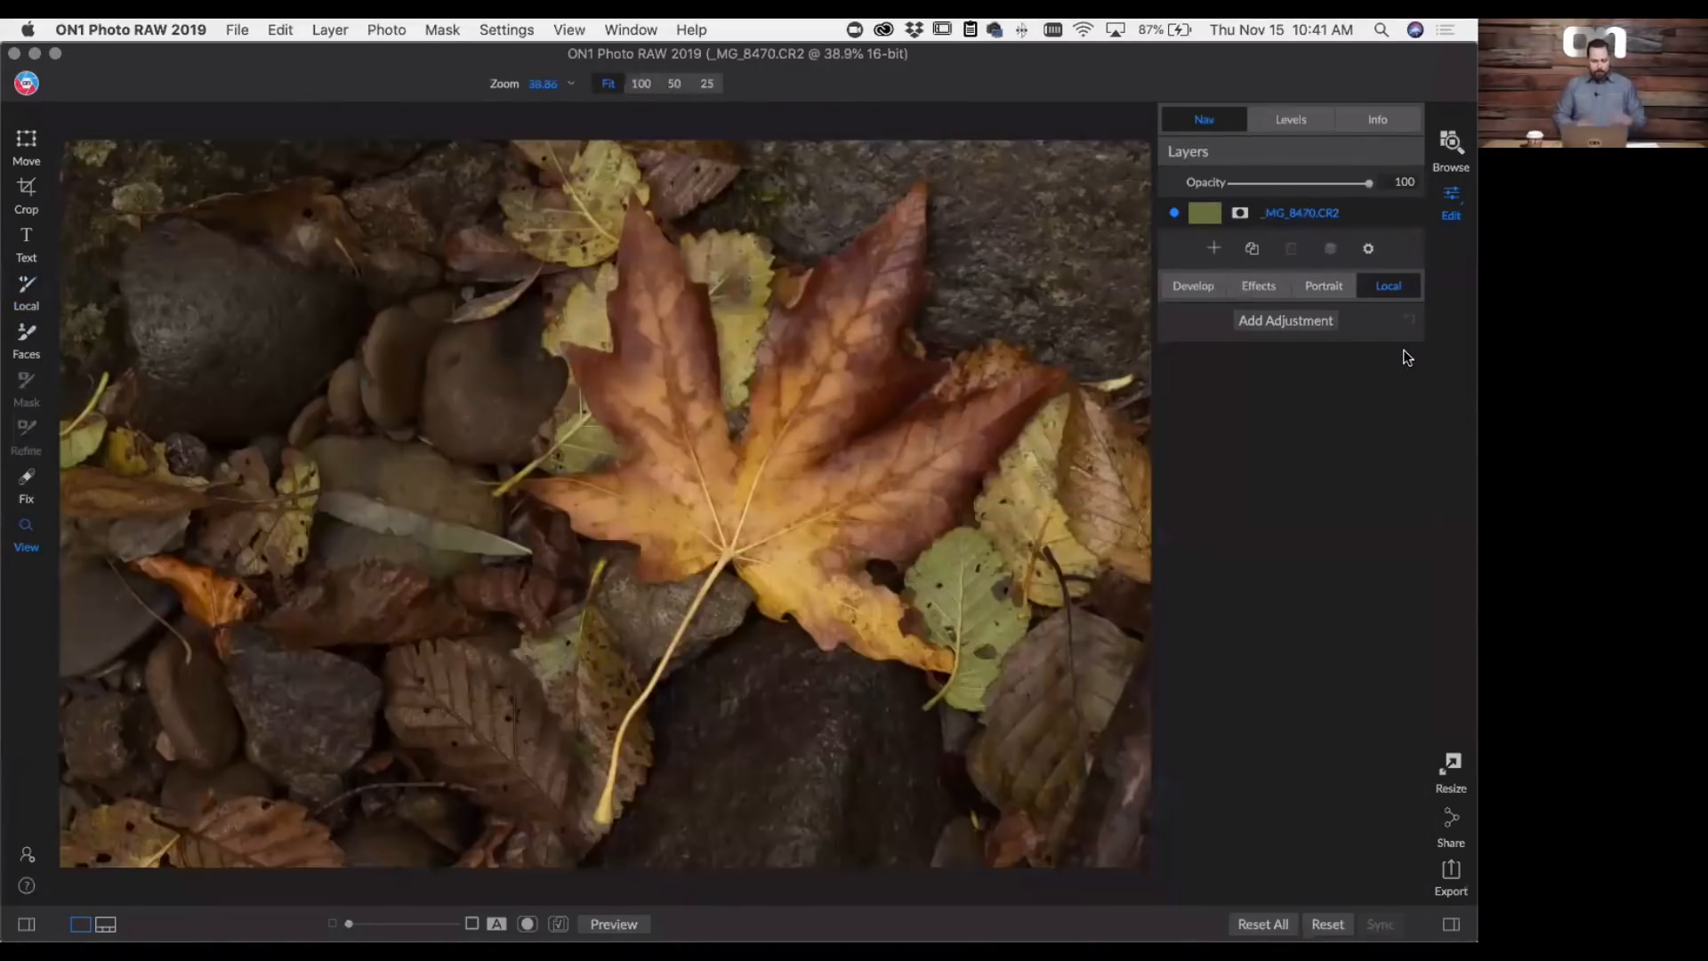
- Return to browsing and open the photo of the smiling couple at the marina for editing
{"action": "left_click", "coordinate": [1451, 142]}
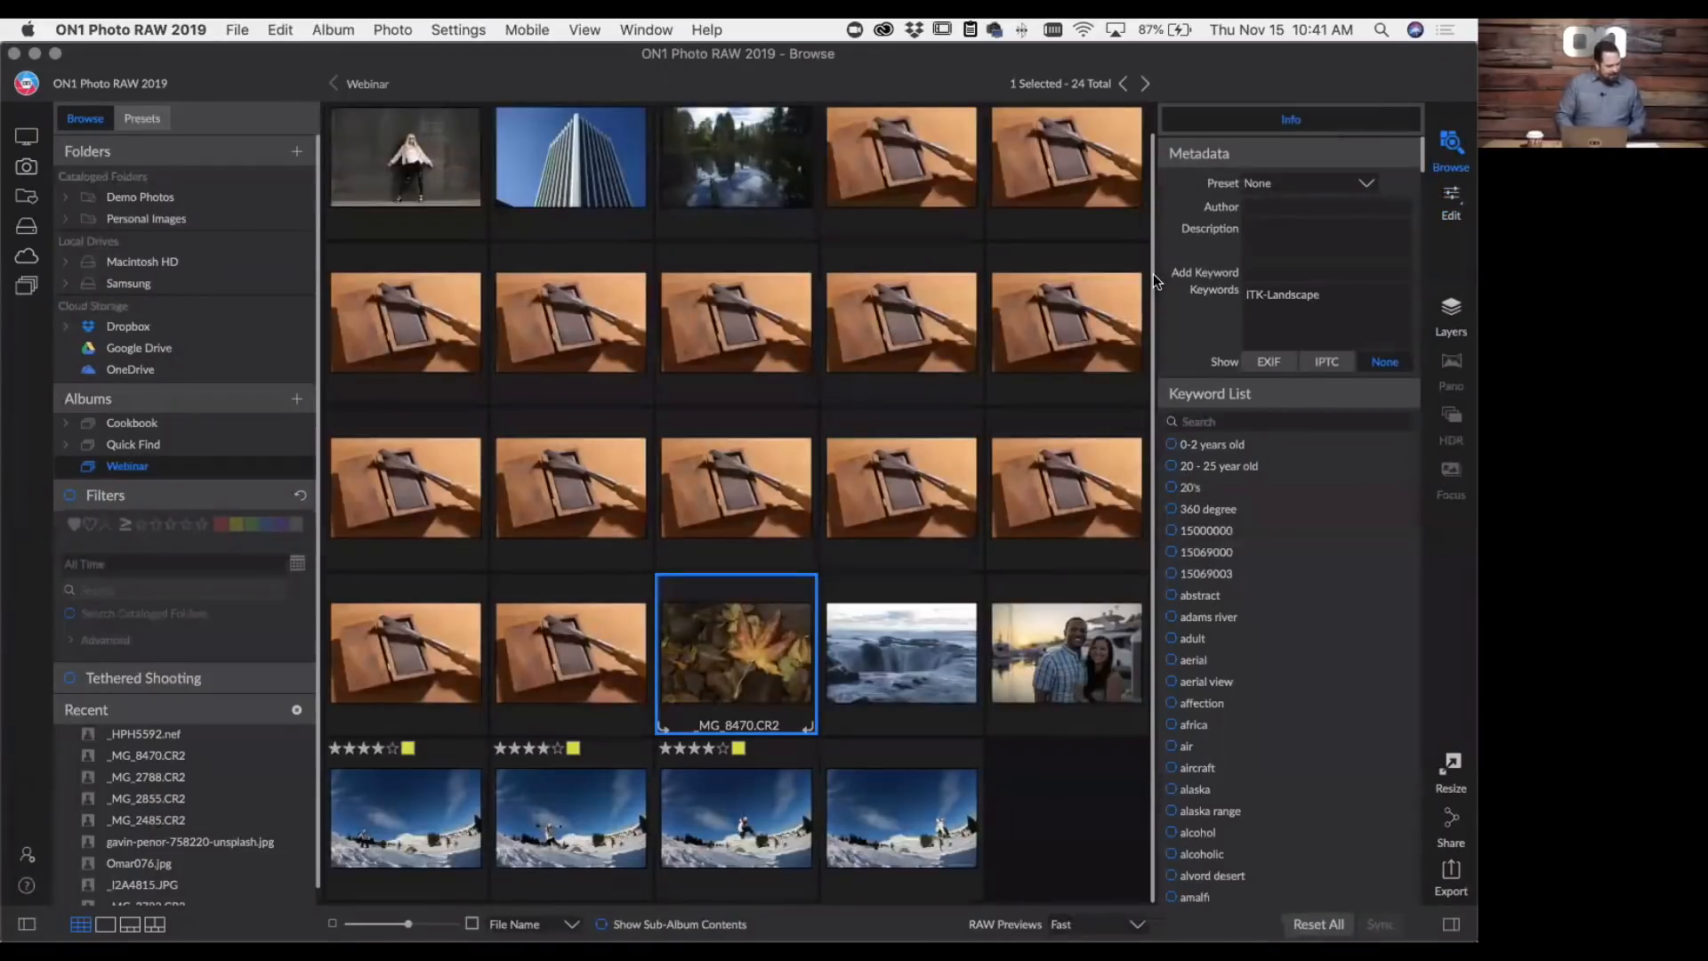
{"action": "left_click", "coordinate": [1048, 653]}
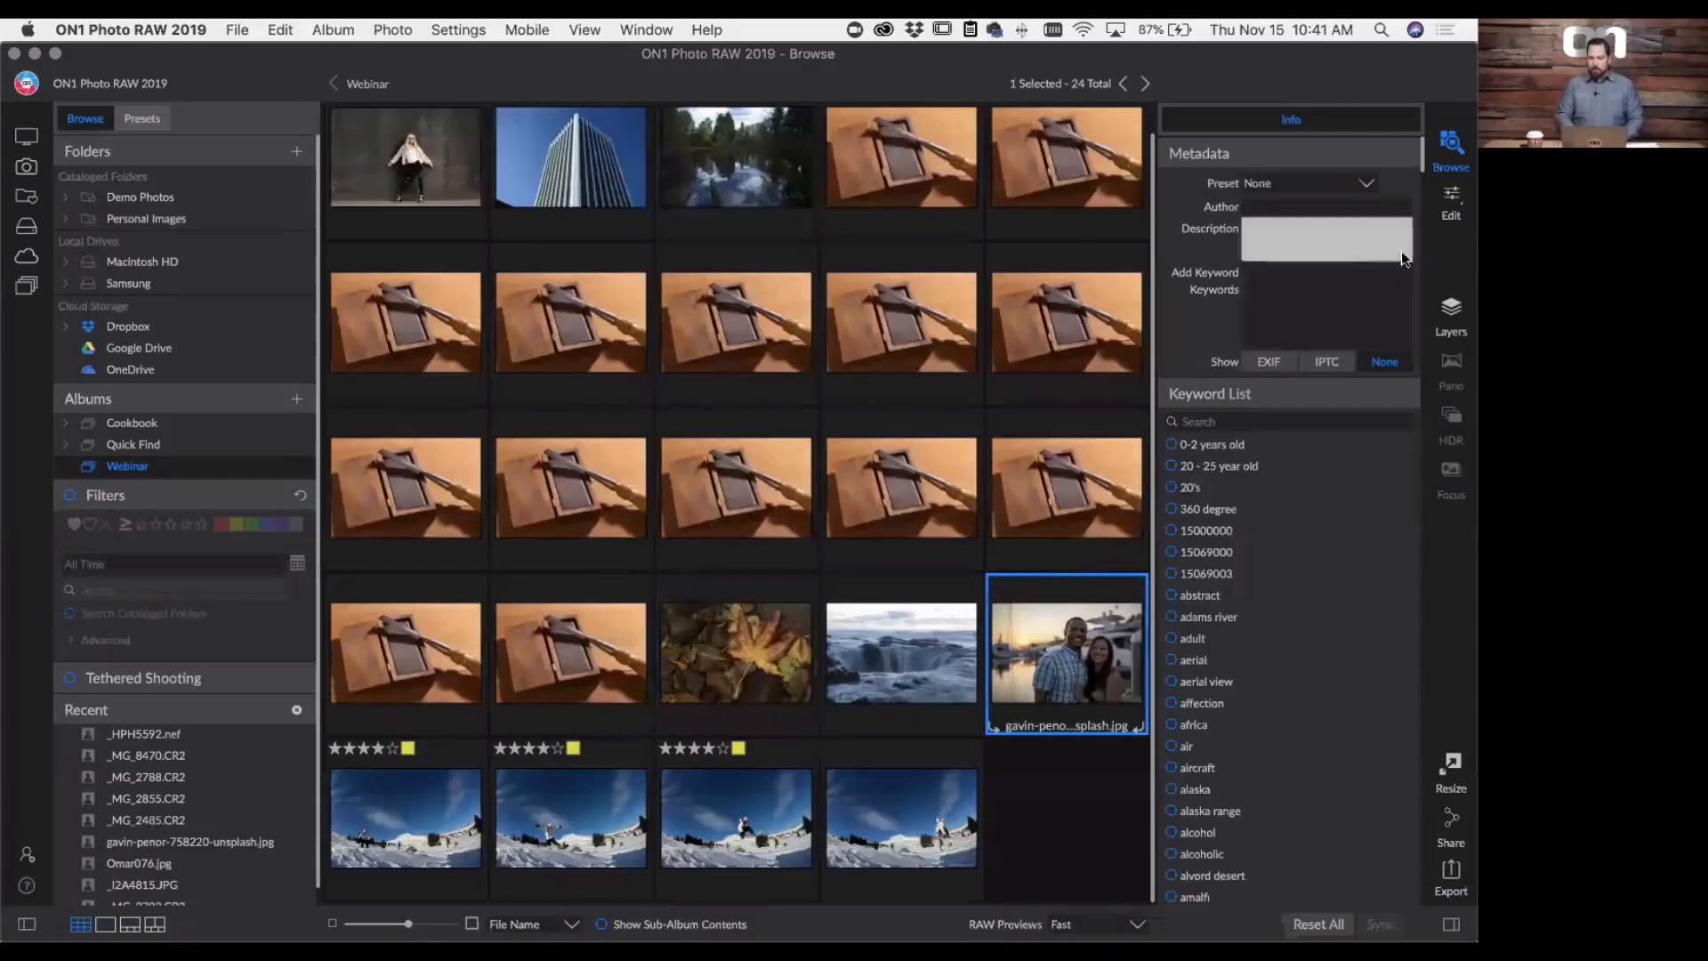
{"action": "left_click", "coordinate": [1450, 206]}
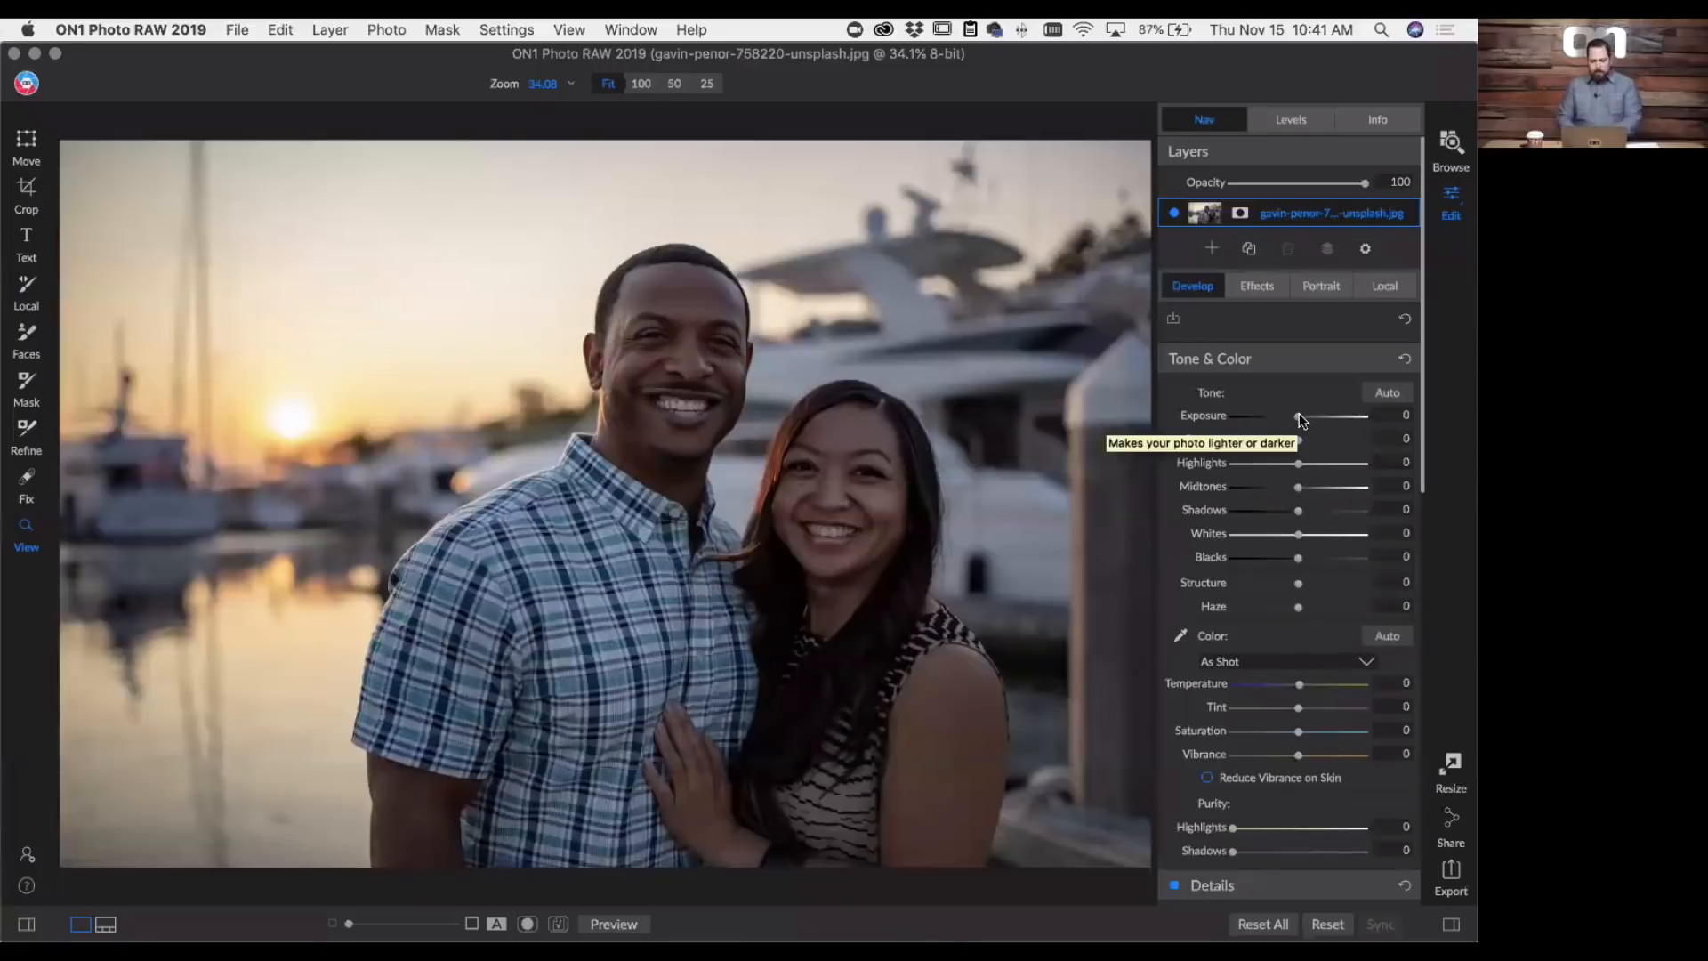
- Set the couple photo's tone to Exposure 0.05, Blacks 1, Midtones 29 and Highlights -44
{"action": "left_click_drag", "start_coordinate": [1332, 415], "coordinate": [1298, 419]}
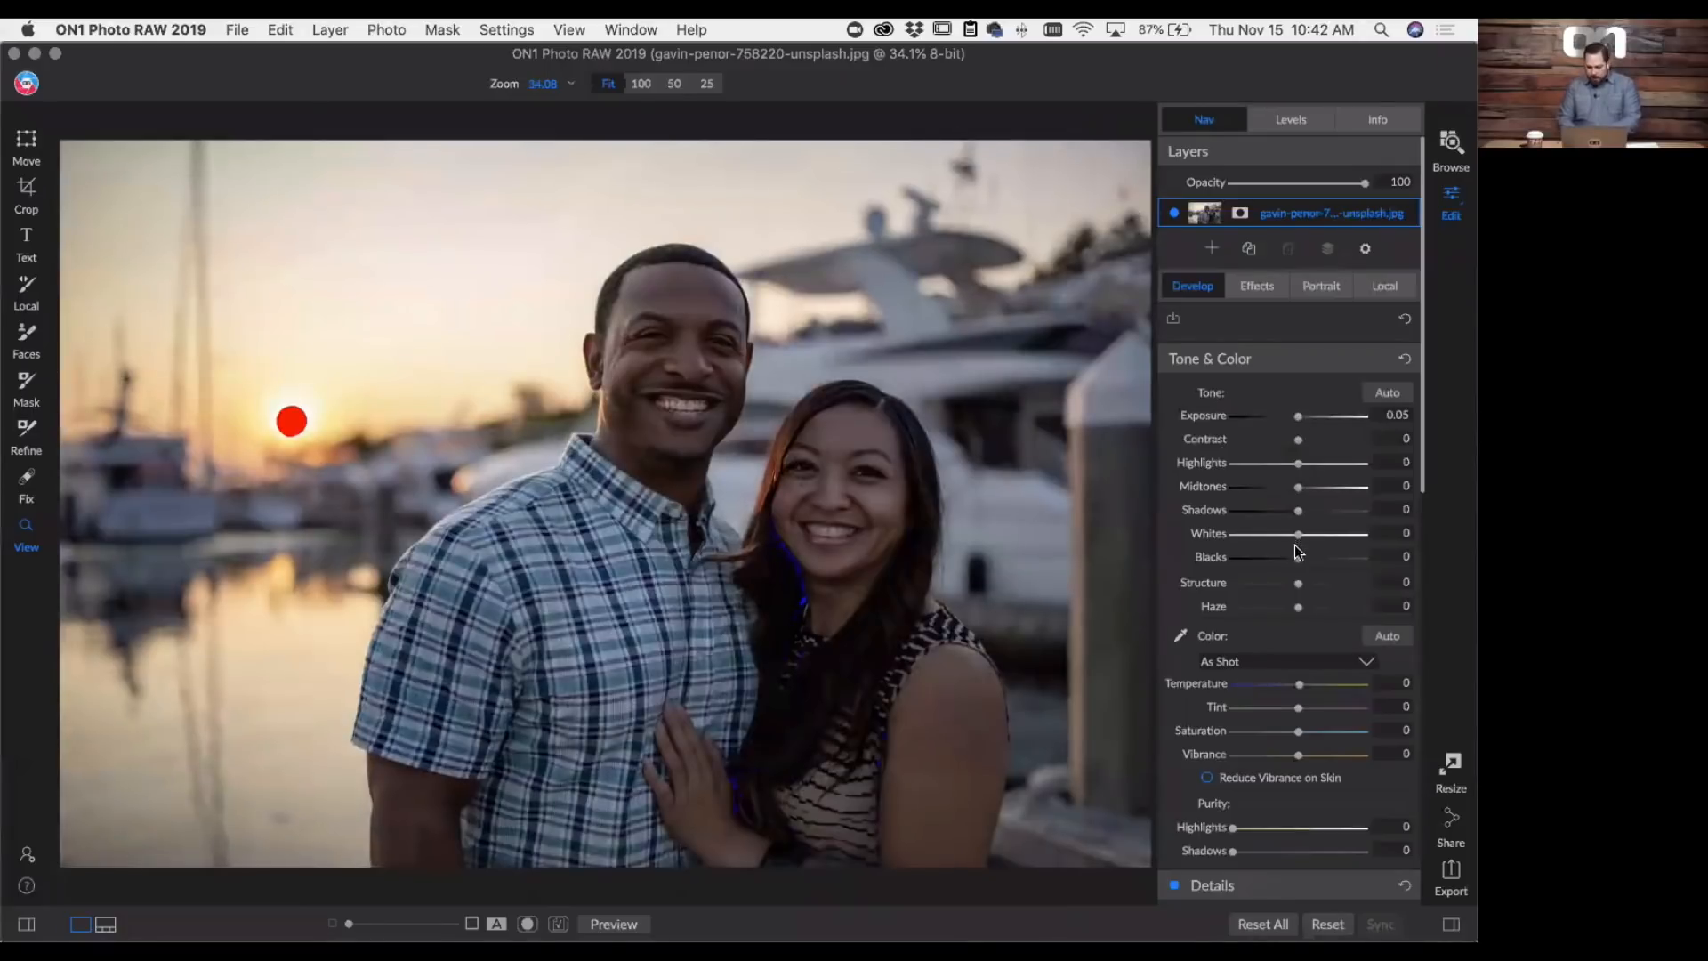
{"action": "left_click_drag", "start_coordinate": [1299, 563], "coordinate": [1300, 560]}
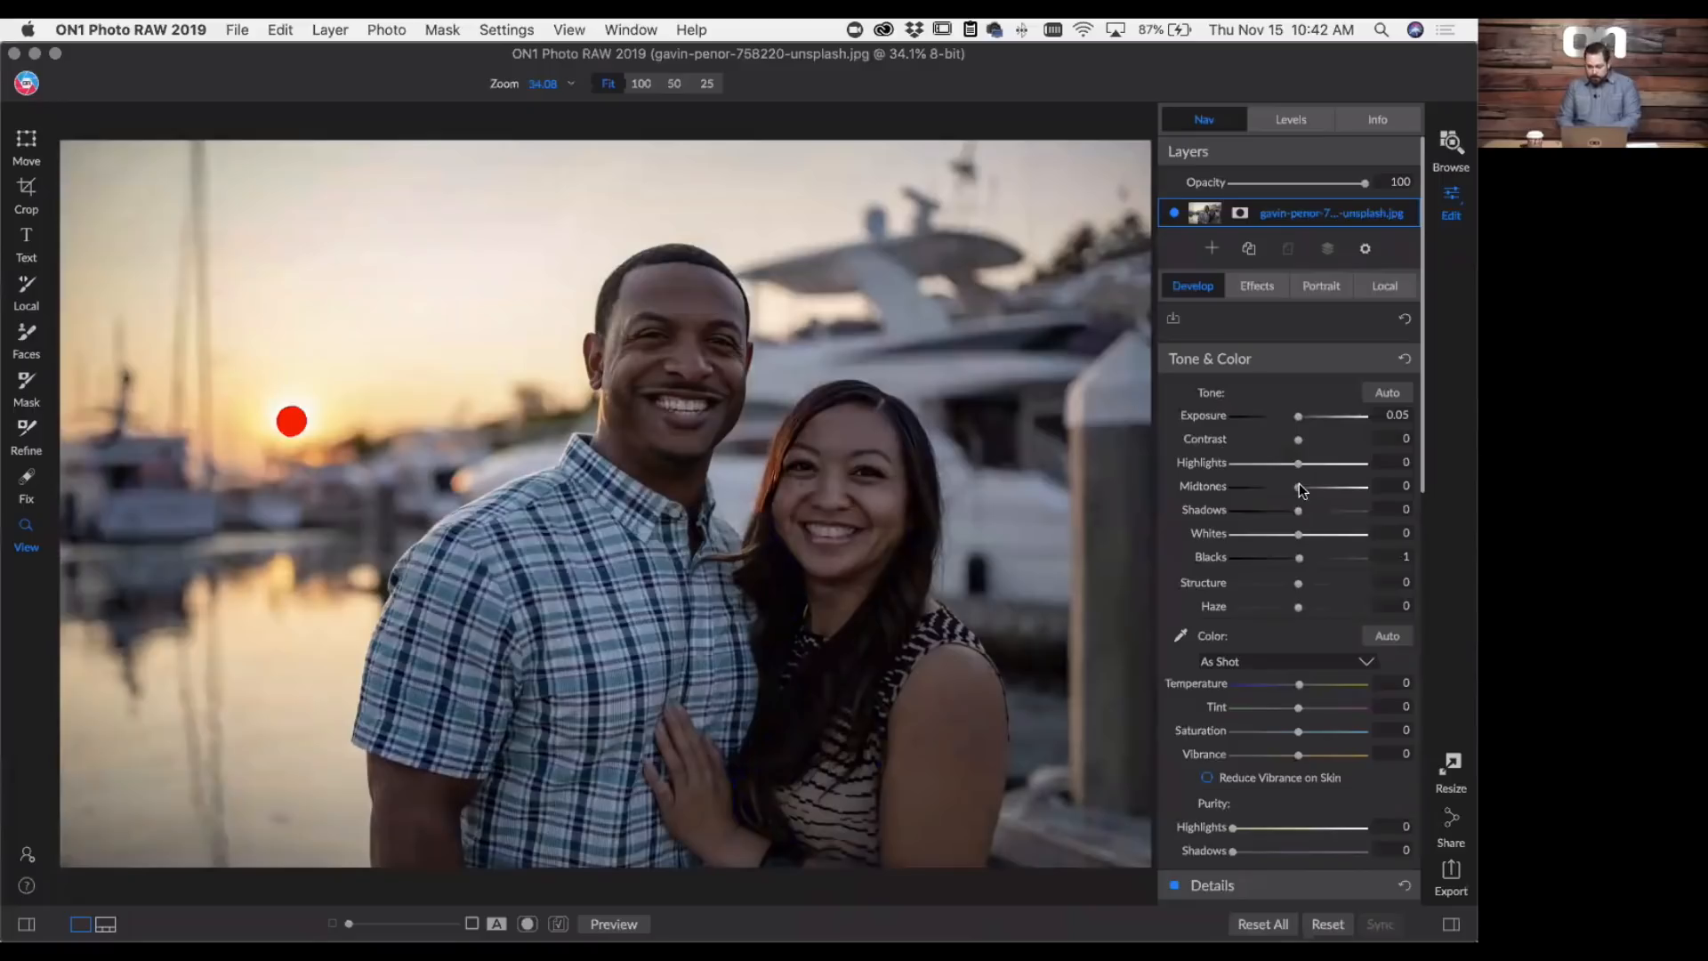
{"action": "left_click_drag", "start_coordinate": [1298, 487], "coordinate": [1269, 464]}
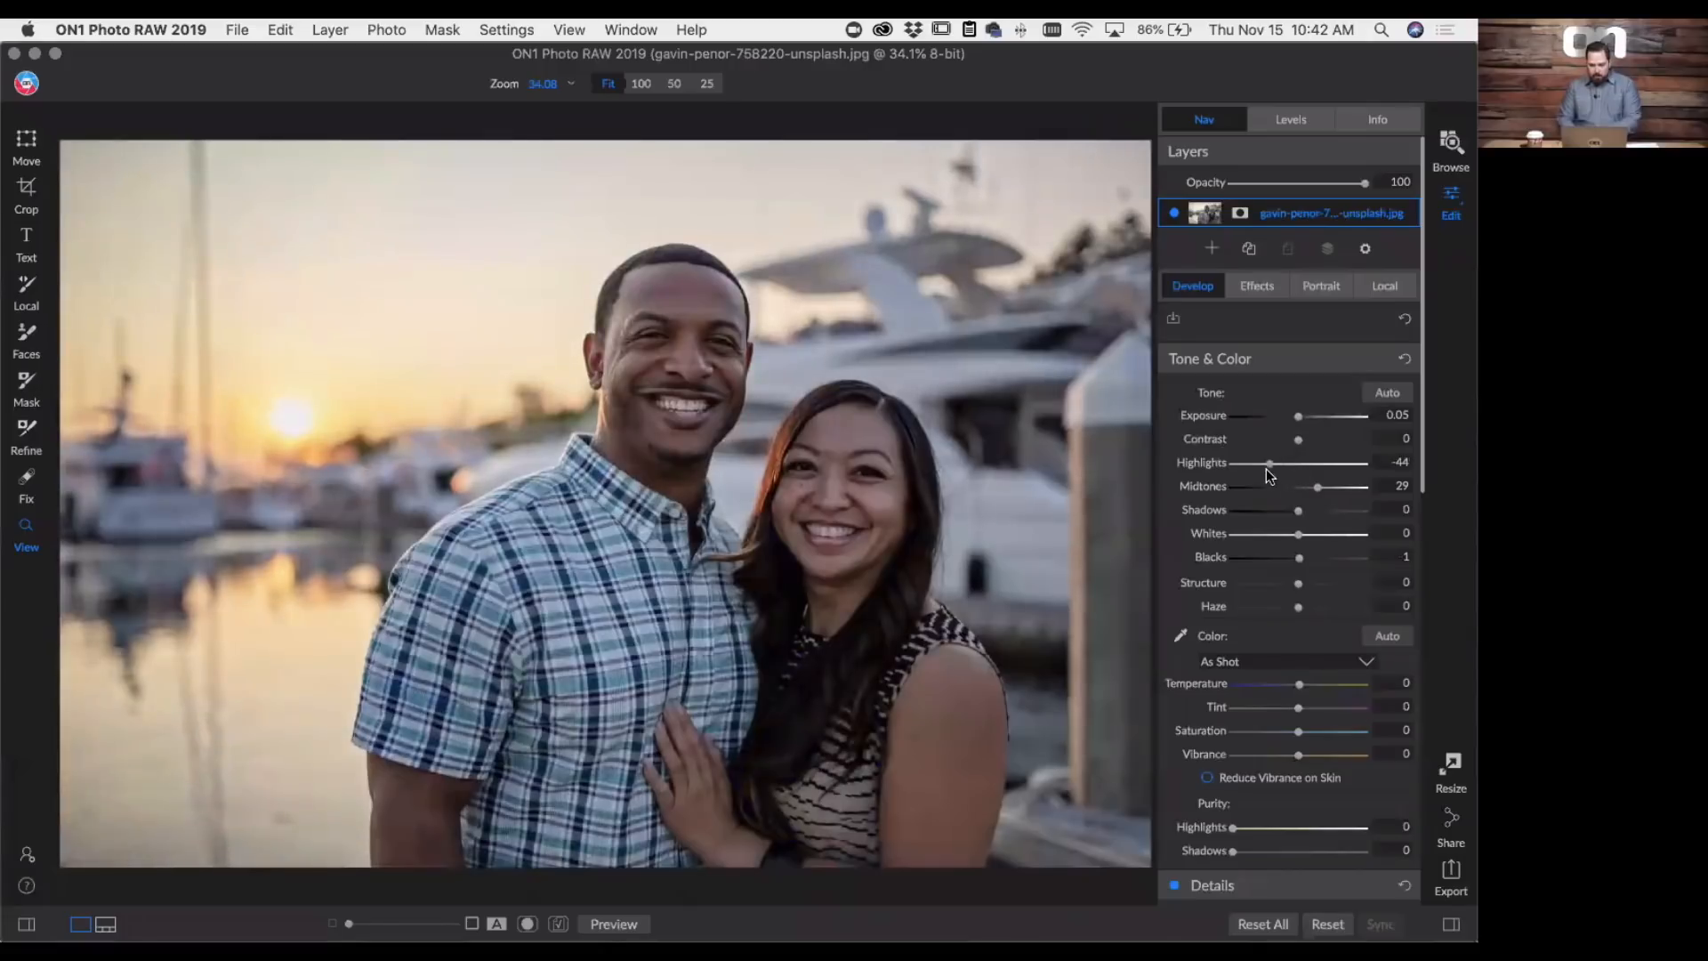
- Enable Portrait skin retouching for the woman's face, with Blemishes 59, Smoothing 26 and Range 370
{"action": "left_click", "coordinate": [1323, 288]}
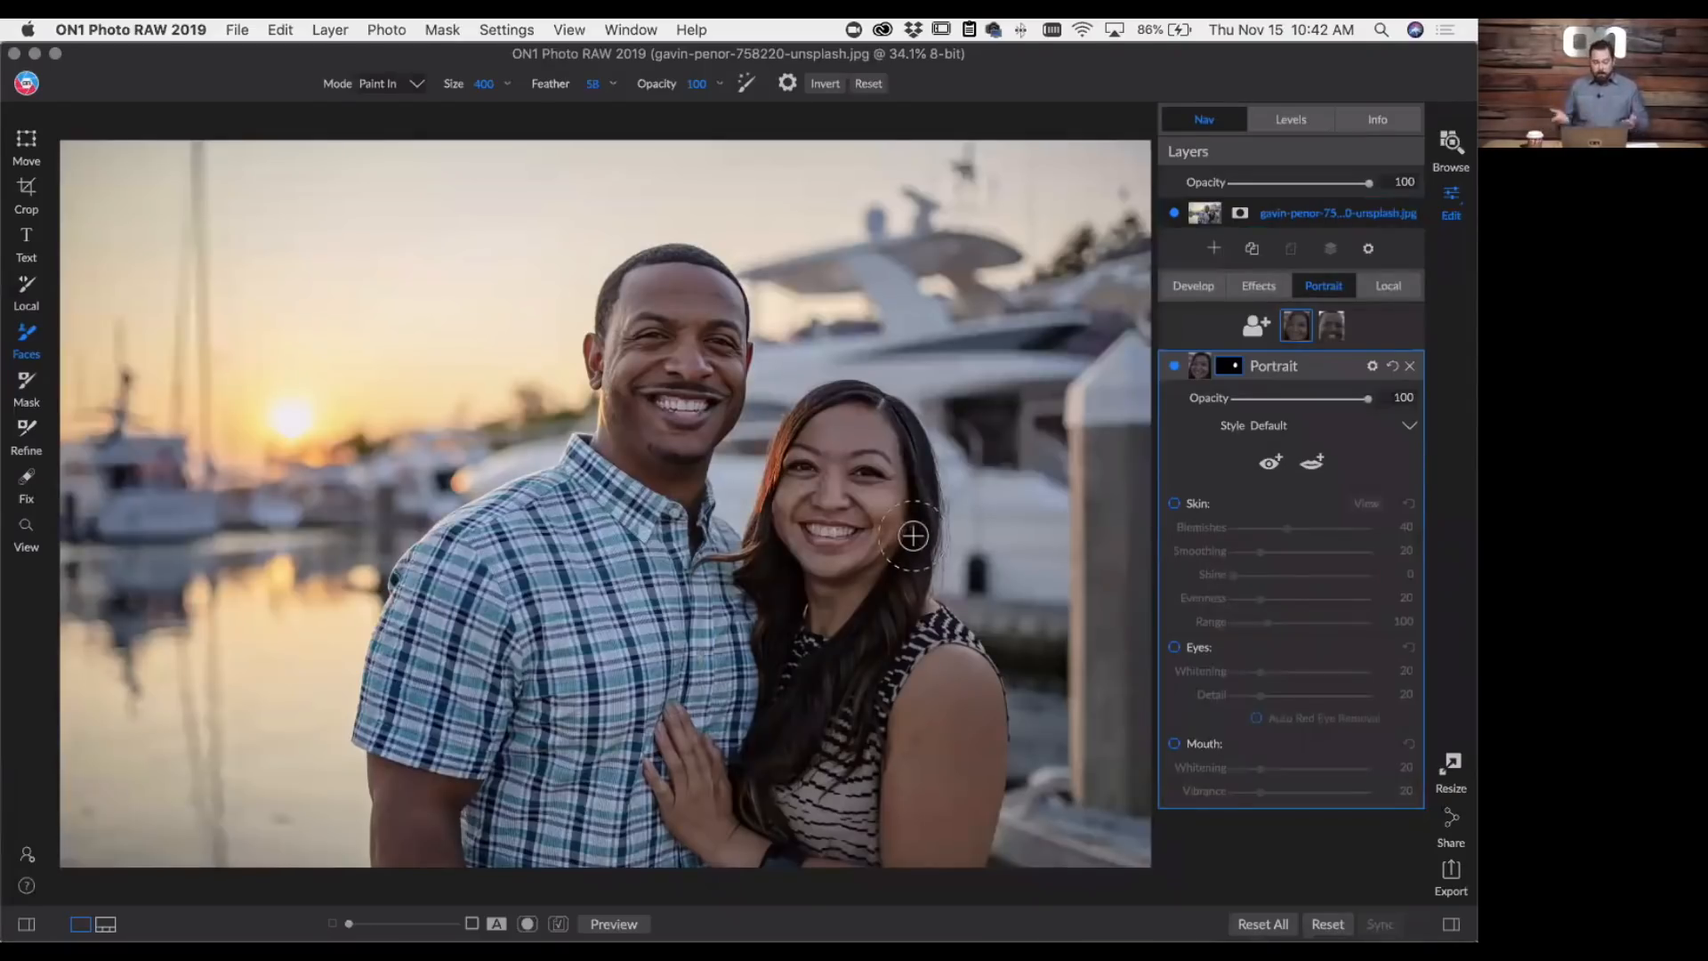
{"action": "key", "text": "super+equal"}
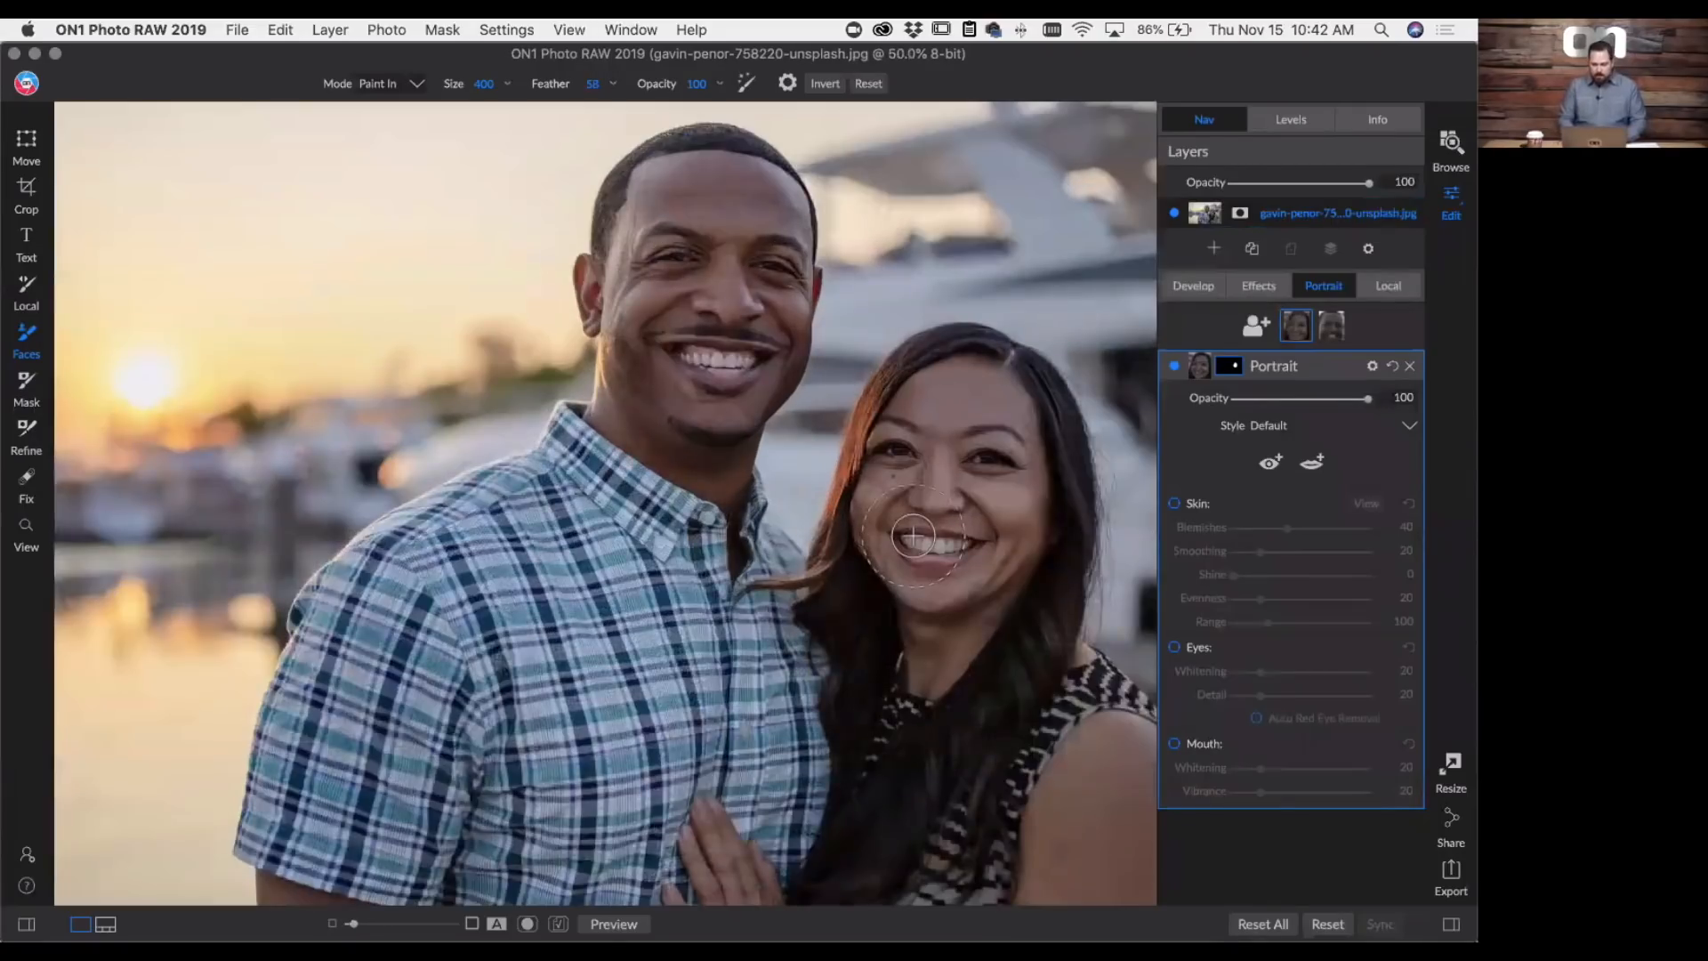
{"action": "key", "text": "super+equal"}
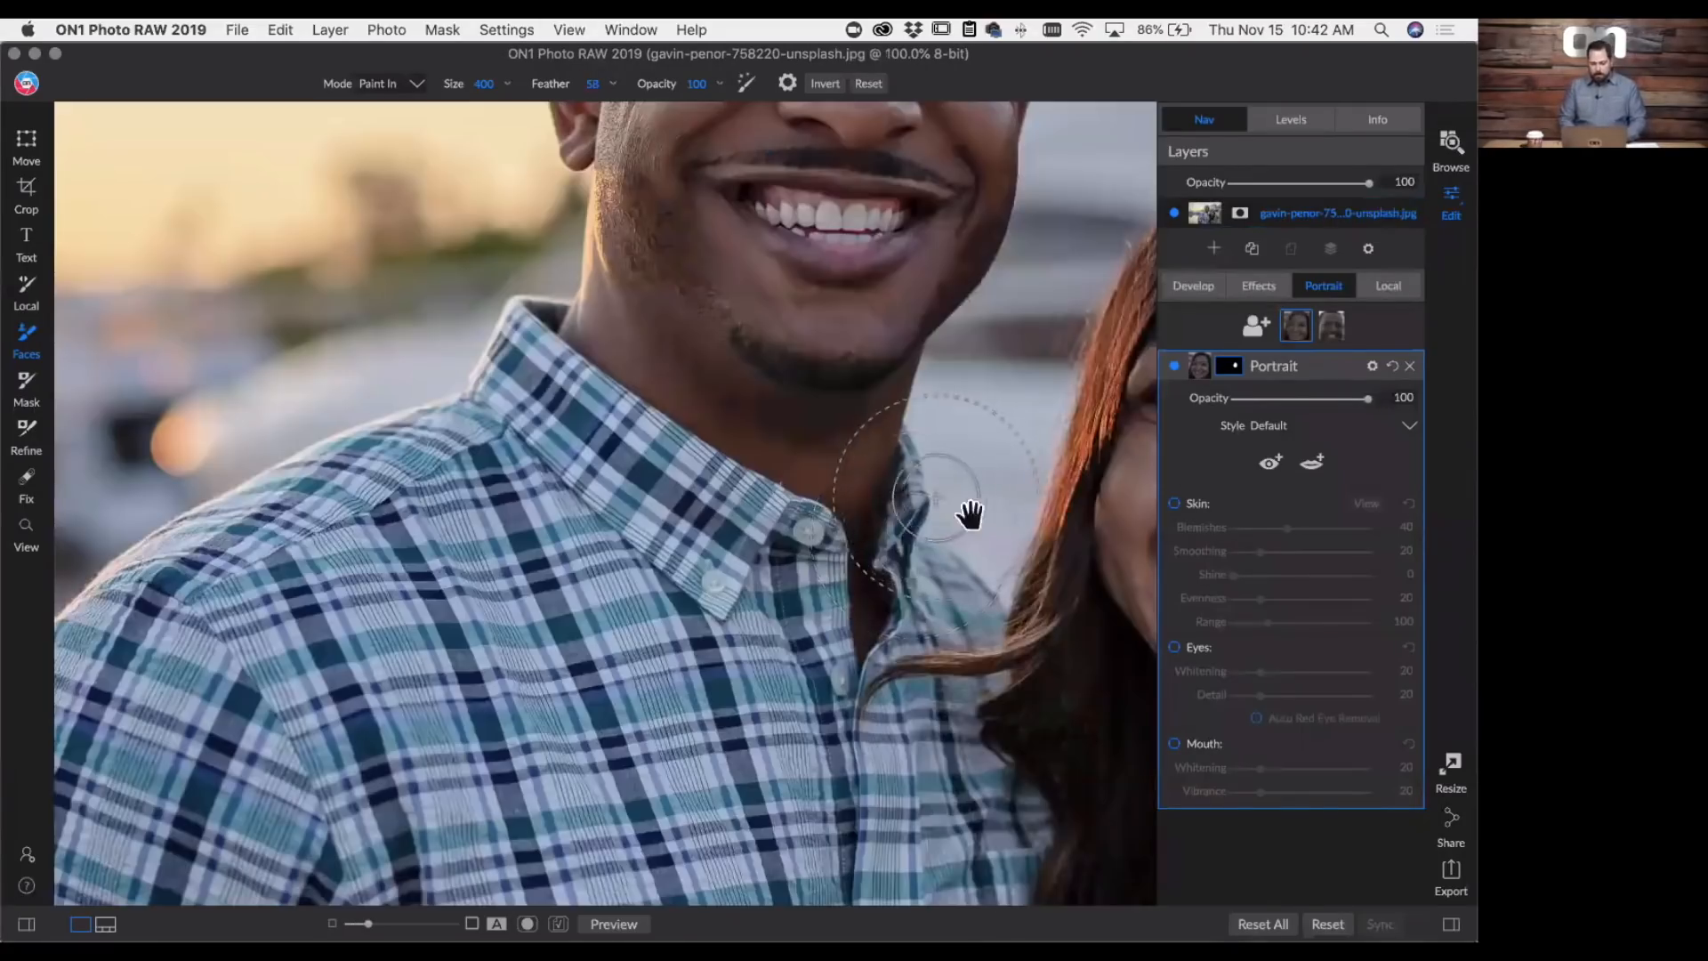
{"action": "left_click_drag", "start_coordinate": [969, 512], "coordinate": [387, 459]}
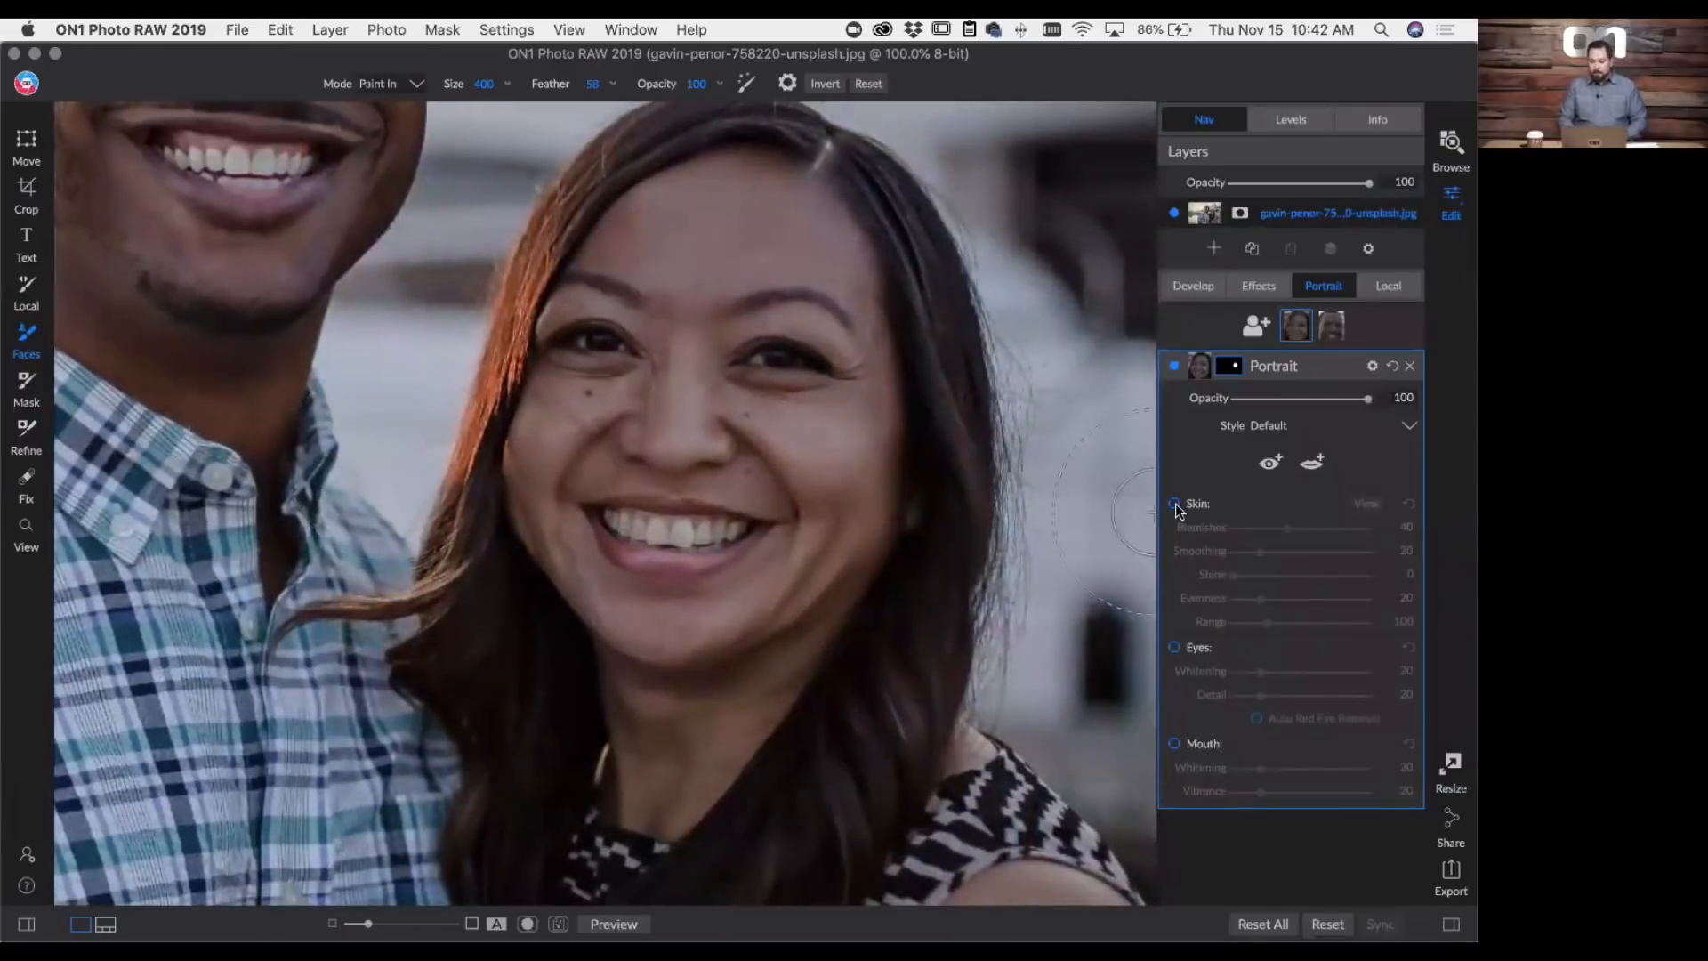
{"action": "left_click", "coordinate": [1174, 504]}
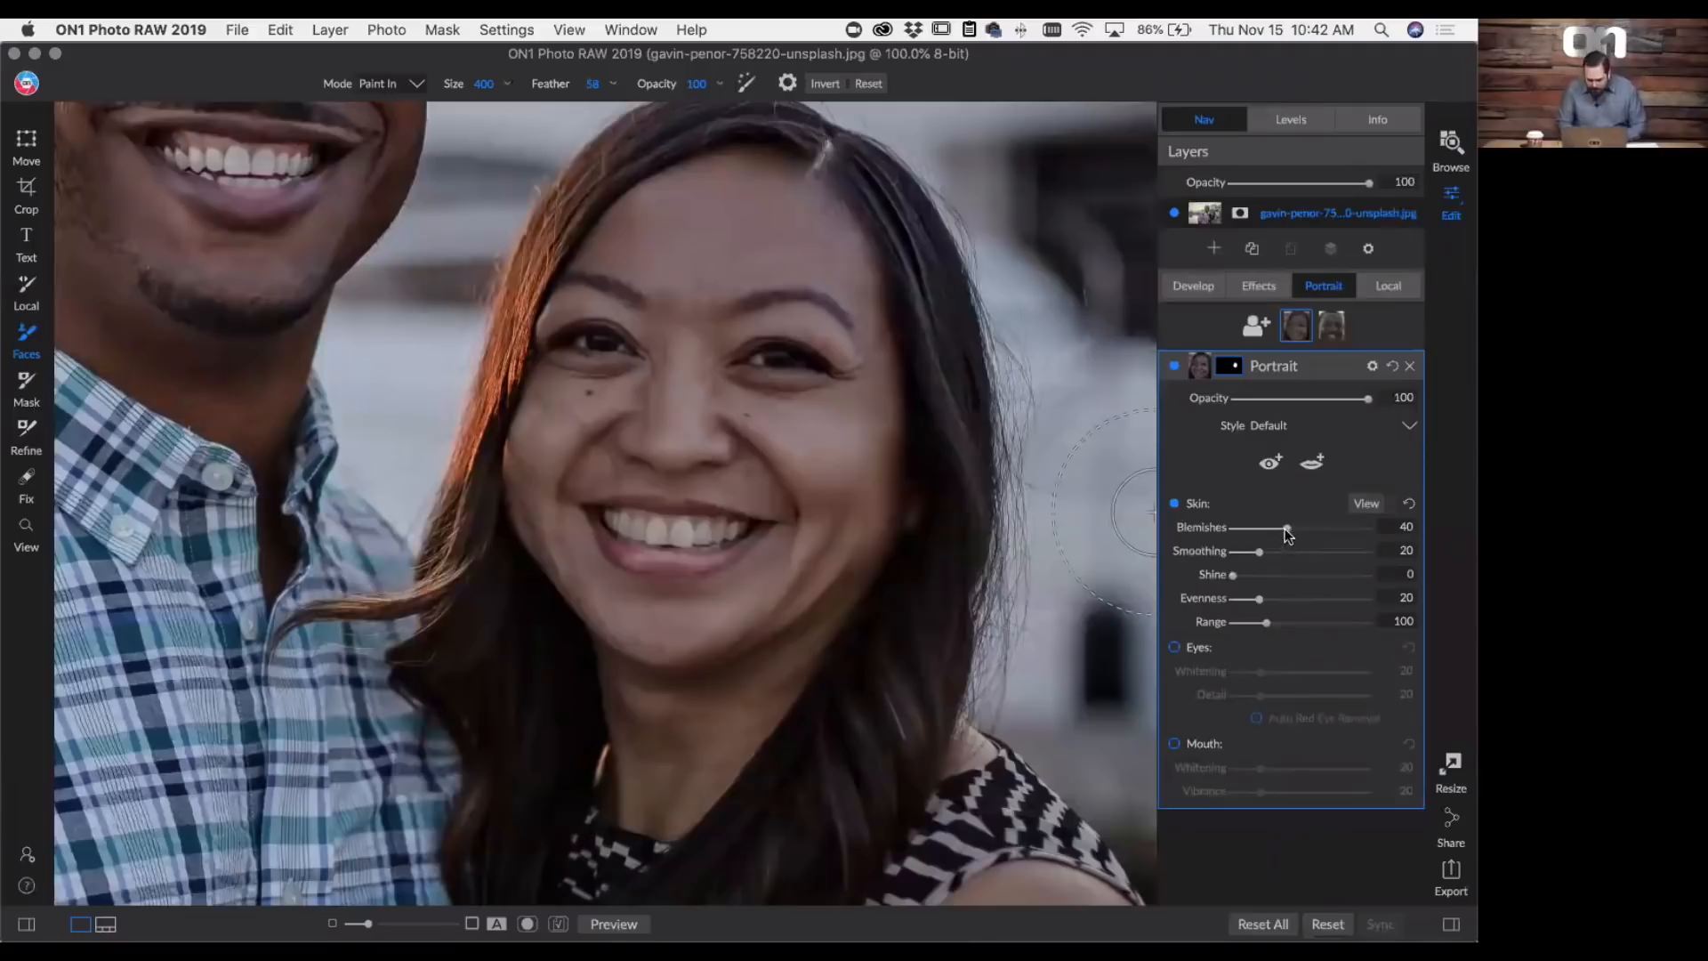
{"action": "left_click_drag", "start_coordinate": [1289, 532], "coordinate": [1305, 532]}
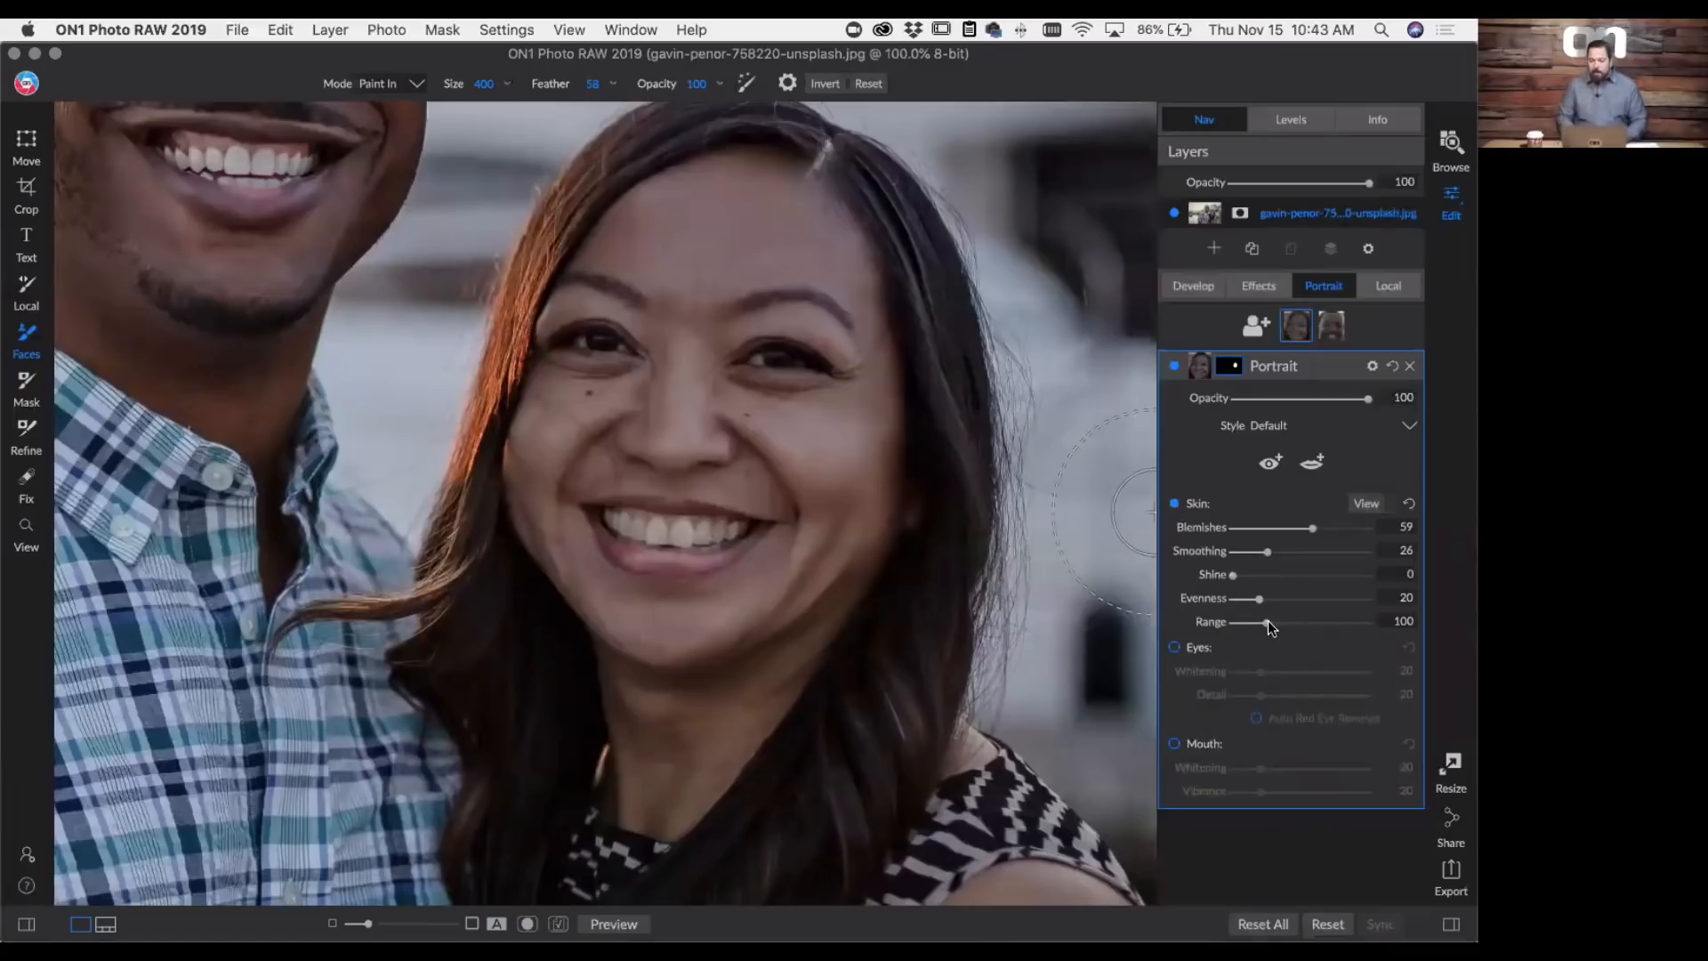
{"action": "left_click_drag", "start_coordinate": [1267, 621], "coordinate": [1345, 623]}
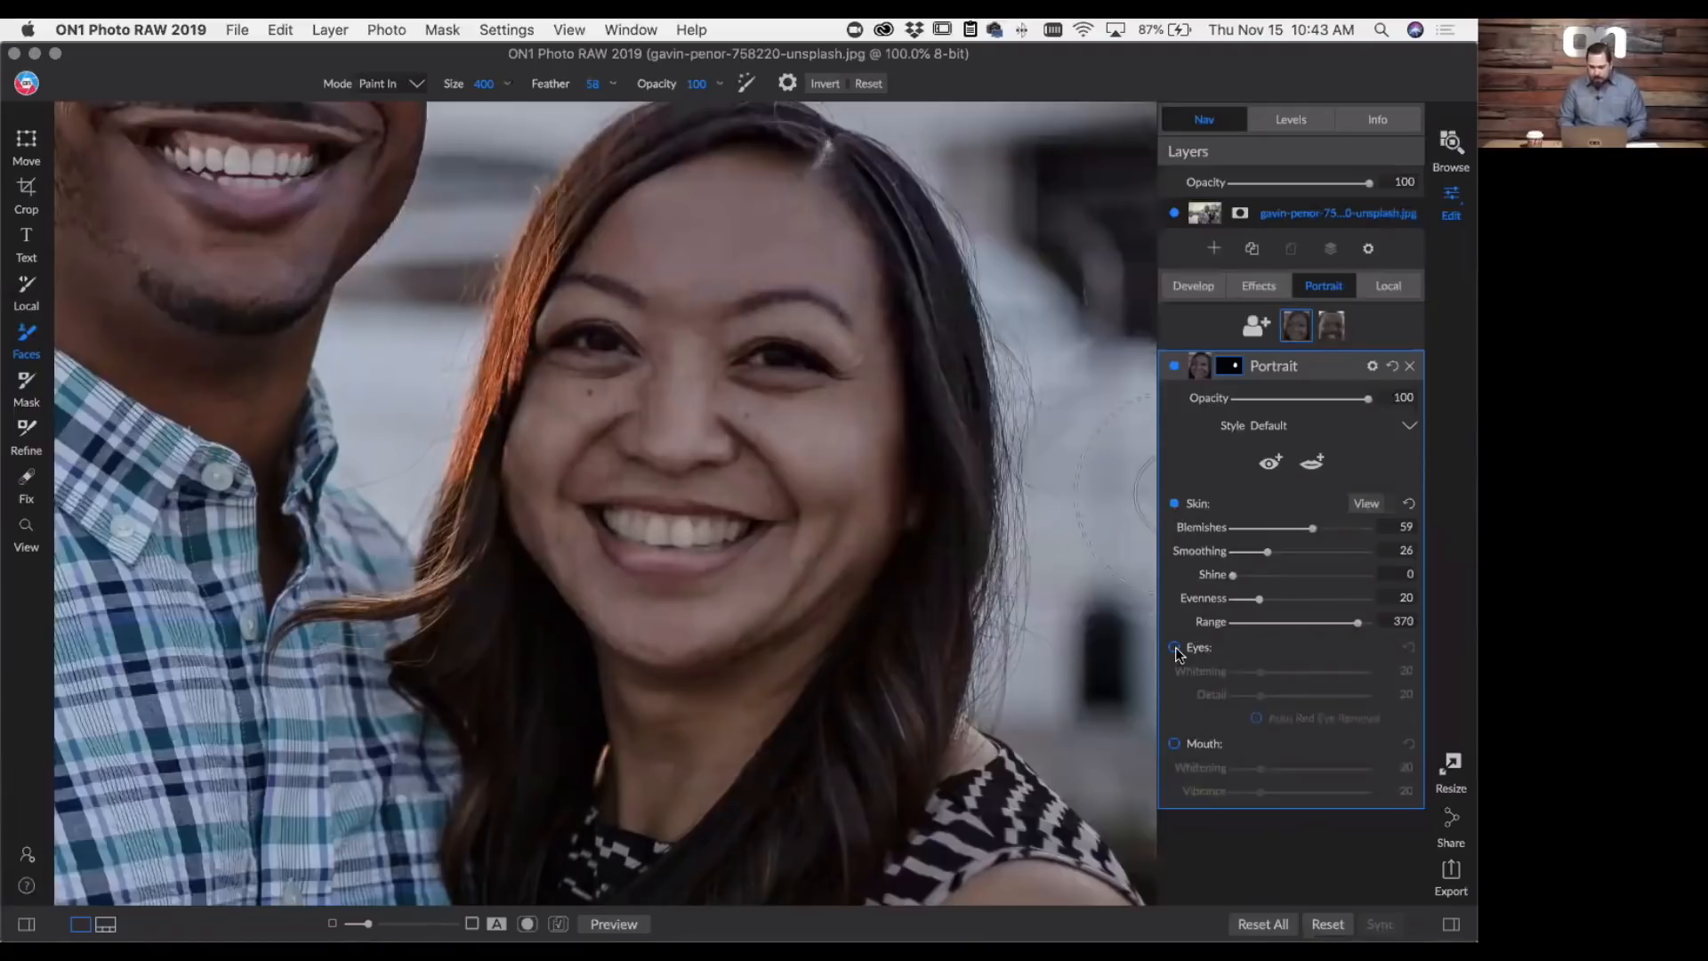
- Mark both of the woman's eyes, fit the outlines to the eye shapes, and set the eyes' Whitening to 73
{"action": "left_click", "coordinate": [1270, 462]}
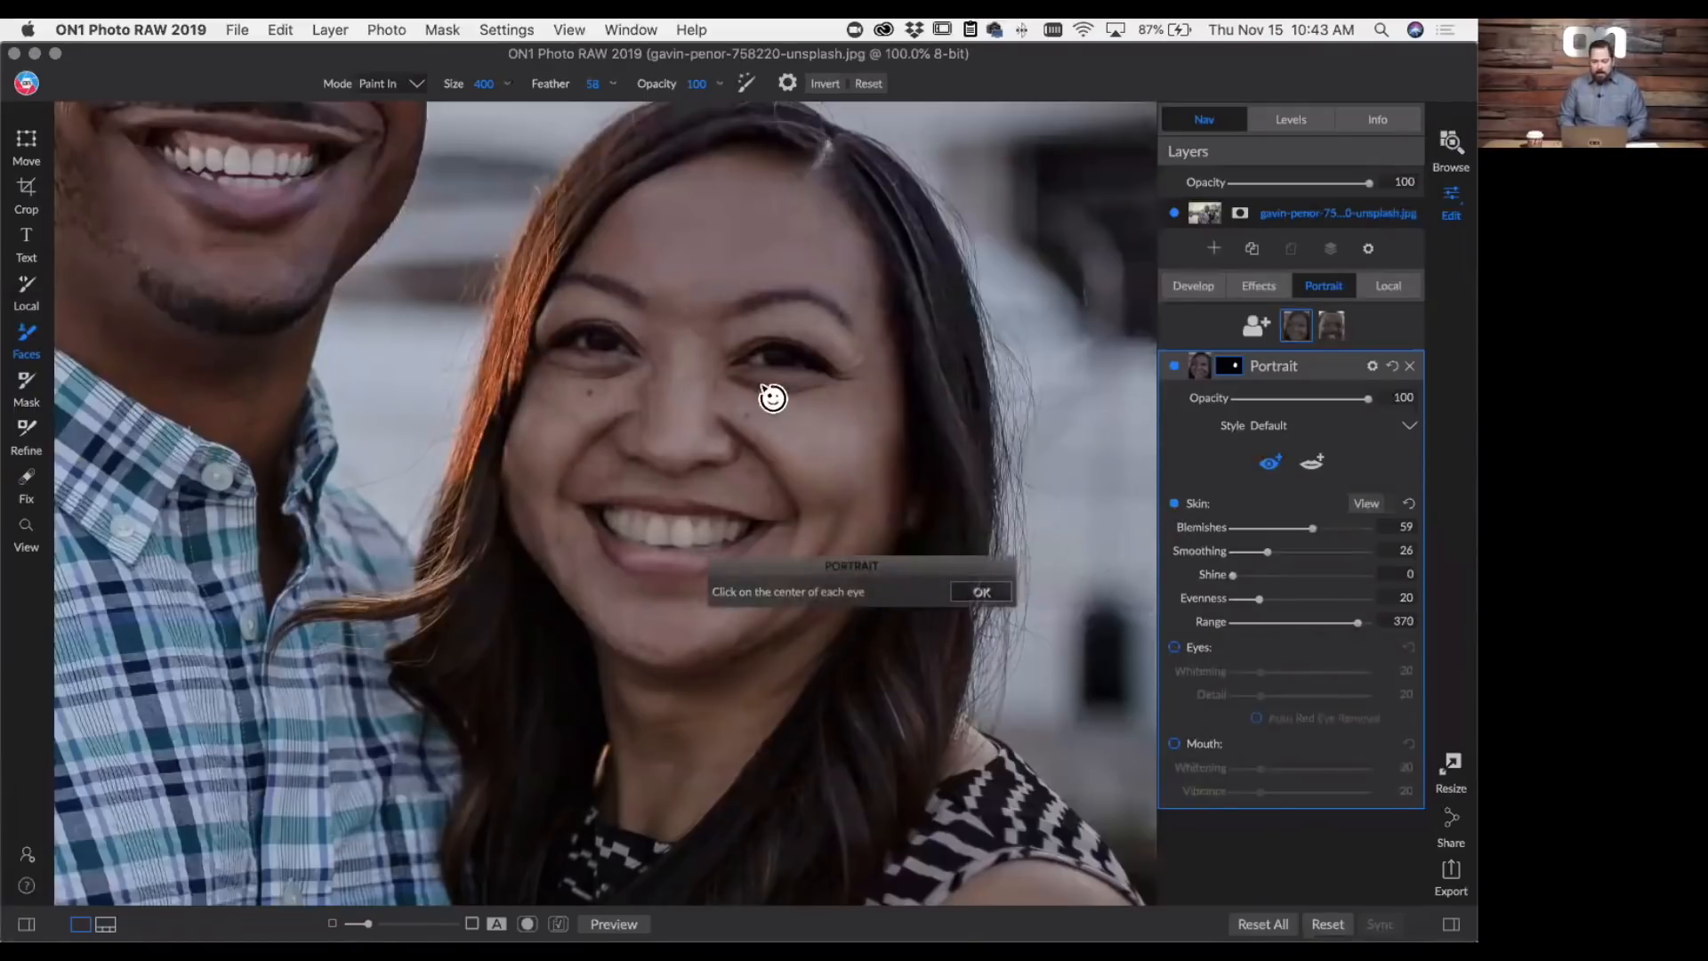
{"action": "left_click", "coordinate": [605, 347]}
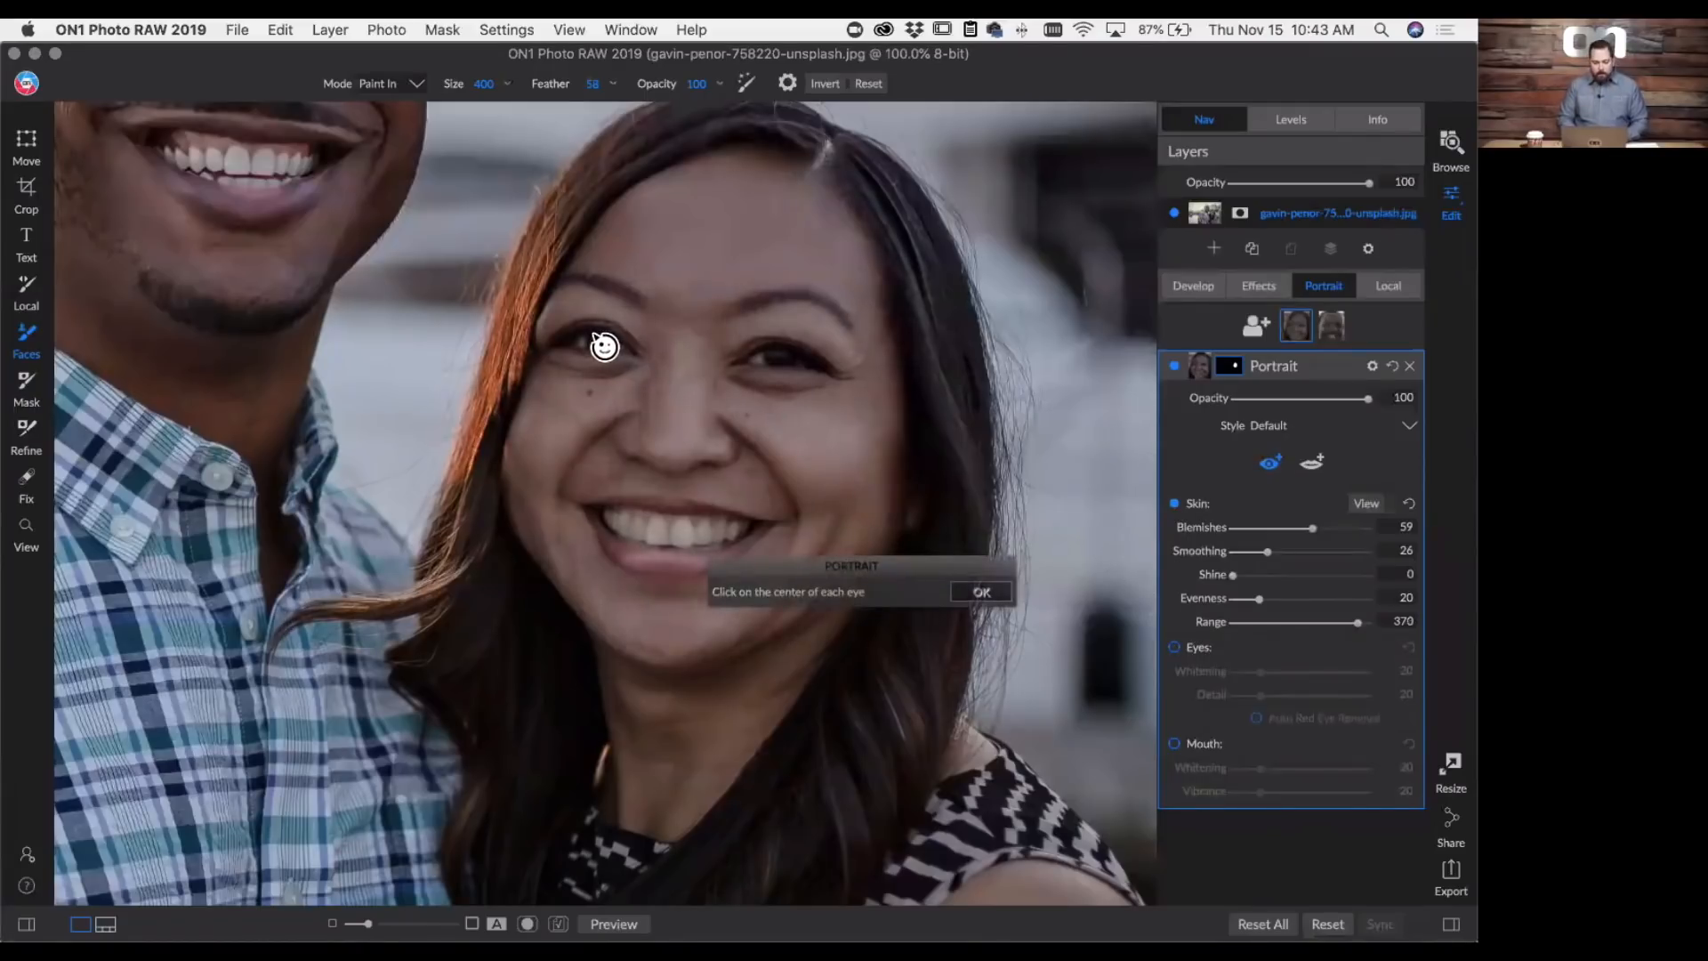
{"action": "left_click", "coordinate": [785, 367]}
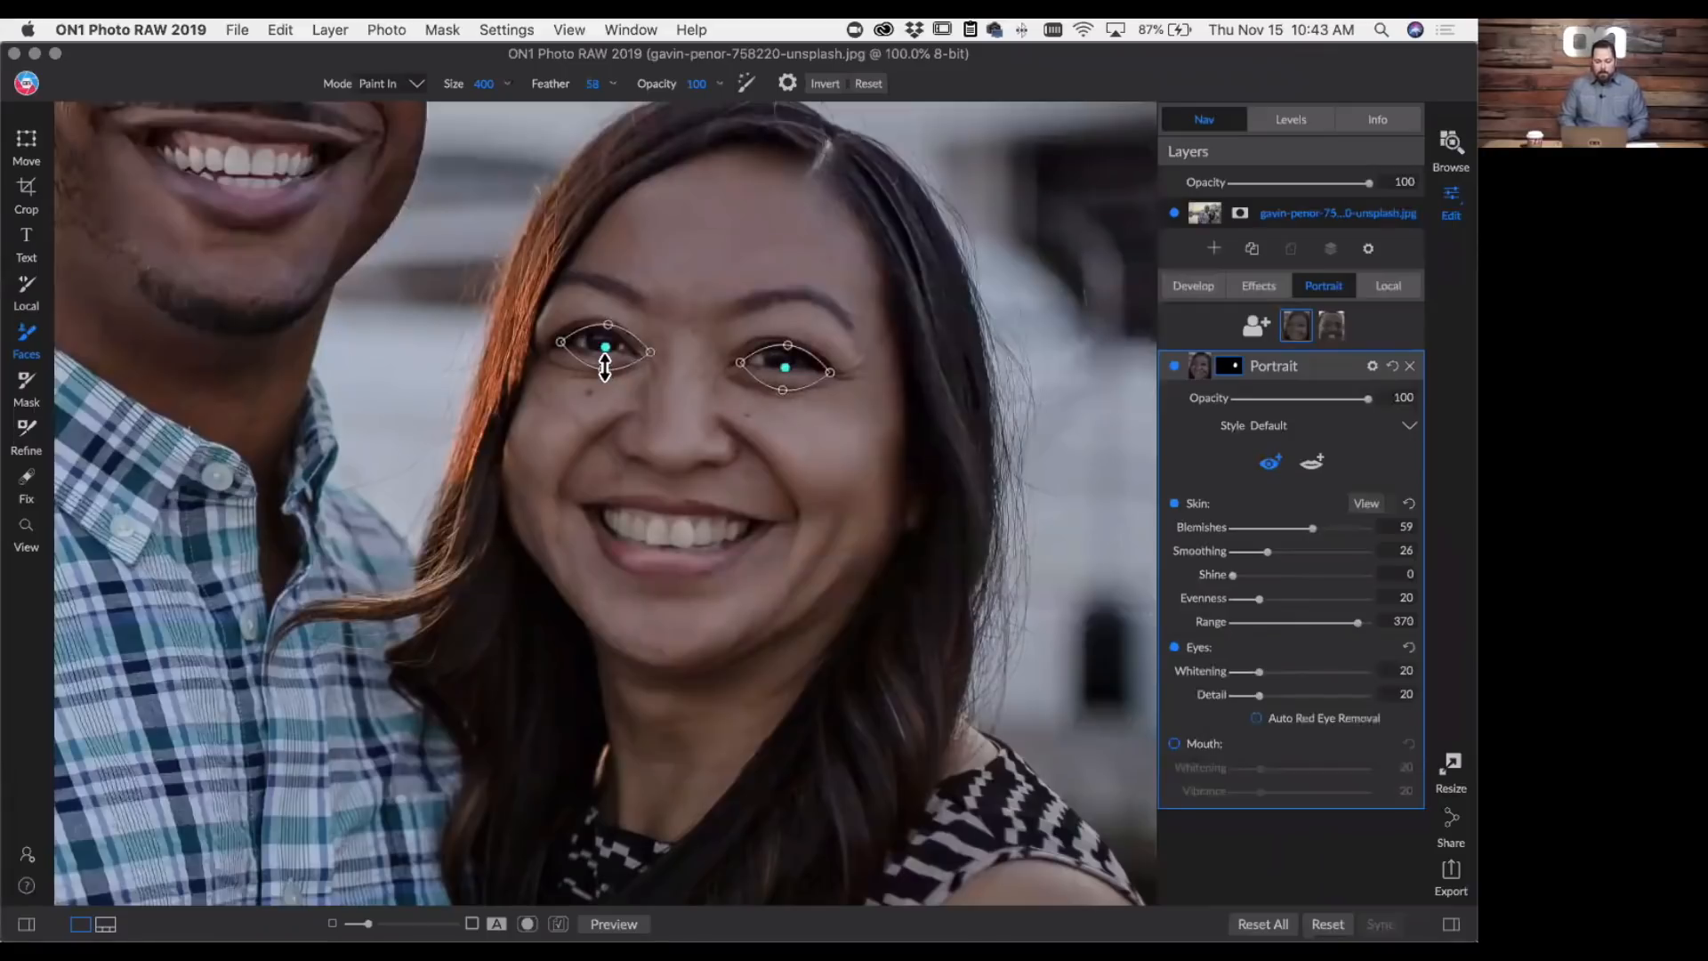
{"action": "left_click_drag", "start_coordinate": [605, 367], "coordinate": [605, 331]}
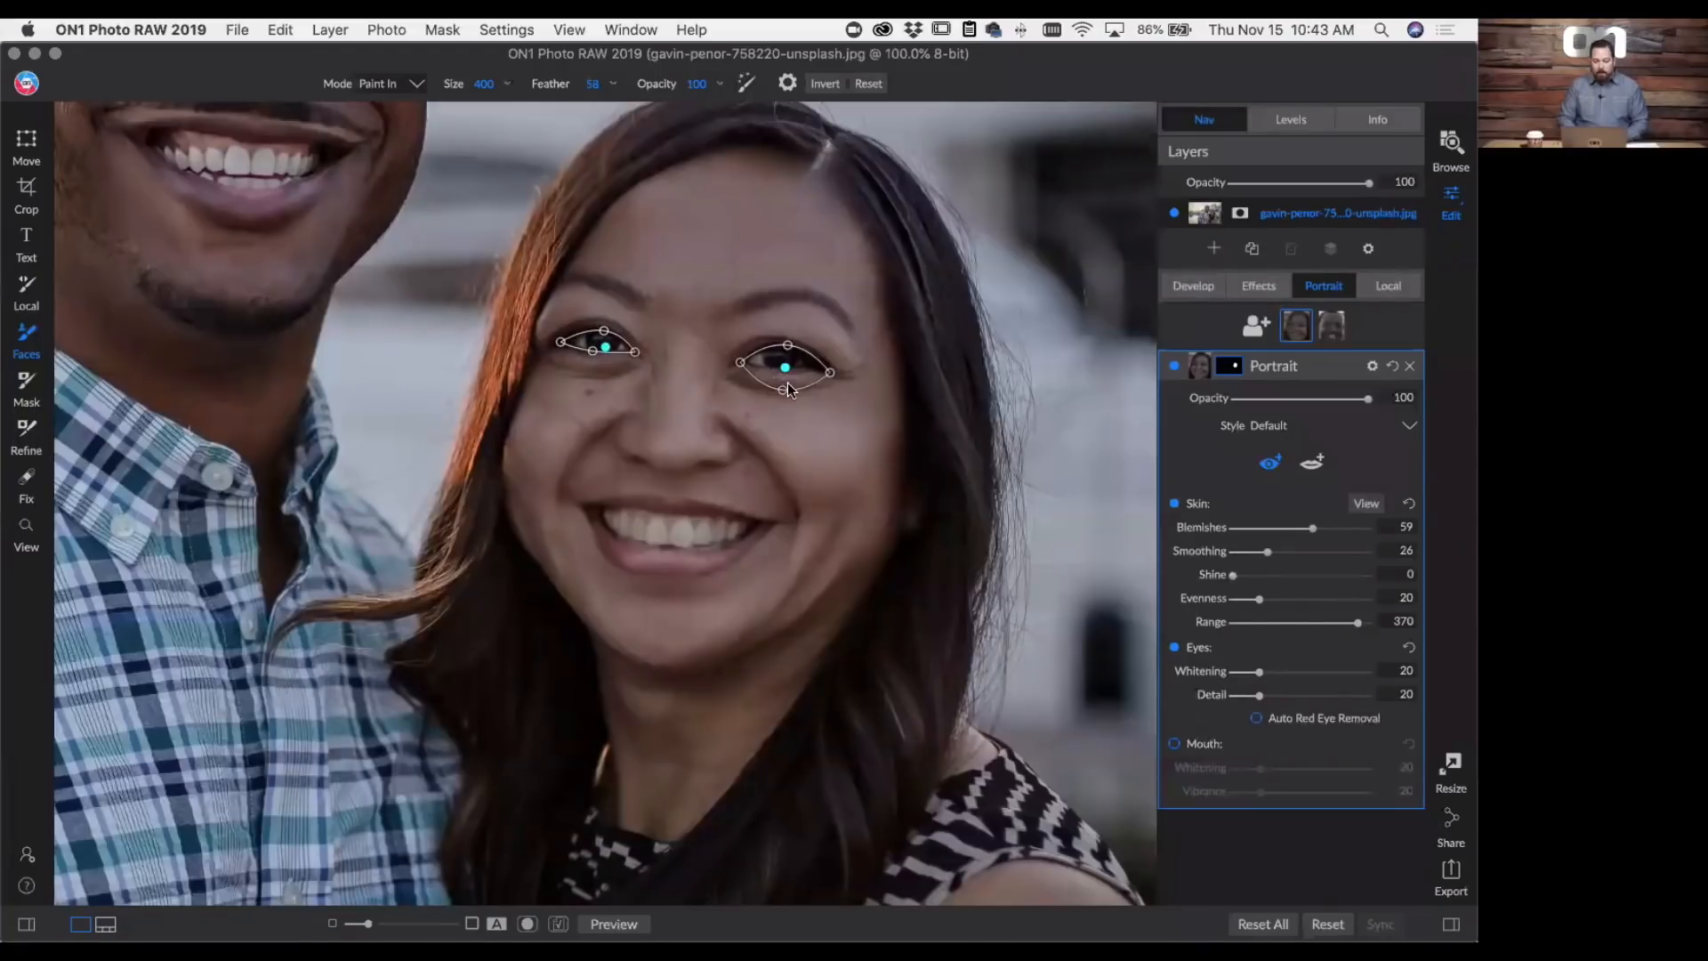
{"action": "left_click_drag", "start_coordinate": [786, 389], "coordinate": [781, 367]}
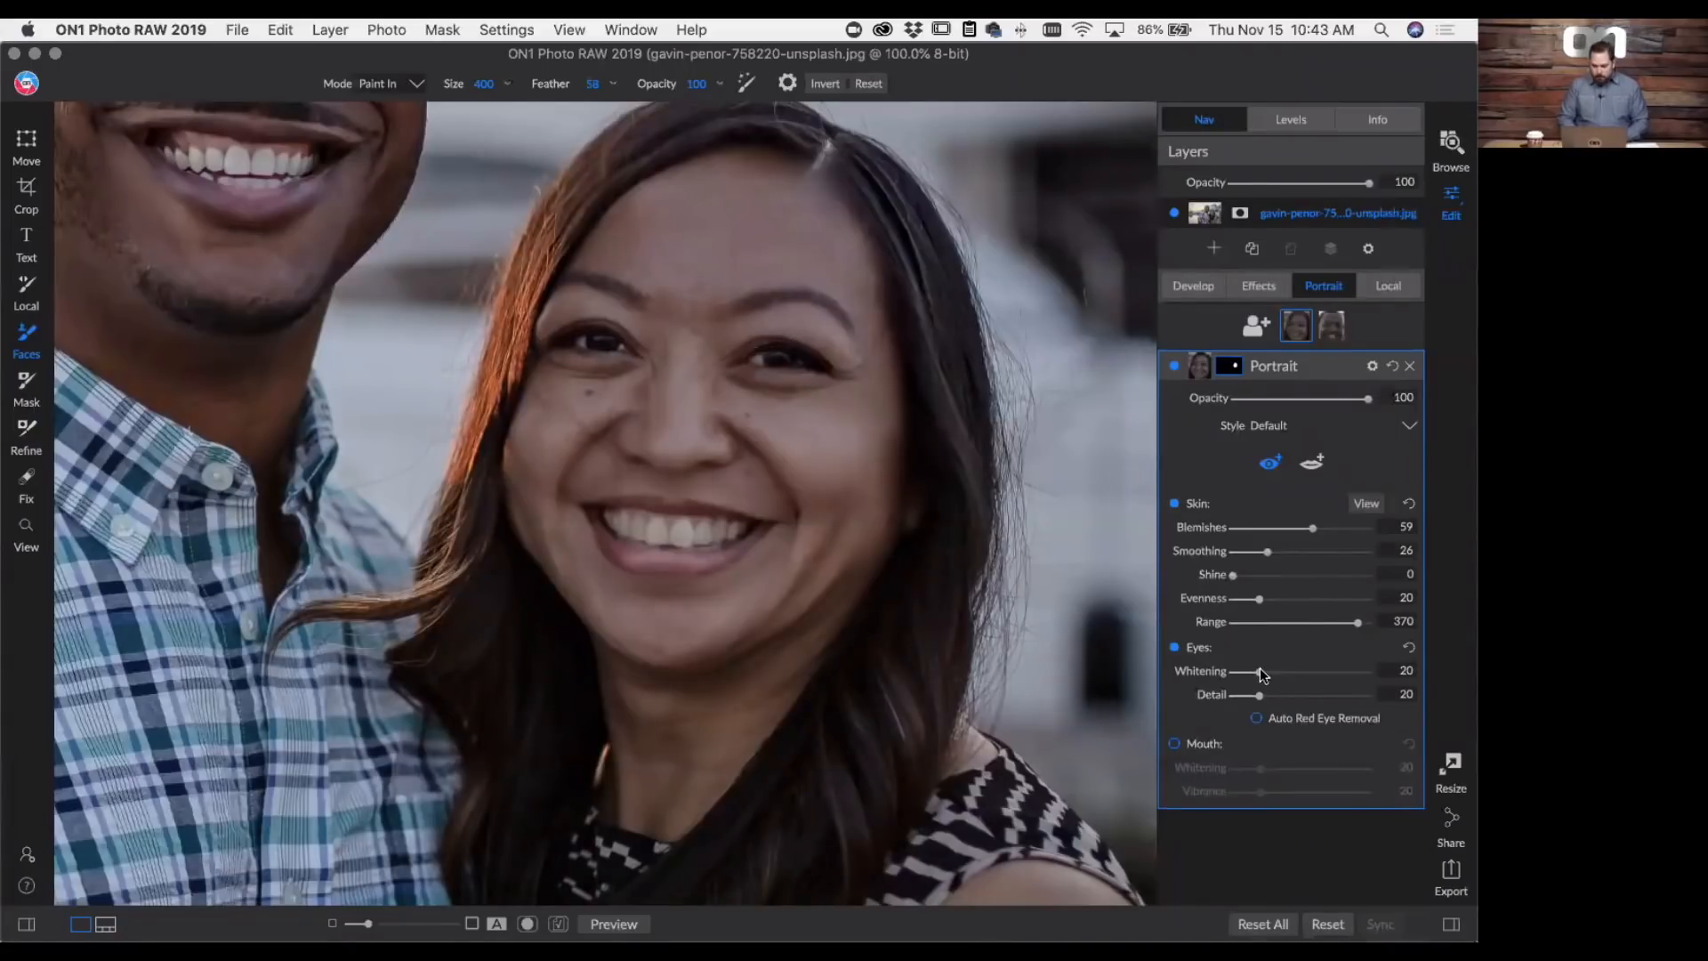
{"action": "left_click_drag", "start_coordinate": [1259, 673], "coordinate": [1331, 709]}
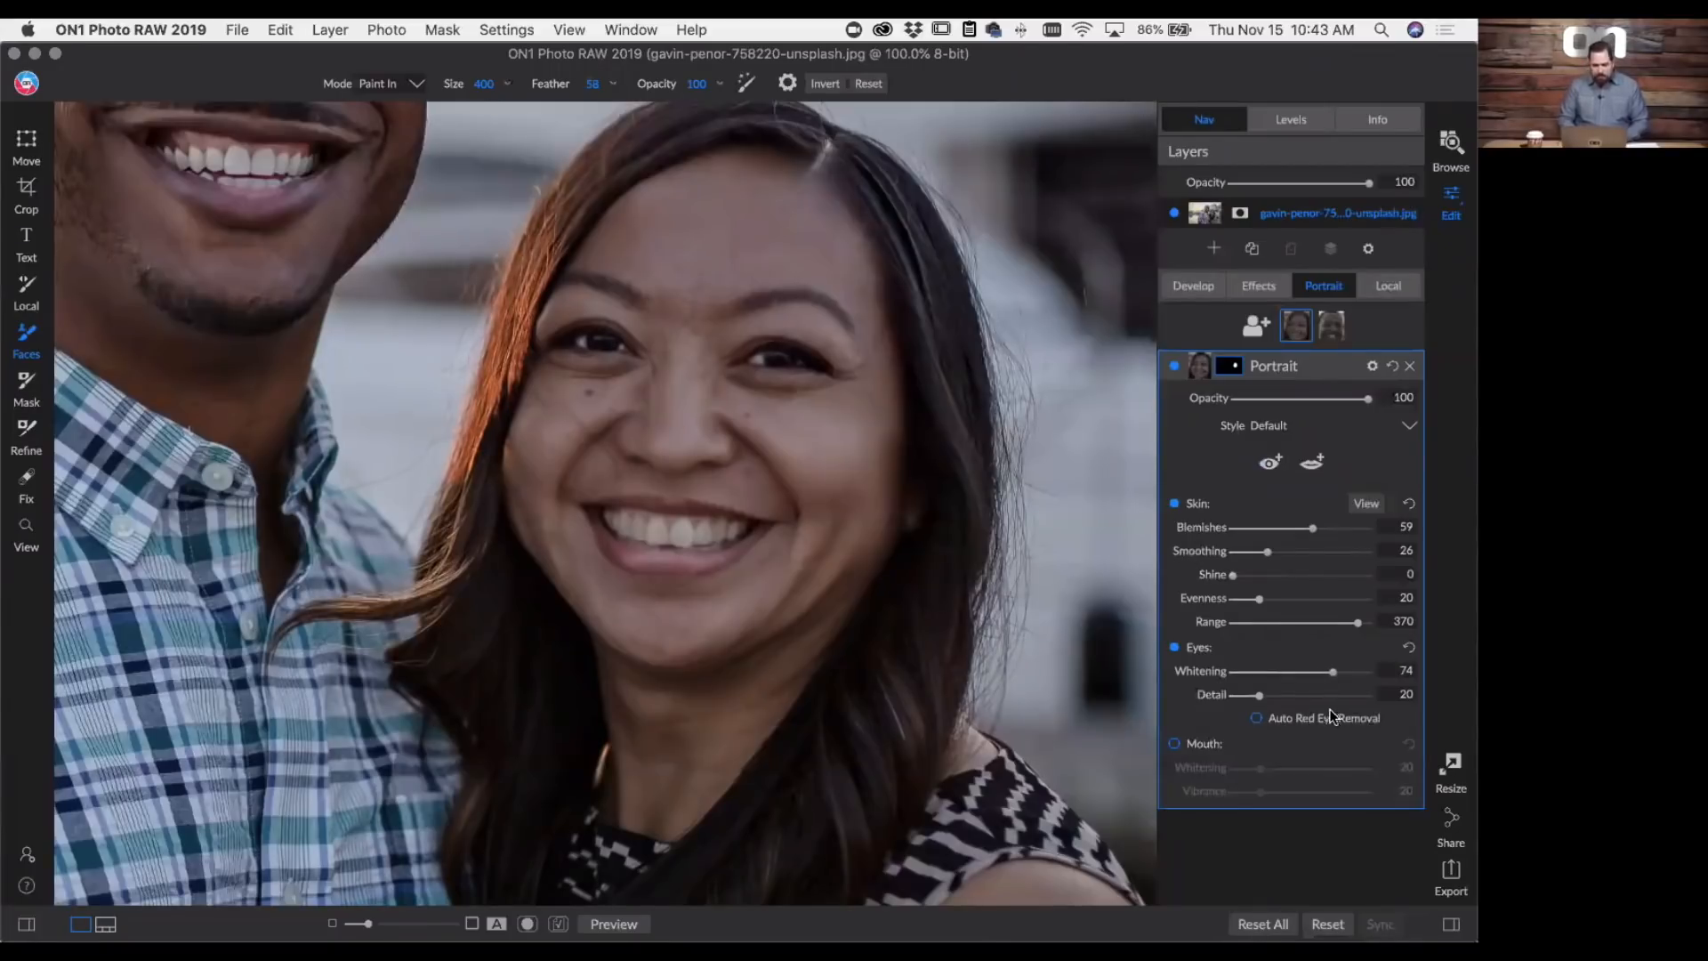
- Mark the woman's mouth with teeth included, fit the lip outlines, set the mouth's Whitening to 44, and compare with the retouching off
{"action": "left_click", "coordinate": [1312, 461]}
{"action": "left_click", "coordinate": [584, 507]}
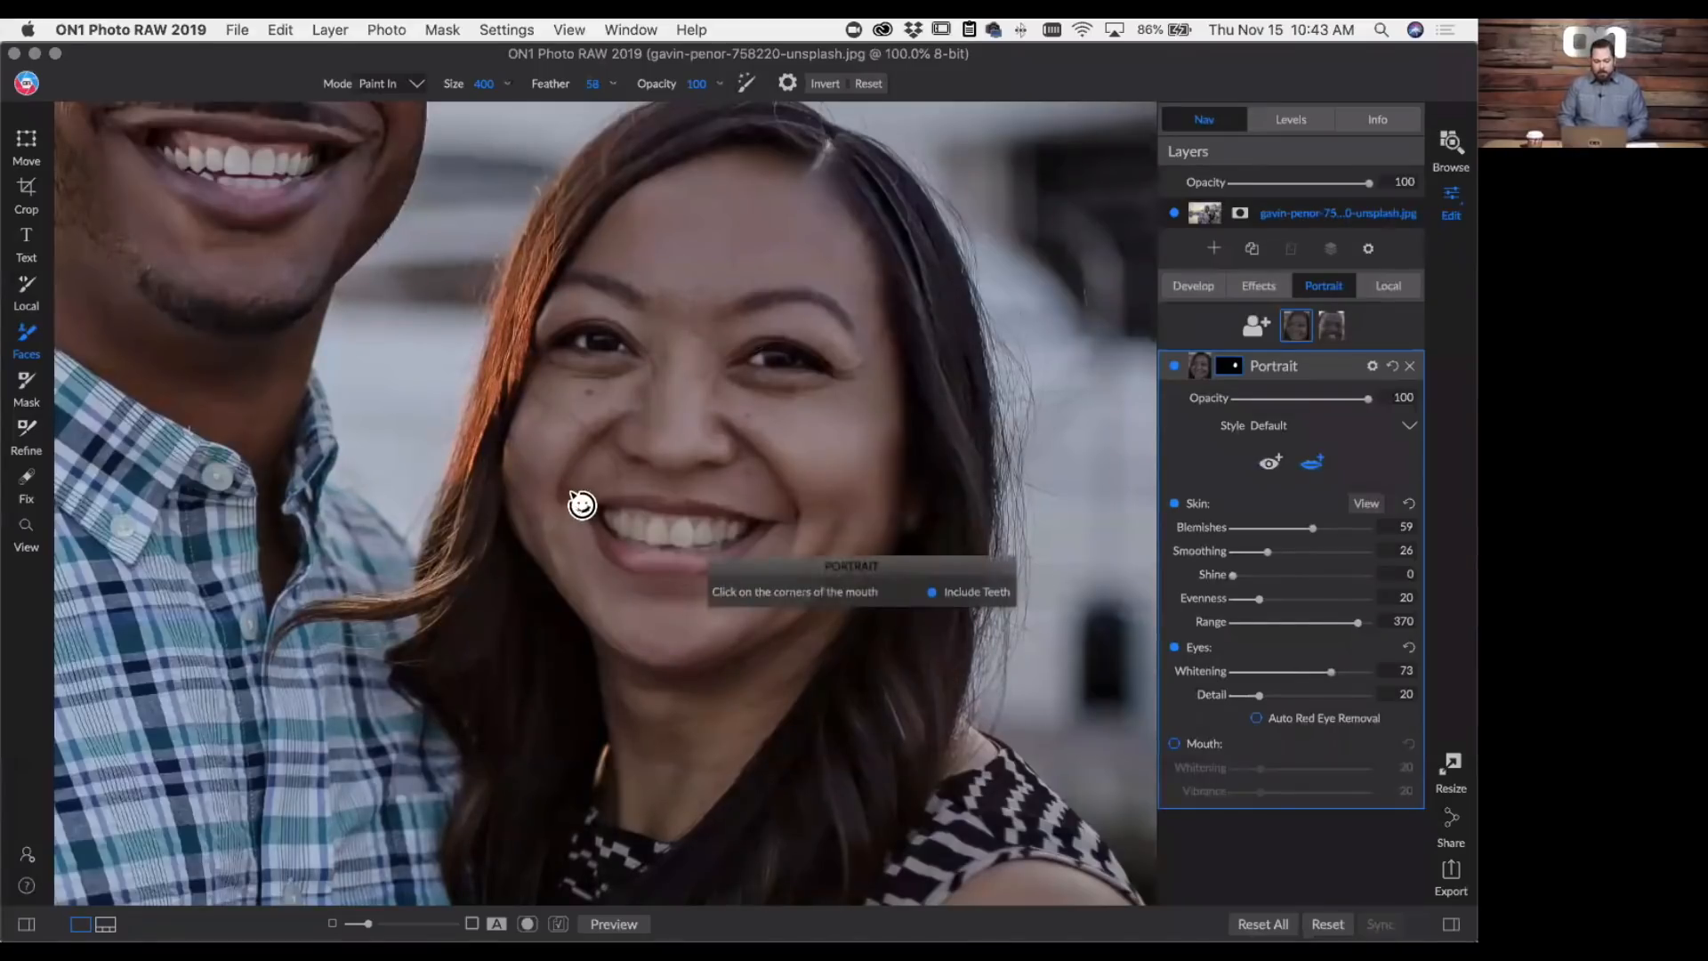
{"action": "left_click", "coordinate": [782, 528]}
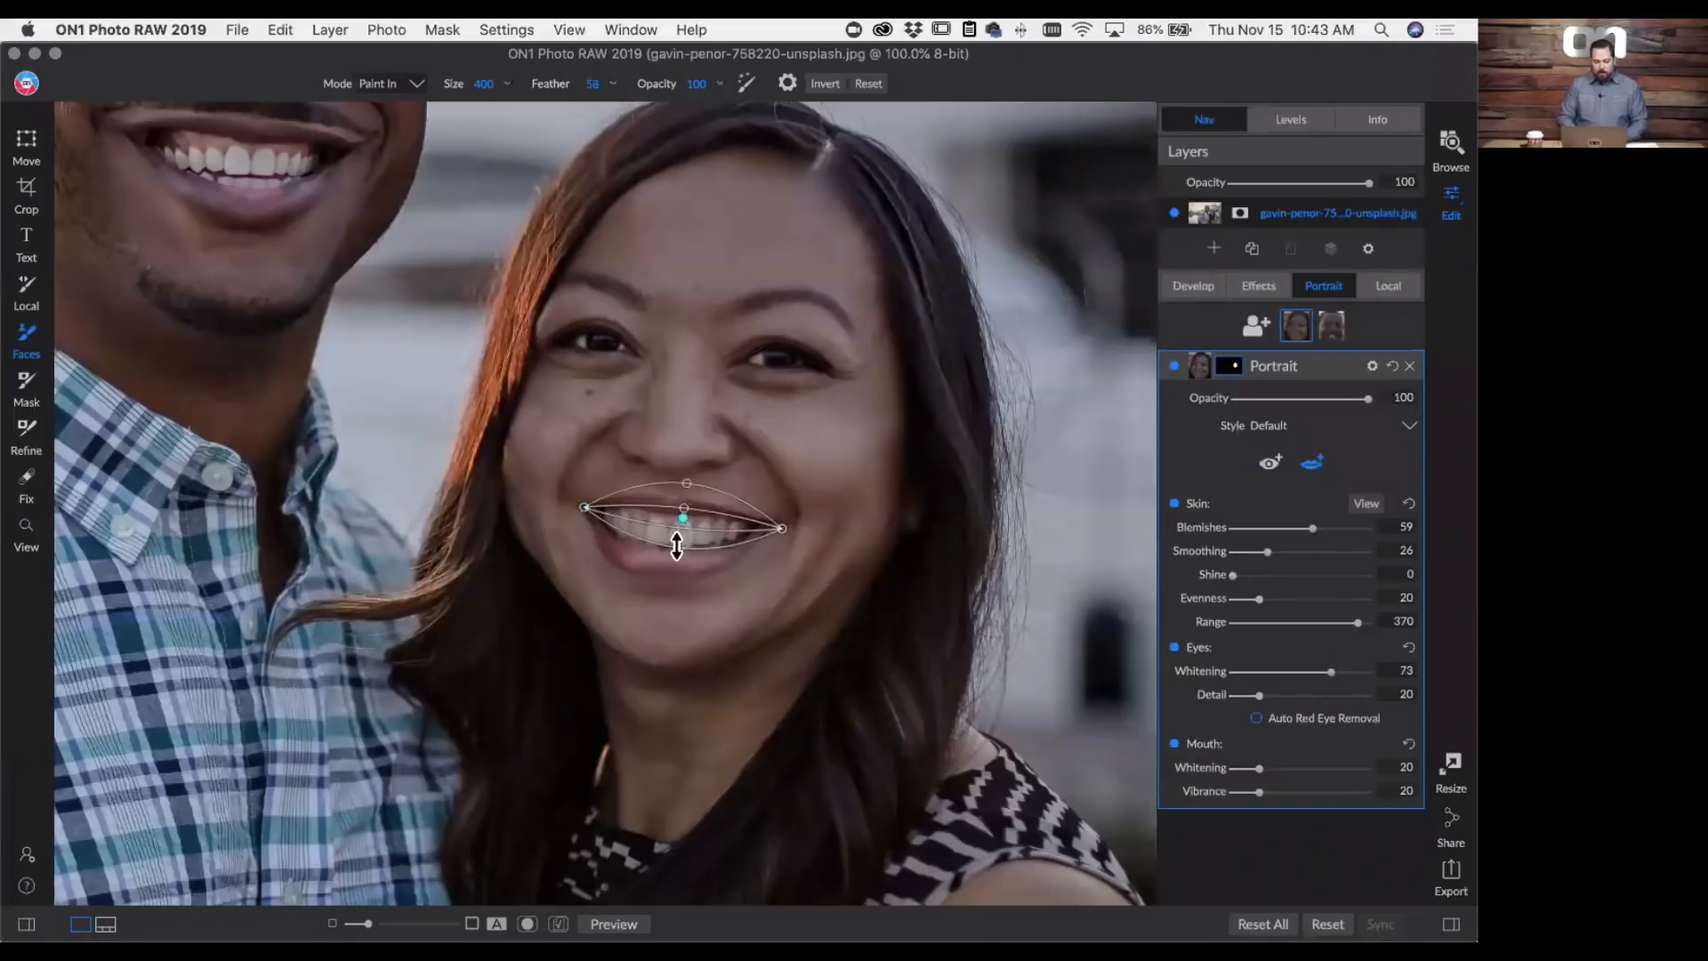
{"action": "left_click_drag", "start_coordinate": [667, 561], "coordinate": [650, 587]}
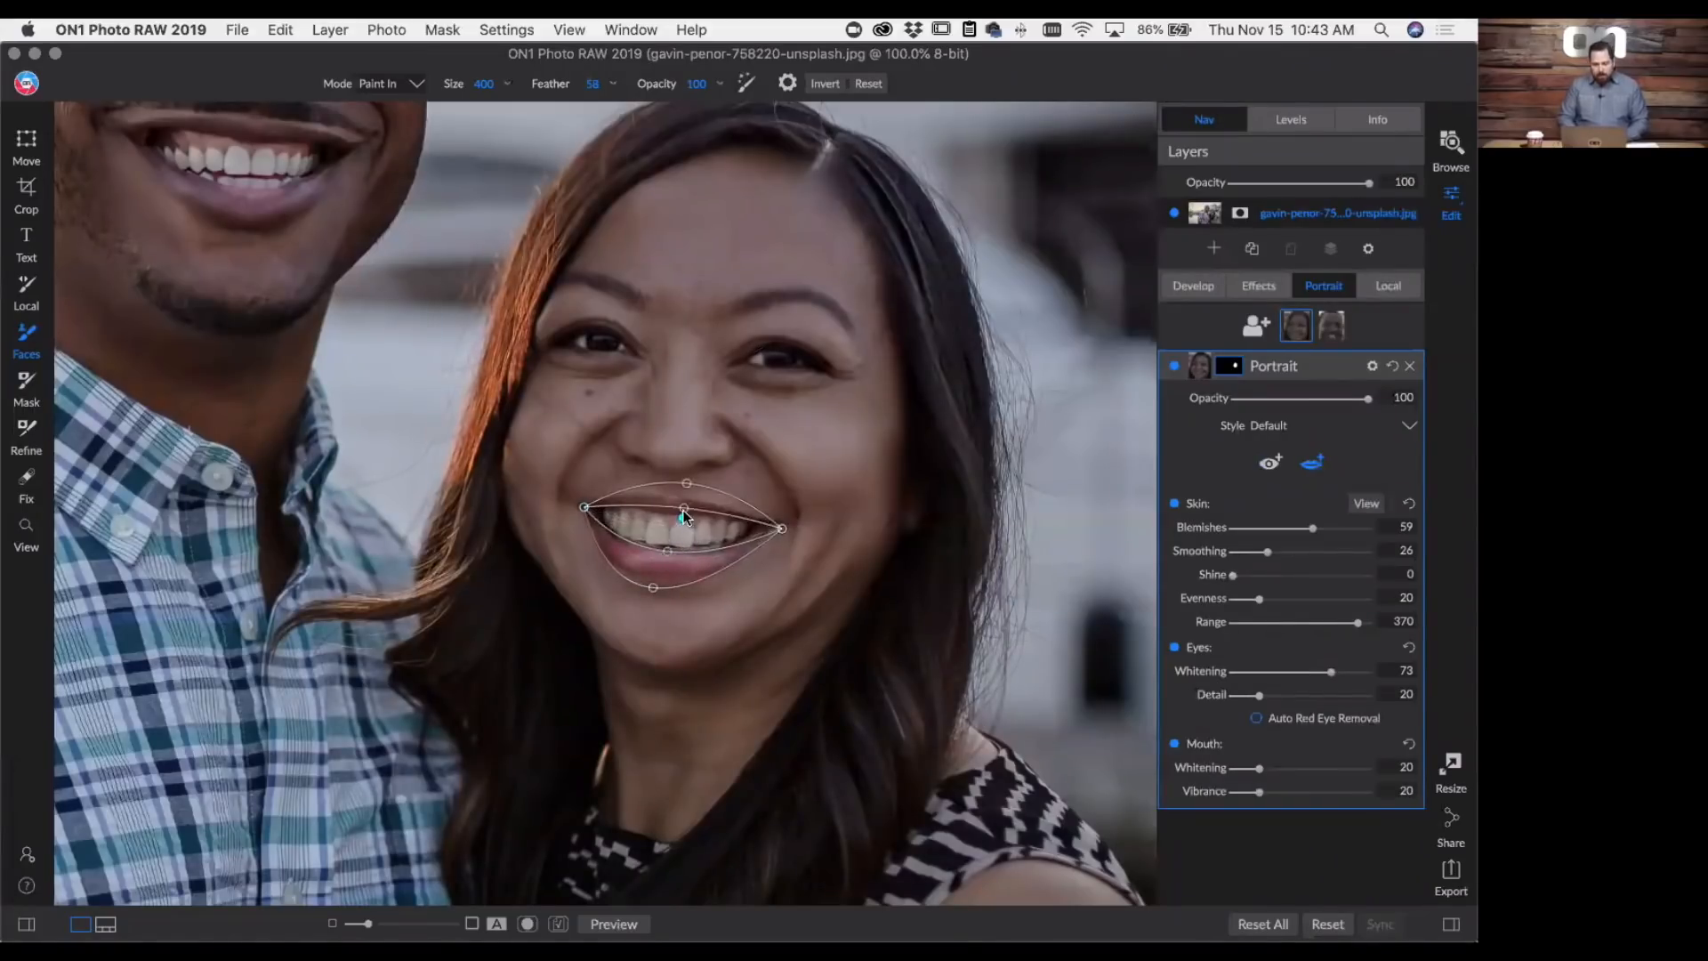
{"action": "left_click_drag", "start_coordinate": [681, 508], "coordinate": [663, 498]}
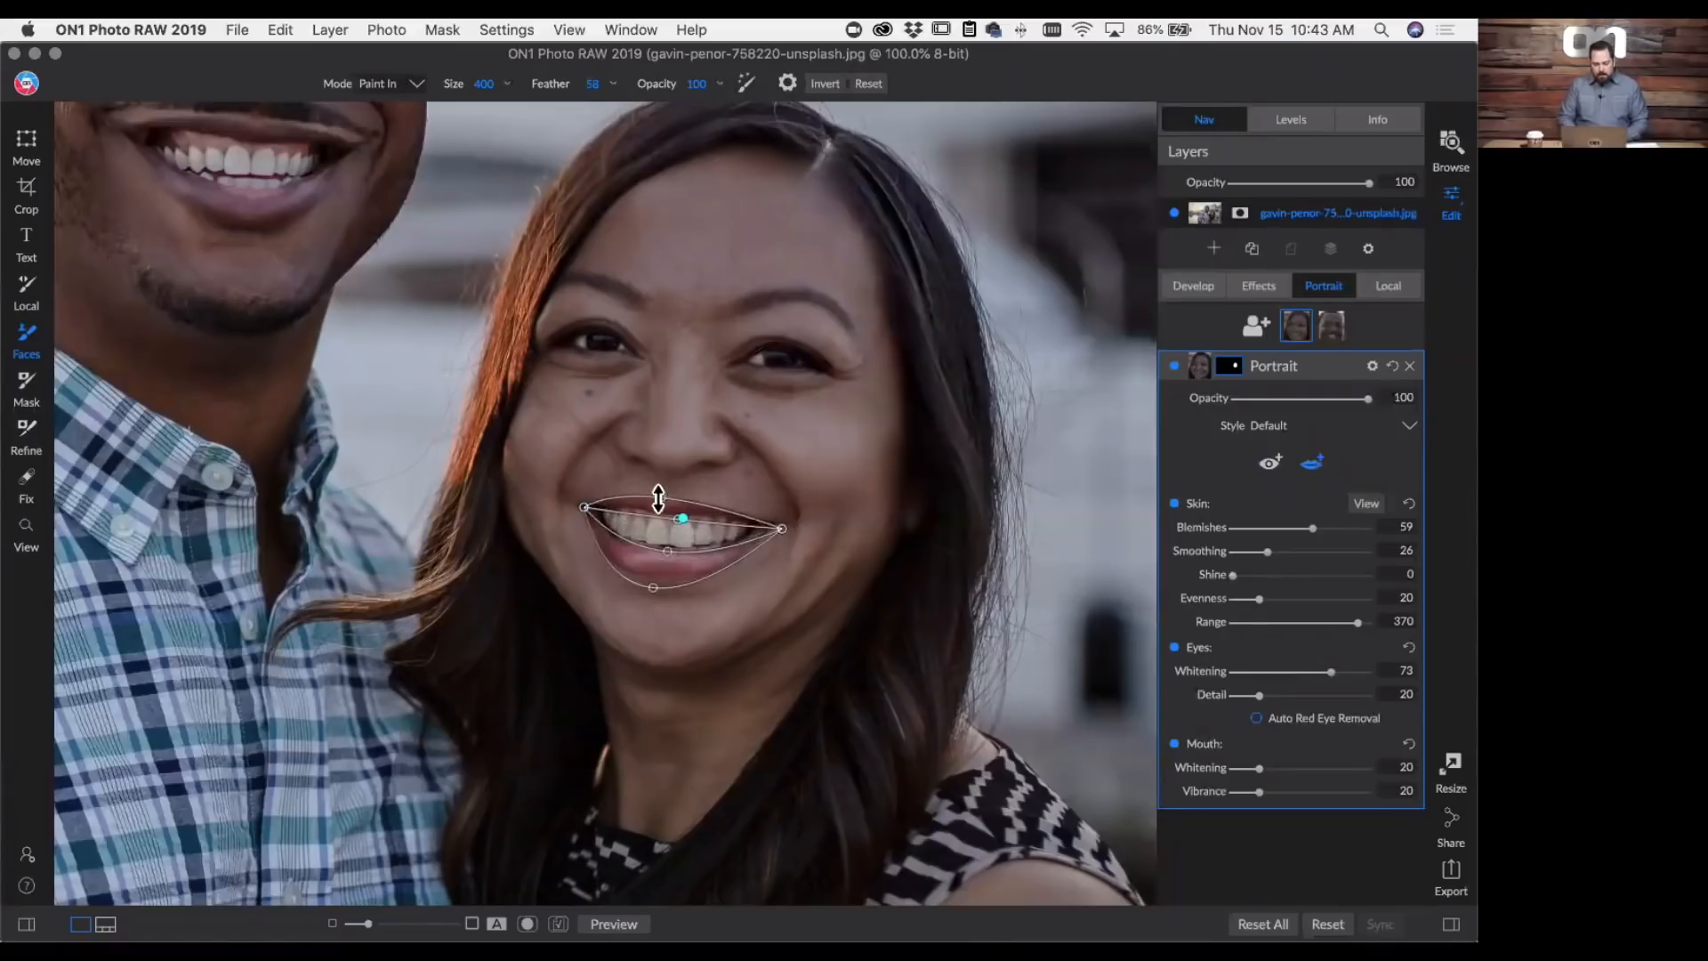
{"action": "left_click_drag", "start_coordinate": [777, 531], "coordinate": [780, 531]}
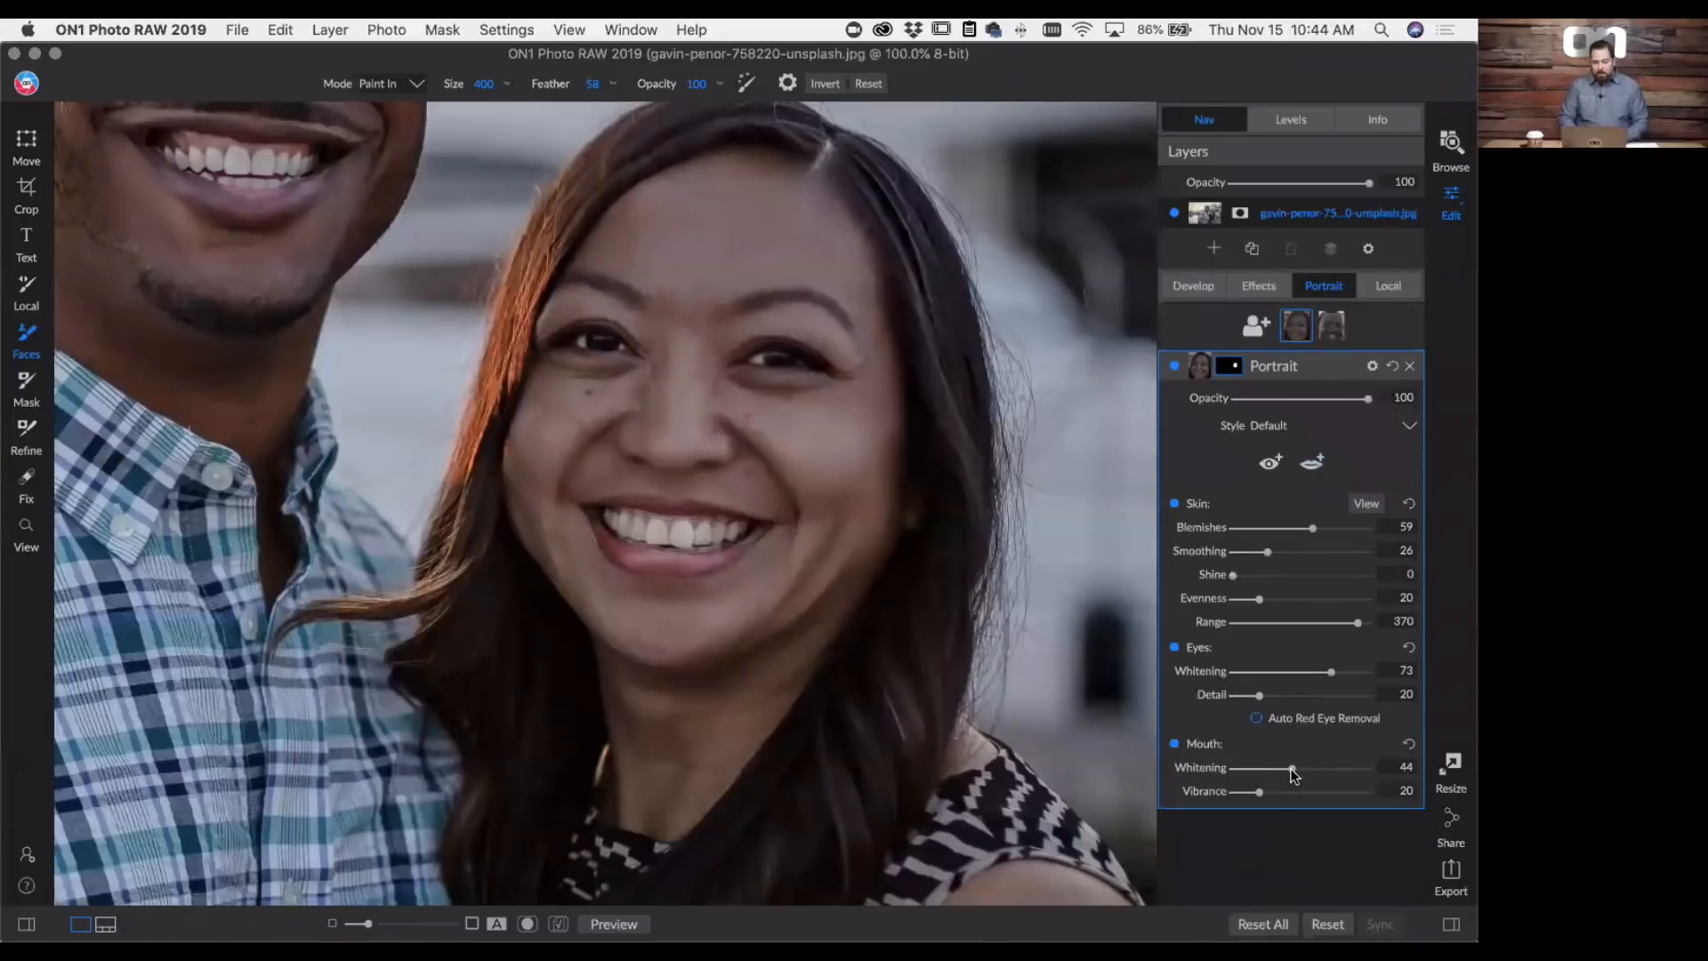
{"action": "left_click", "coordinate": [1173, 365]}
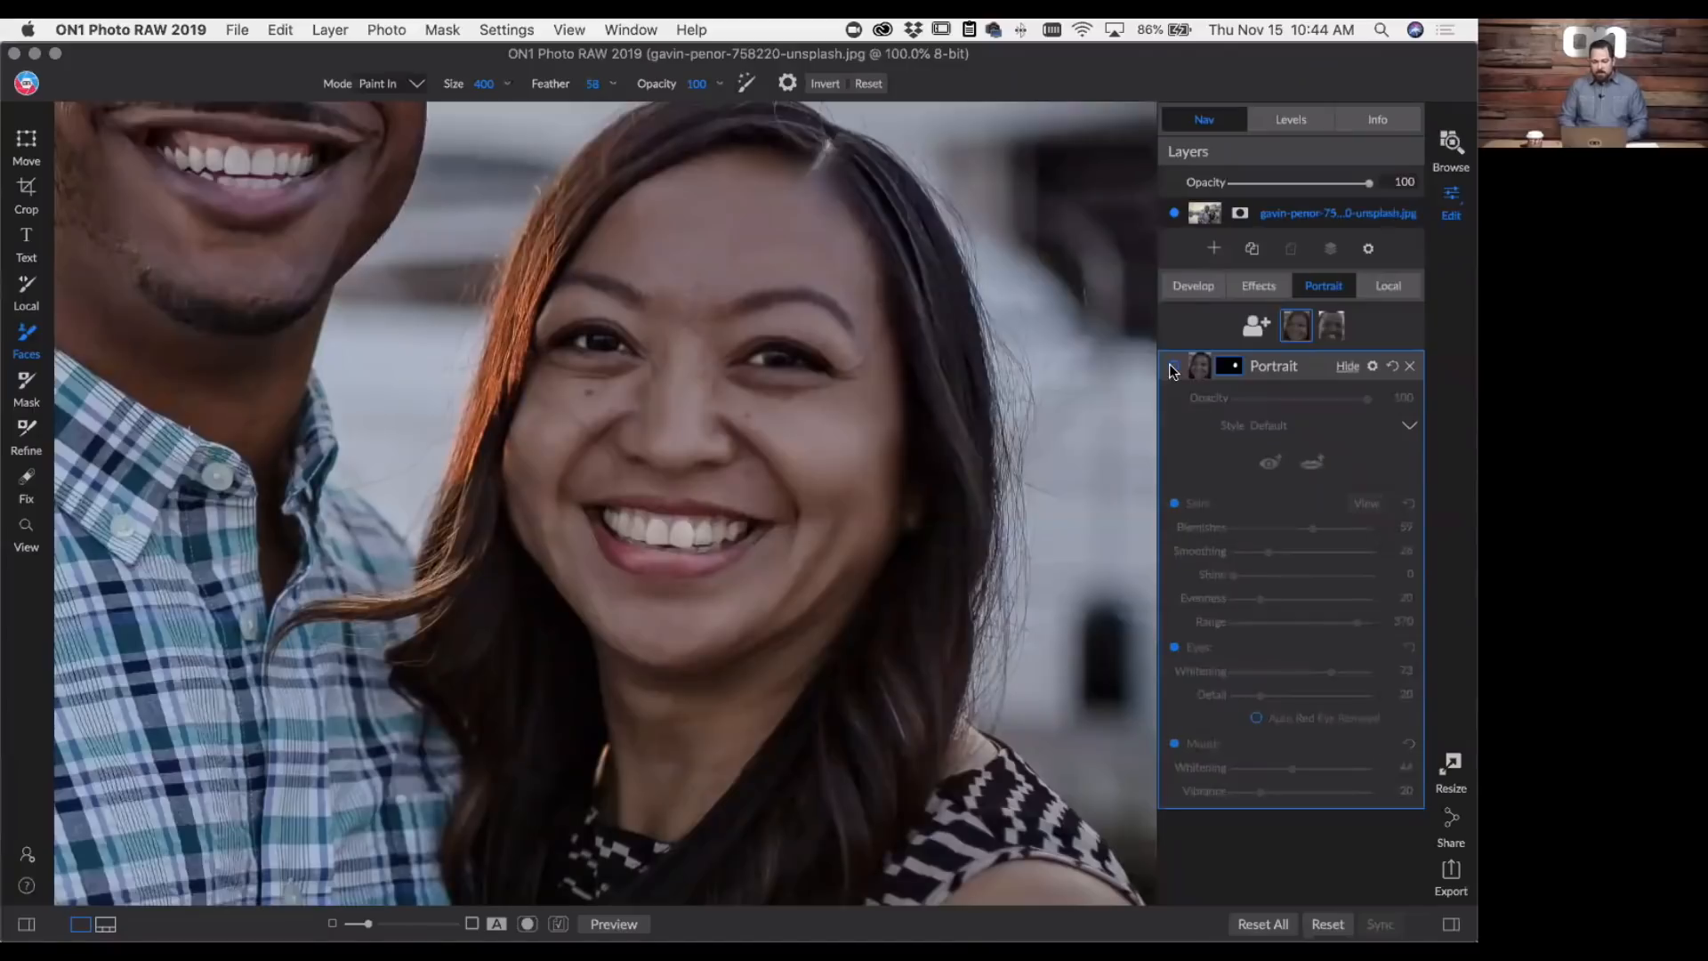
{"action": "left_click", "coordinate": [1173, 365]}
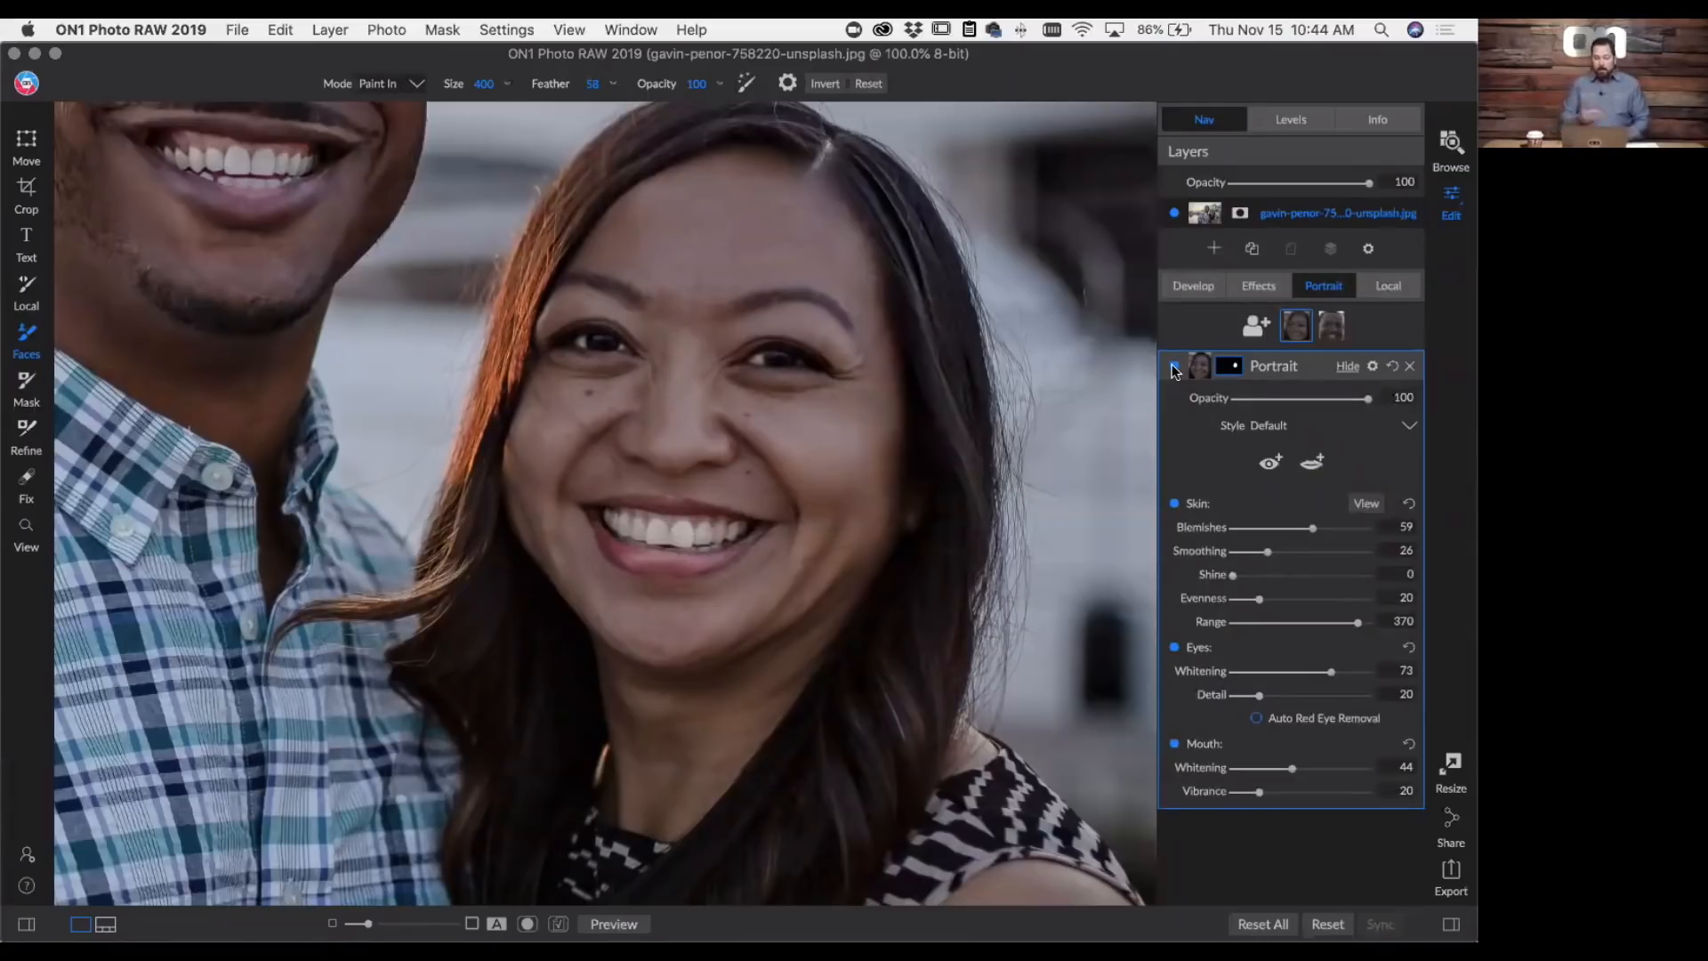
- Enable Portrait skin retouching for the man's face, with Blemishes 67 and Smoothing 9
{"action": "left_click", "coordinate": [1333, 330]}
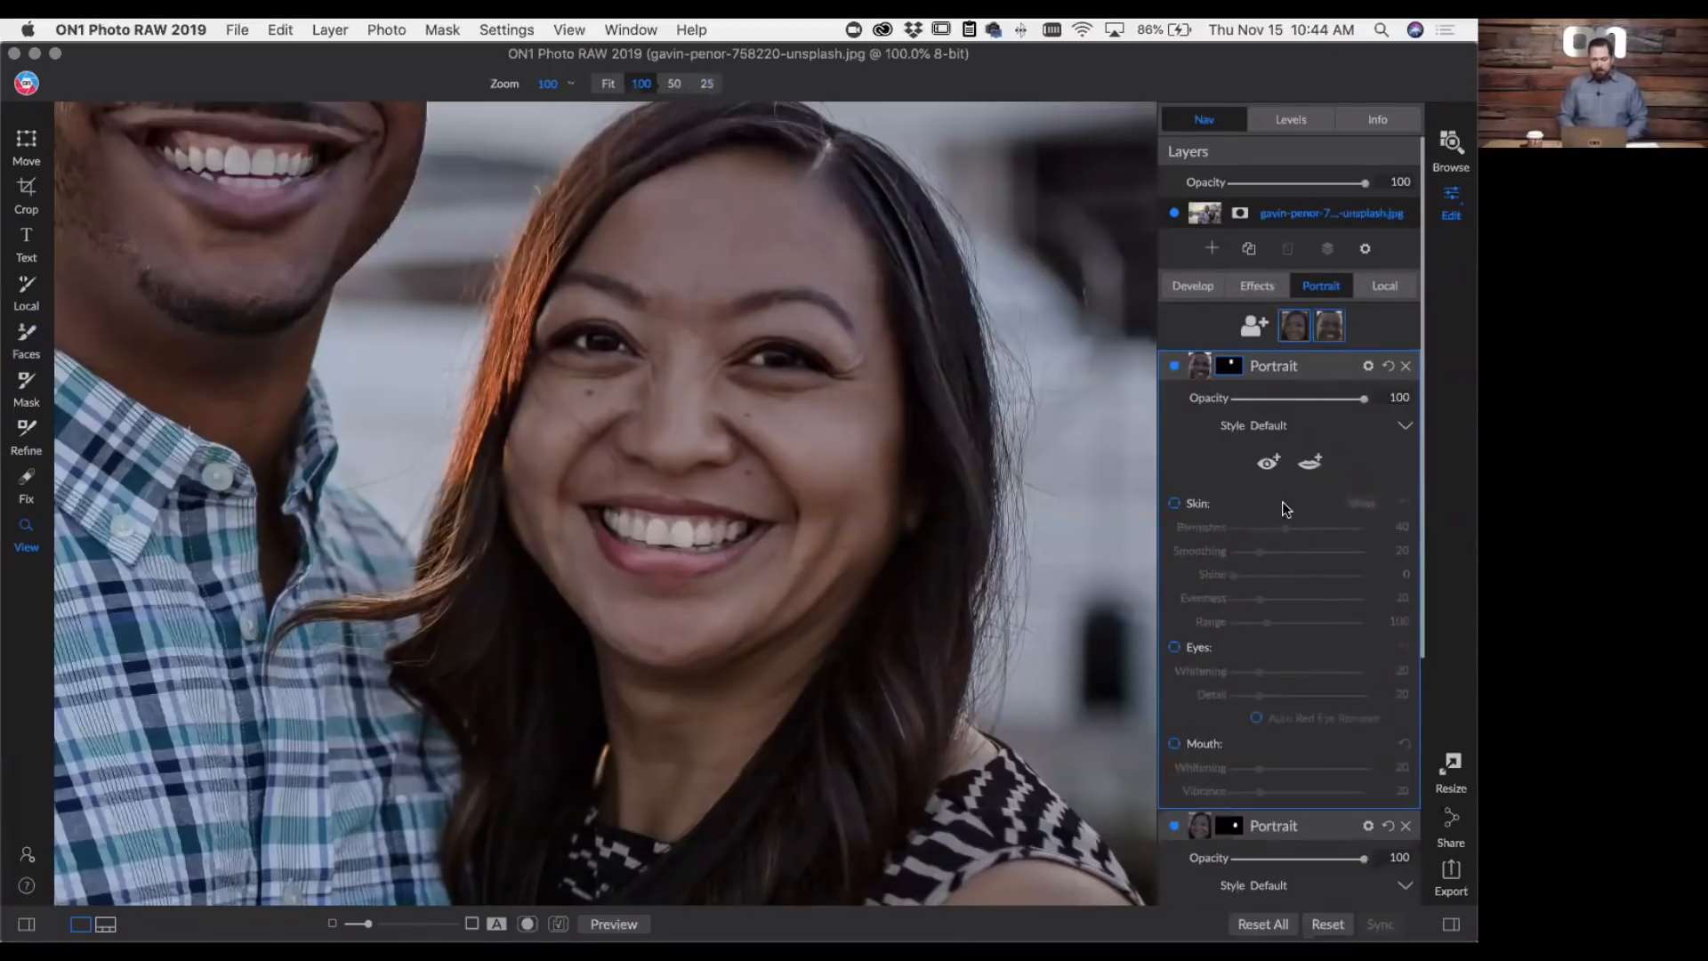
{"action": "key", "text": "super+0"}
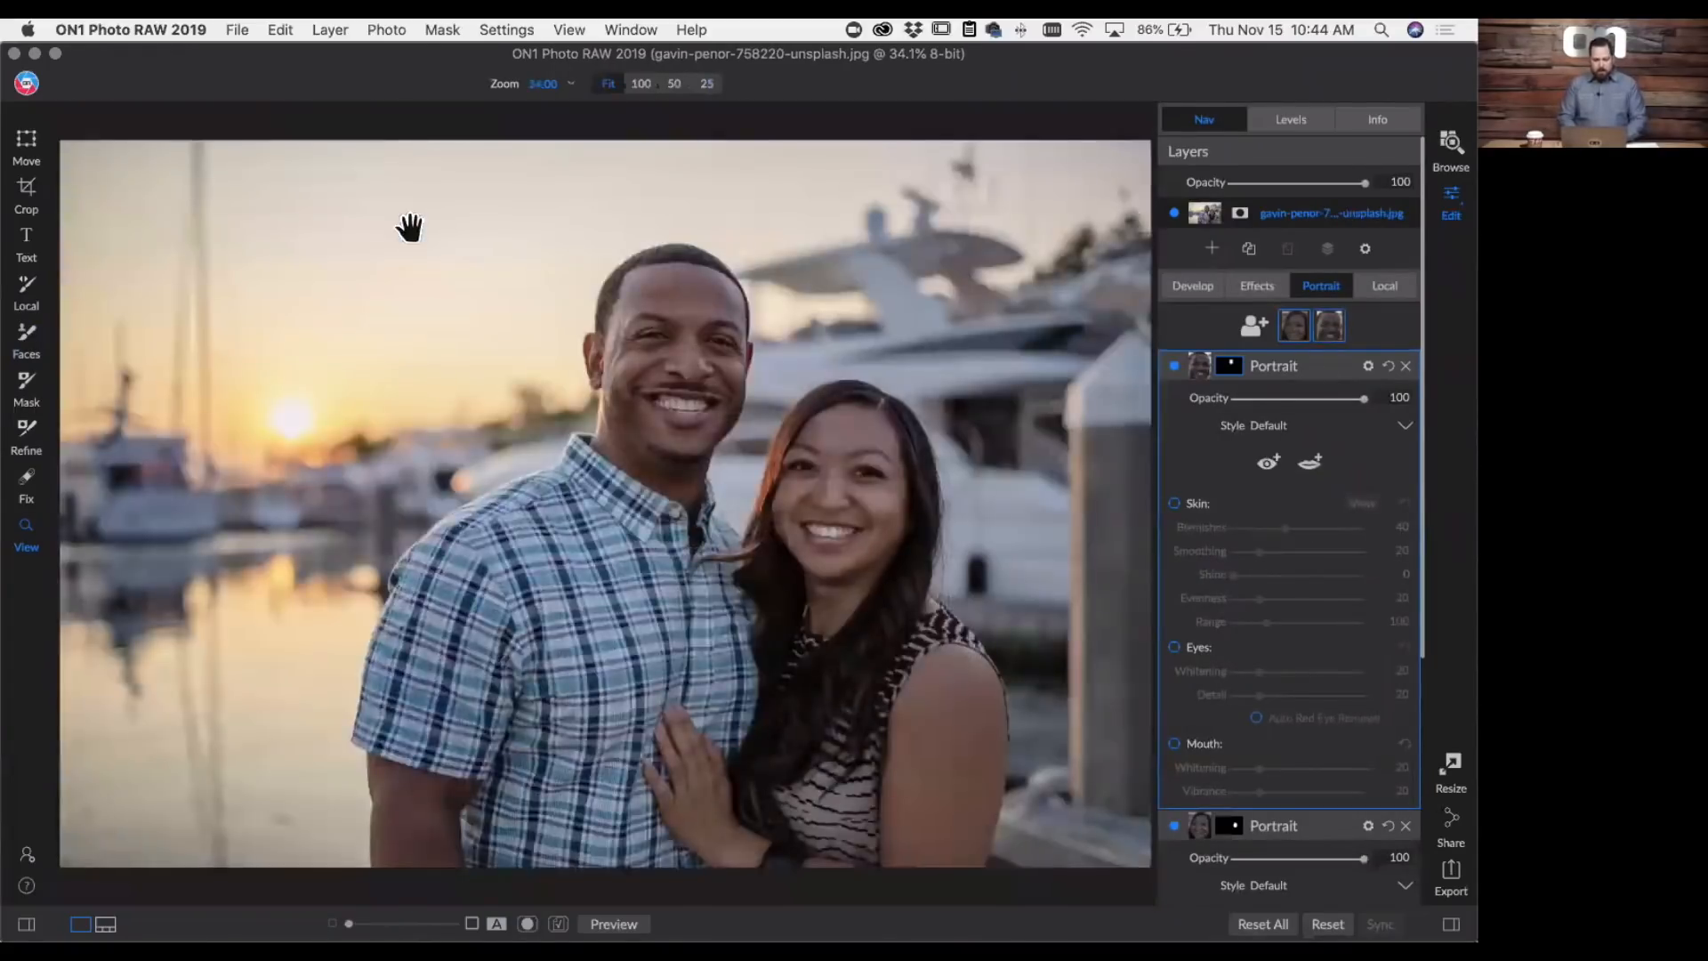
{"action": "key", "text": "super+1"}
{"action": "left_click_drag", "start_coordinate": [753, 306], "coordinate": [574, 660]}
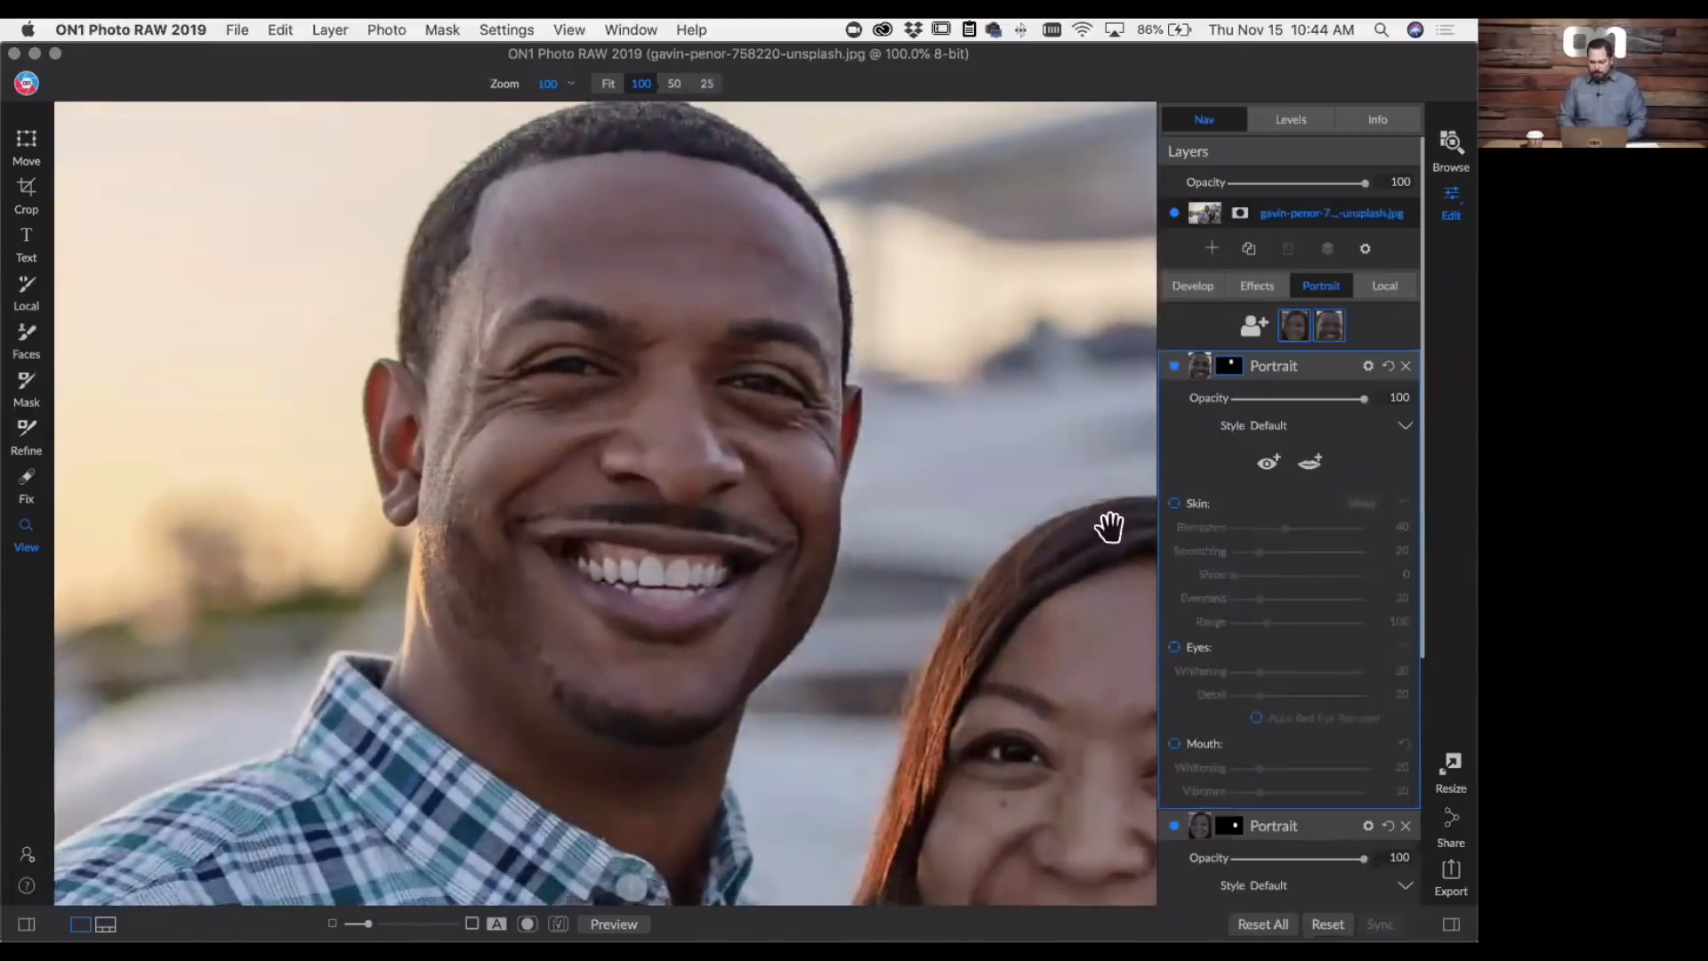
{"action": "left_click", "coordinate": [1174, 504]}
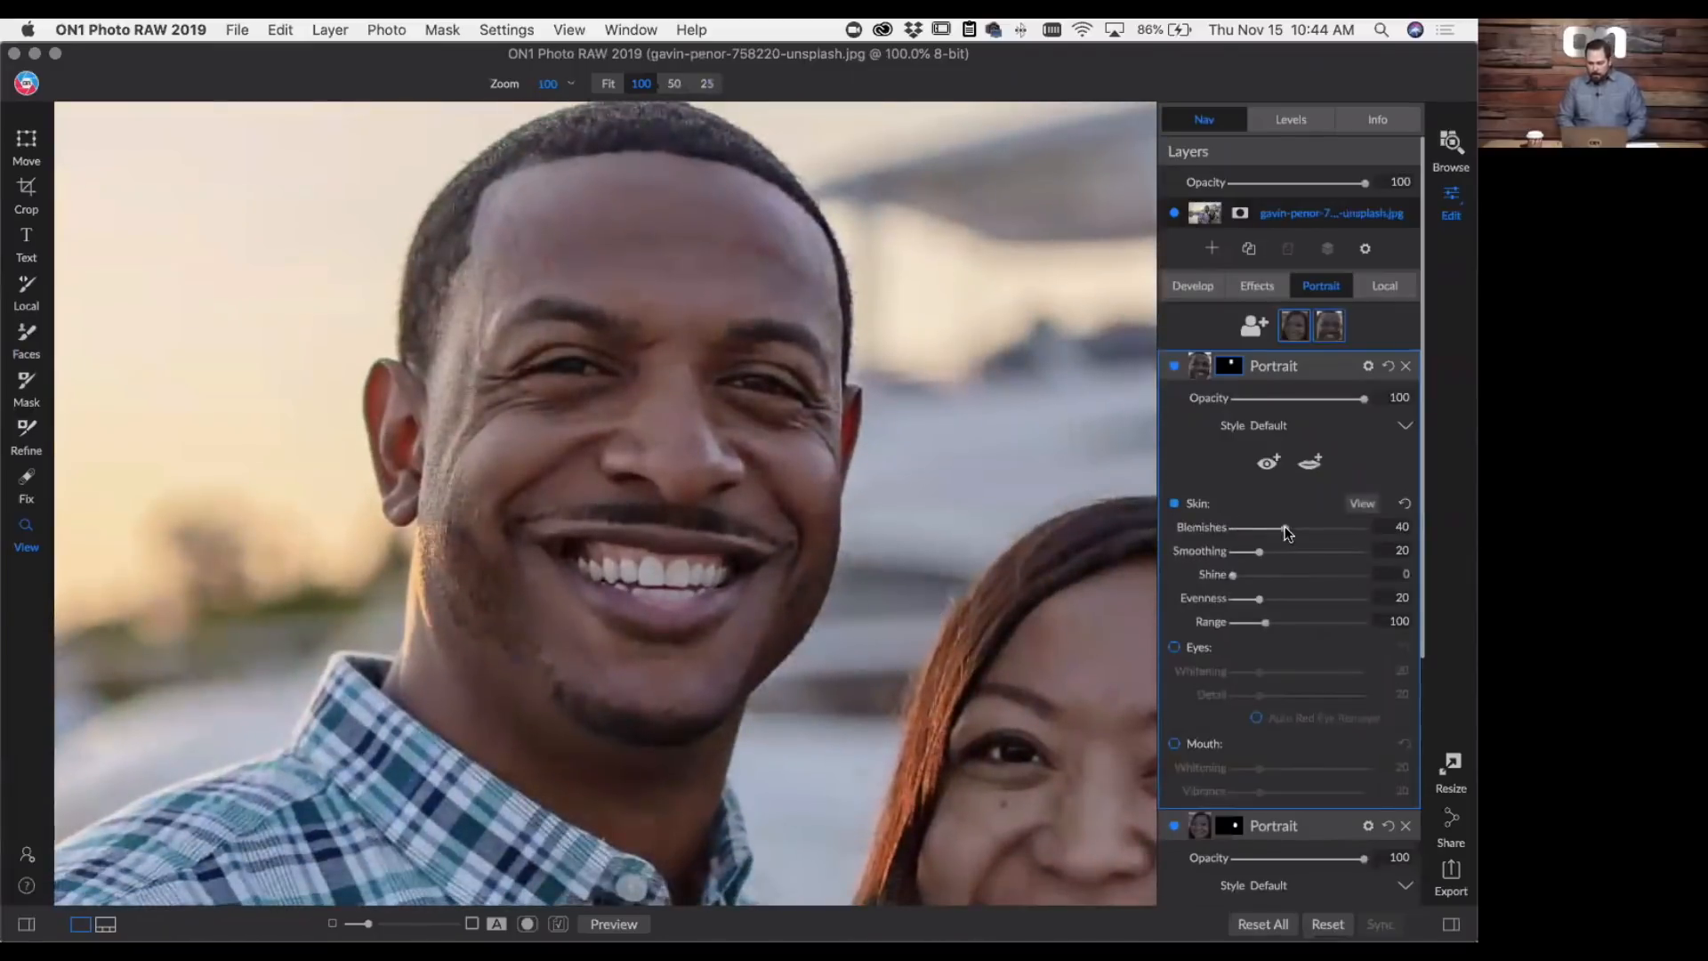
{"action": "left_click_drag", "start_coordinate": [1319, 529], "coordinate": [1321, 530]}
- Mark both of the man's eyes, fit the outlines to the eye shapes, and set the eyes' Whitening to 71
{"action": "left_click", "coordinate": [1268, 462]}
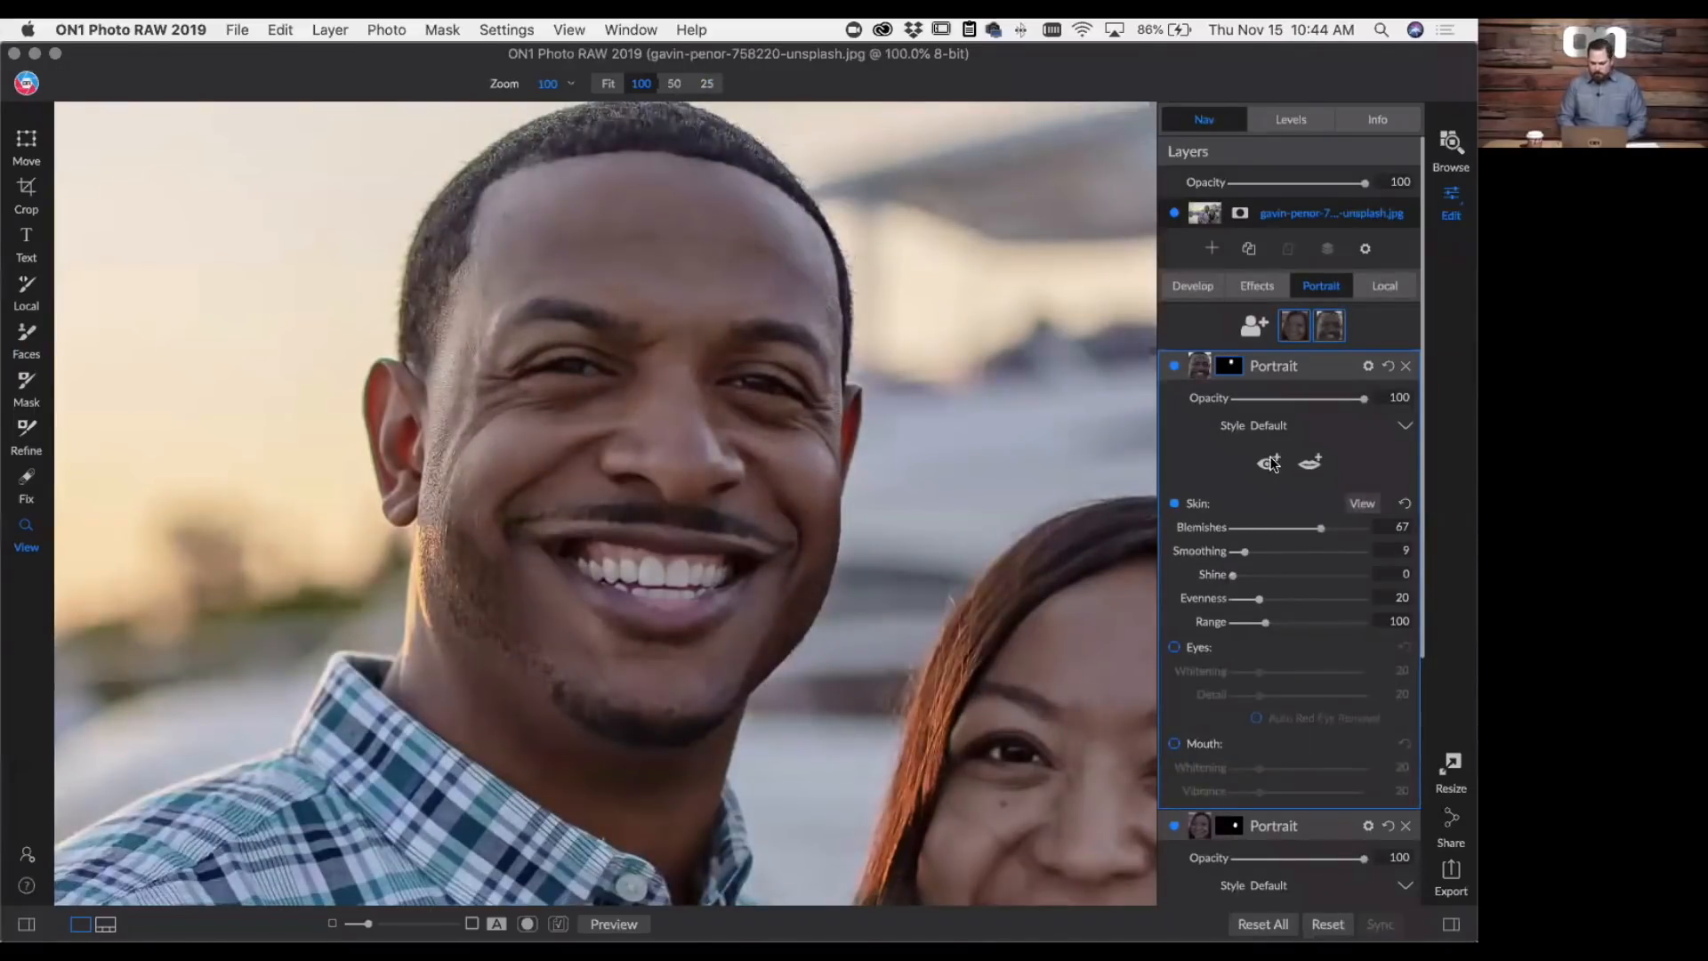
{"action": "left_click", "coordinate": [572, 373]}
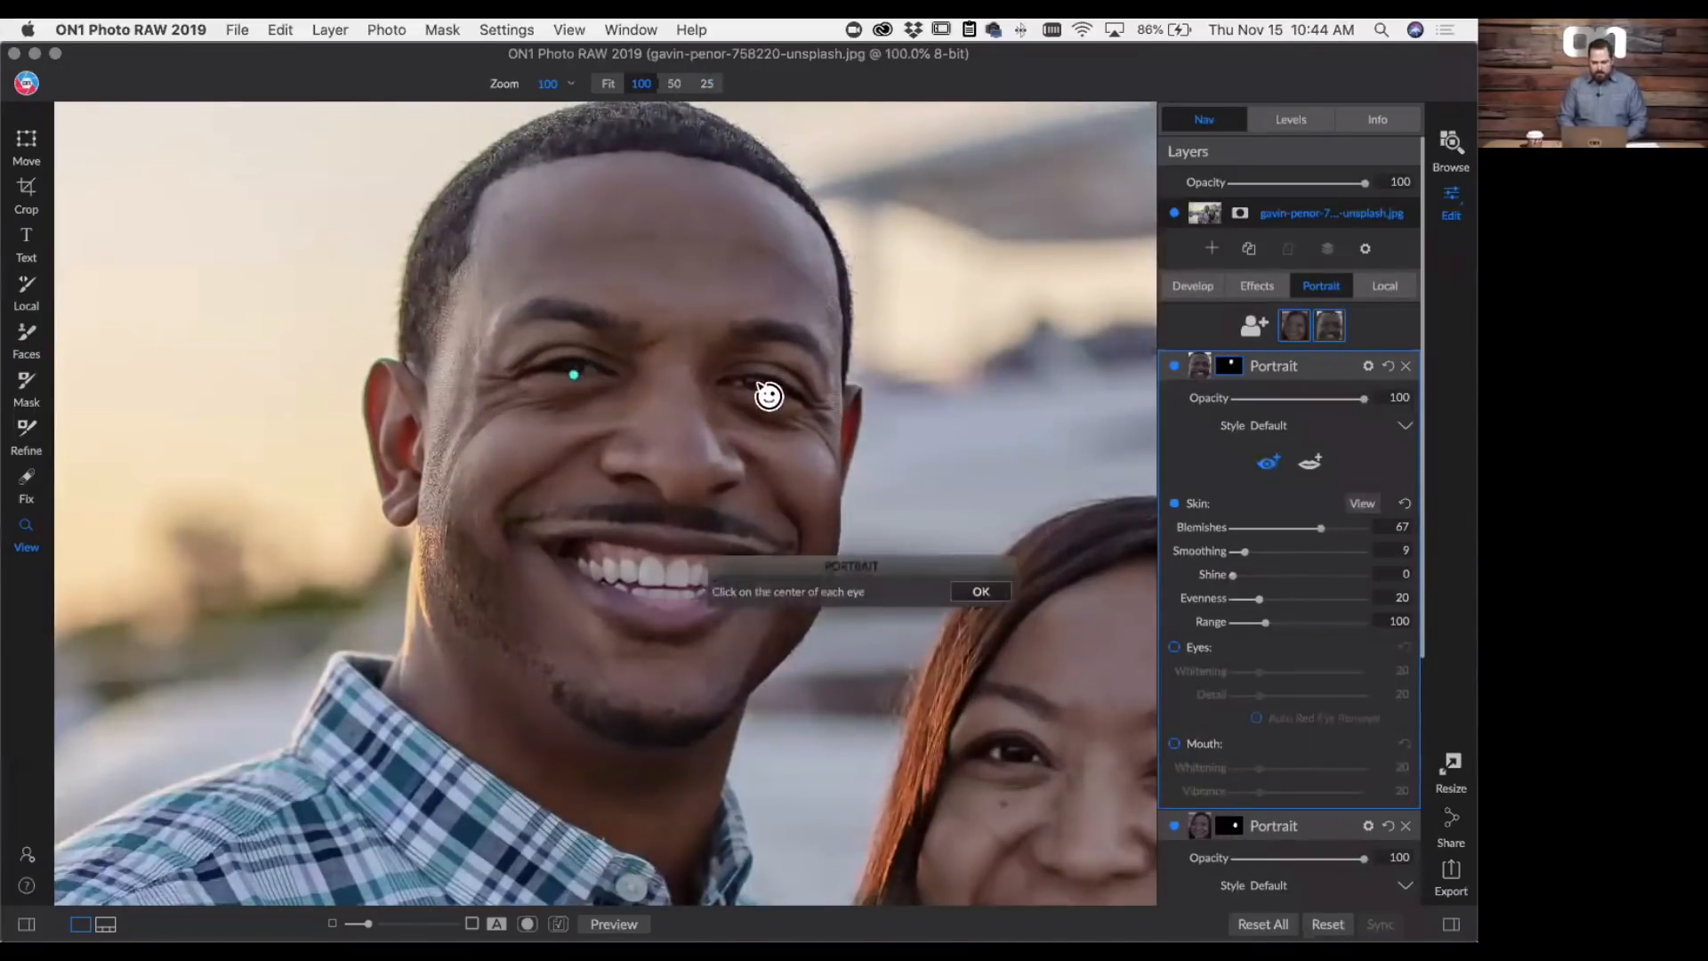
{"action": "left_click", "coordinate": [765, 390]}
{"action": "left_click_drag", "start_coordinate": [570, 398], "coordinate": [568, 377]}
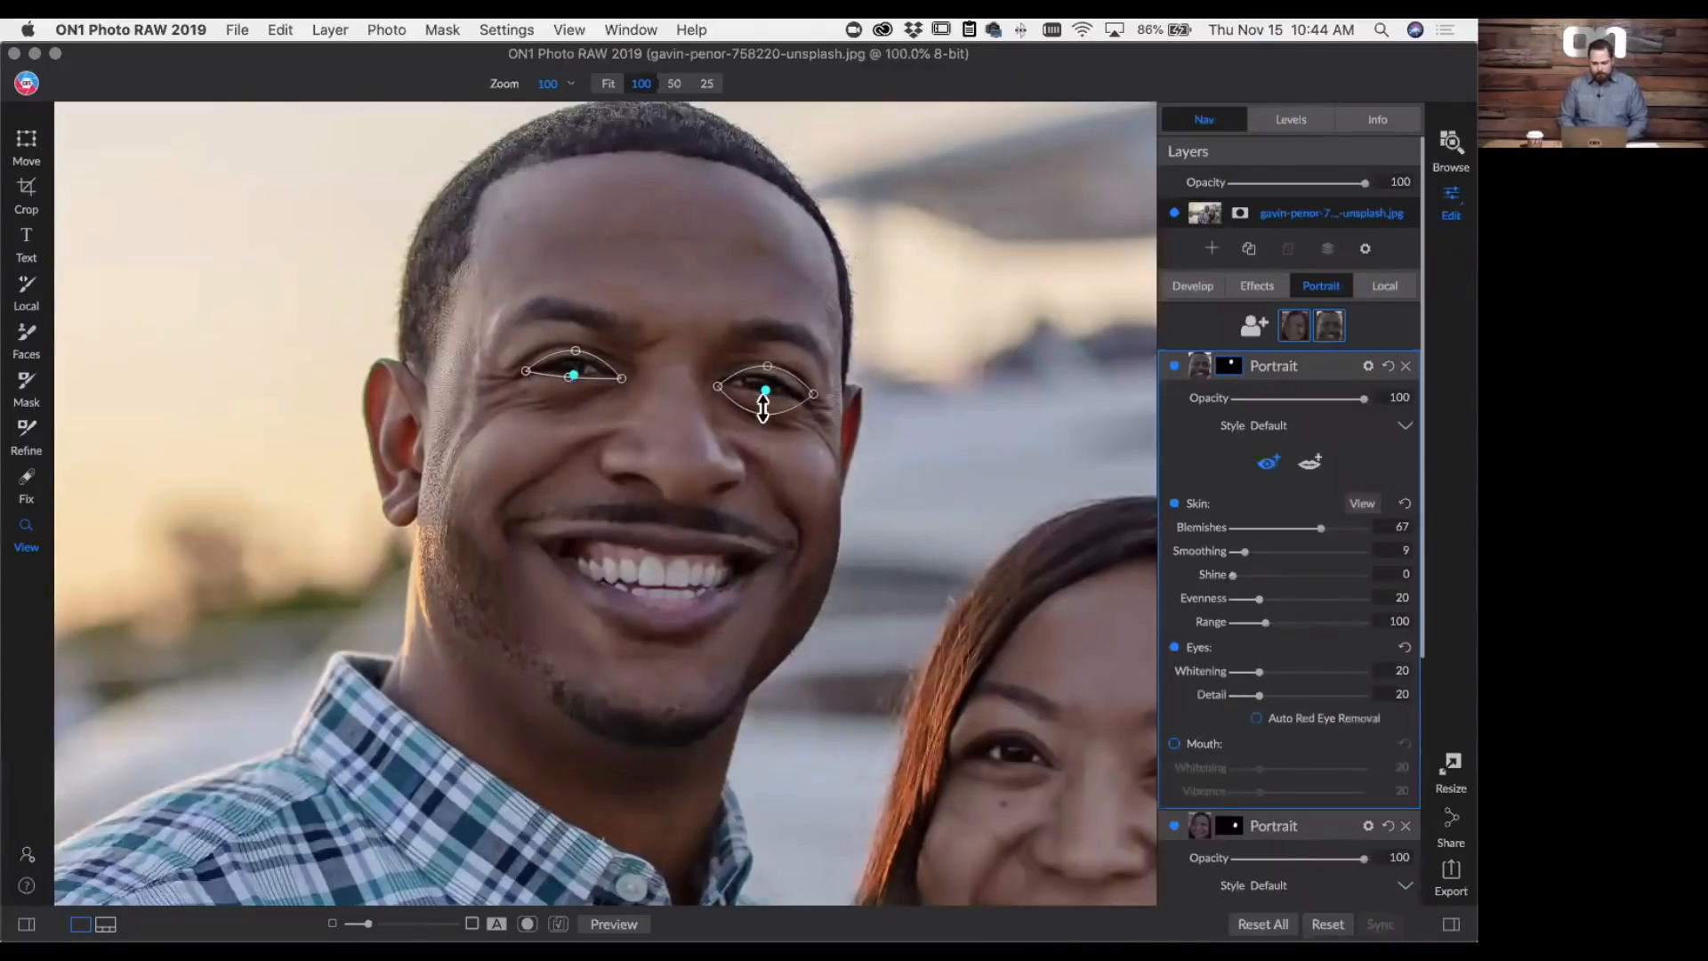
{"action": "left_click_drag", "start_coordinate": [763, 407], "coordinate": [801, 394]}
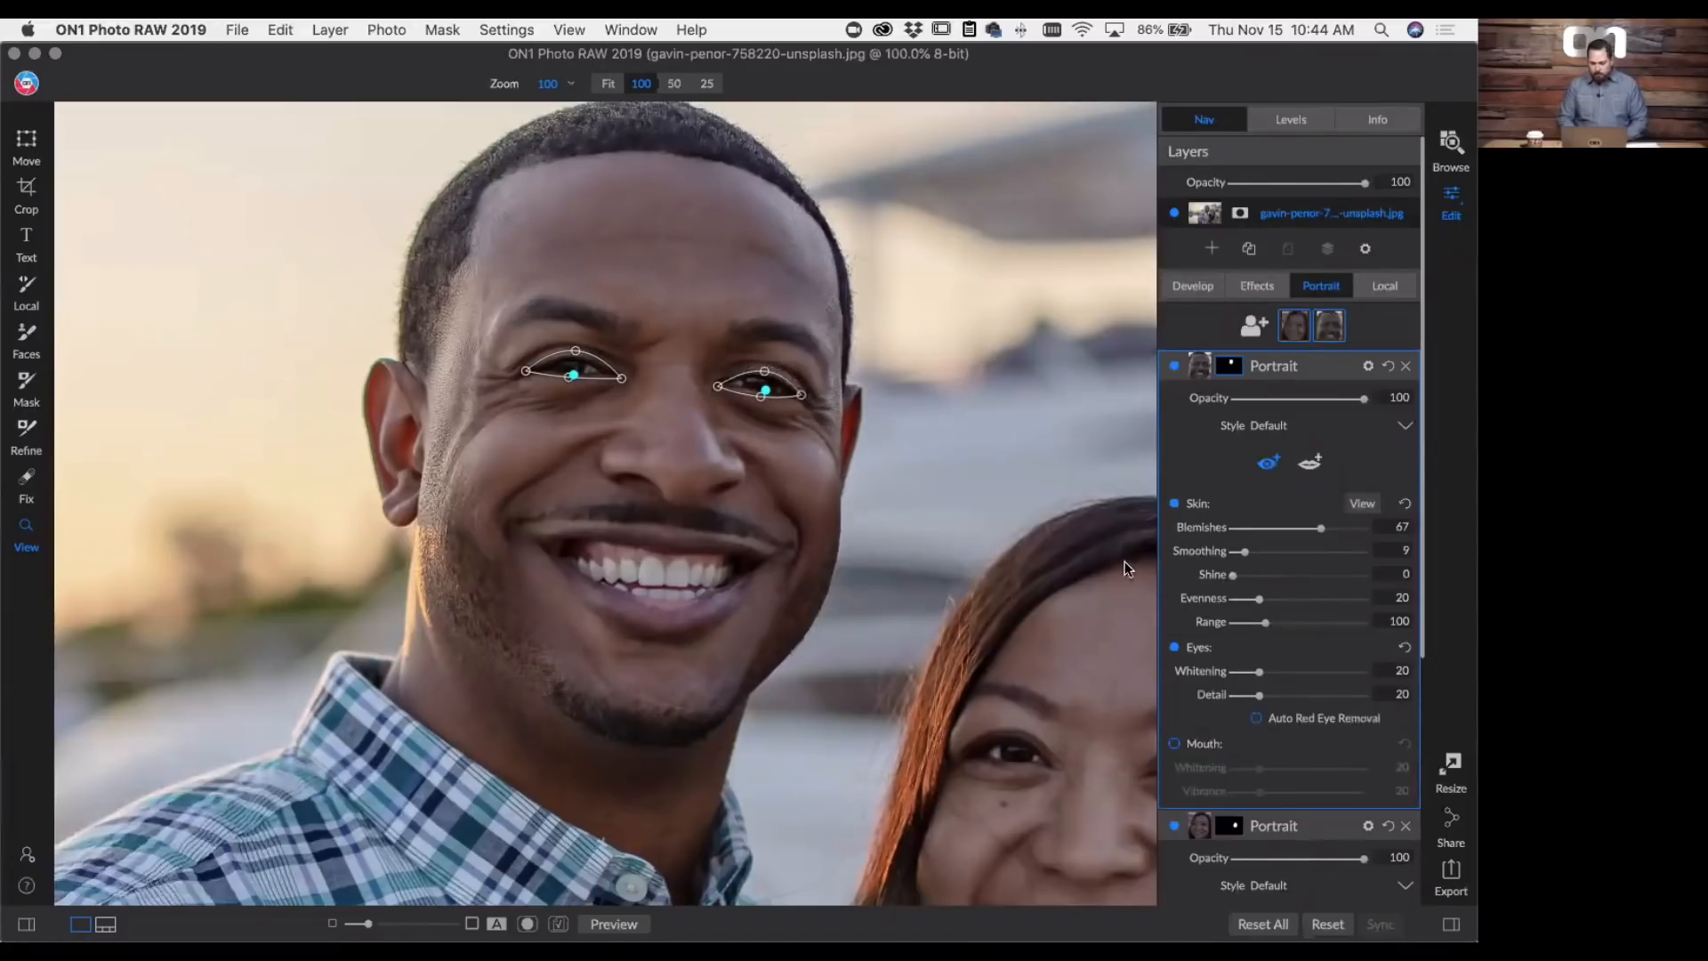
{"action": "left_click_drag", "start_coordinate": [1259, 672], "coordinate": [1313, 678]}
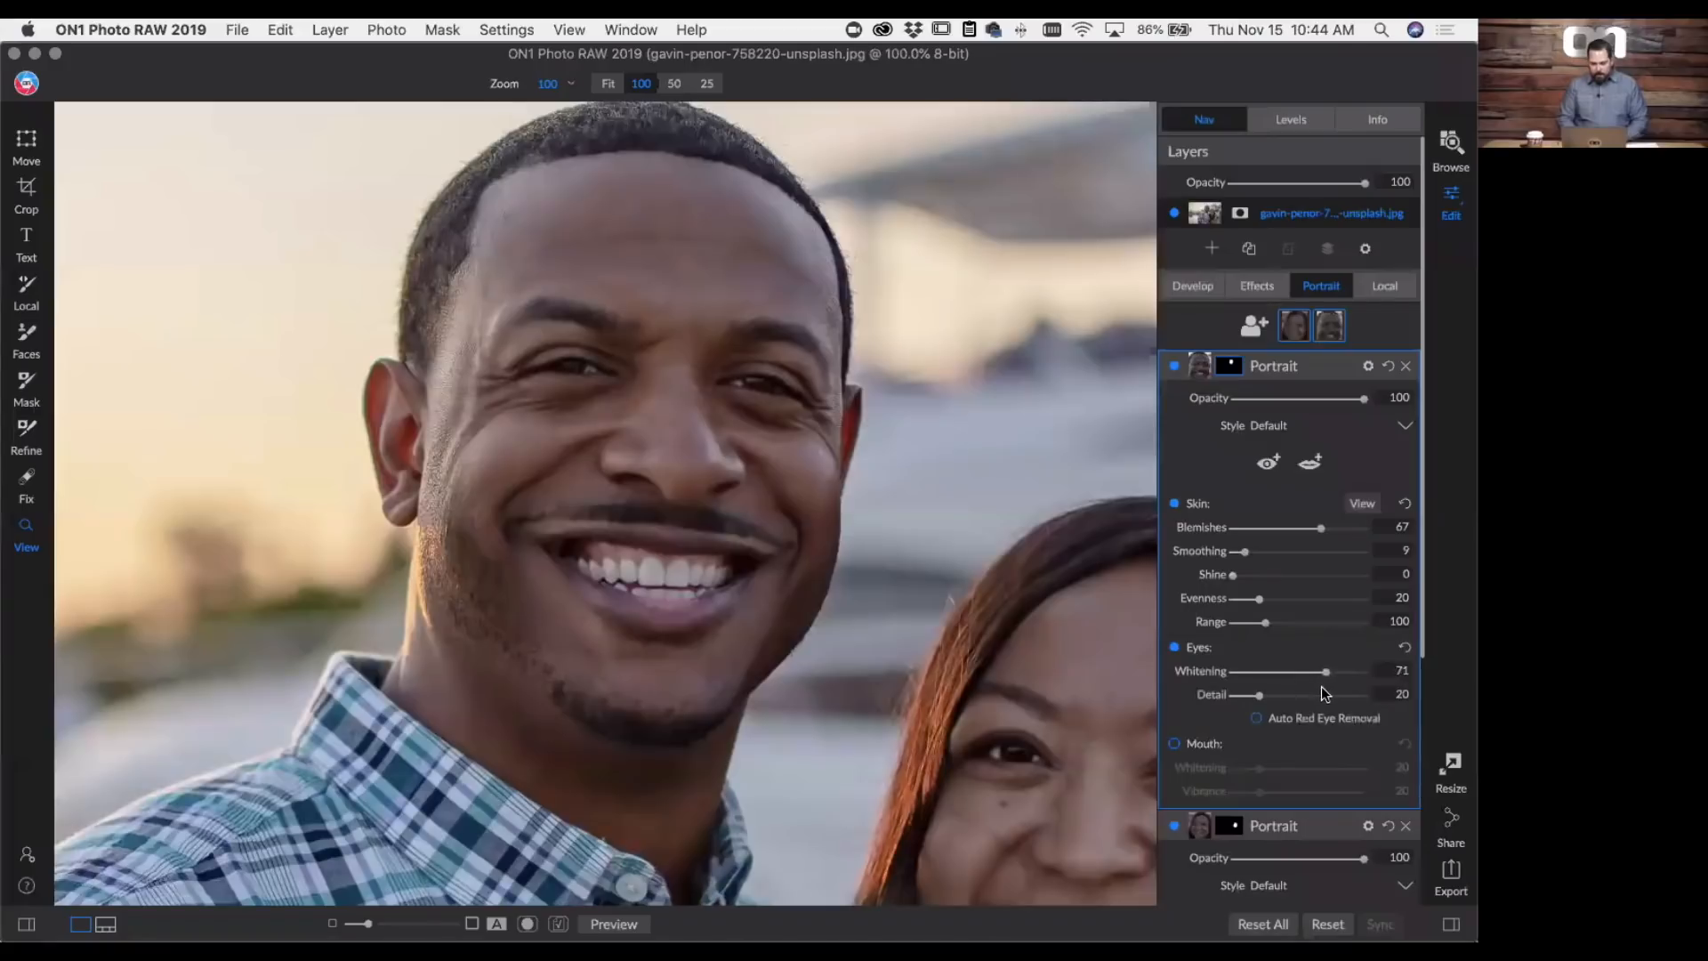
- Mark the man's mouth with teeth included, fit the lip outlines, and set the mouth's Whitening to 47
{"action": "left_click", "coordinate": [1309, 466]}
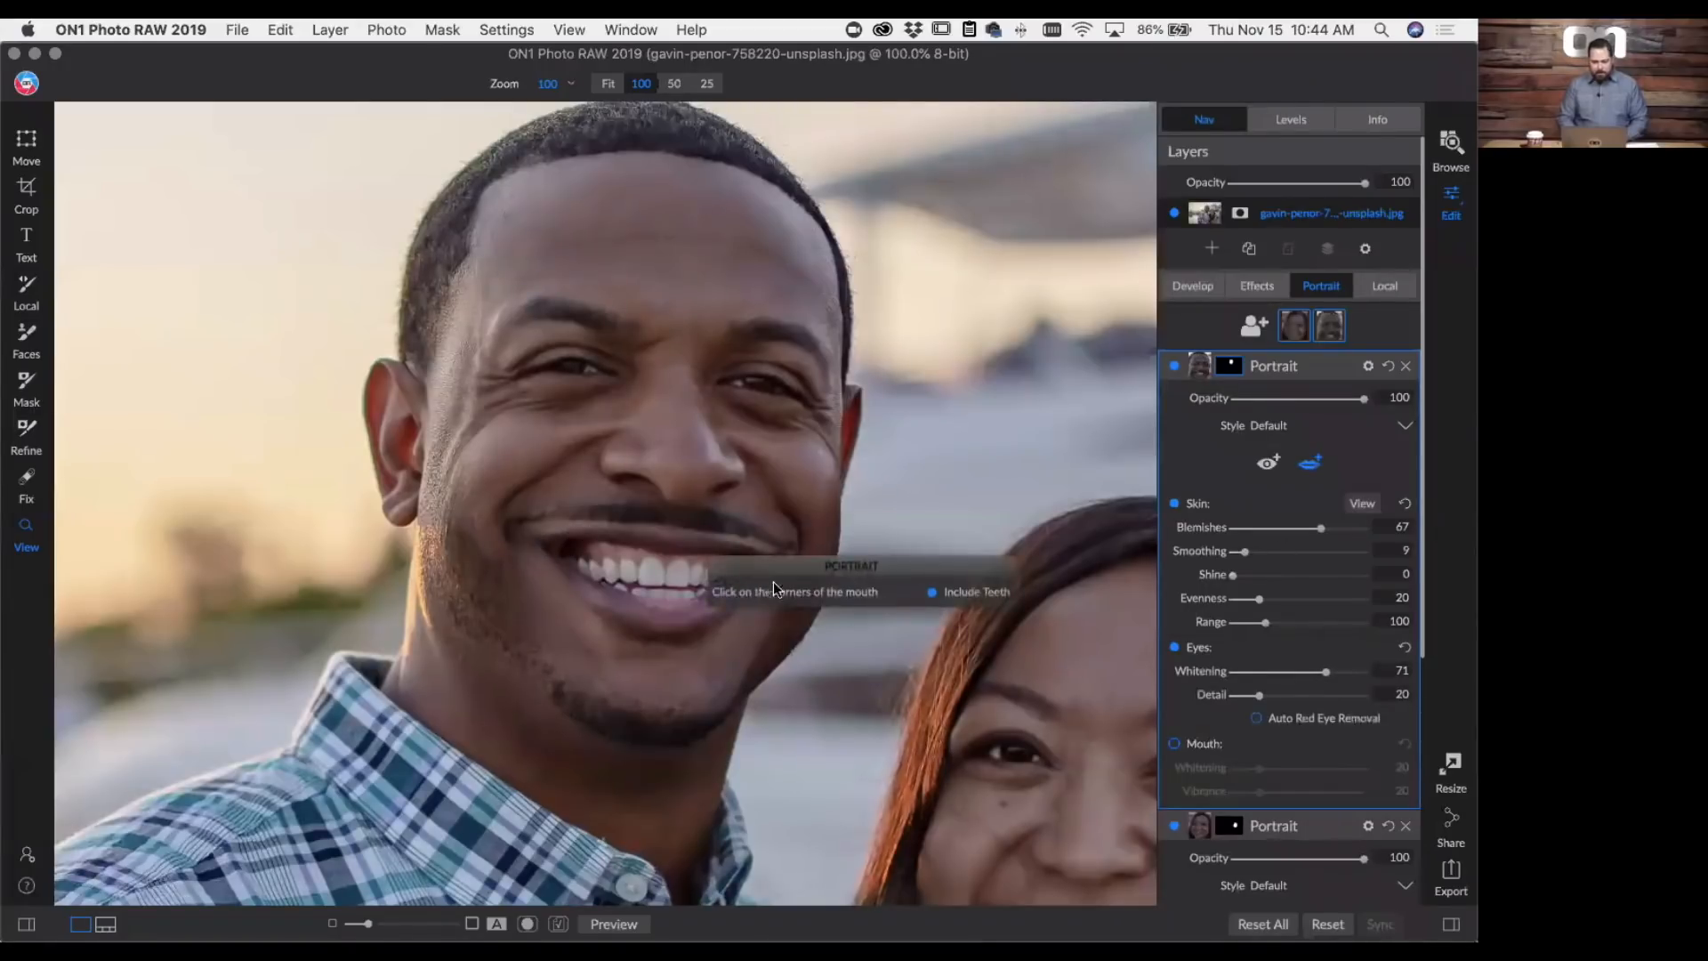
{"action": "left_click_drag", "start_coordinate": [767, 564], "coordinate": [814, 680]}
{"action": "left_click", "coordinate": [539, 549]}
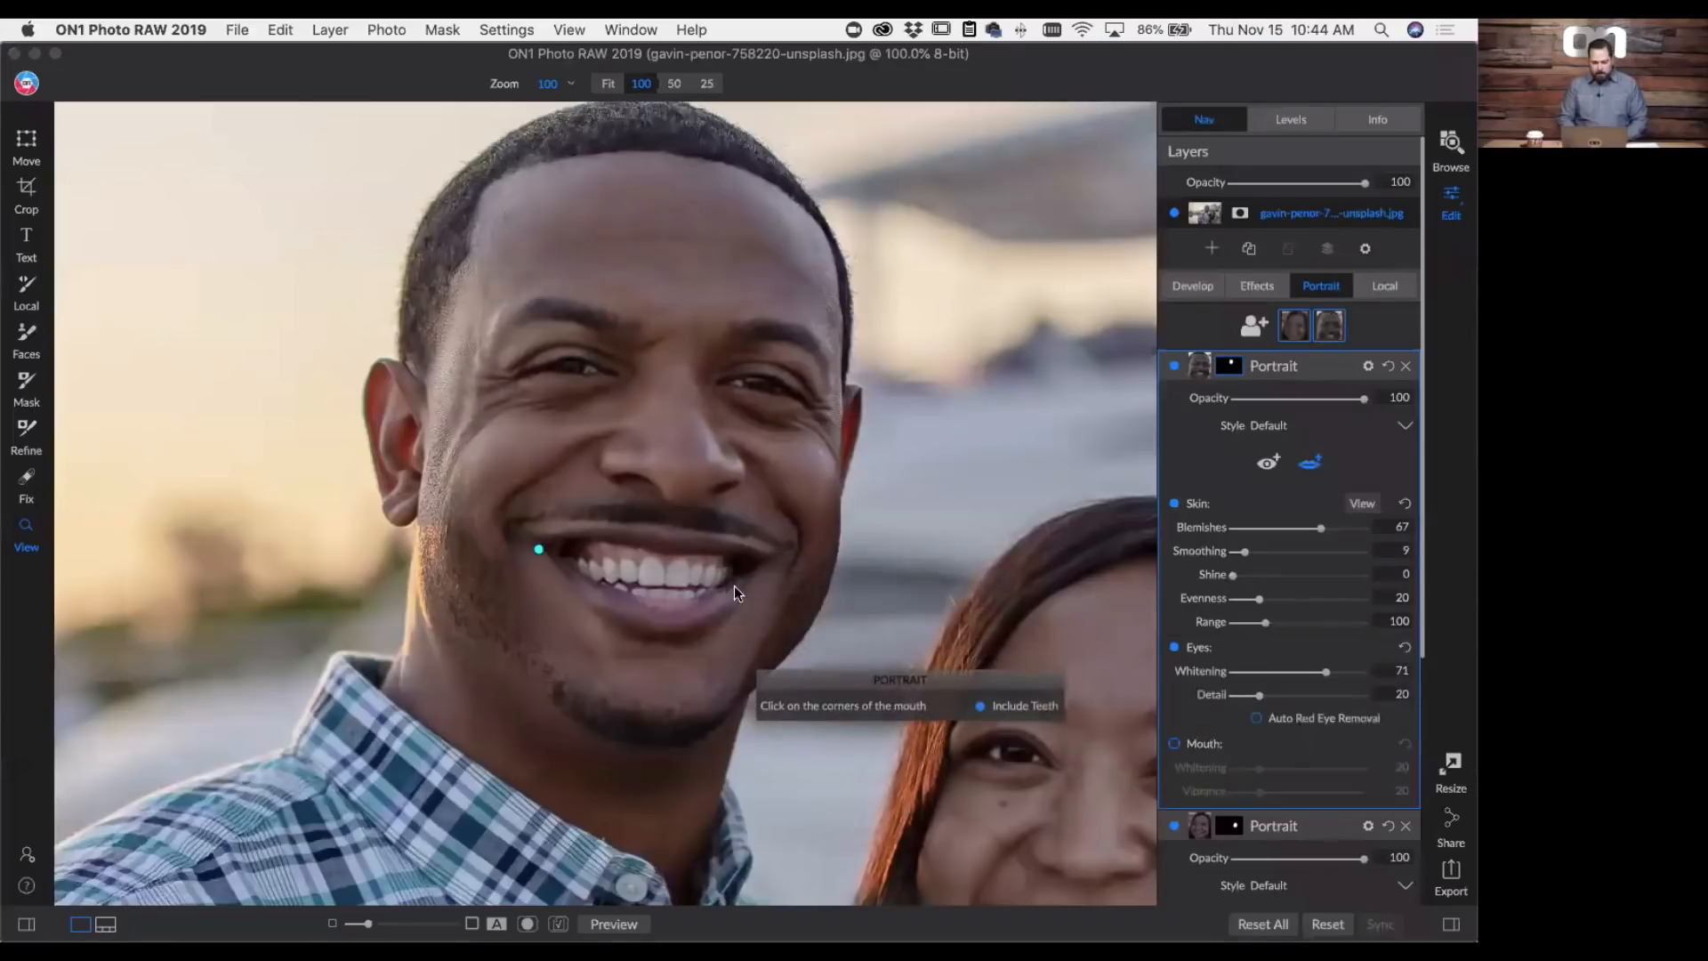
{"action": "left_click", "coordinate": [766, 561]}
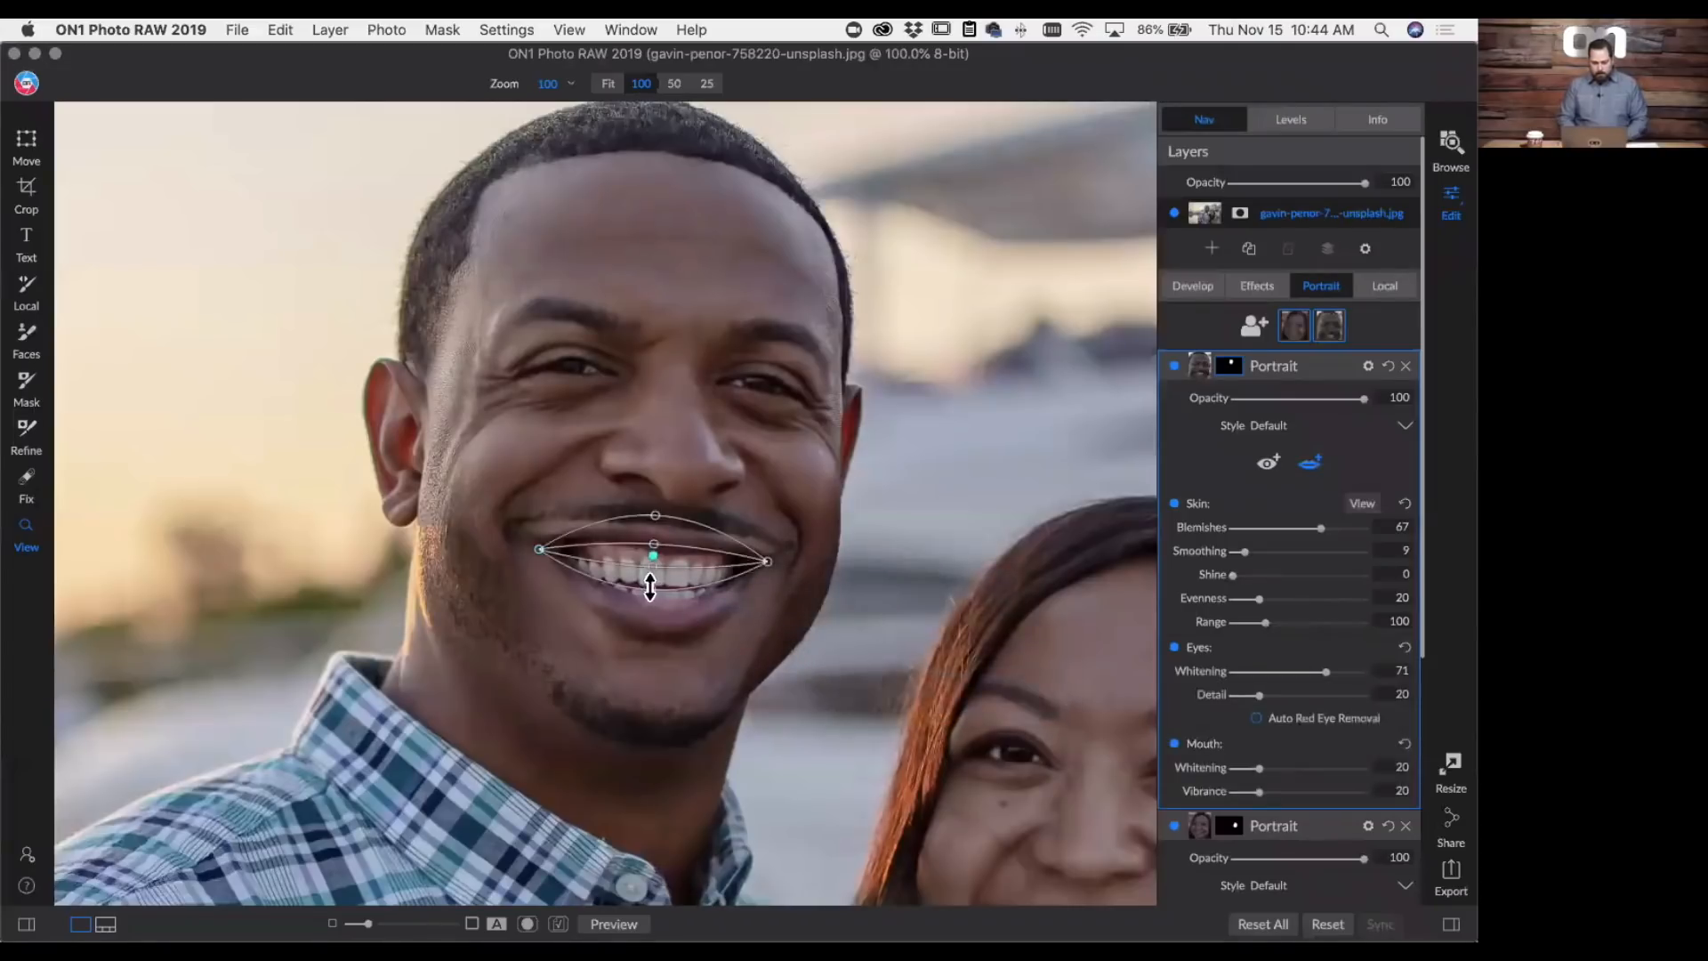
{"action": "left_click_drag", "start_coordinate": [656, 596], "coordinate": [665, 644]}
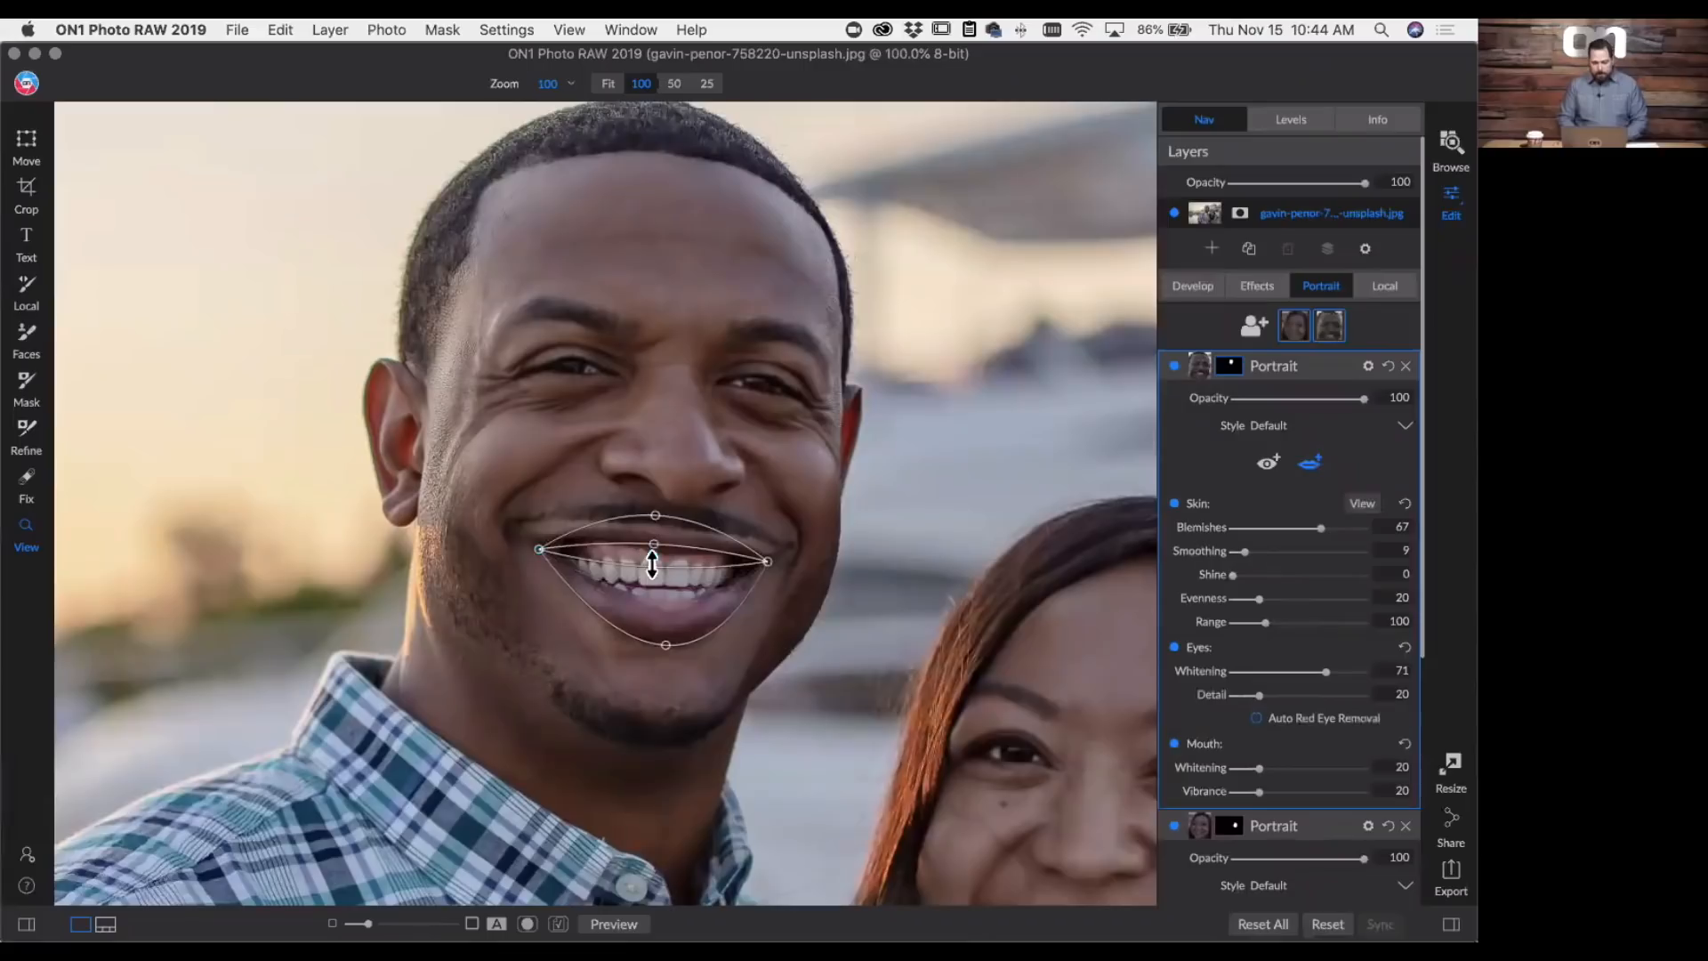
{"action": "left_click_drag", "start_coordinate": [652, 563], "coordinate": [655, 528]}
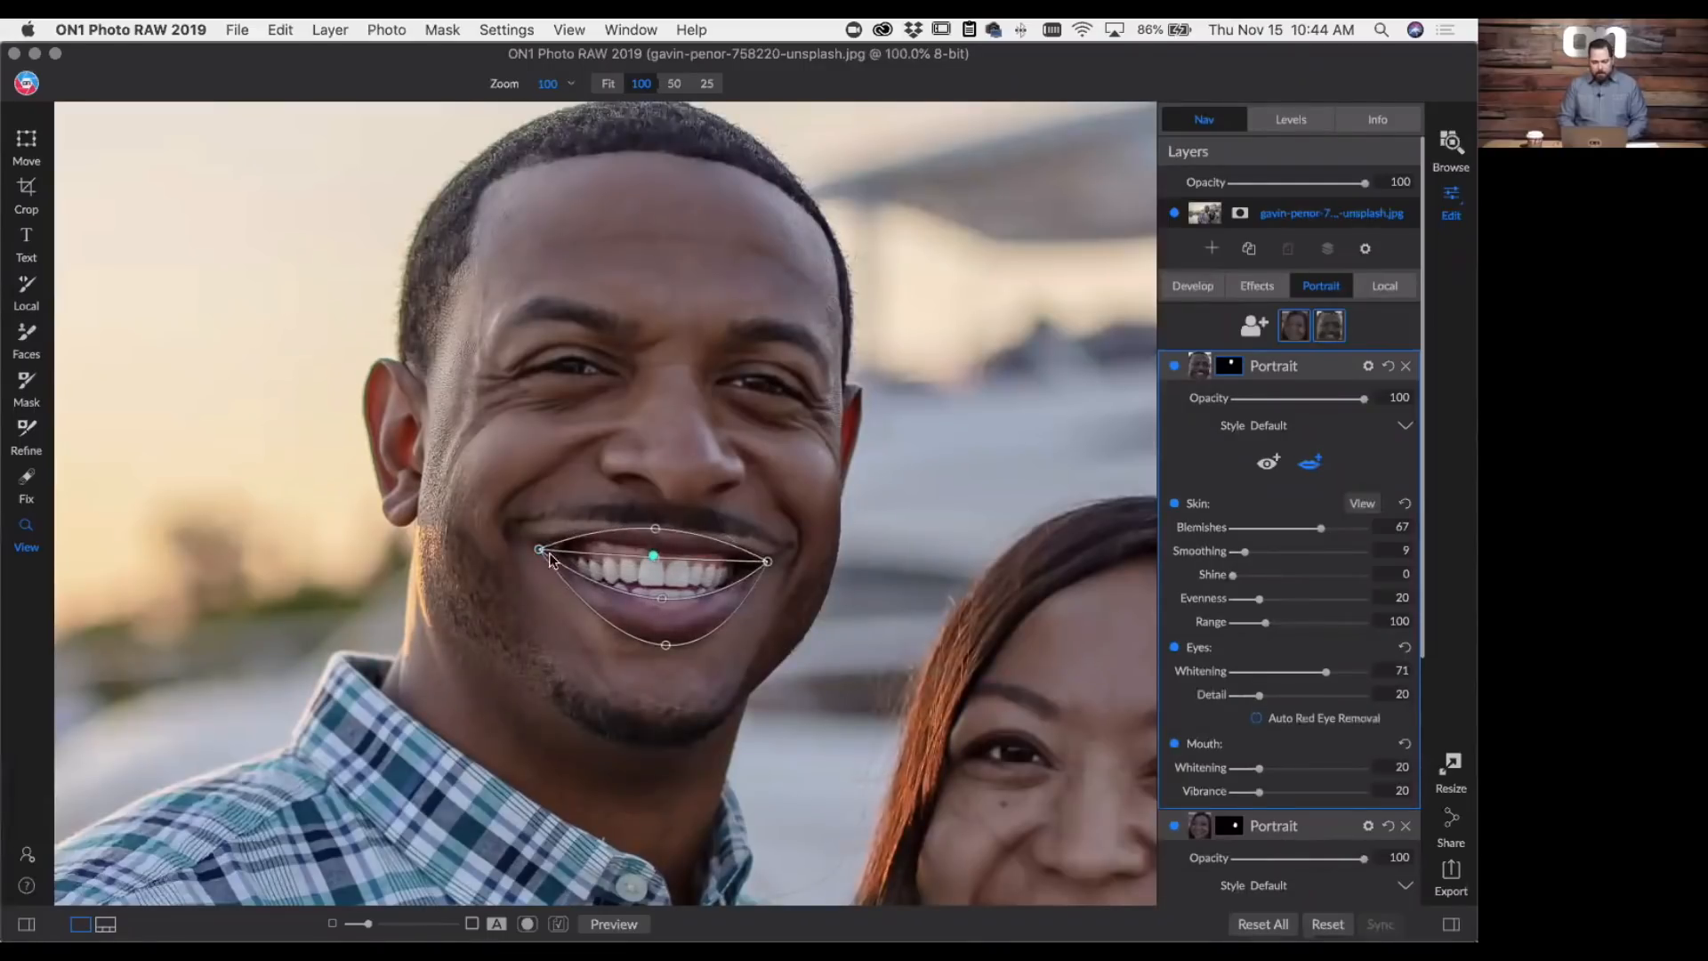
{"action": "left_click_drag", "start_coordinate": [531, 542], "coordinate": [541, 542]}
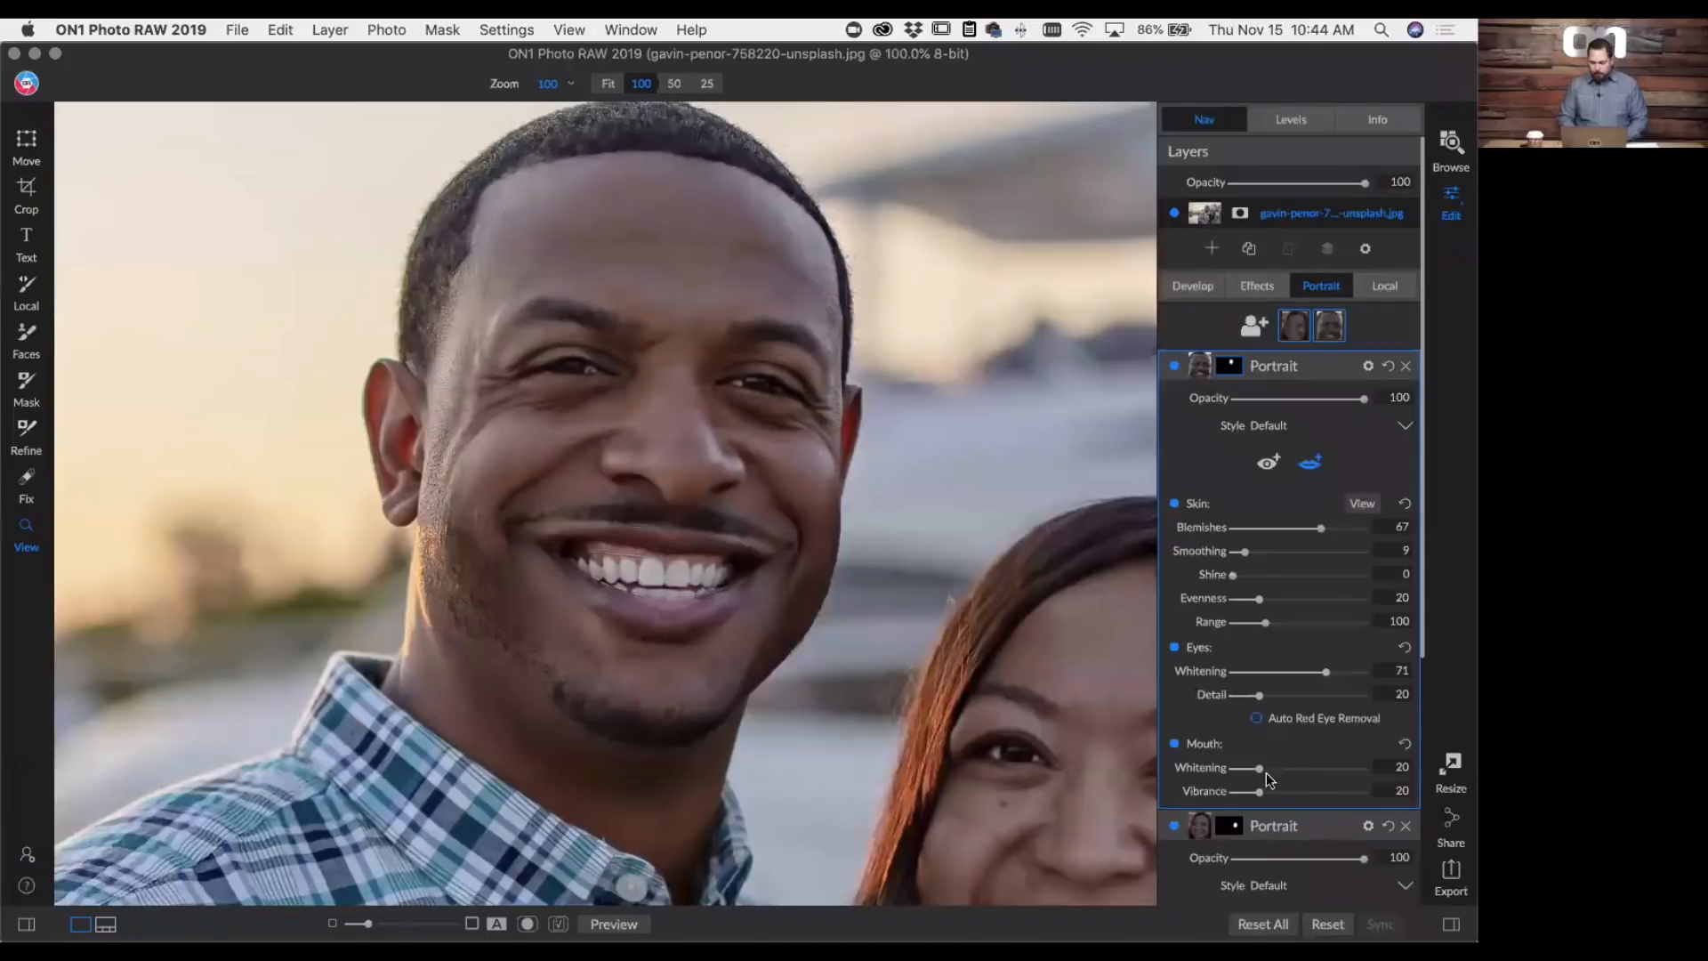
{"action": "left_click_drag", "start_coordinate": [1264, 770], "coordinate": [1296, 771]}
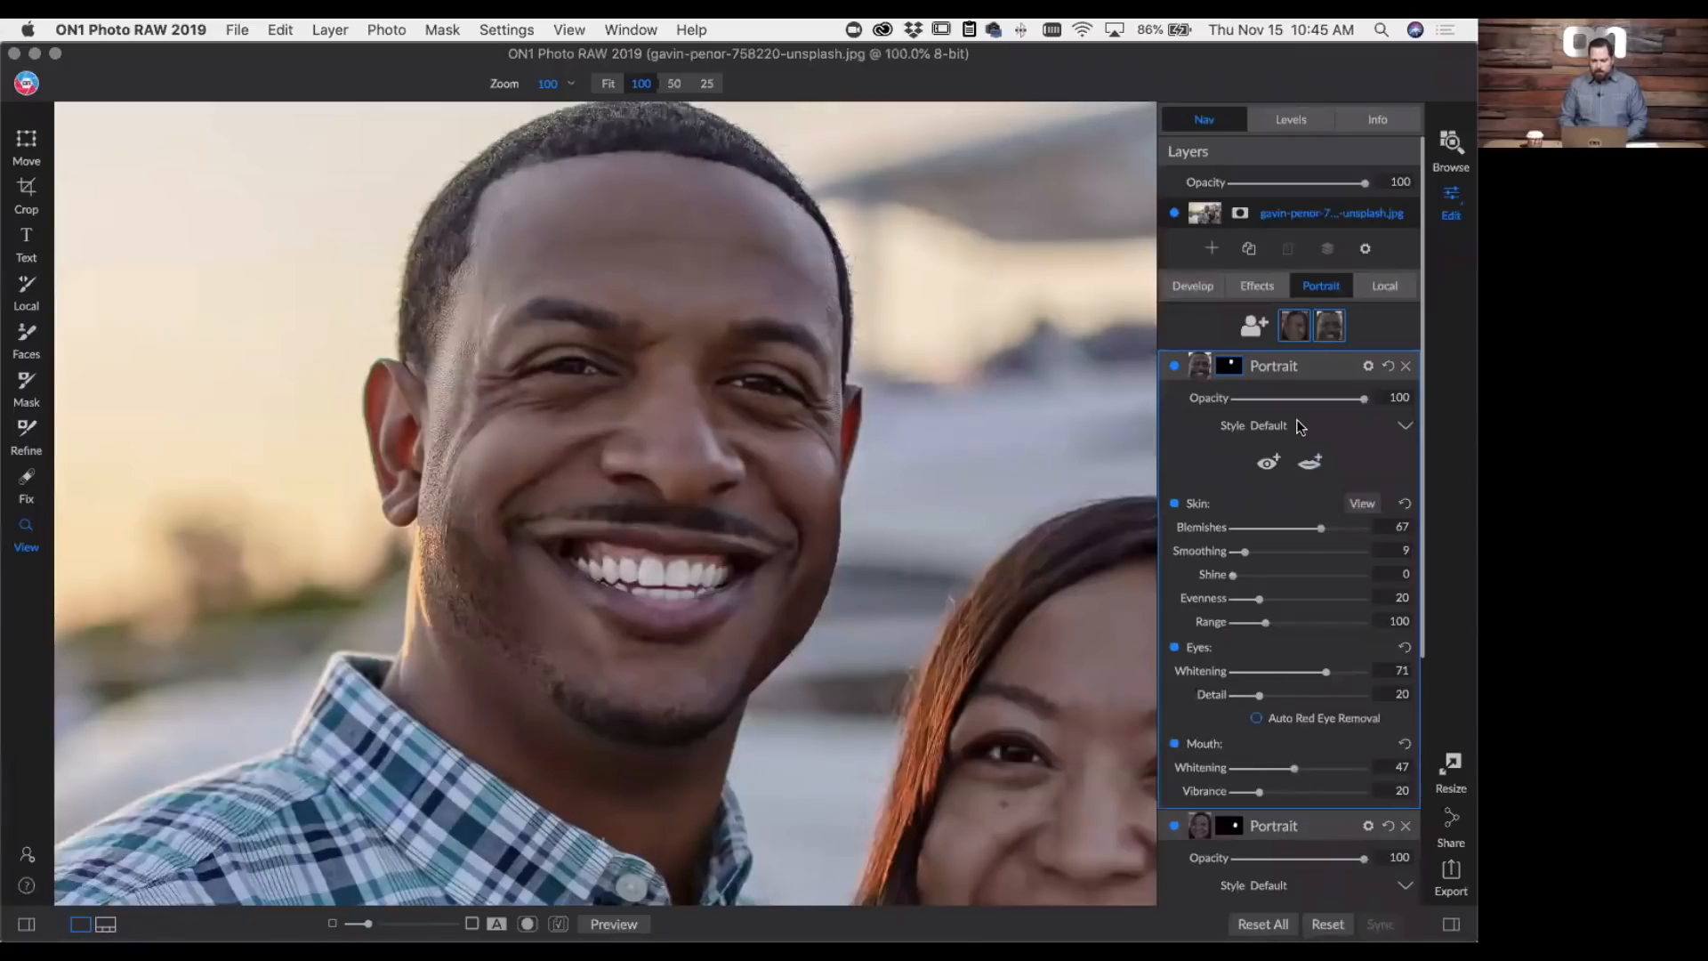
- Compare the whole edited couple photo with its original version
{"action": "key", "text": "super+0"}
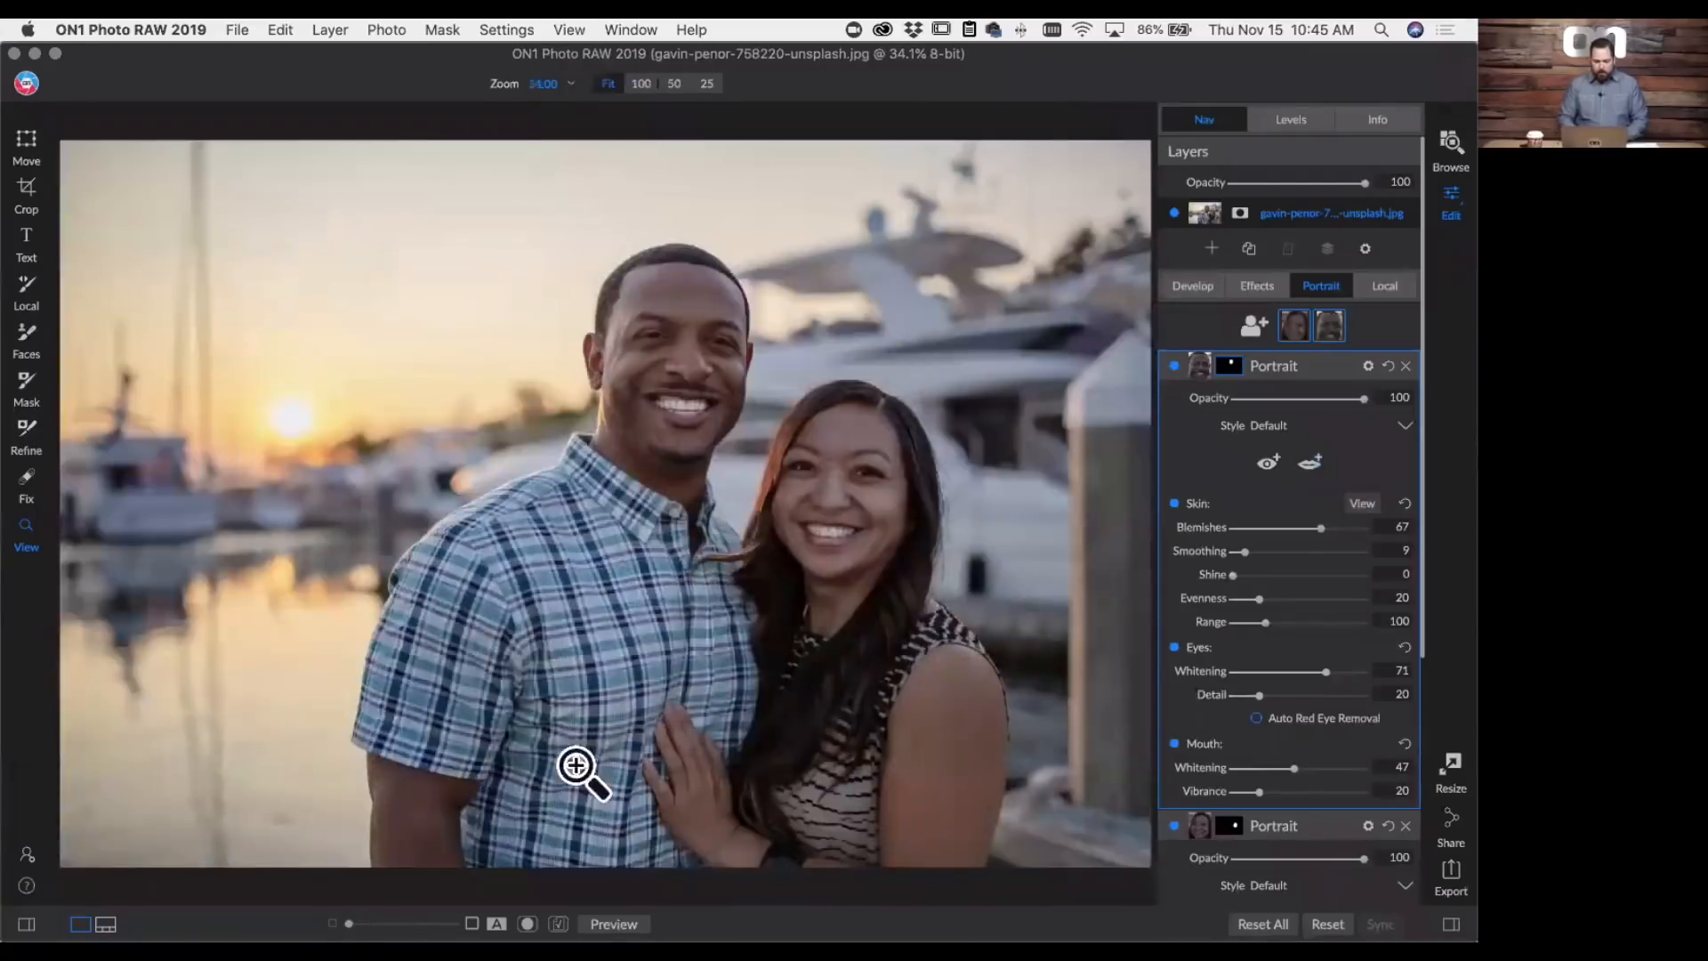
{"action": "left_click", "coordinate": [605, 917]}
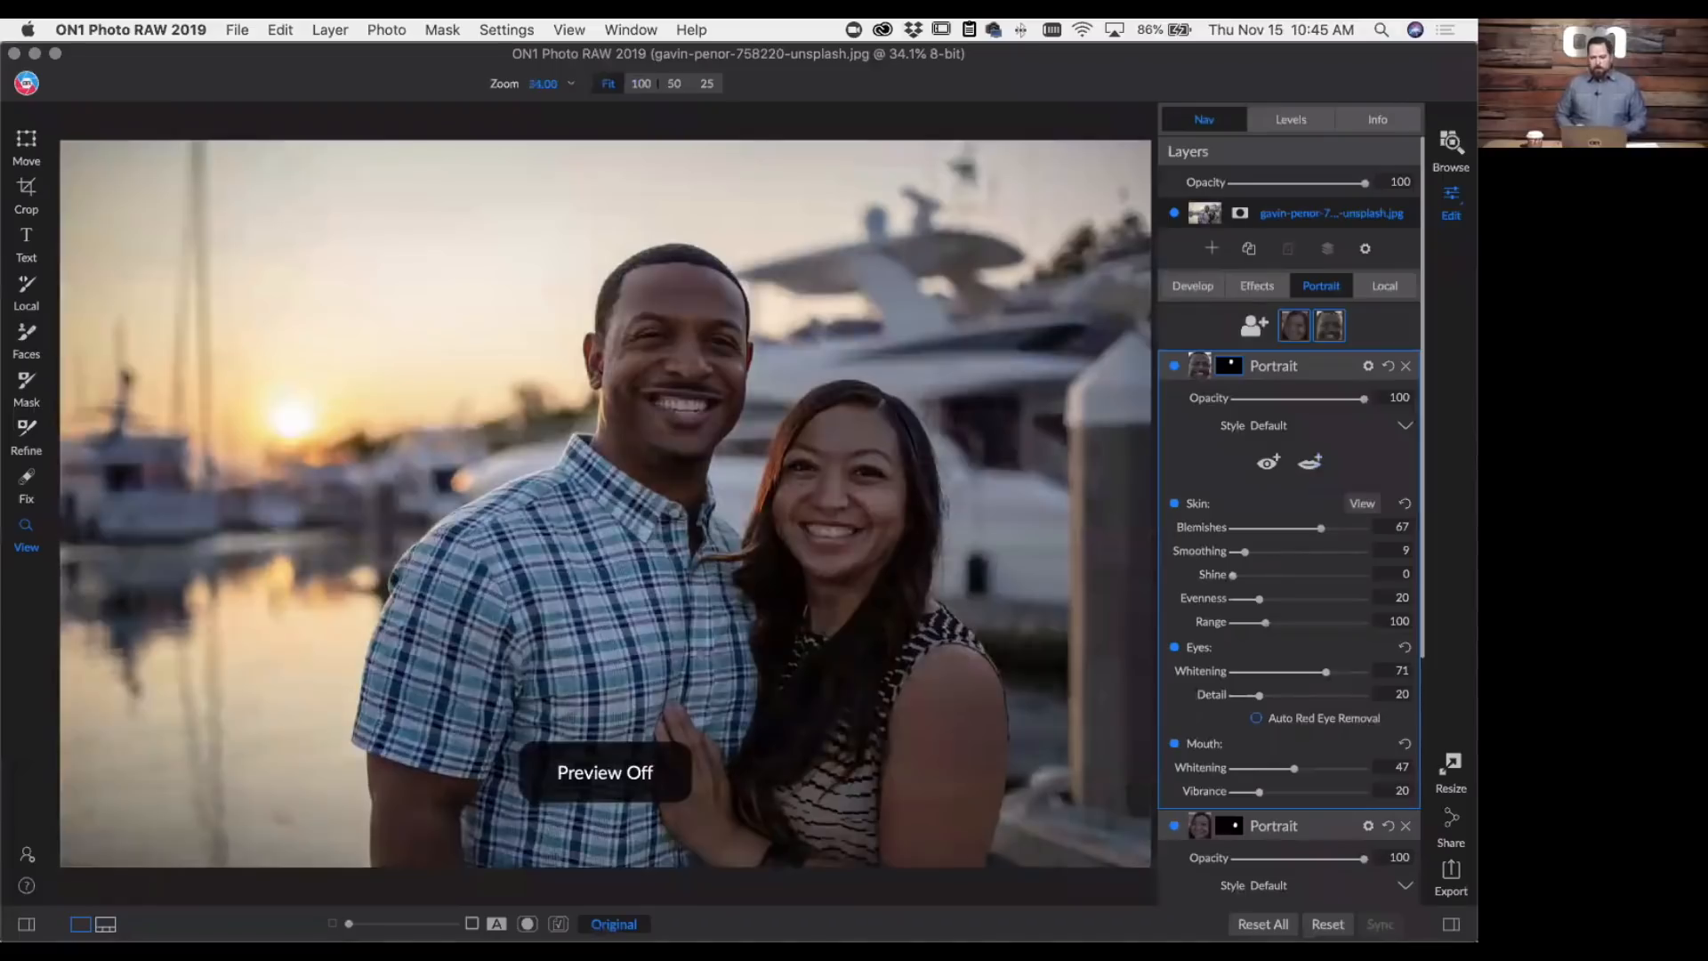
{"action": "left_click", "coordinate": [614, 923]}
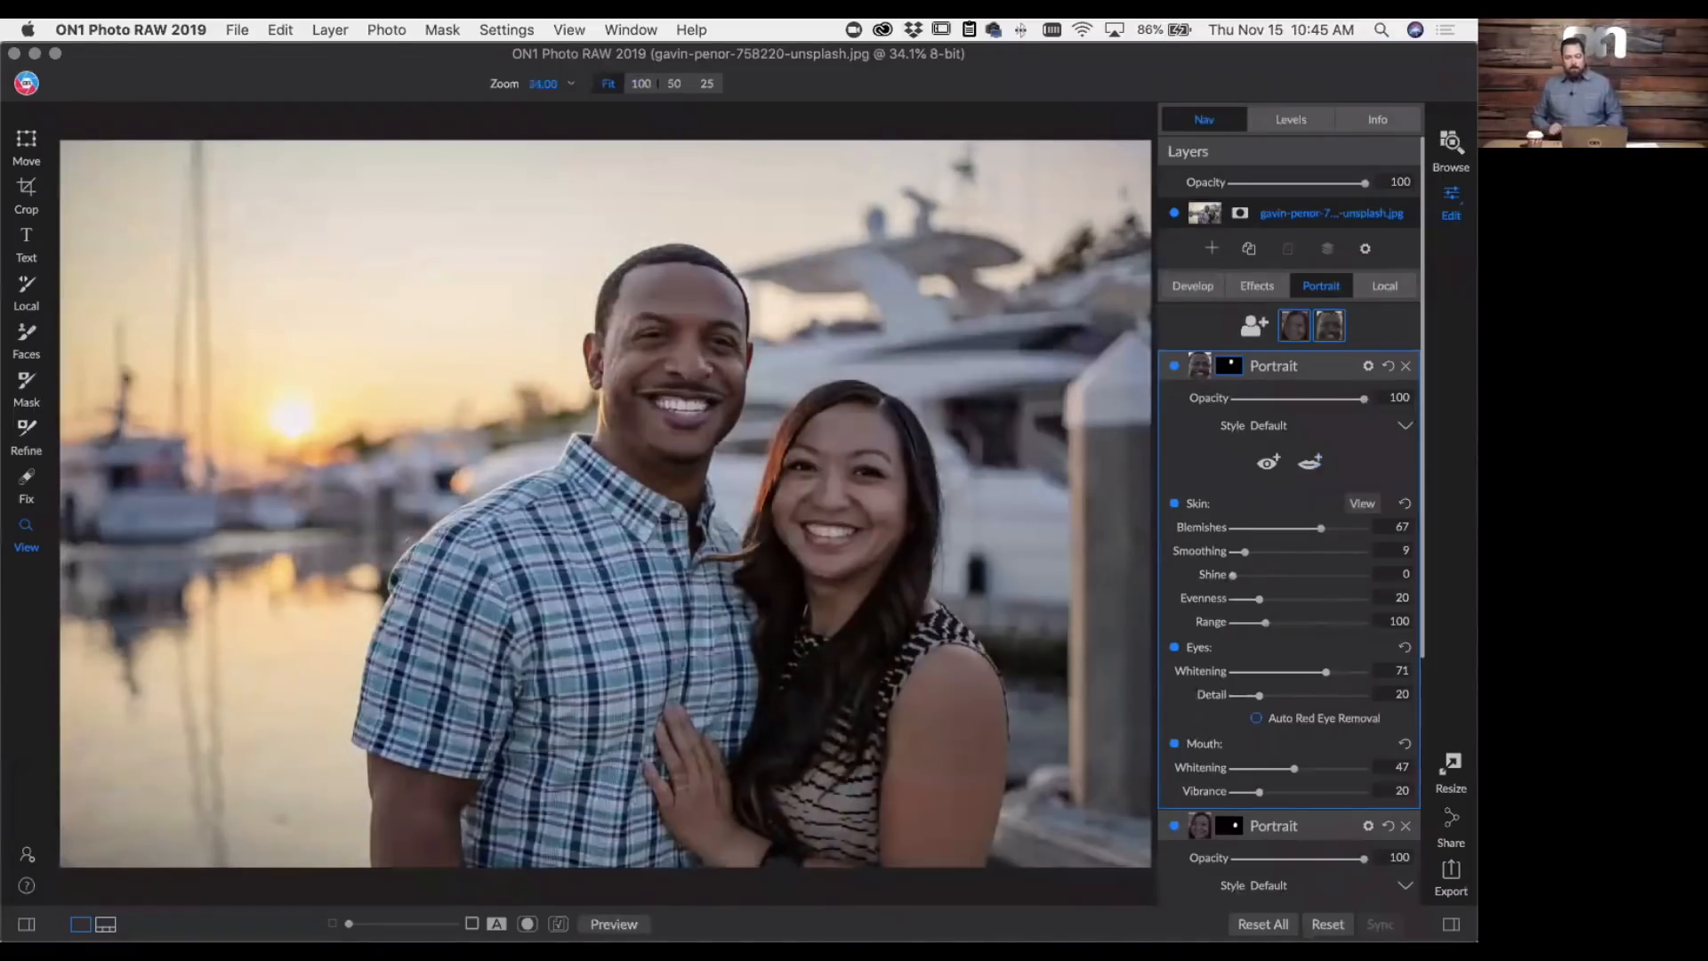
{"action": "left_click", "coordinate": [614, 924]}
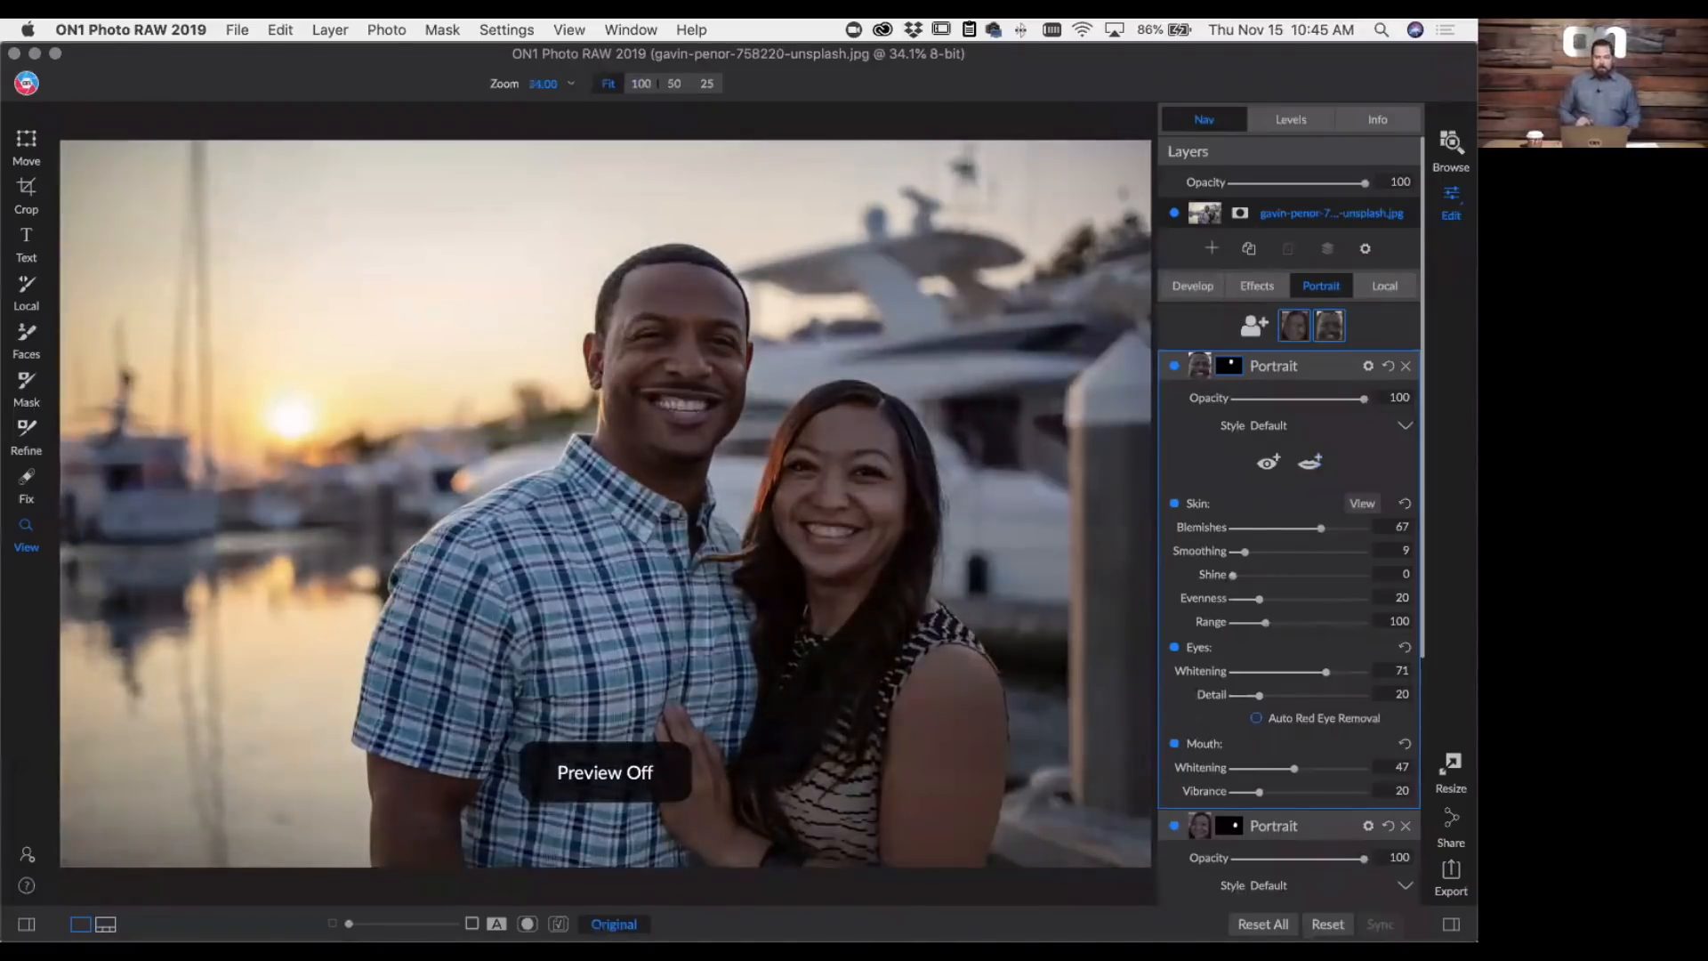
{"action": "key", "text": "backslash"}
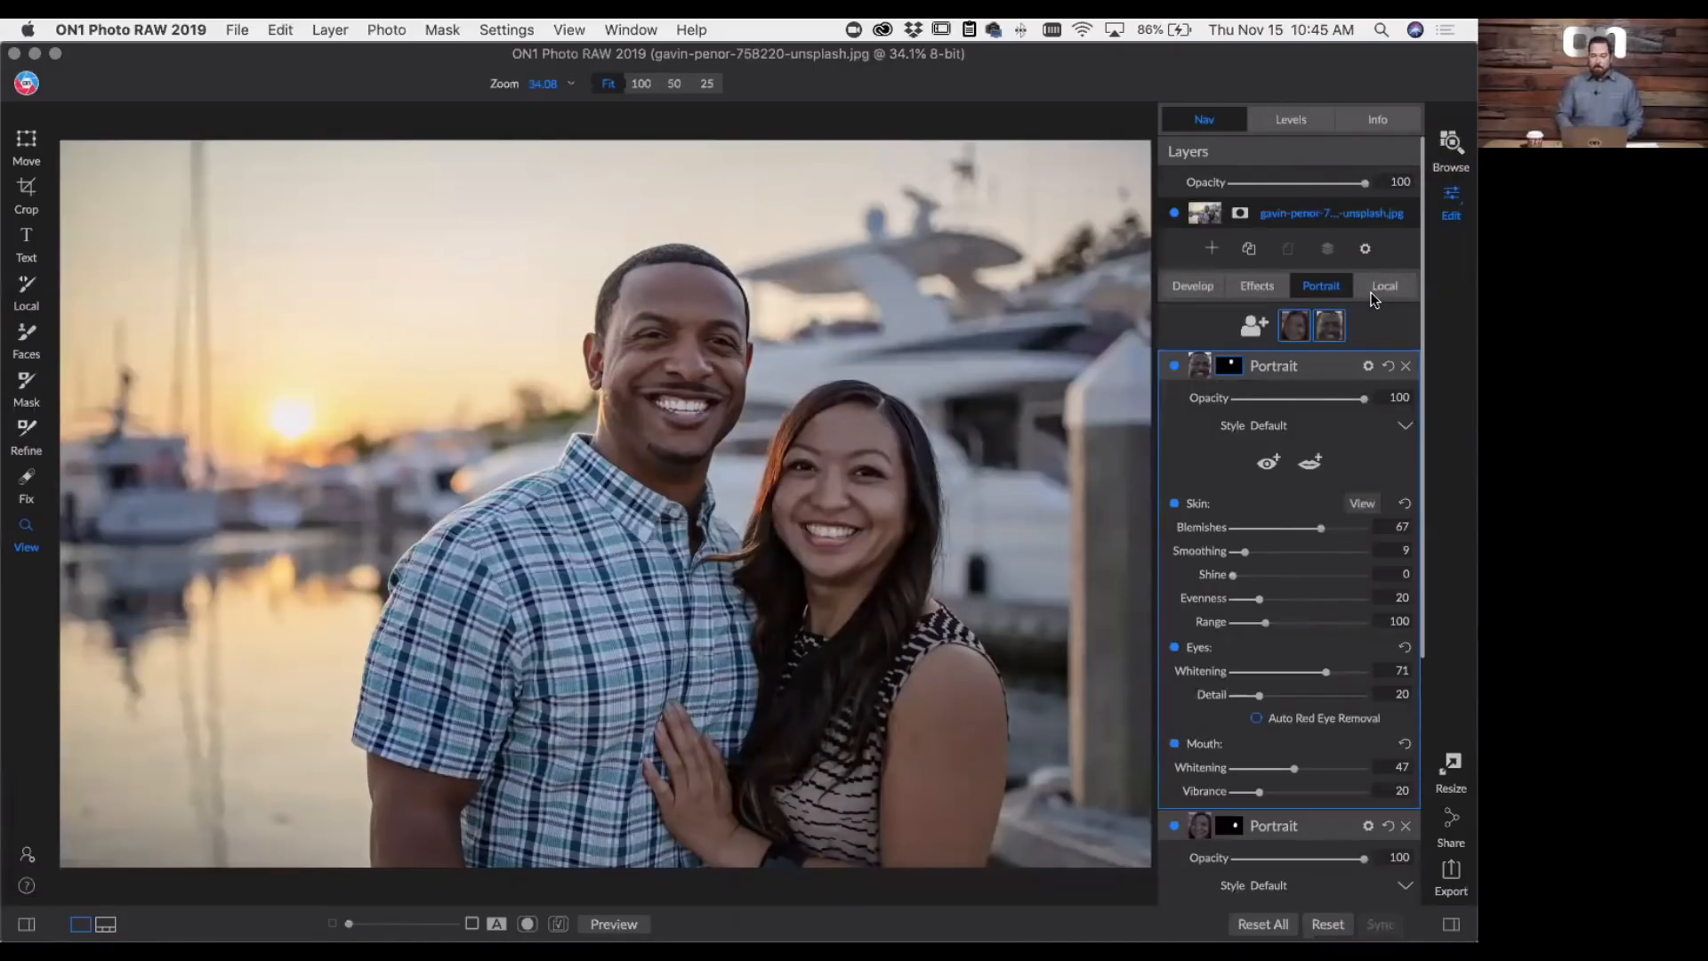
- Open the coastal waterfall photo _MG_8698.CR2 from the Webinar album for editing
{"action": "left_click", "coordinate": [1450, 143]}
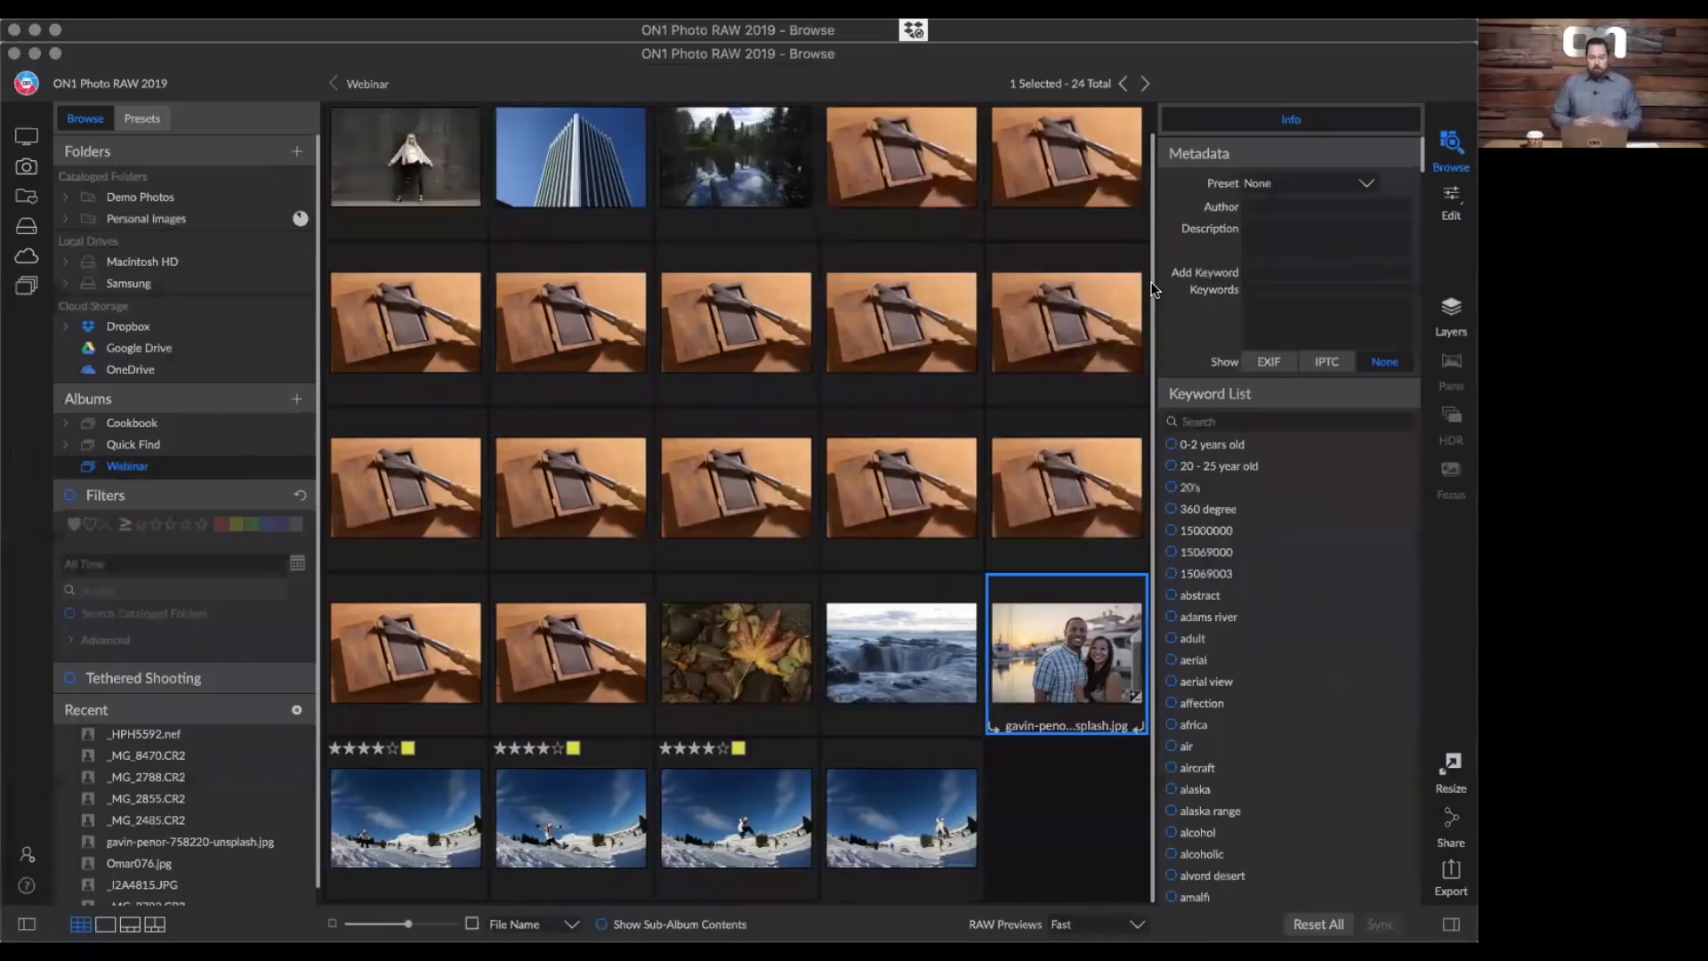
{"action": "key", "text": "Left"}
{"action": "left_click", "coordinate": [1454, 197]}
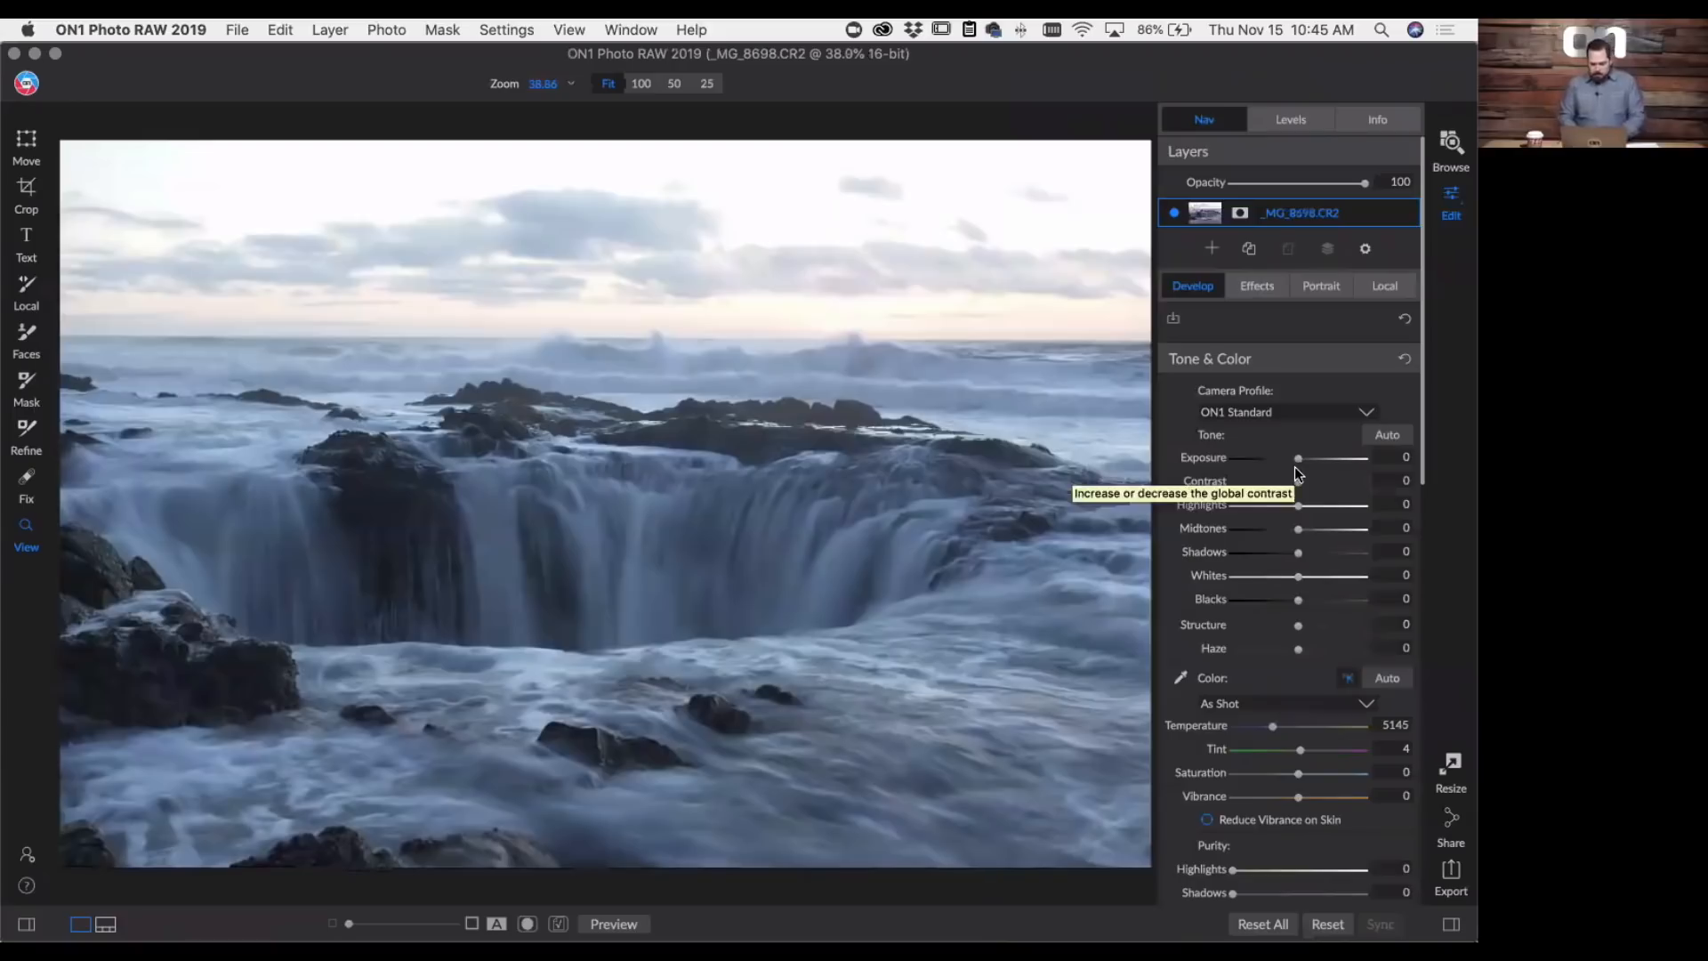
- Using the clipping overlay as a guide, set the seascape's Exposure to 1.05, Shadows to 27, Blacks to -46 and Structure to 67
{"action": "key", "text": "j"}
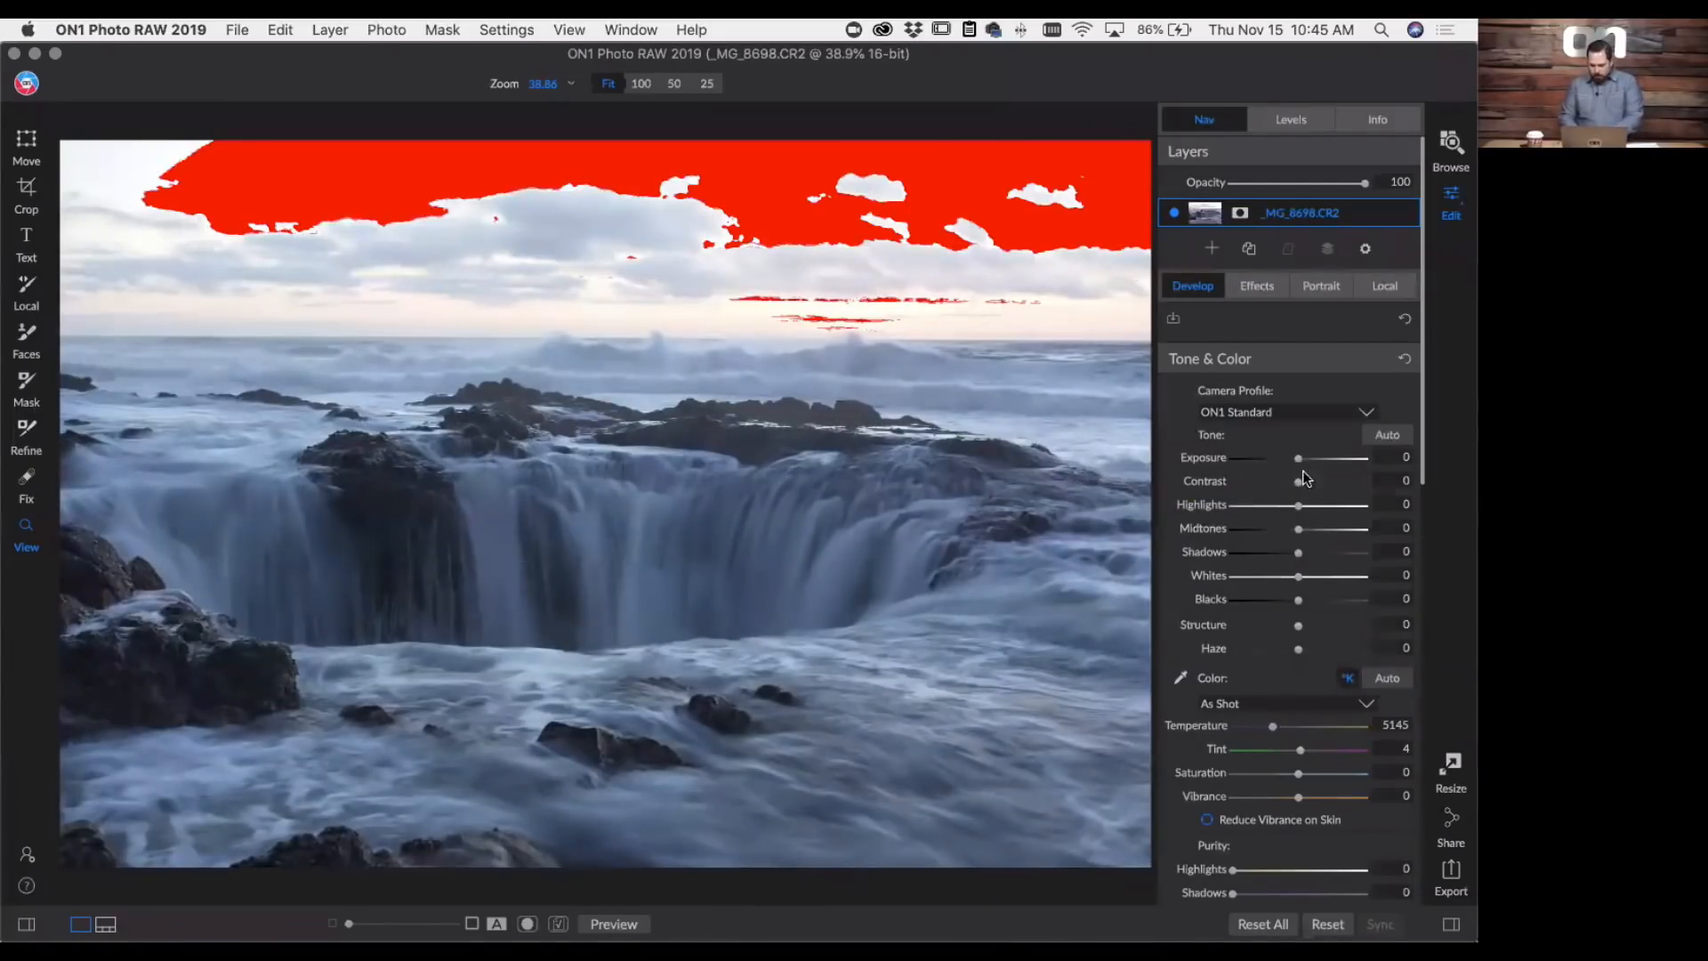
{"action": "left_click_drag", "start_coordinate": [1296, 459], "coordinate": [1311, 459]}
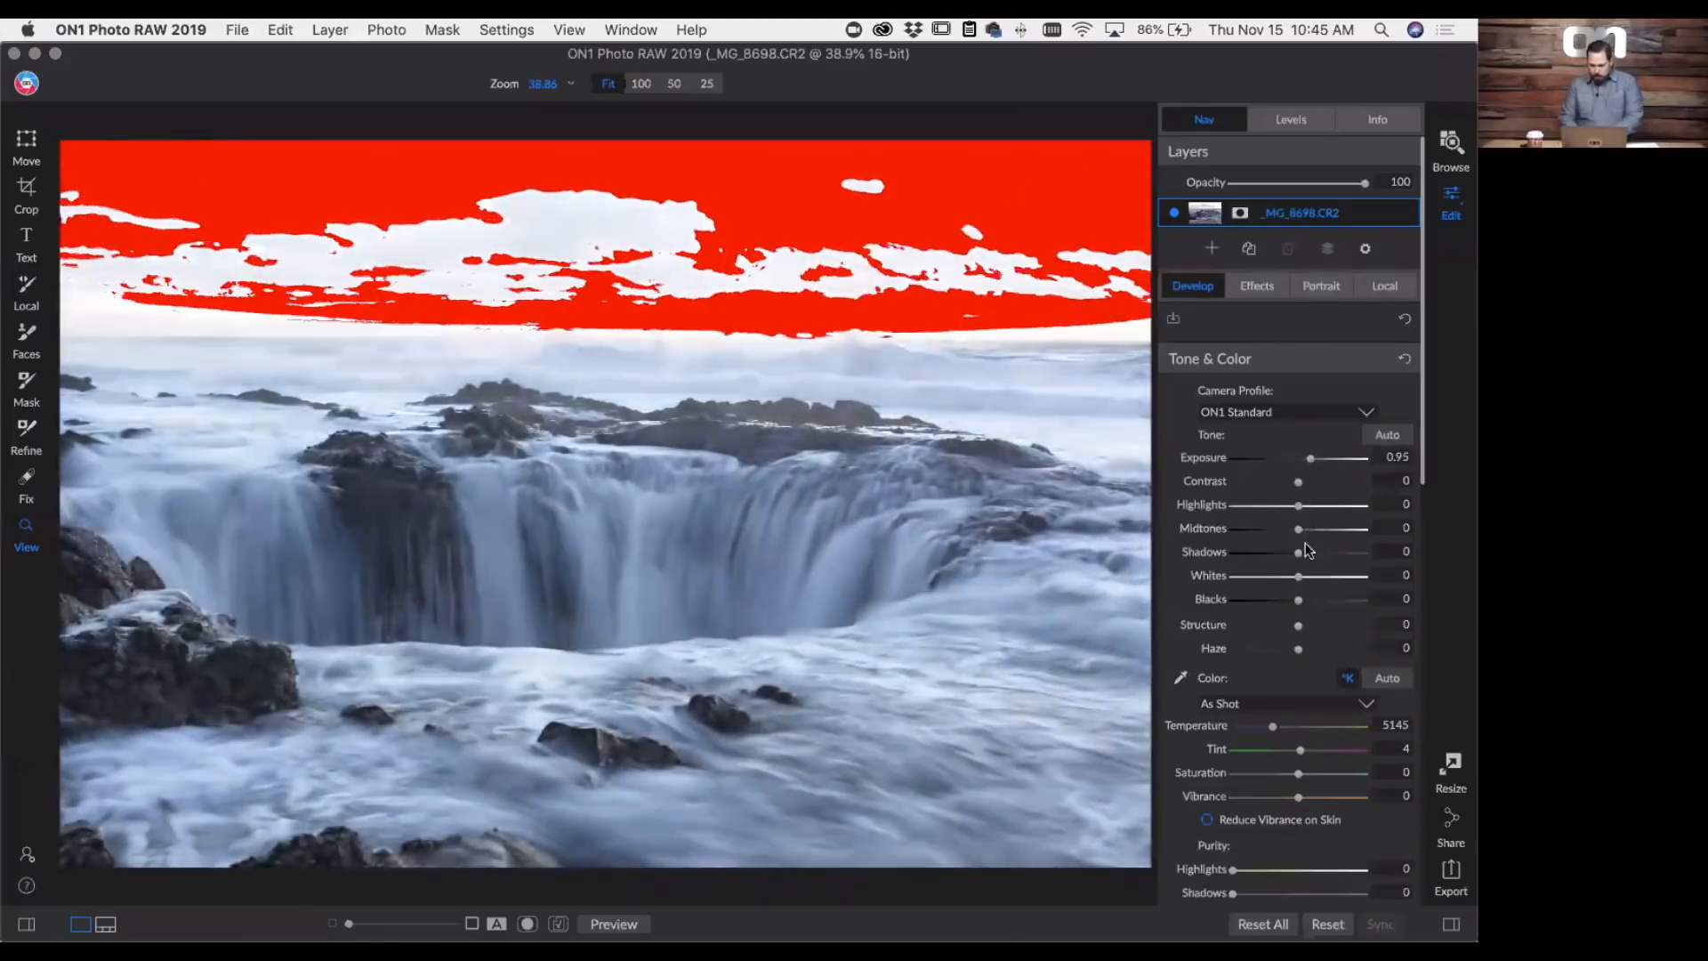
{"action": "left_click_drag", "start_coordinate": [1298, 552], "coordinate": [1267, 599]}
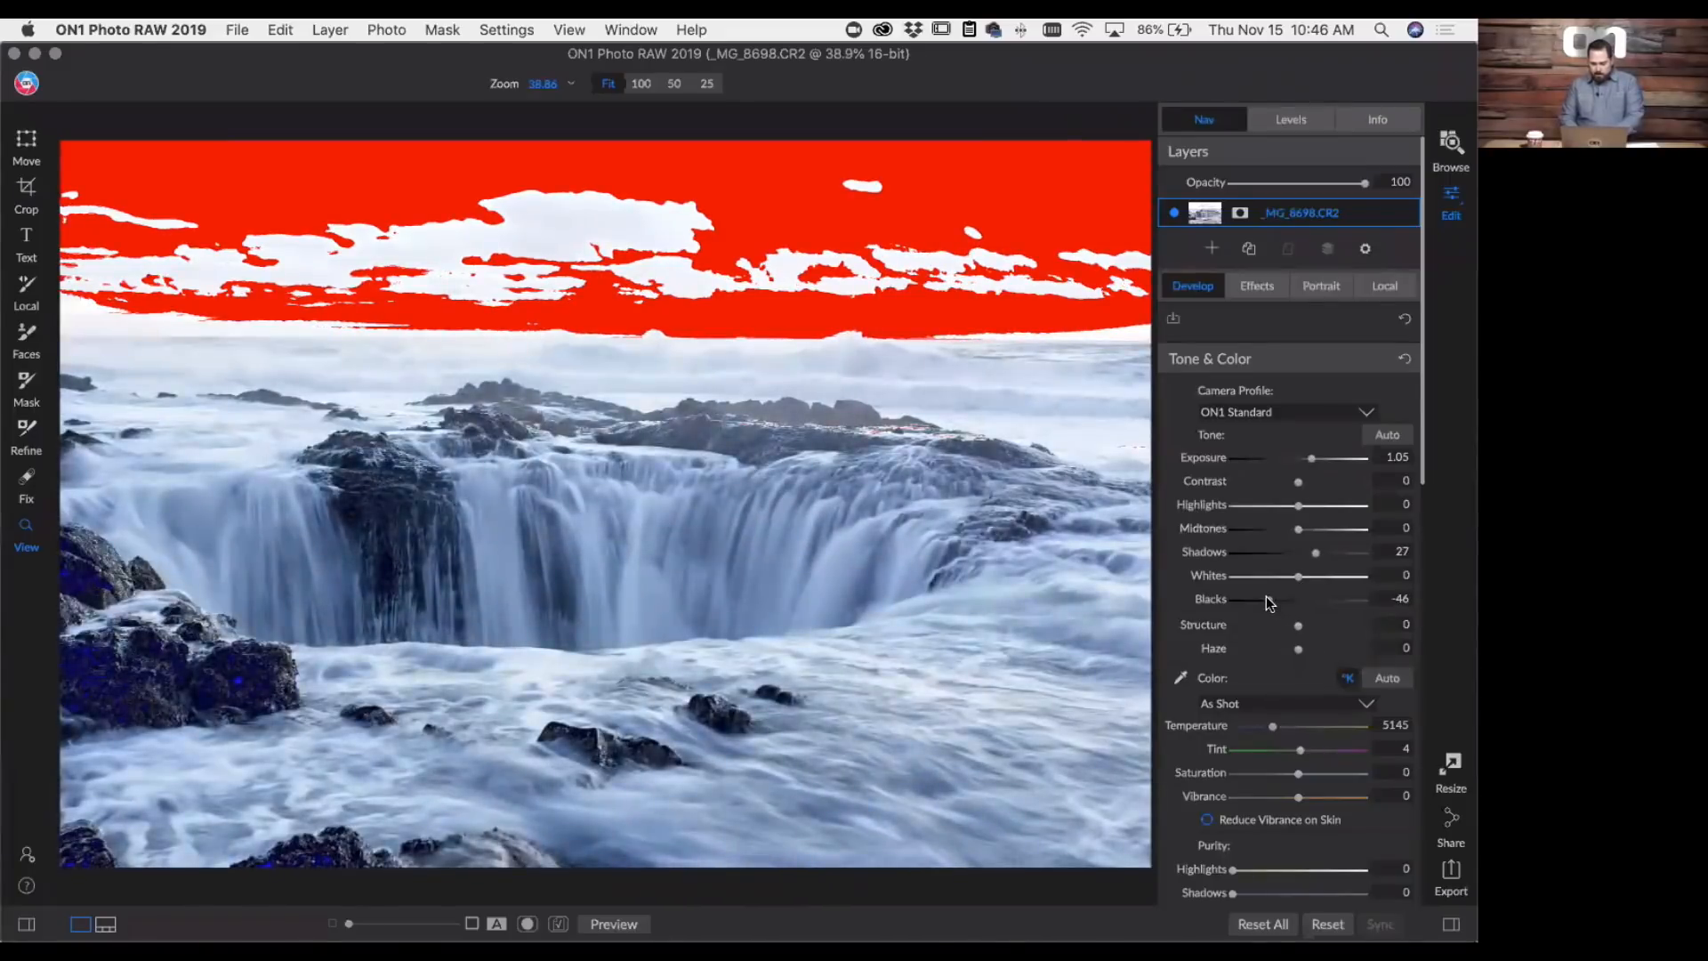
{"action": "left_click_drag", "start_coordinate": [1332, 629], "coordinate": [1343, 630]}
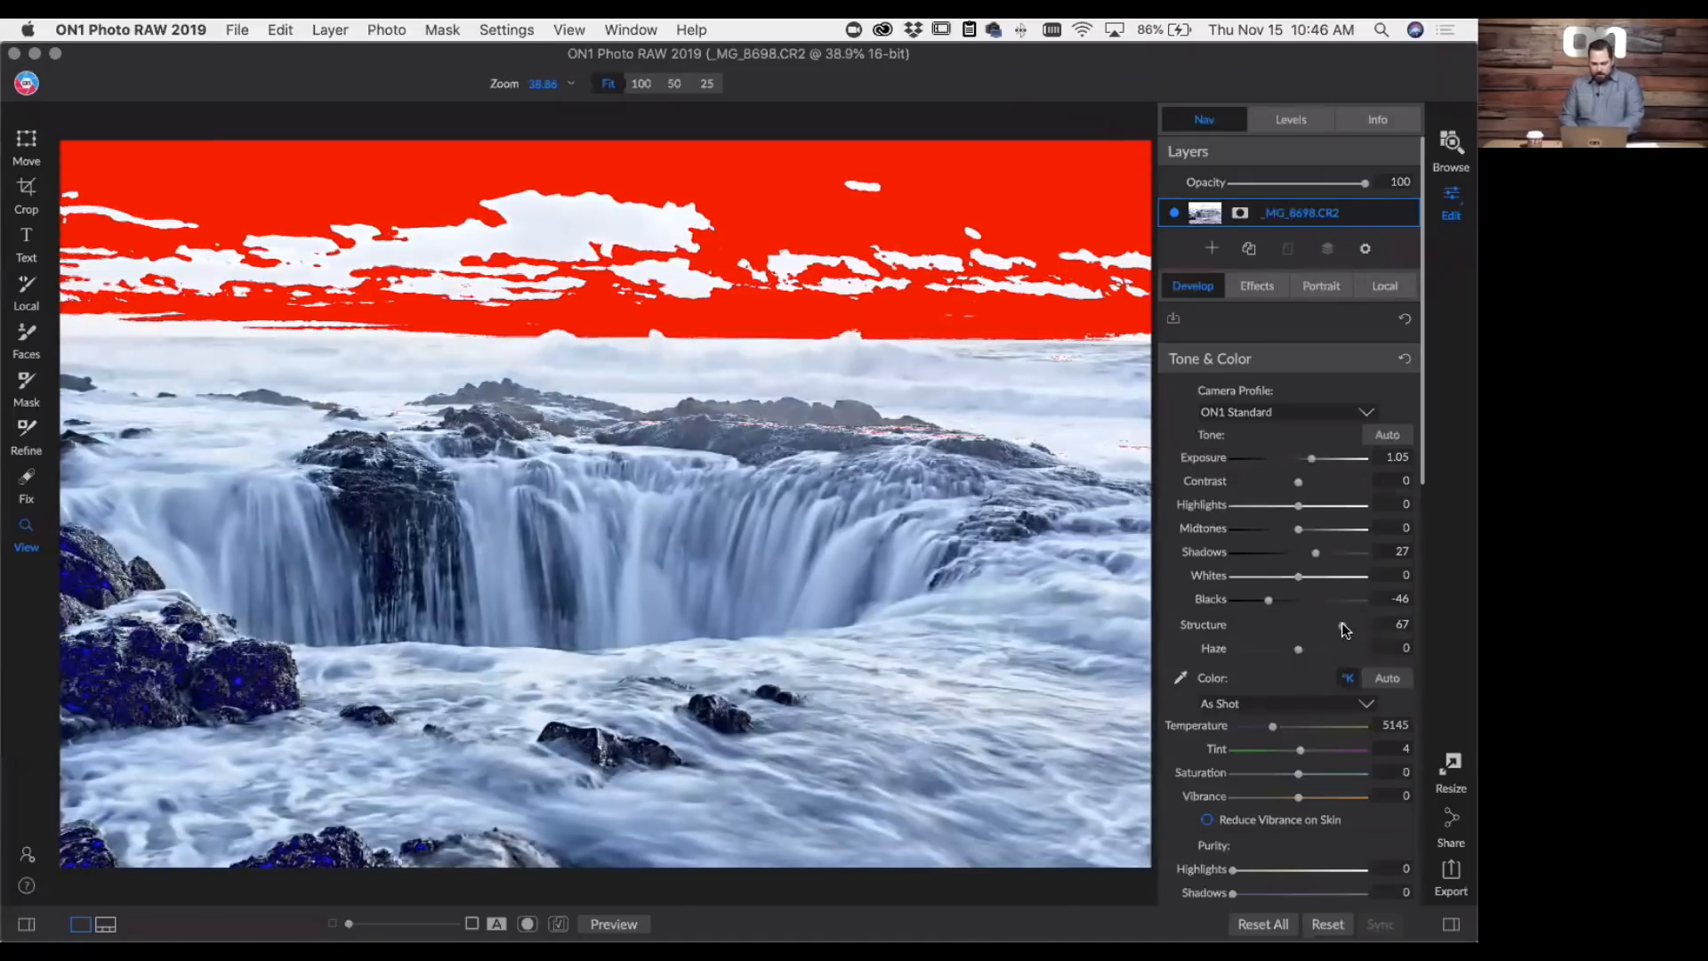
{"action": "key", "text": "j"}
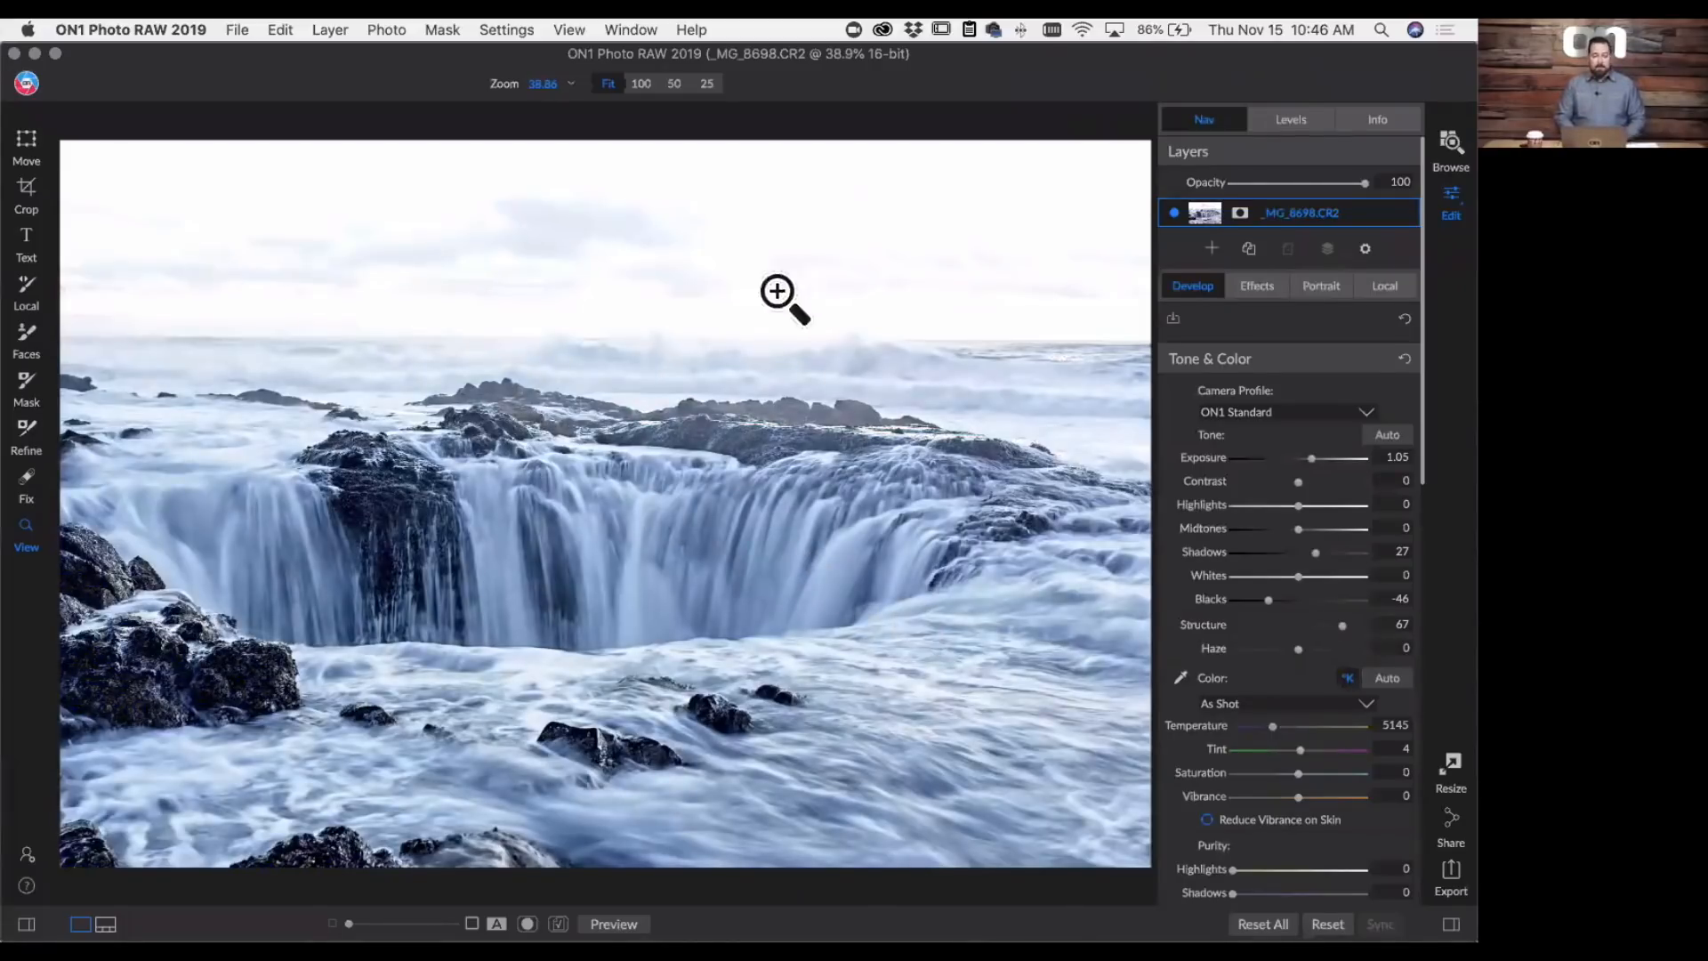
- Add a Linear Top gradient as a local adjustment, placing its center just below the horizon and narrowing its feather slightly
{"action": "left_click", "coordinate": [1393, 286]}
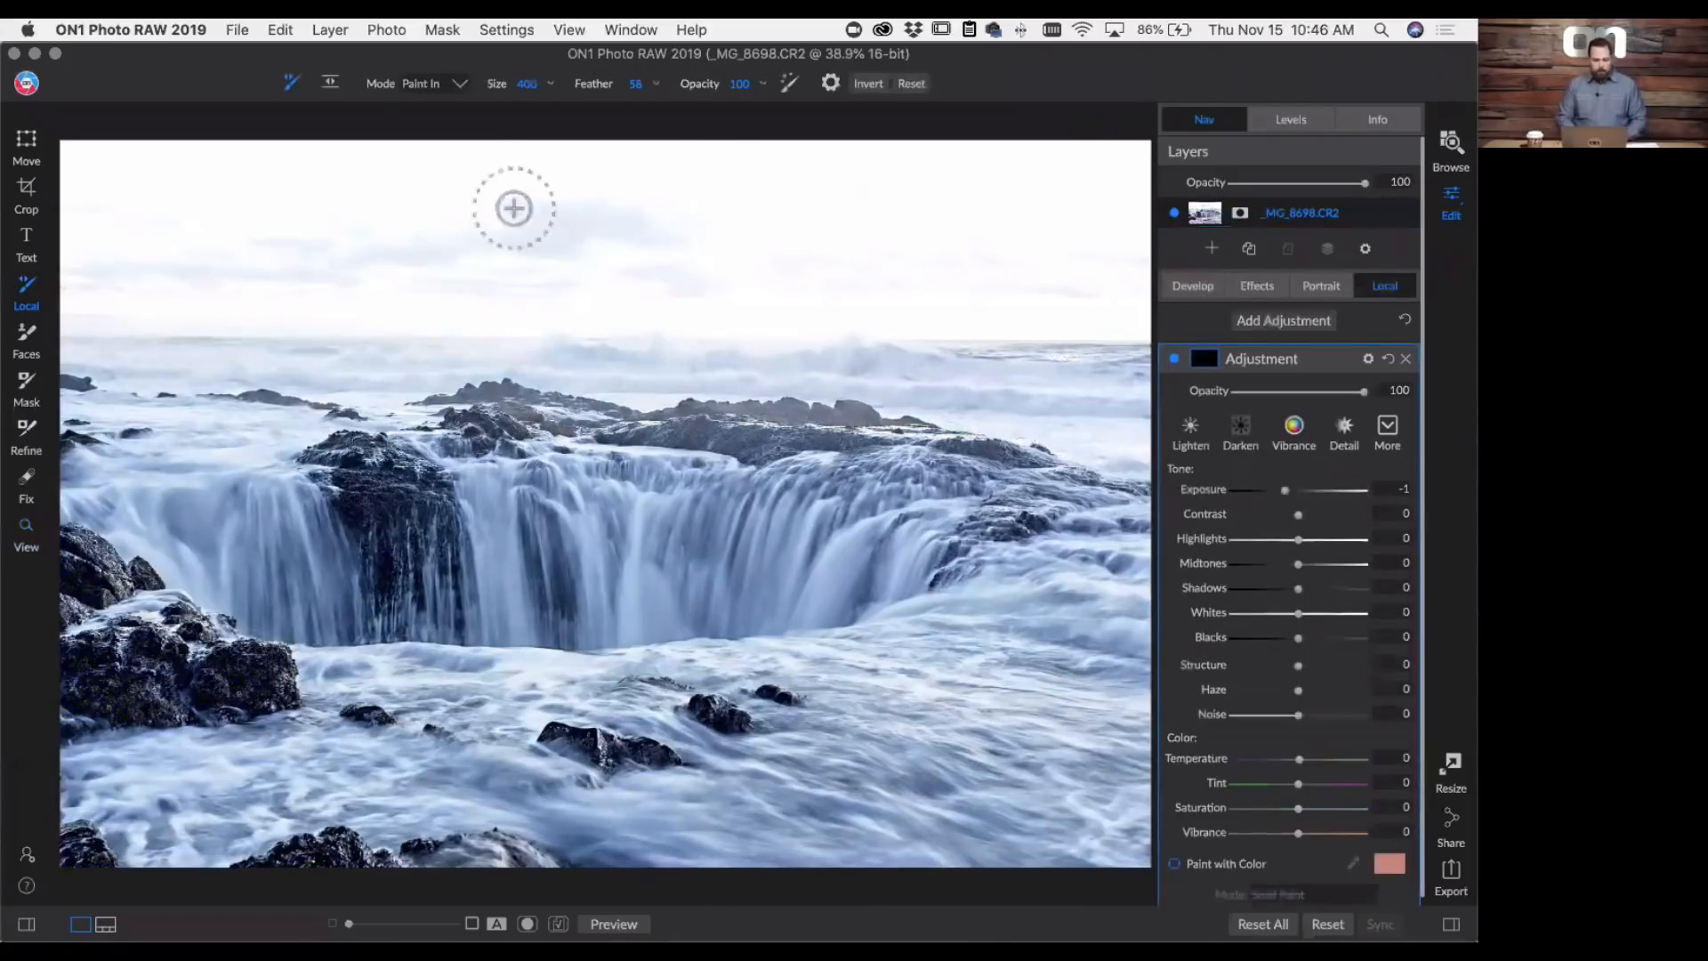
{"action": "left_click", "coordinate": [329, 86]}
{"action": "left_click", "coordinate": [620, 387]}
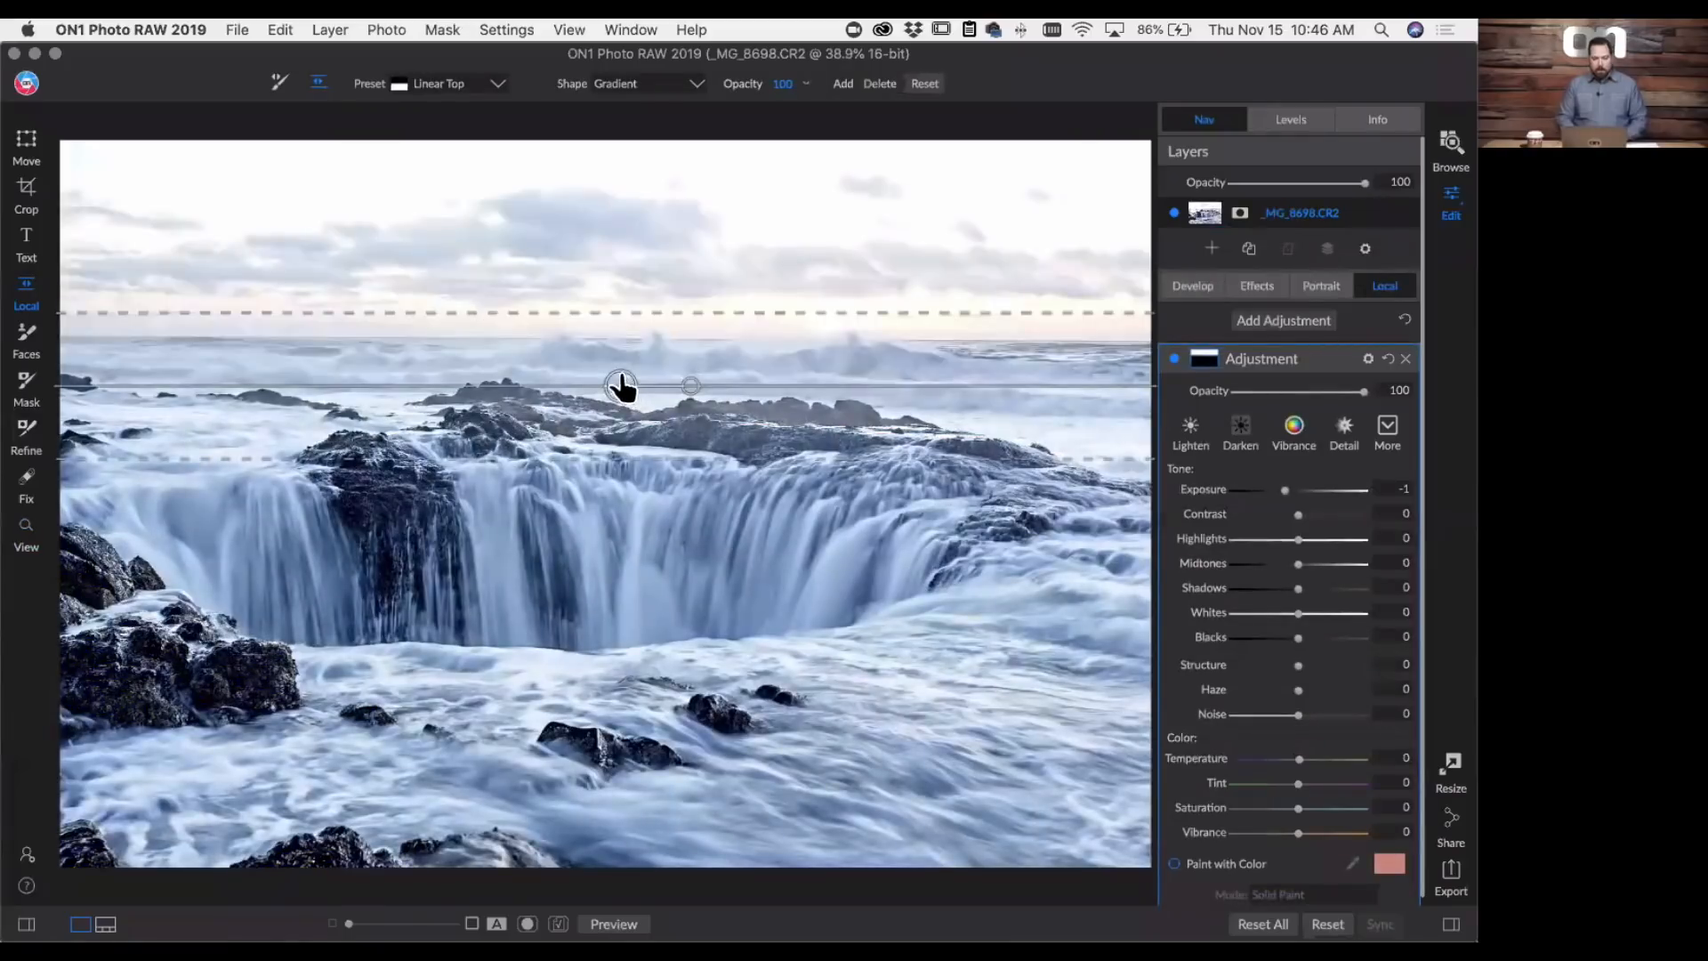
{"action": "left_click_drag", "start_coordinate": [620, 387], "coordinate": [620, 374]}
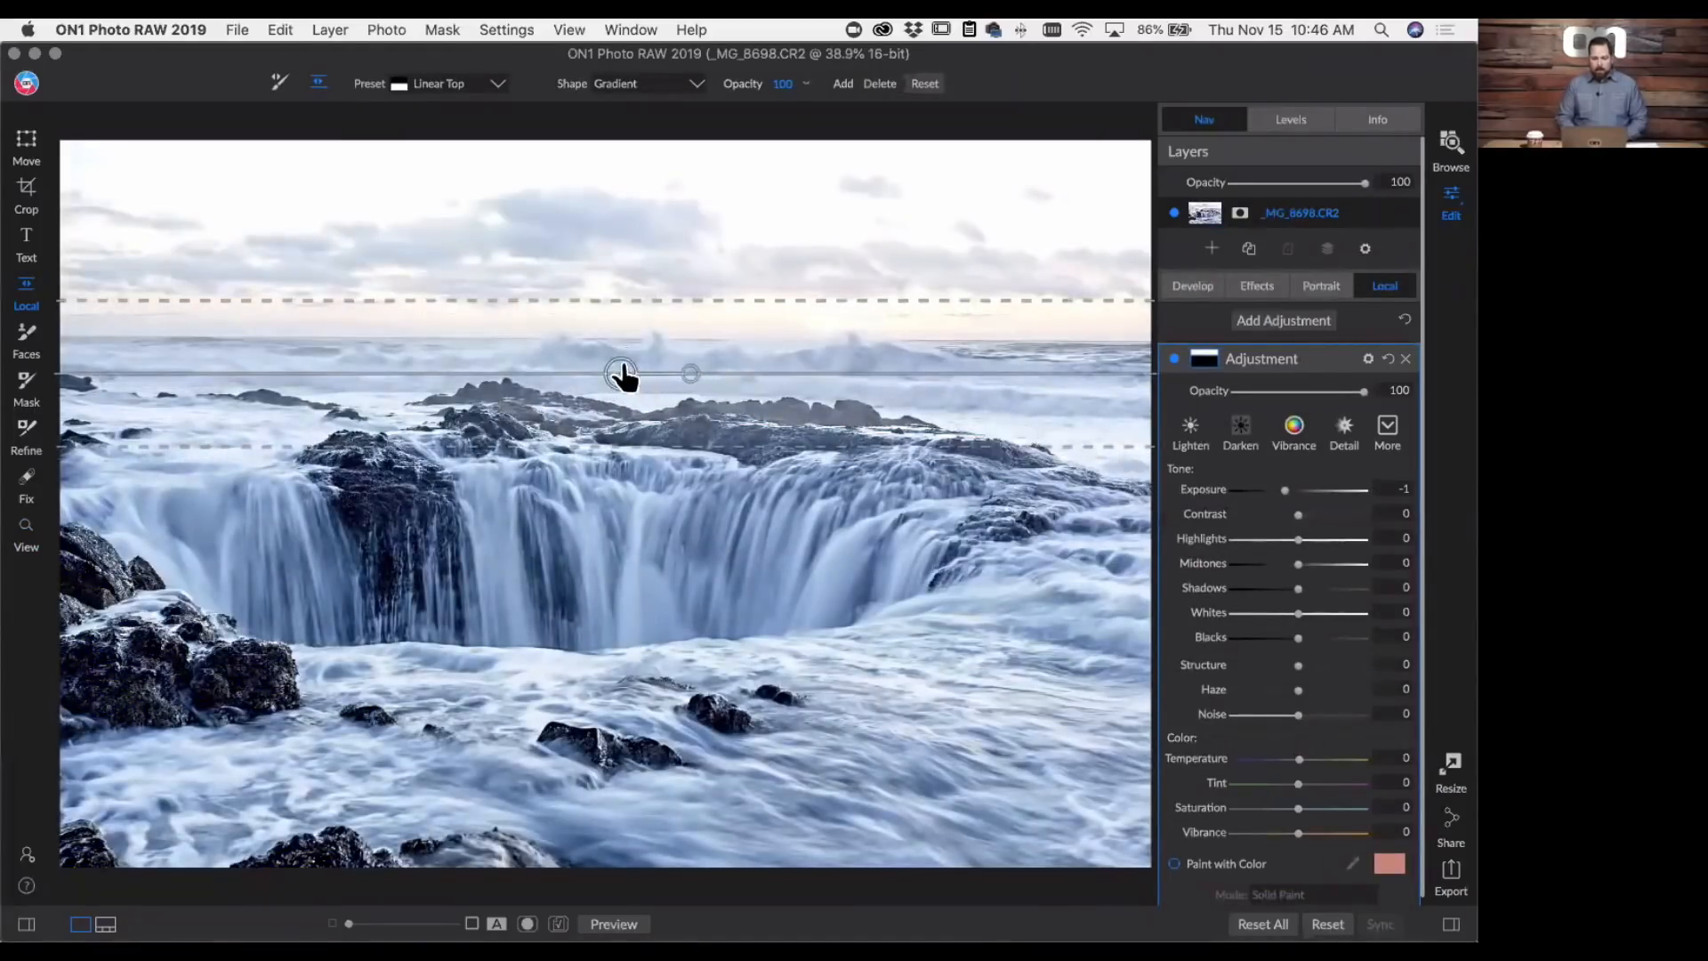
{"action": "left_click_drag", "start_coordinate": [622, 375], "coordinate": [617, 441]}
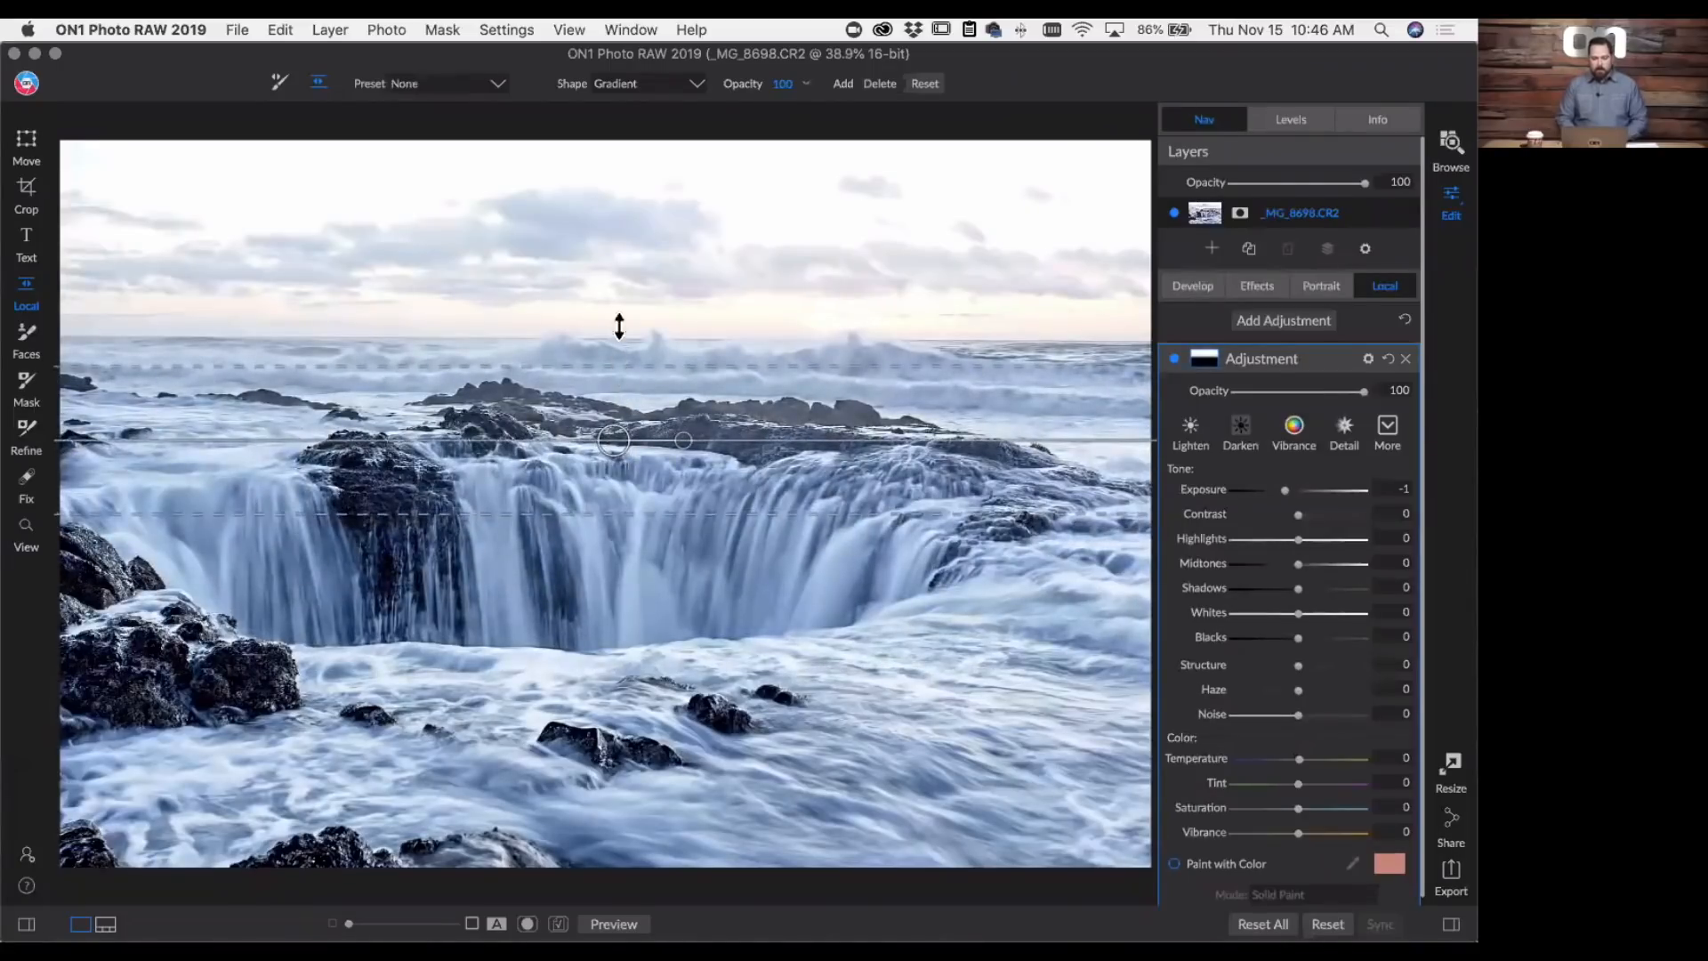
{"action": "left_click_drag", "start_coordinate": [620, 326], "coordinate": [602, 381]}
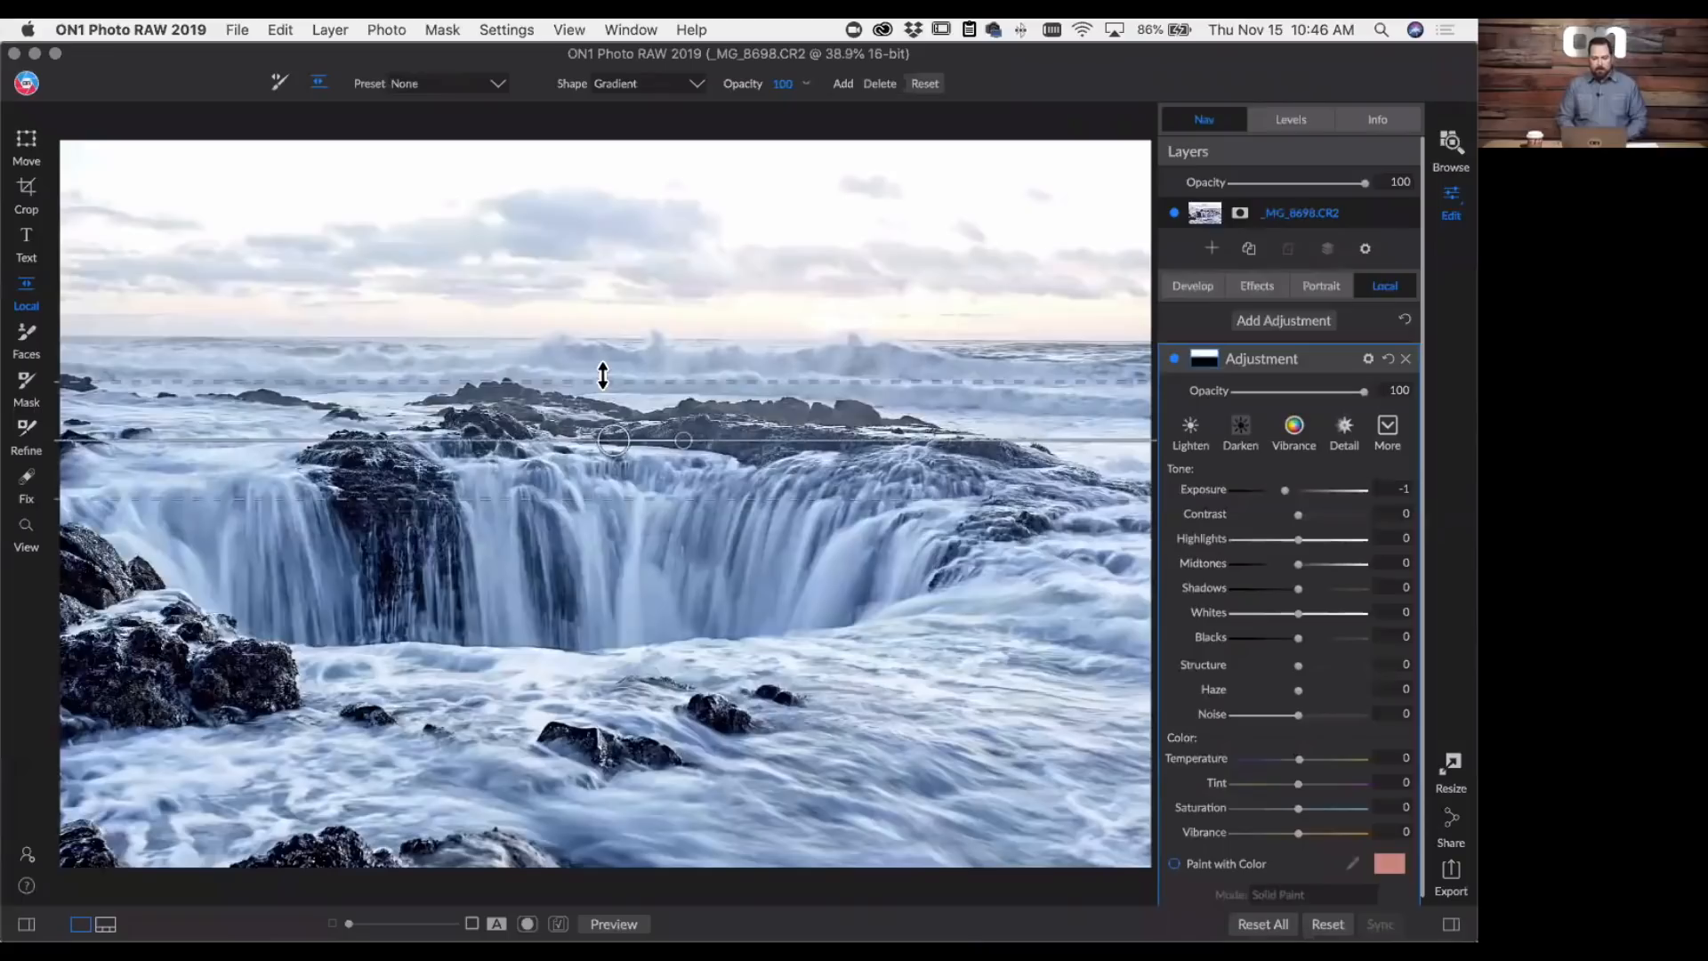
{"action": "left_click_drag", "start_coordinate": [613, 440], "coordinate": [612, 402]}
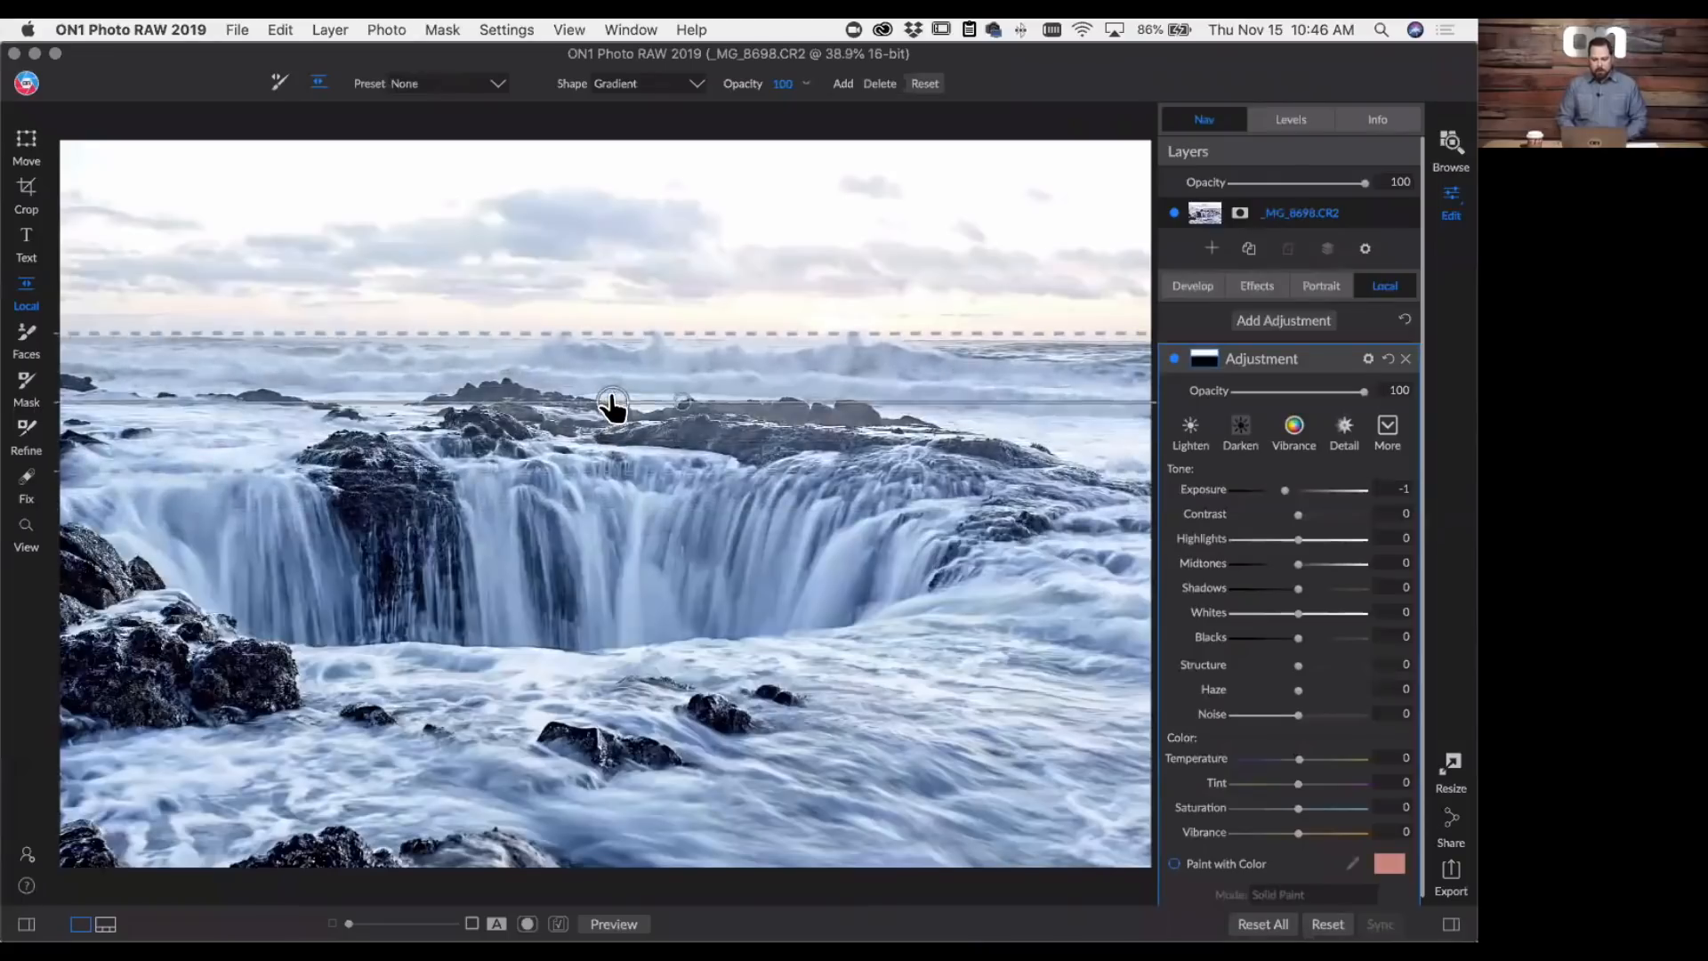
- Set the sky gradient adjustment's Exposure to -2.6, Temperature to 6 and Haze to -19
{"action": "left_click_drag", "start_coordinate": [1279, 491], "coordinate": [1259, 492]}
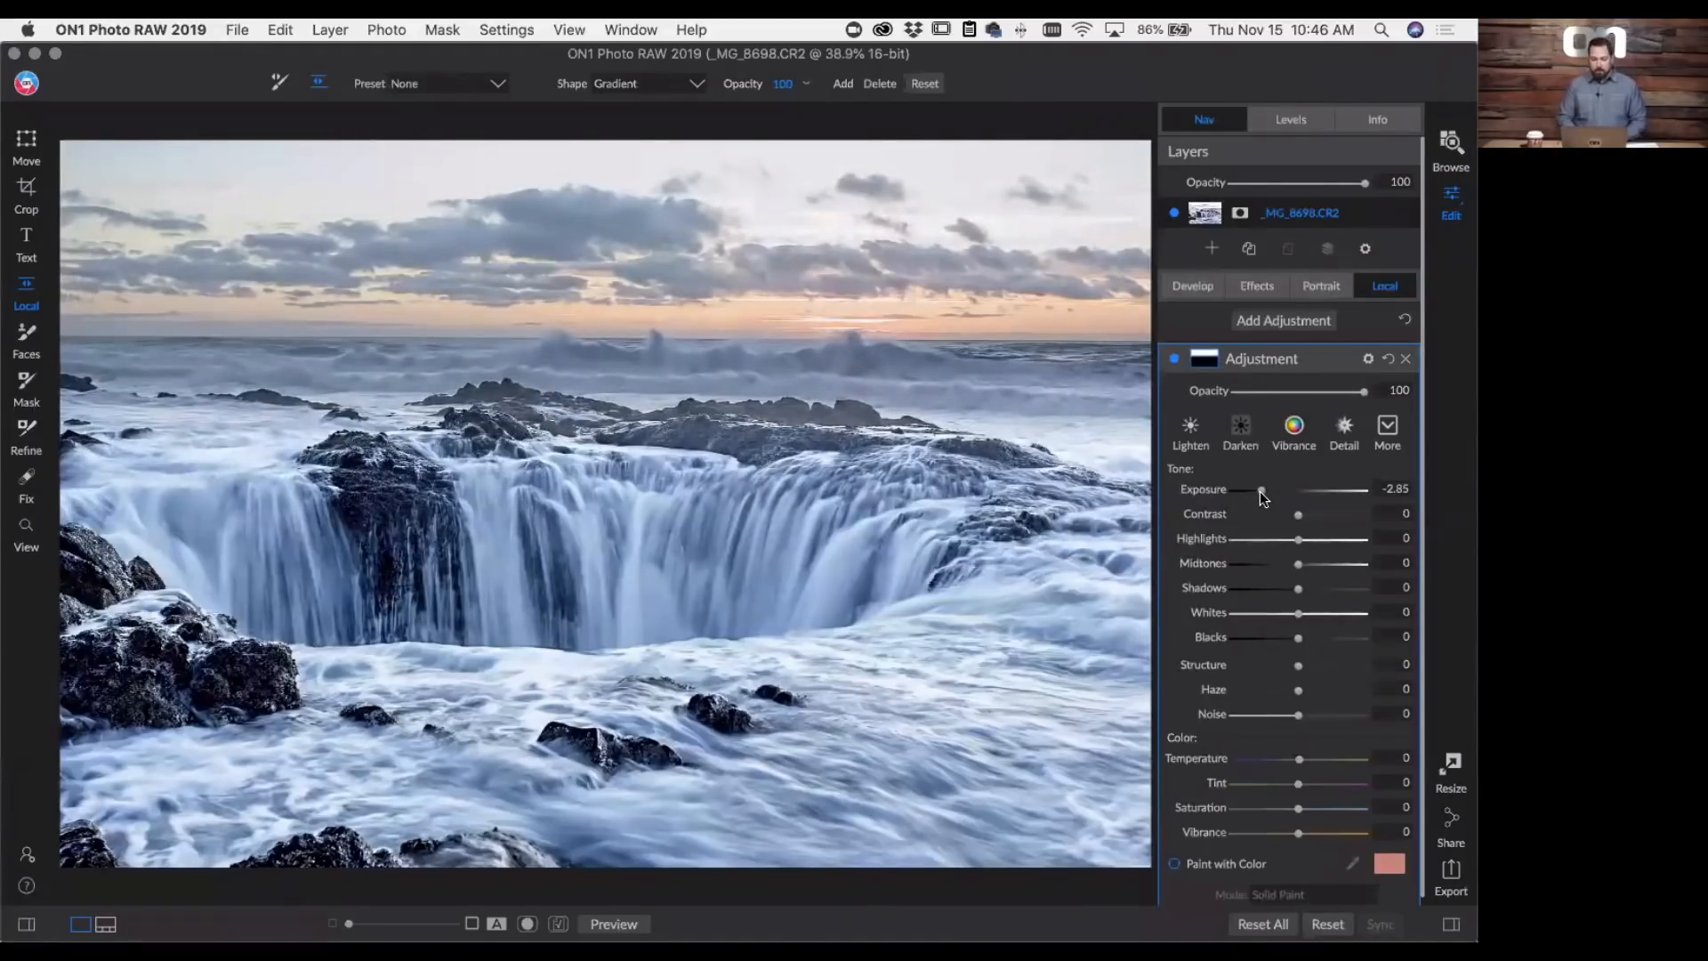
{"action": "left_click_drag", "start_coordinate": [1259, 492], "coordinate": [1263, 492]}
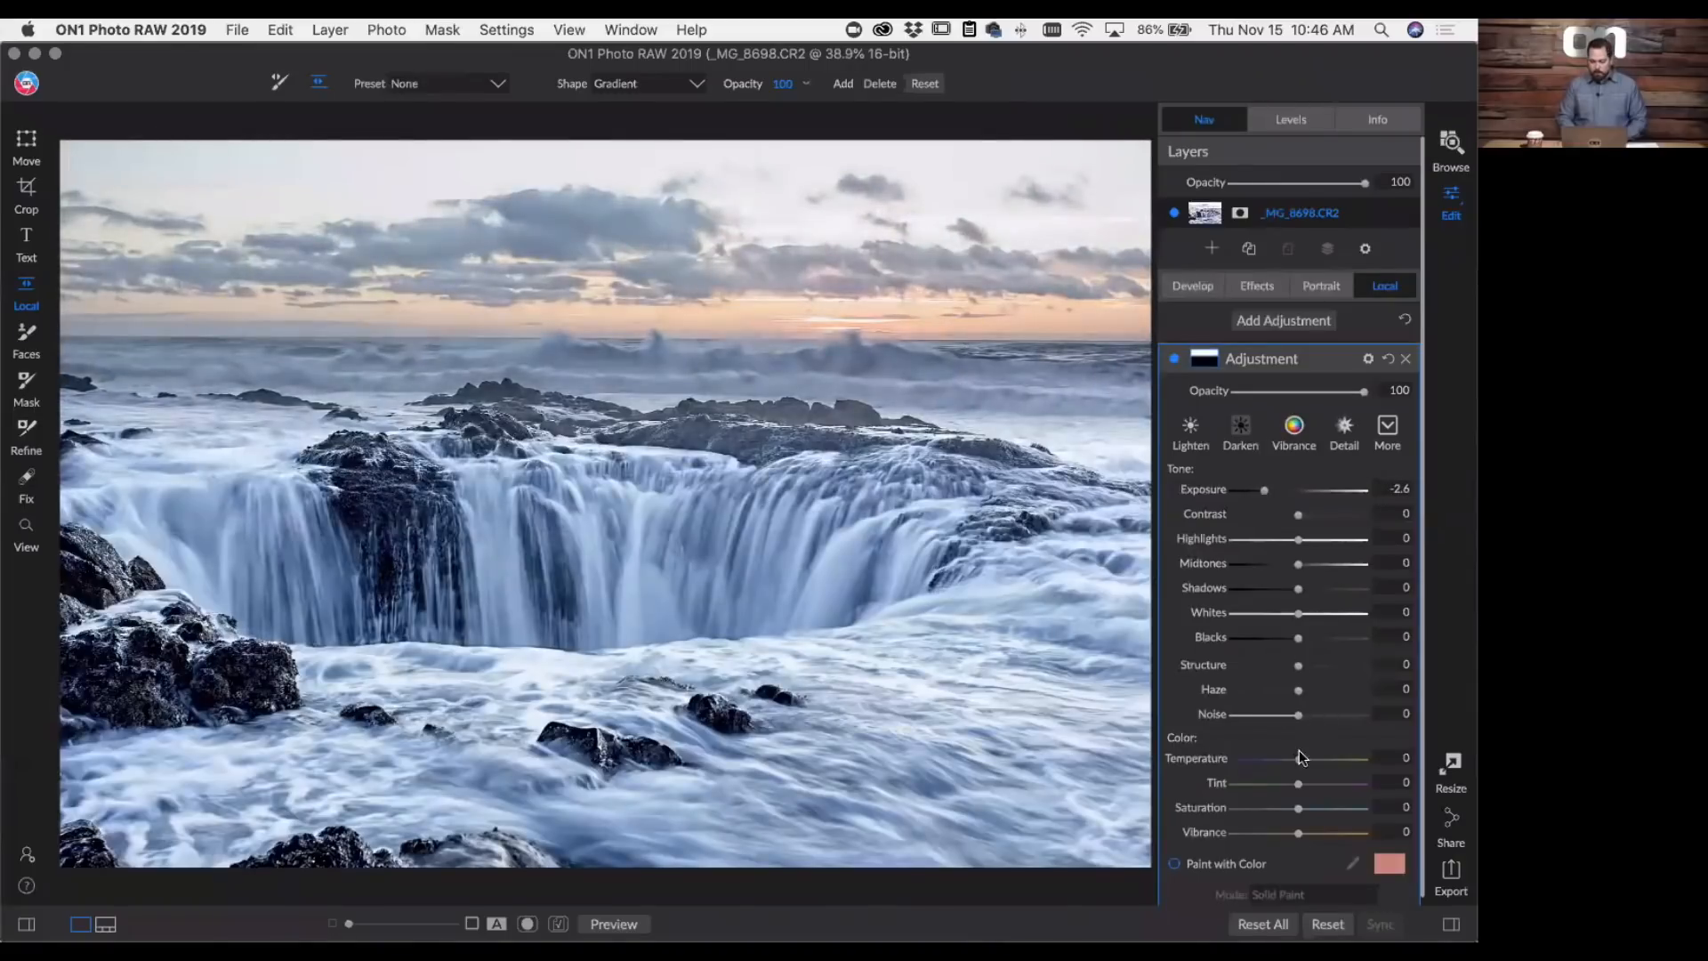
{"action": "left_click_drag", "start_coordinate": [1301, 760], "coordinate": [1308, 761]}
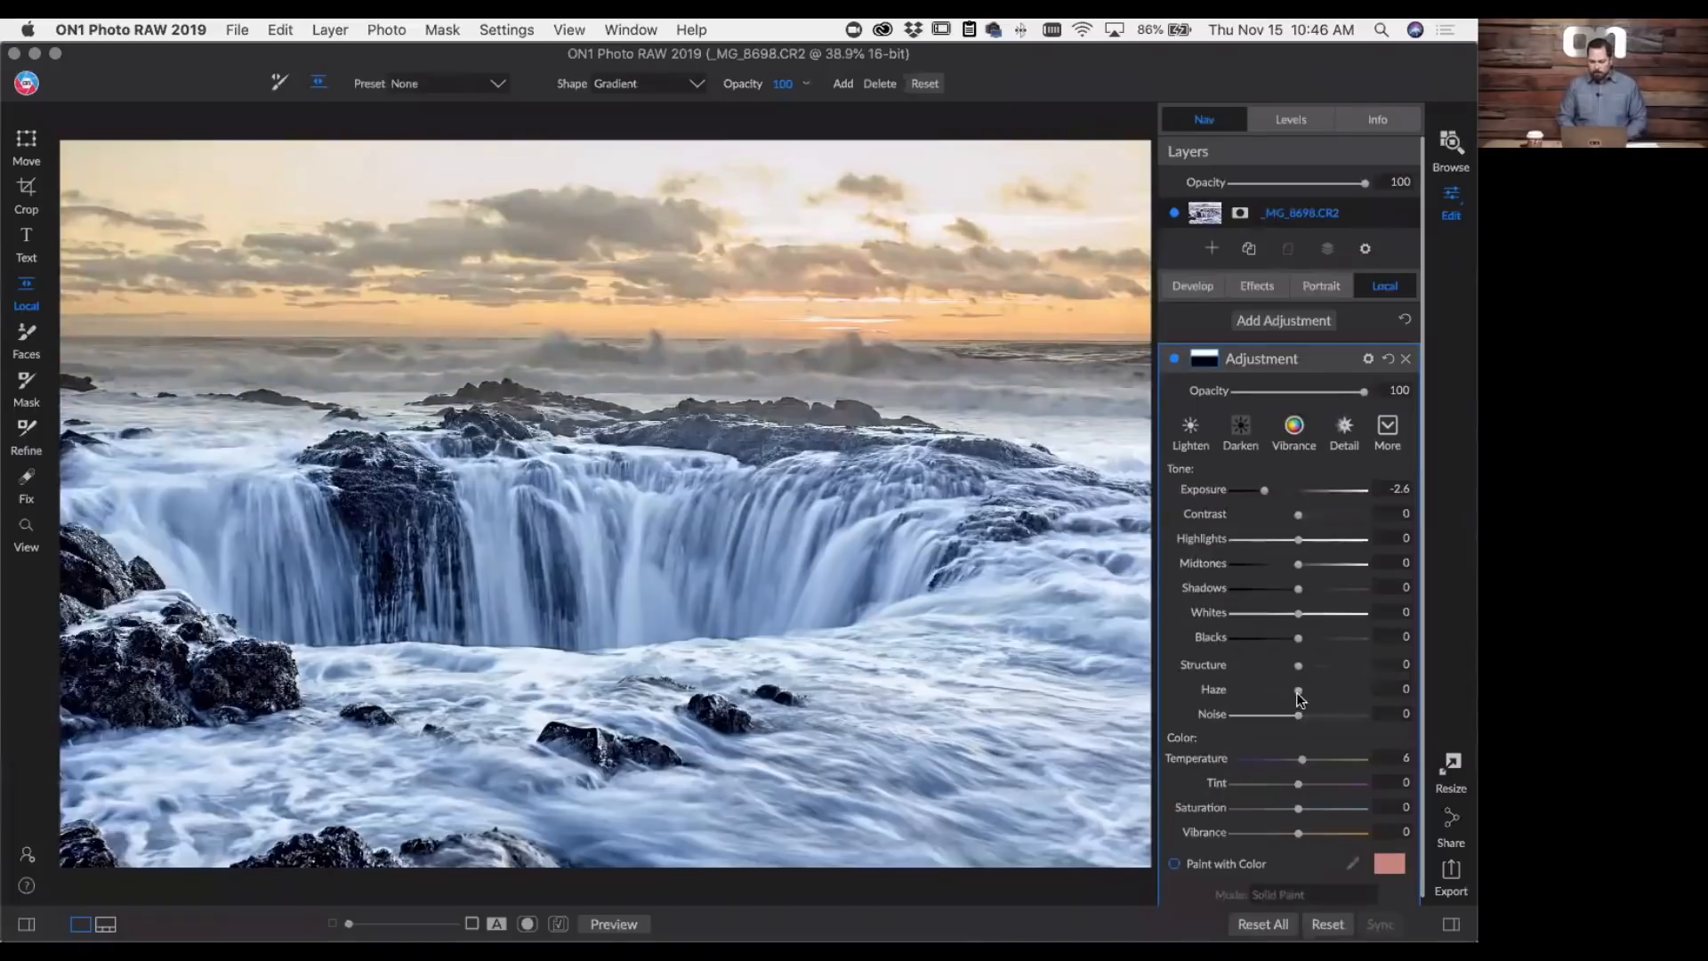
{"action": "left_click_drag", "start_coordinate": [1298, 692], "coordinate": [1274, 693]}
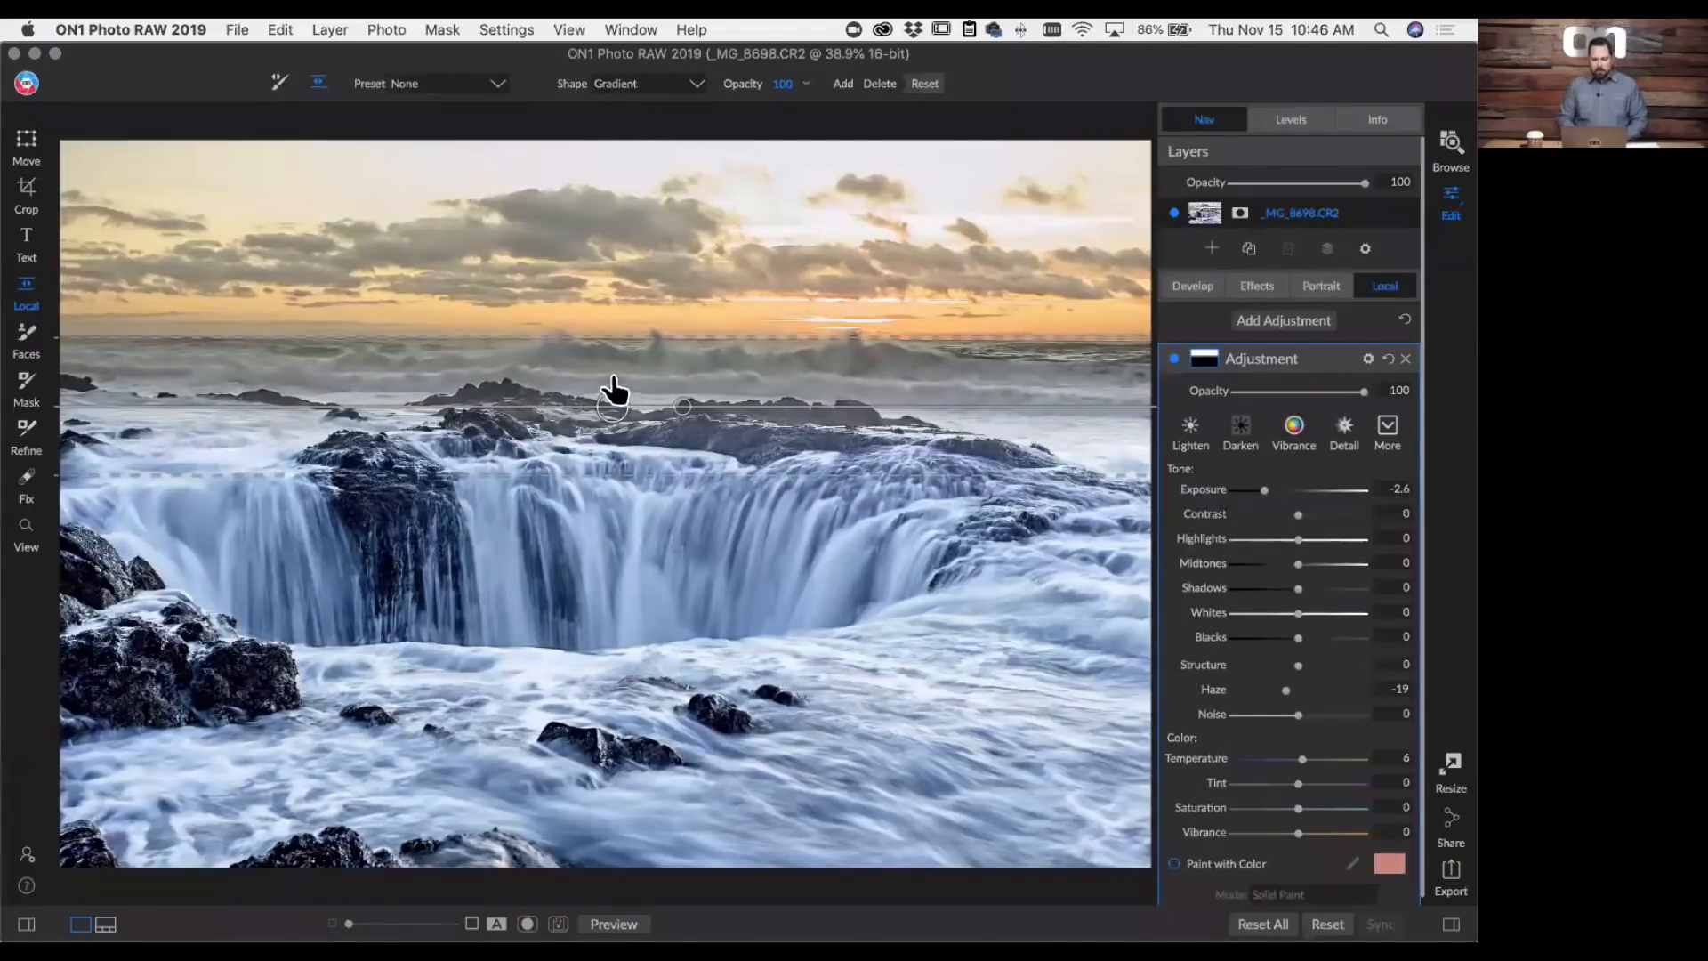
{"action": "left_click", "coordinate": [613, 383]}
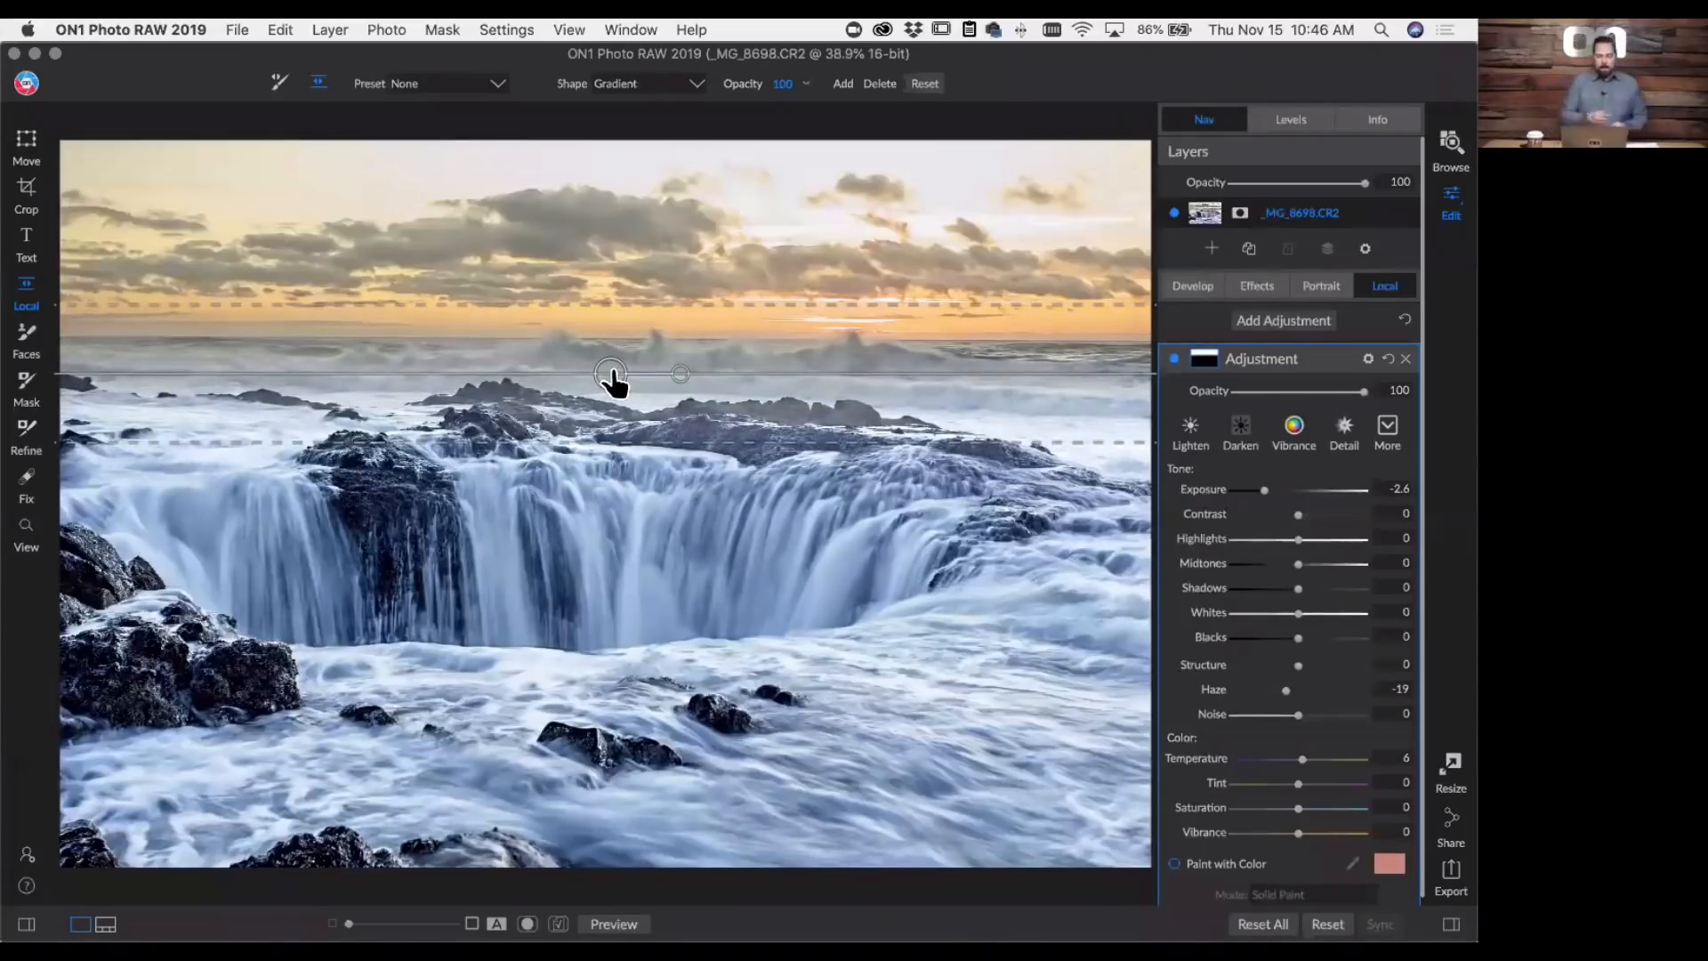
- Rename the gradient adjustment to Sky
{"action": "double_click", "coordinate": [1276, 359]}
{"action": "type", "text": "Sky"}
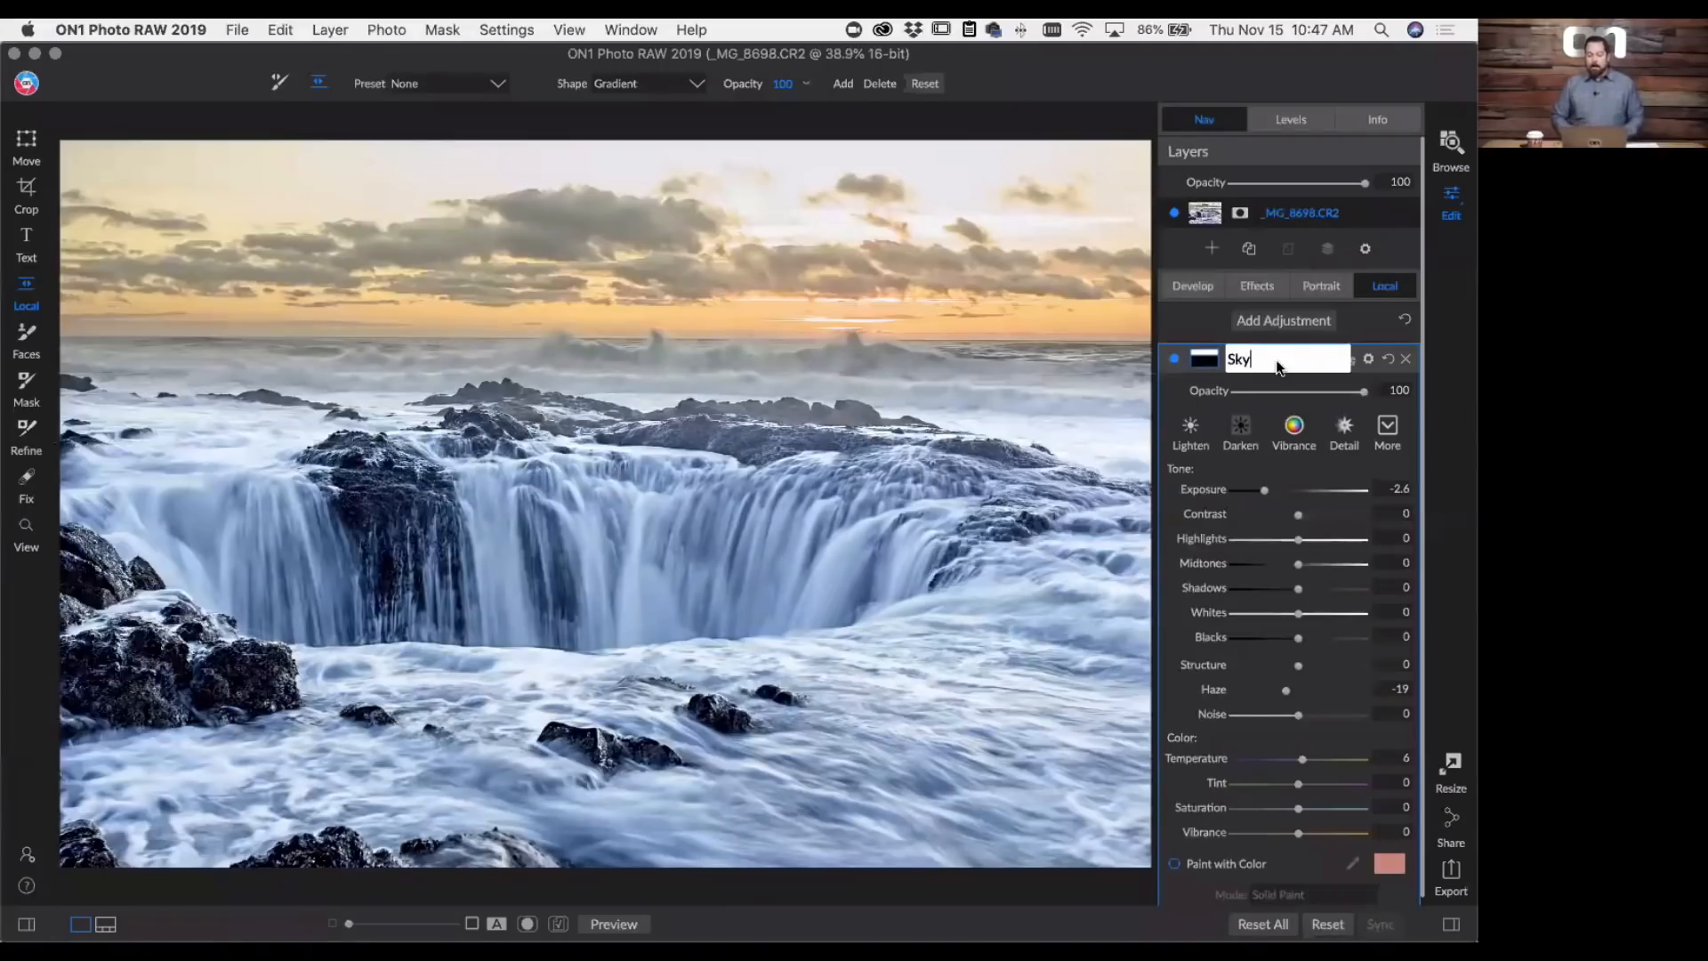
{"action": "key", "text": "Return"}
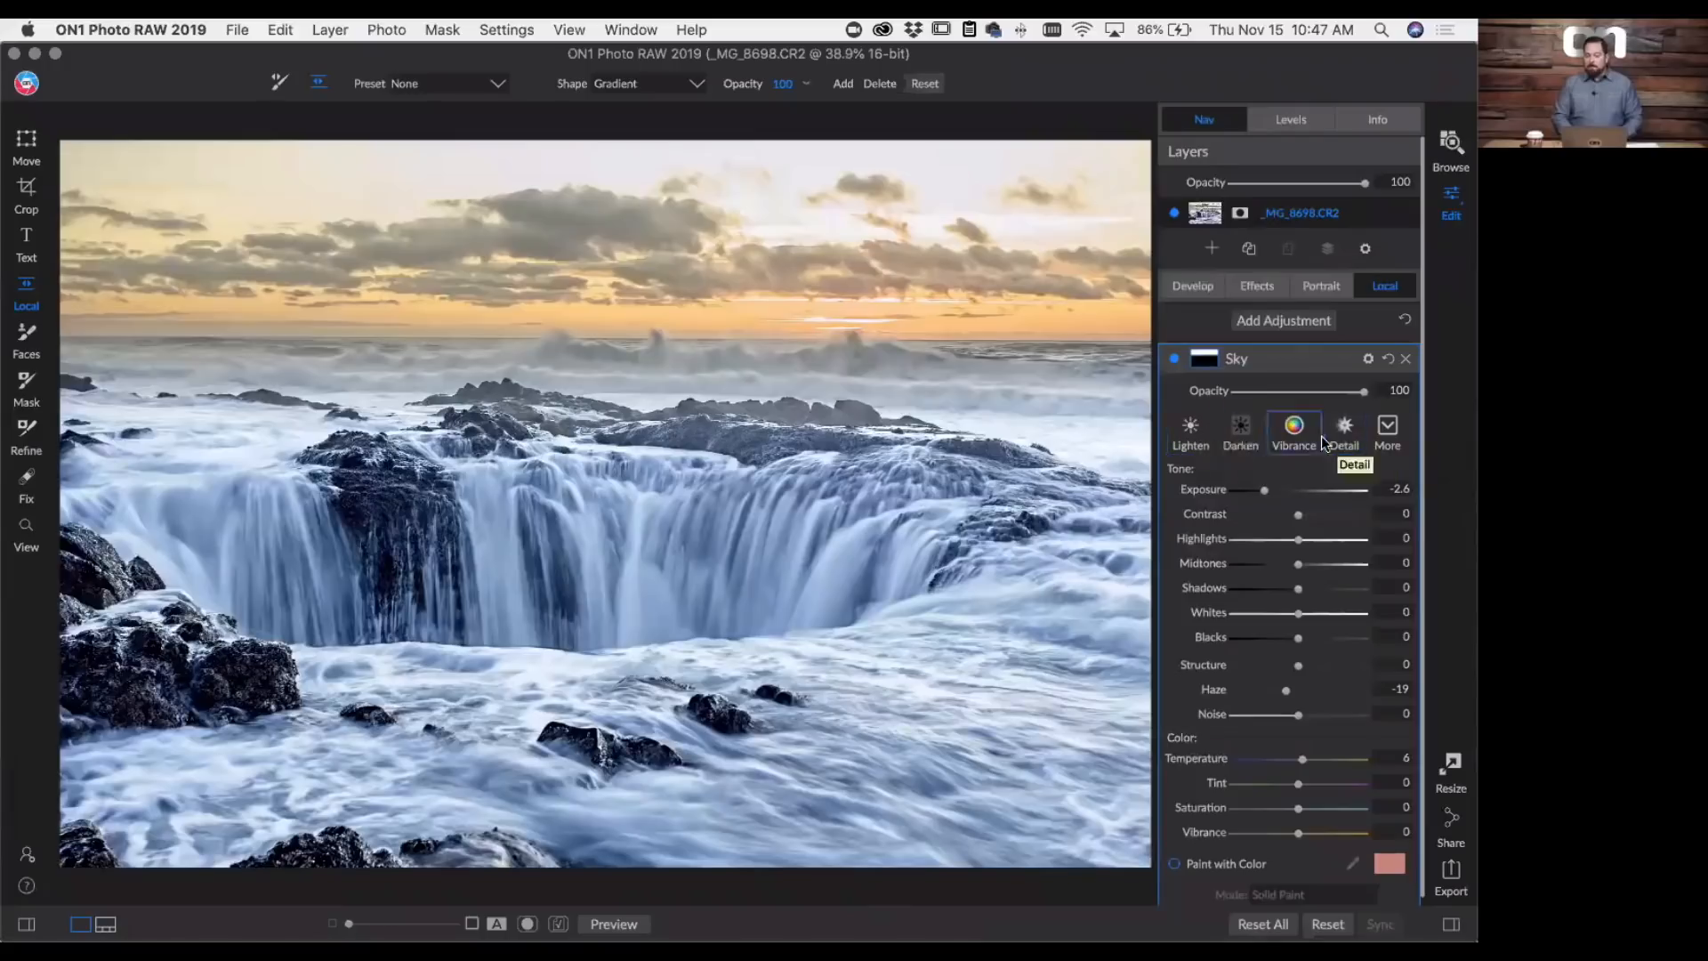
- Look through the additional local adjustment styles without applying one
{"action": "left_click", "coordinate": [1386, 435]}
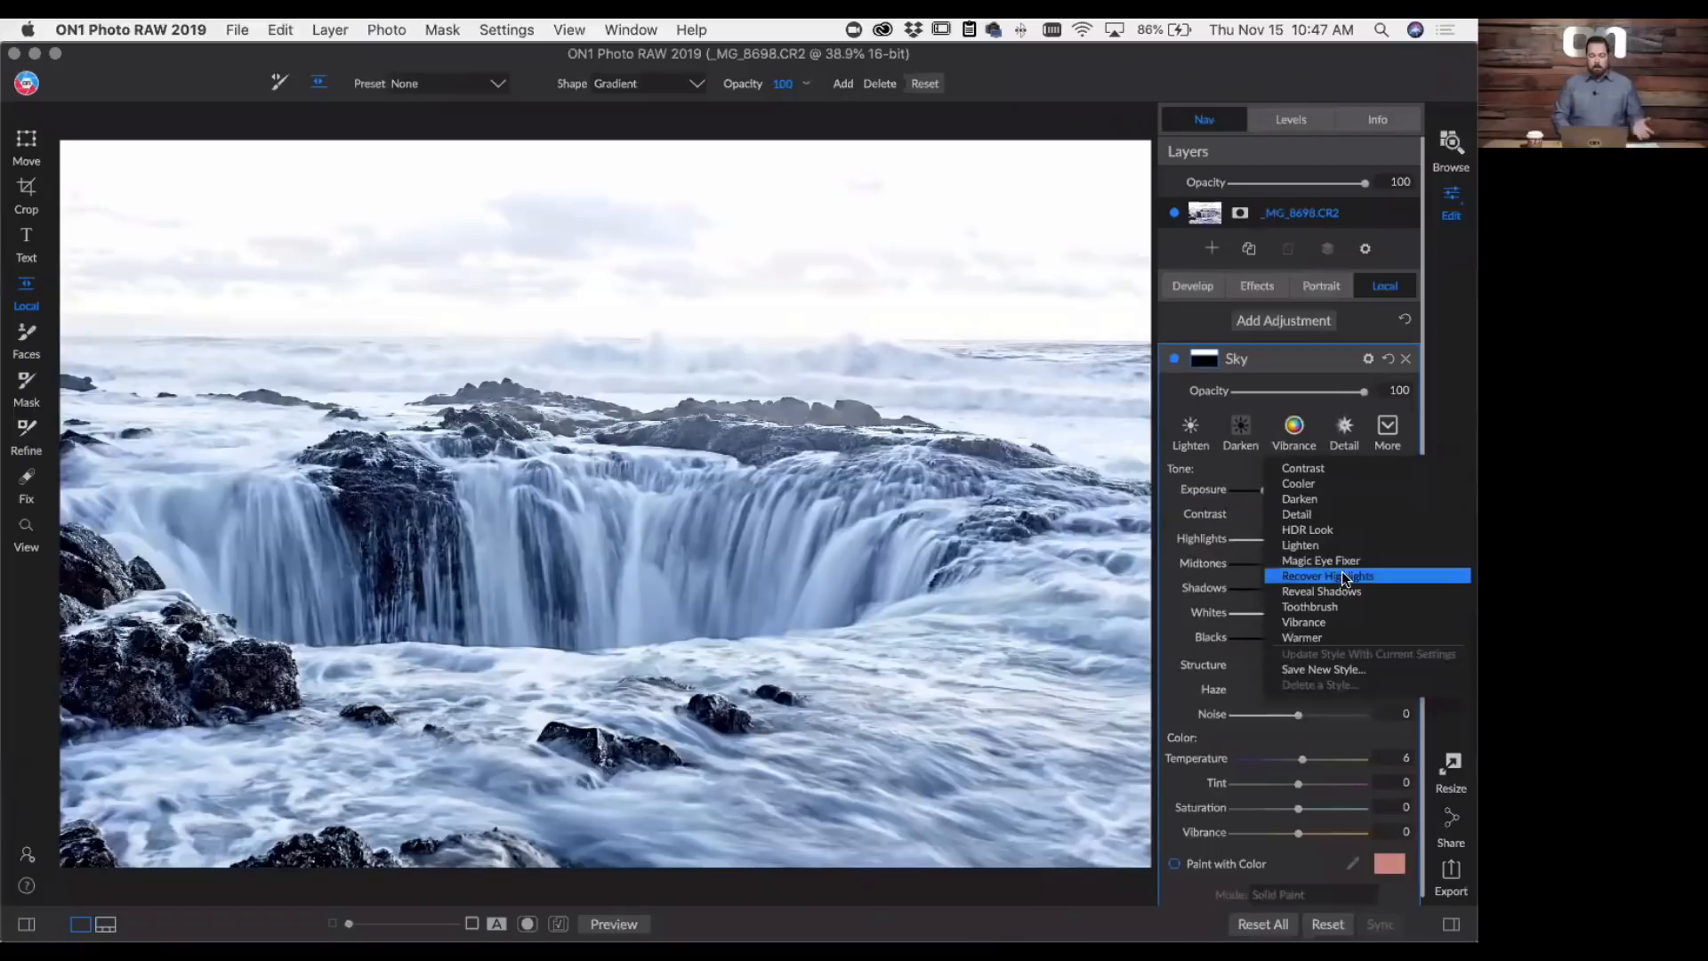
{"action": "left_click", "coordinate": [1247, 466]}
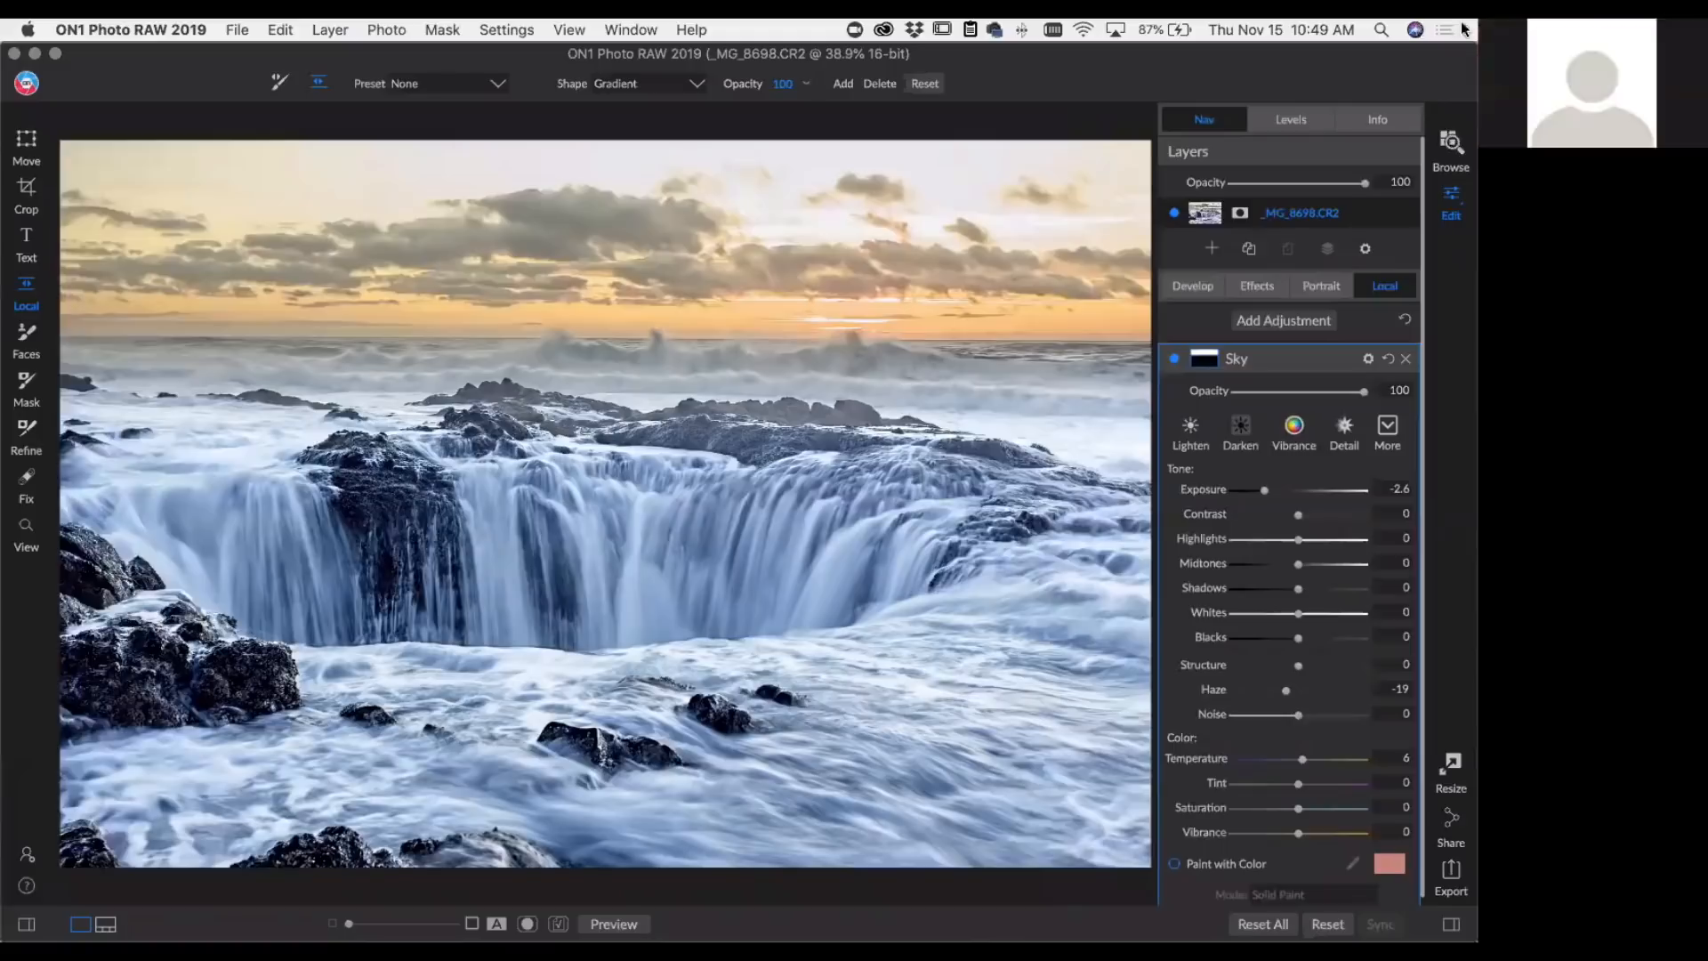
- Return to the Webinar album and open the forest pond photo _MG_2855.CR2 for editing
{"action": "left_click", "coordinate": [1448, 138]}
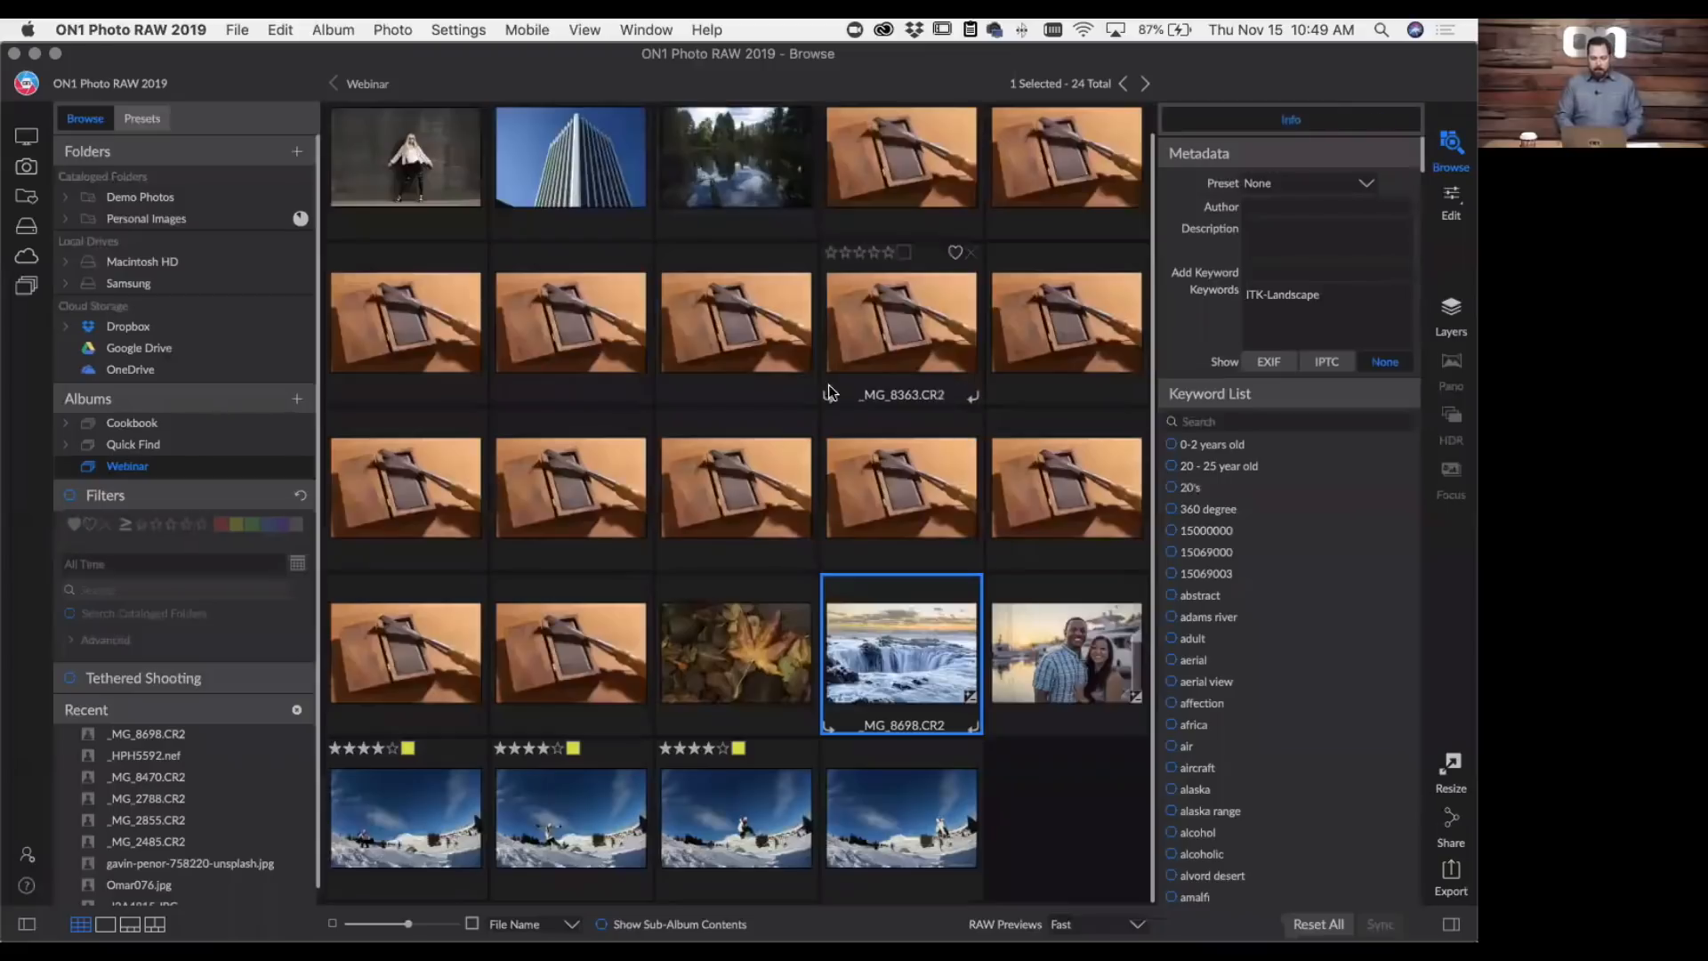
{"action": "left_click", "coordinate": [762, 189]}
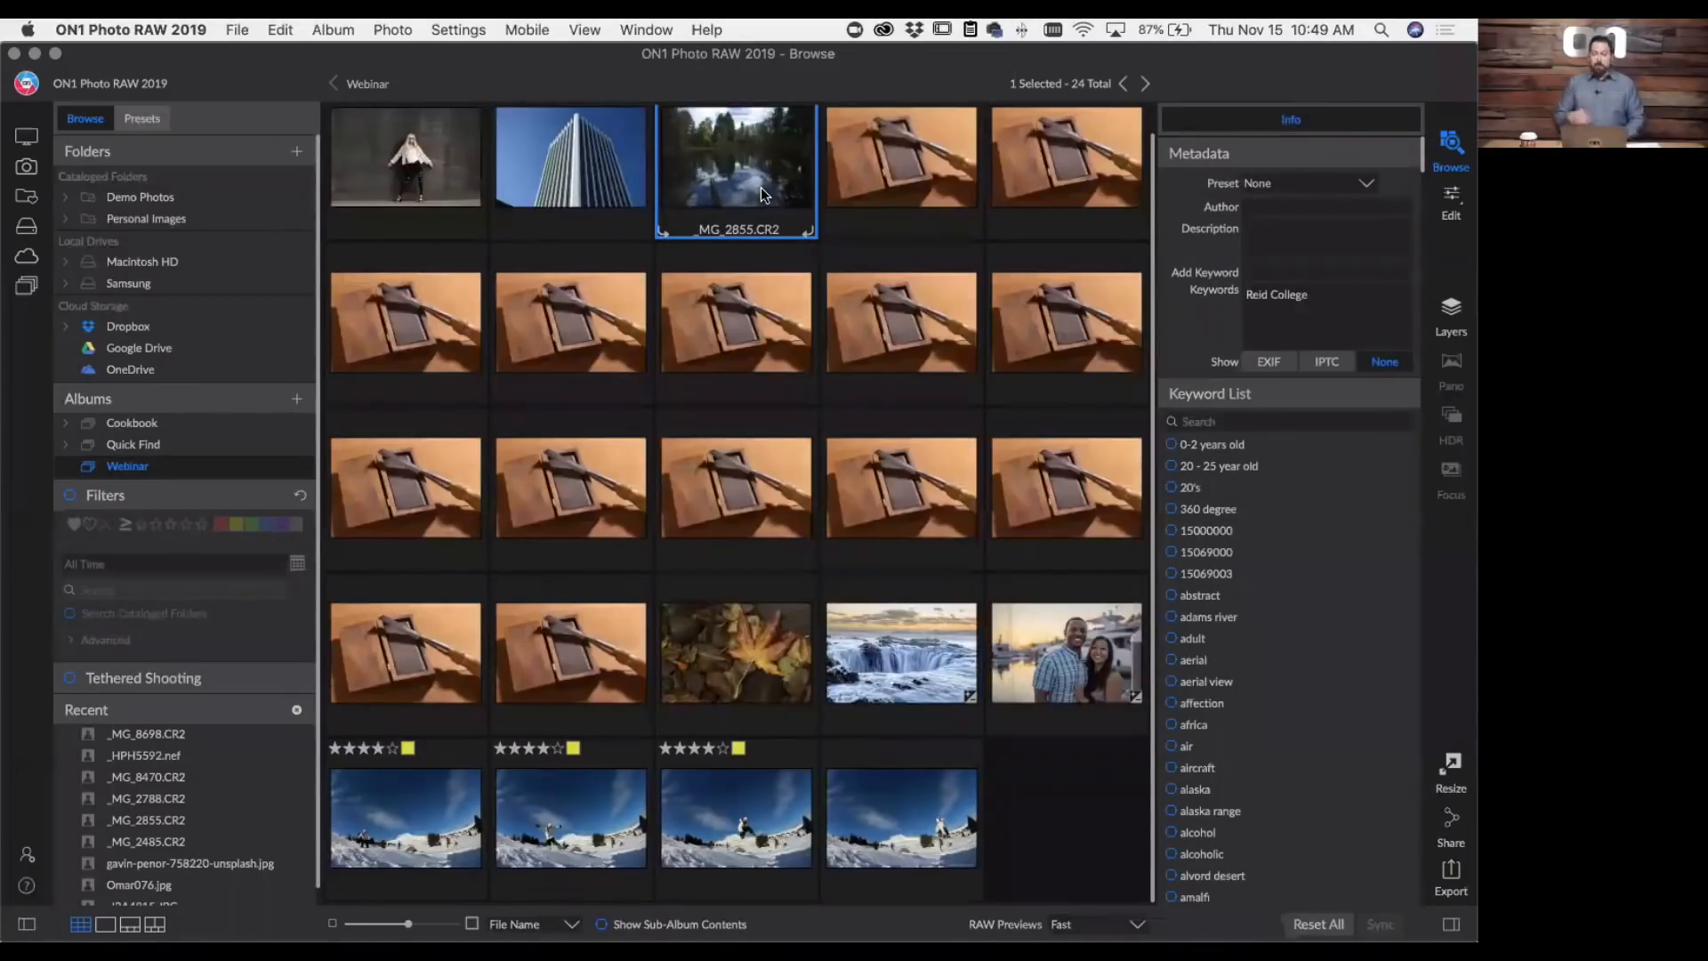
{"action": "scroll", "coordinate": [760, 187], "scroll_direction": "up", "scroll_amount": 1}
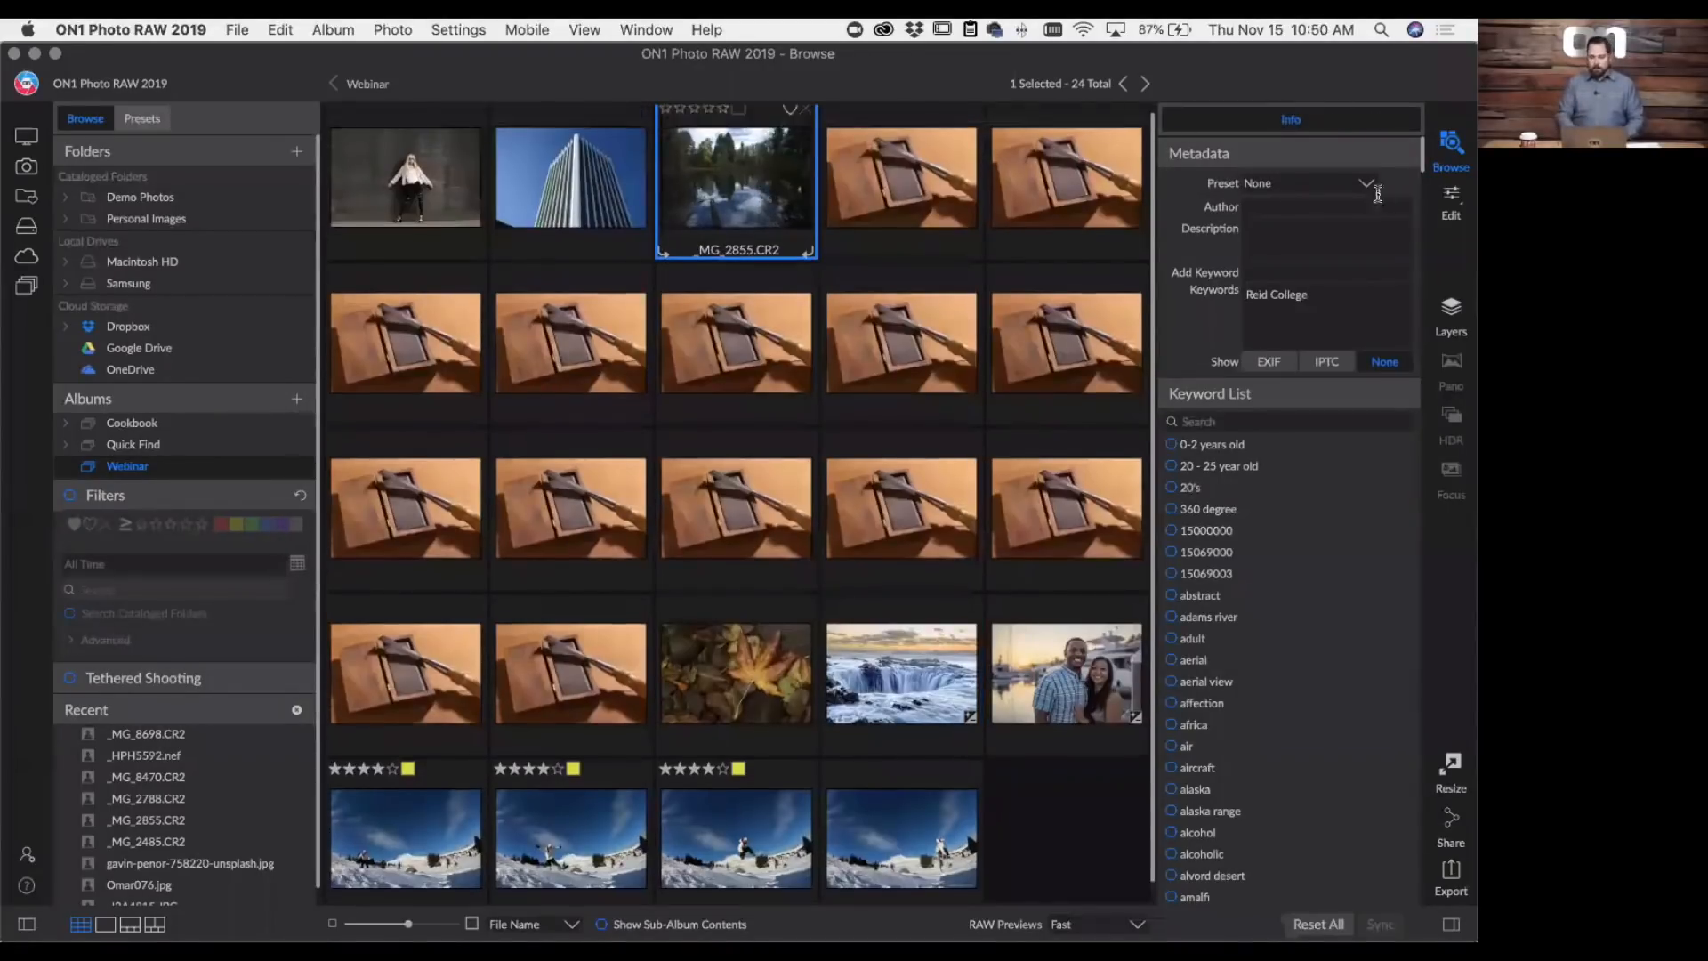
{"action": "left_click", "coordinate": [1450, 207]}
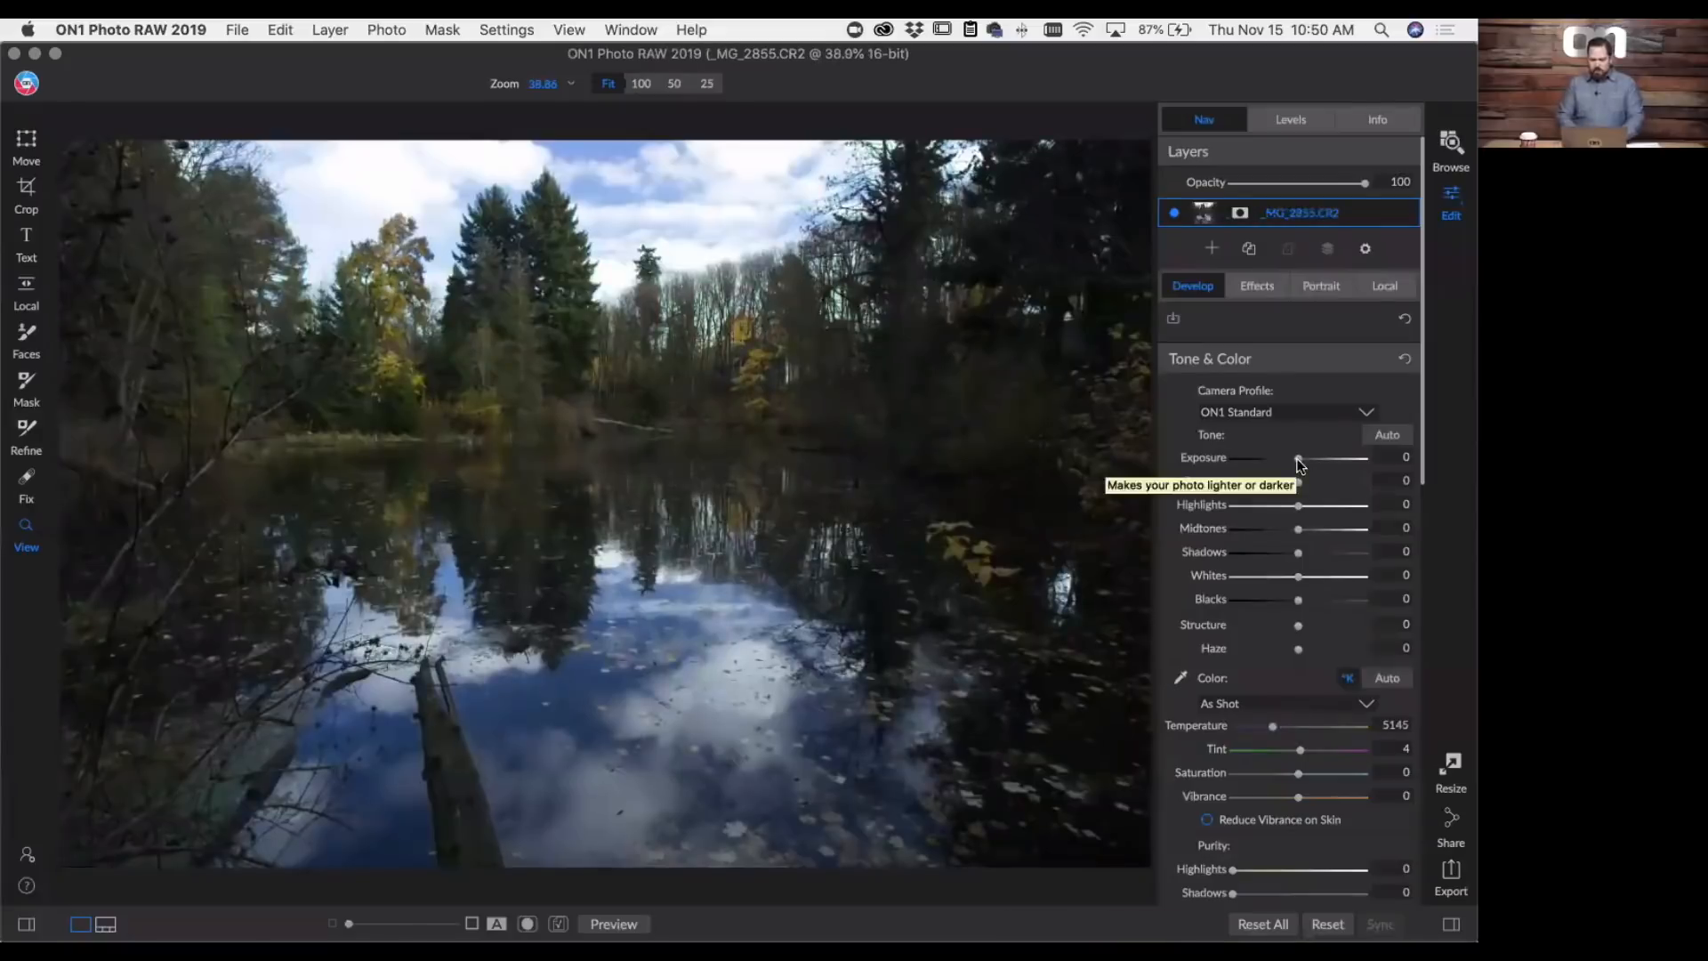
- Set the pond photo's Exposure to -1.1, Blacks to -12, Midtones to 44 and Shadows to 13
{"action": "left_click_drag", "start_coordinate": [1297, 461], "coordinate": [1283, 458]}
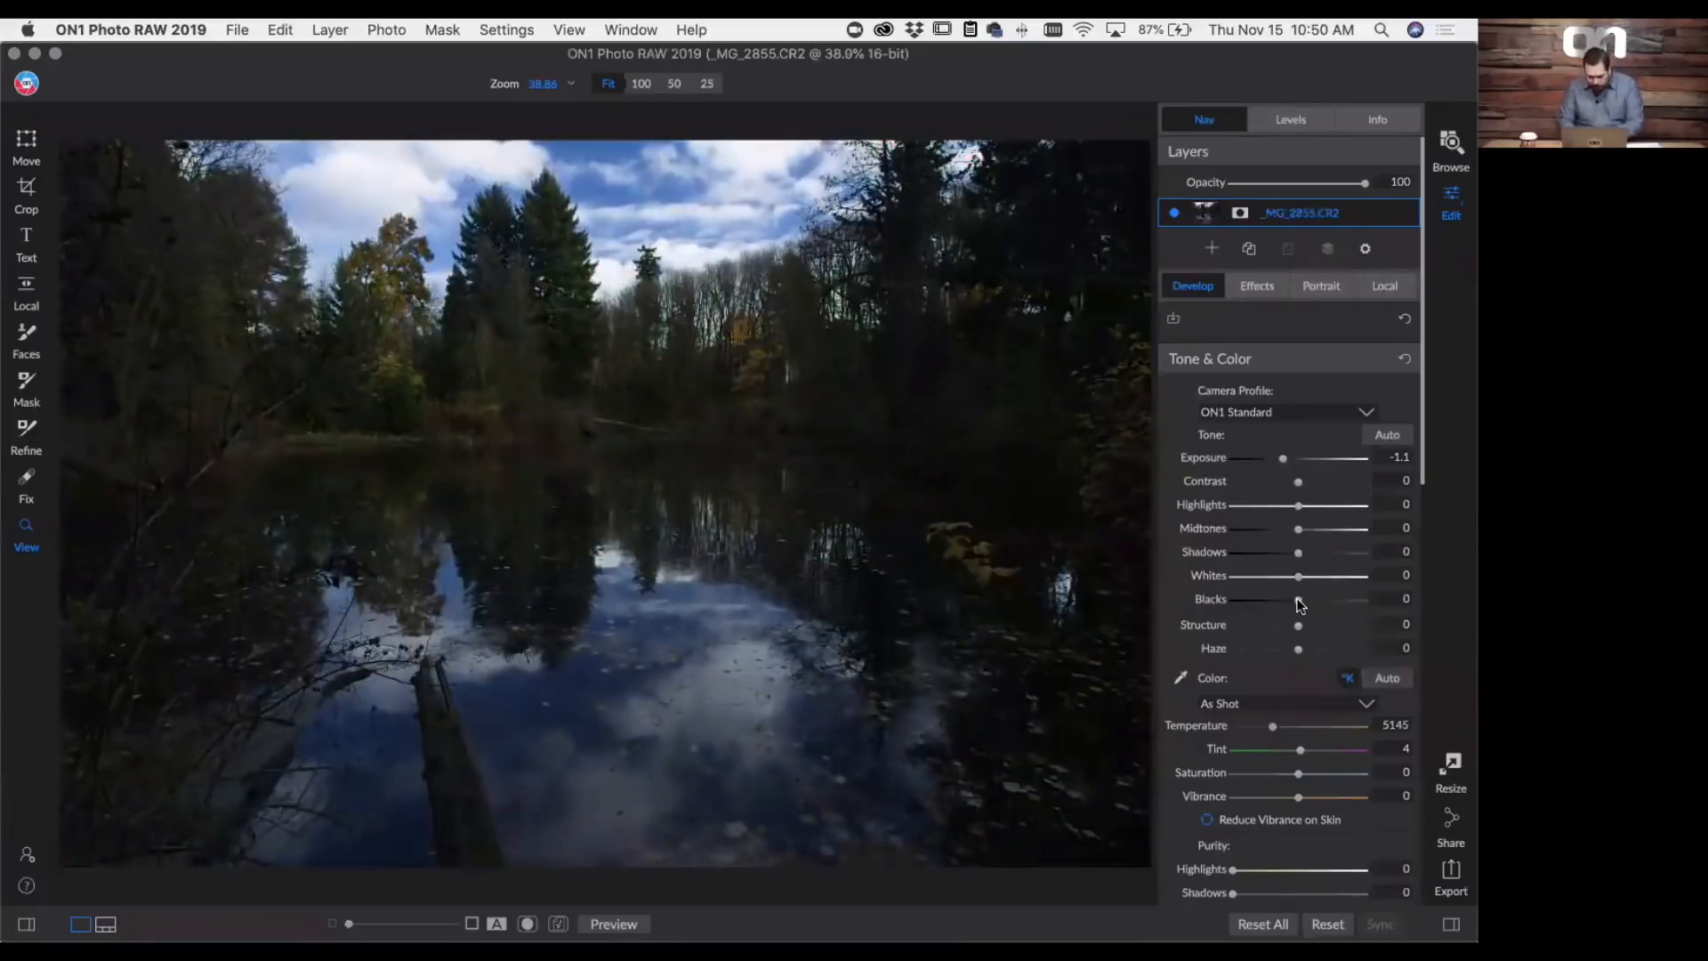
{"action": "left_click_drag", "start_coordinate": [1300, 605], "coordinate": [1289, 599]}
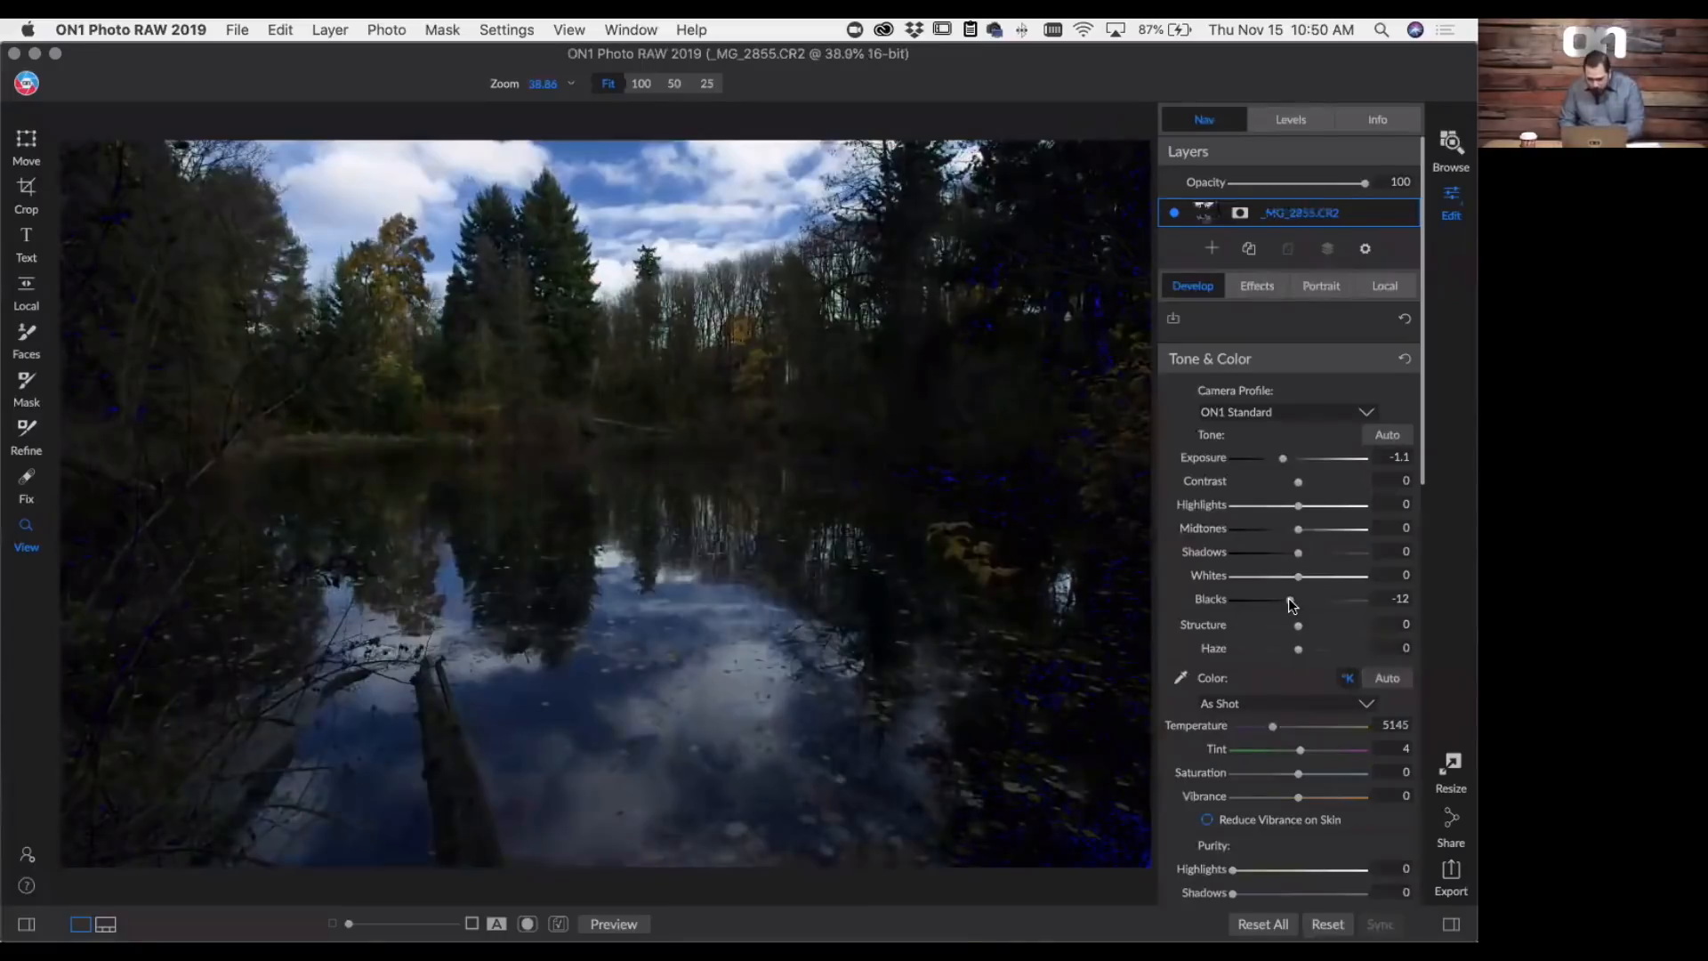
{"action": "mouse_move", "coordinate": [1303, 532]}
{"action": "left_mouse_down"}
{"action": "mouse_move", "coordinate": [1324, 533]}
{"action": "mouse_move", "coordinate": [1305, 556]}
{"action": "left_mouse_up"}
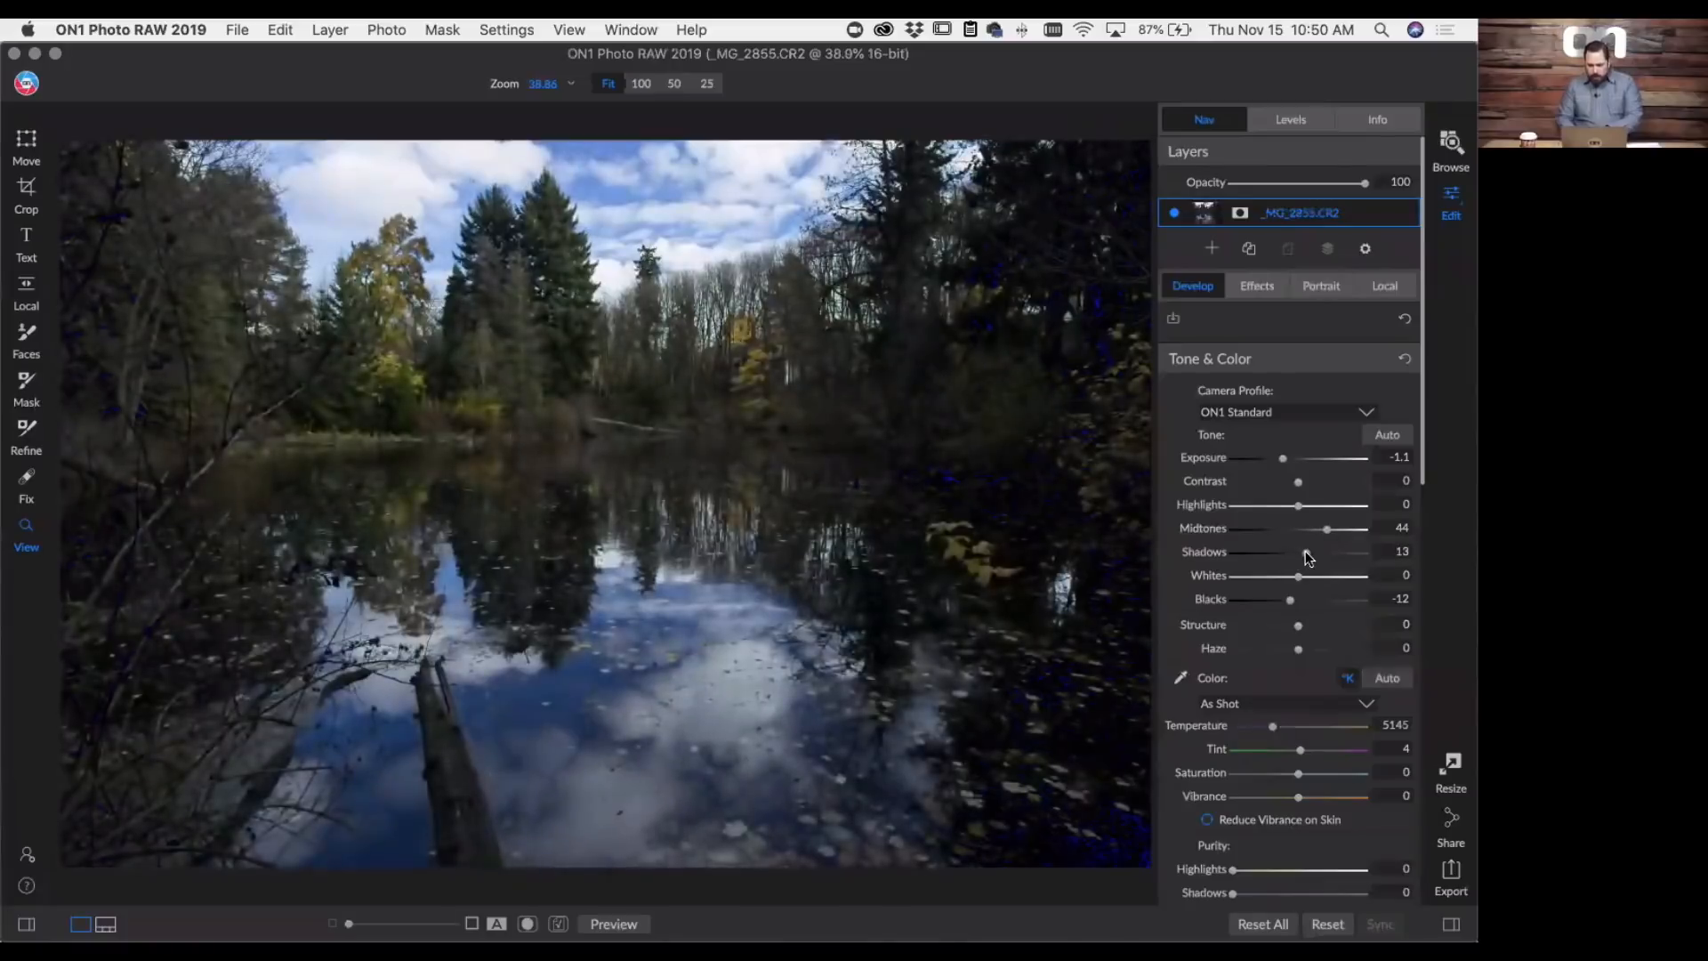
- Add a Color Adjustment effects filter to the pond photo
{"action": "left_click", "coordinate": [1254, 291]}
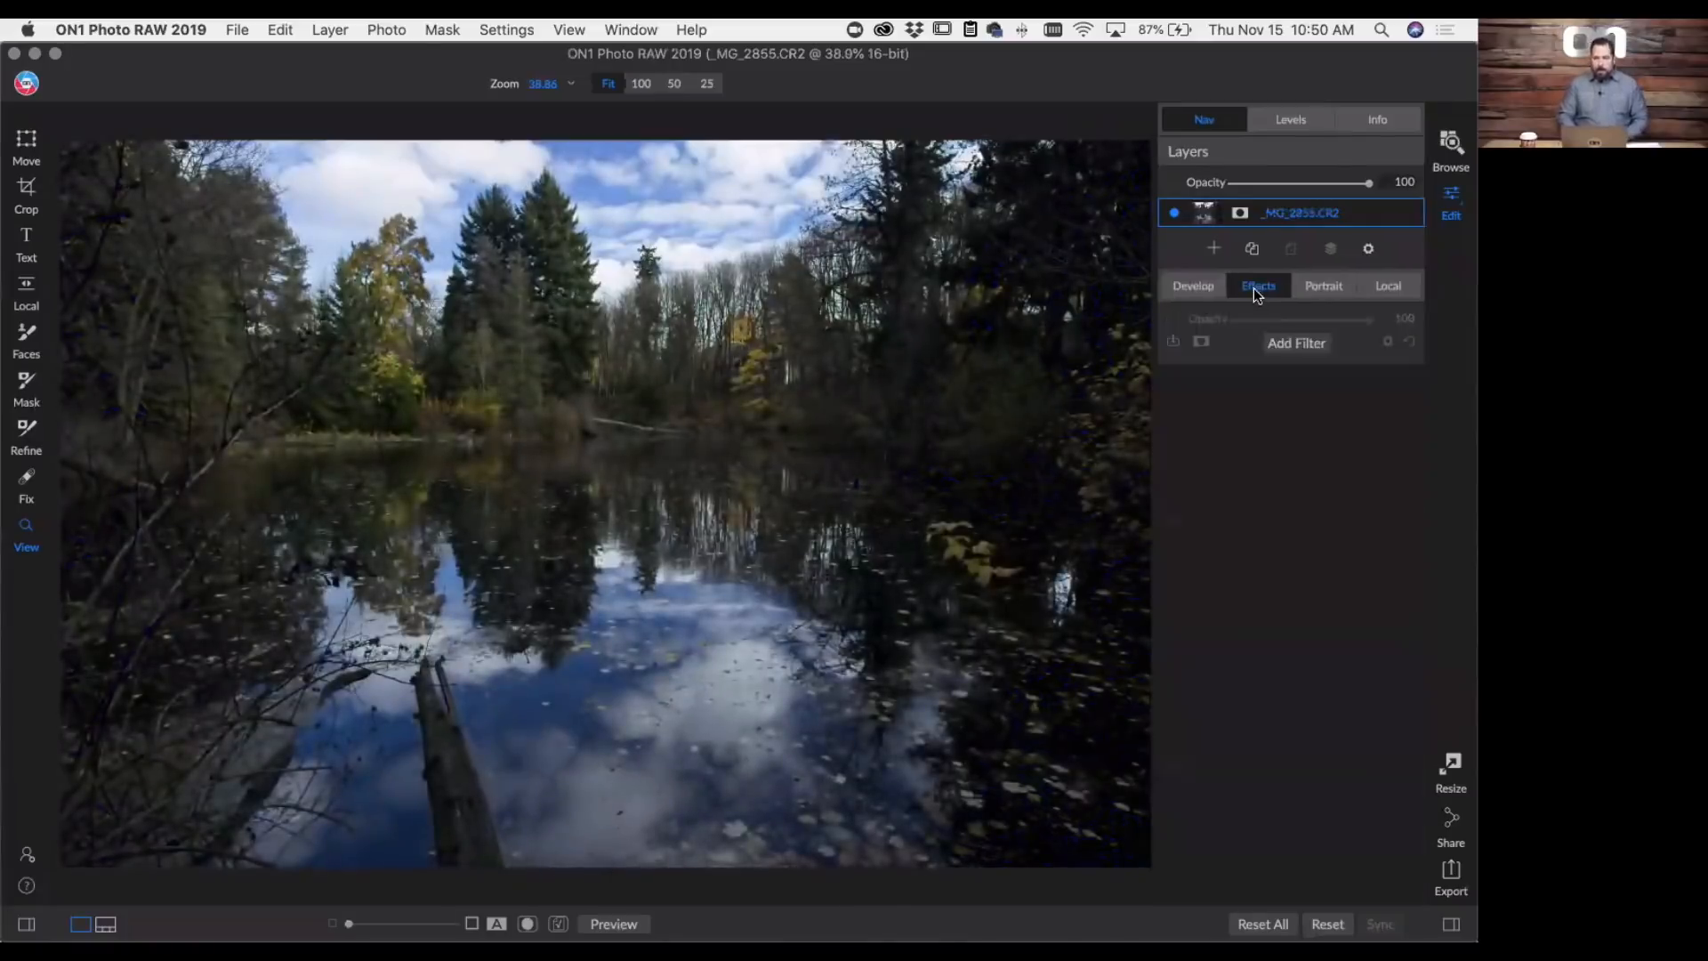
{"action": "left_click", "coordinate": [1284, 343]}
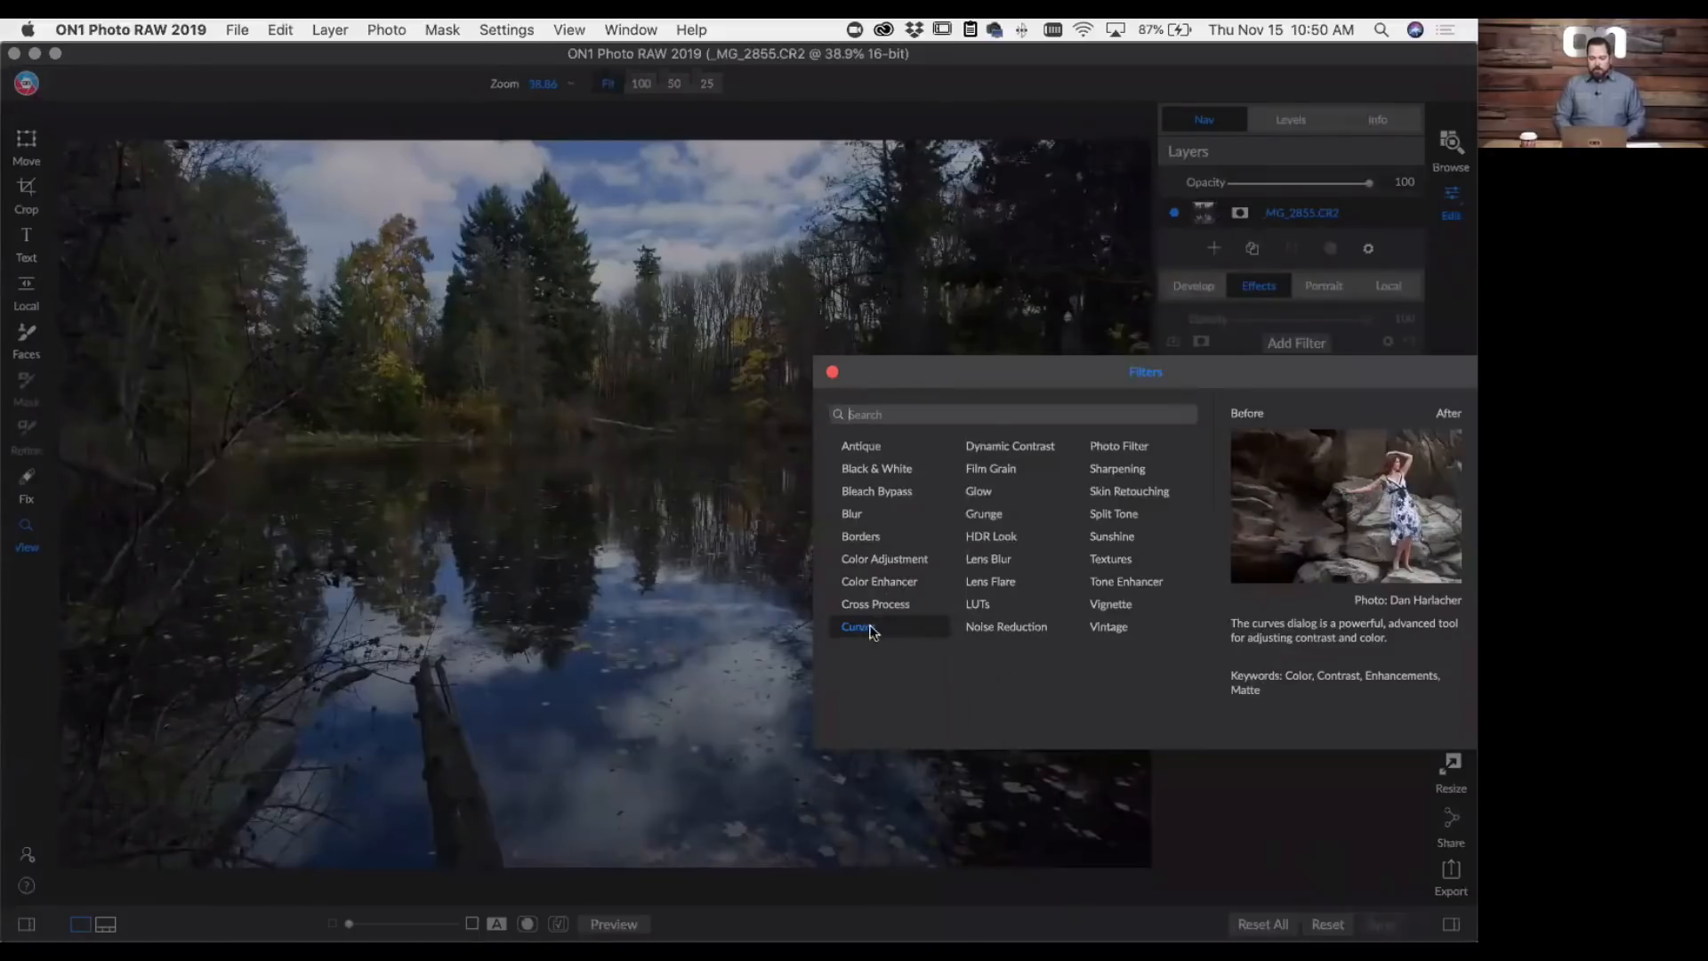
{"action": "left_click", "coordinate": [899, 559]}
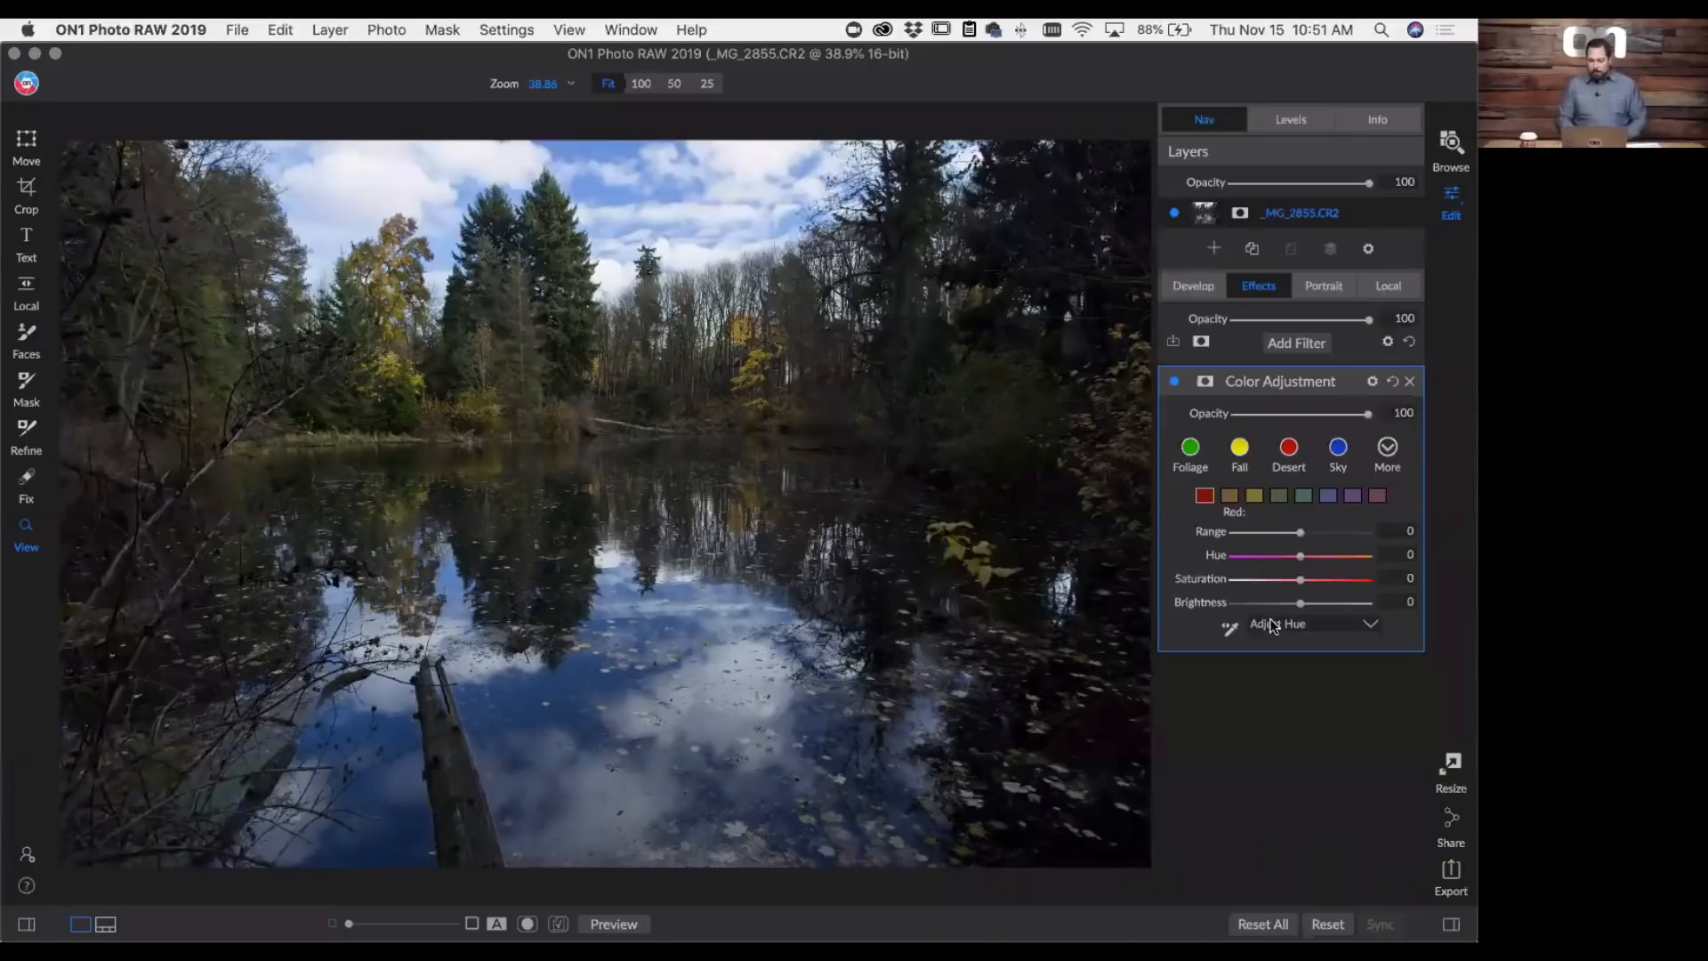
- Use targeted saturation adjustment on the photo to set the sky's Blue saturation to 40 and the tree foliage's Yellow saturation to 45
{"action": "left_click", "coordinate": [1322, 496]}
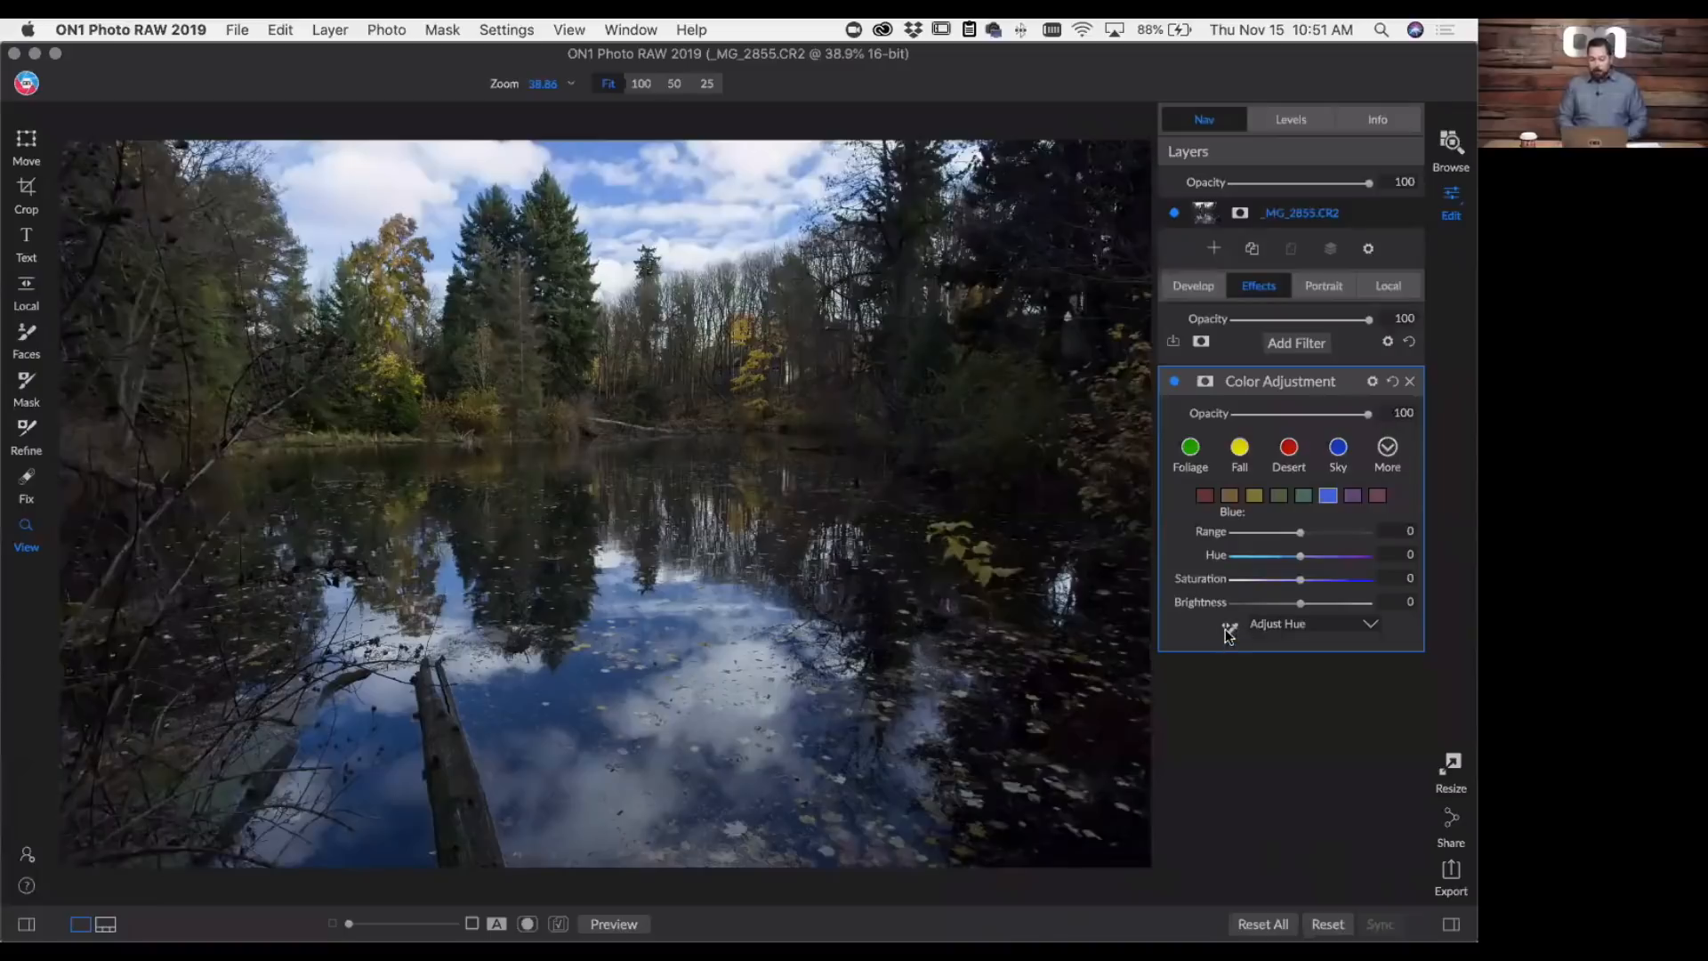
{"action": "left_click", "coordinate": [1264, 626]}
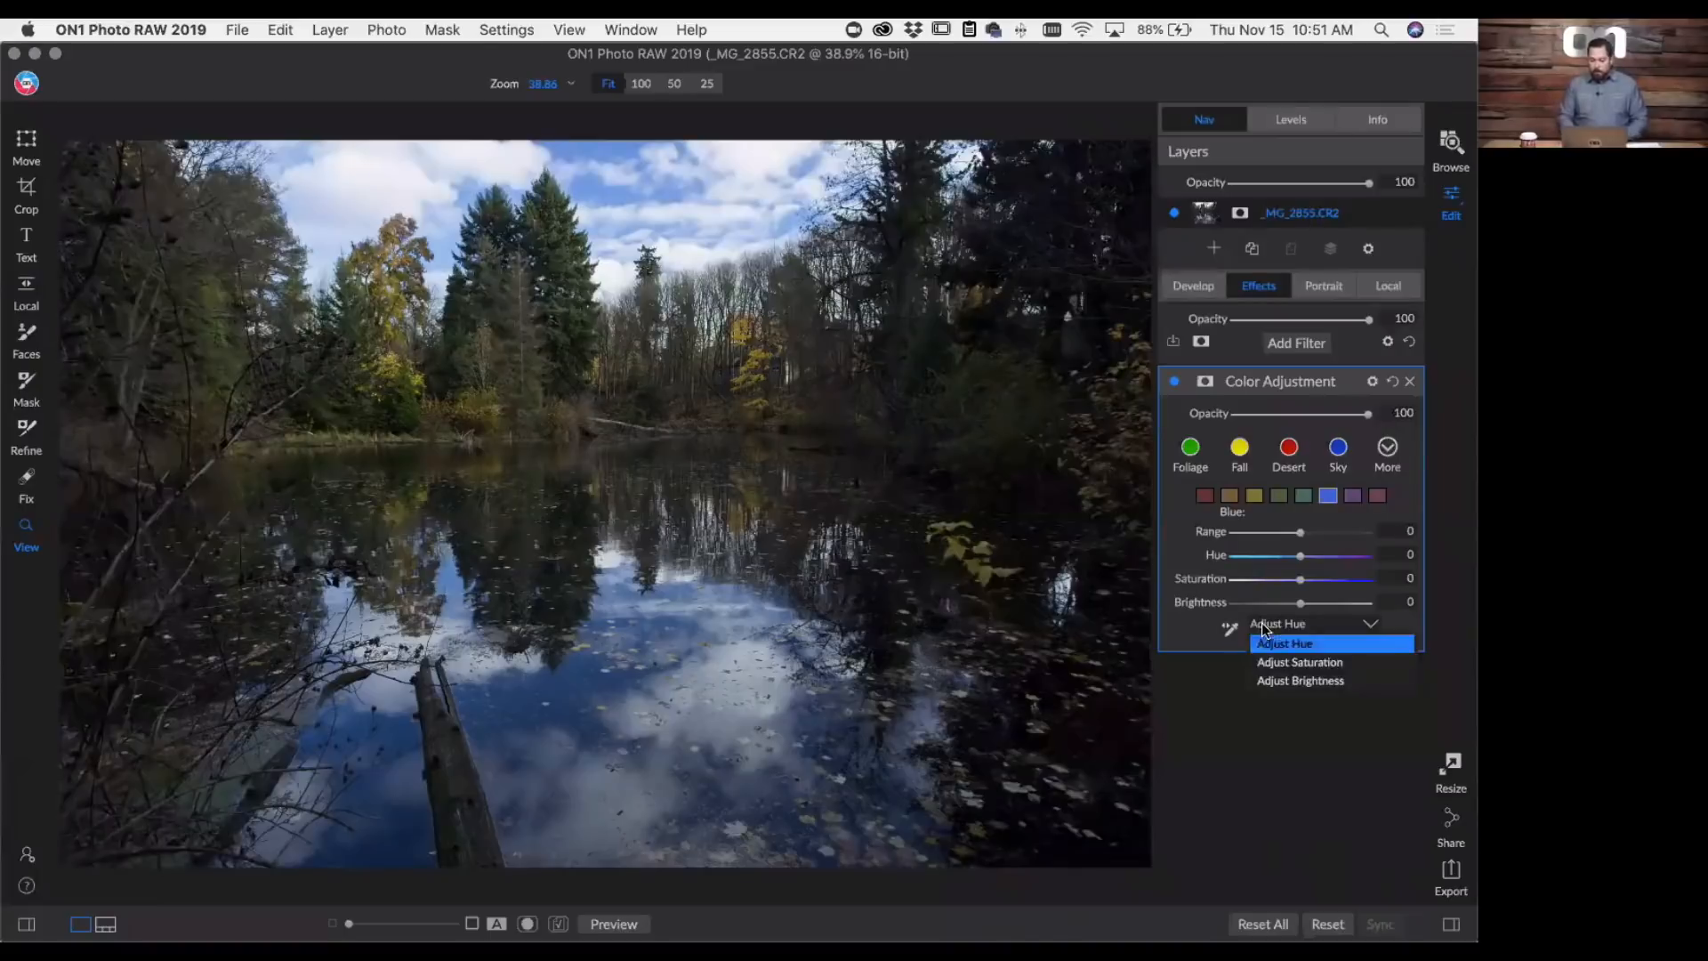
{"action": "left_click", "coordinate": [1269, 666]}
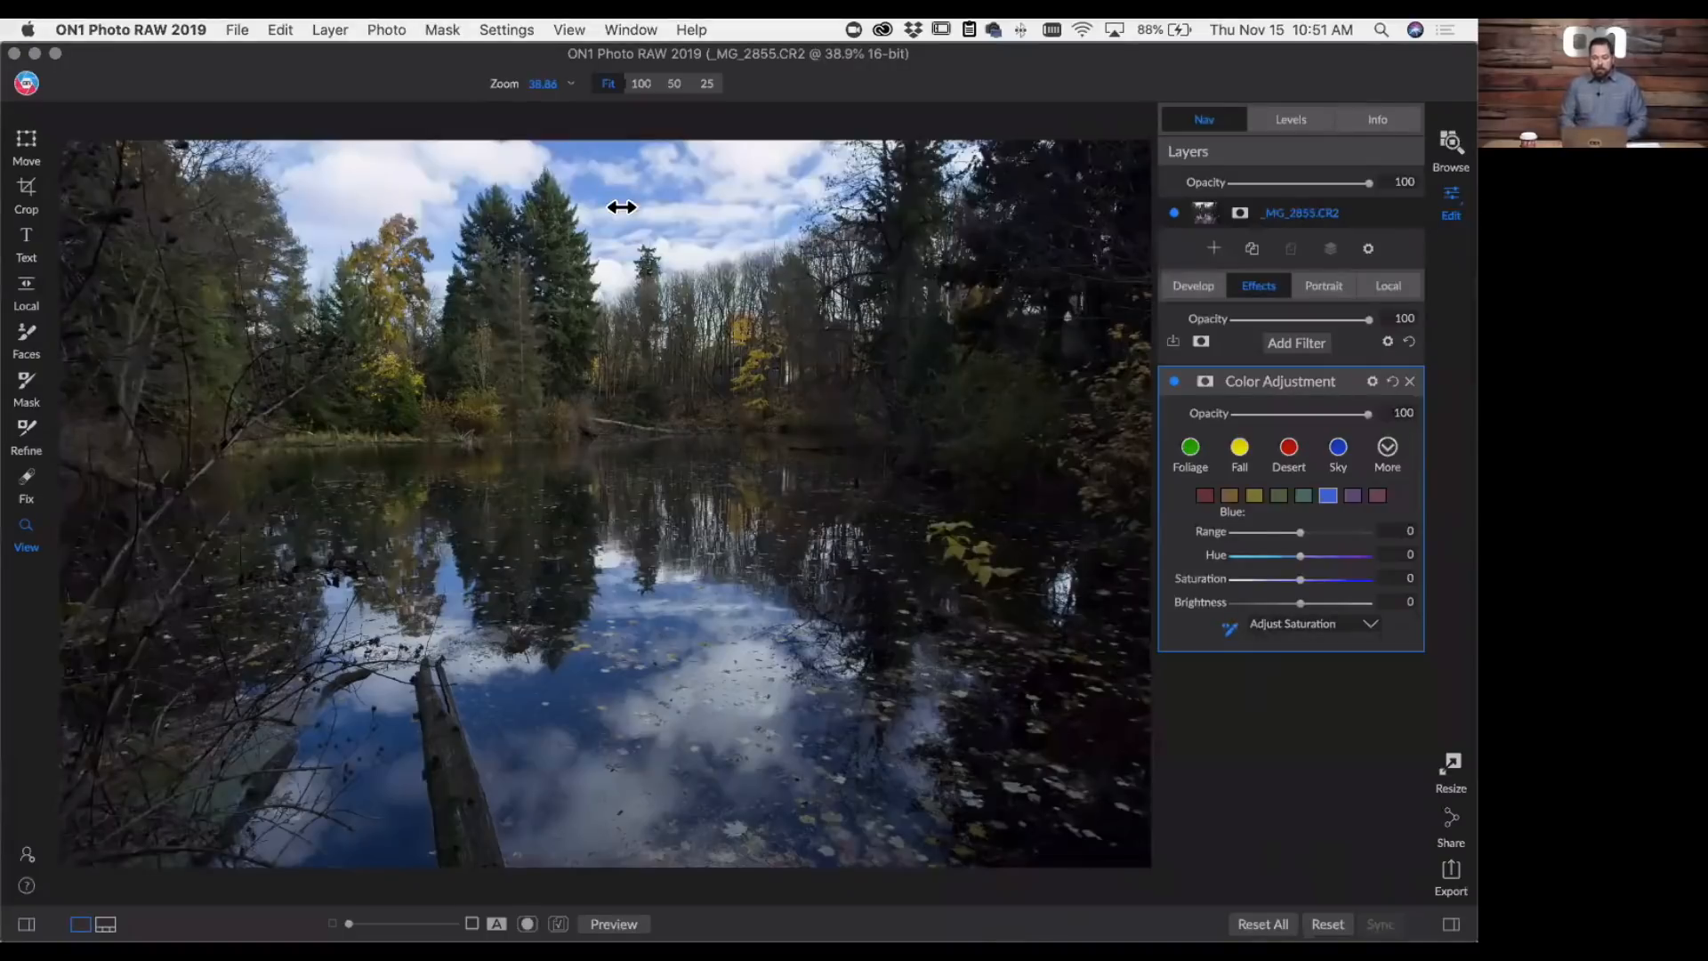
{"action": "left_click_drag", "start_coordinate": [622, 208], "coordinate": [785, 222]}
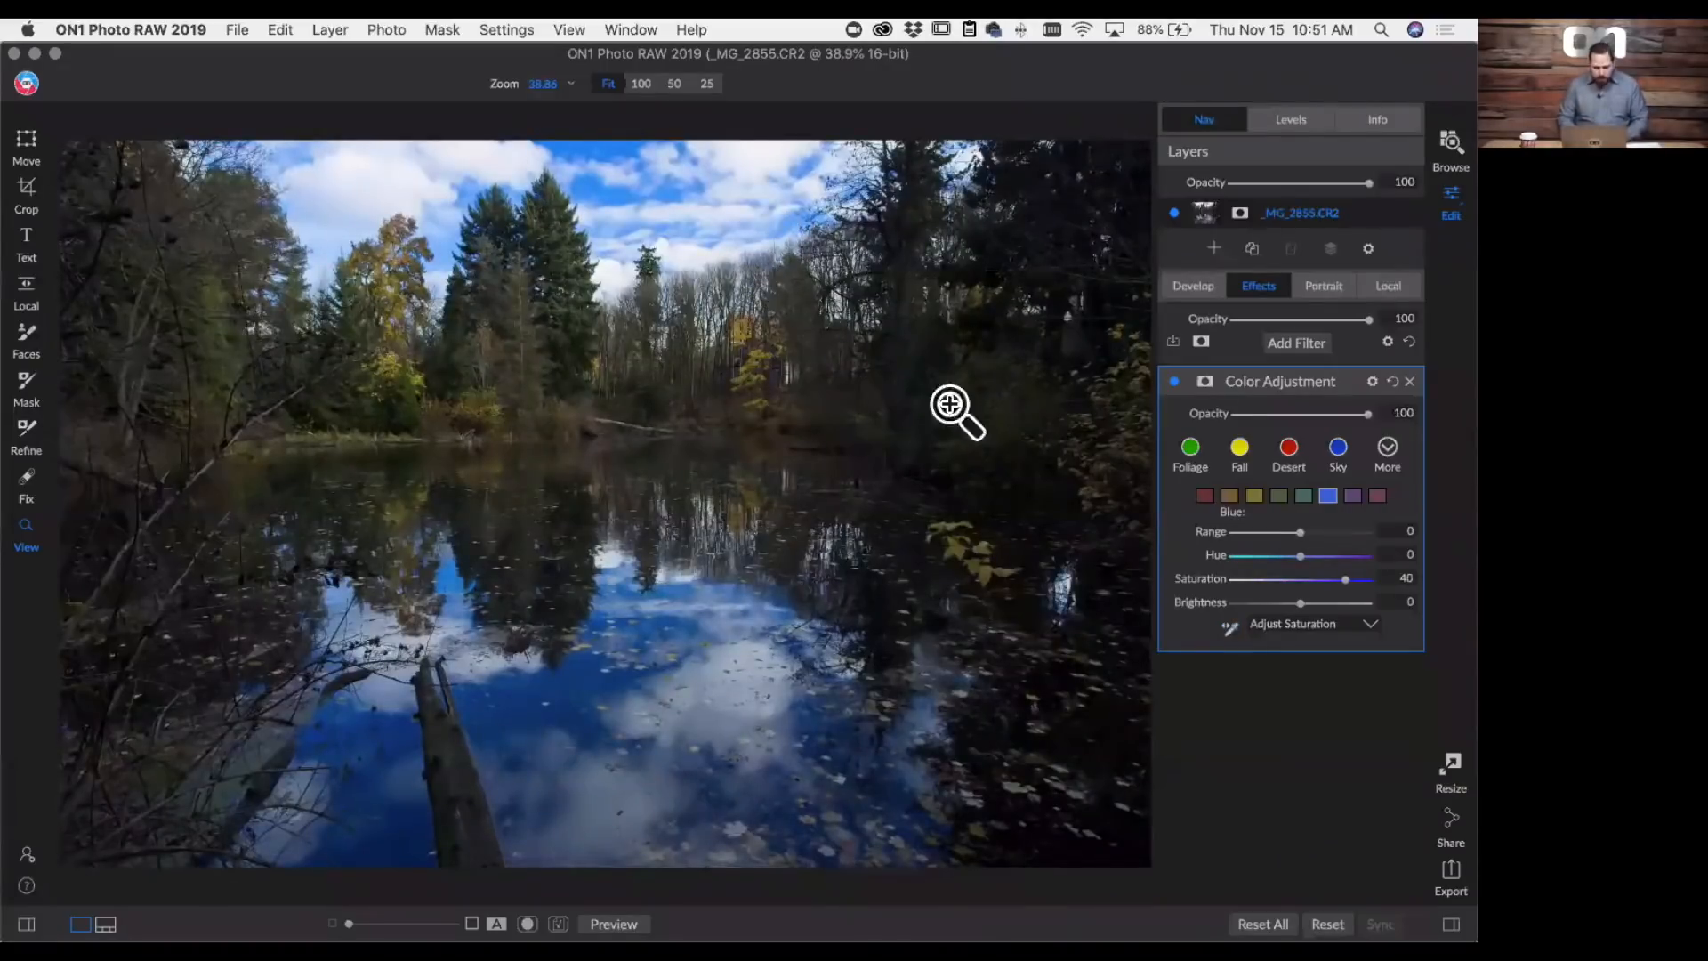
{"action": "left_click", "coordinate": [1231, 629]}
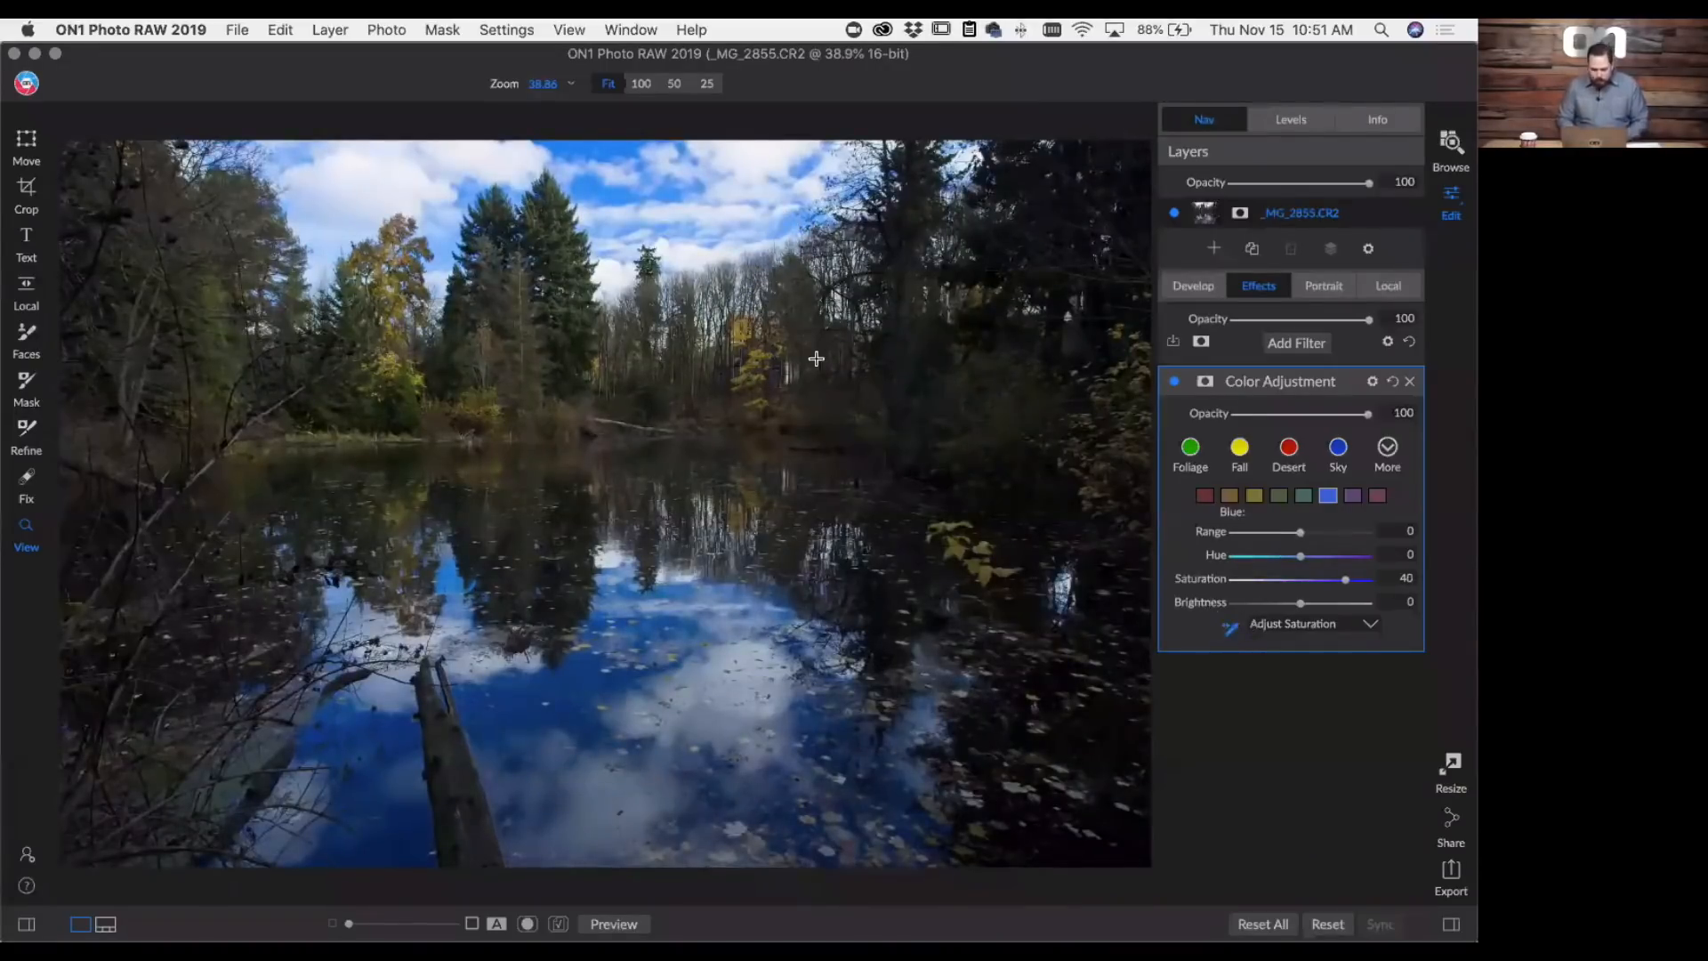
{"action": "left_click_drag", "start_coordinate": [744, 335], "coordinate": [812, 335]}
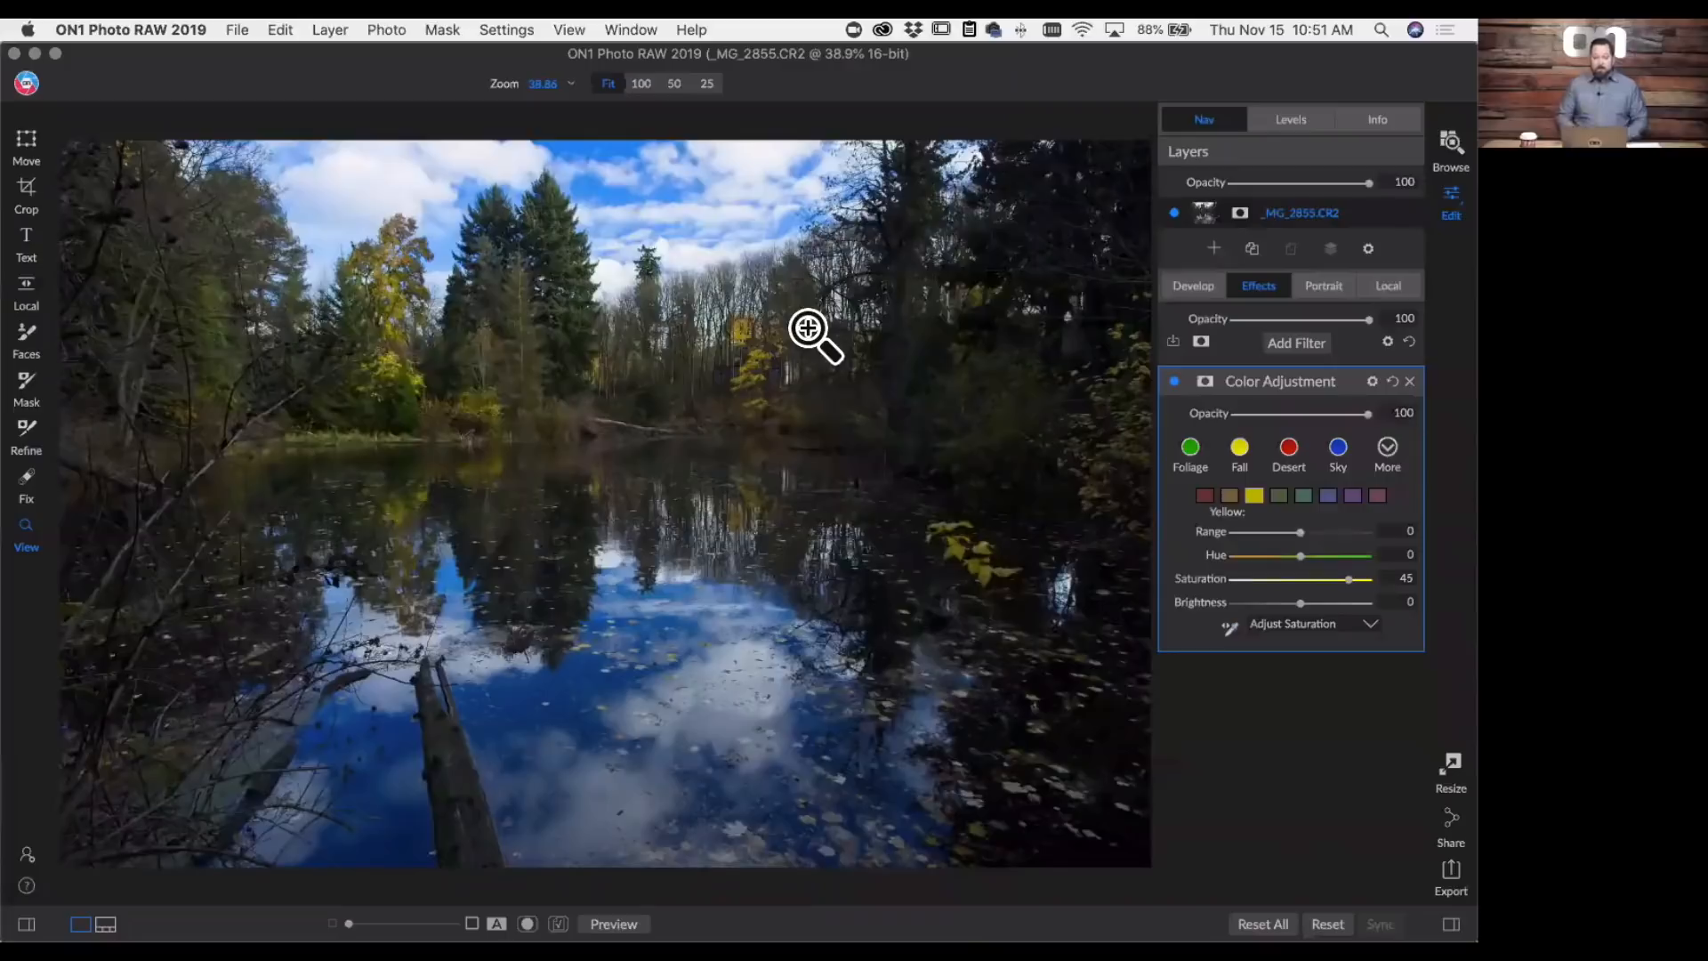
- Use targeted hue adjustment on the trees to set the Yellow range's Hue to -51
{"action": "left_click", "coordinate": [1274, 626]}
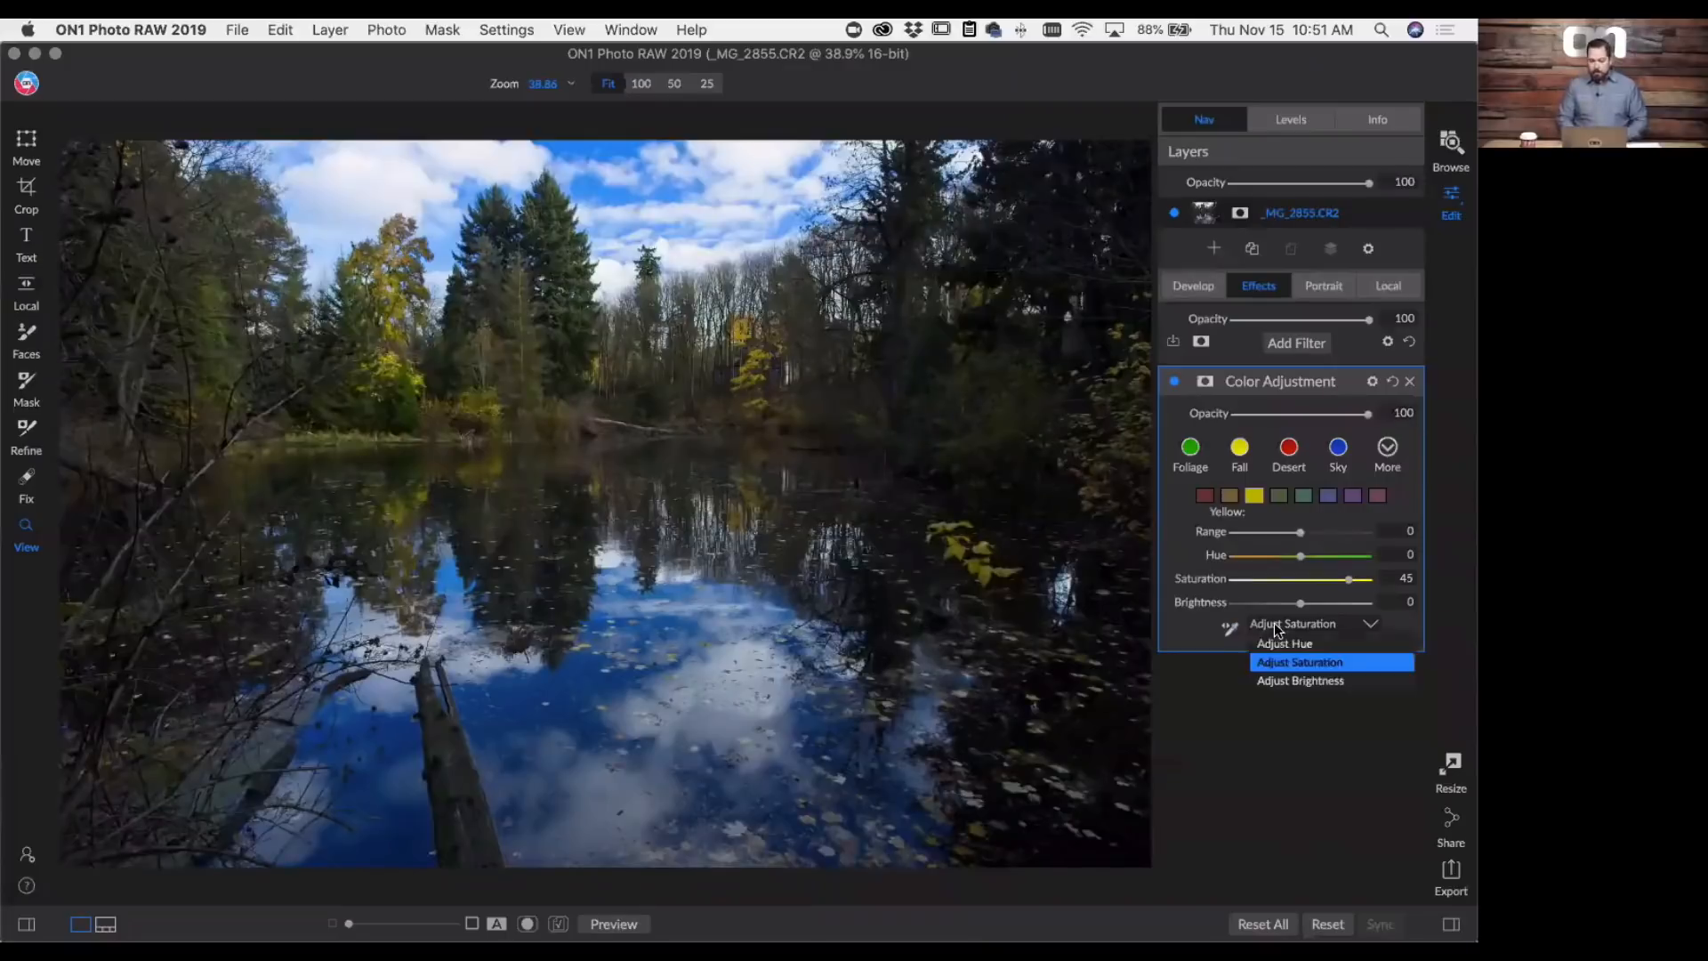
{"action": "left_click", "coordinate": [1265, 639]}
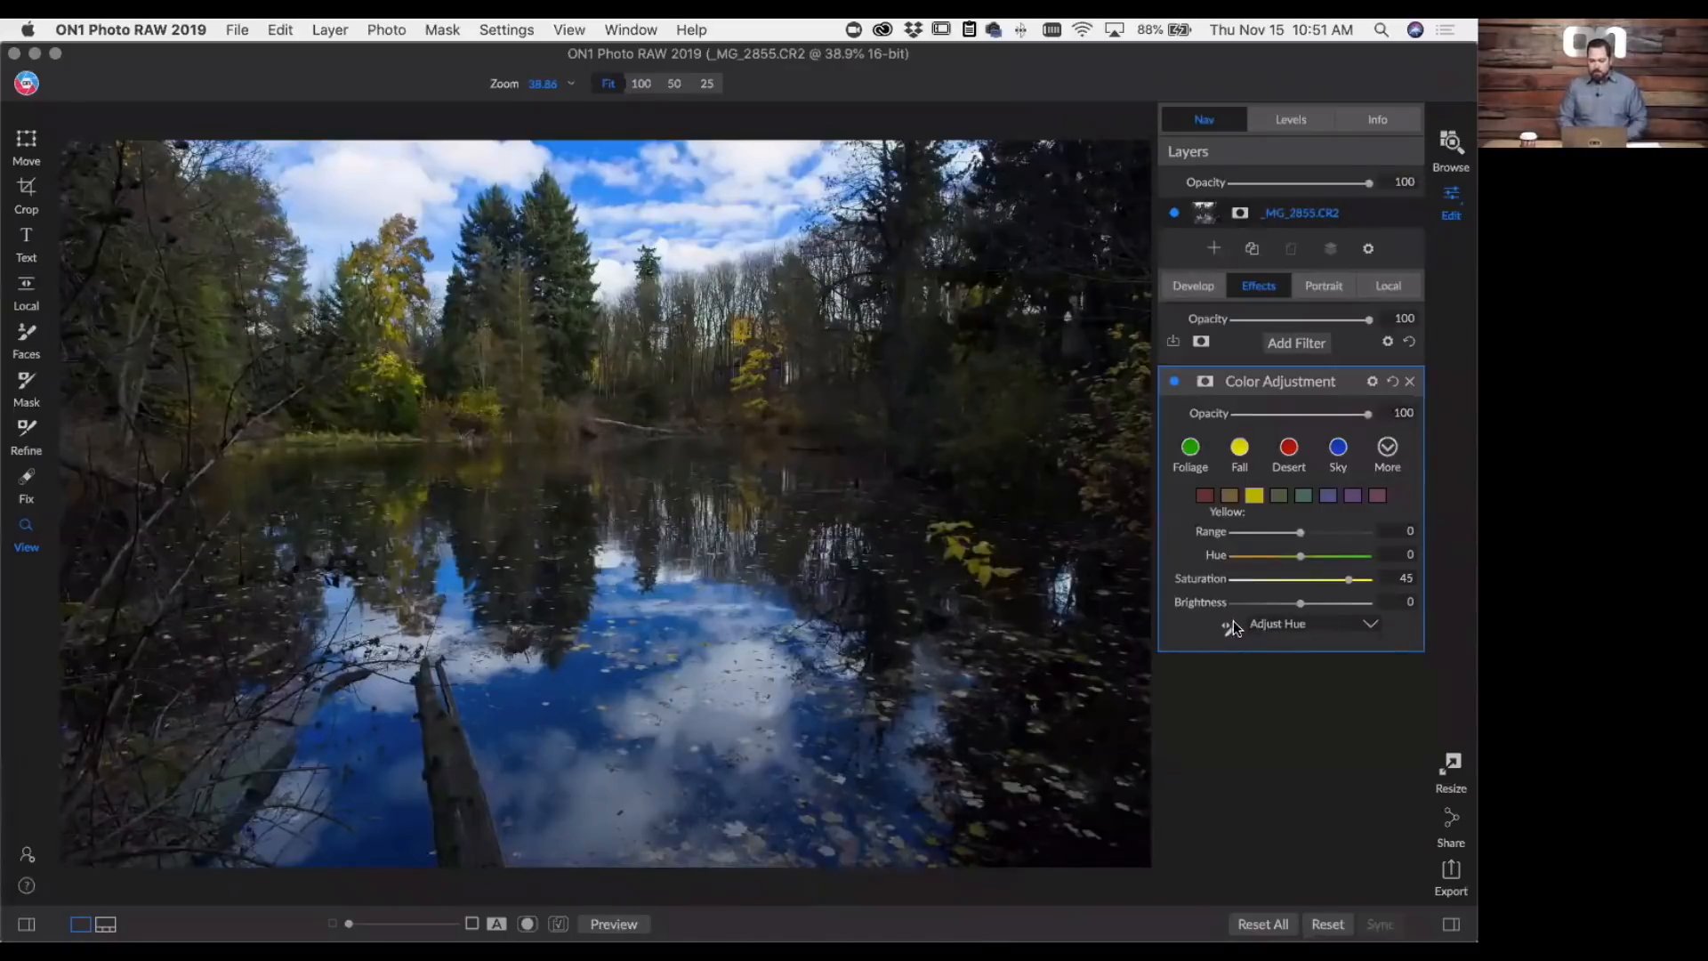
{"action": "left_click", "coordinate": [1231, 626]}
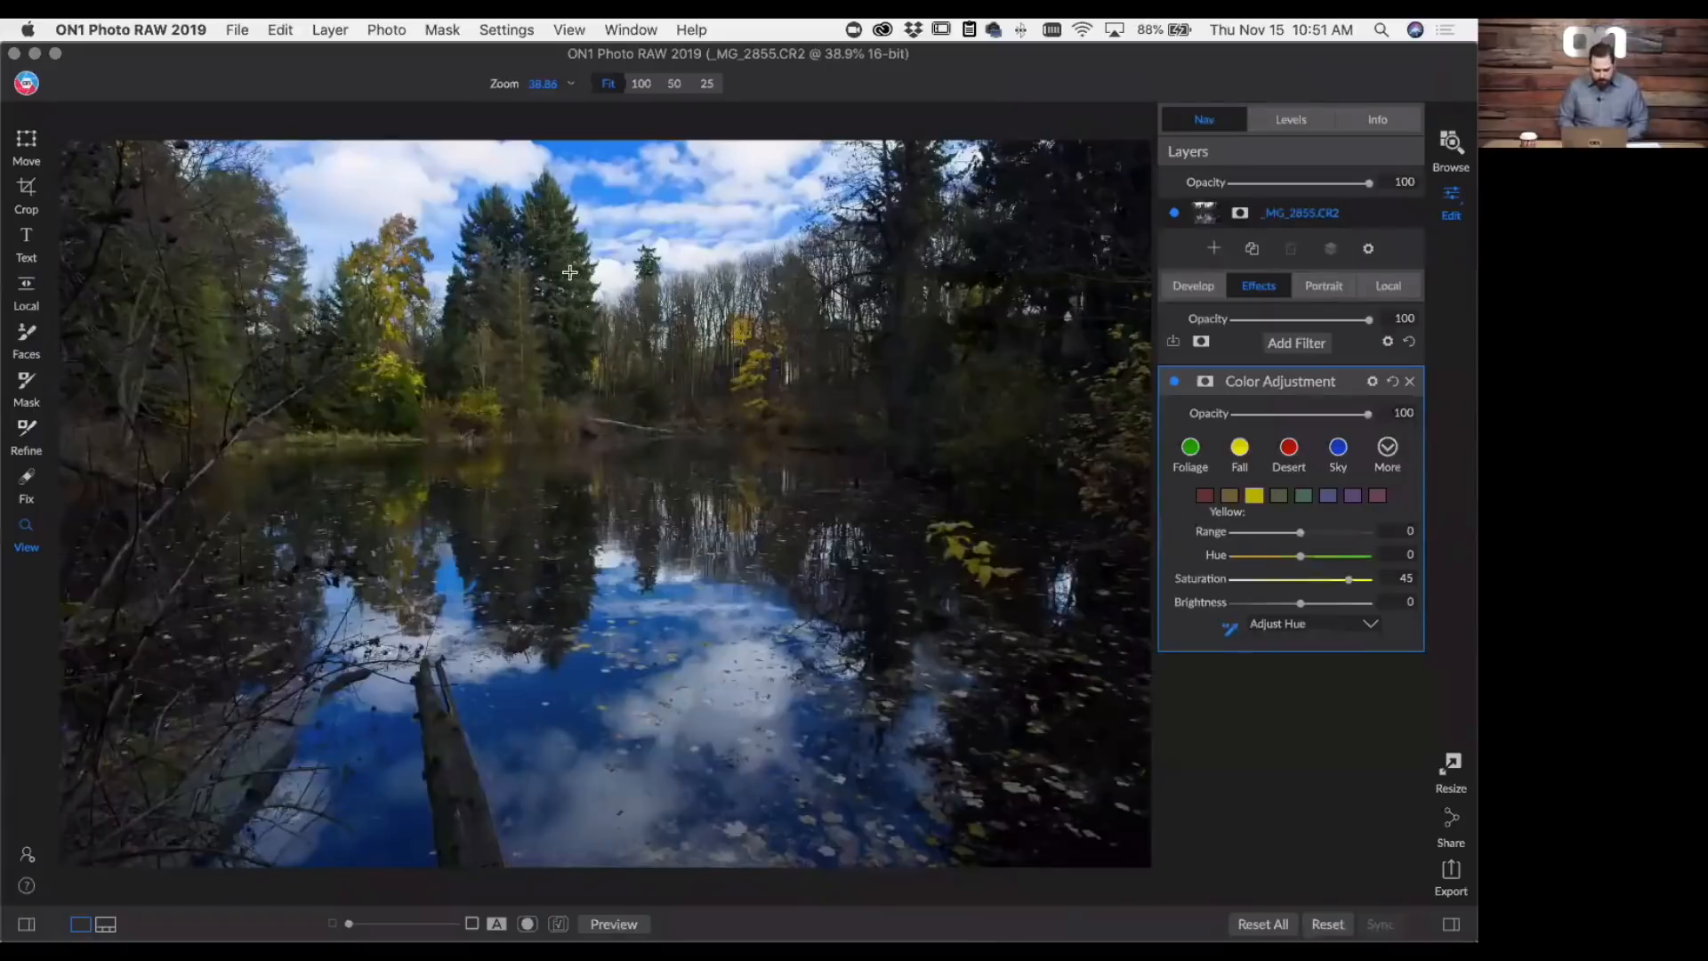
{"action": "left_click_drag", "start_coordinate": [610, 285], "coordinate": [484, 310]}
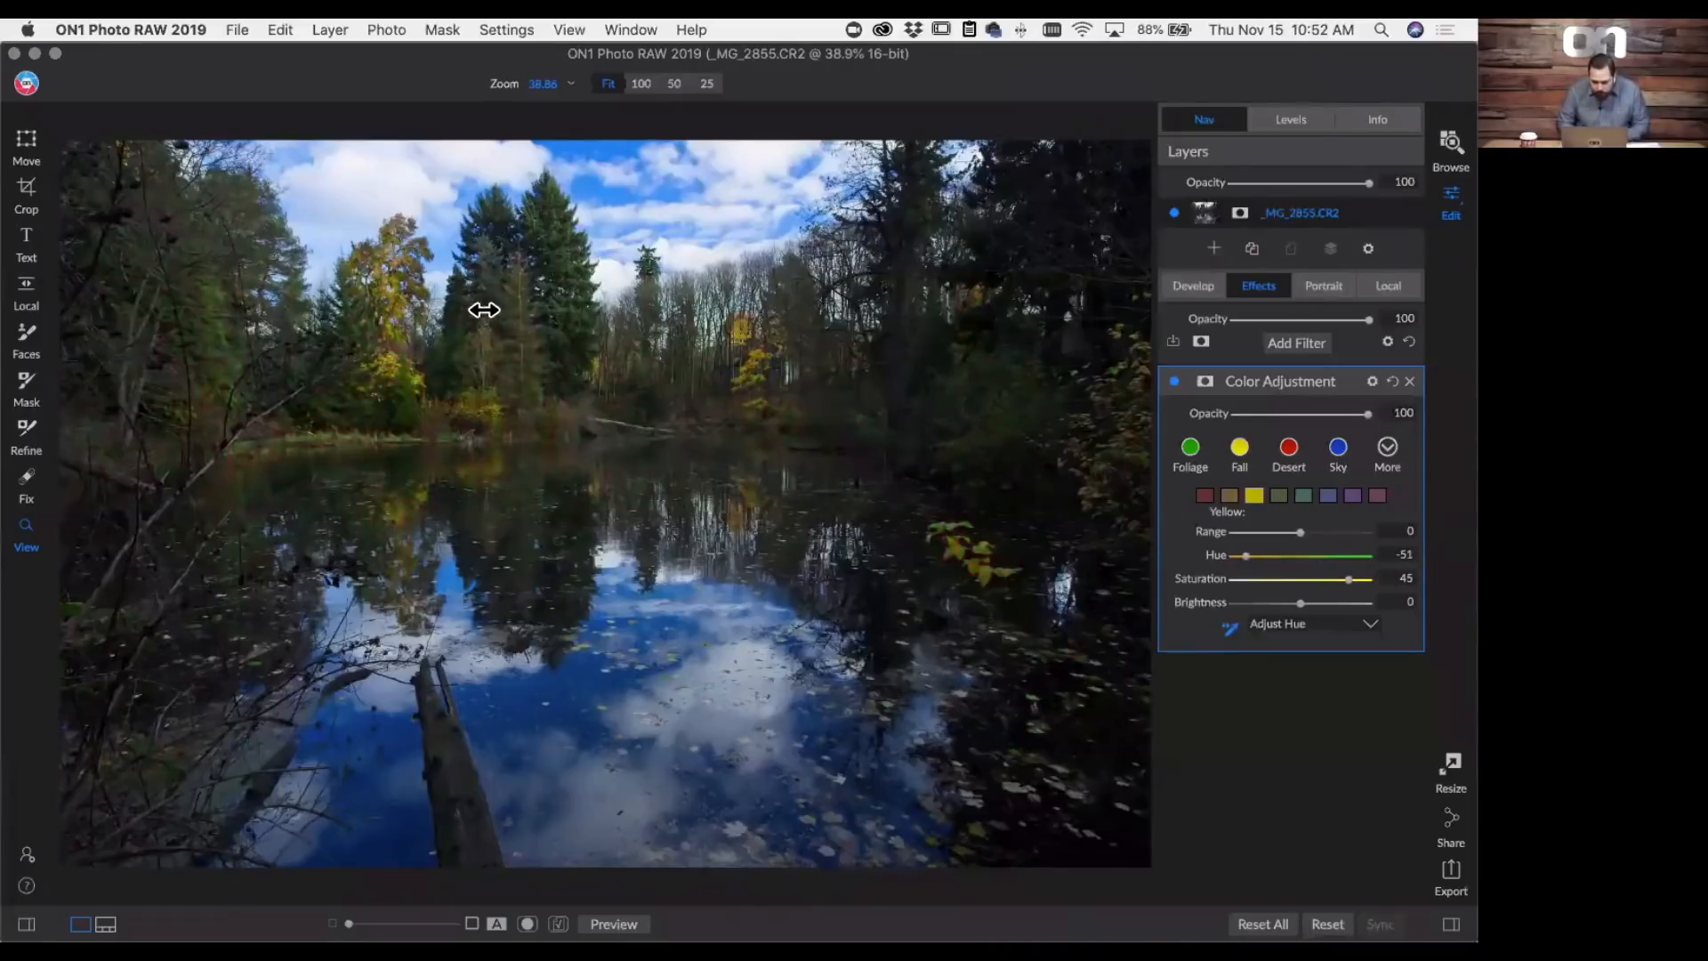
- Compare the pond photo with and without the Color Adjustment filter, leaving the filter enabled
{"action": "left_click", "coordinate": [1175, 383]}
{"action": "left_click", "coordinate": [1176, 382]}
{"action": "left_click", "coordinate": [1176, 382]}
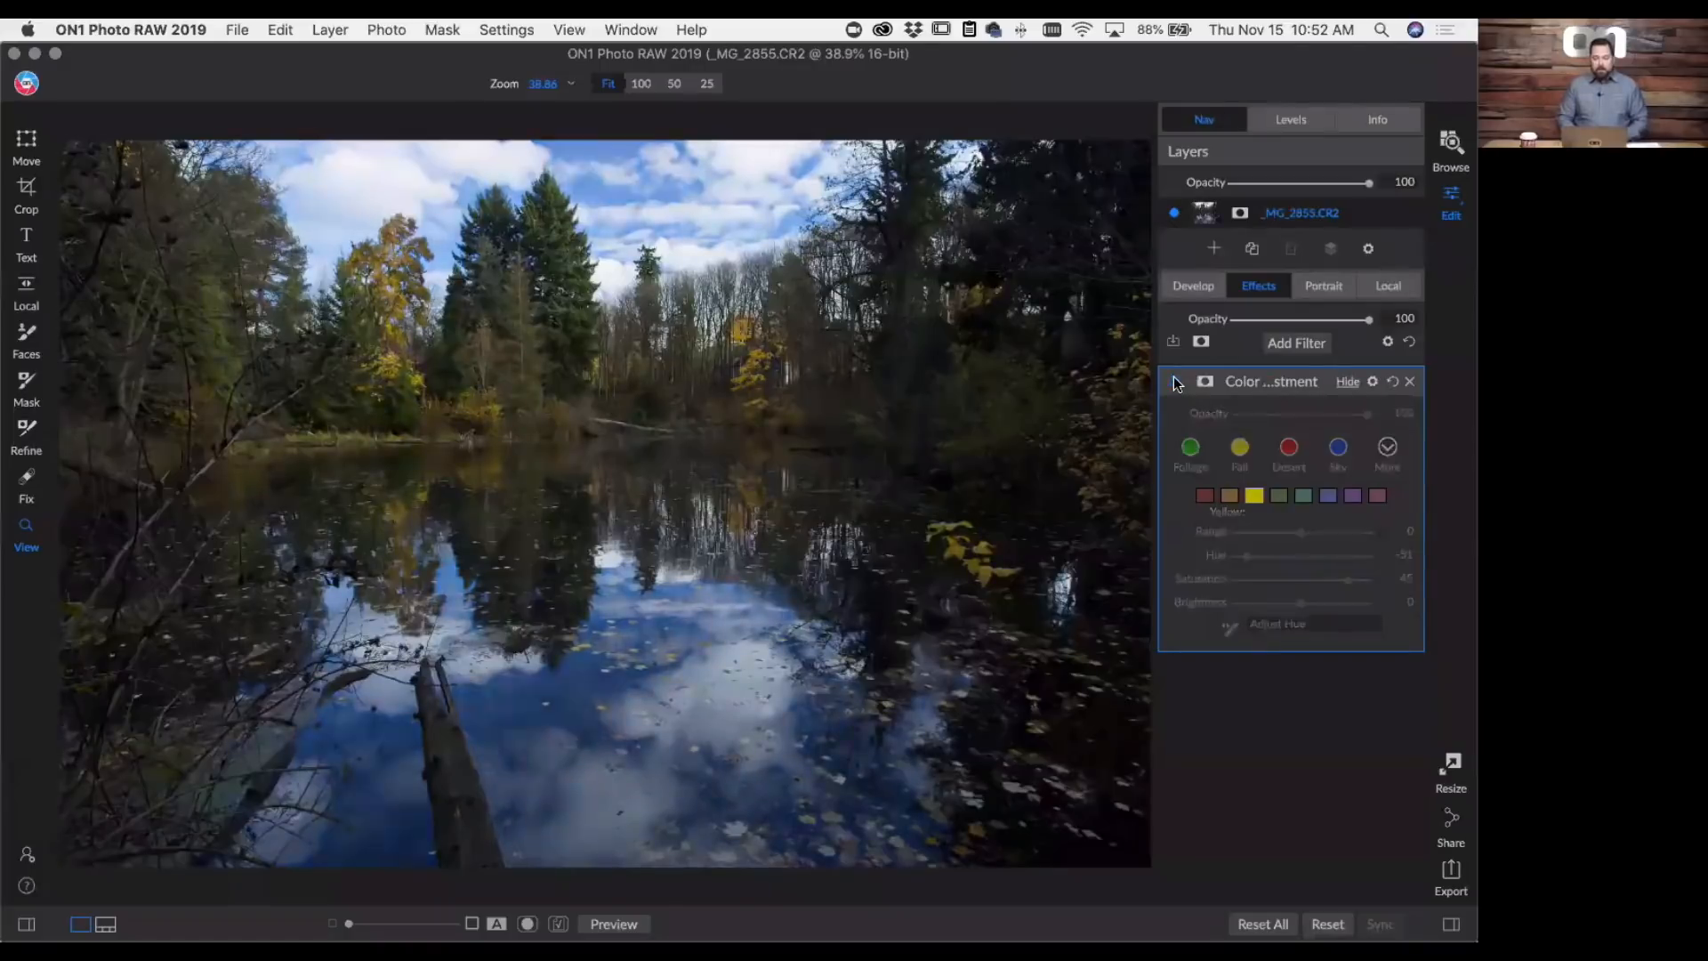
{"action": "left_click", "coordinate": [1176, 382]}
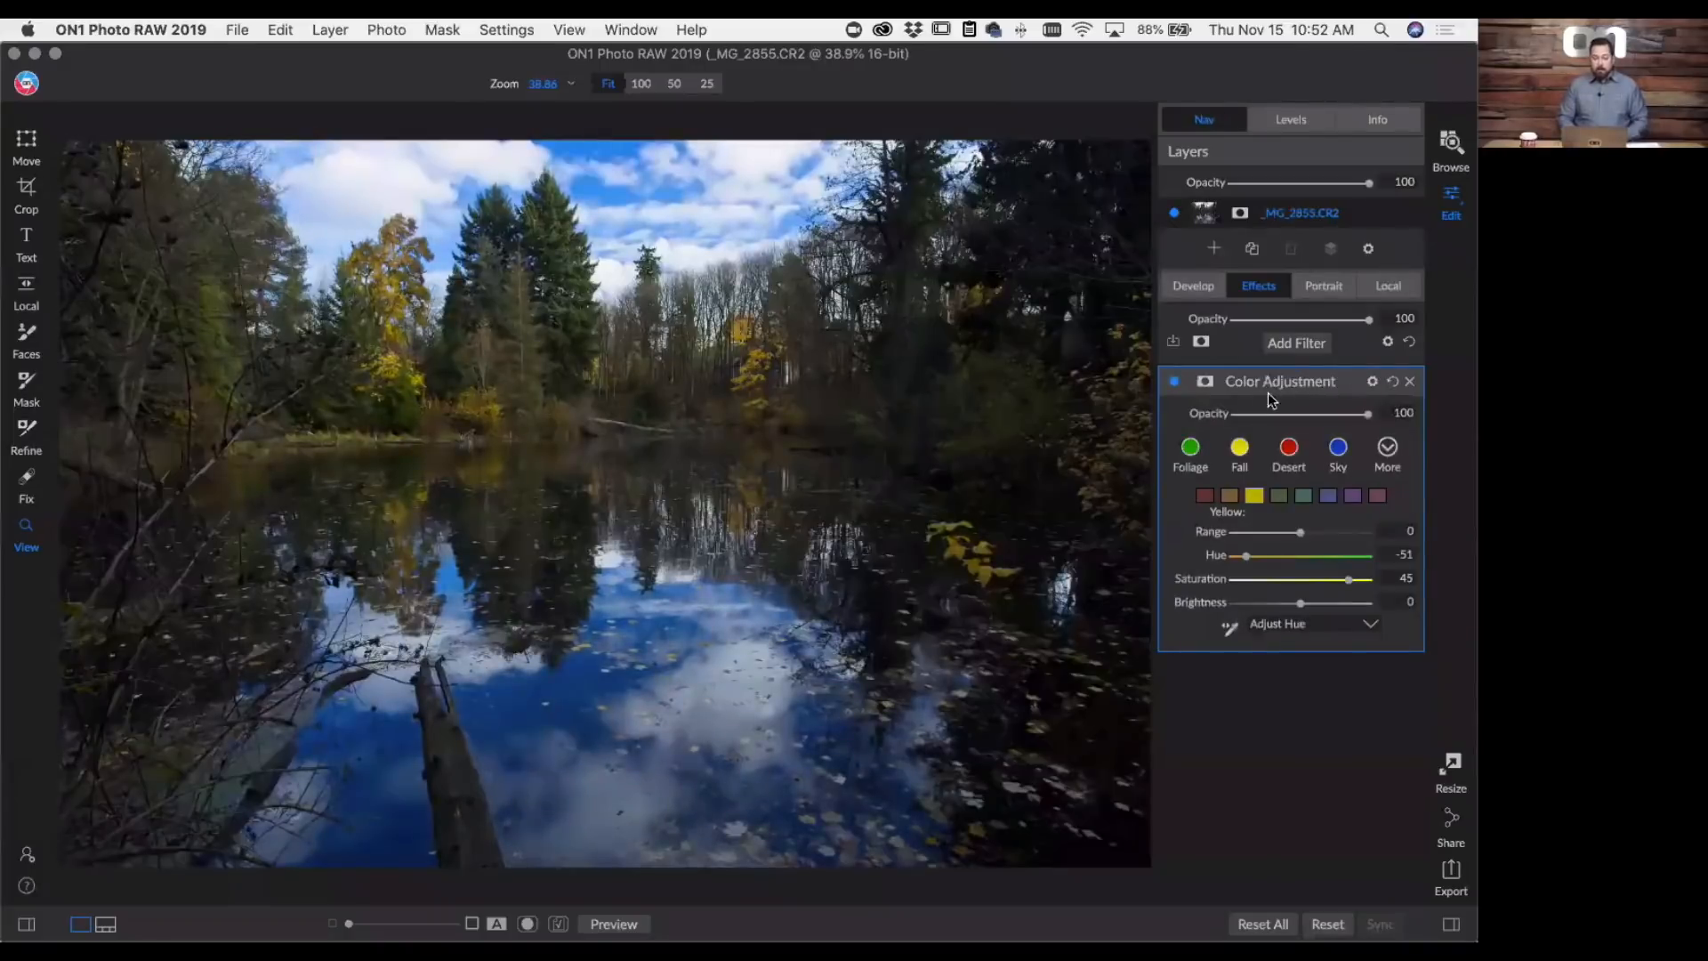
- Add a Curves filter, try several black point positions including In 32, Out 27, and reset the curve
{"action": "left_click", "coordinate": [1293, 343]}
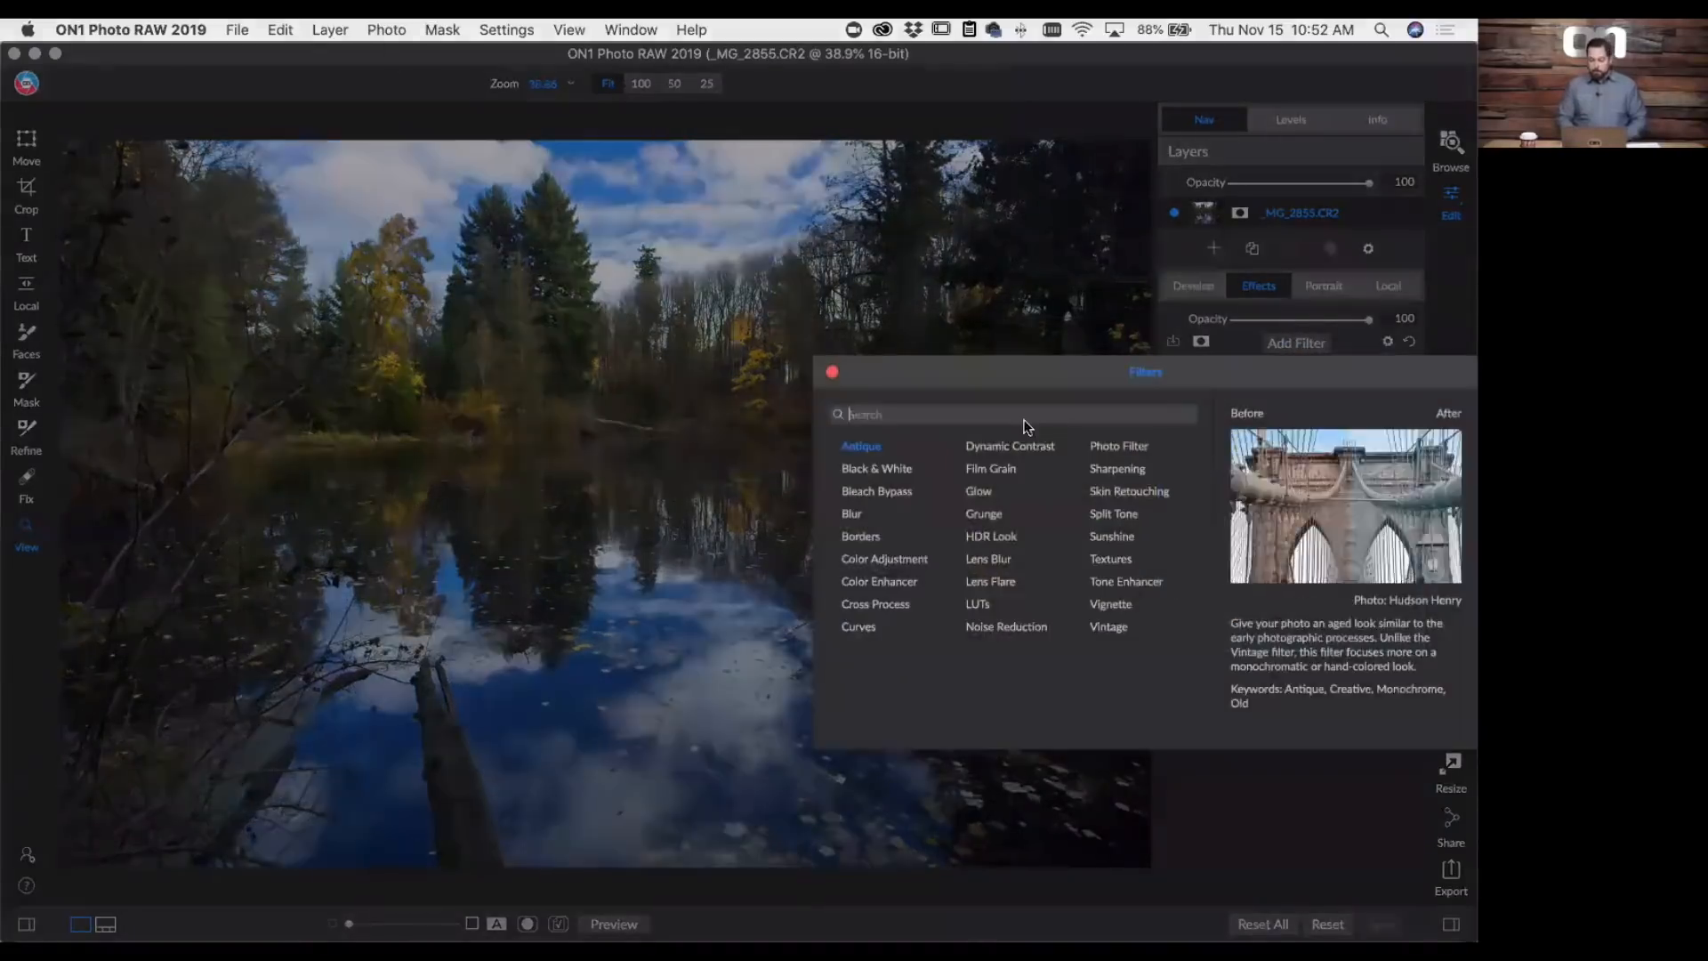
{"action": "left_click", "coordinate": [863, 625]}
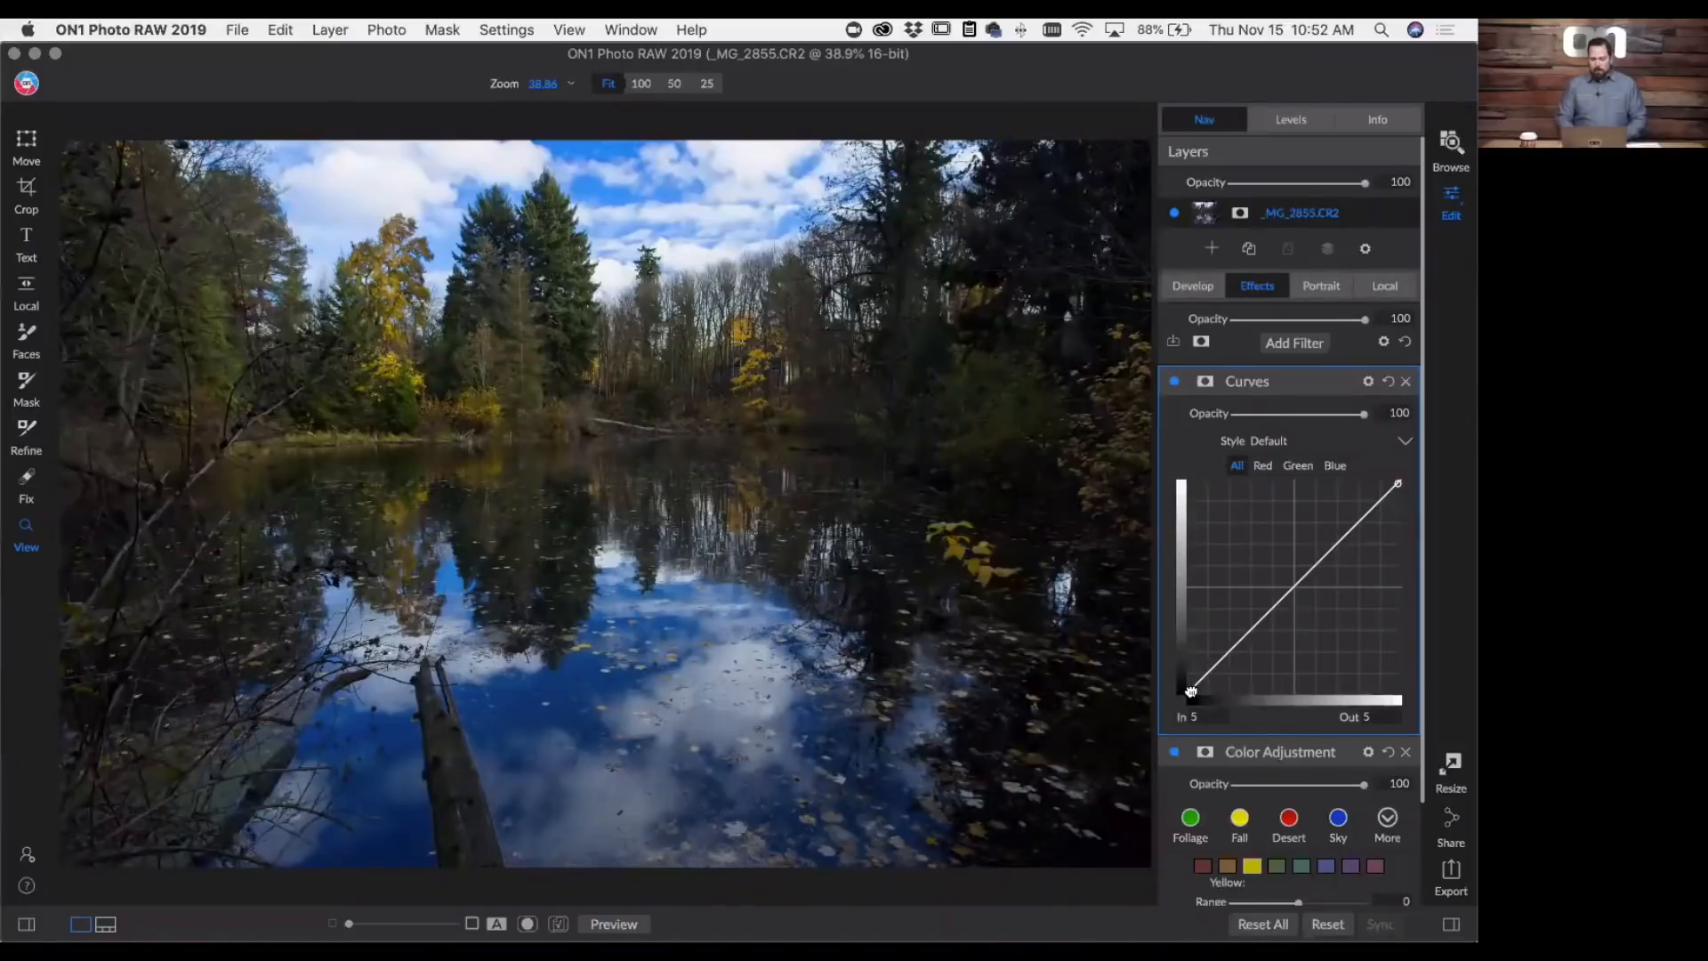
{"action": "left_click_drag", "start_coordinate": [1190, 691], "coordinate": [1185, 658]}
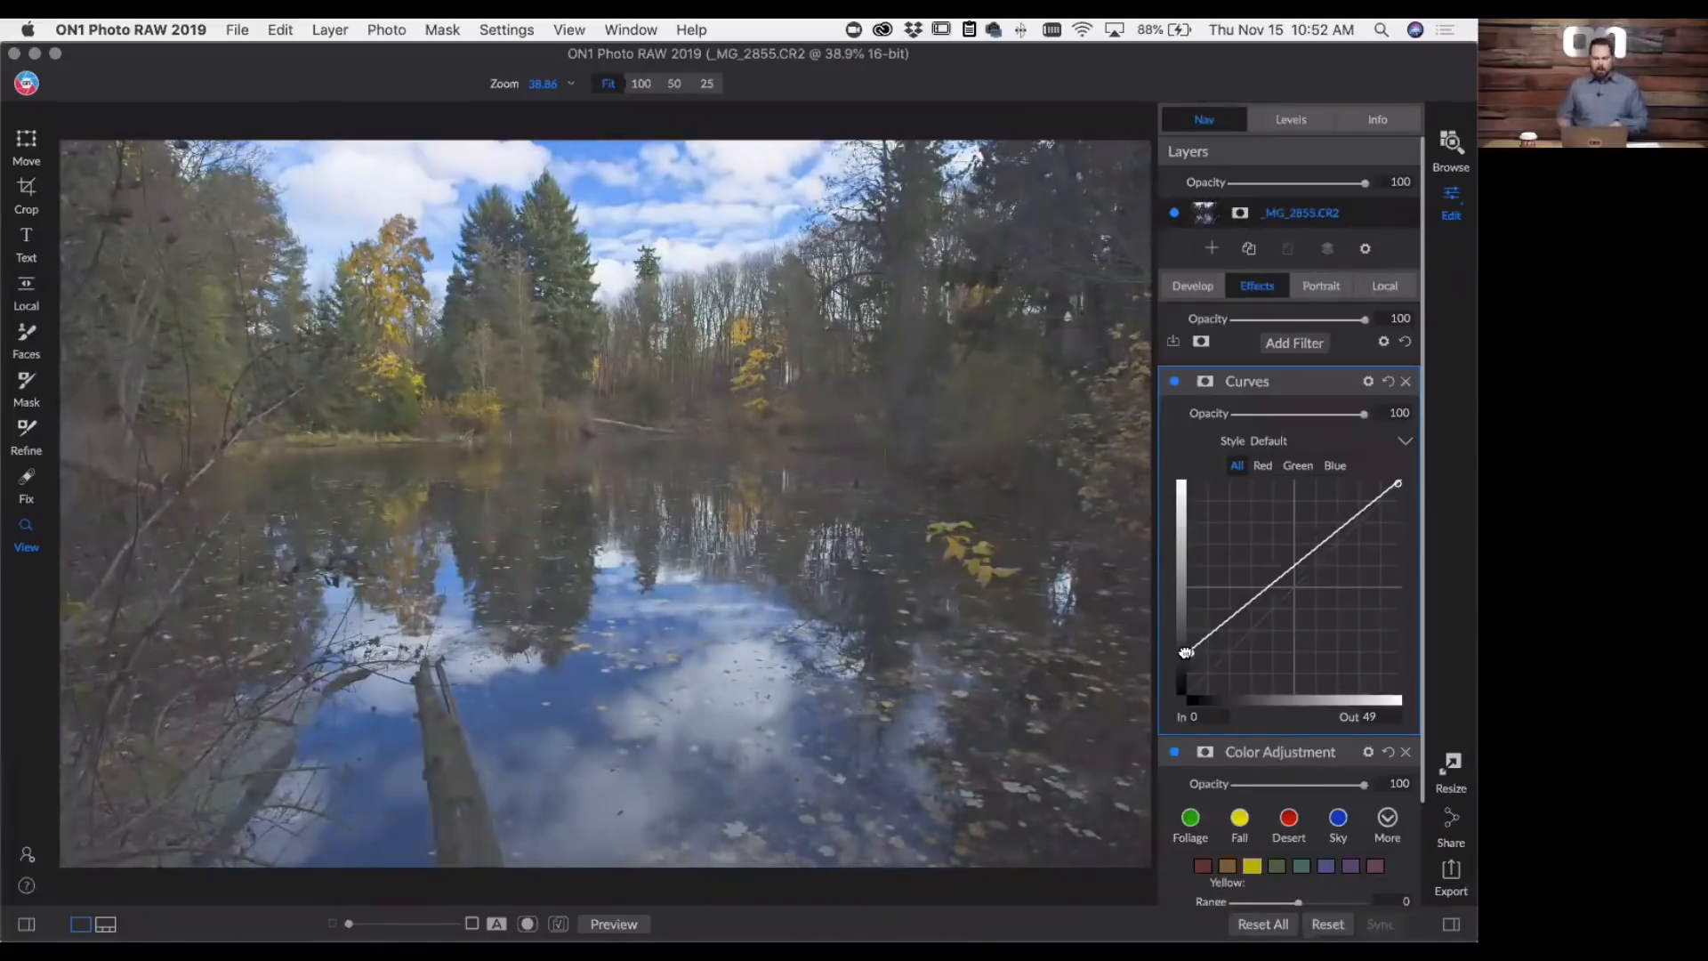
{"action": "left_click_drag", "start_coordinate": [1186, 652], "coordinate": [1232, 706]}
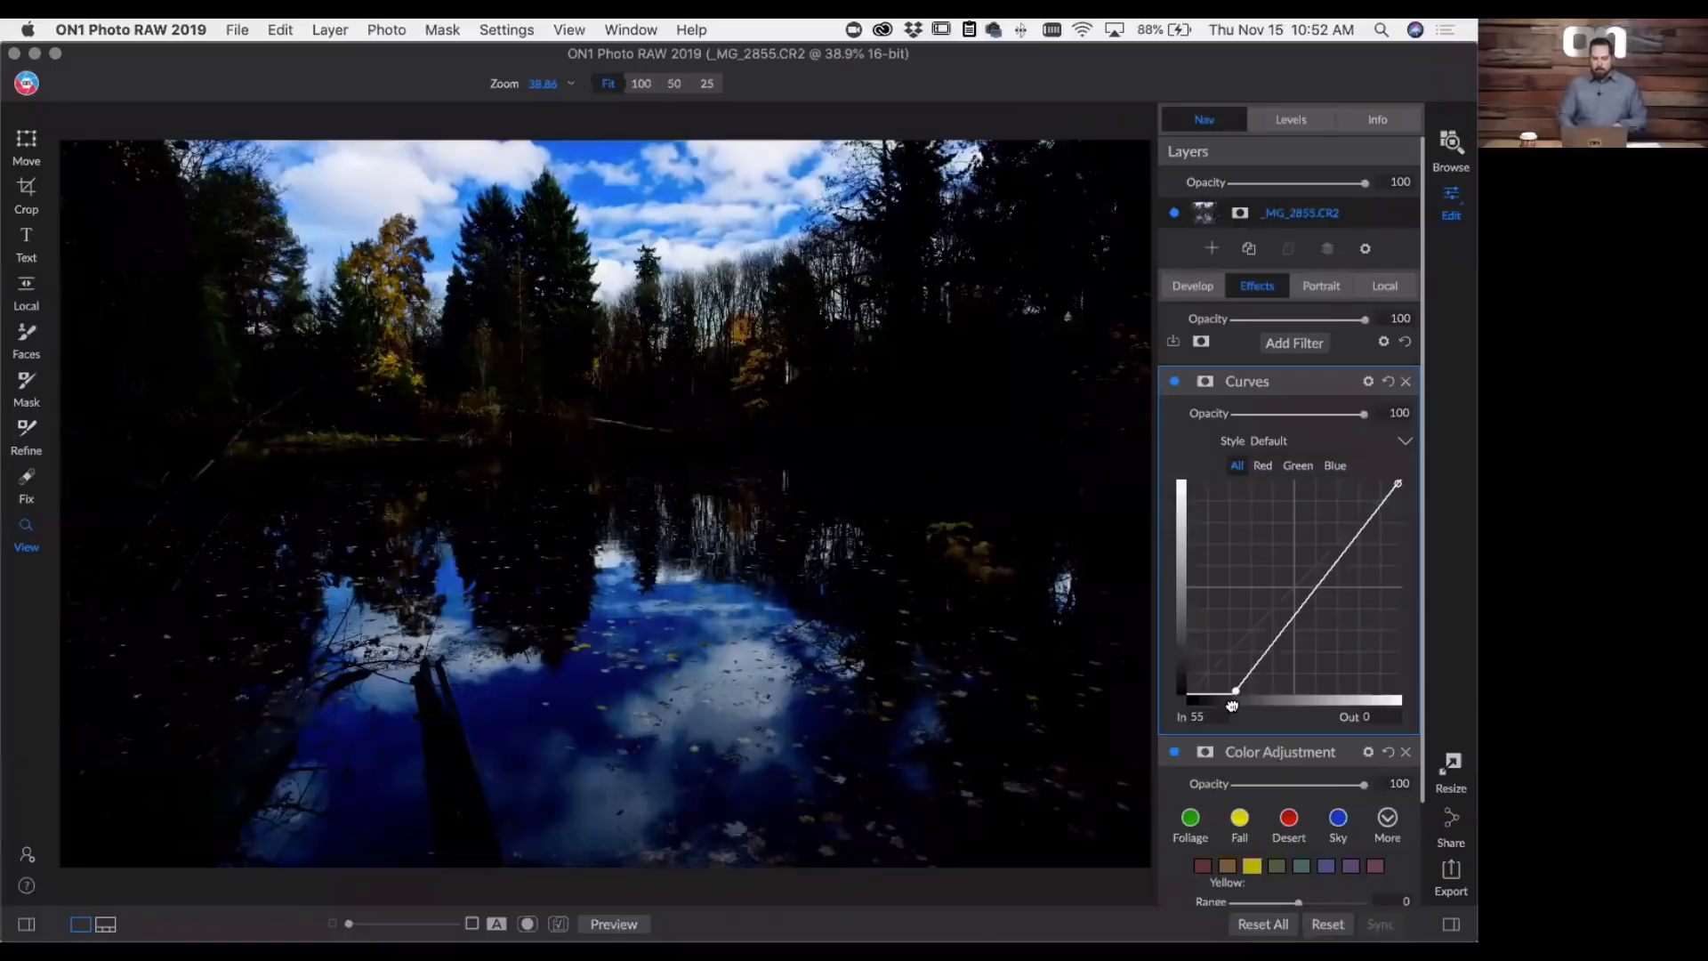
{"action": "mouse_move", "coordinate": [1235, 690]}
{"action": "left_mouse_down"}
{"action": "mouse_move", "coordinate": [1230, 652]}
{"action": "mouse_move", "coordinate": [1197, 685]}
{"action": "mouse_move", "coordinate": [1208, 672]}
{"action": "left_mouse_up"}
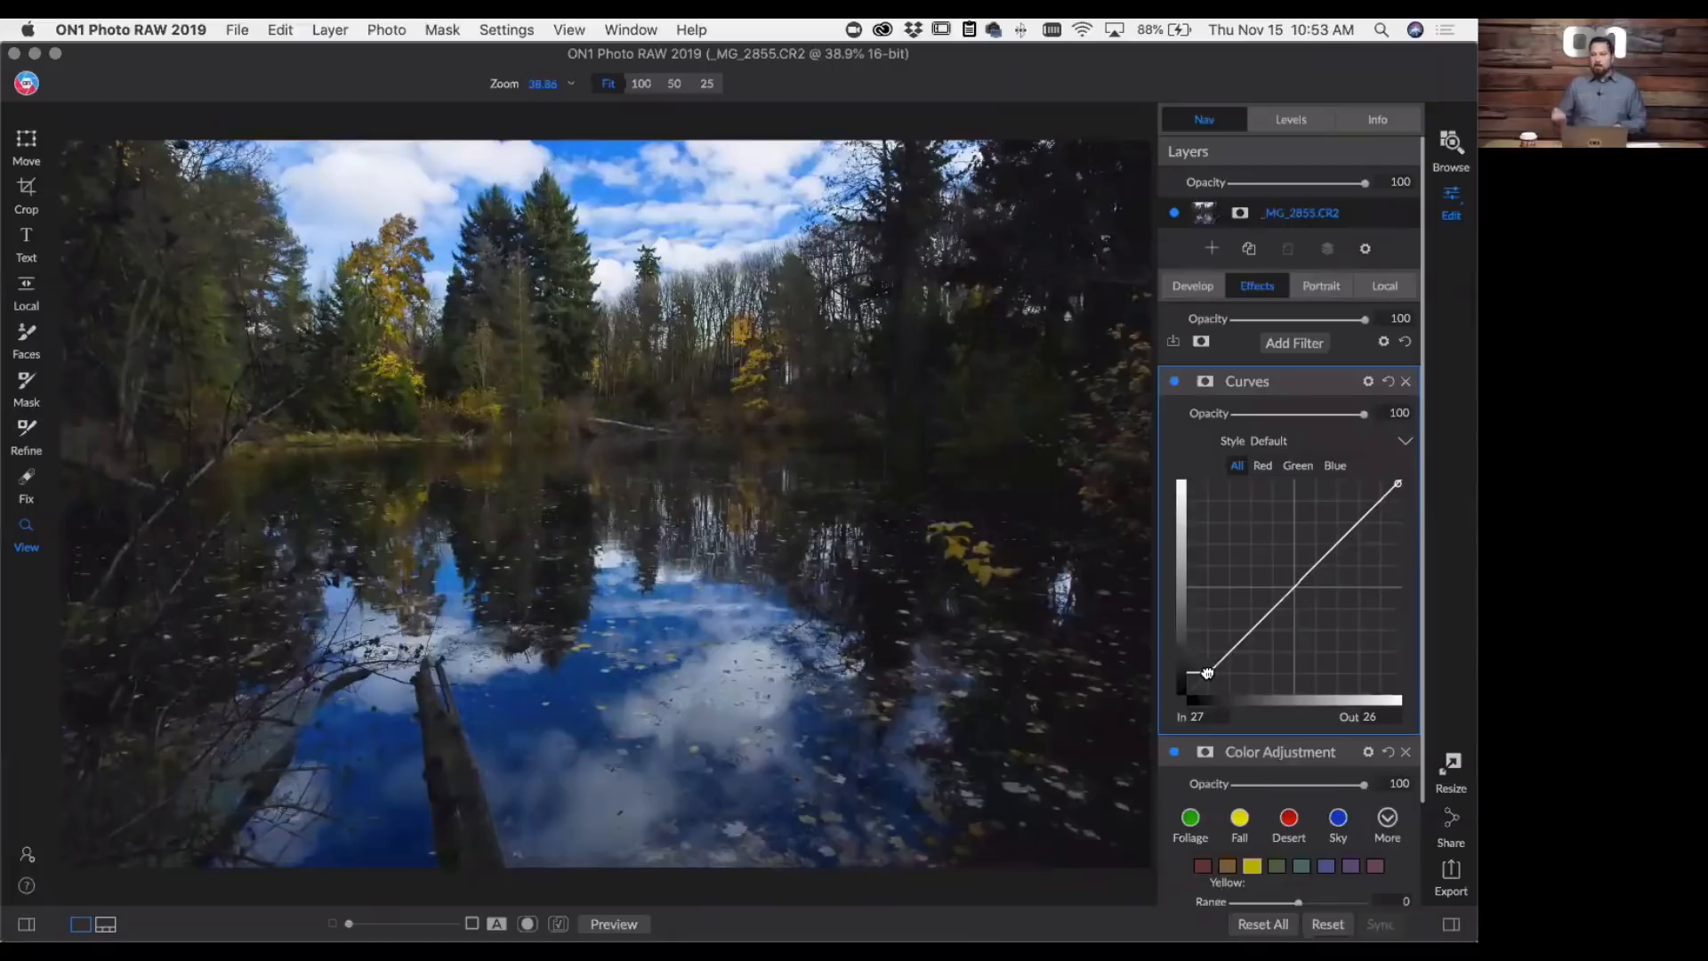
{"action": "mouse_move", "coordinate": [1207, 672]}
{"action": "left_mouse_down"}
{"action": "mouse_move", "coordinate": [1234, 647]}
{"action": "mouse_move", "coordinate": [1211, 672]}
{"action": "left_mouse_up"}
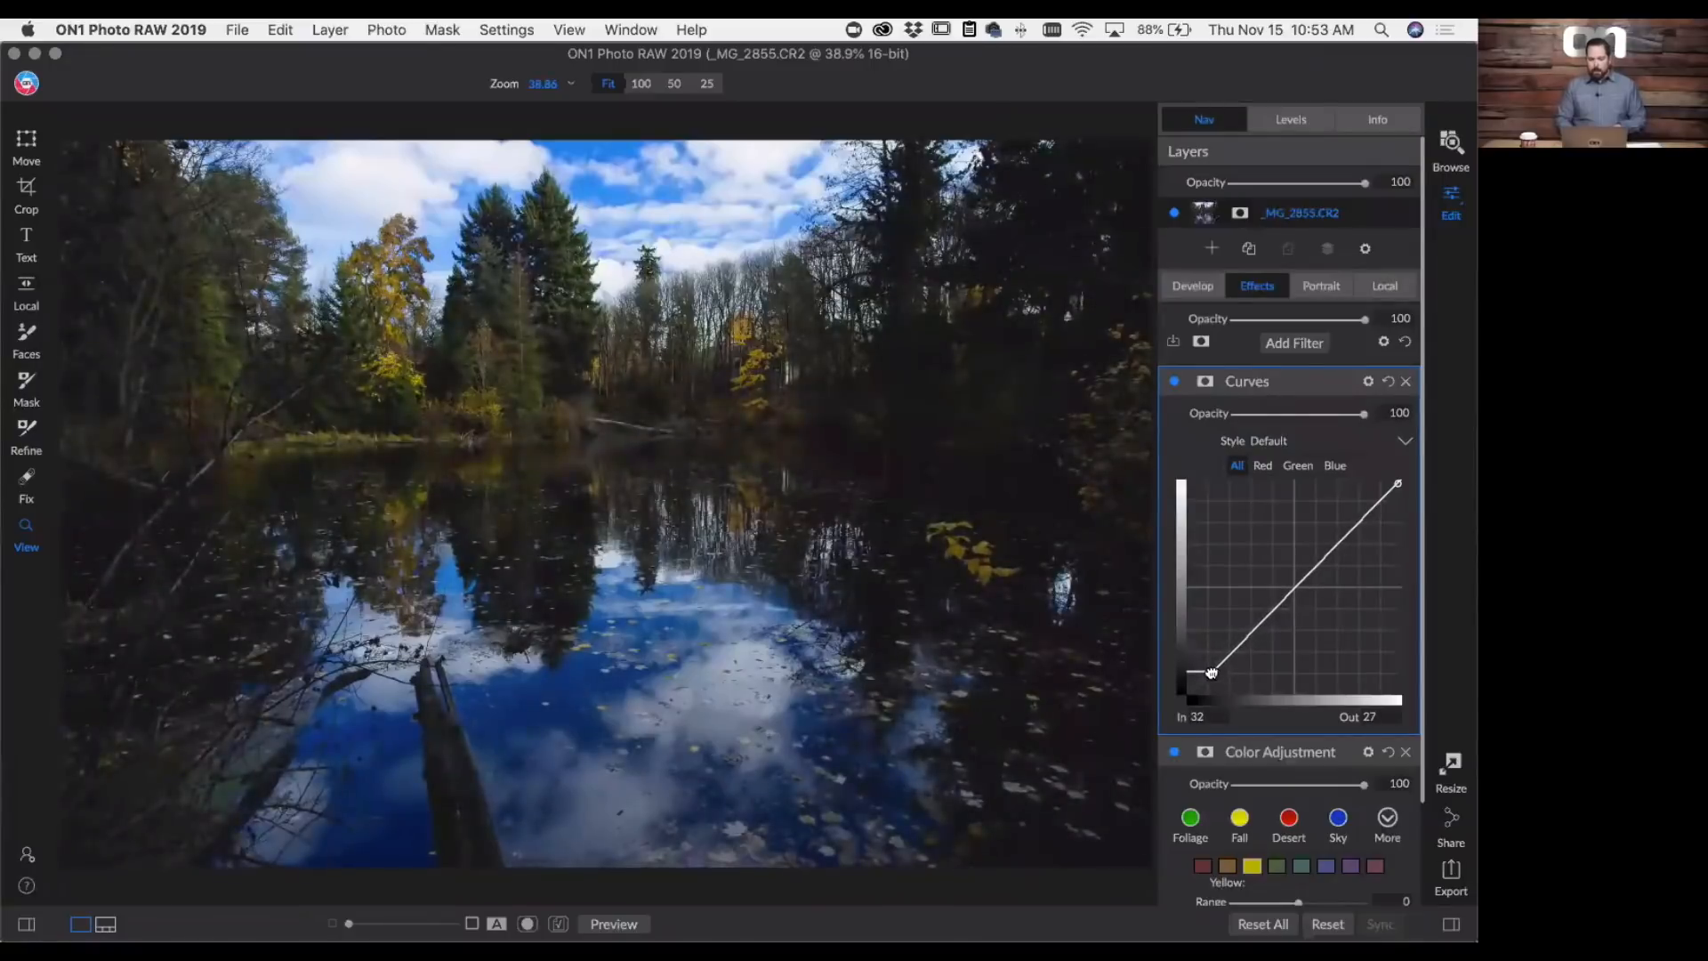
{"action": "left_click", "coordinate": [1393, 383]}
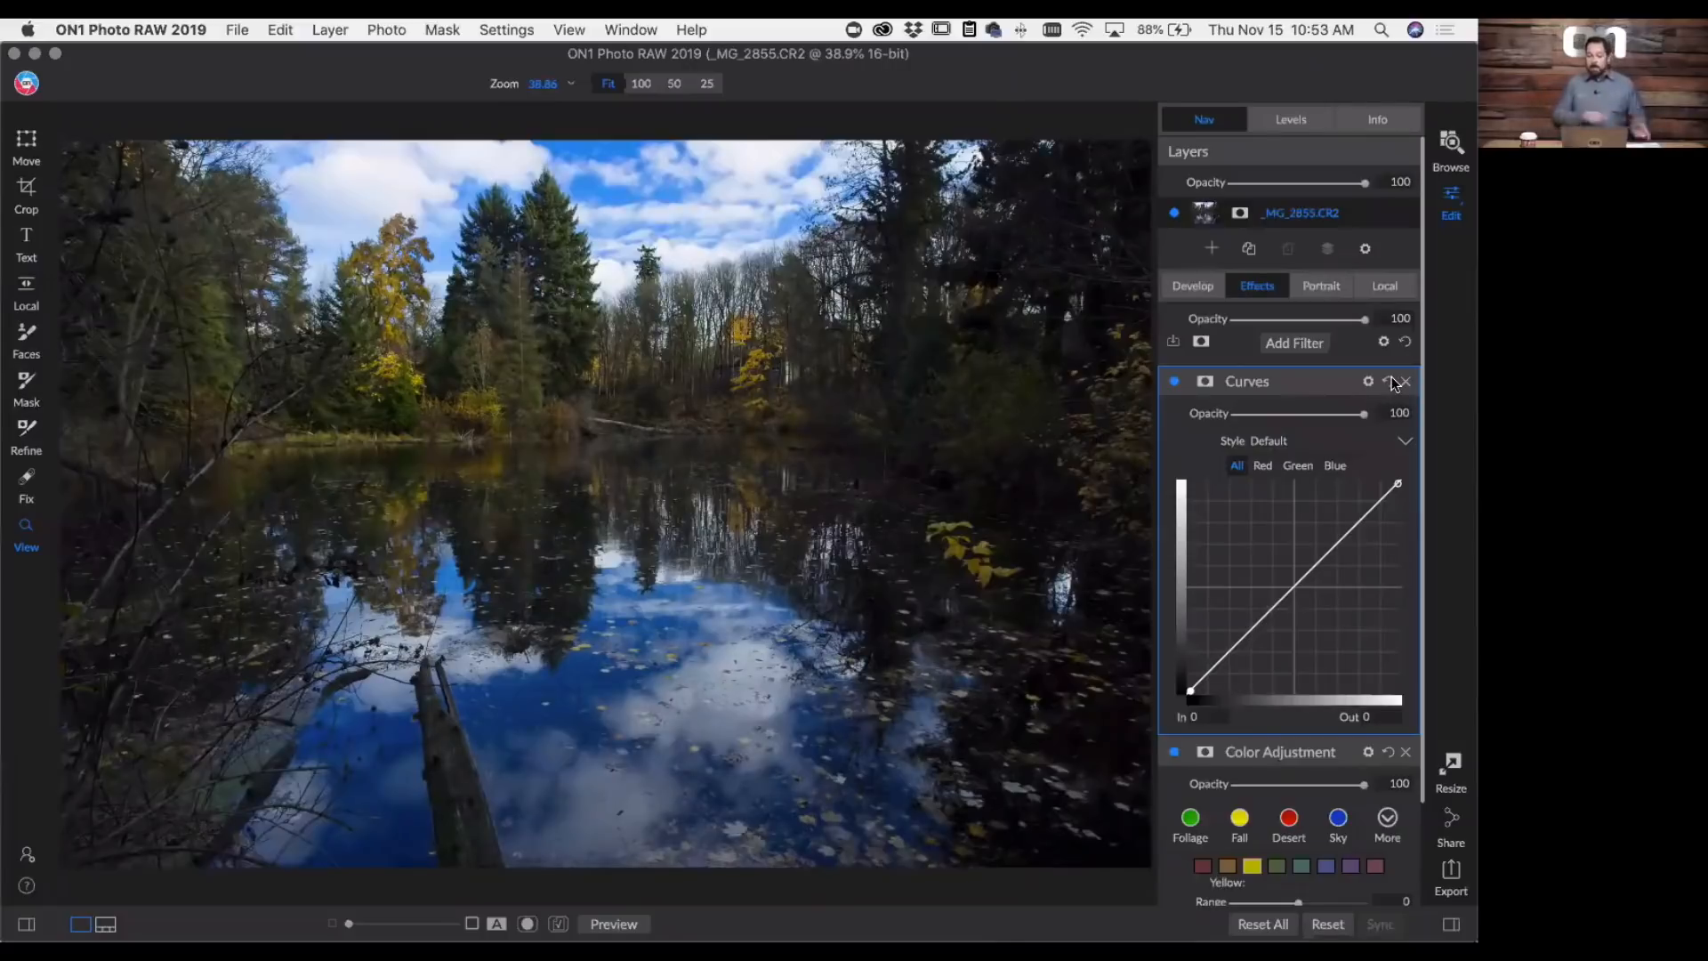
- Preview the Invert style of the Curves filter and remove the filter from the photo
{"action": "left_click", "coordinate": [1281, 442]}
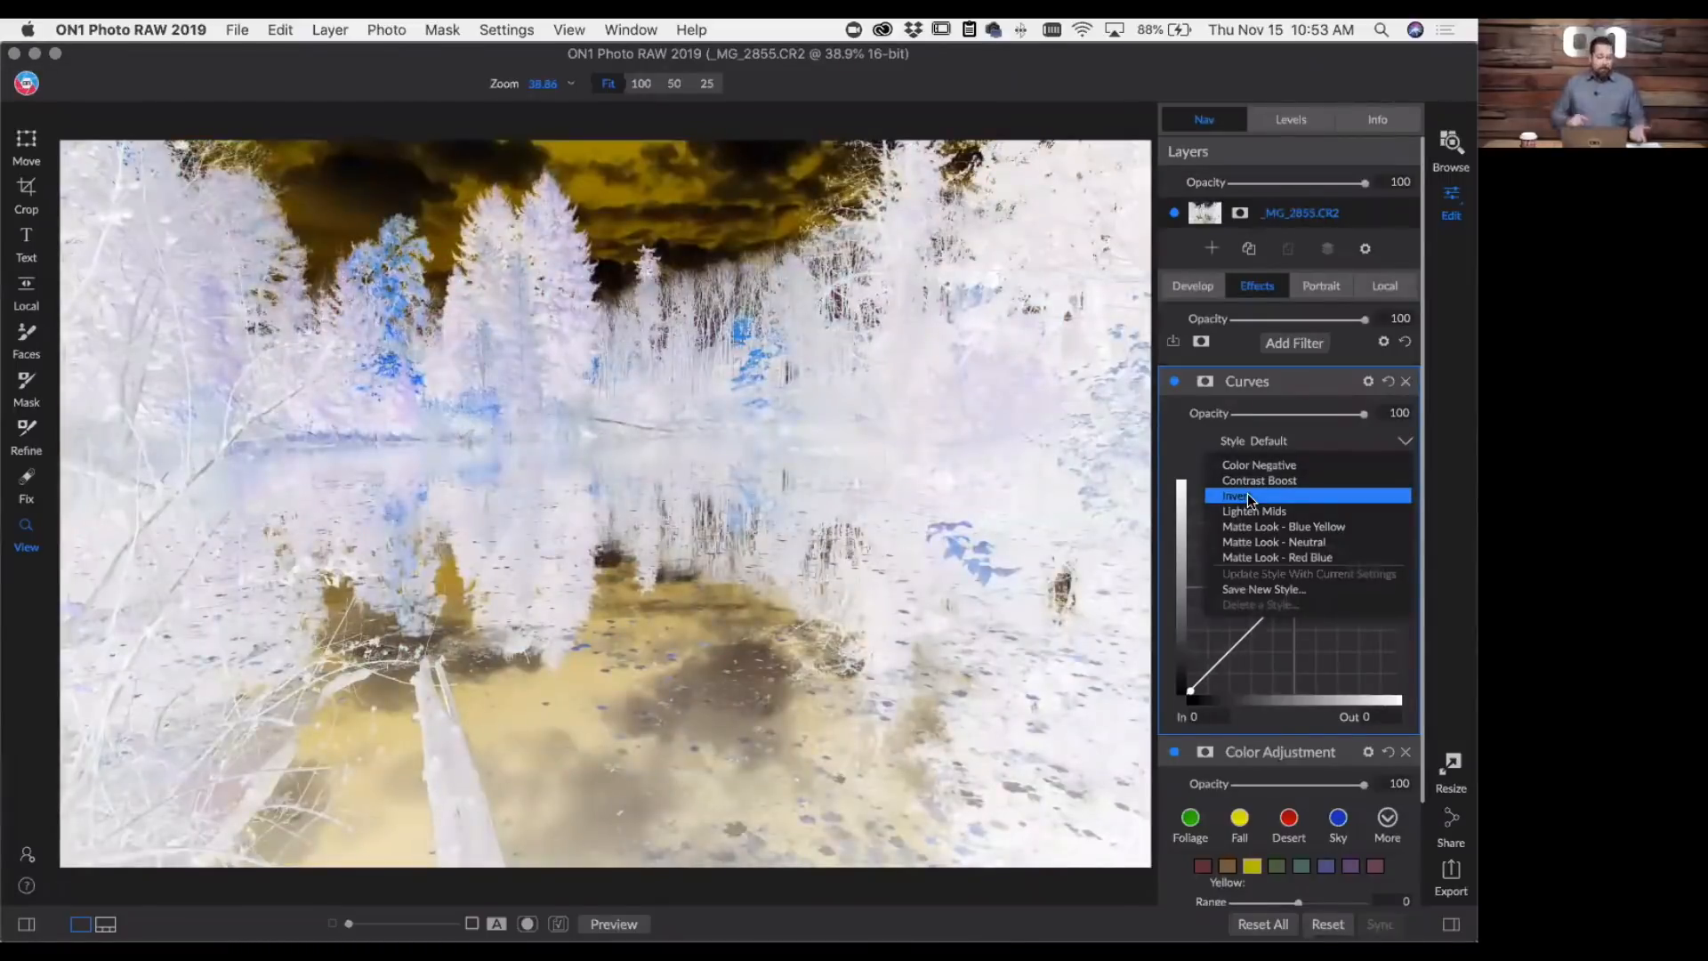
{"action": "left_click", "coordinate": [1247, 493]}
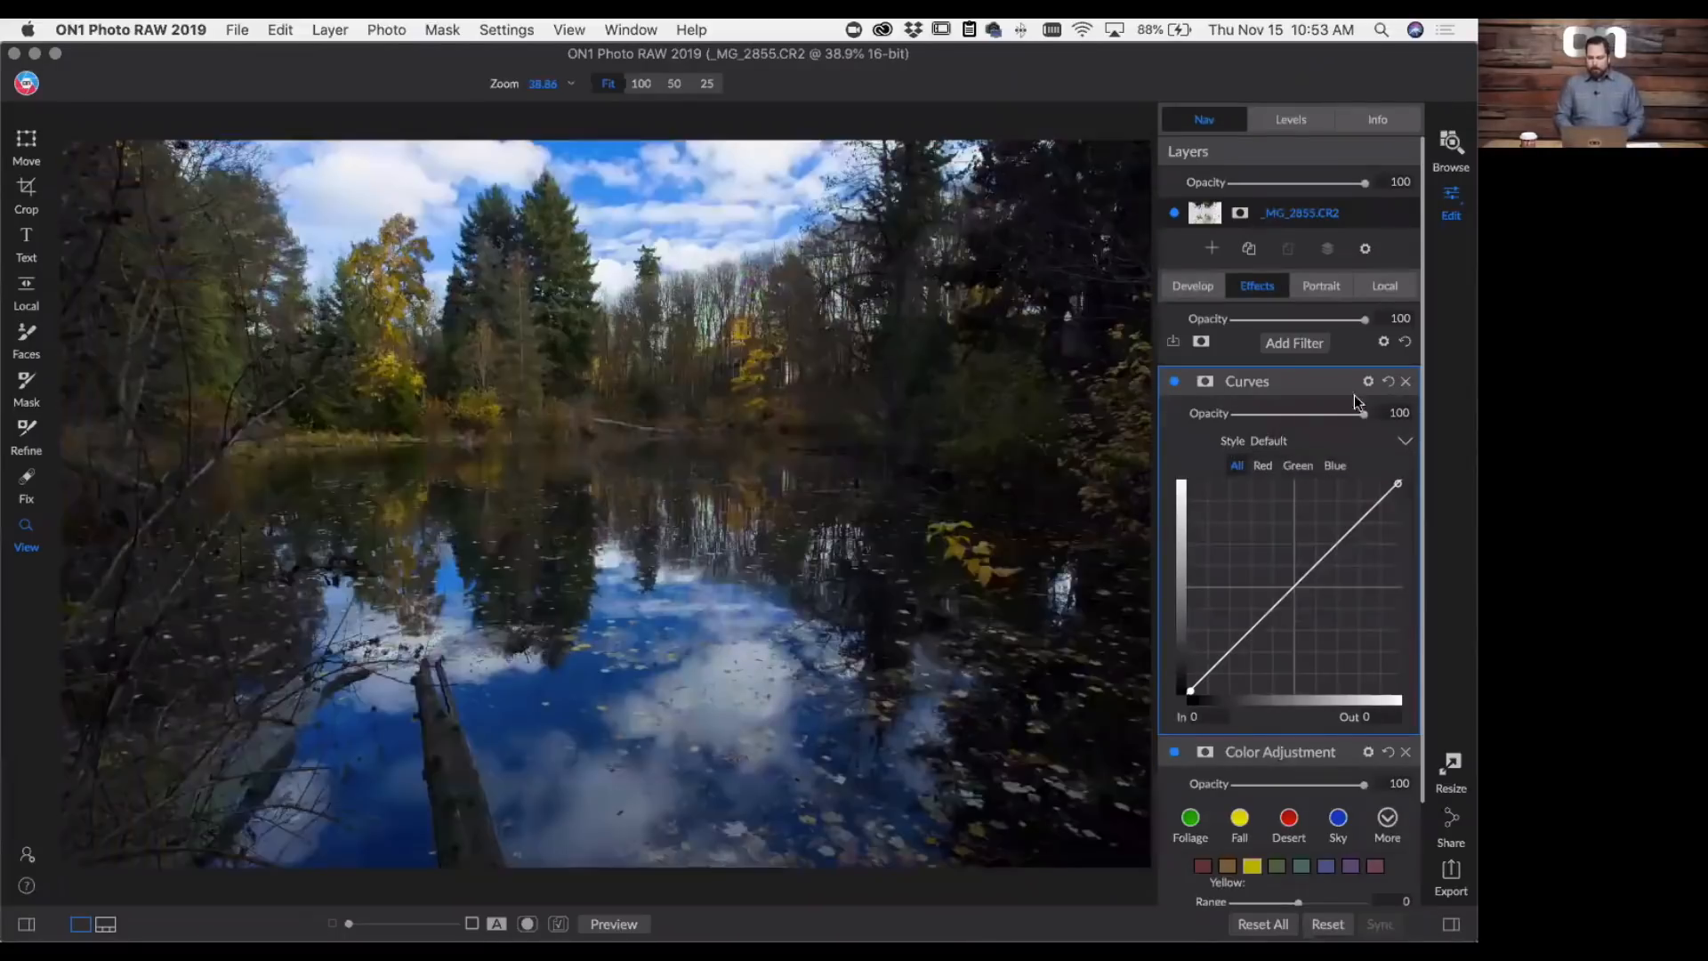
{"action": "left_click", "coordinate": [1405, 382]}
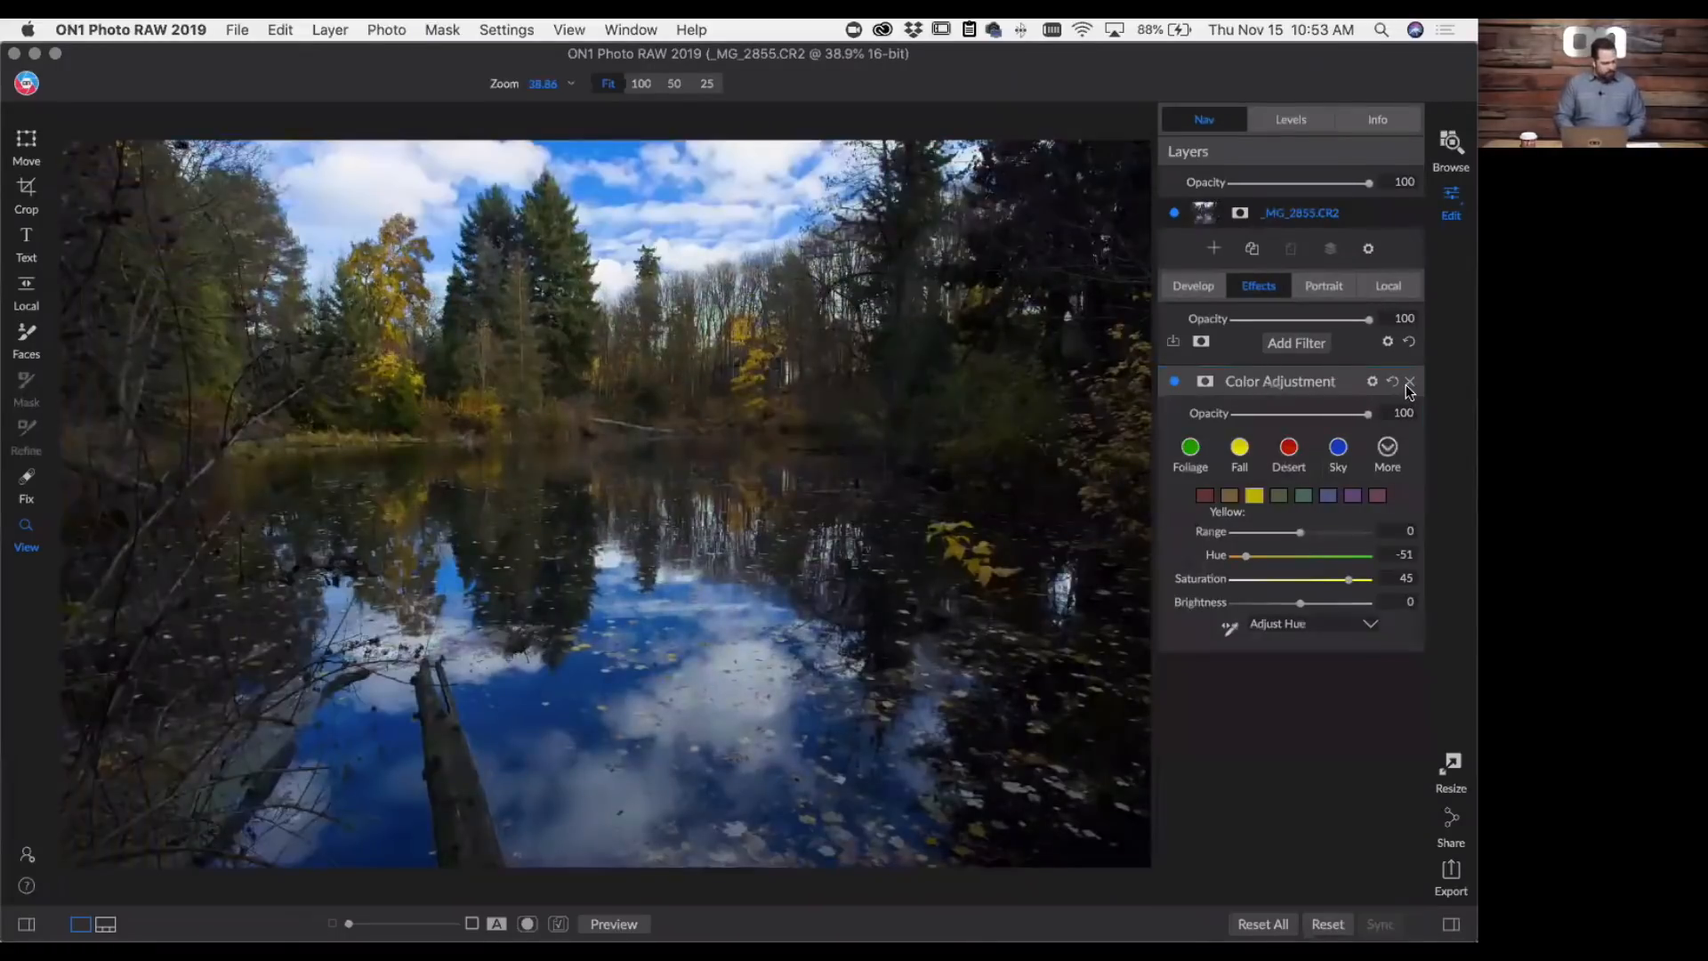
- Return to Browse, search the Keyword List for "reid" and show all photos tagged with the keyword reid college
{"action": "left_click", "coordinate": [1450, 147]}
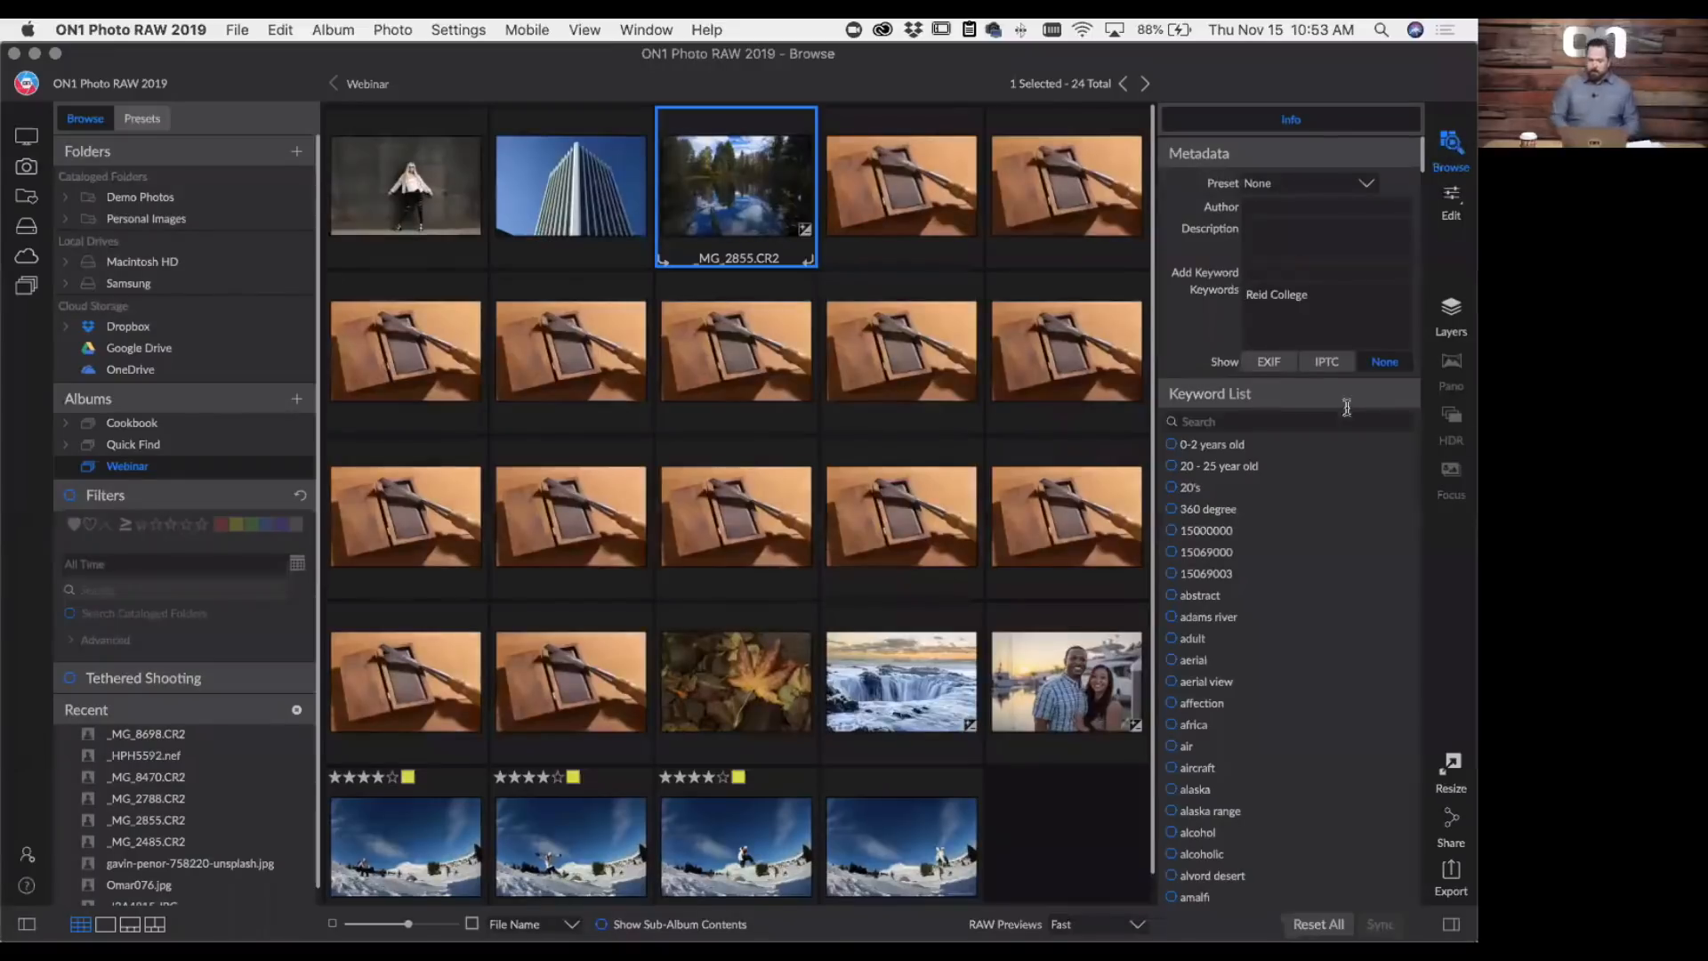
{"action": "scroll", "coordinate": [1257, 571], "scroll_direction": "down", "scroll_amount": 5}
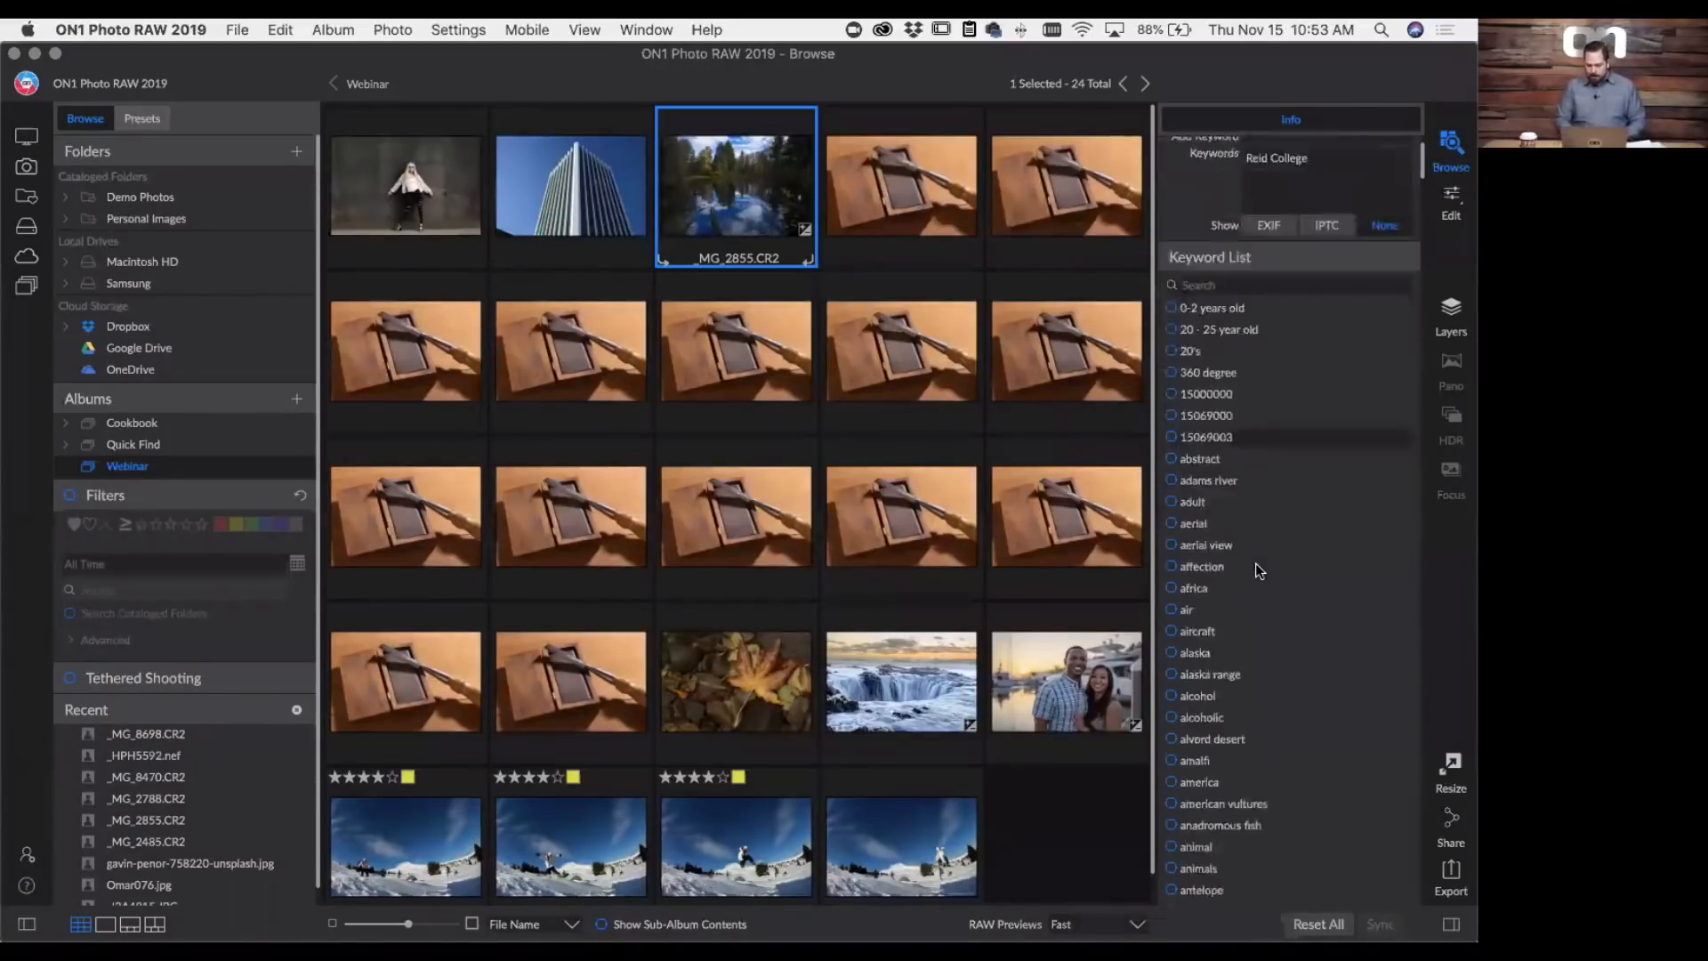
{"action": "scroll", "coordinate": [1257, 571], "scroll_direction": "up", "scroll_amount": 5}
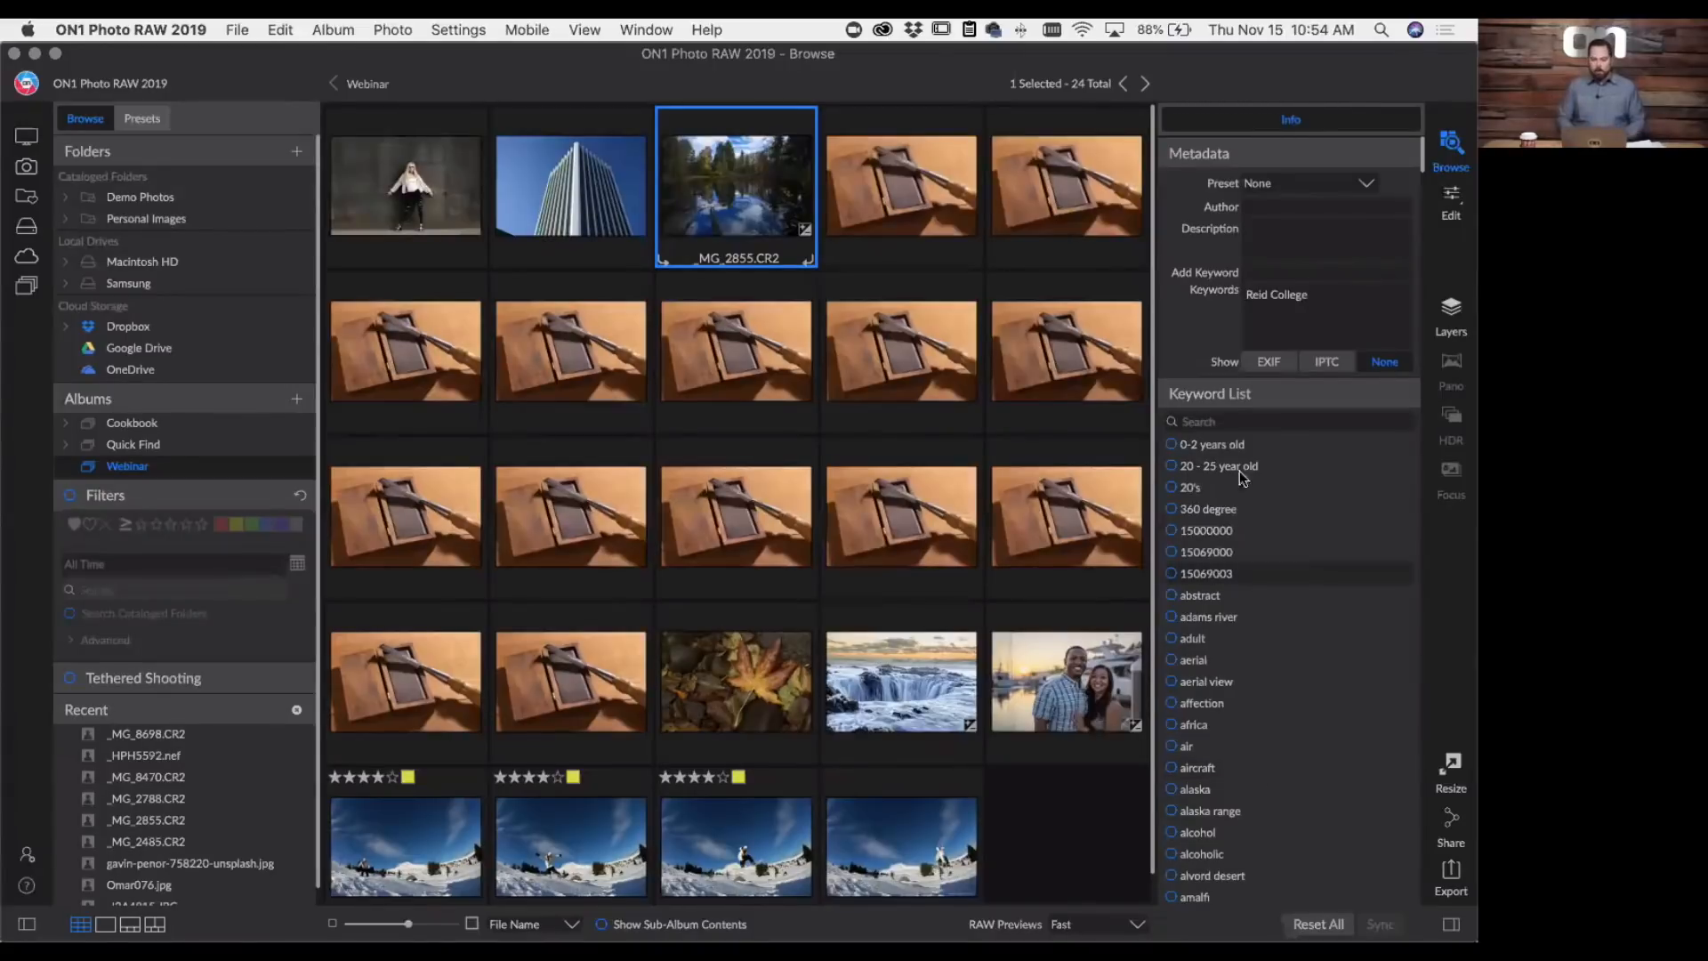
{"action": "left_click", "coordinate": [1240, 424]}
{"action": "type", "text": "reid"}
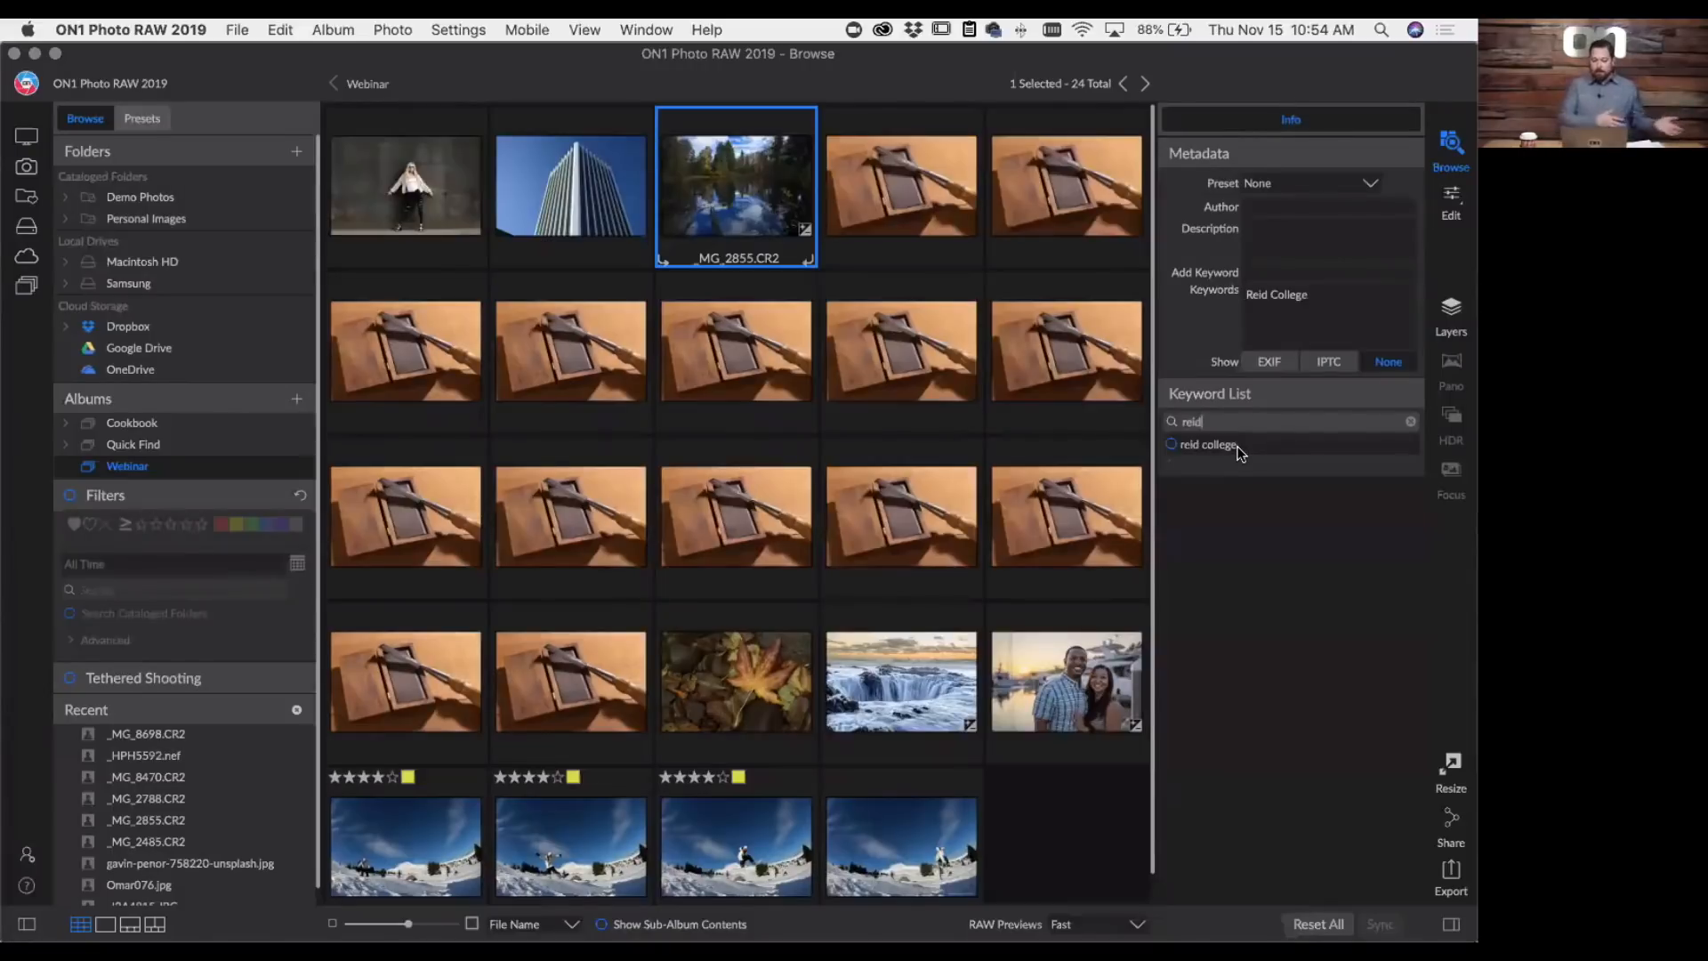
{"action": "double_click", "coordinate": [1240, 450]}
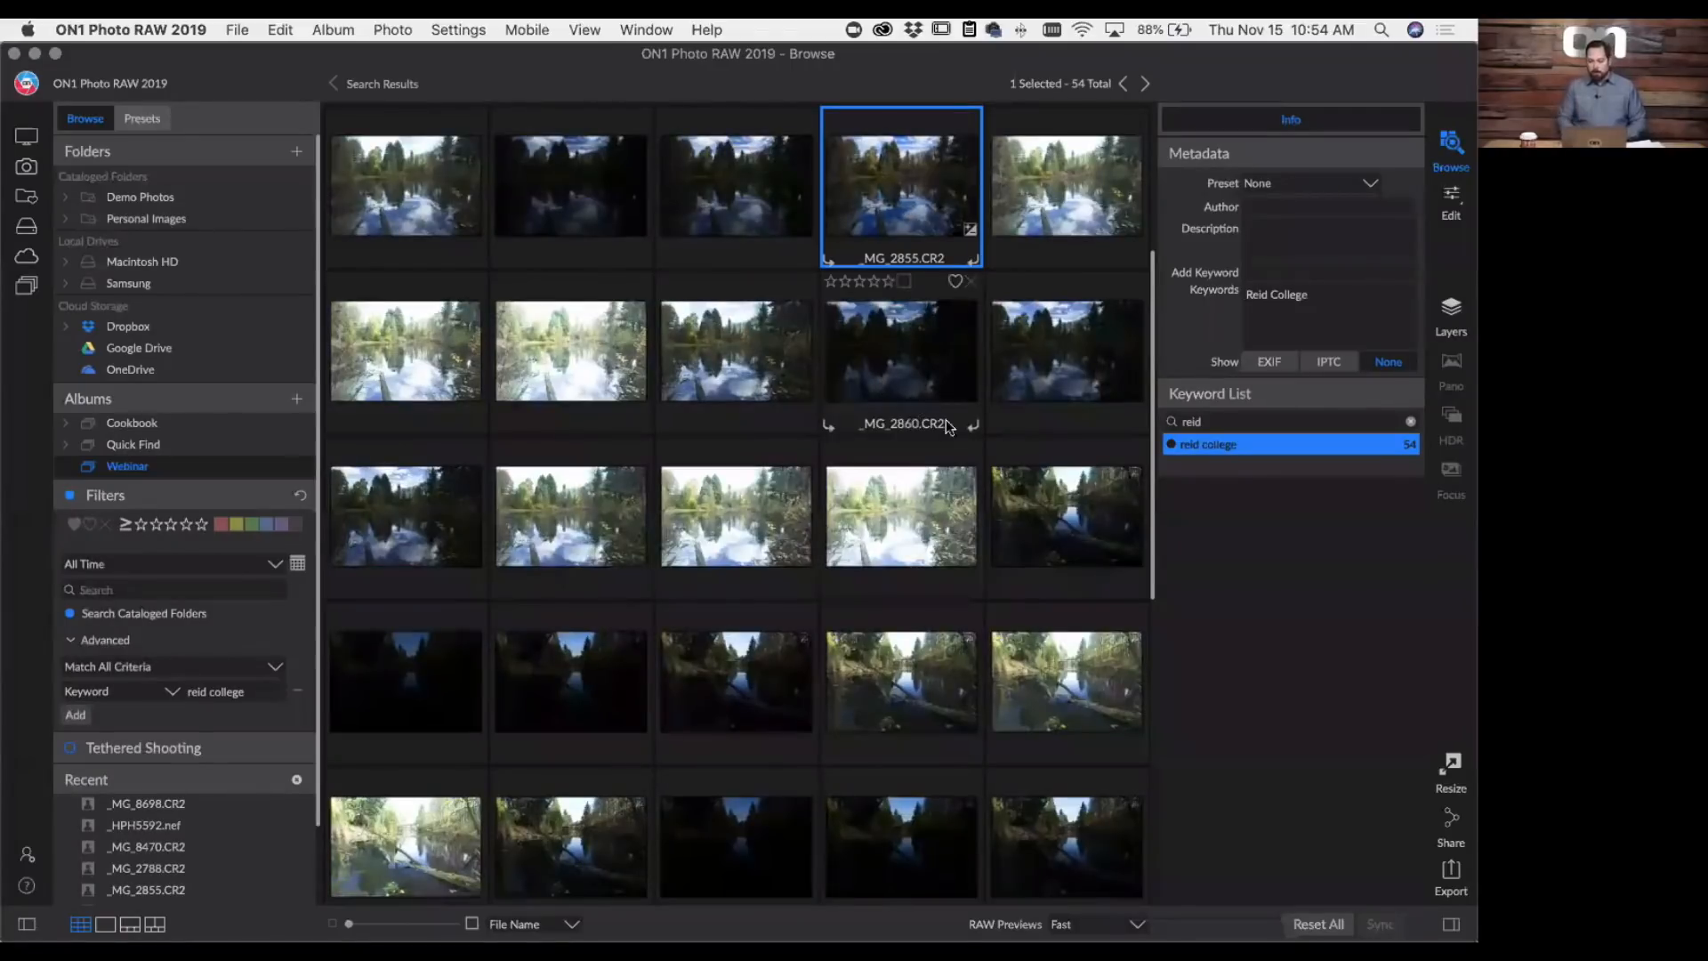
- Rename the keyword "reid college" to "reed college" on all photos
{"action": "right_click", "coordinate": [1218, 449]}
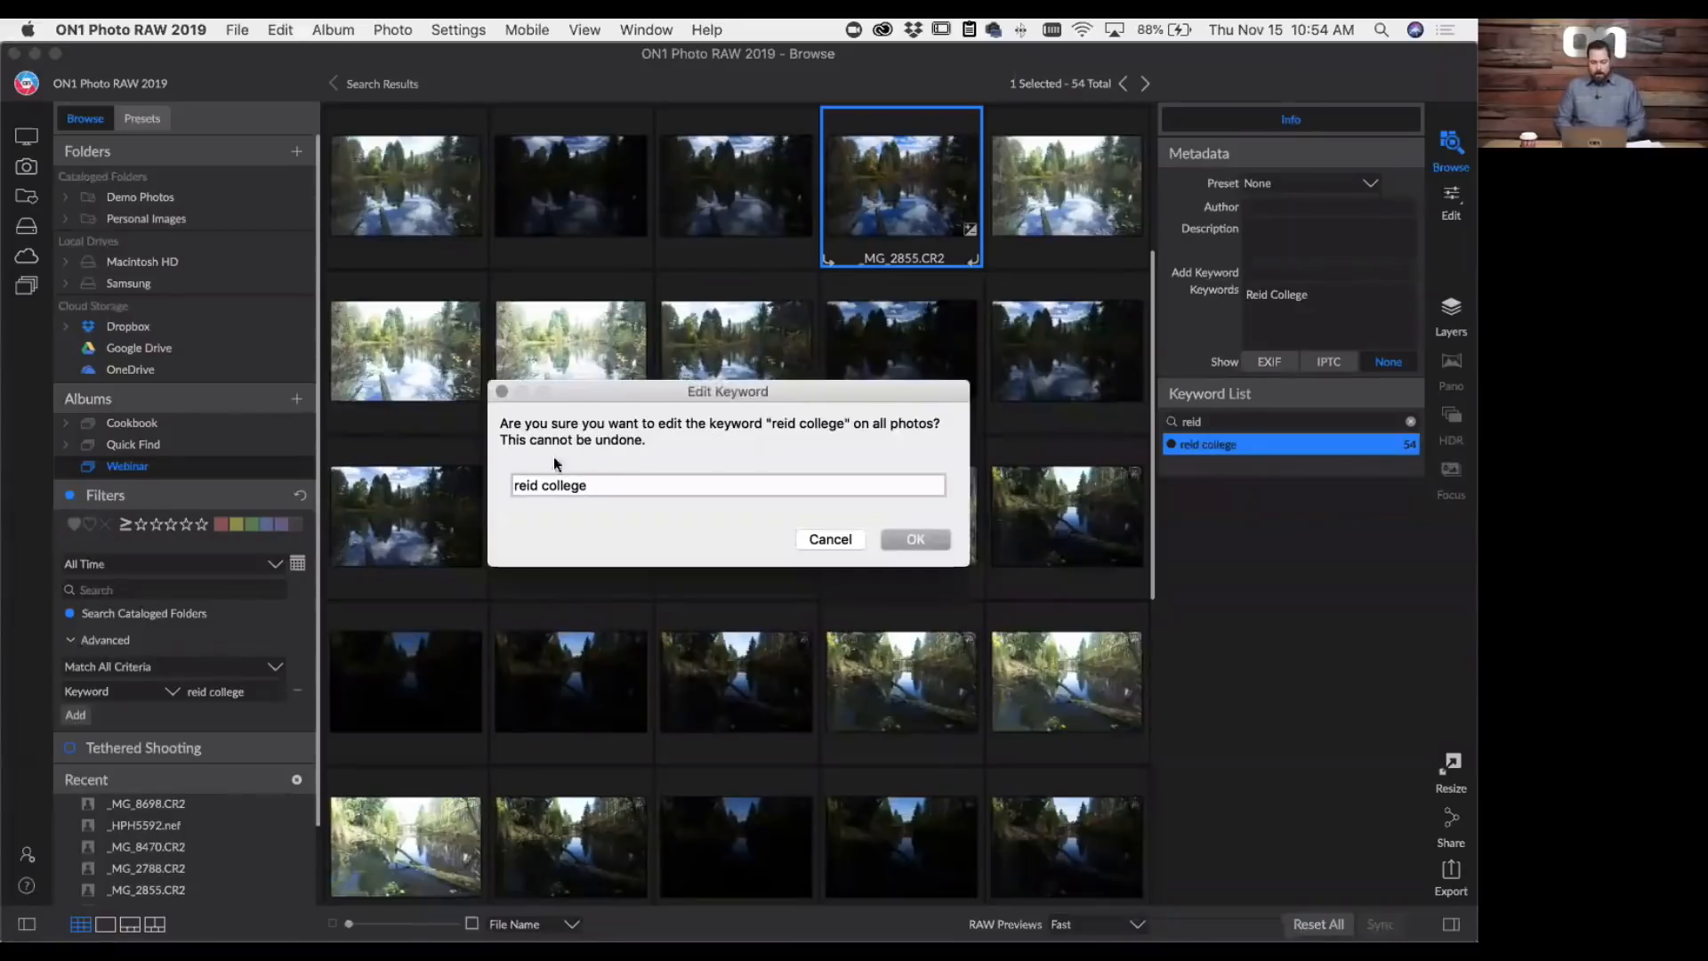
{"action": "left_click", "coordinate": [534, 486]}
{"action": "key", "text": "BackSpace"}
{"action": "type", "text": "e"}
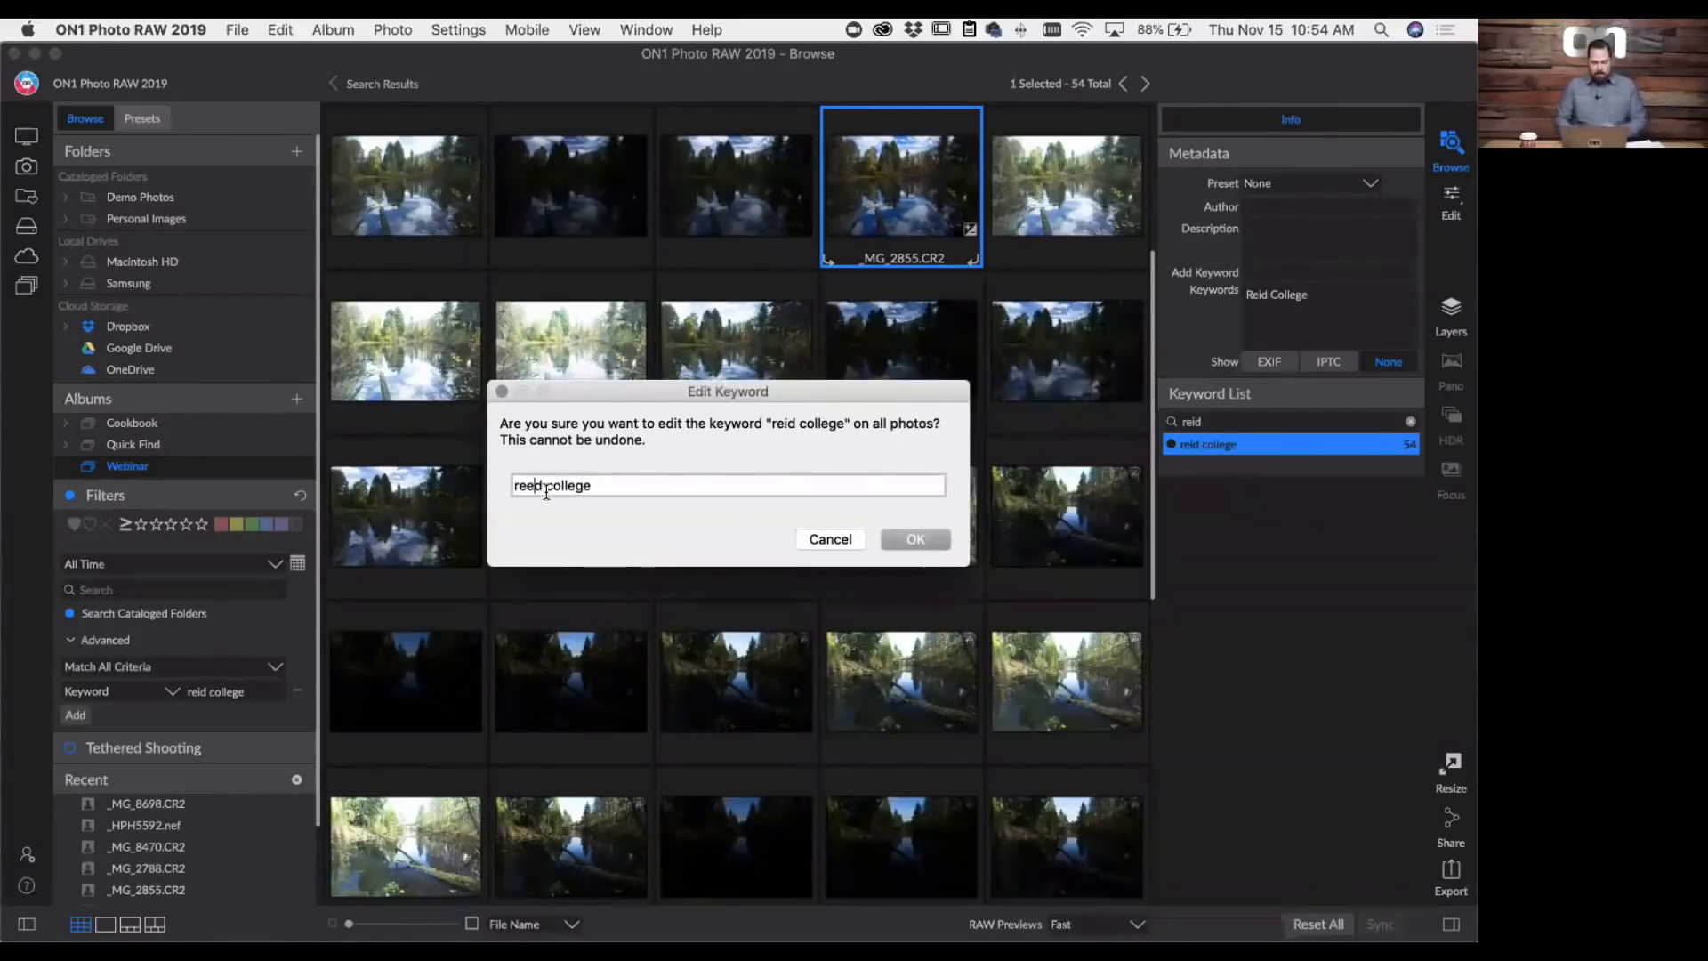
{"action": "left_click", "coordinate": [900, 538]}
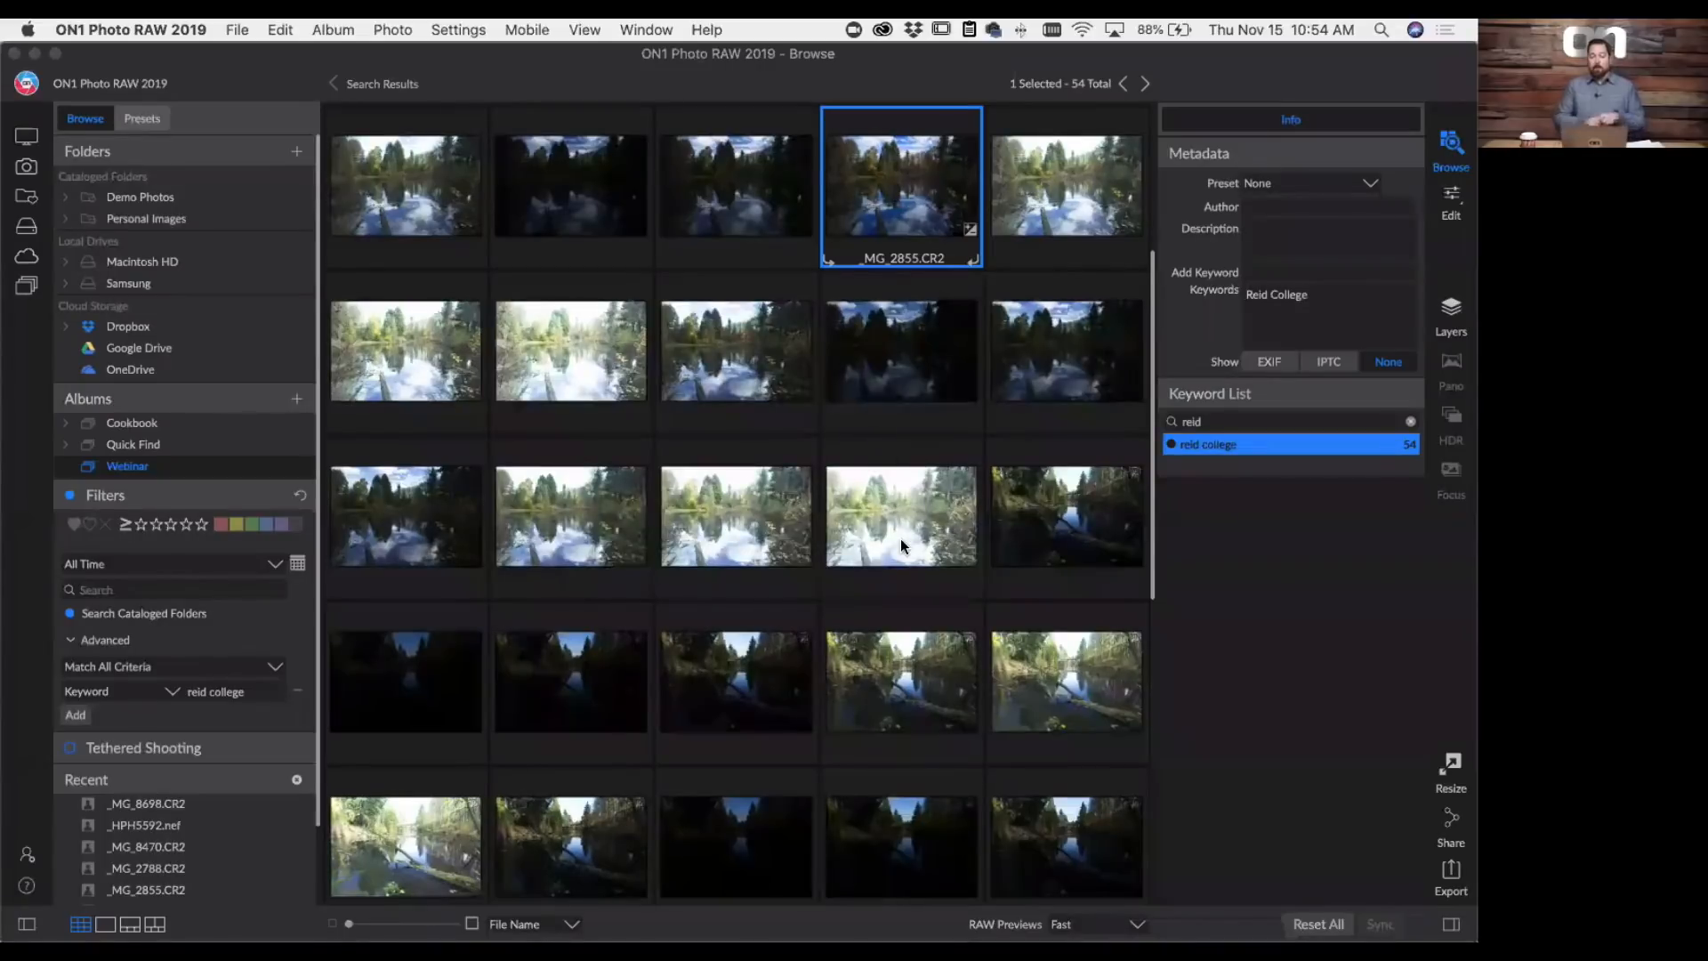
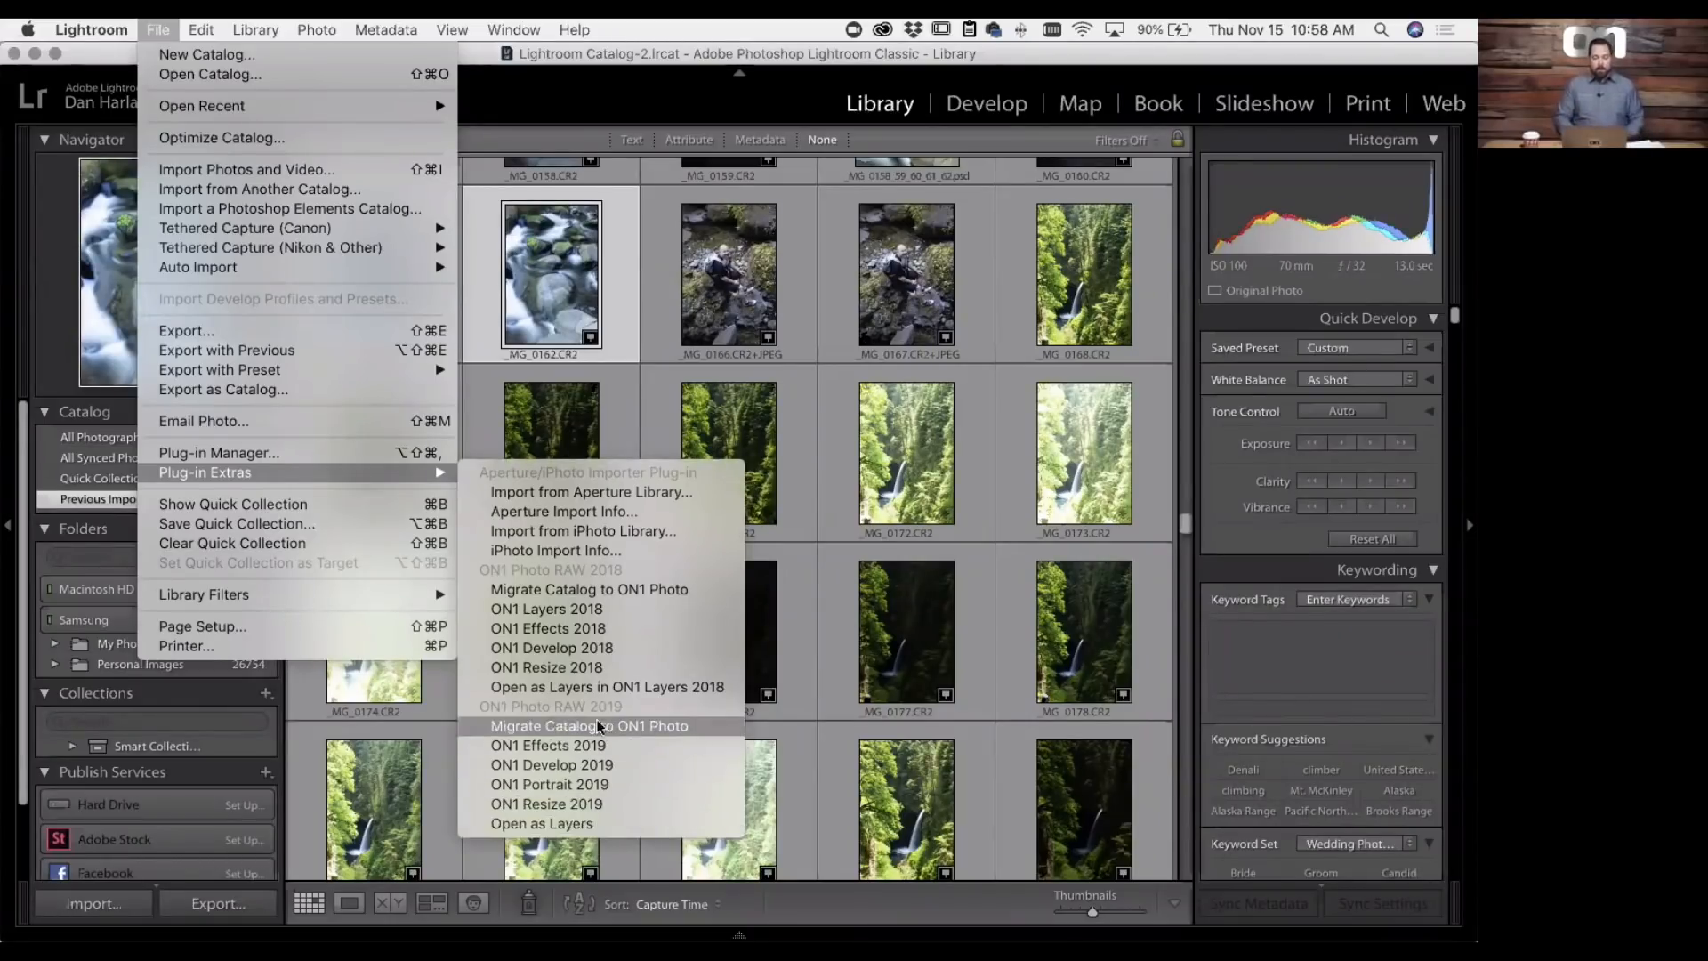
- Walk through the Migrate Catalog to ON1 Photo assistant for Photo RAW 2019, enable Migrate Collections, and cancel the migration
{"action": "left_click", "coordinate": [529, 727]}
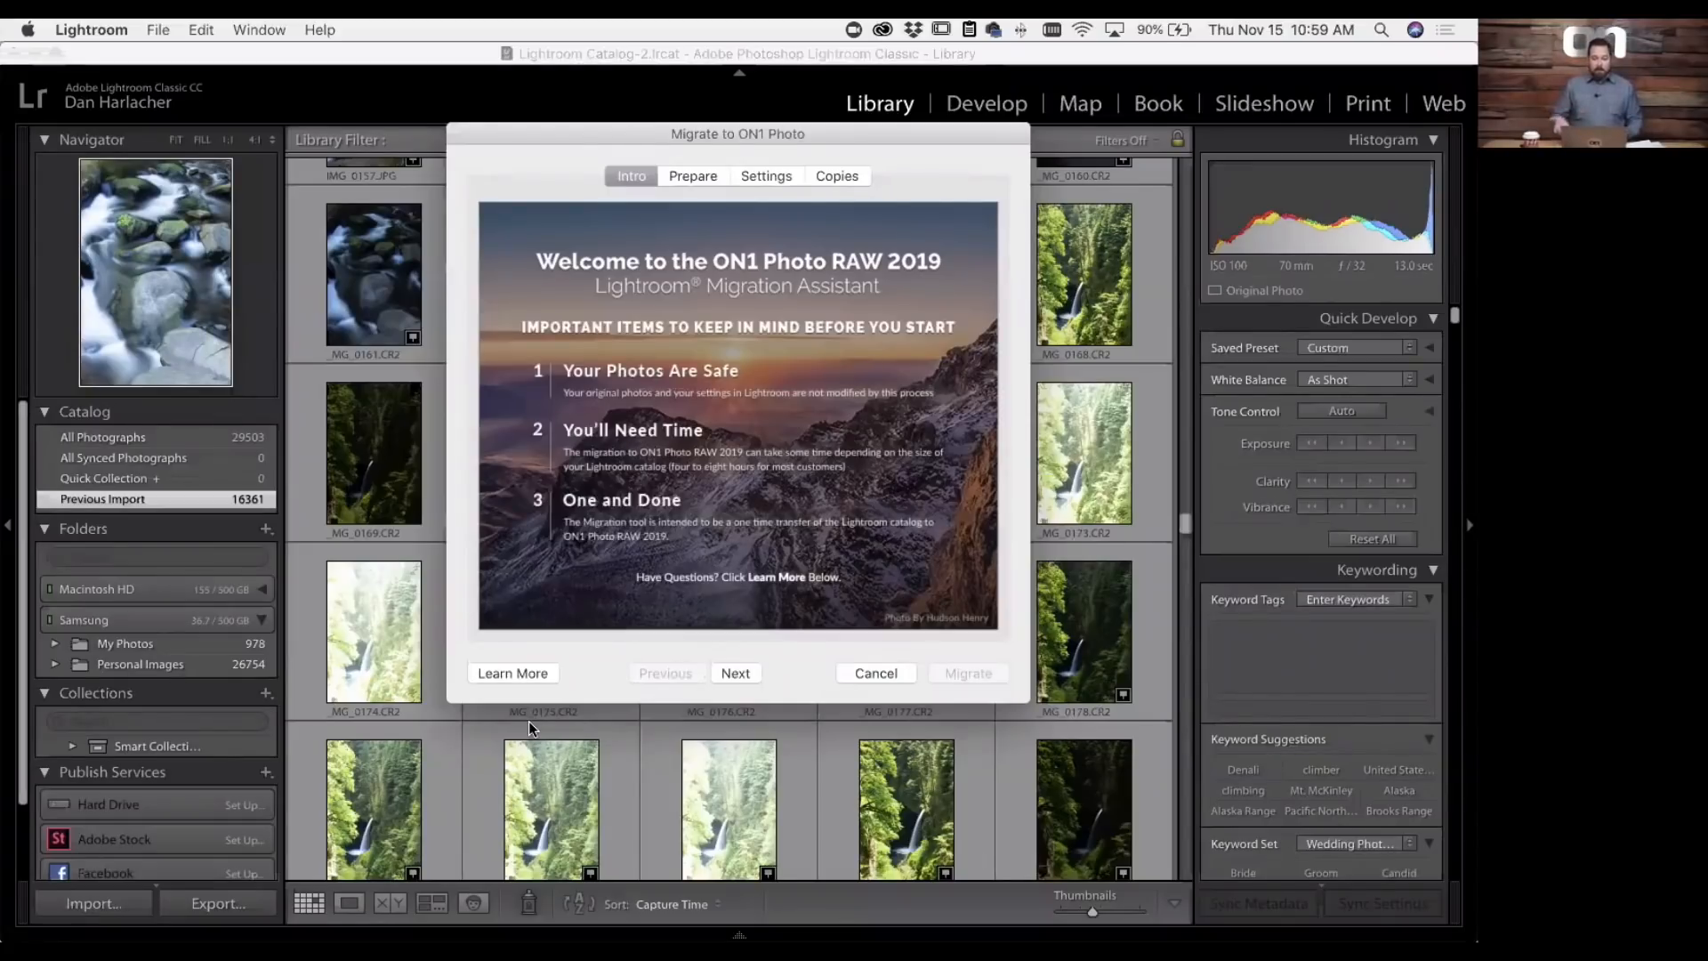
{"action": "left_click", "coordinate": [741, 671]}
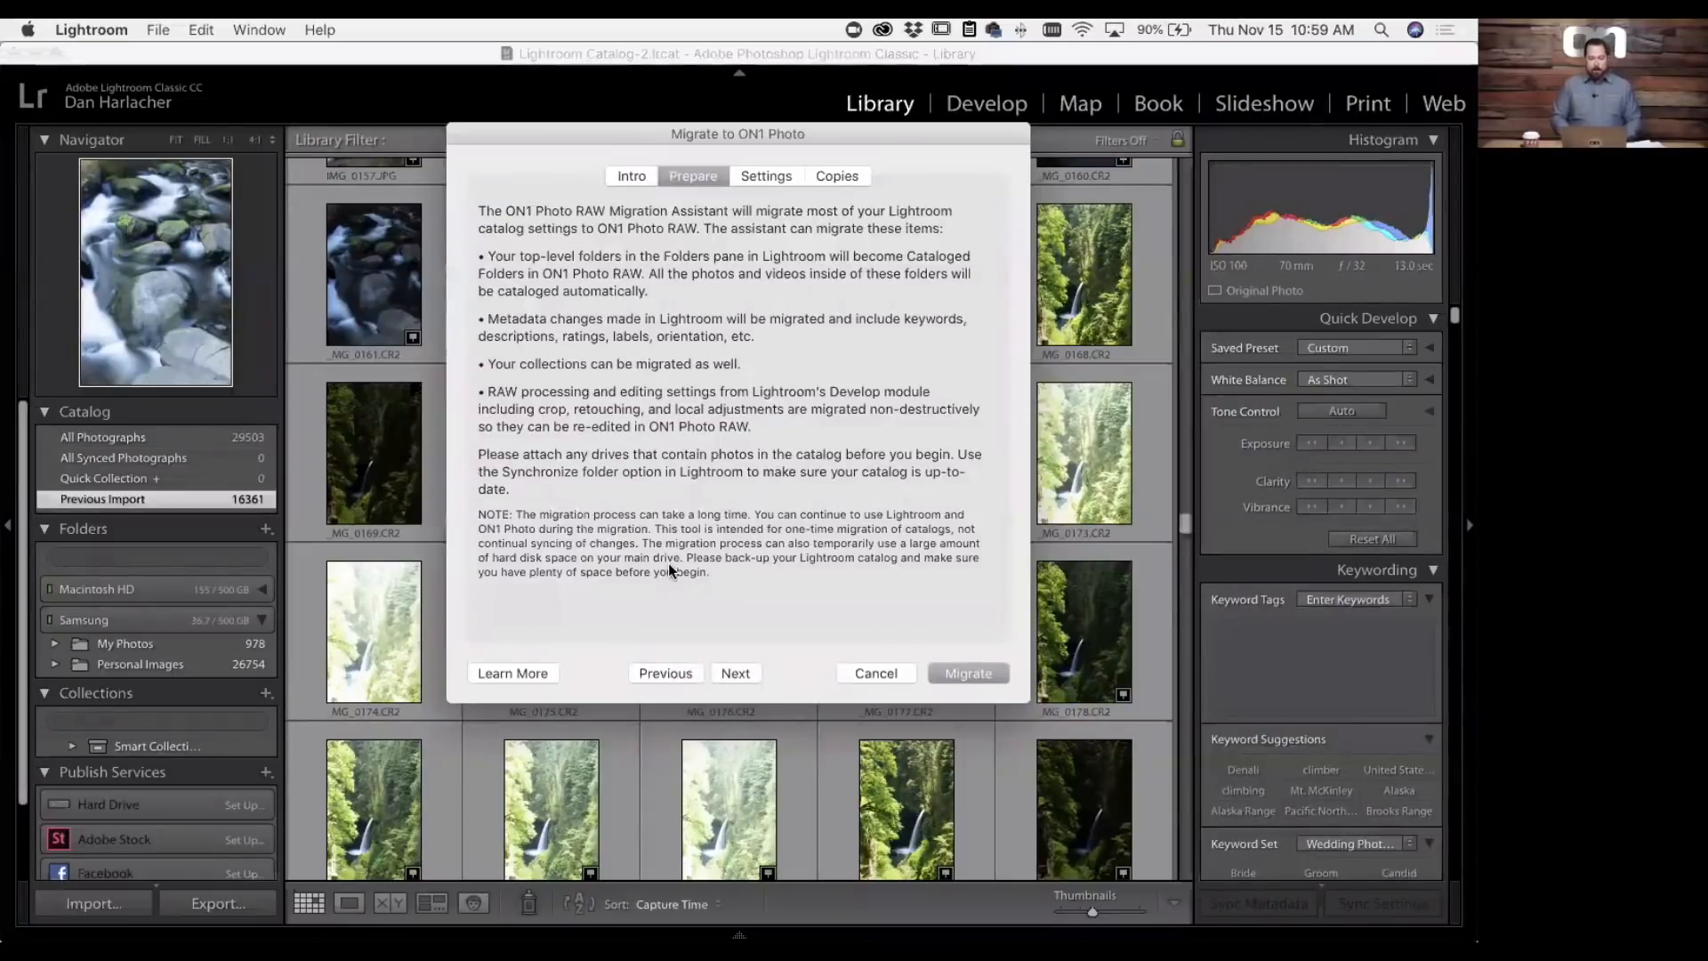
{"action": "left_click", "coordinate": [735, 672]}
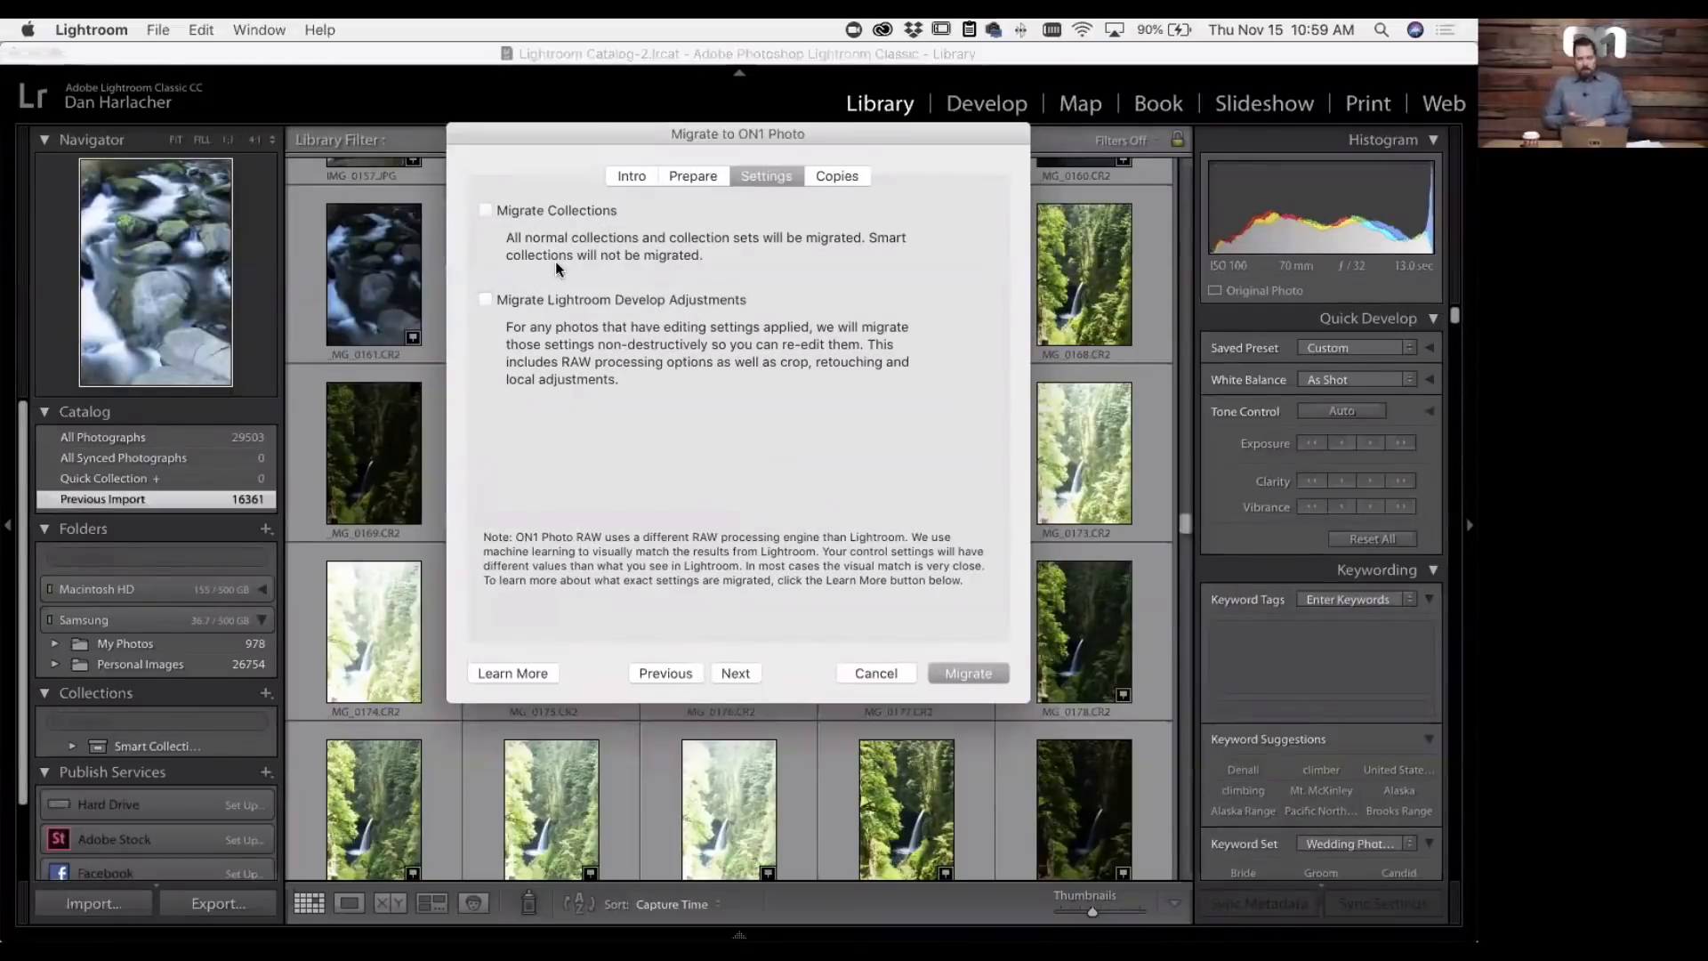
{"action": "left_click", "coordinate": [485, 210]}
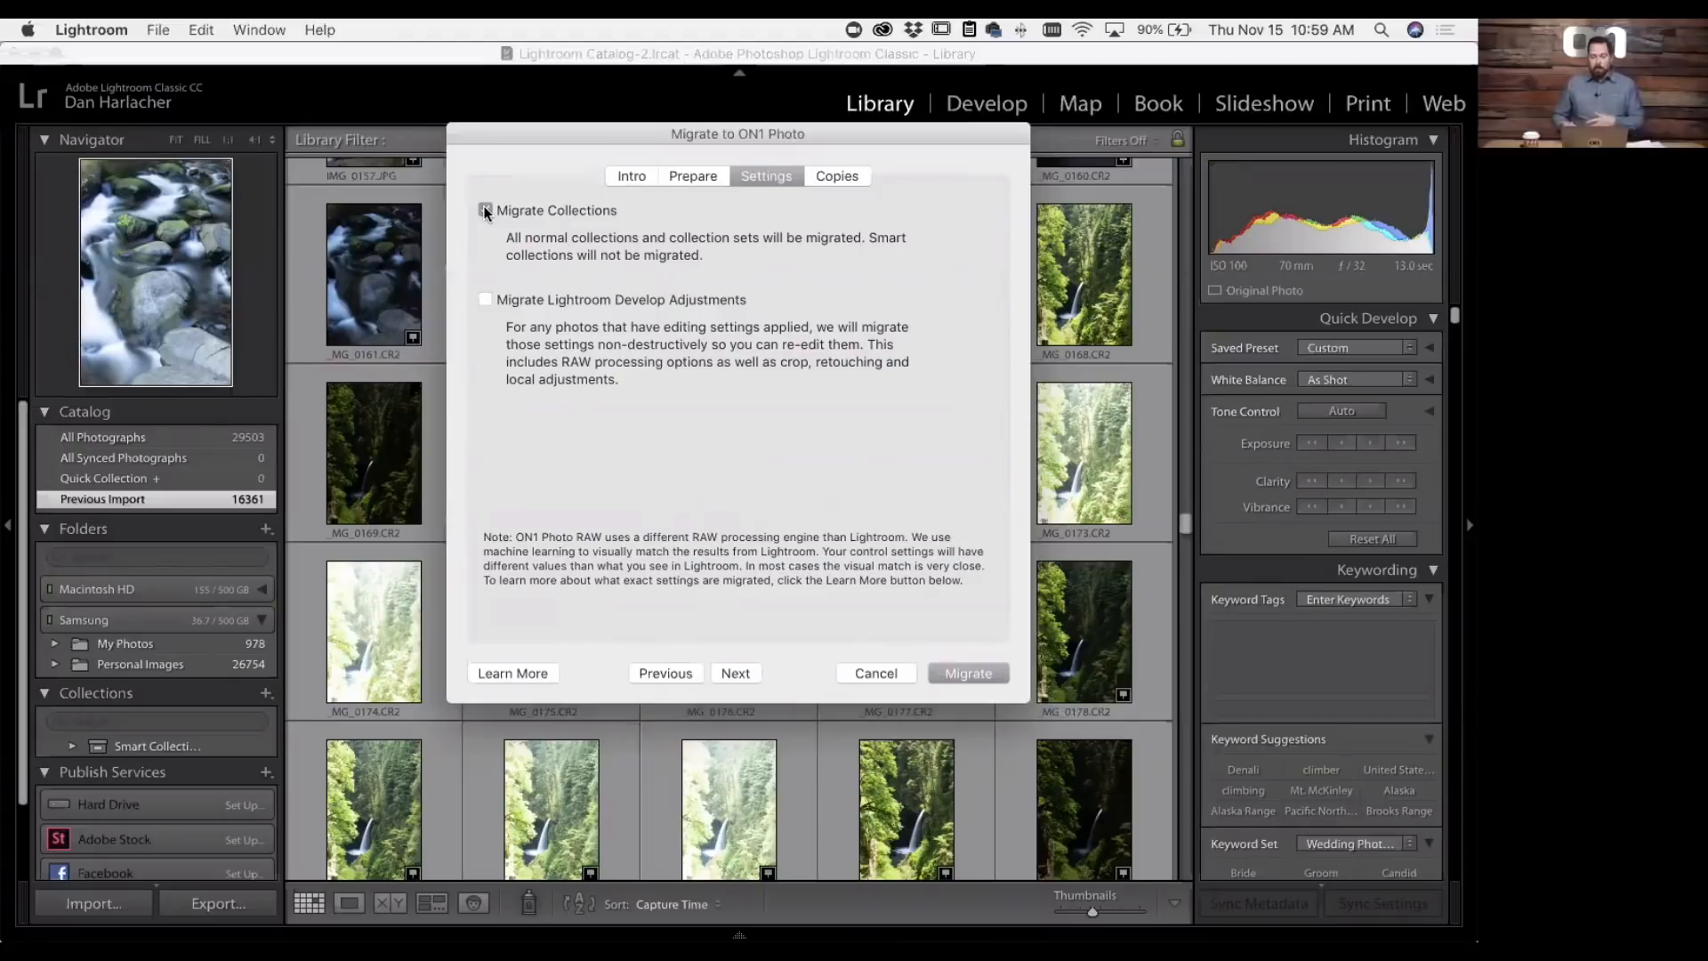
{"action": "left_click", "coordinate": [485, 210]}
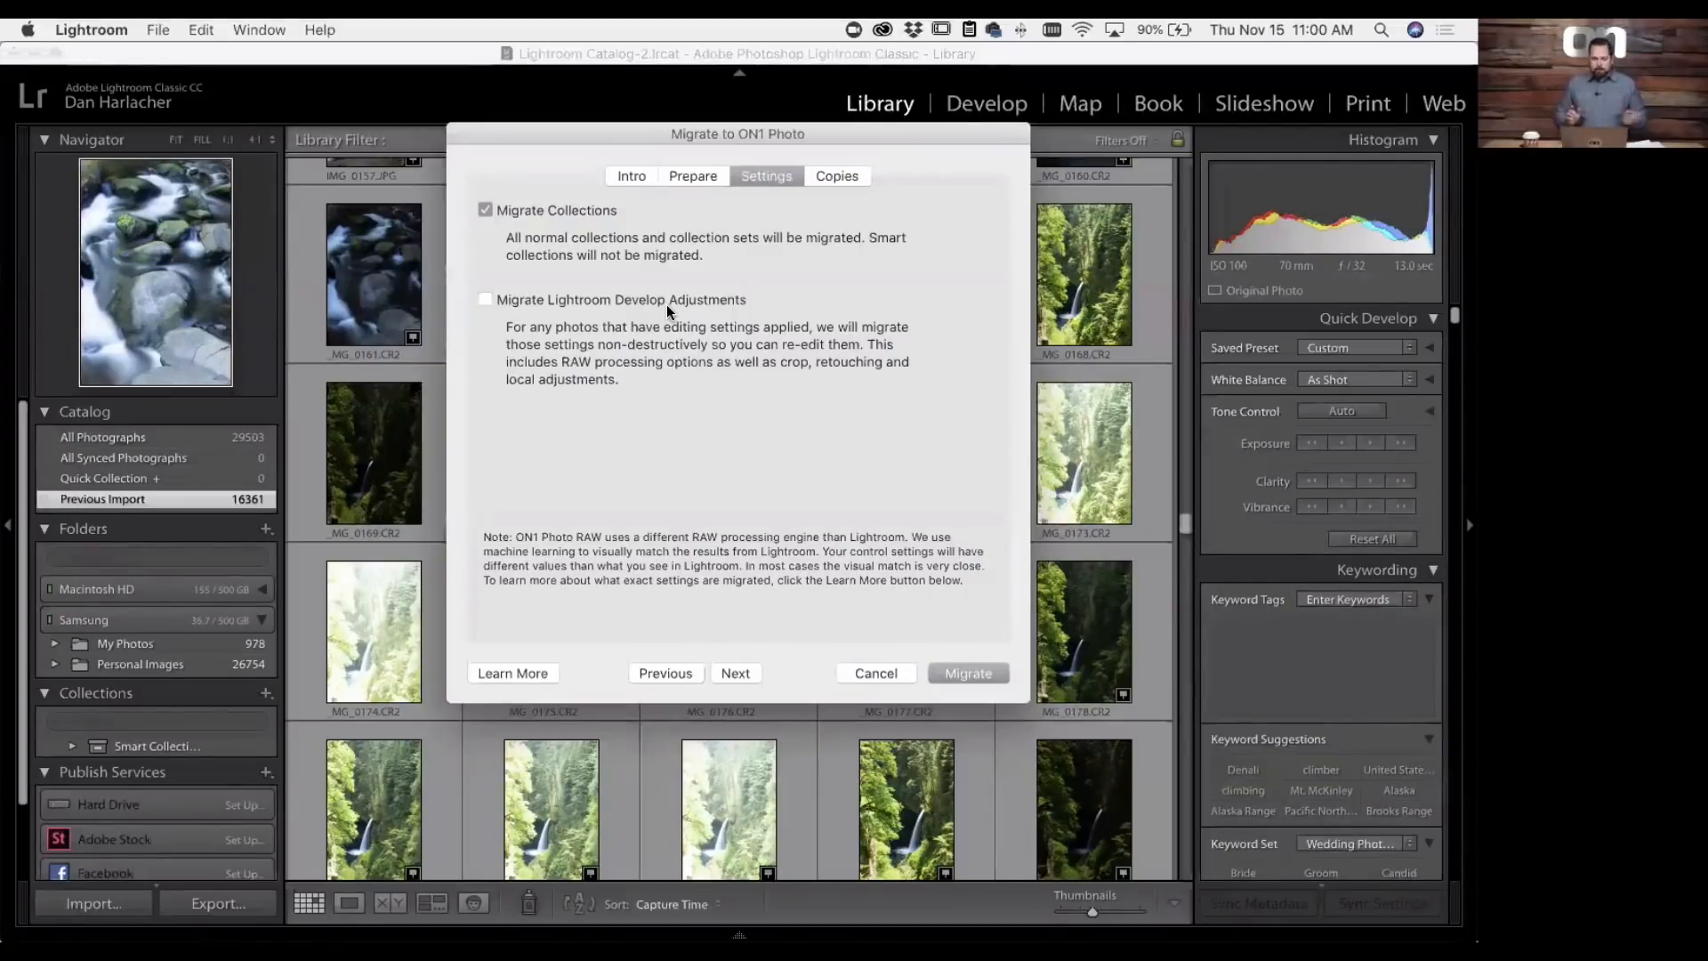
{"action": "left_click", "coordinate": [838, 173]}
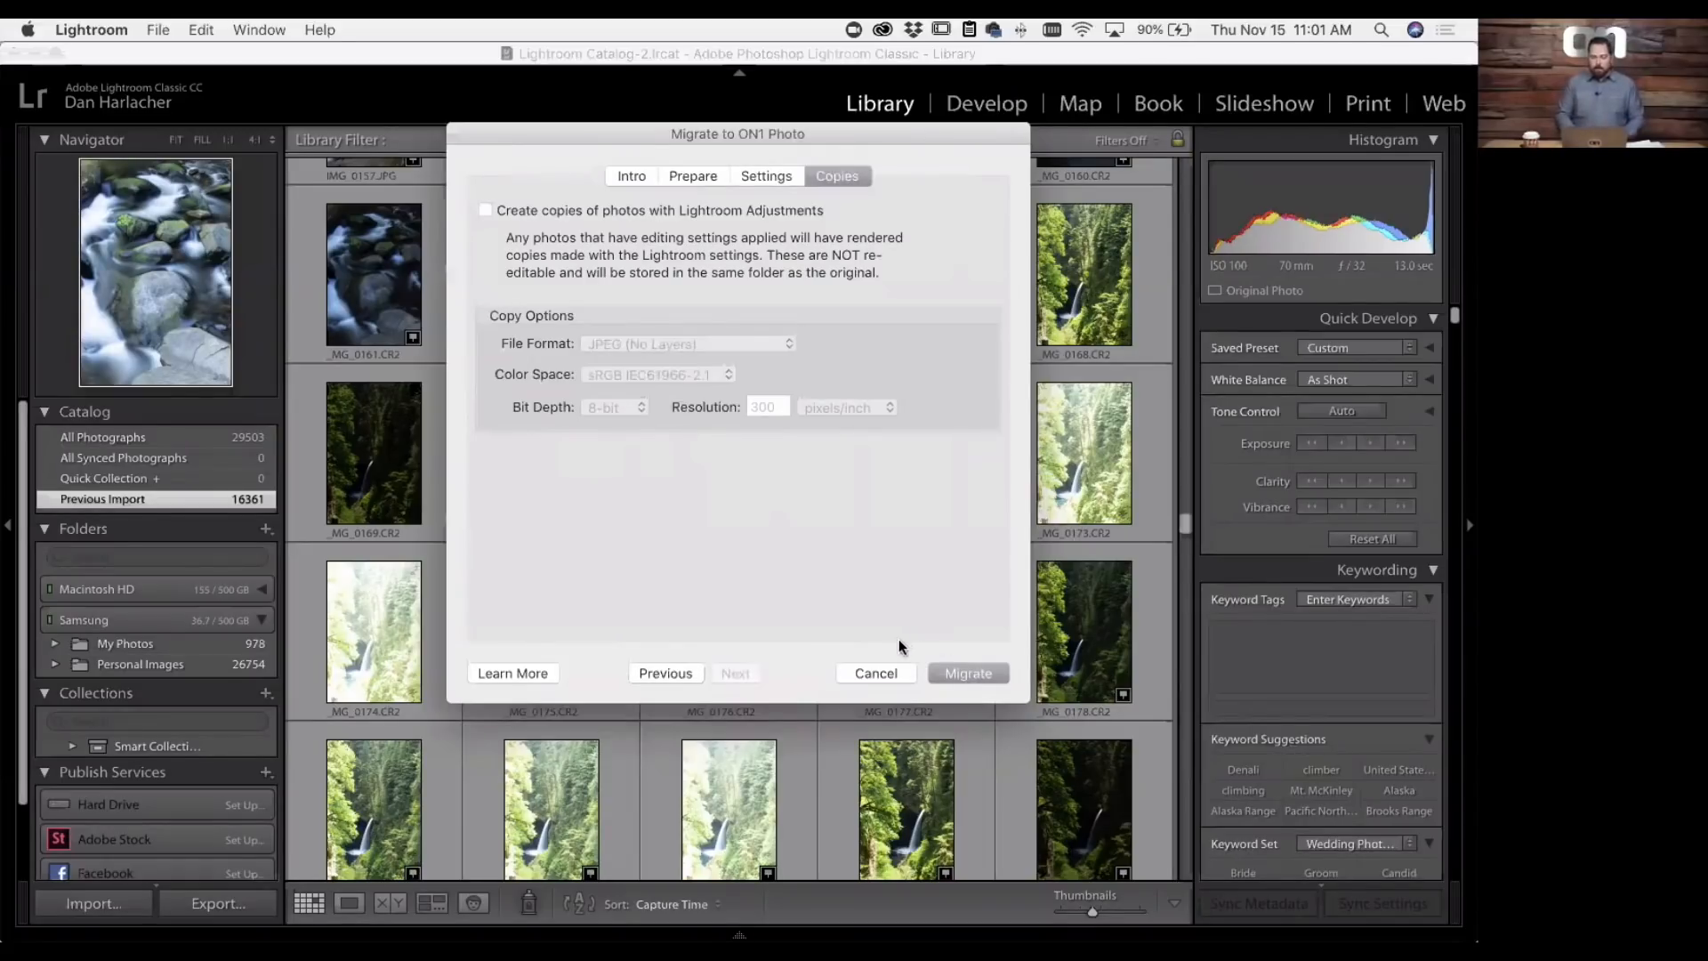
{"action": "left_click", "coordinate": [886, 672]}
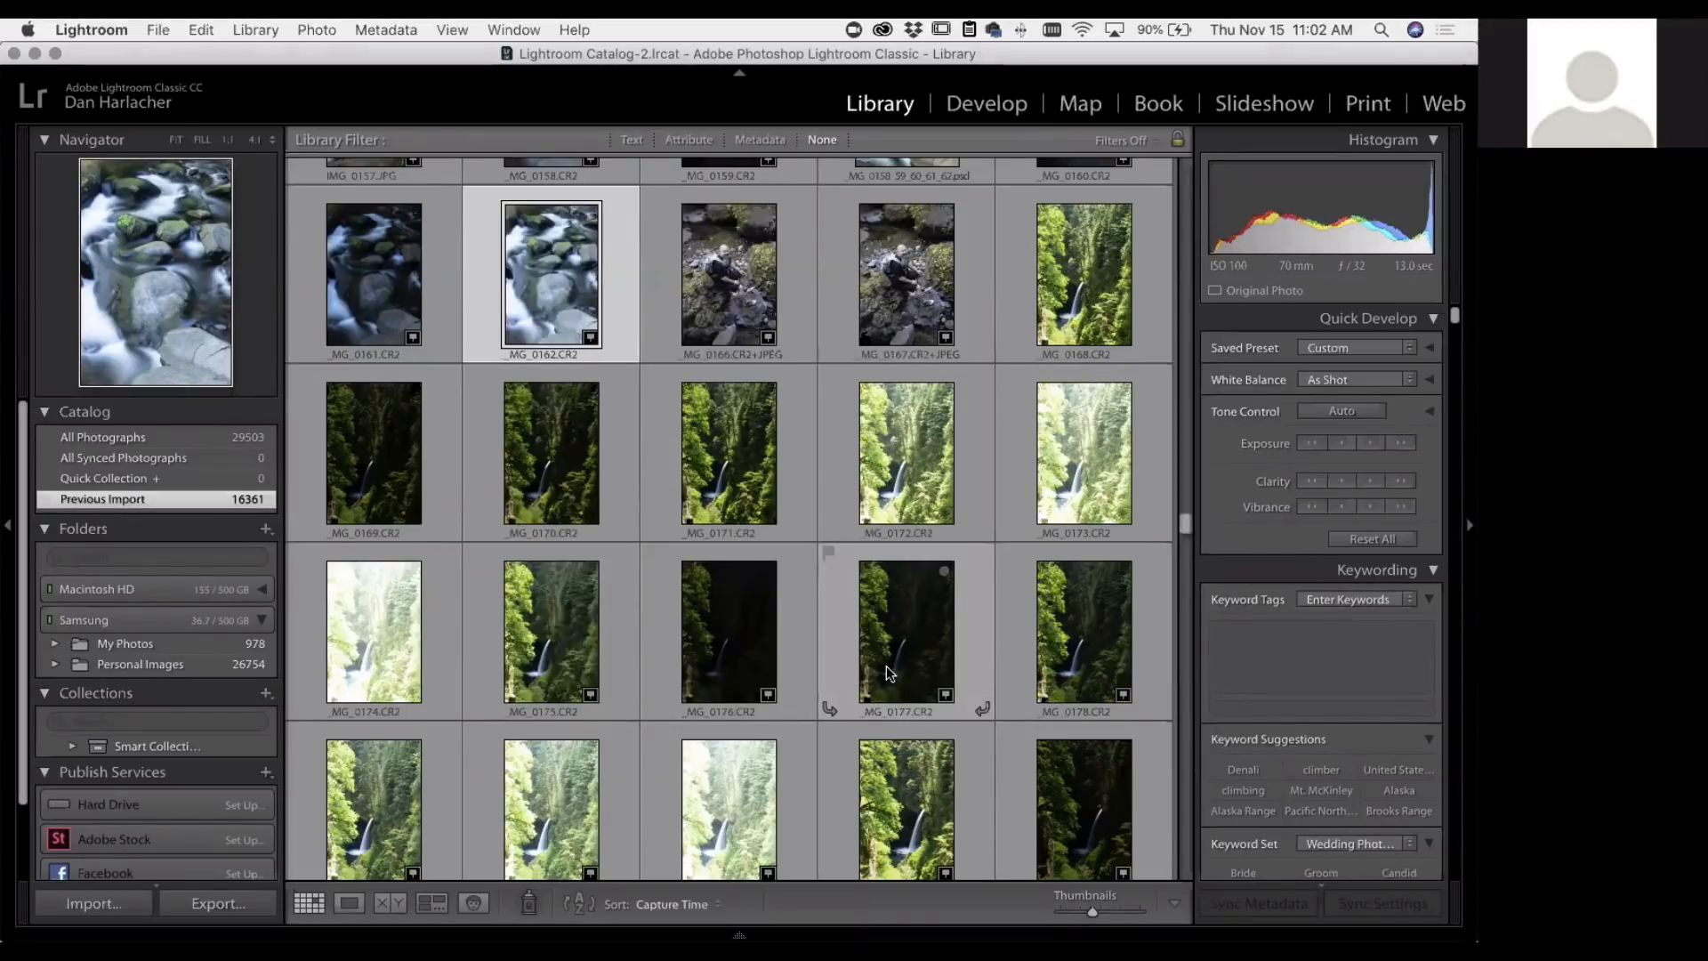
- Switch to ON1 Photo RAW 2019 and show the Sizzle folder inside the cataloged Demo Photos folder
{"action": "mouse_move", "coordinate": [854, 936]}
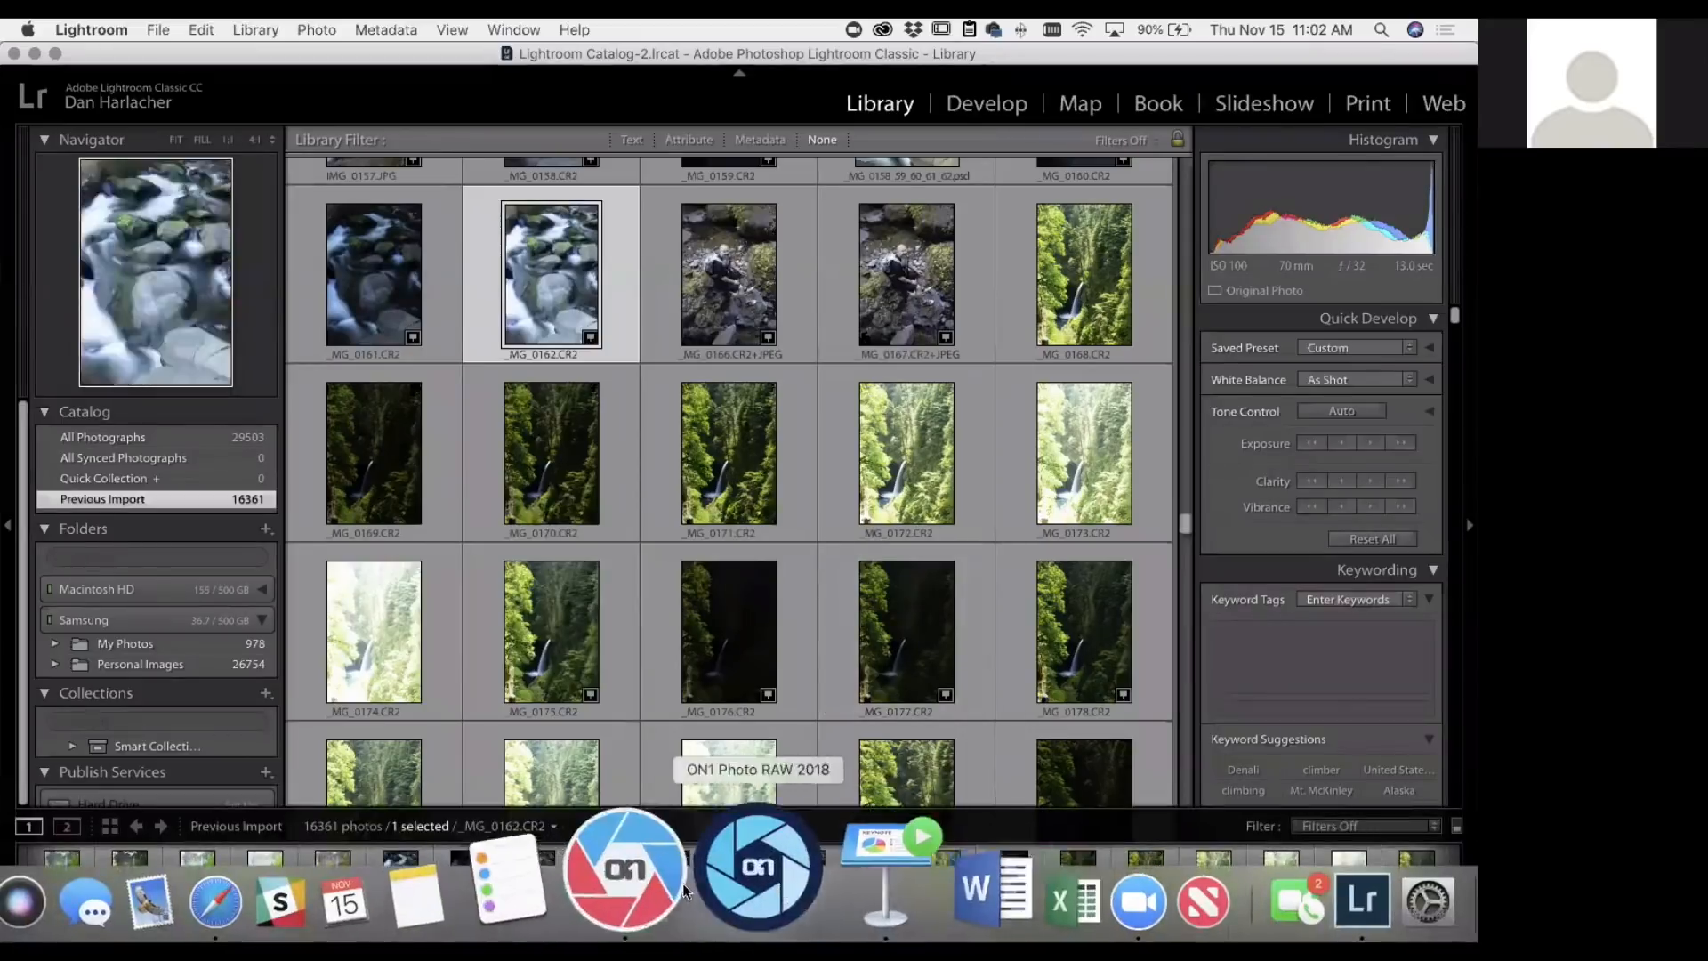
{"action": "left_click", "coordinate": [684, 889]}
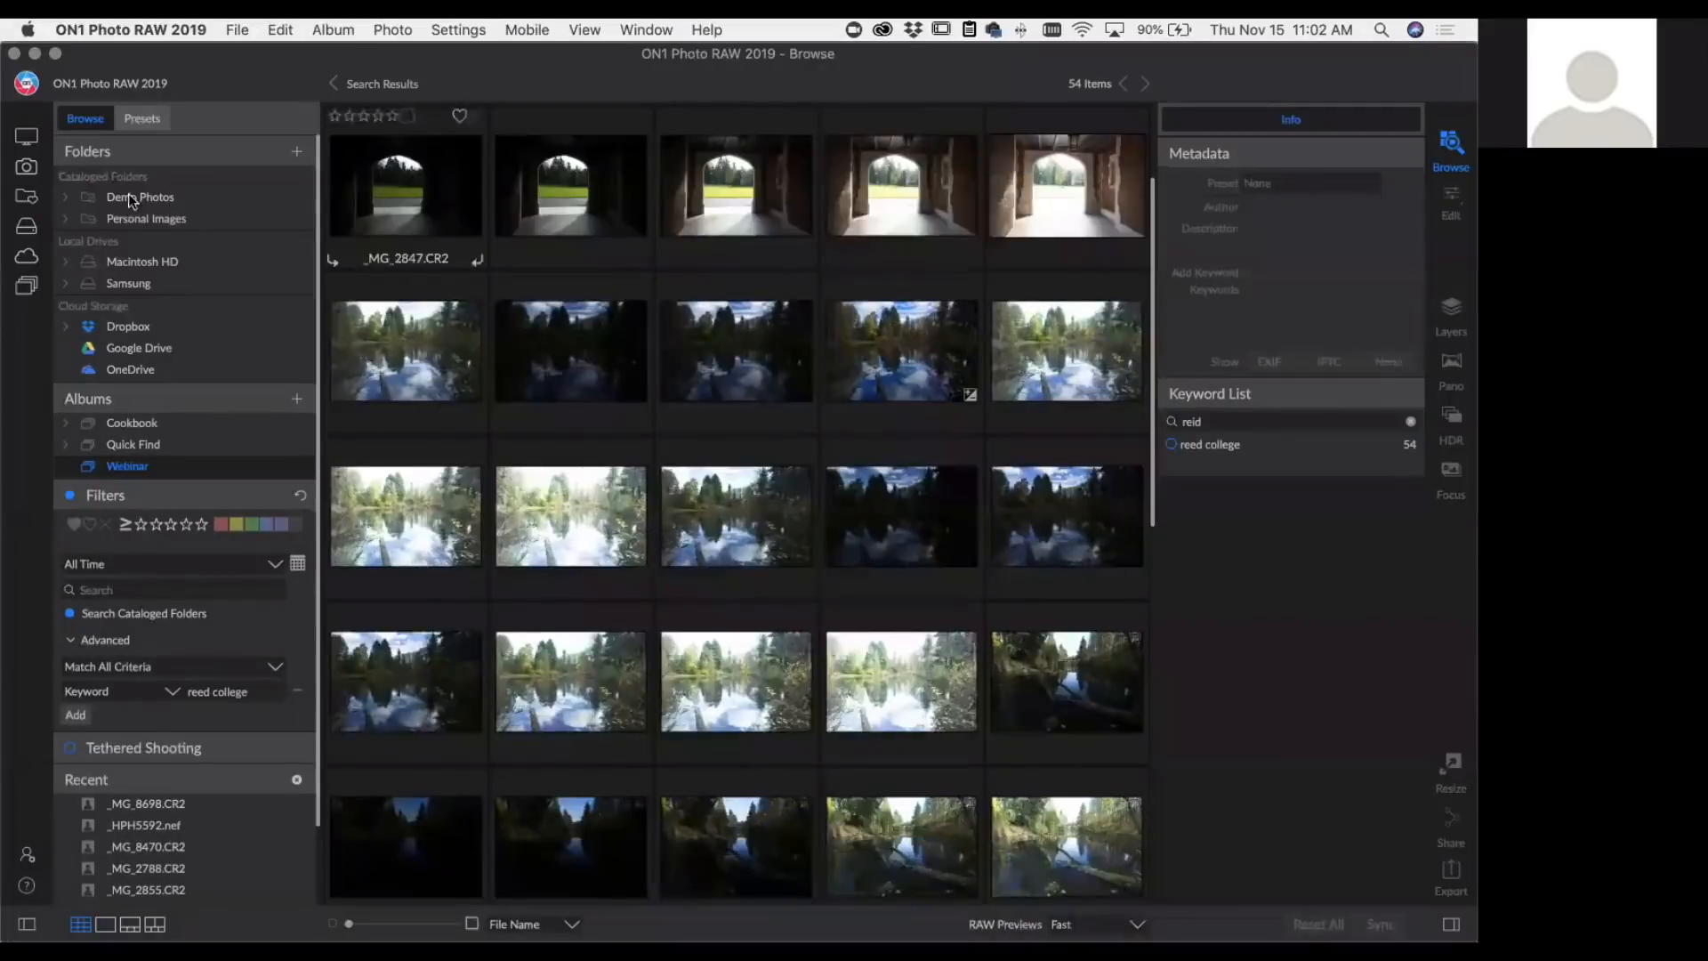
{"action": "left_click", "coordinate": [66, 197]}
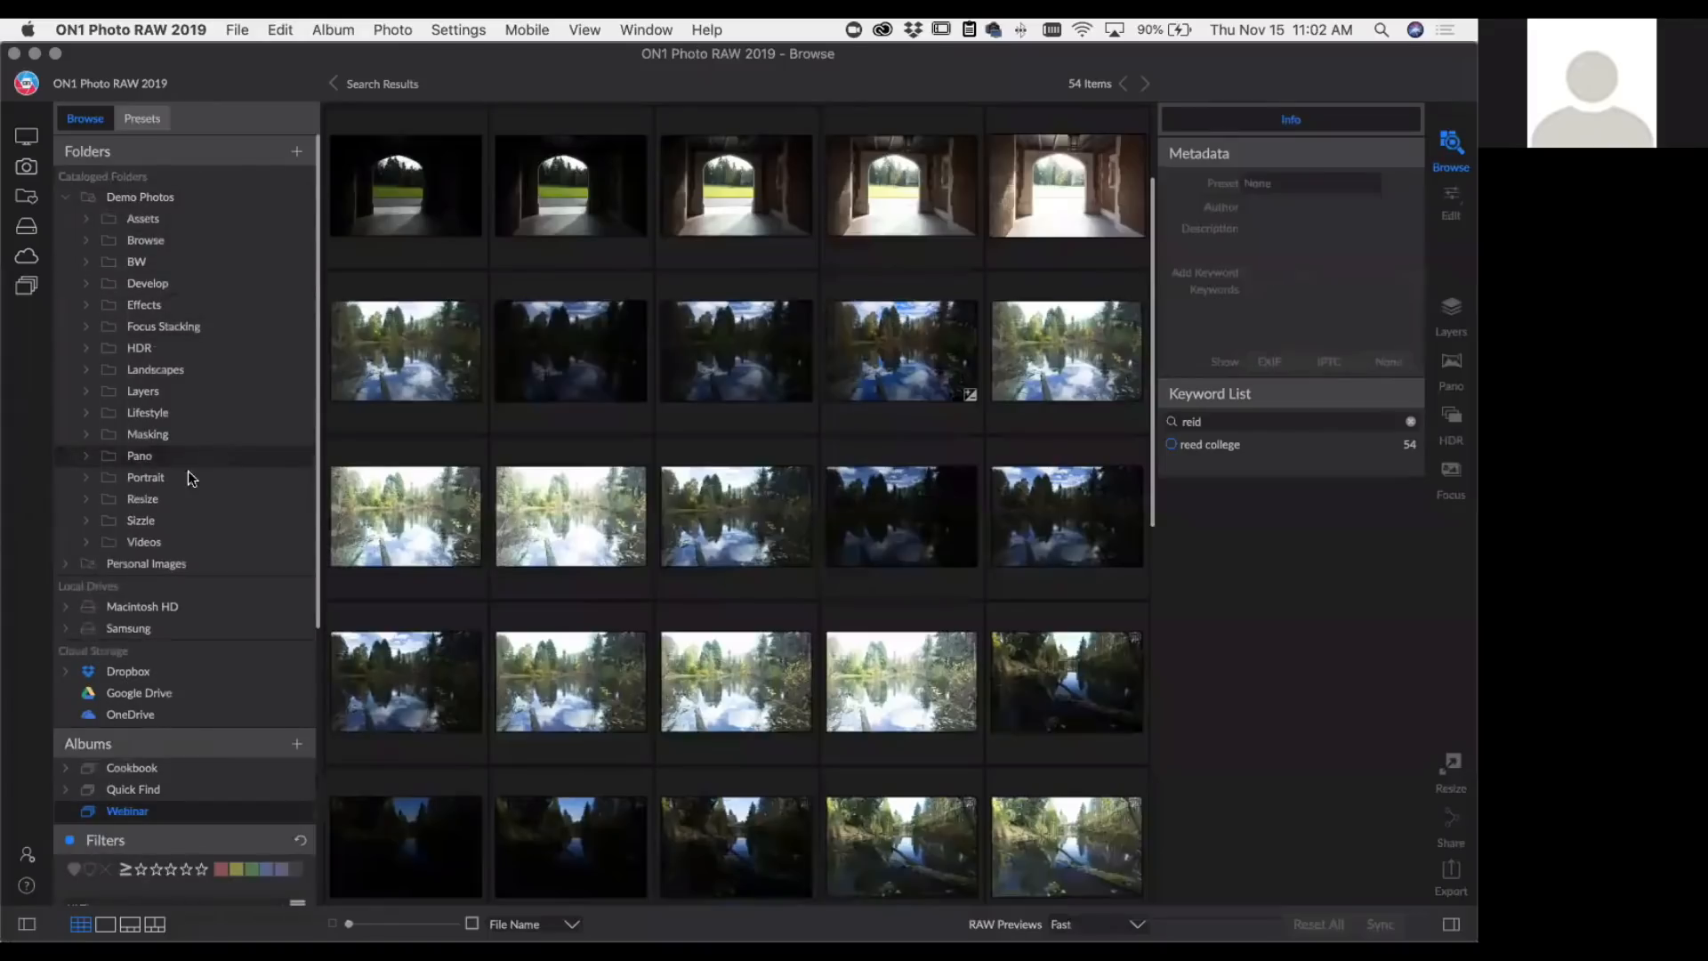
{"action": "left_click", "coordinate": [144, 520]}
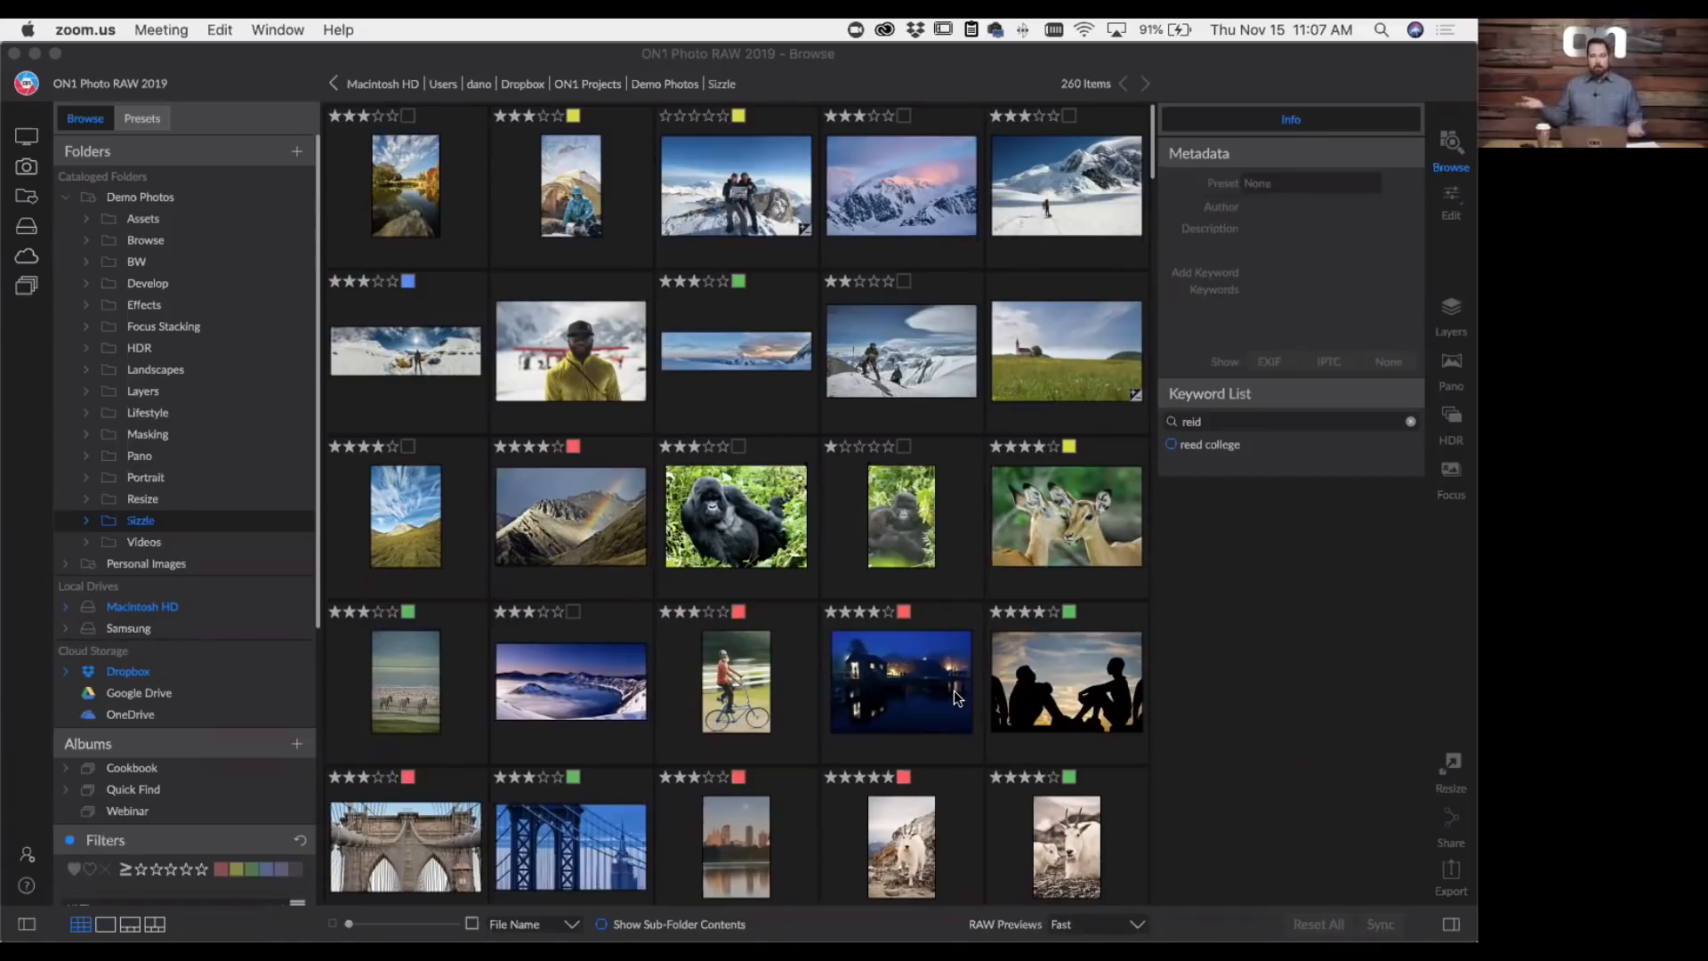
- Examine the commands available for _HPH5592.nef, including sending it to other applications, and select _MG_0674.CR2 in between
{"action": "left_click", "coordinate": [602, 371]}
{"action": "right_click", "coordinate": [602, 372]}
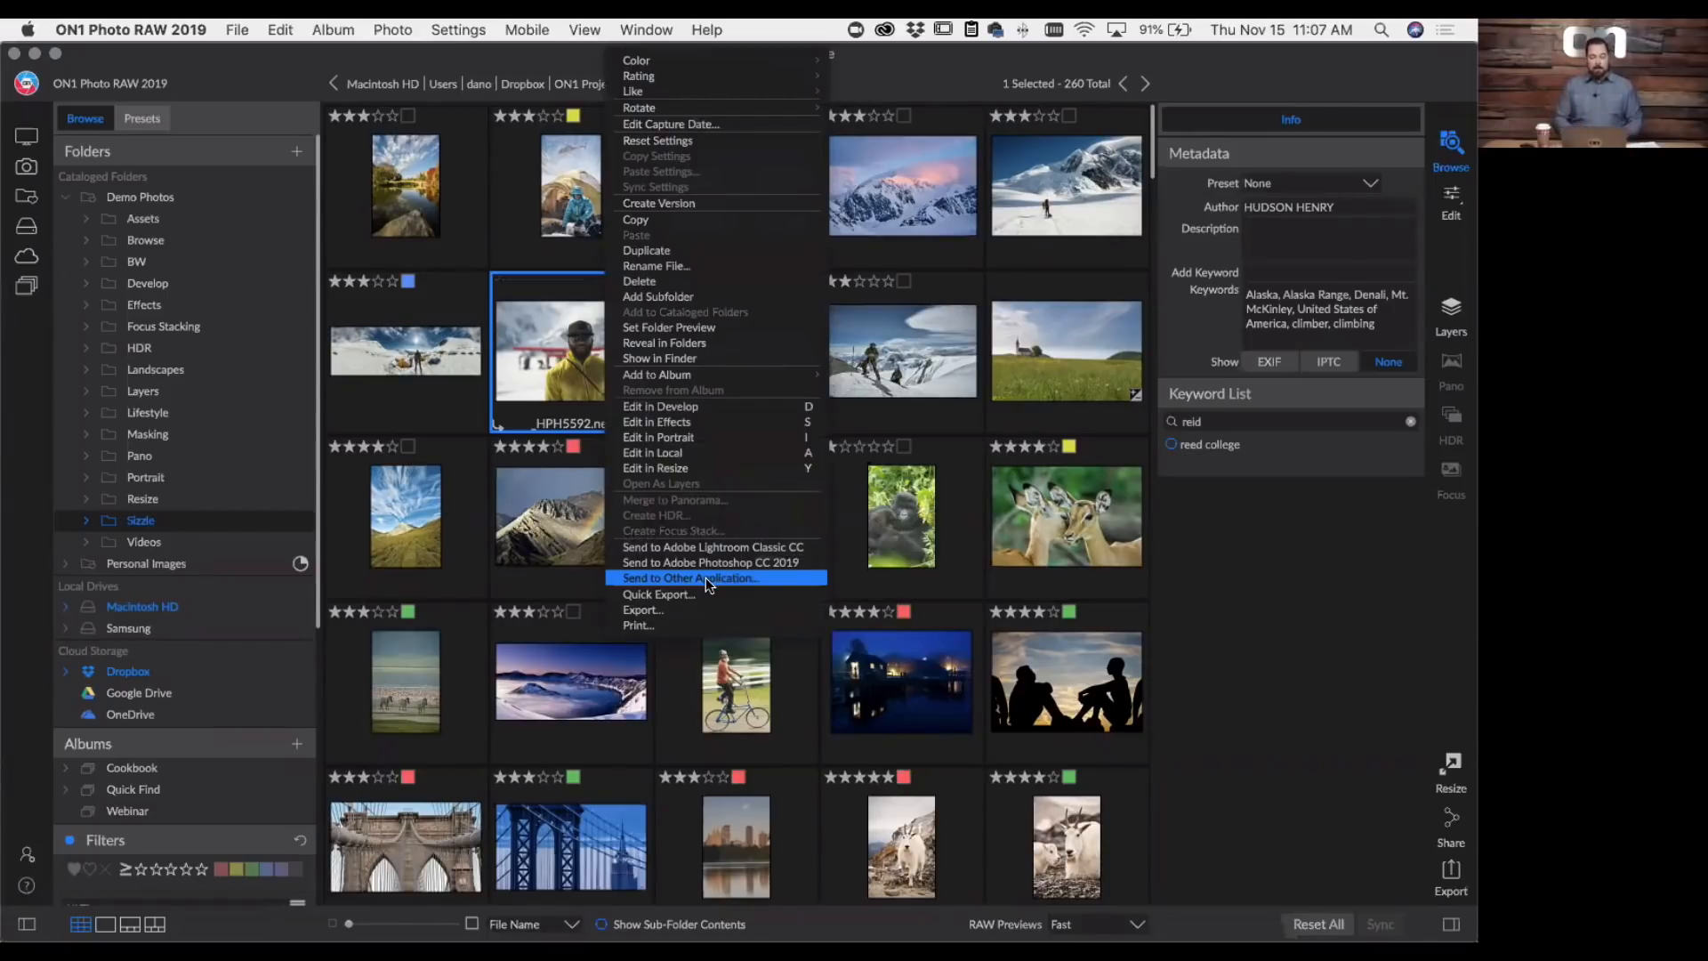
{"action": "left_click", "coordinate": [888, 519]}
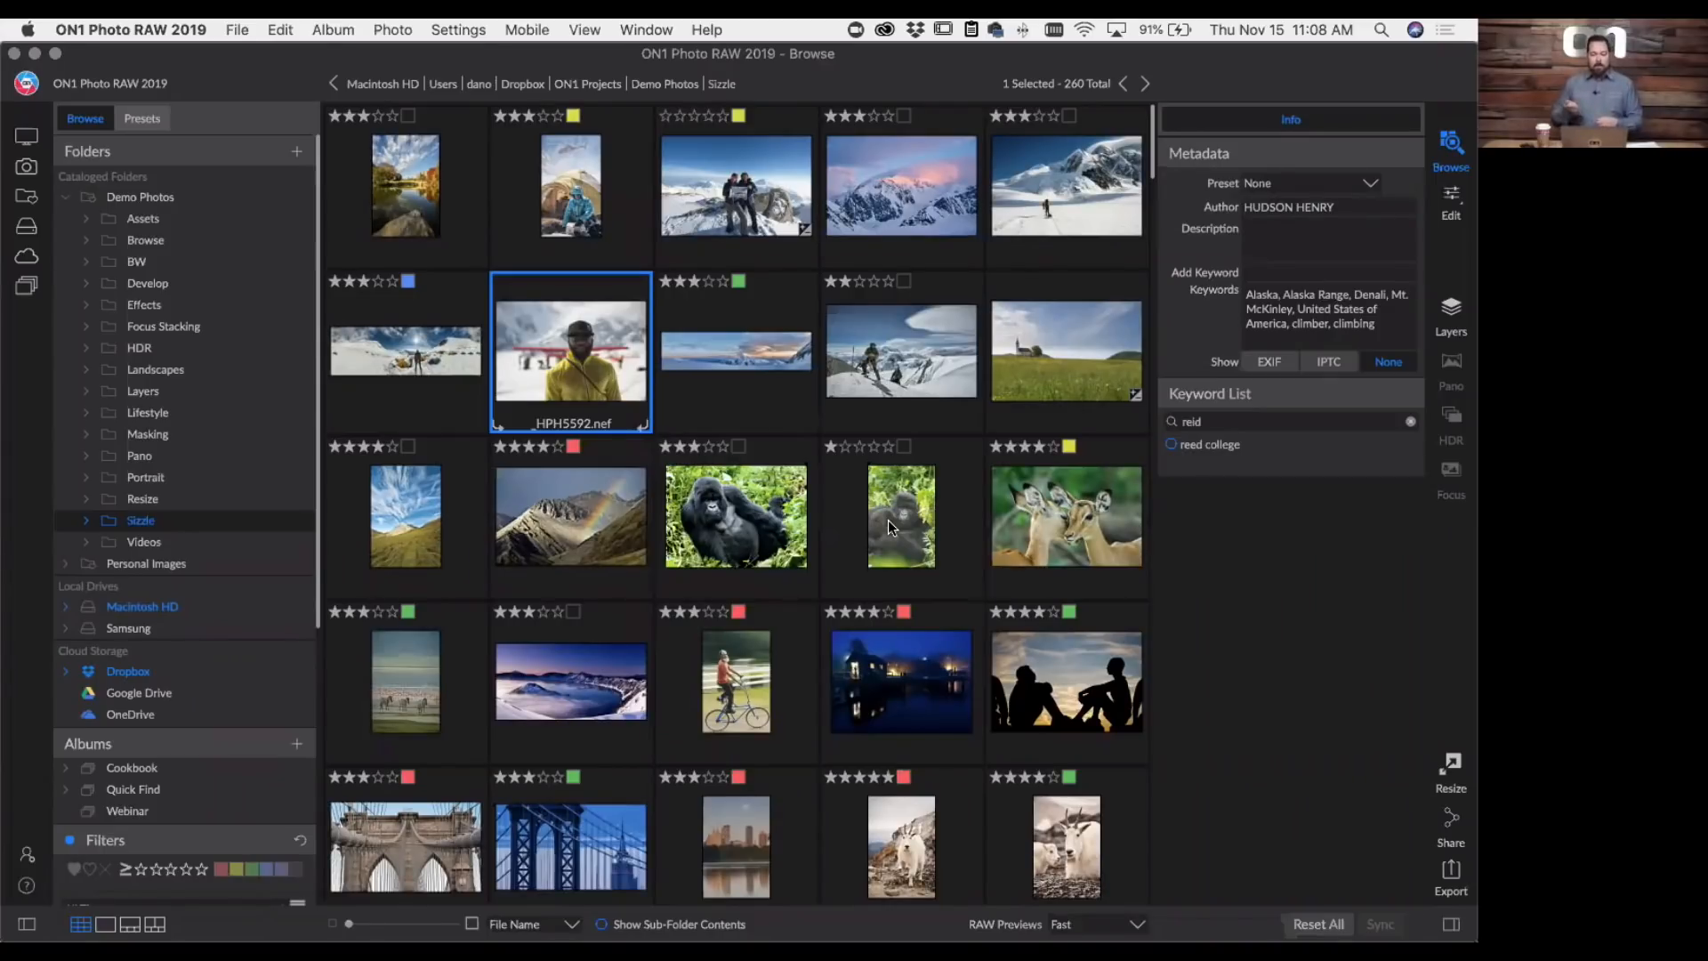
{"action": "left_click", "coordinate": [1119, 396]}
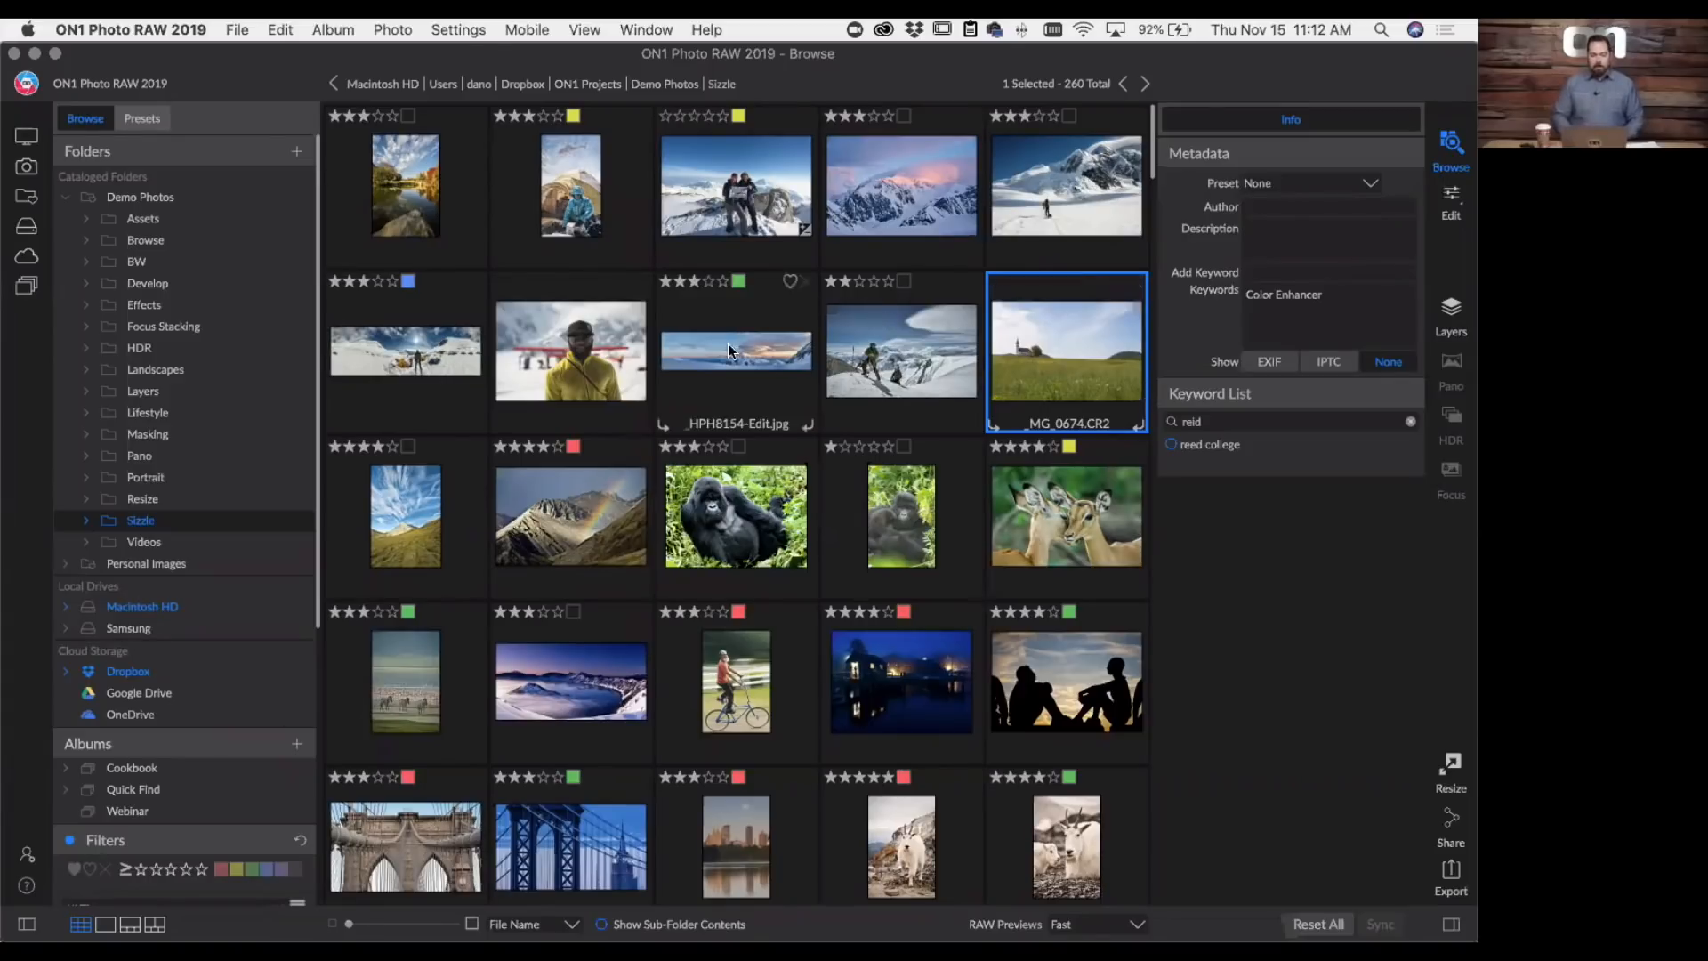
{"action": "left_click", "coordinate": [507, 354]}
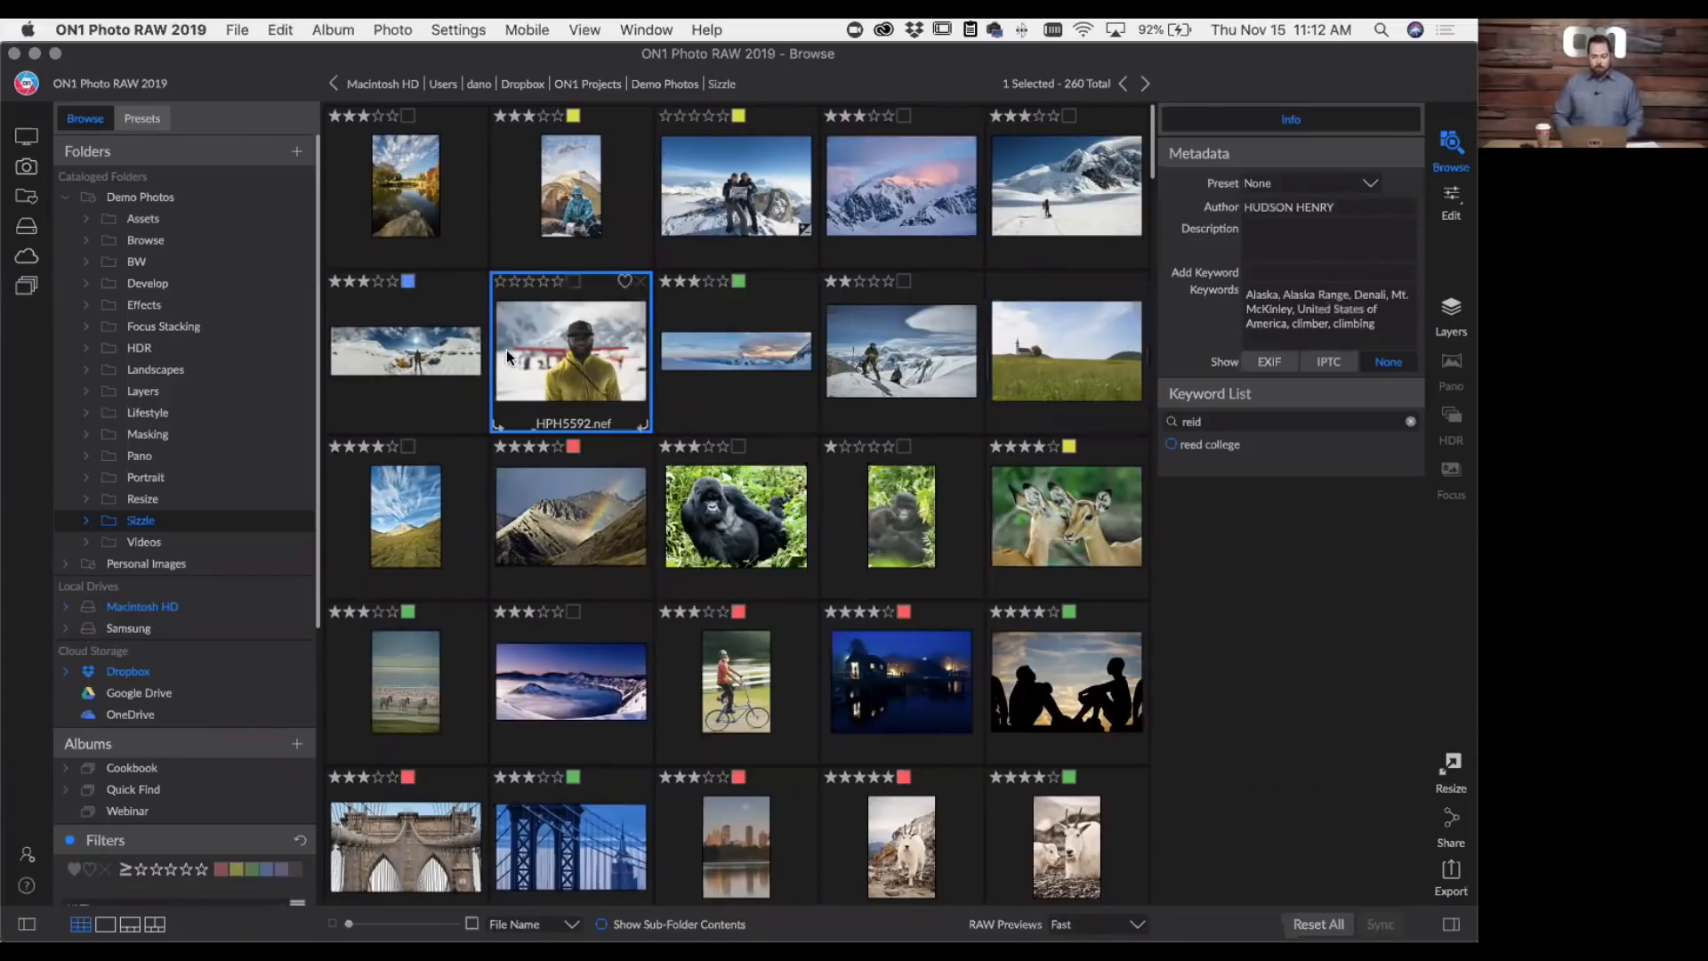
{"action": "right_click", "coordinate": [507, 355]}
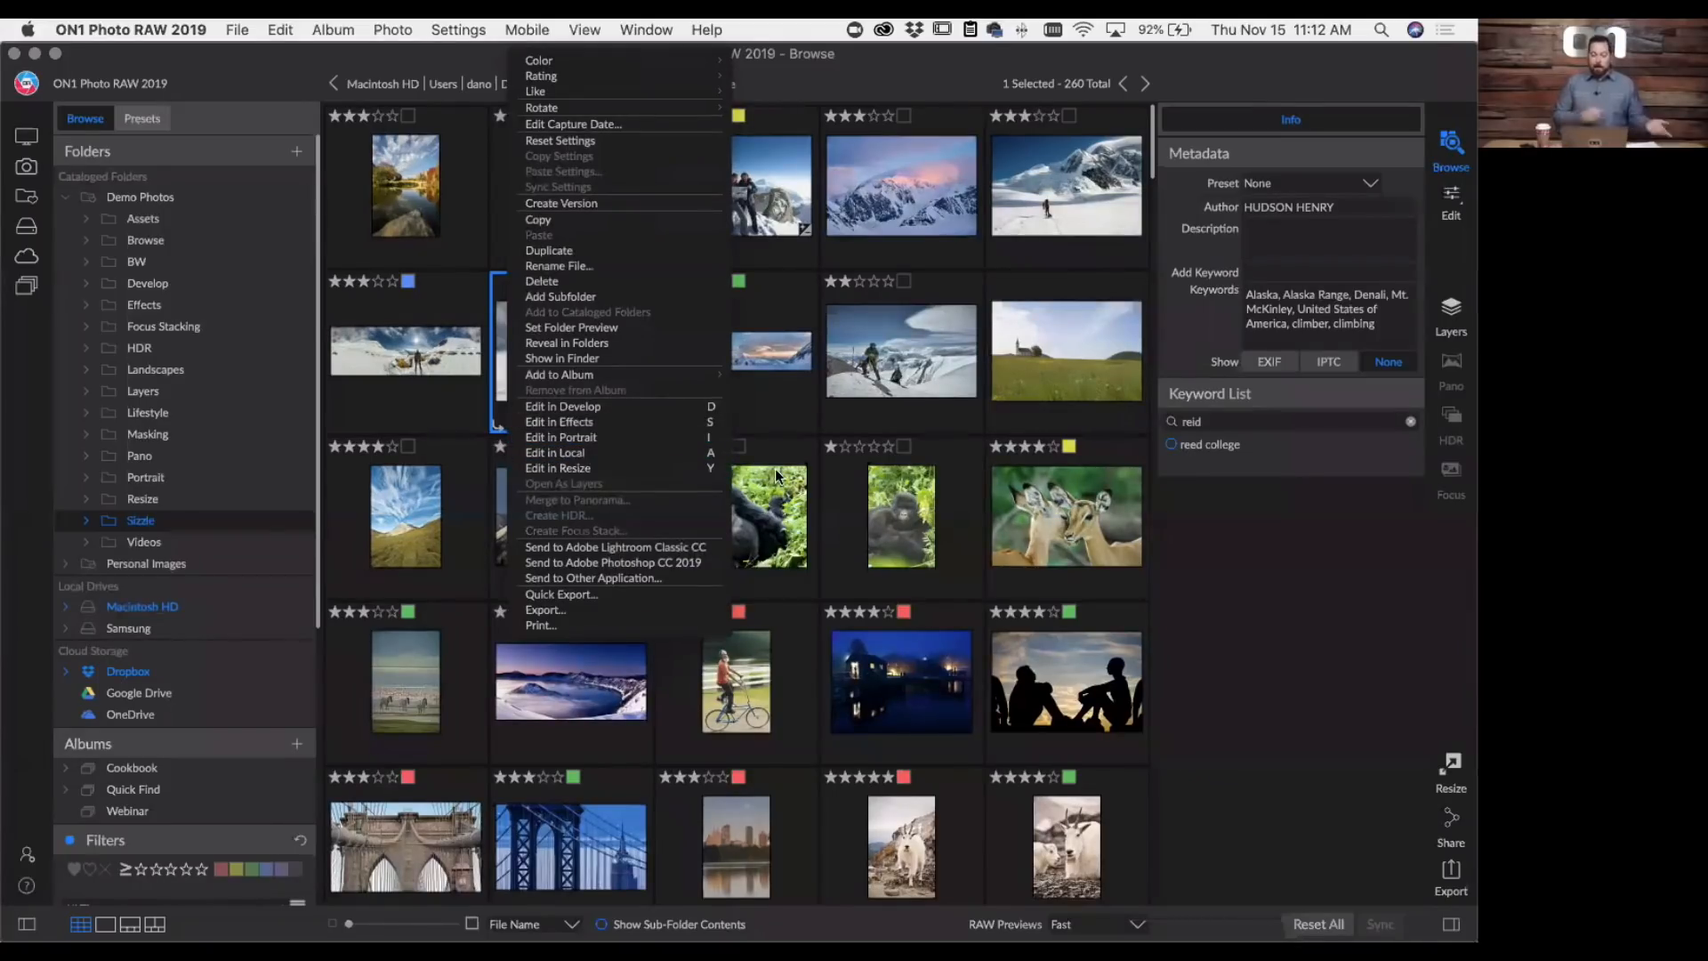
- View _HPH5592.nef in Edit and return to Browse
{"action": "left_click", "coordinate": [562, 335]}
{"action": "double_click", "coordinate": [562, 335]}
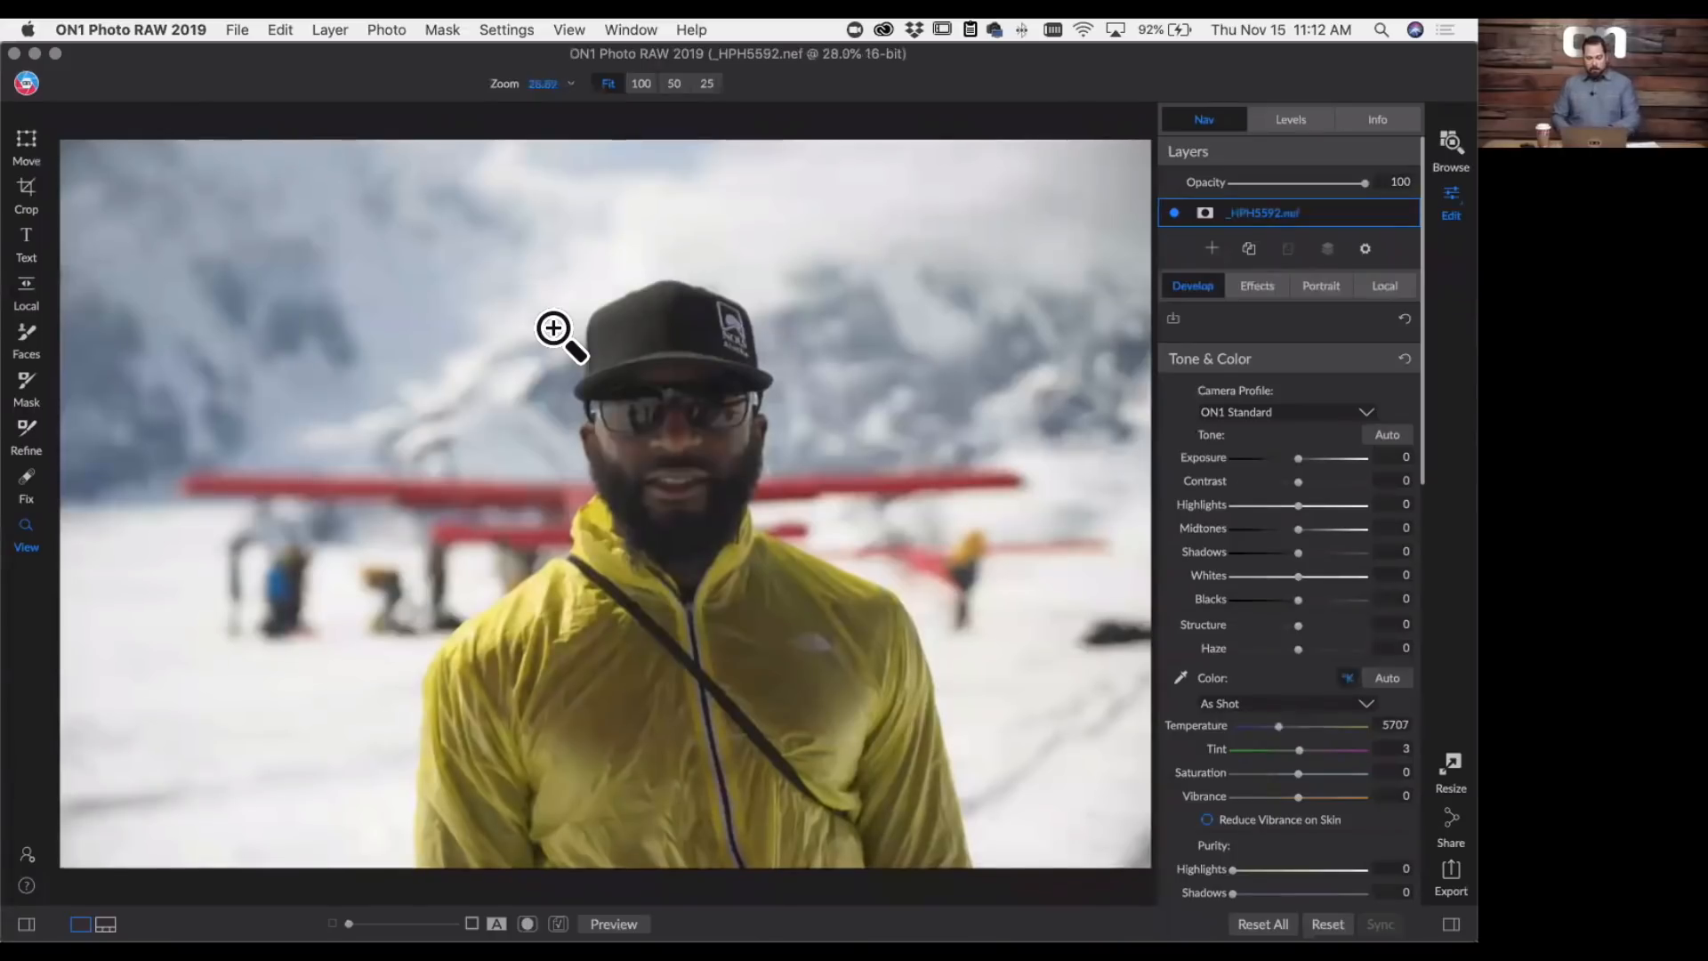
{"action": "key", "text": "g"}
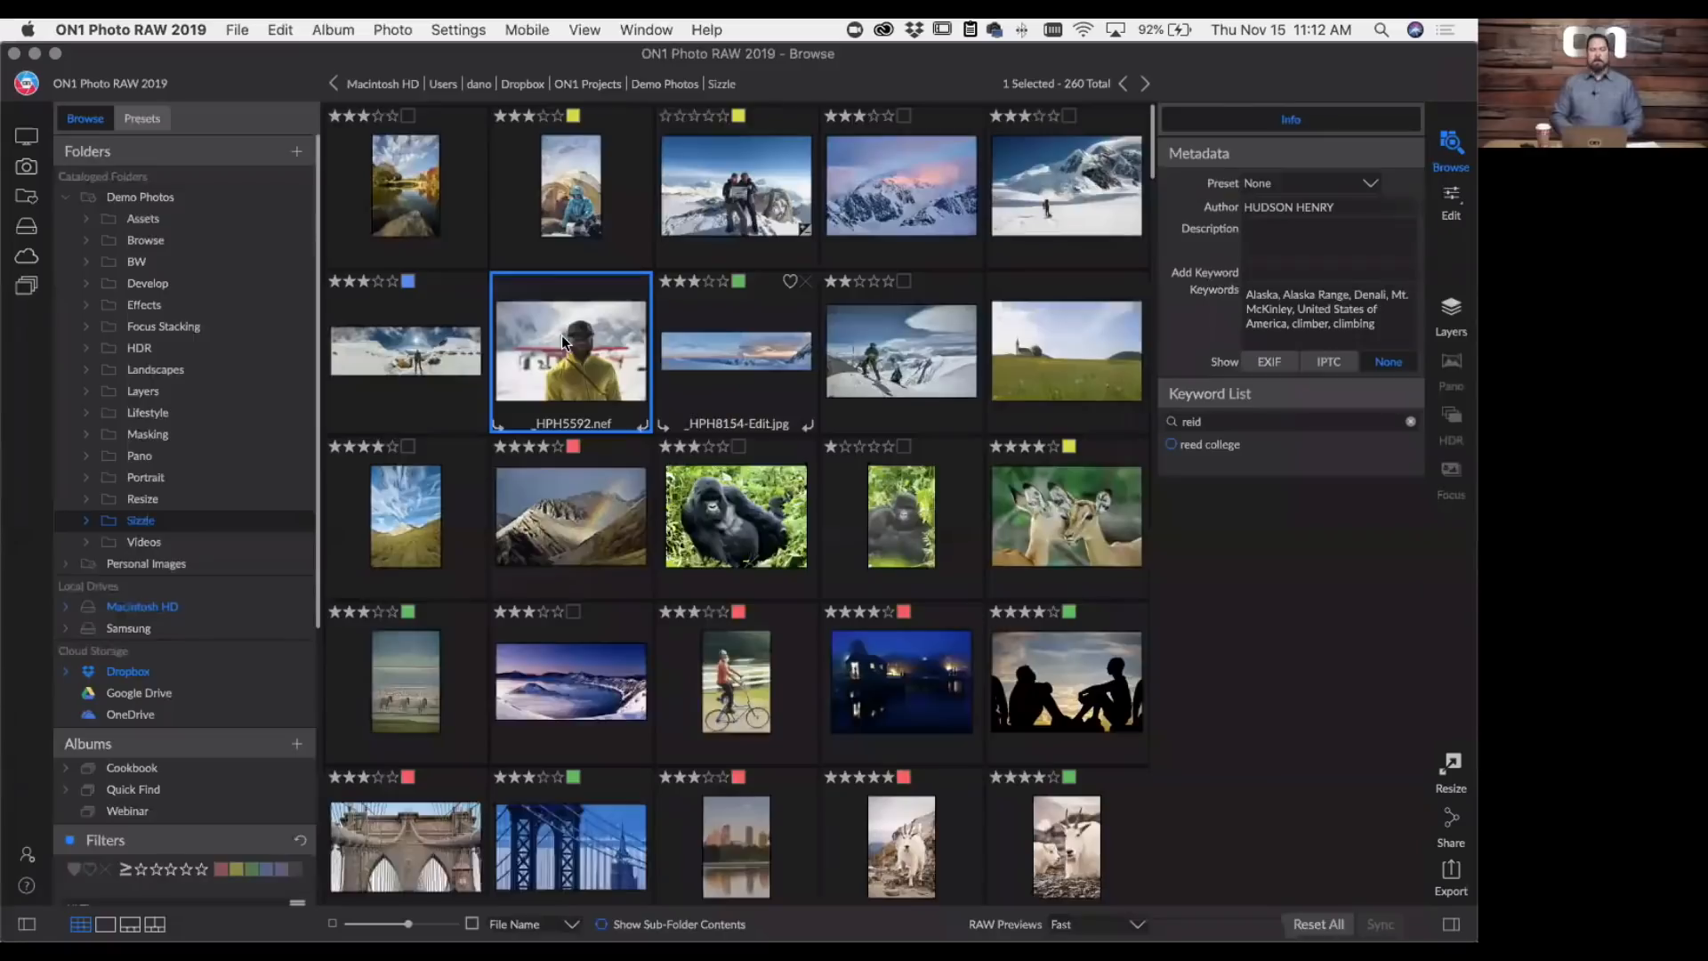